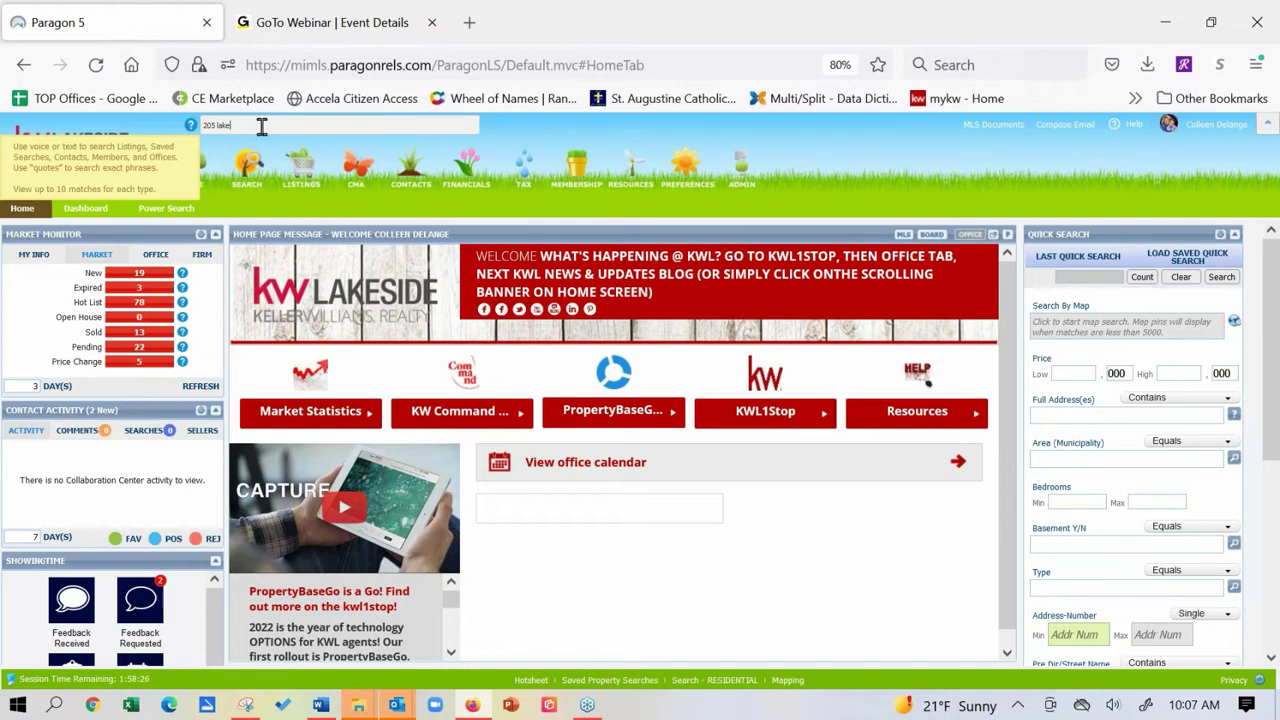
{"action": "key", "text": "BackSpace"}
{"action": "type", "text": "e"}
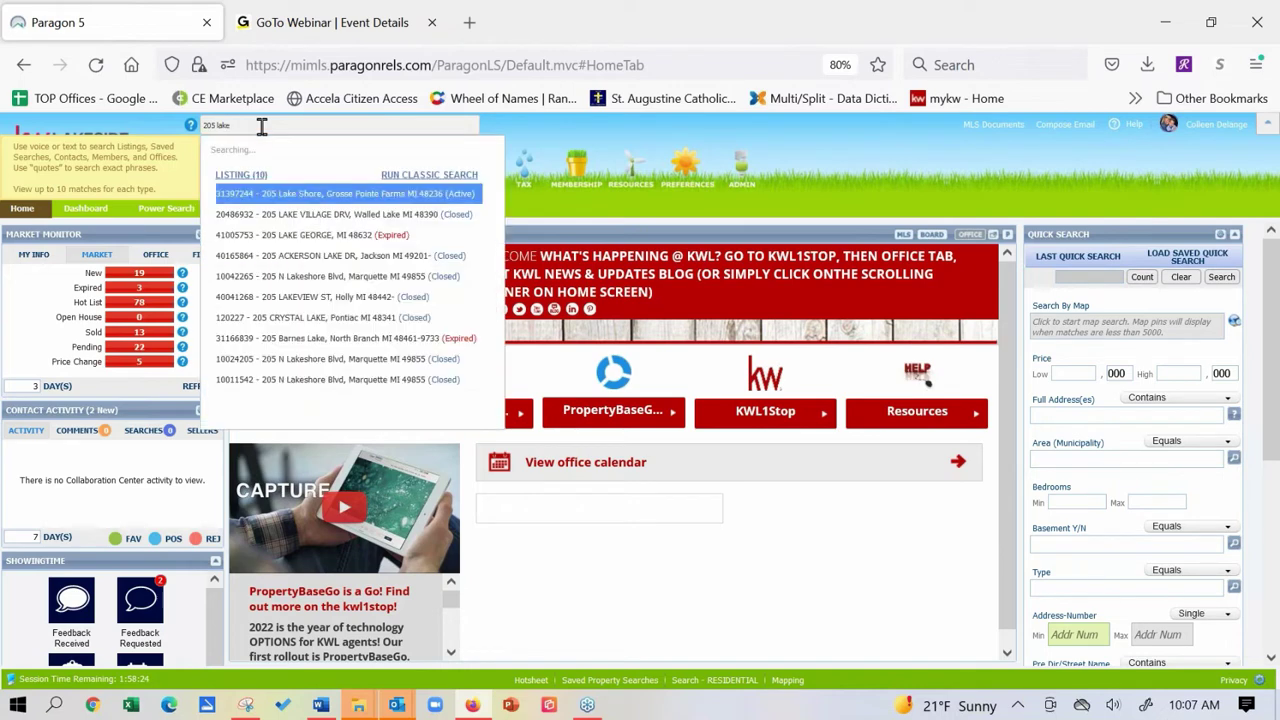
{"action": "left_click", "coordinate": [277, 197]}
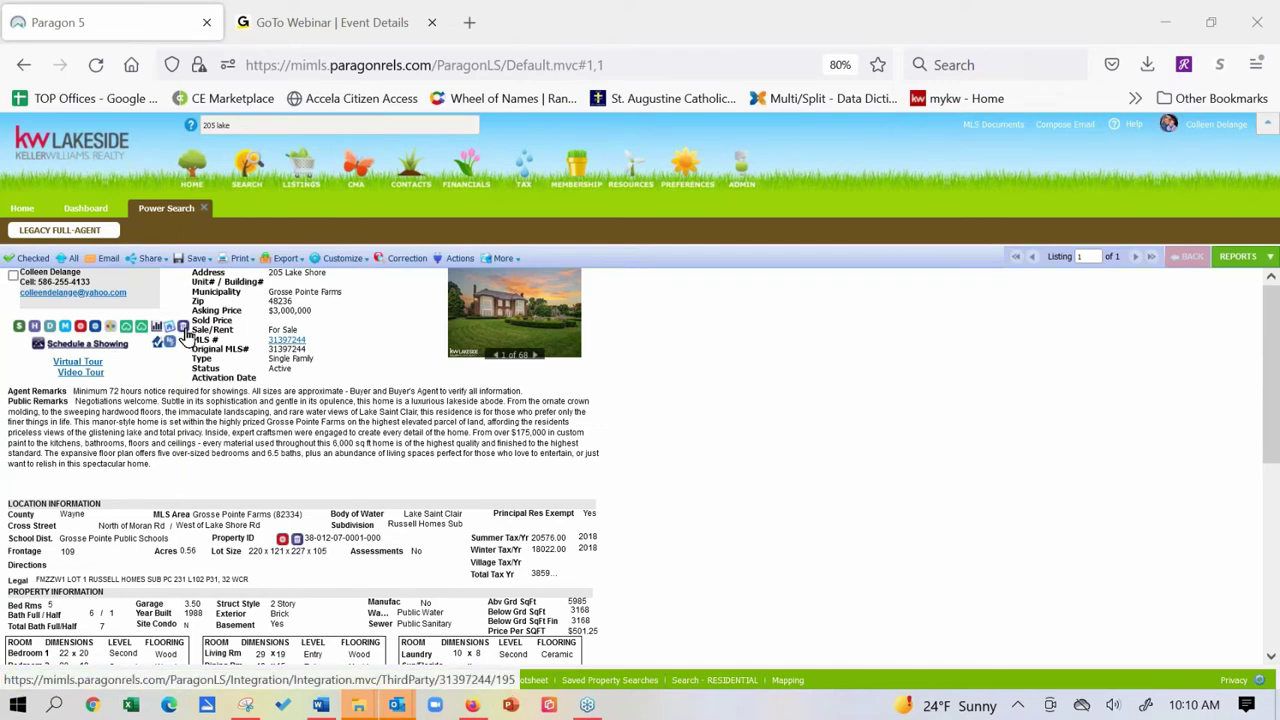
Open the listing's BS&A Online tax record and scroll down to its exemption and assessed values.
{"action": "left_click", "coordinate": [185, 335]}
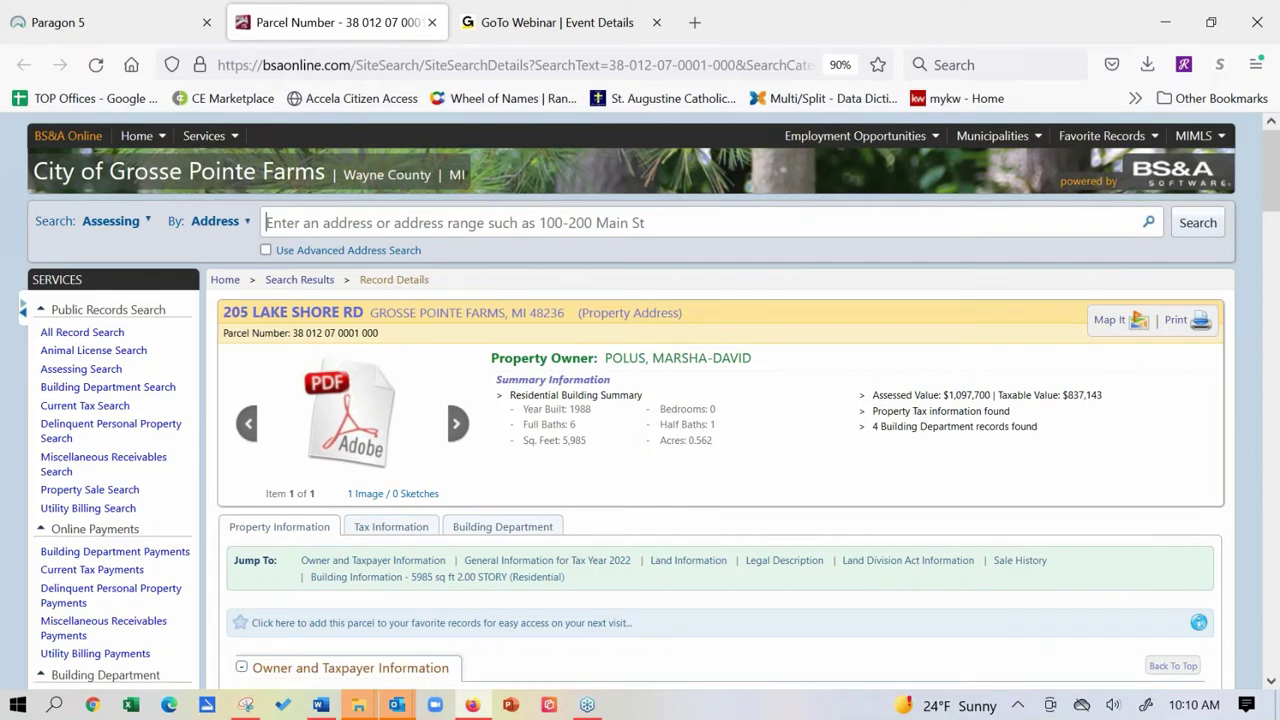
{"action": "scroll", "coordinate": [372, 480], "scroll_direction": "down", "scroll_amount": 2}
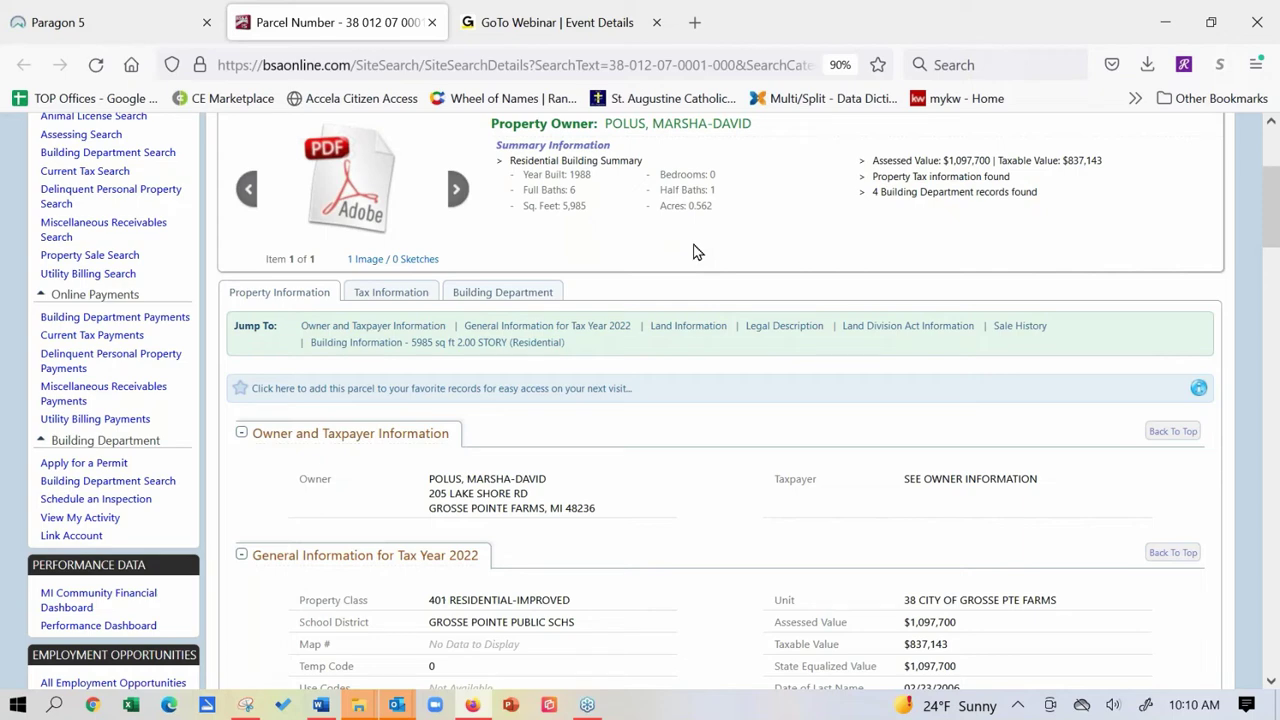
{"action": "scroll", "coordinate": [309, 514], "scroll_direction": "down", "scroll_amount": 5}
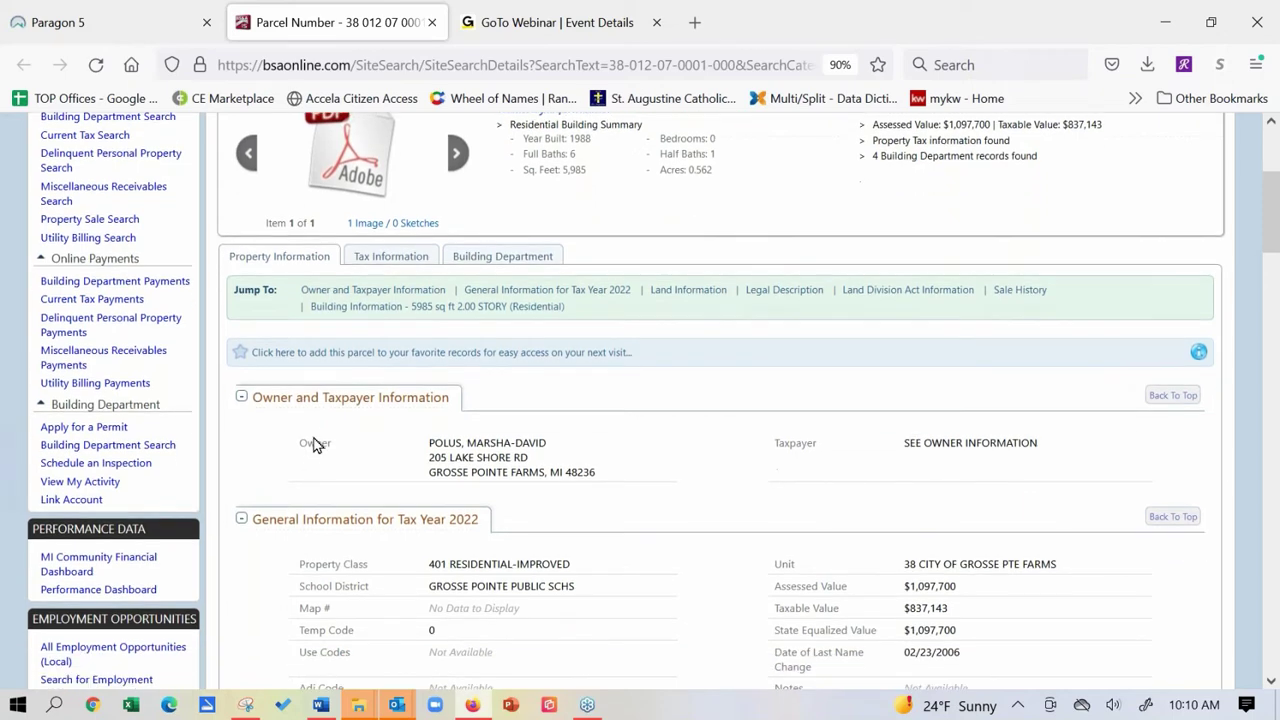
{"action": "scroll", "coordinate": [342, 270], "scroll_direction": "down", "scroll_amount": 4}
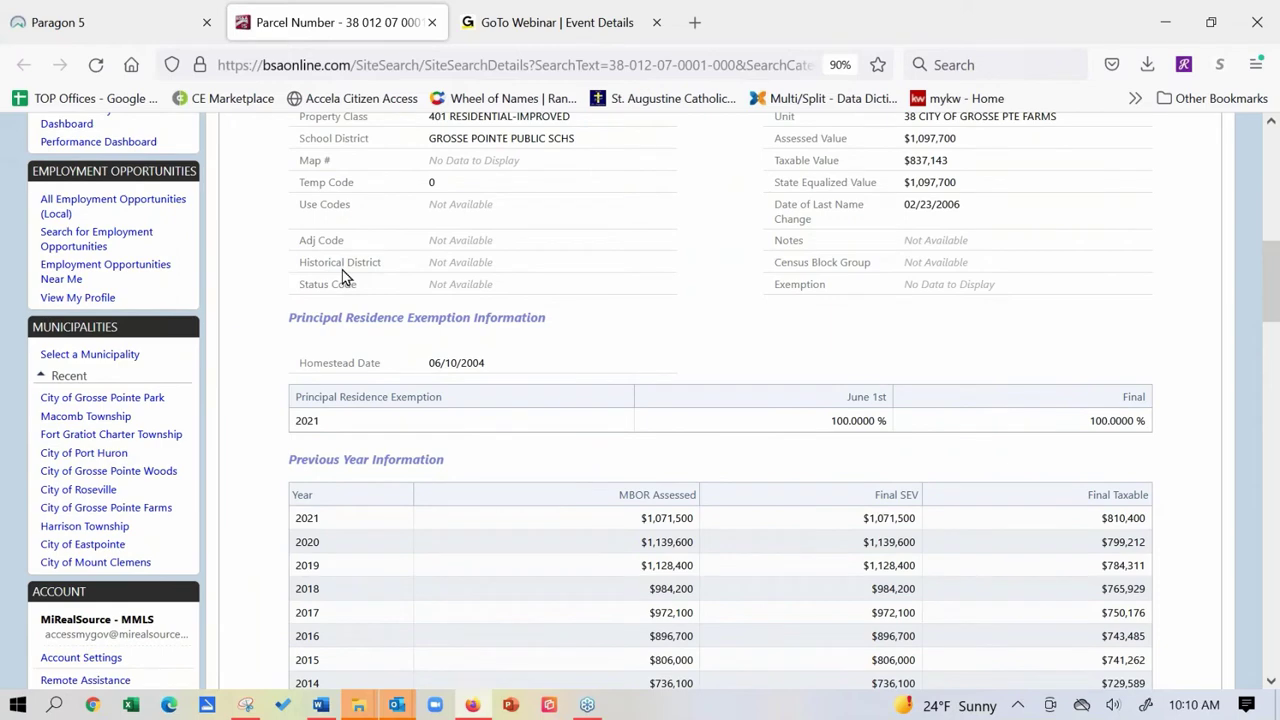
{"action": "scroll", "coordinate": [289, 500], "scroll_direction": "down", "scroll_amount": 10}
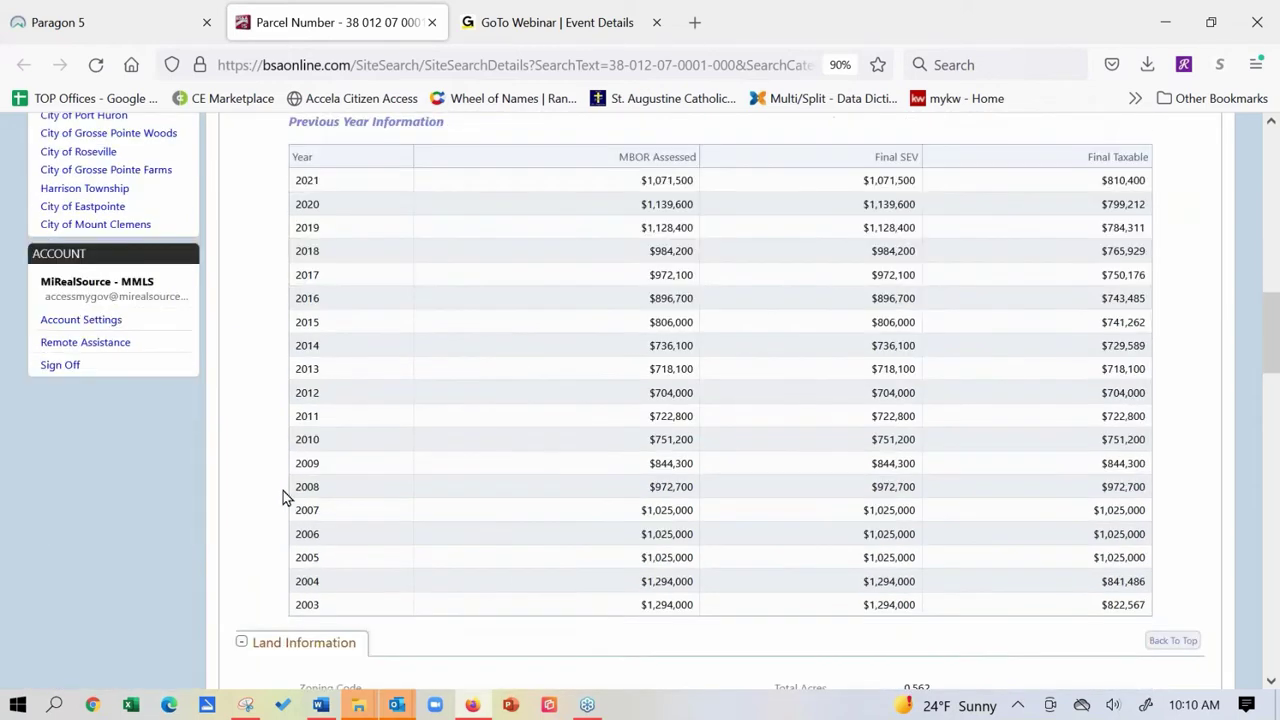
{"action": "scroll", "coordinate": [283, 497], "scroll_direction": "down", "scroll_amount": 1}
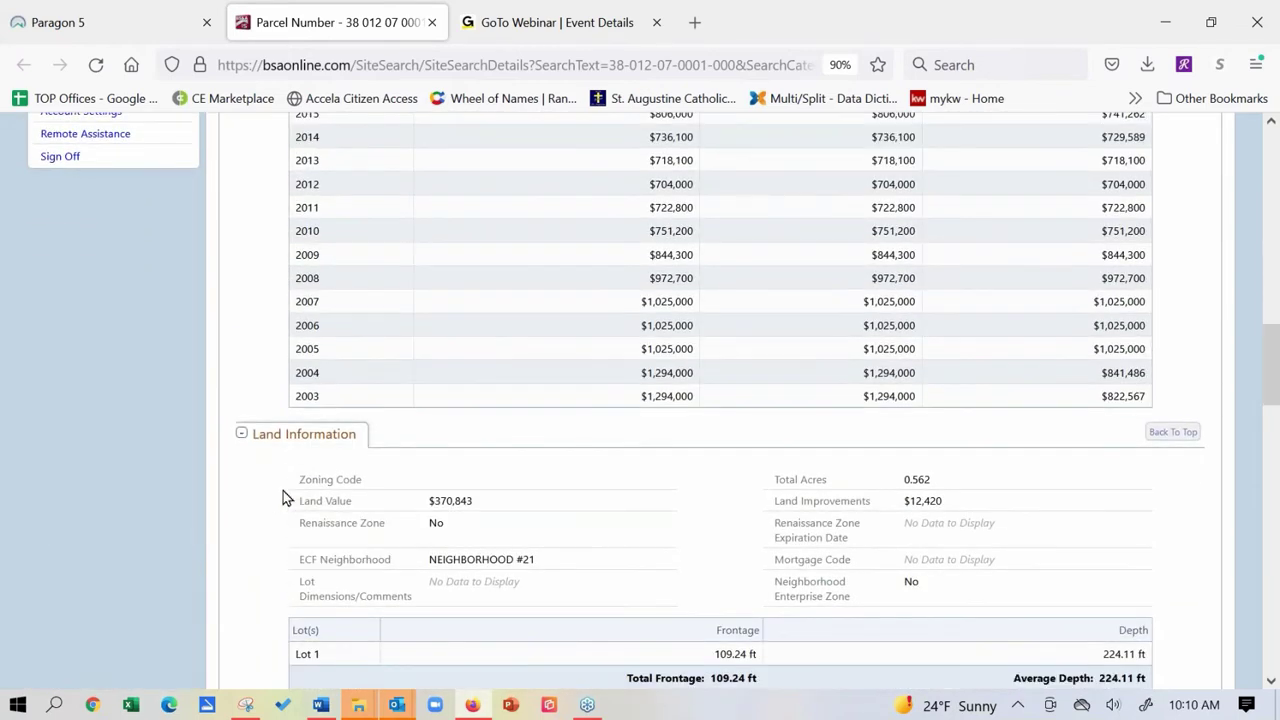
{"action": "scroll", "coordinate": [283, 497], "scroll_direction": "down", "scroll_amount": 1}
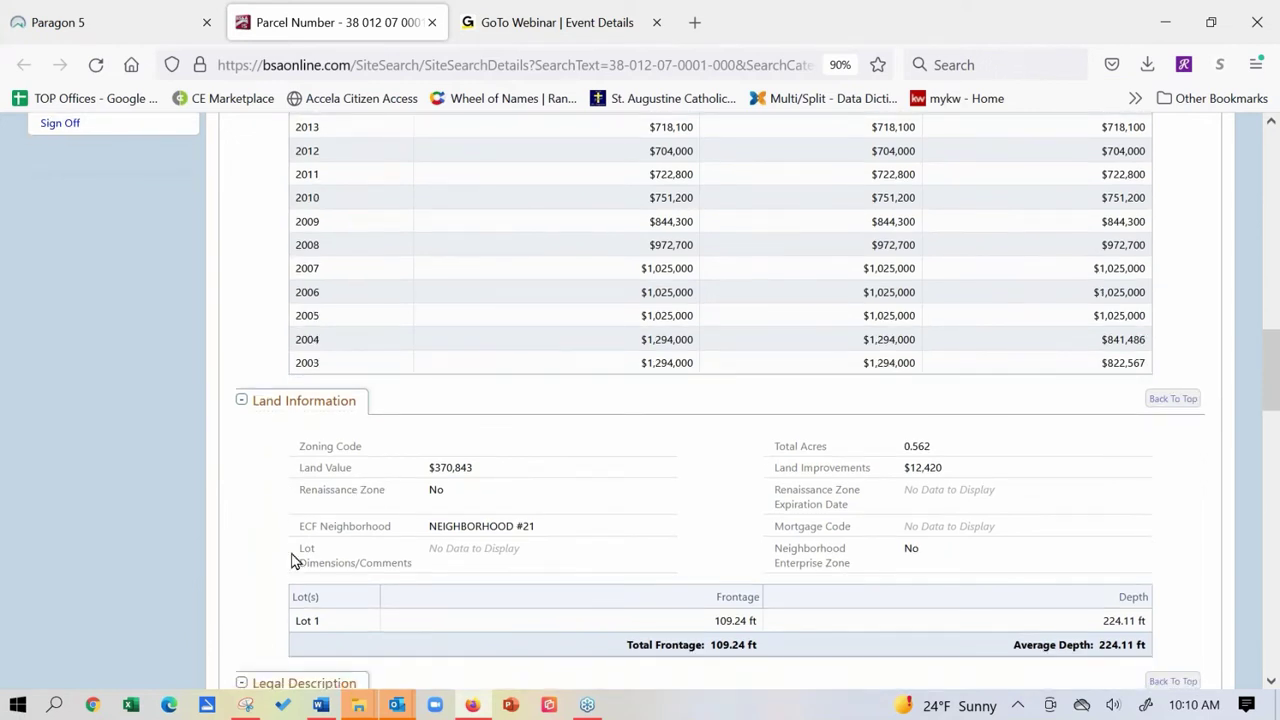
{"action": "scroll", "coordinate": [292, 560], "scroll_direction": "down", "scroll_amount": 3}
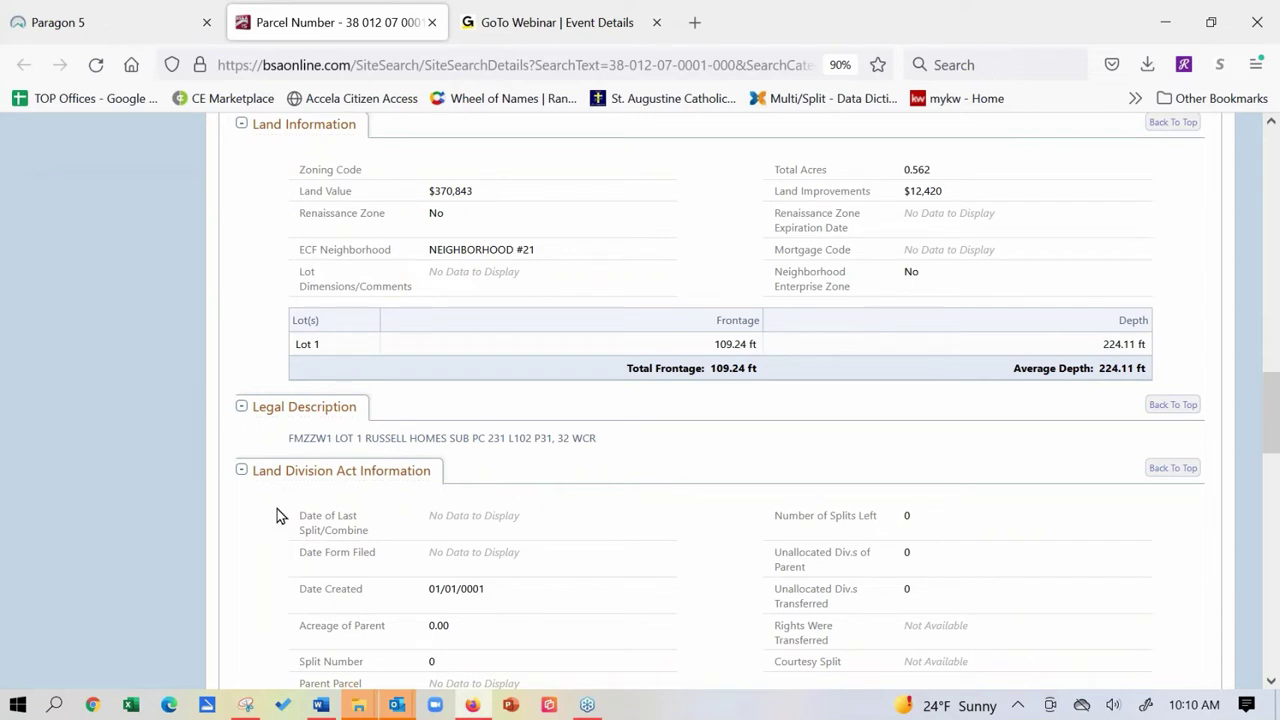
{"action": "scroll", "coordinate": [210, 503], "scroll_direction": "down", "scroll_amount": 1}
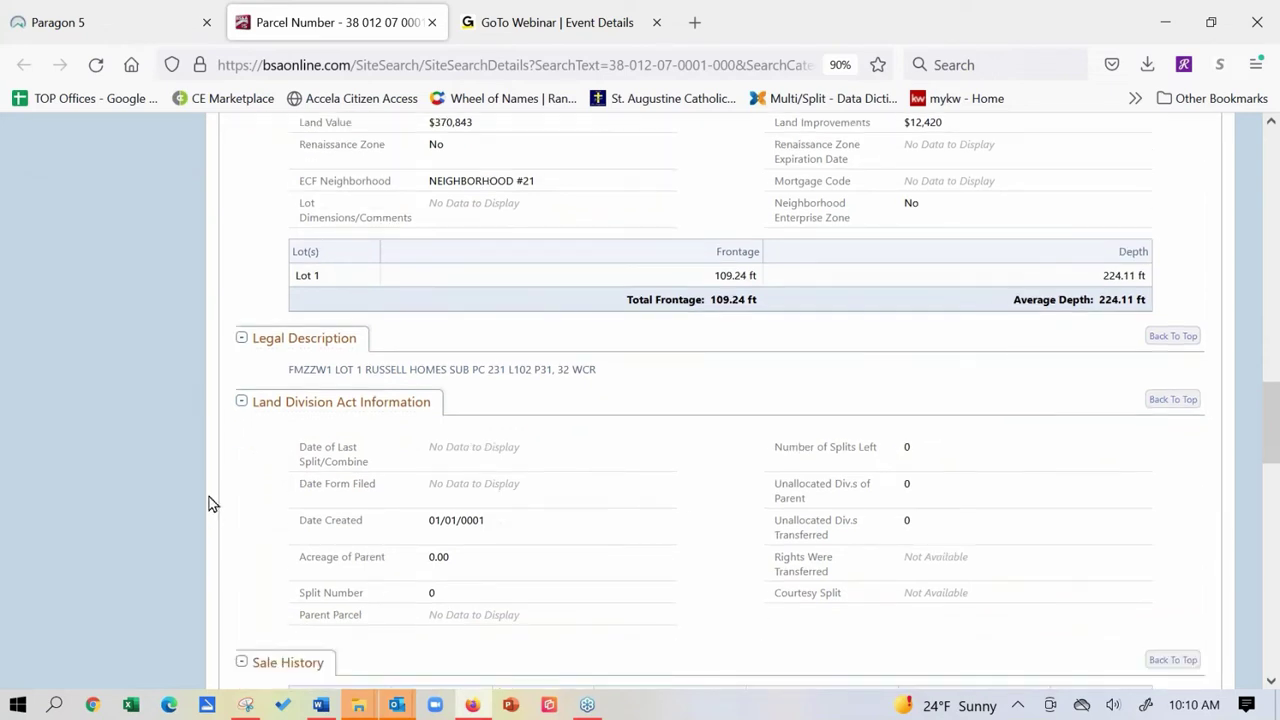
{"action": "scroll", "coordinate": [250, 530], "scroll_direction": "down", "scroll_amount": 3}
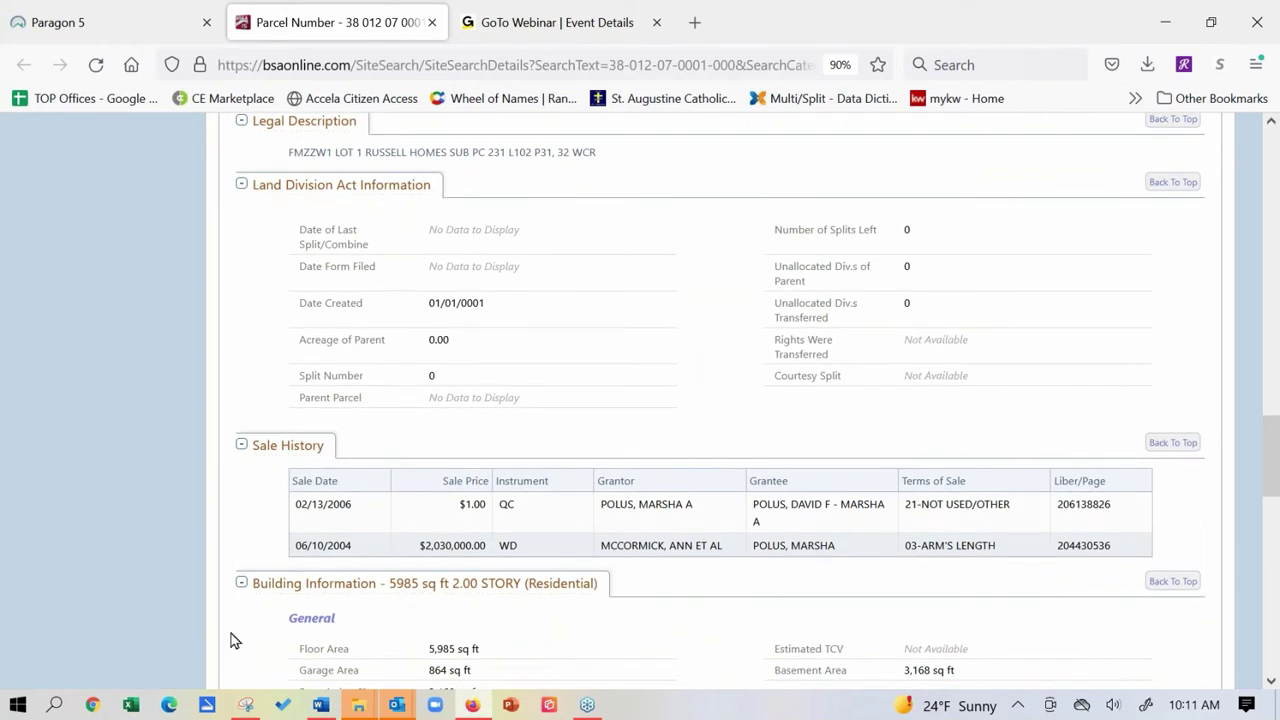
{"action": "scroll", "coordinate": [225, 549], "scroll_direction": "down", "scroll_amount": 3}
{"action": "scroll", "coordinate": [204, 468], "scroll_direction": "down", "scroll_amount": 3}
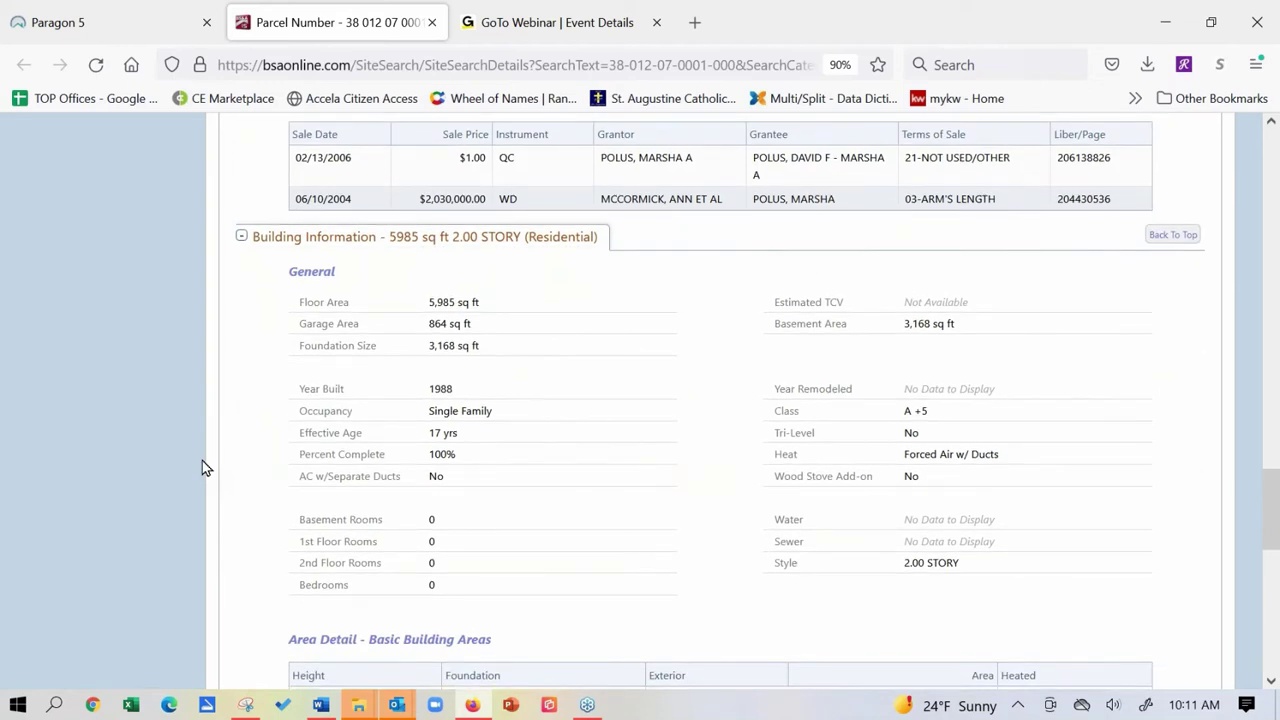
{"action": "scroll", "coordinate": [270, 520], "scroll_direction": "down", "scroll_amount": 6}
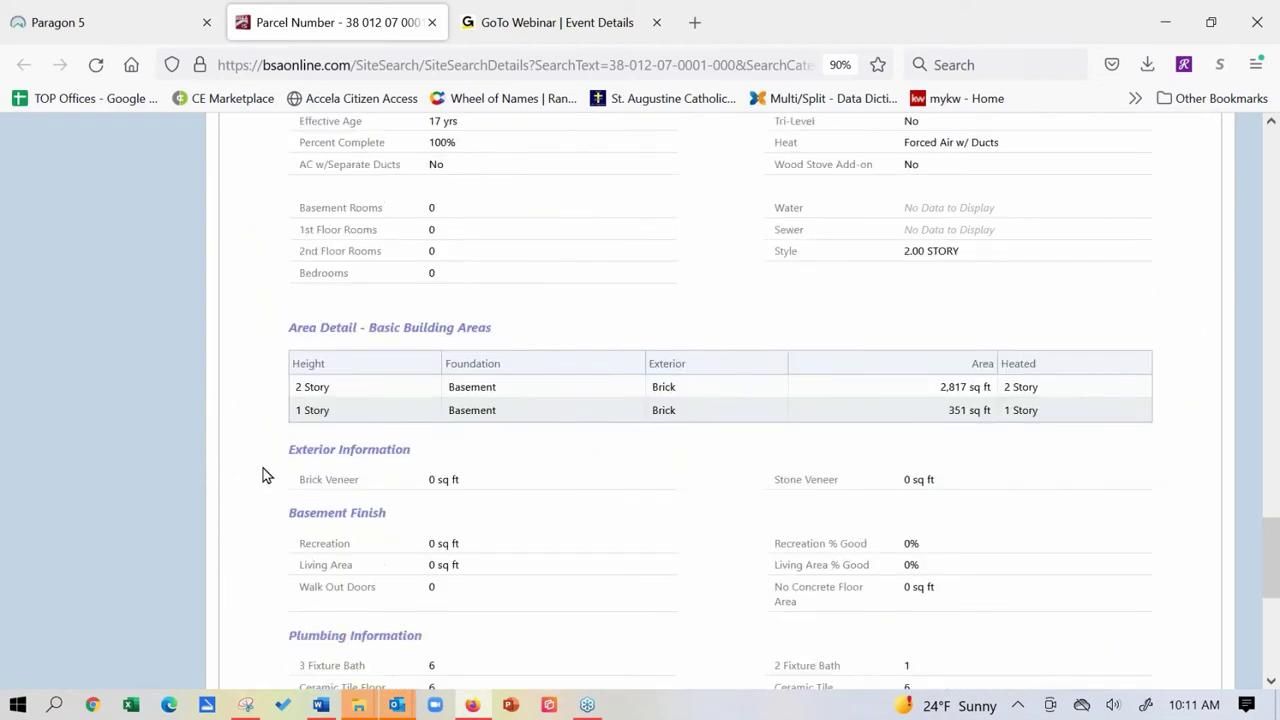
{"action": "scroll", "coordinate": [263, 470], "scroll_direction": "down", "scroll_amount": 1}
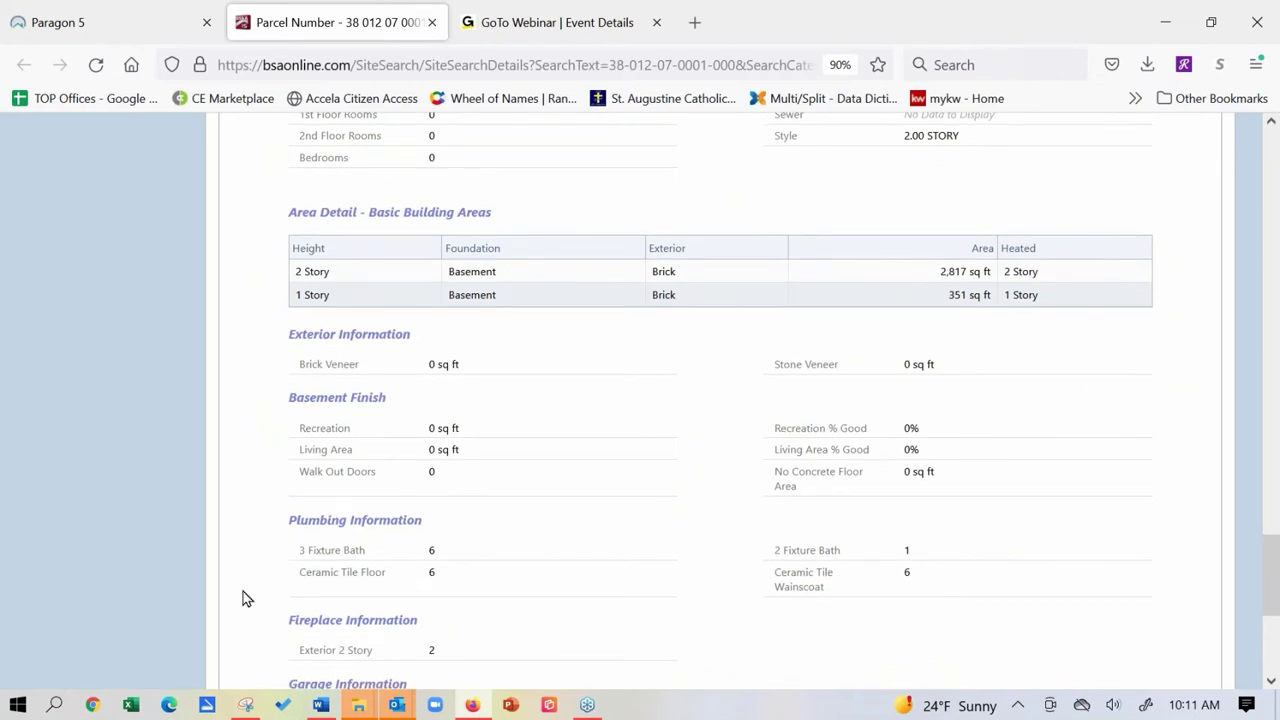
{"action": "scroll", "coordinate": [243, 520], "scroll_direction": "down", "scroll_amount": 6}
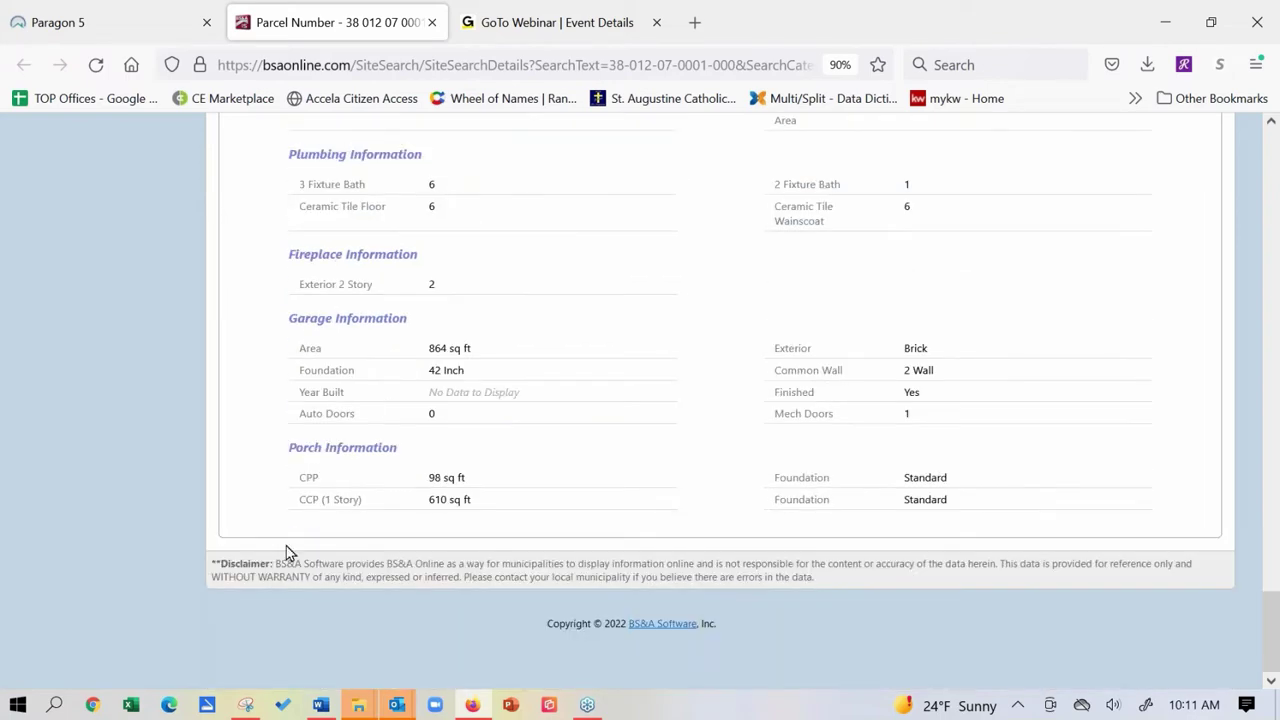
{"action": "scroll", "coordinate": [284, 530], "scroll_direction": "up", "scroll_amount": 20}
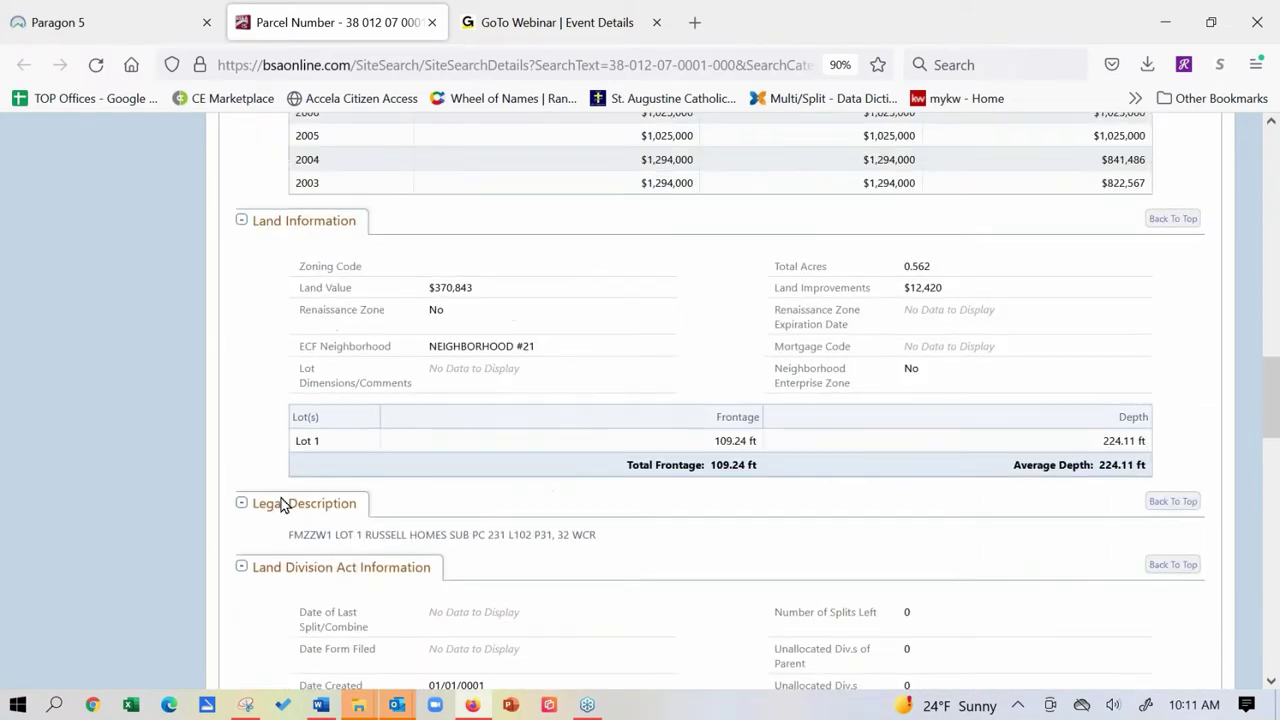
{"action": "scroll", "coordinate": [270, 530], "scroll_direction": "up", "scroll_amount": 13}
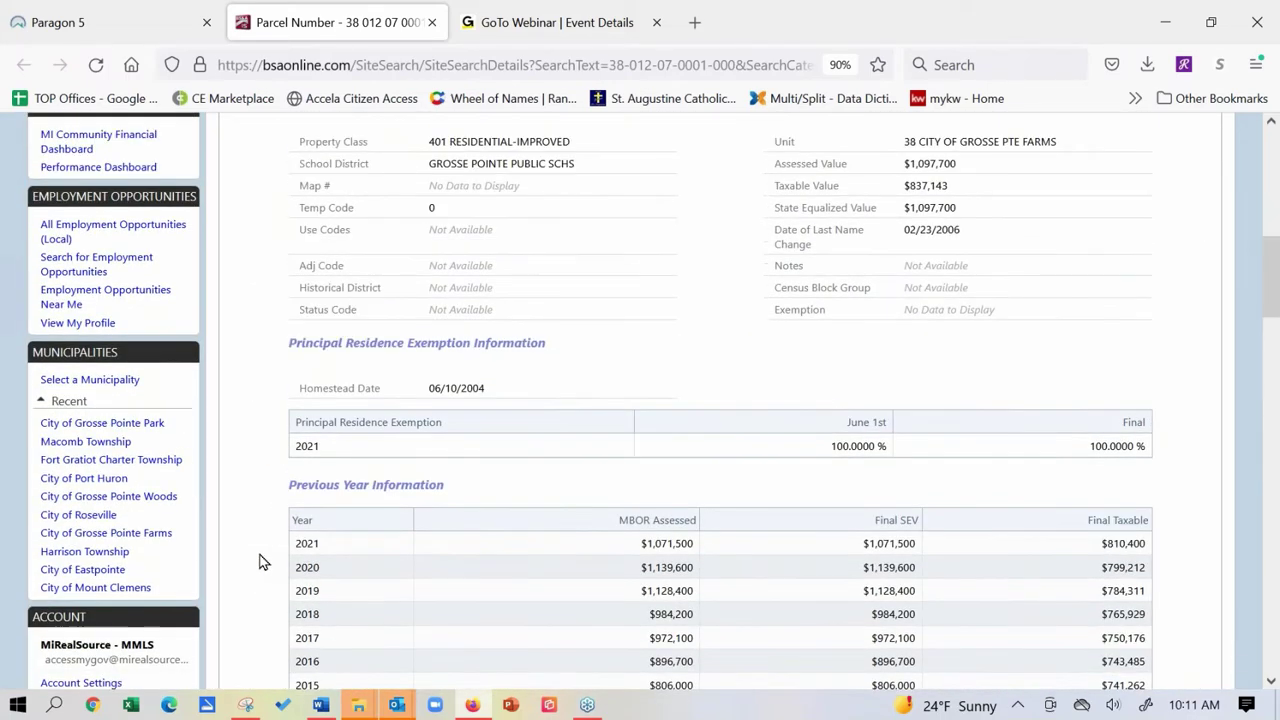
{"action": "scroll", "coordinate": [259, 562], "scroll_direction": "up", "scroll_amount": 10}
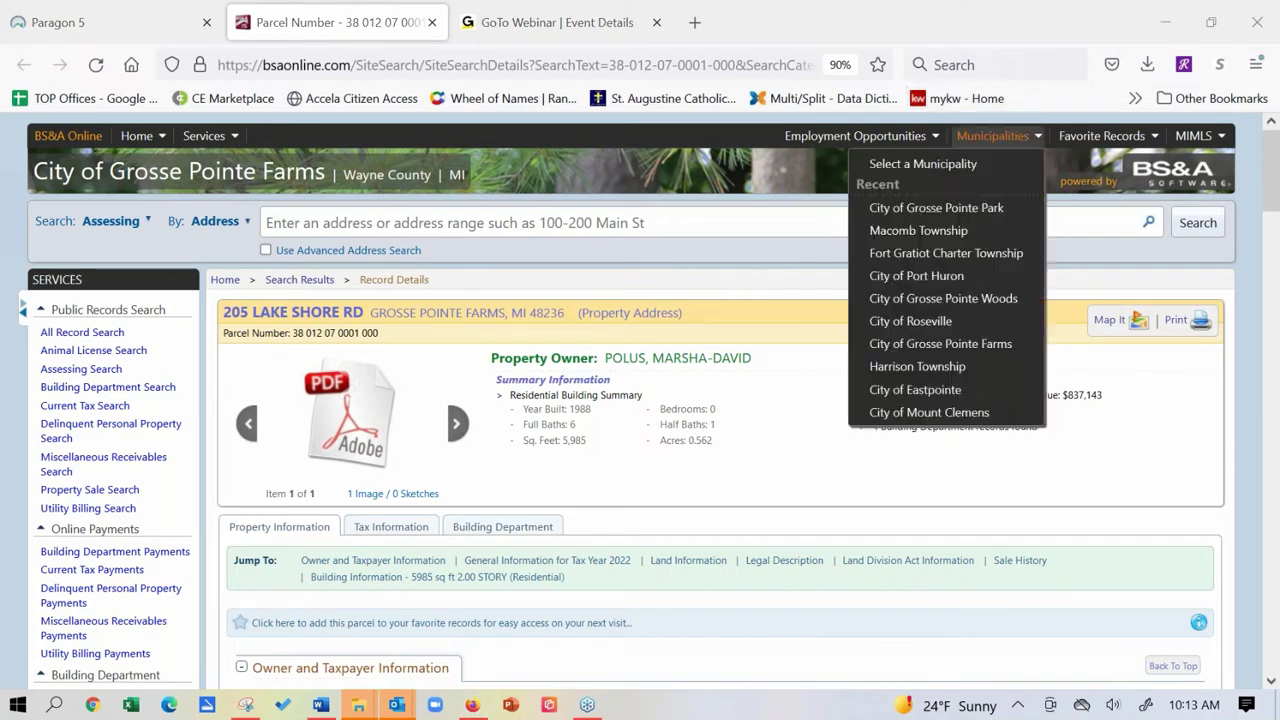
{"action": "left_click", "coordinate": [1176, 321]}
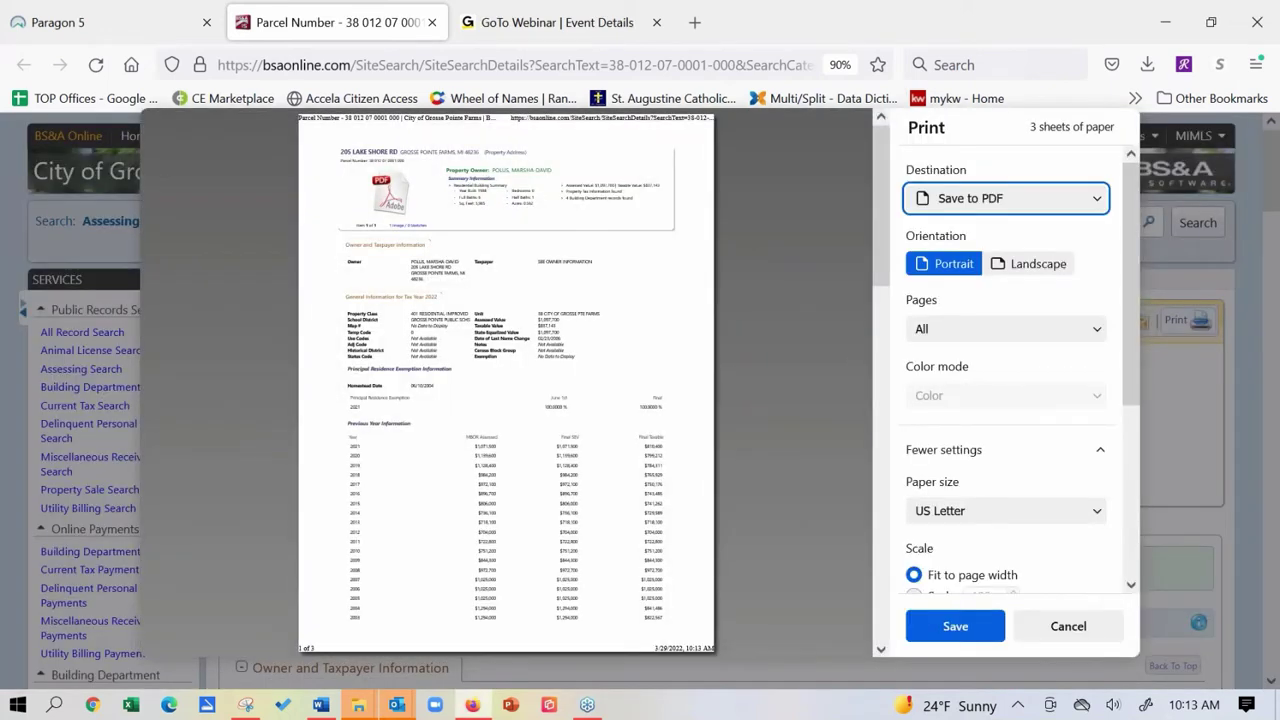
{"action": "left_click", "coordinate": [1084, 629]}
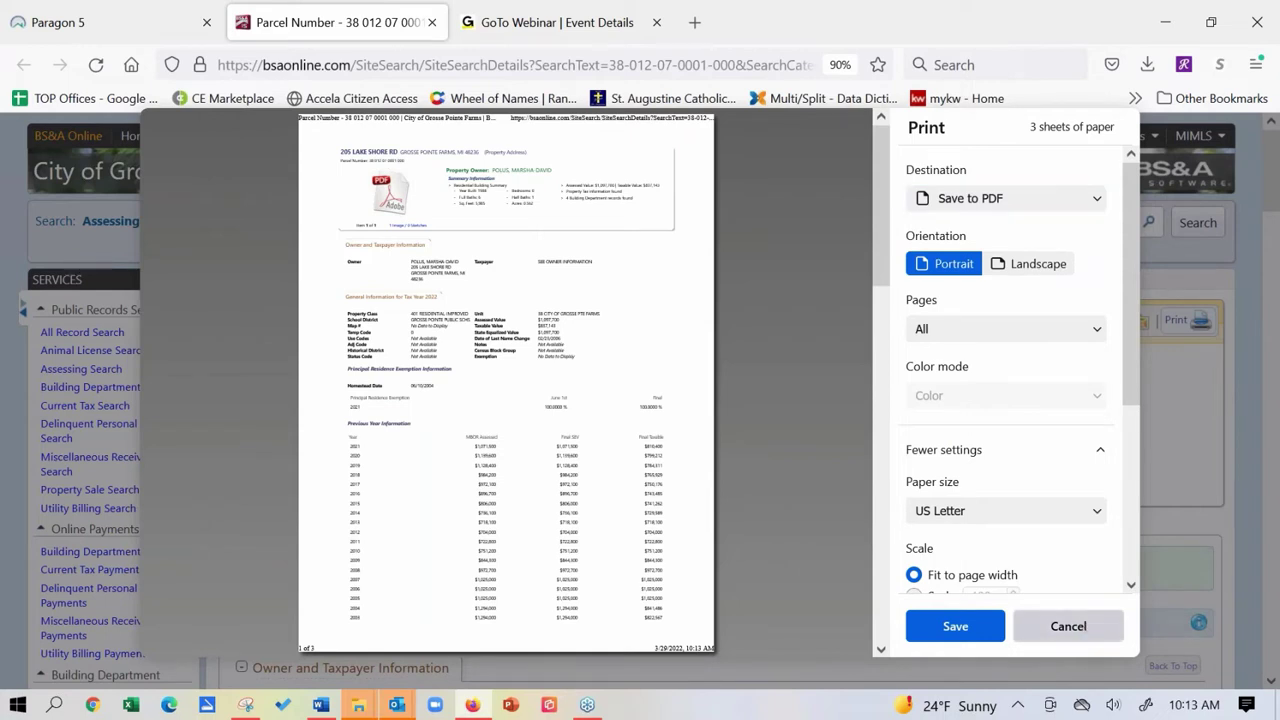
{"action": "left_click", "coordinate": [125, 24]}
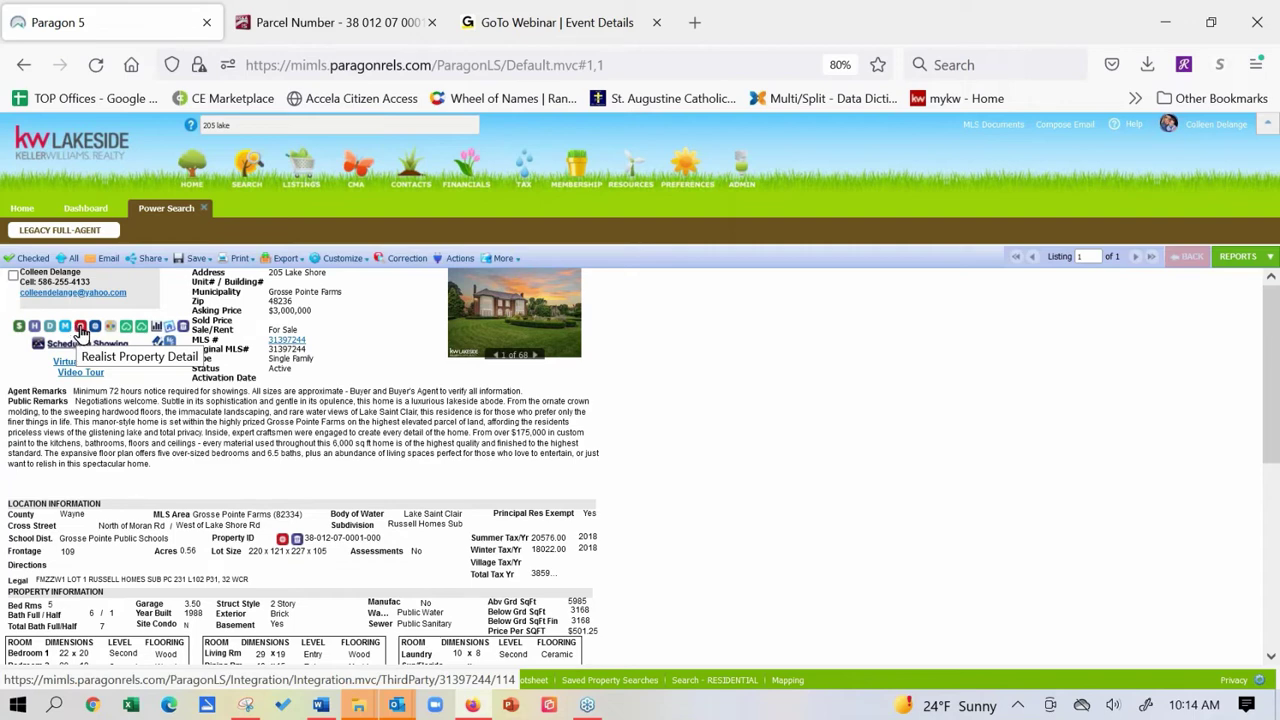
{"action": "left_click", "coordinate": [80, 330]}
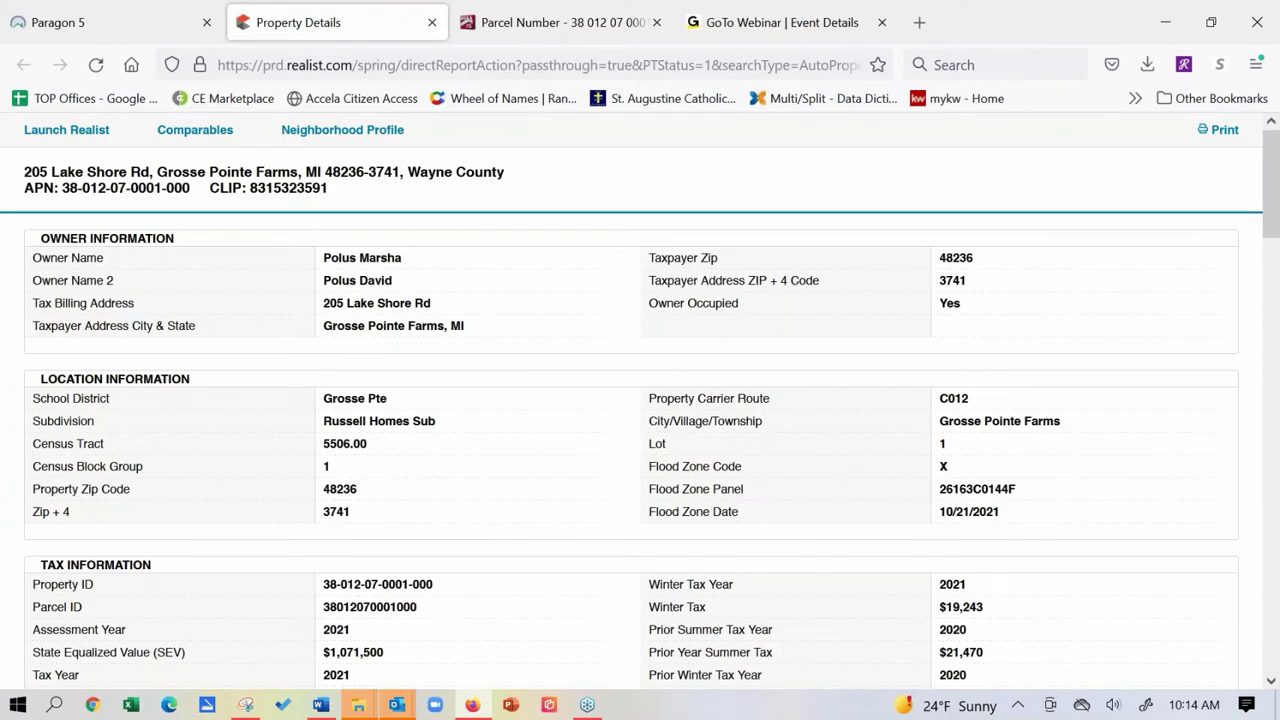
{"action": "scroll", "coordinate": [171, 537], "scroll_direction": "down", "scroll_amount": 5}
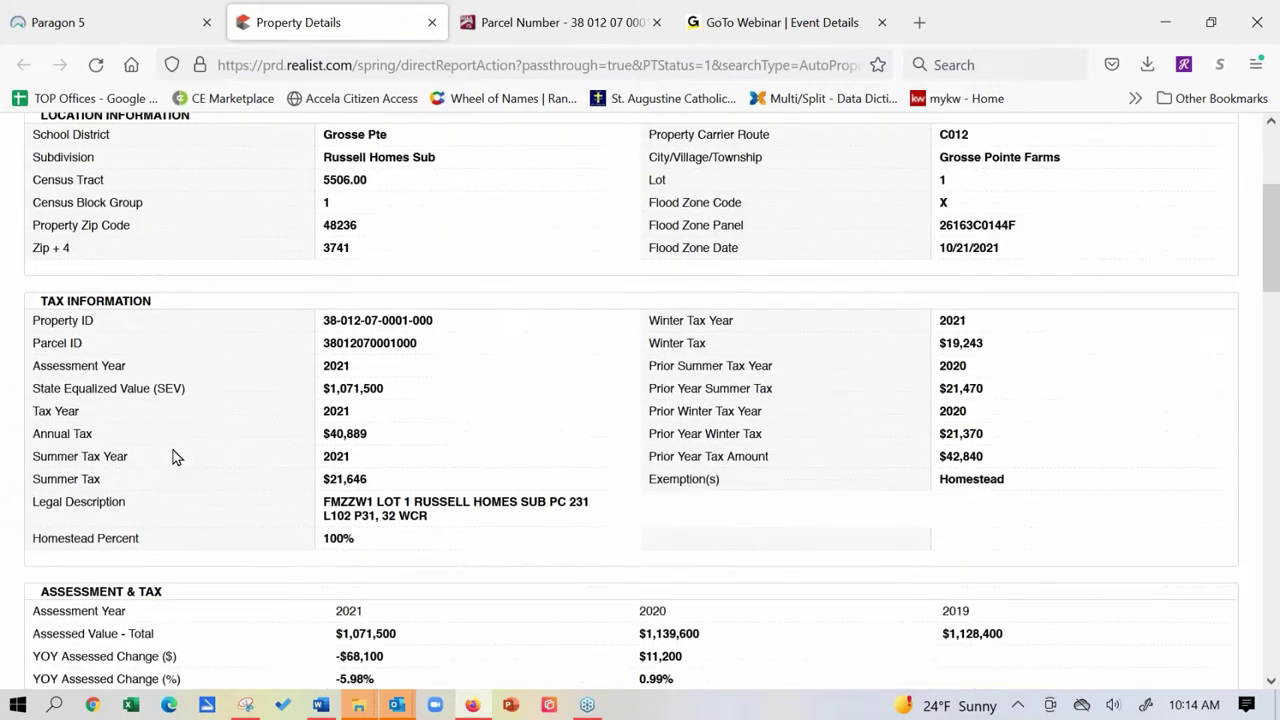
{"action": "scroll", "coordinate": [173, 456], "scroll_direction": "down", "scroll_amount": 1}
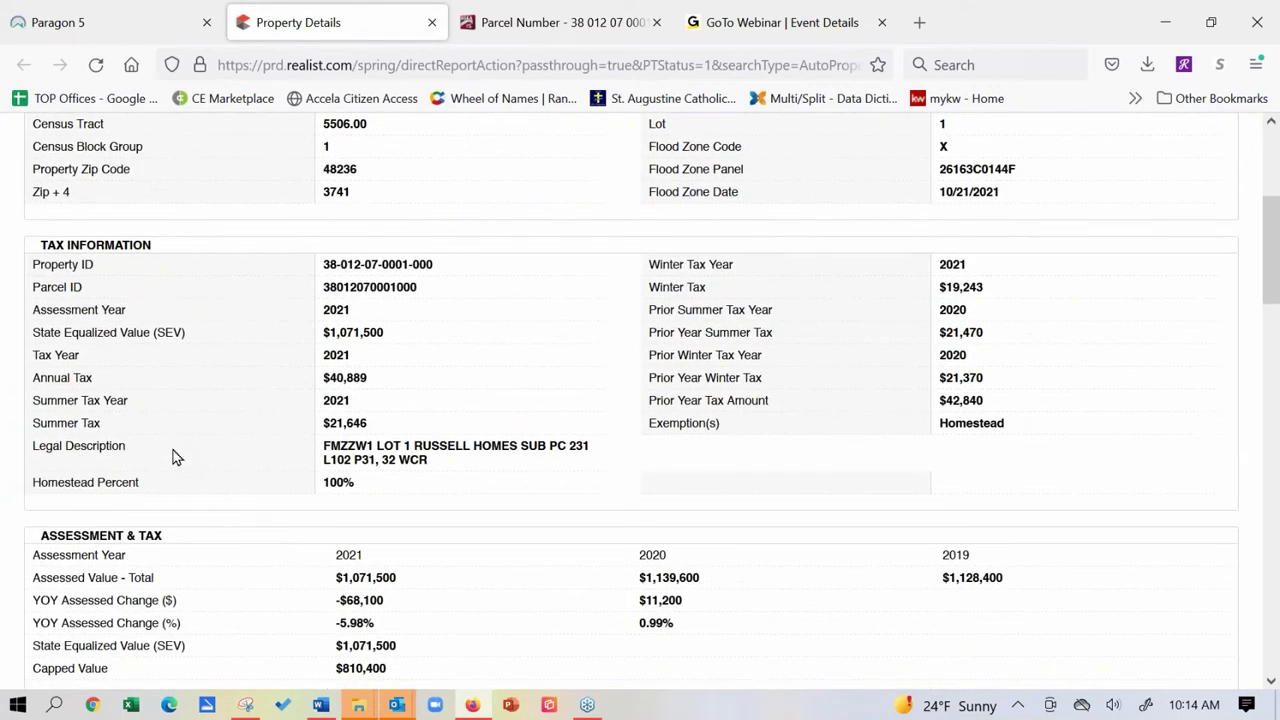
{"action": "scroll", "coordinate": [127, 437], "scroll_direction": "down", "scroll_amount": 5}
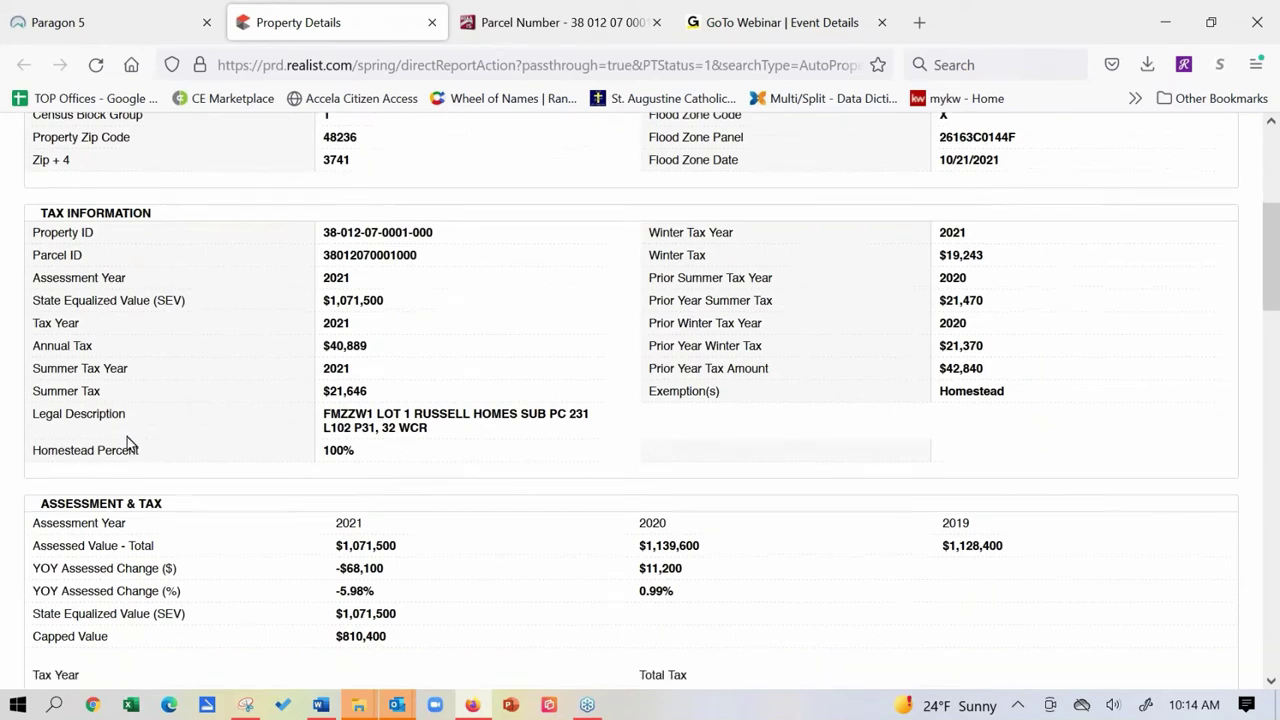
{"action": "scroll", "coordinate": [127, 437], "scroll_direction": "down", "scroll_amount": 12}
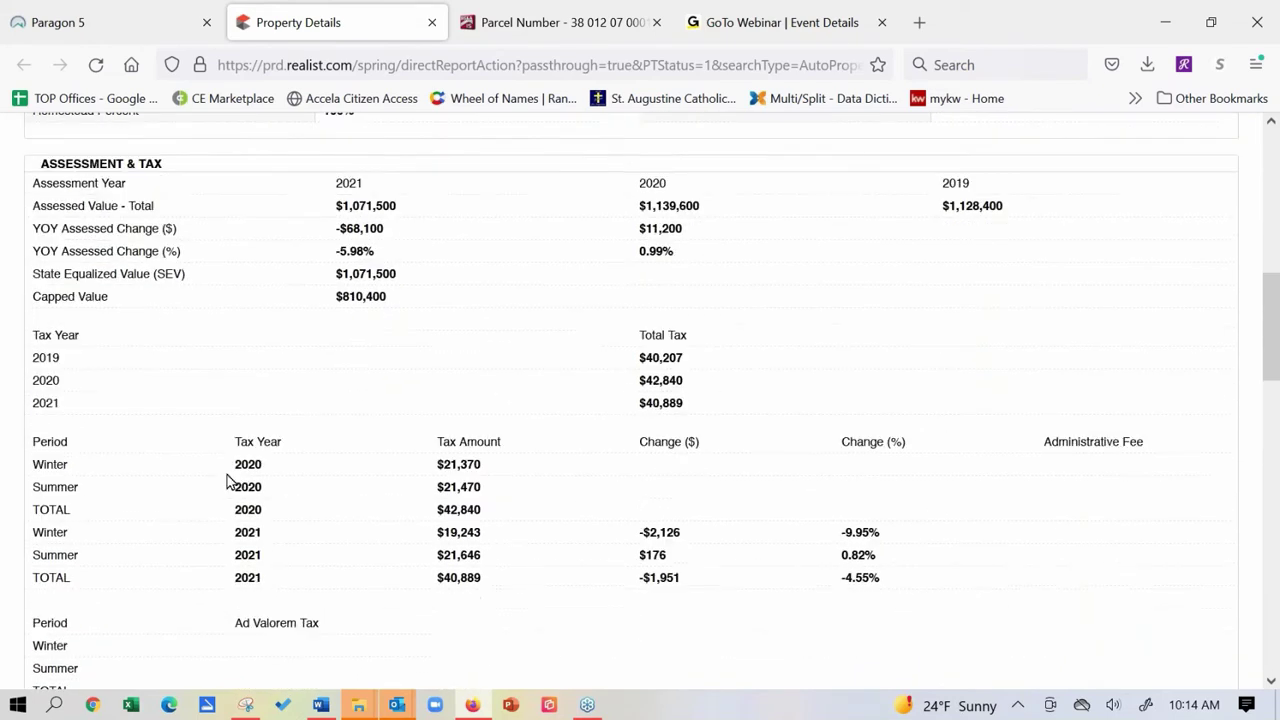
{"action": "scroll", "coordinate": [228, 482], "scroll_direction": "down", "scroll_amount": 2}
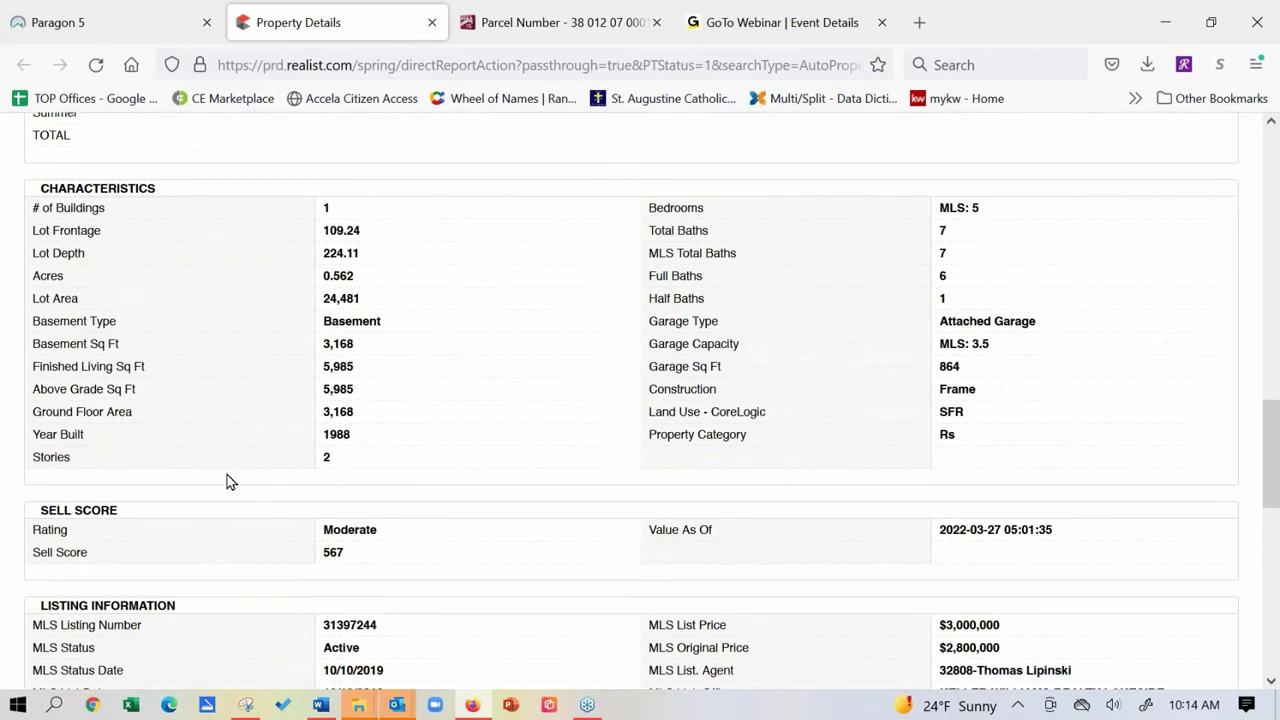
{"action": "scroll", "coordinate": [187, 435], "scroll_direction": "down", "scroll_amount": 1}
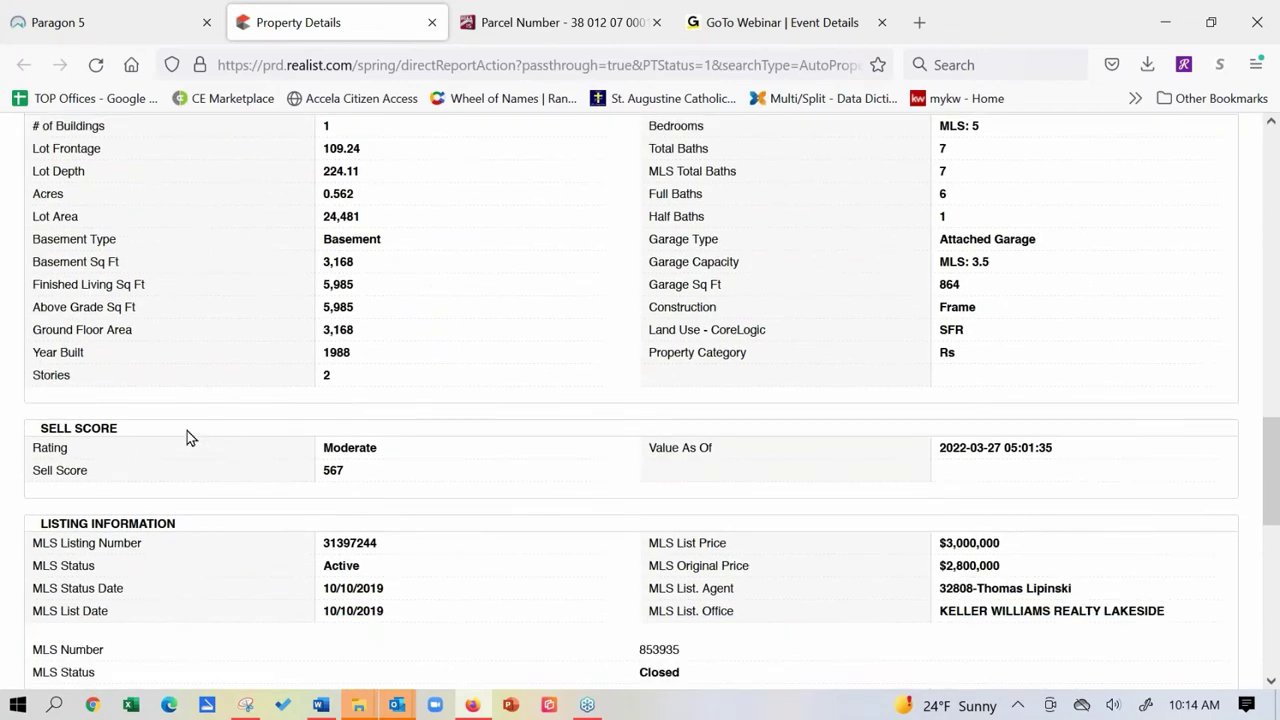
{"action": "scroll", "coordinate": [187, 435], "scroll_direction": "down", "scroll_amount": 4}
{"action": "scroll", "coordinate": [187, 431], "scroll_direction": "down", "scroll_amount": 5}
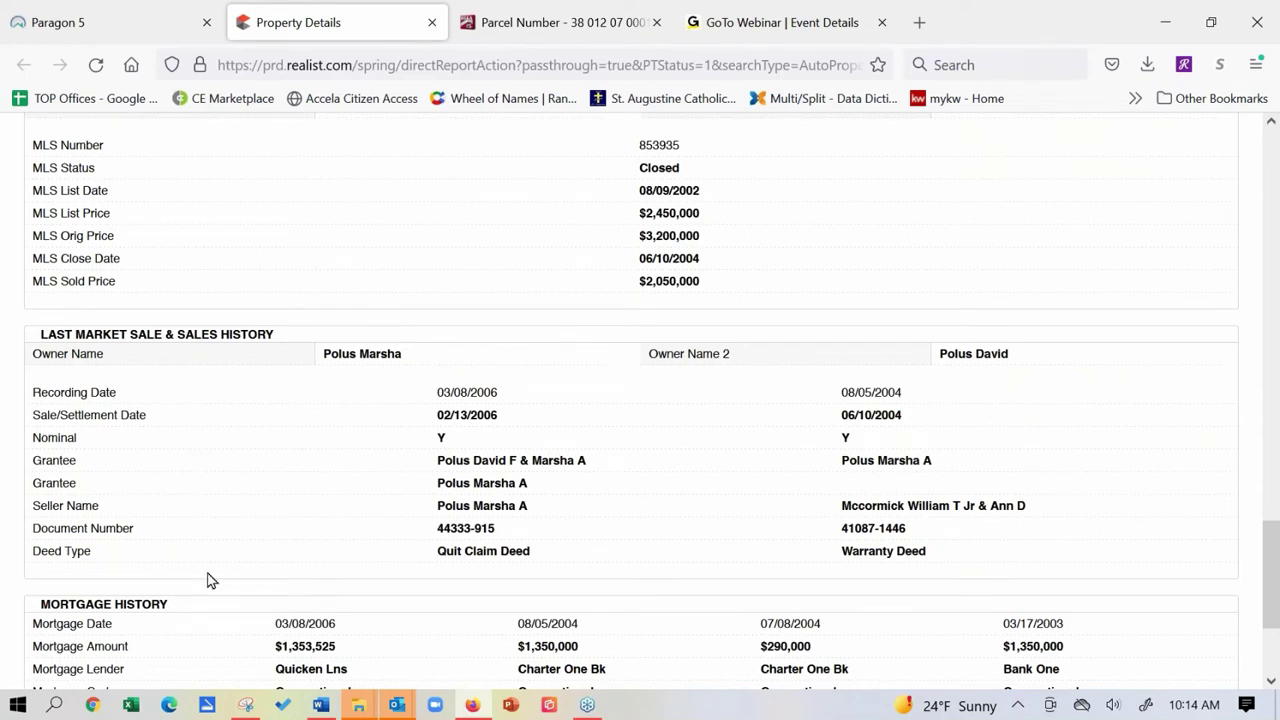
{"action": "scroll", "coordinate": [207, 560], "scroll_direction": "down", "scroll_amount": 3}
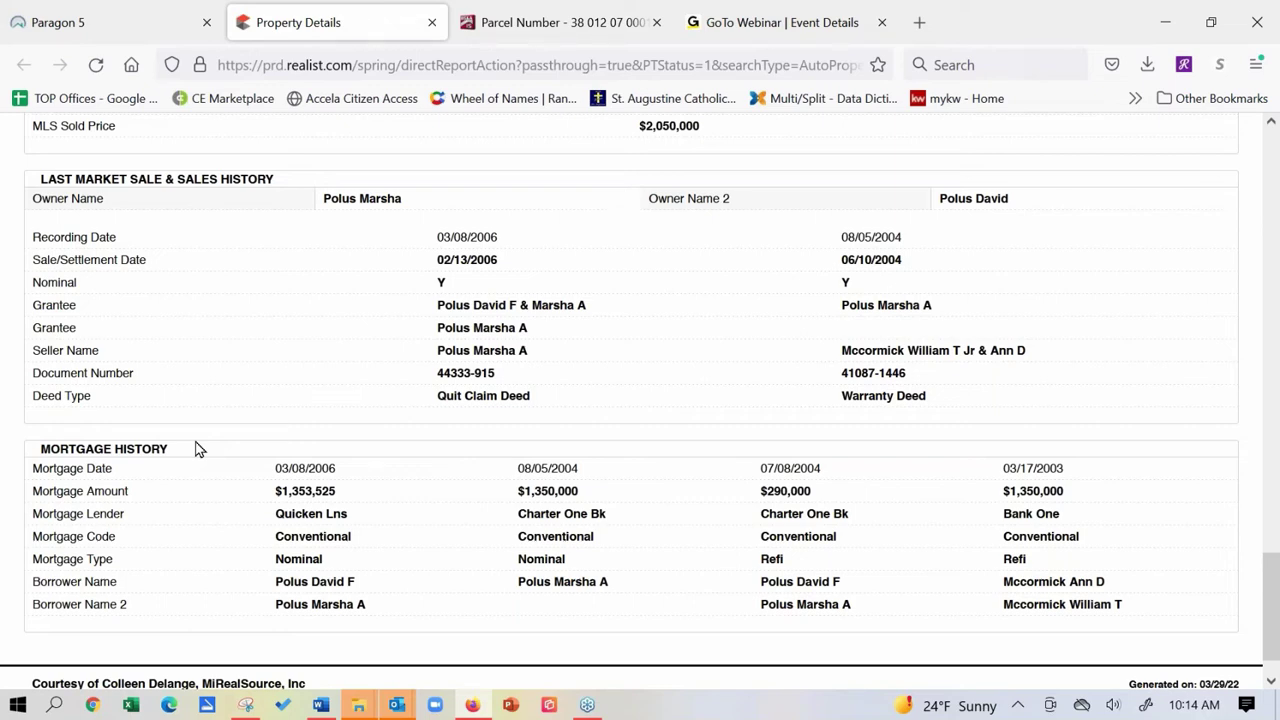
{"action": "scroll", "coordinate": [197, 450], "scroll_direction": "down", "scroll_amount": 1}
{"action": "scroll", "coordinate": [176, 386], "scroll_direction": "up", "scroll_amount": 5}
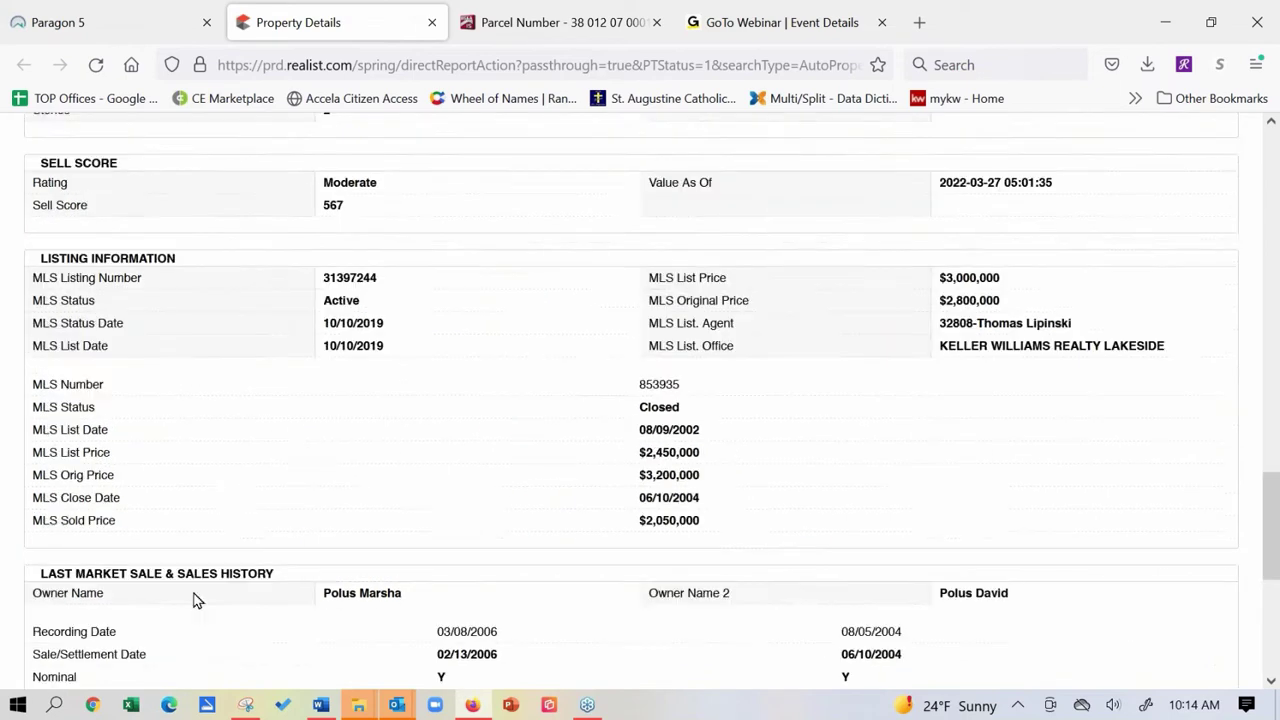
{"action": "scroll", "coordinate": [197, 600], "scroll_direction": "up", "scroll_amount": 6}
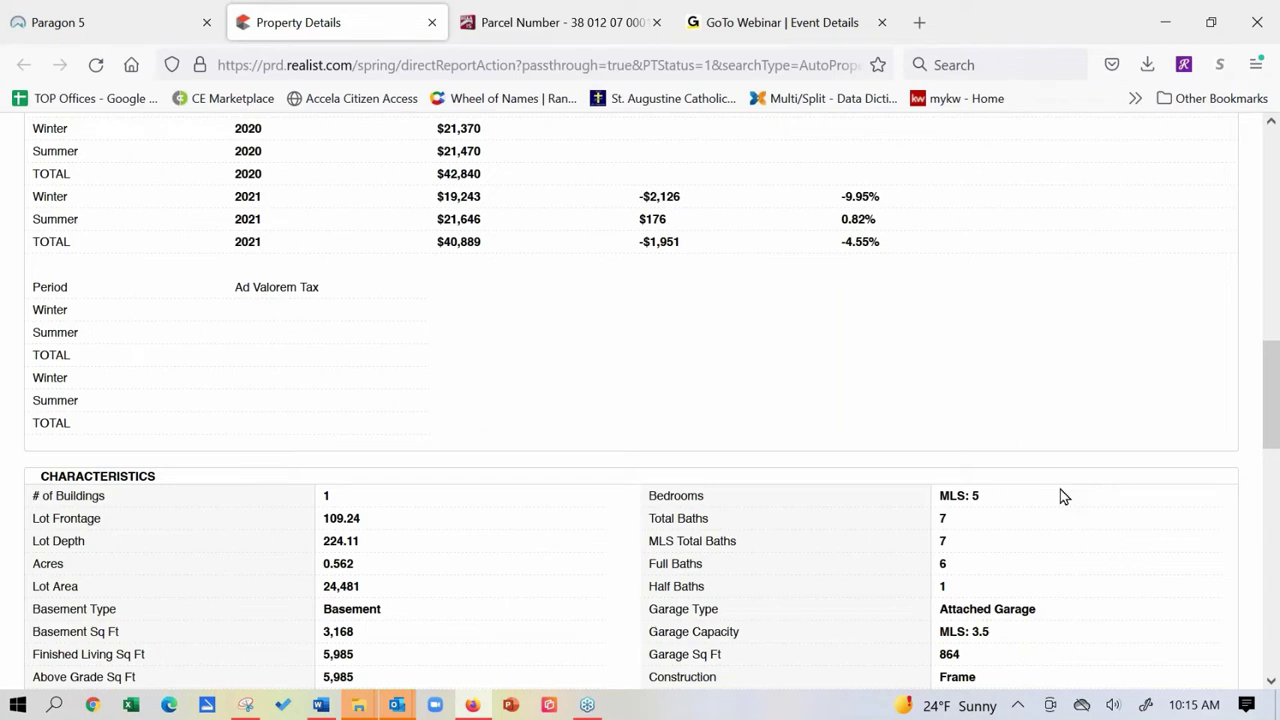
{"action": "scroll", "coordinate": [250, 455], "scroll_direction": "up", "scroll_amount": 7}
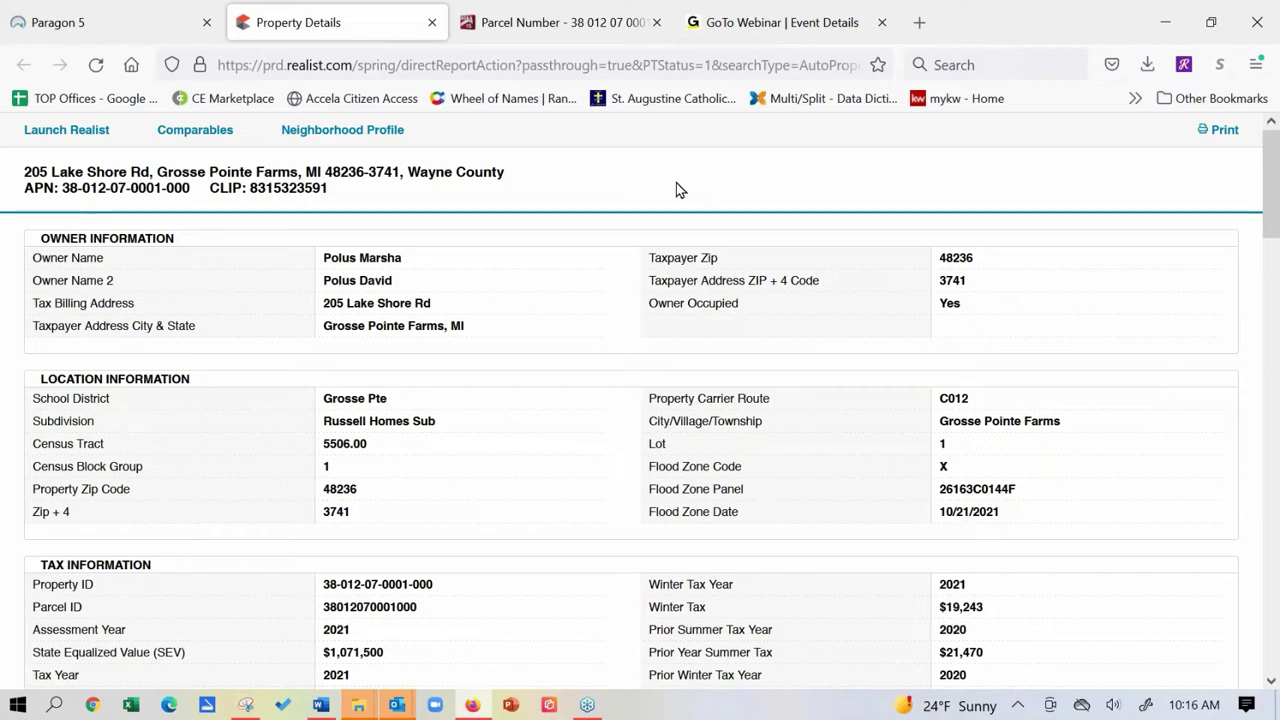
Launch TransactionDesk from Paragon's Resources menu under Online Forms.
{"action": "left_click", "coordinate": [141, 32]}
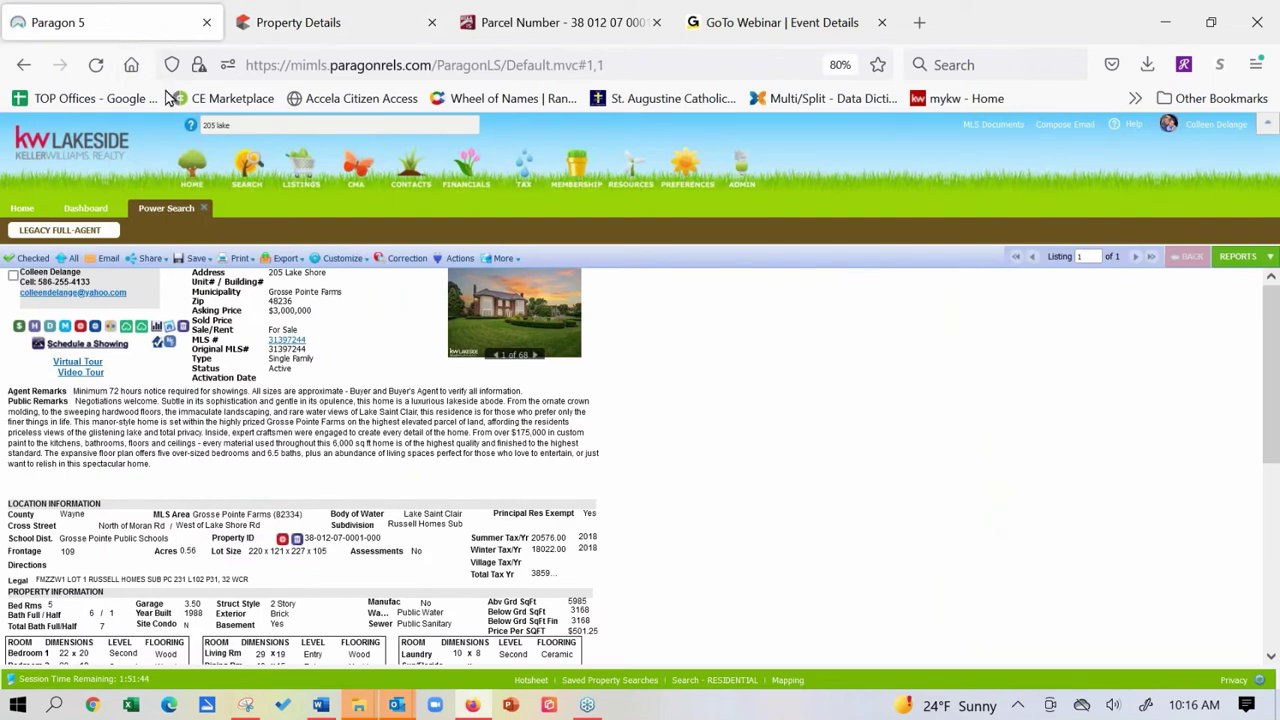
{"action": "left_click", "coordinate": [632, 185]}
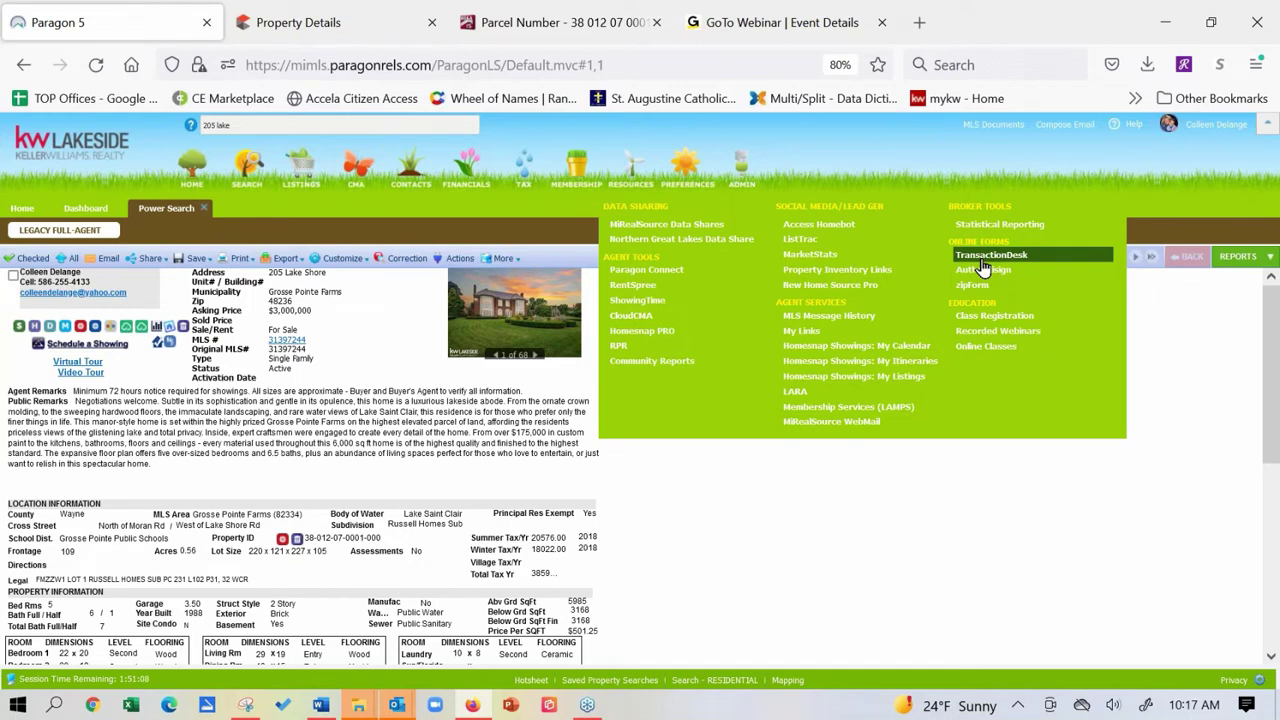
{"action": "left_click", "coordinate": [983, 260]}
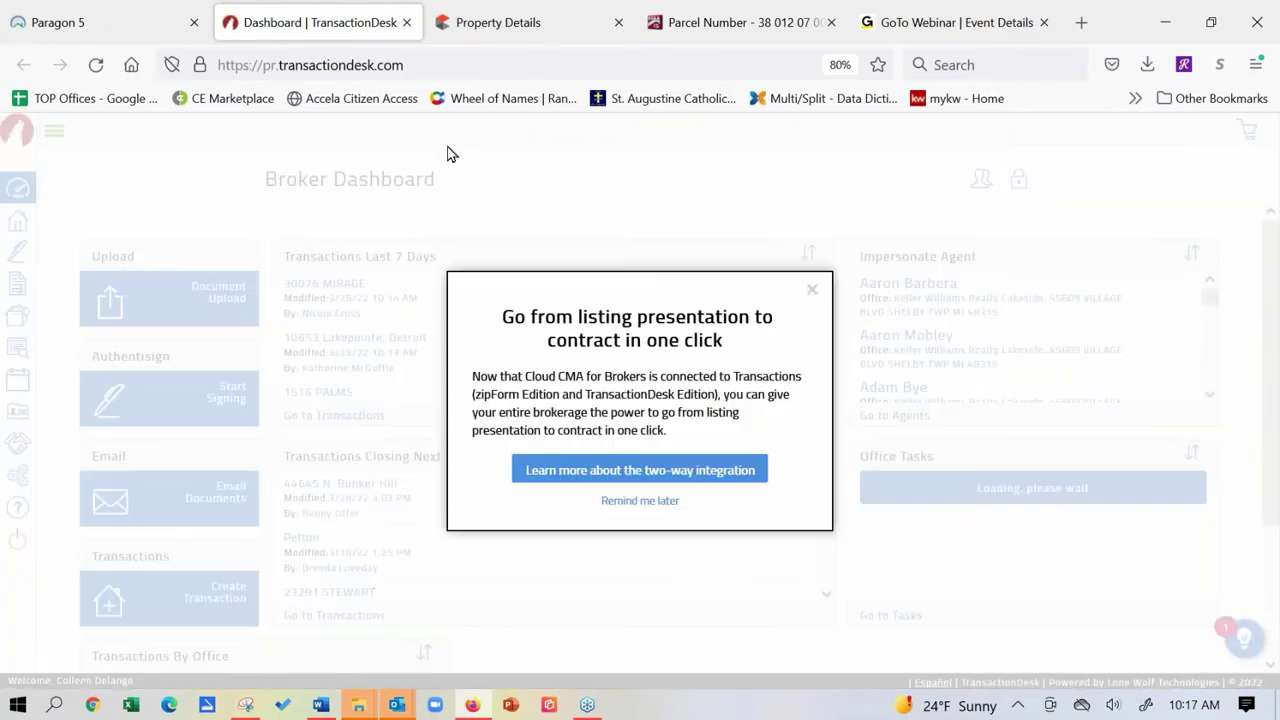
Close the Cloud CMA promo, go to Transactions and start a new transaction with + Add.
{"action": "left_click", "coordinate": [811, 293]}
{"action": "left_click", "coordinate": [18, 222]}
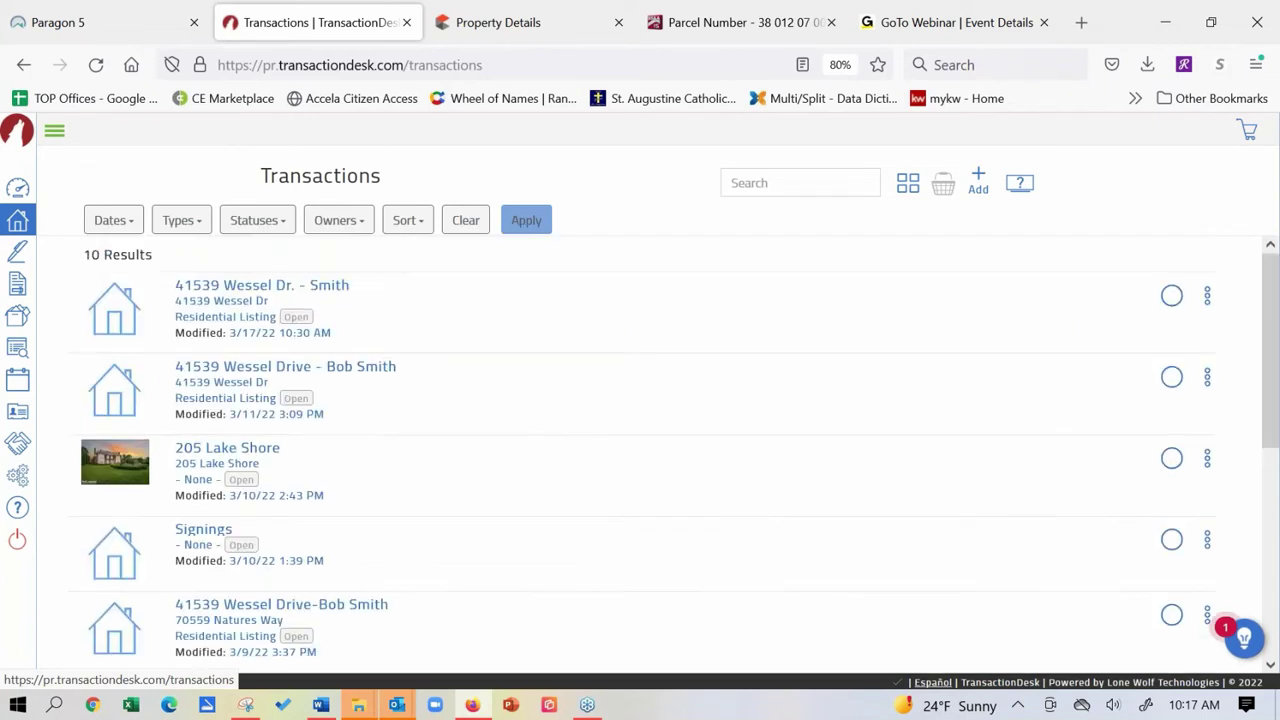
{"action": "left_click", "coordinate": [978, 181]}
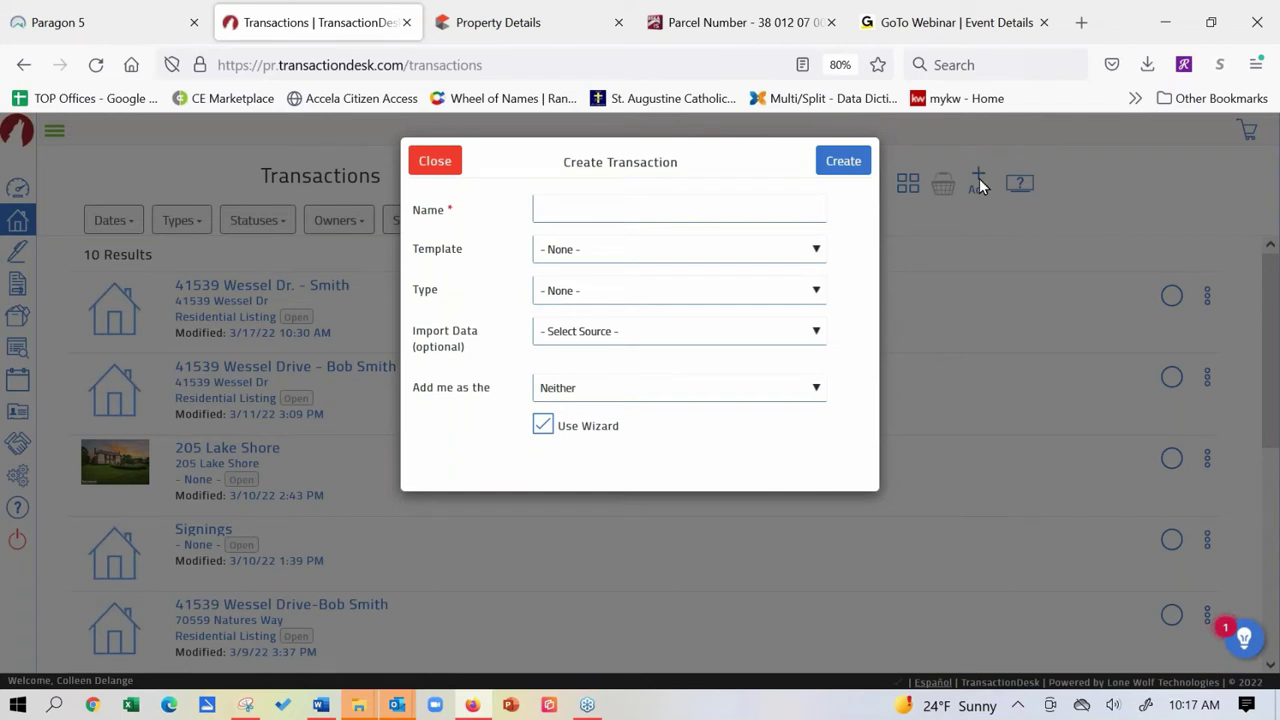
{"action": "left_click", "coordinate": [696, 206]}
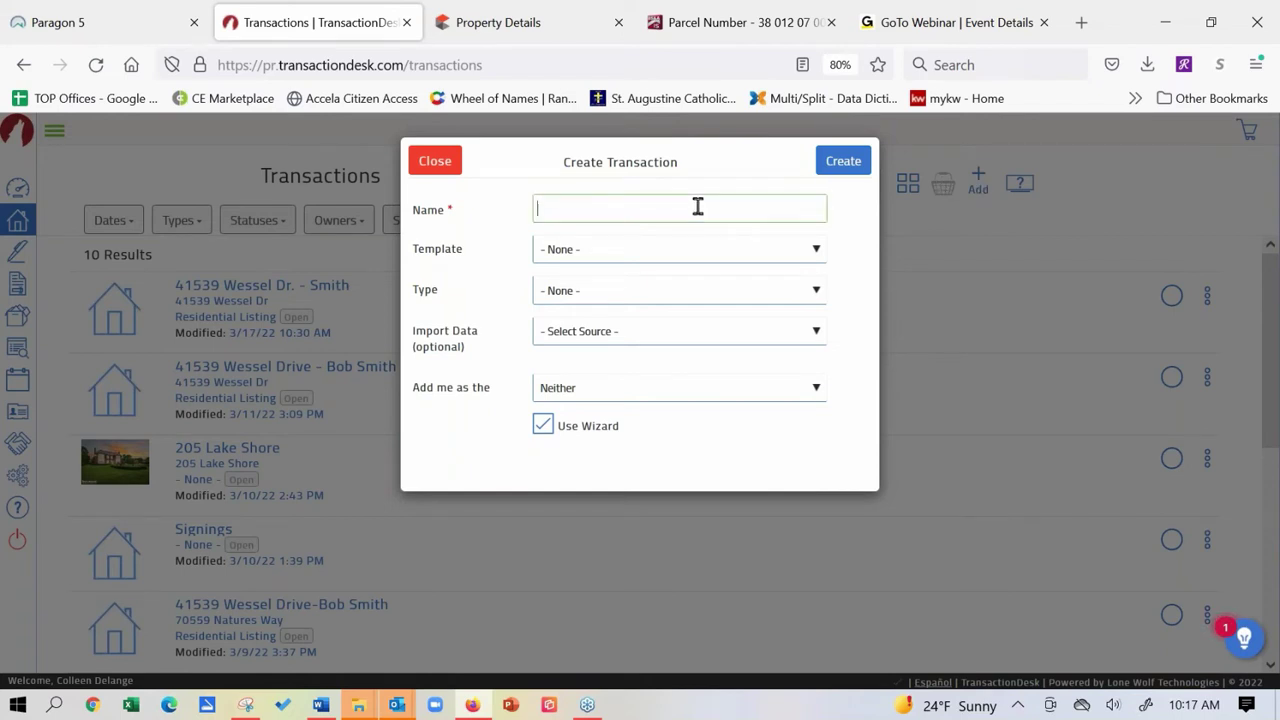
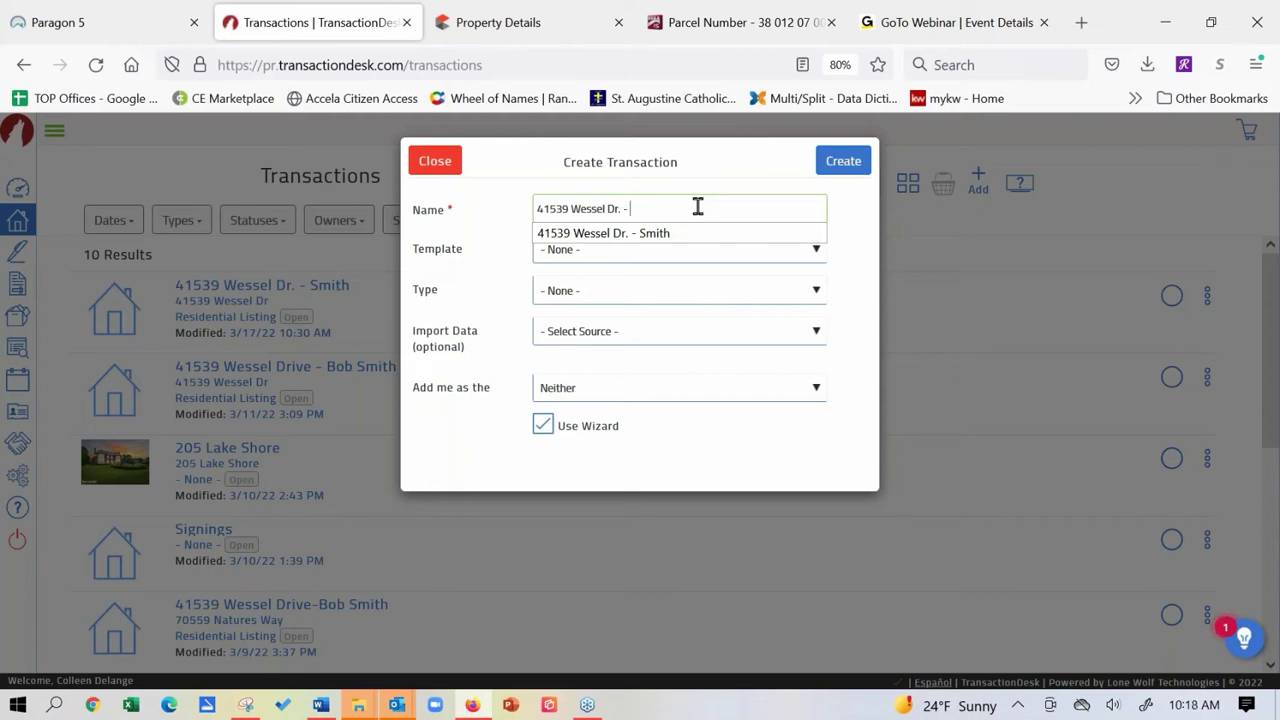
{"action": "type", "text": "Smith"}
{"action": "key", "text": "Escape"}
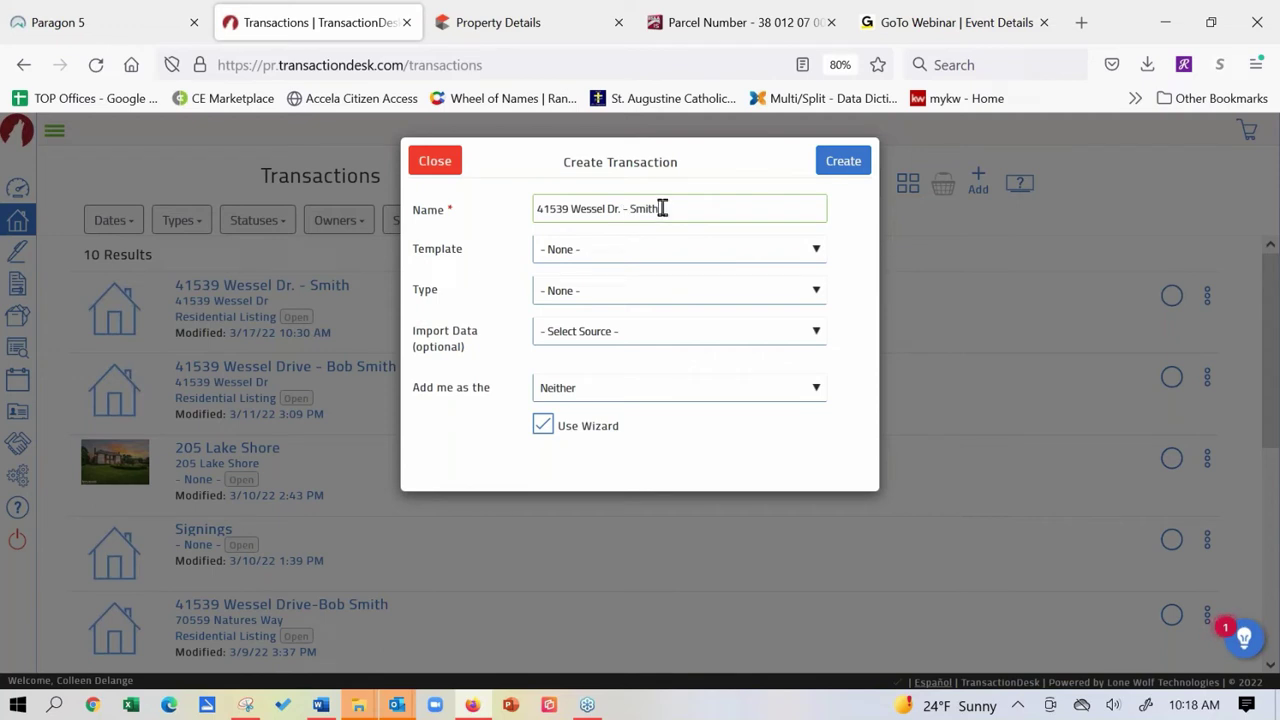
{"action": "left_click", "coordinate": [648, 253]}
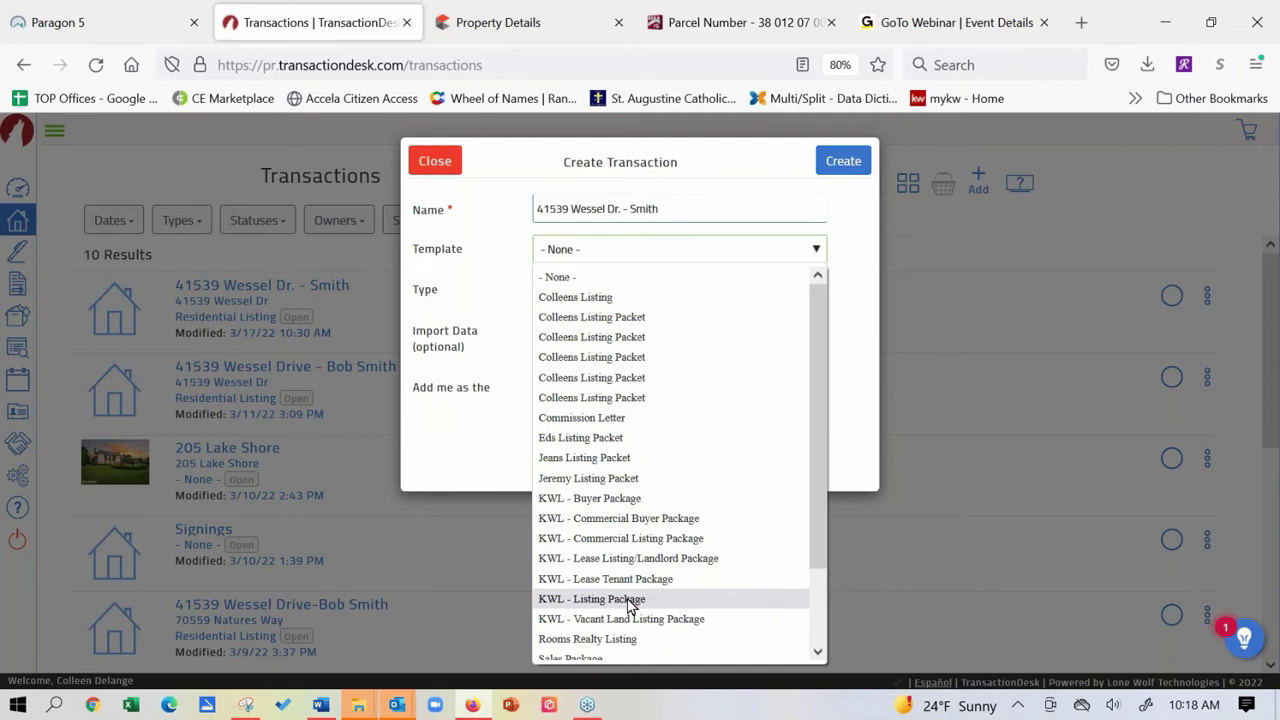
Apply the KWL - Listing Package template and import data from Realist (MiRealSource) via tax search.
{"action": "left_click", "coordinate": [630, 600]}
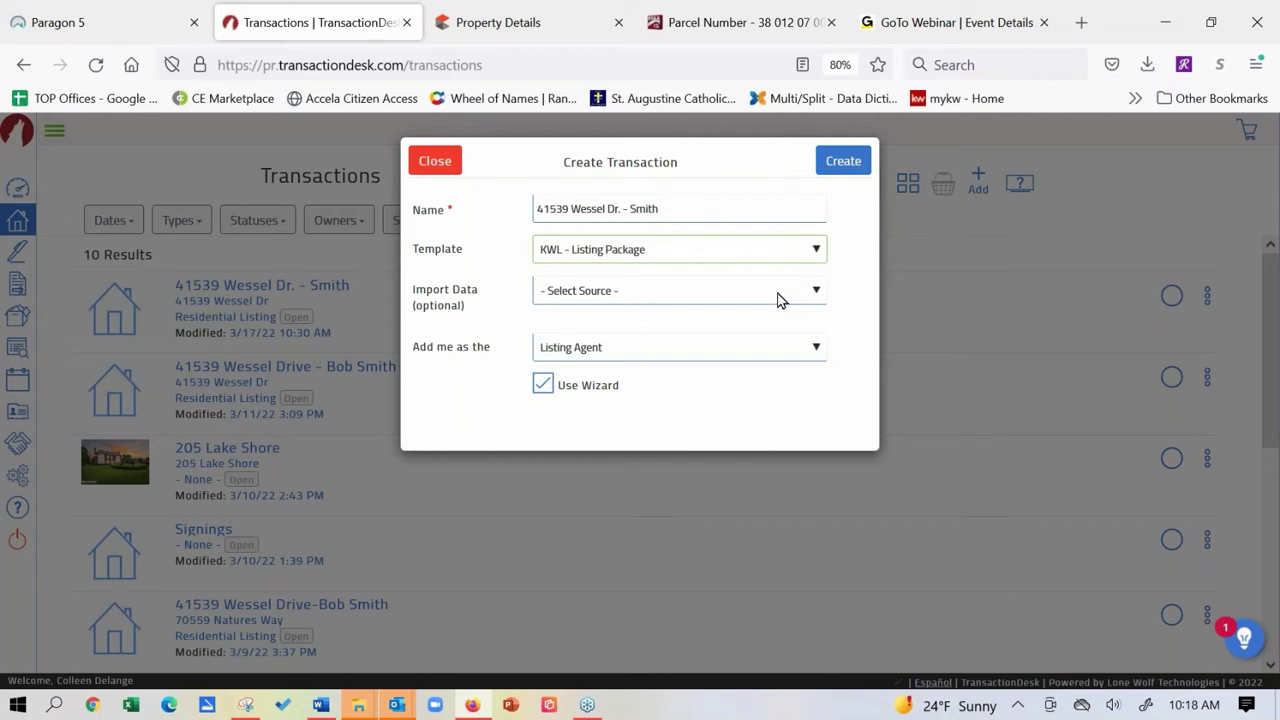
{"action": "left_click", "coordinate": [781, 300]}
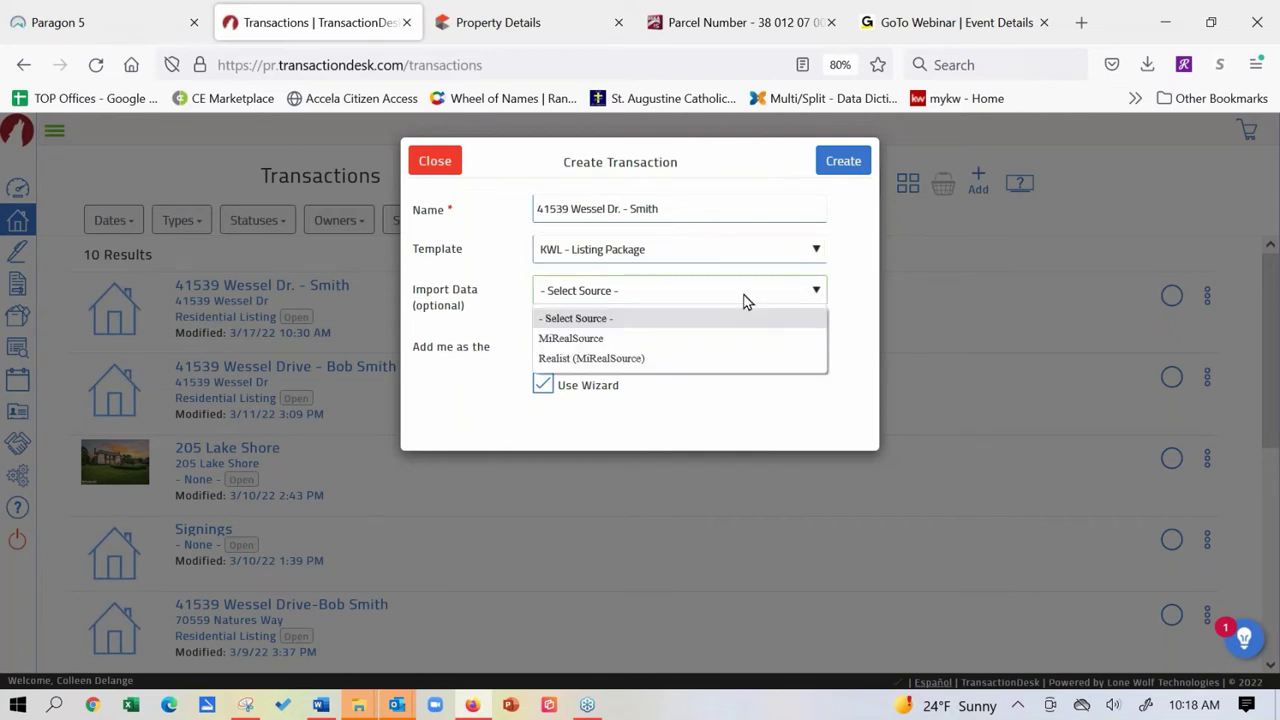
{"action": "left_click", "coordinate": [815, 358]}
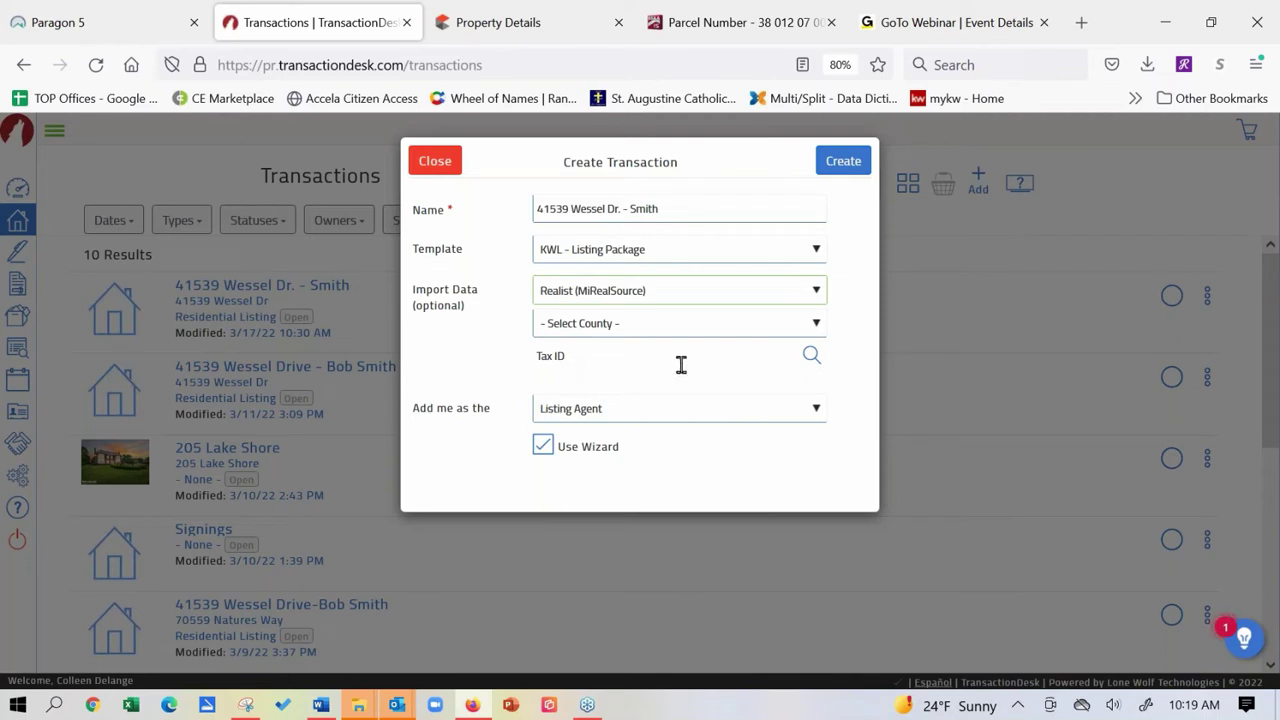
{"action": "left_click", "coordinate": [810, 357]}
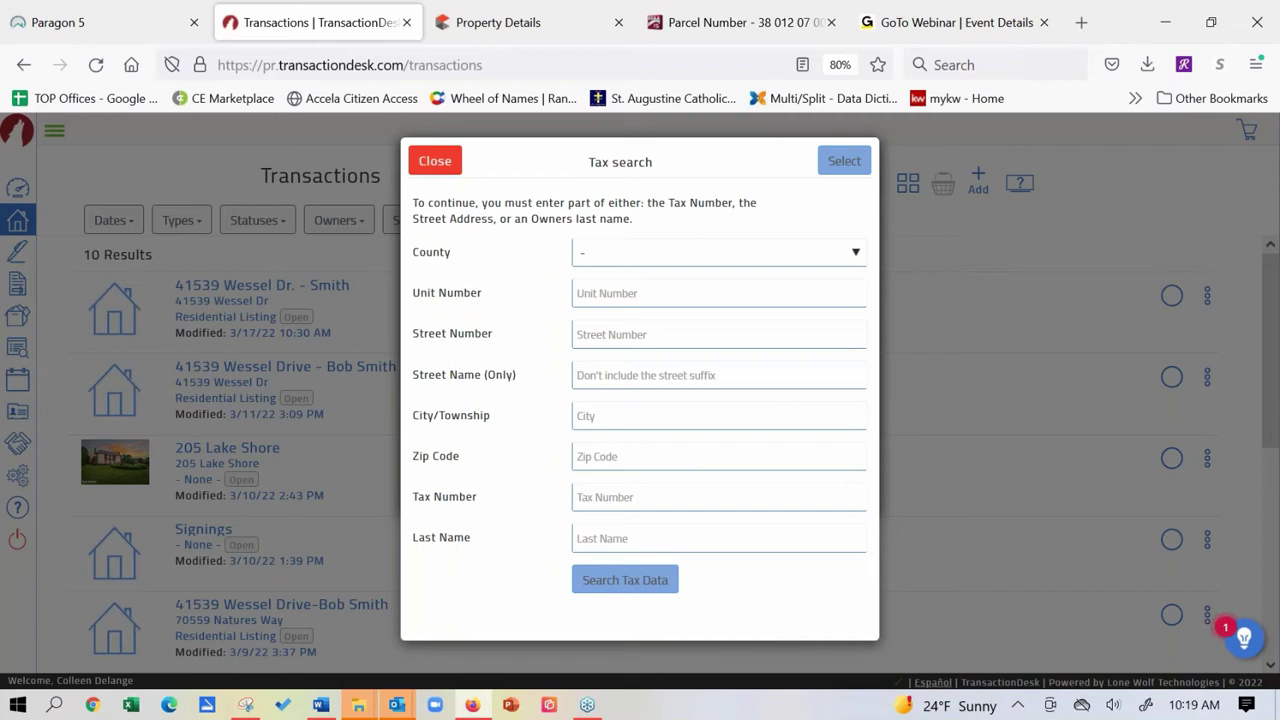
{"action": "left_click", "coordinate": [858, 255]}
{"action": "left_click_drag", "start_coordinate": [859, 326], "coordinate": [857, 503]}
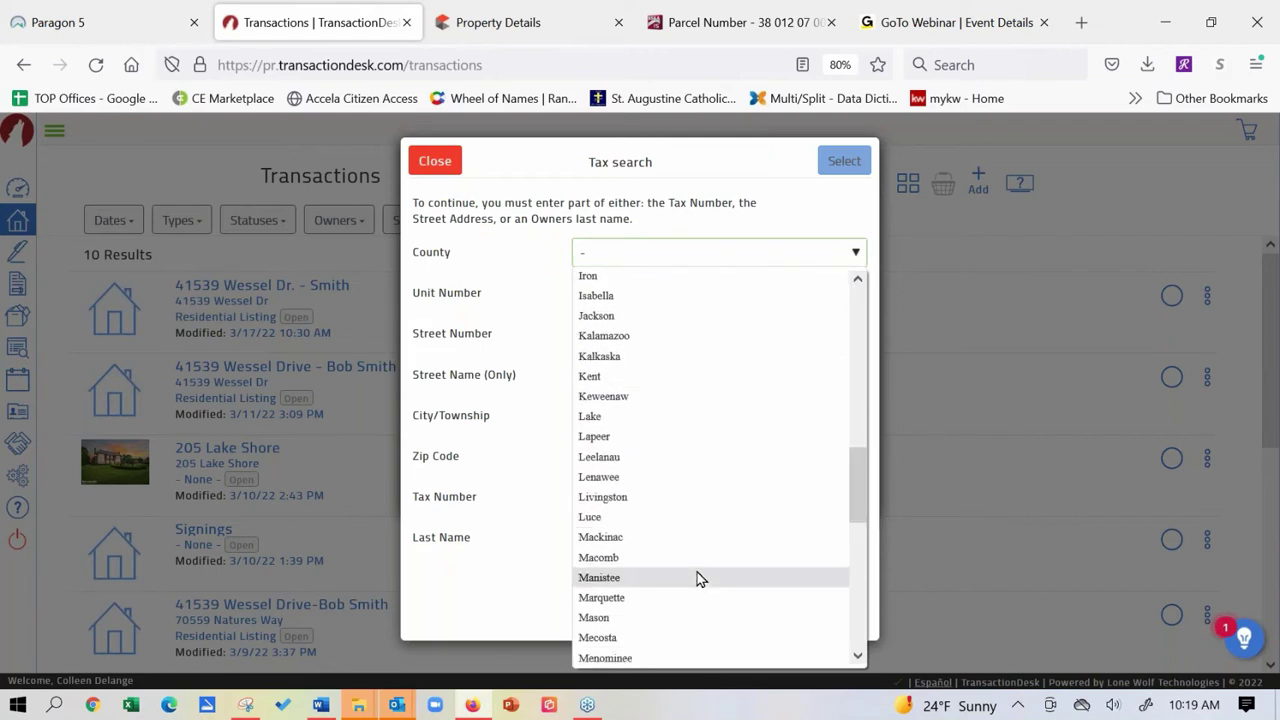
{"action": "left_click", "coordinate": [697, 572]}
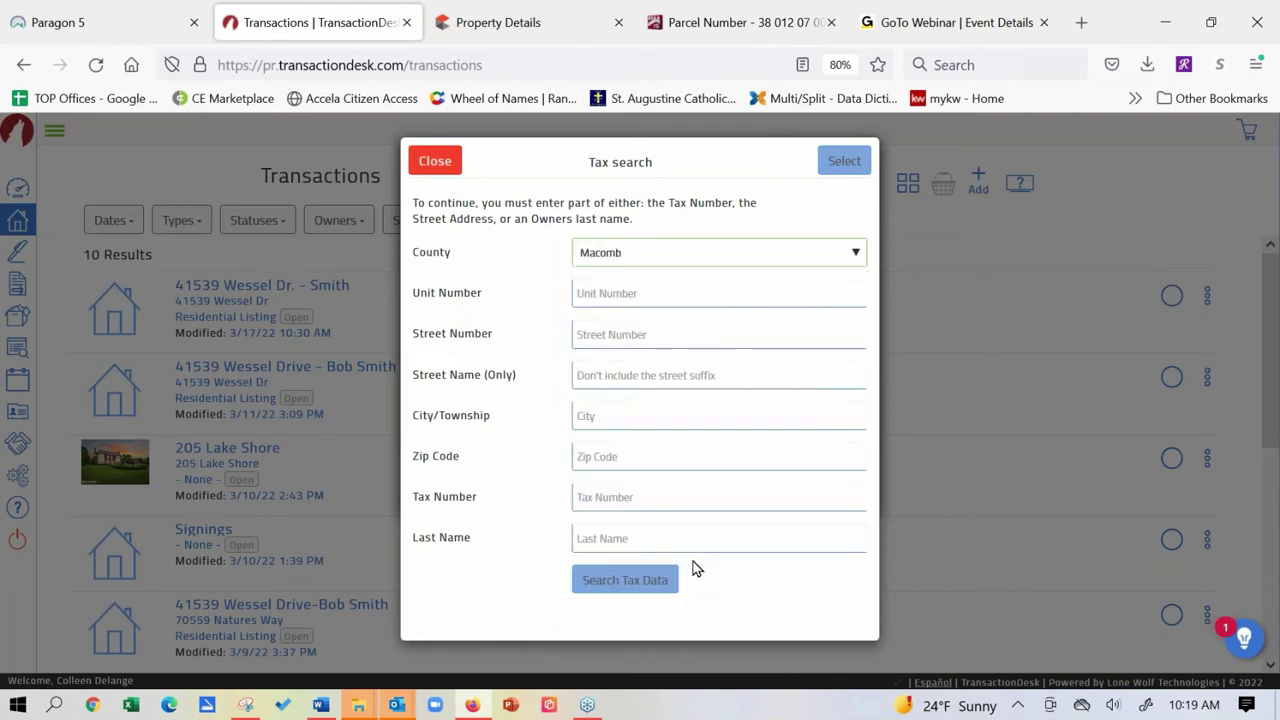
{"action": "left_click", "coordinate": [637, 338]}
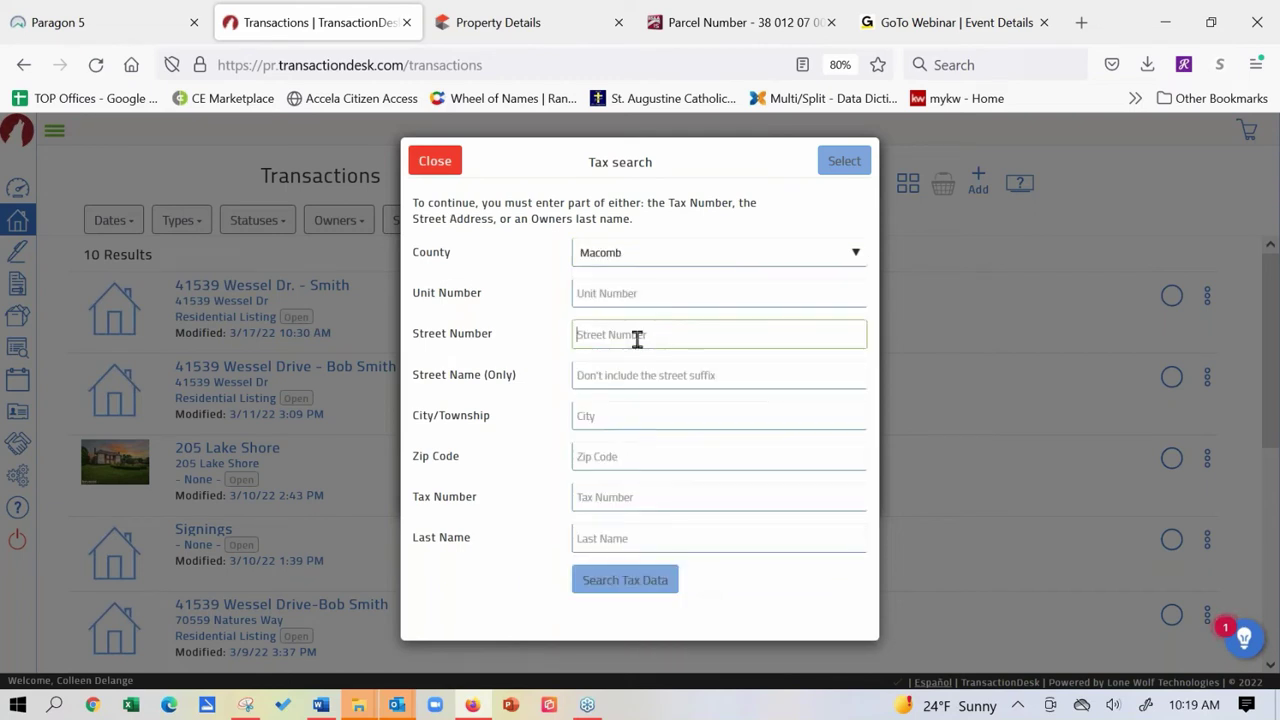
{"action": "left_click", "coordinate": [636, 372]}
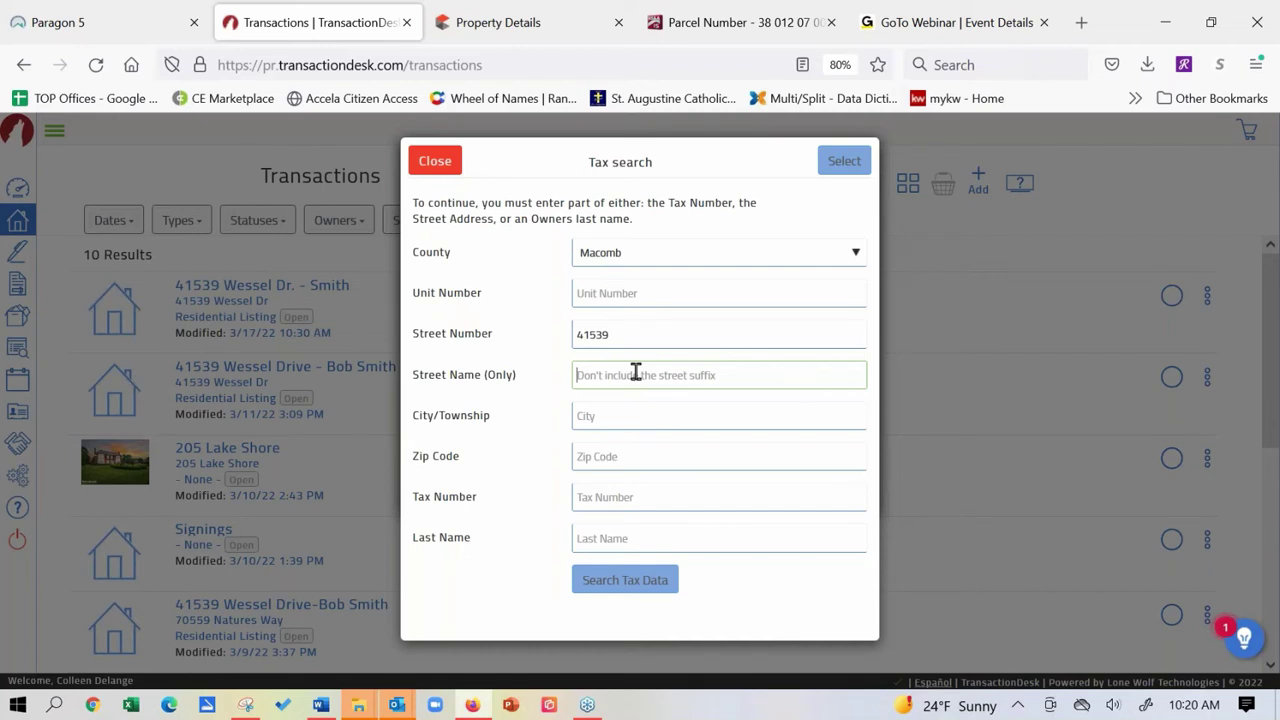
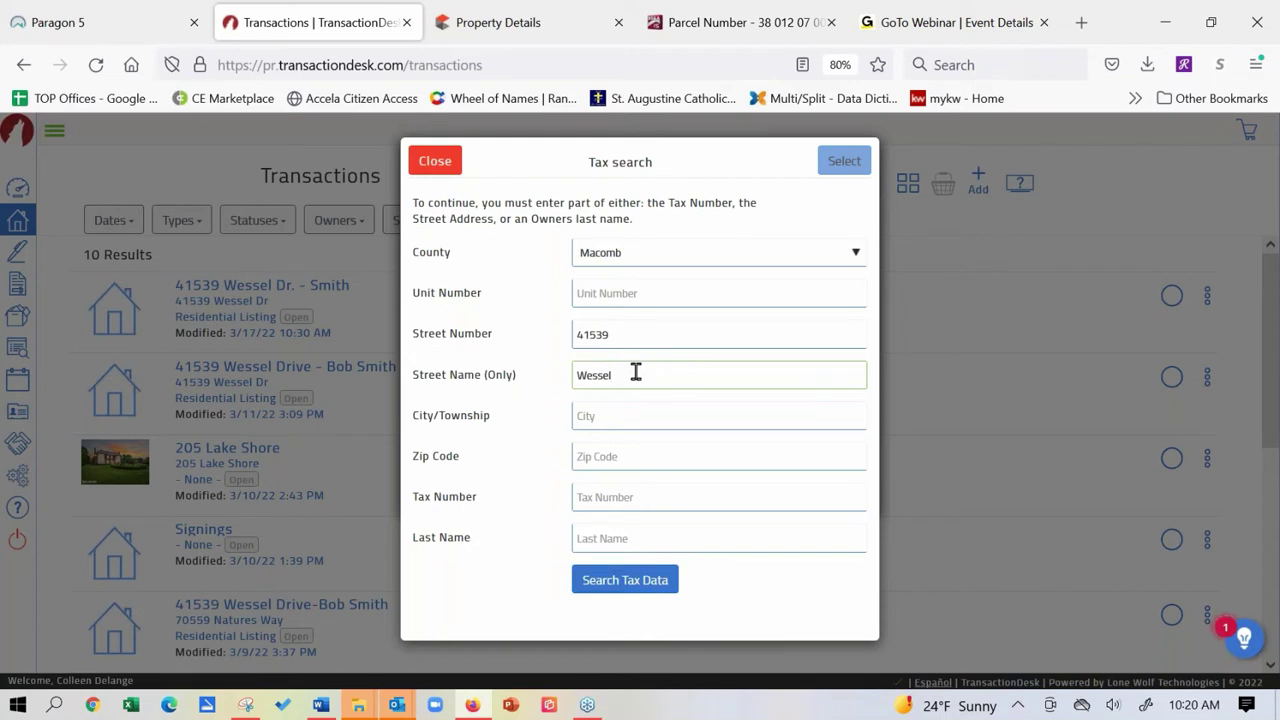
{"action": "left_click", "coordinate": [634, 592]}
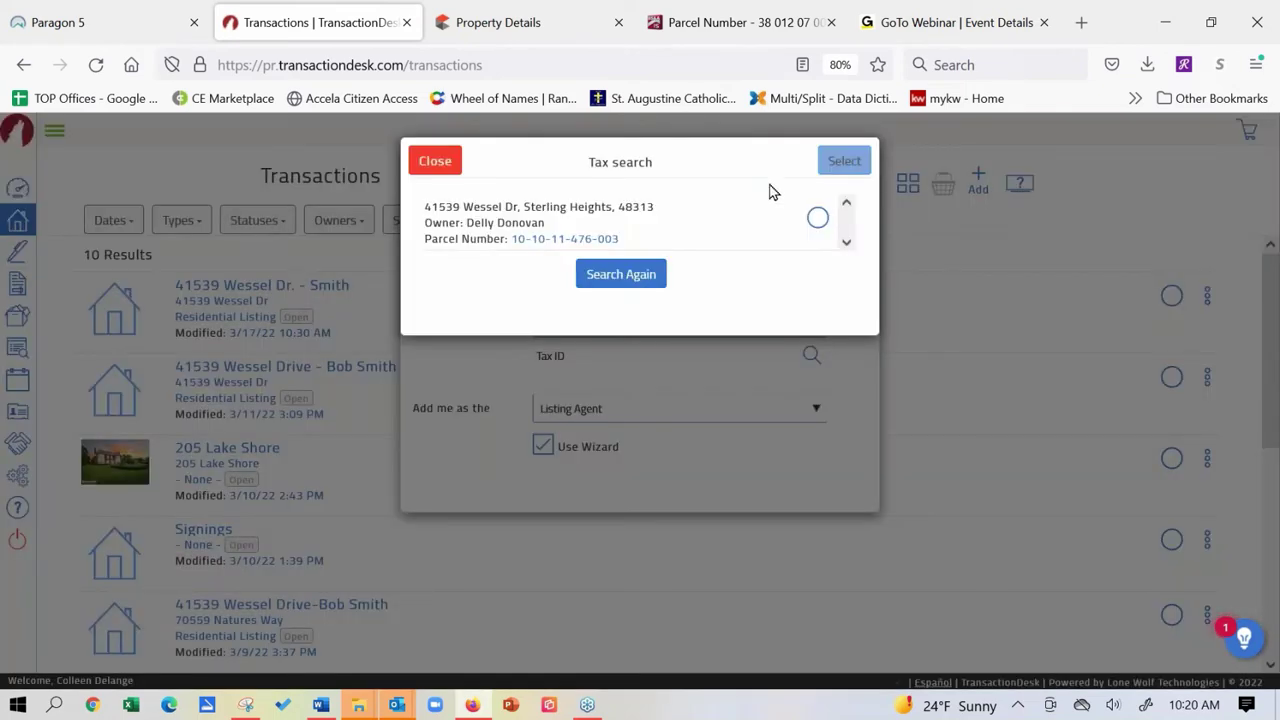
{"action": "left_click", "coordinate": [818, 220]}
{"action": "left_click", "coordinate": [846, 160]}
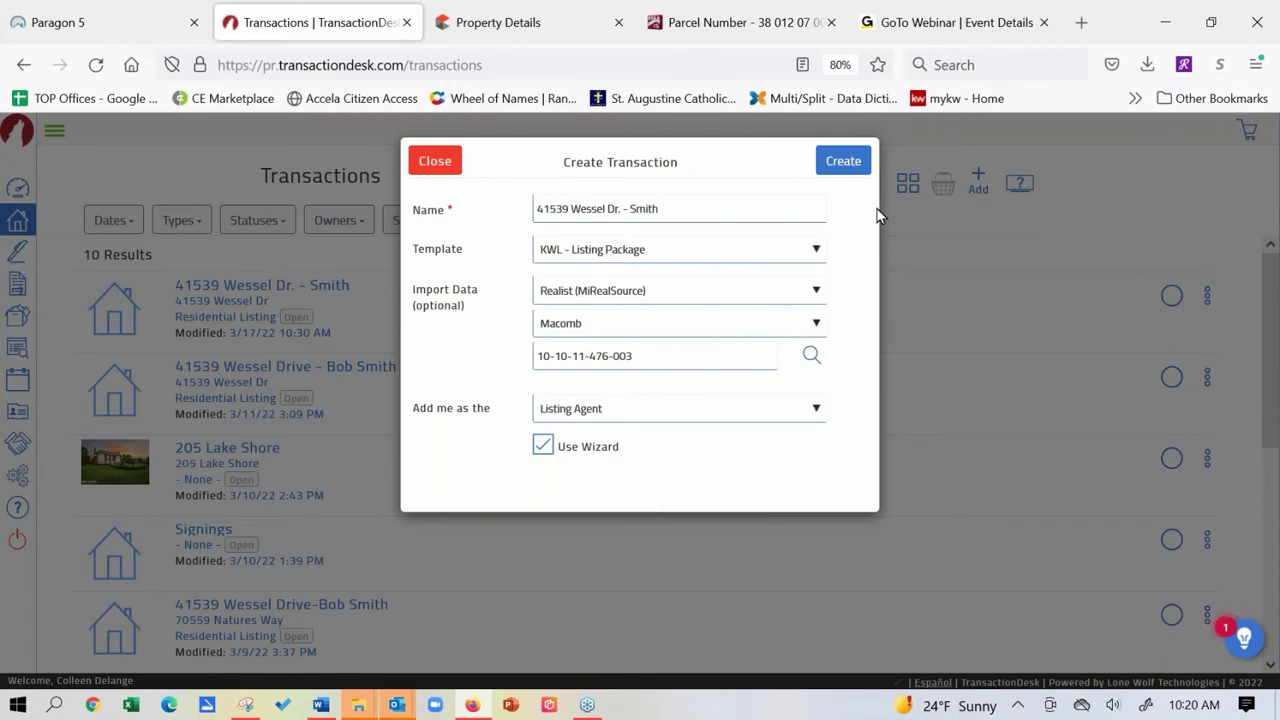
{"action": "left_click", "coordinate": [853, 163]}
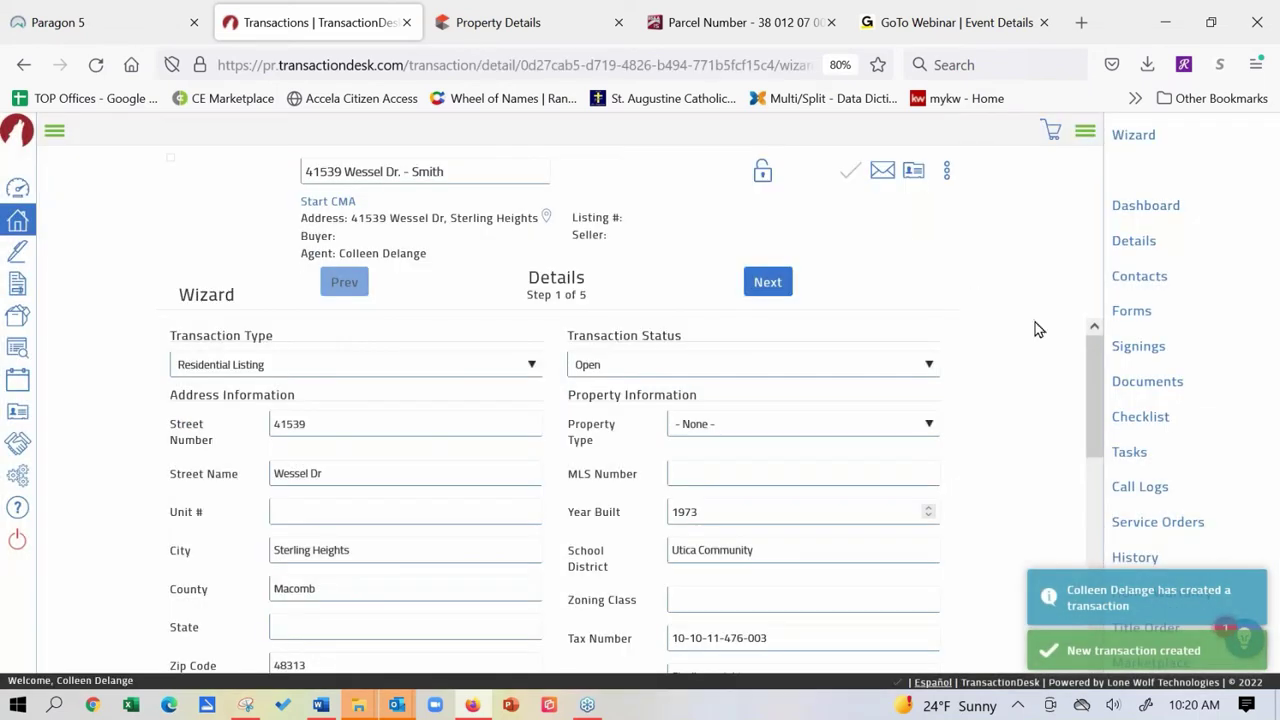
Review the imported Sterling Heights property details and advance to Transaction Dates.
{"action": "left_click_drag", "start_coordinate": [1094, 382], "coordinate": [1091, 334]}
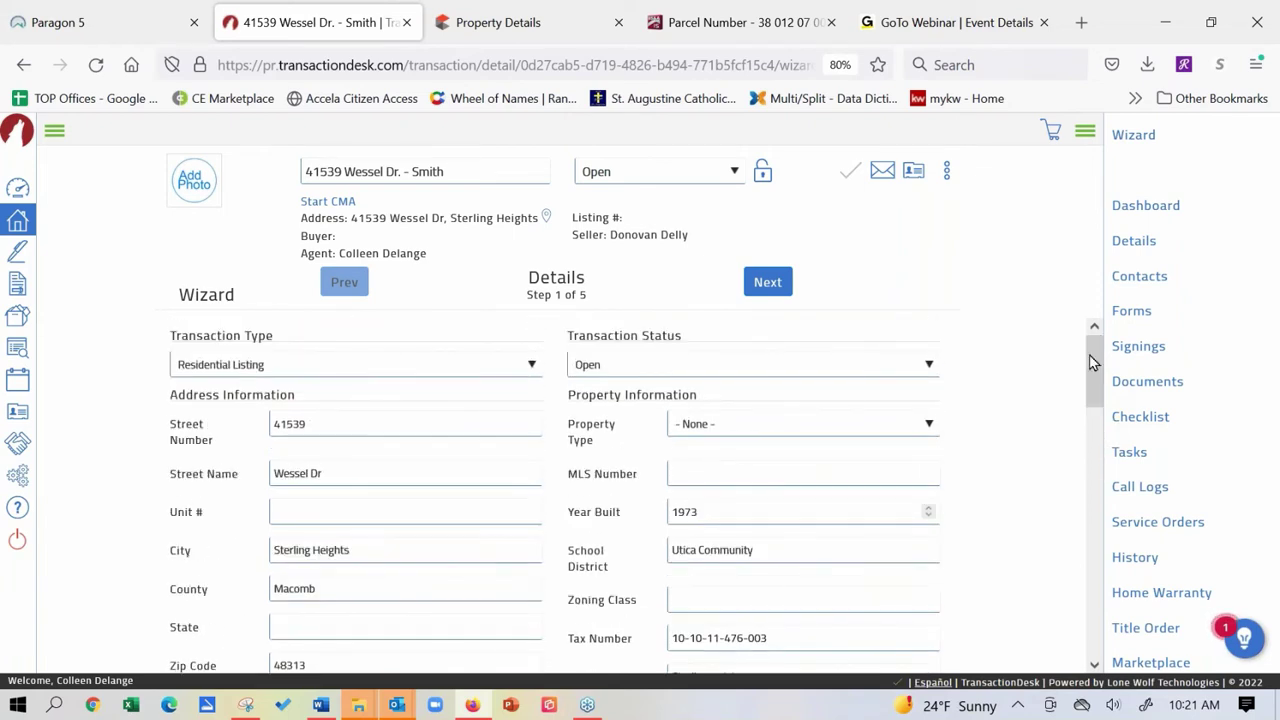
{"action": "left_click", "coordinate": [767, 282]}
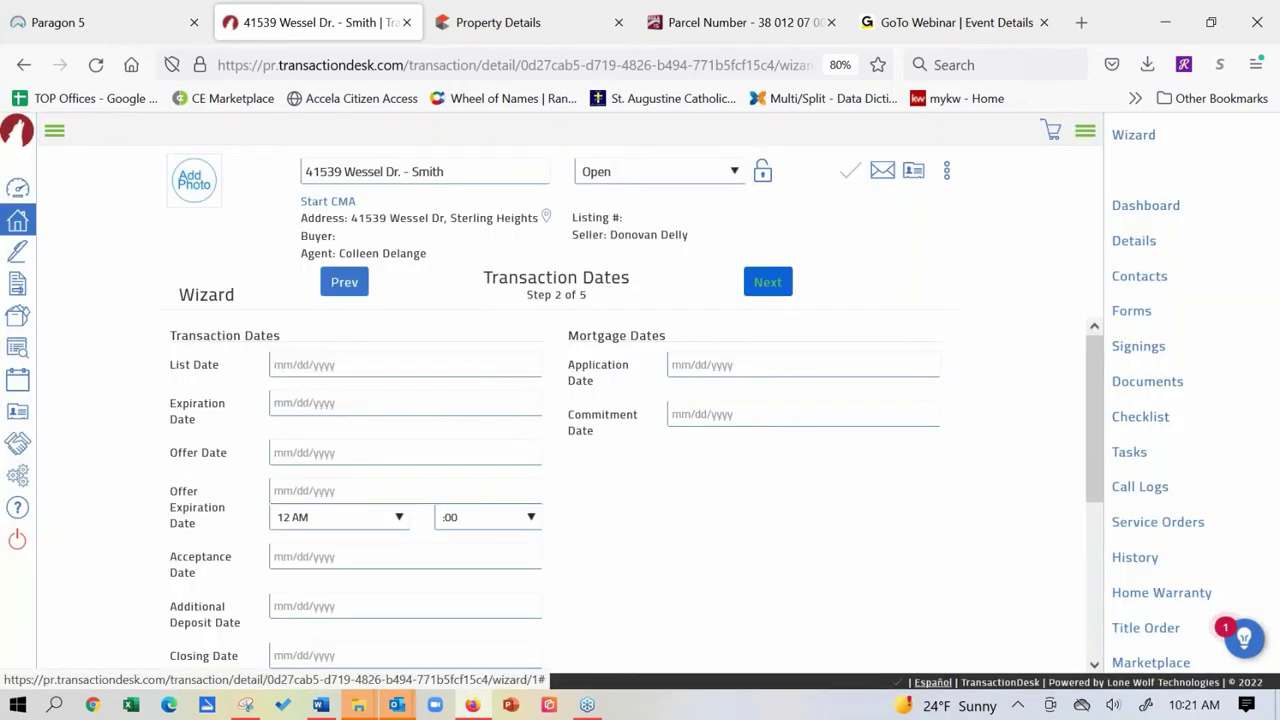
Advance past Transaction Dates and Contacts to the Wessel Dr. Forms step.
{"action": "left_click", "coordinate": [767, 282]}
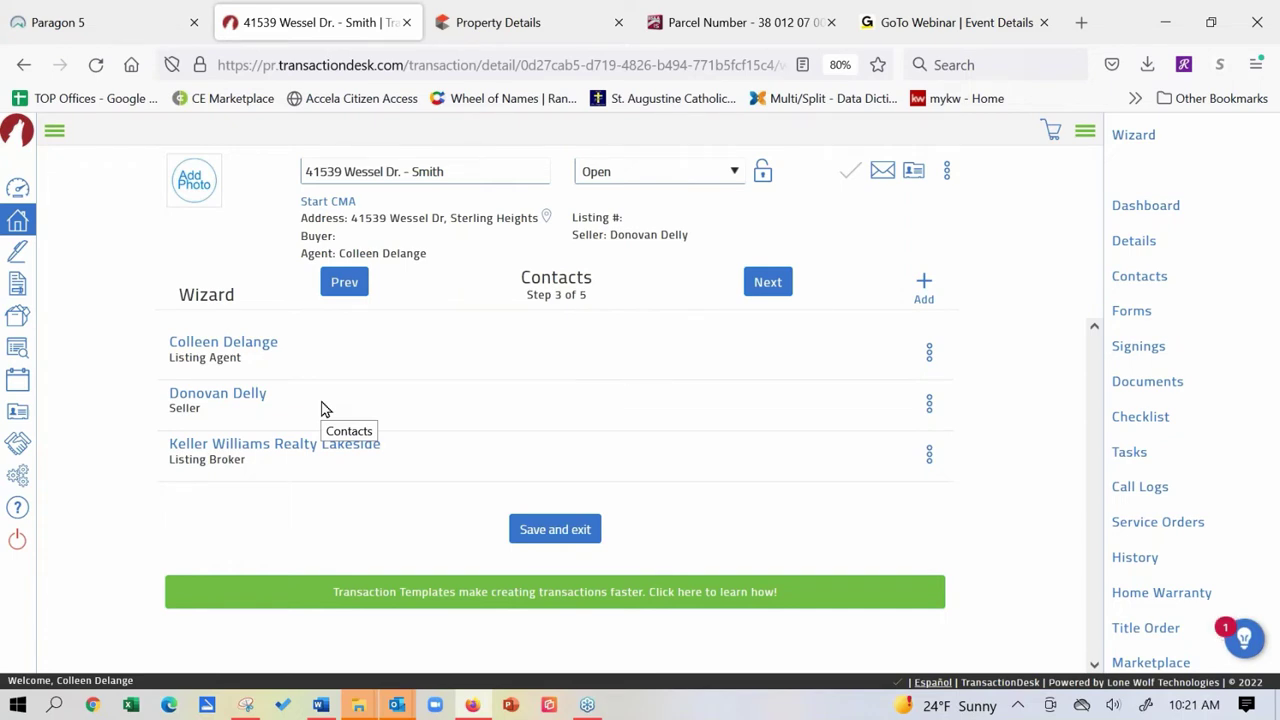
{"action": "left_click", "coordinate": [768, 283]}
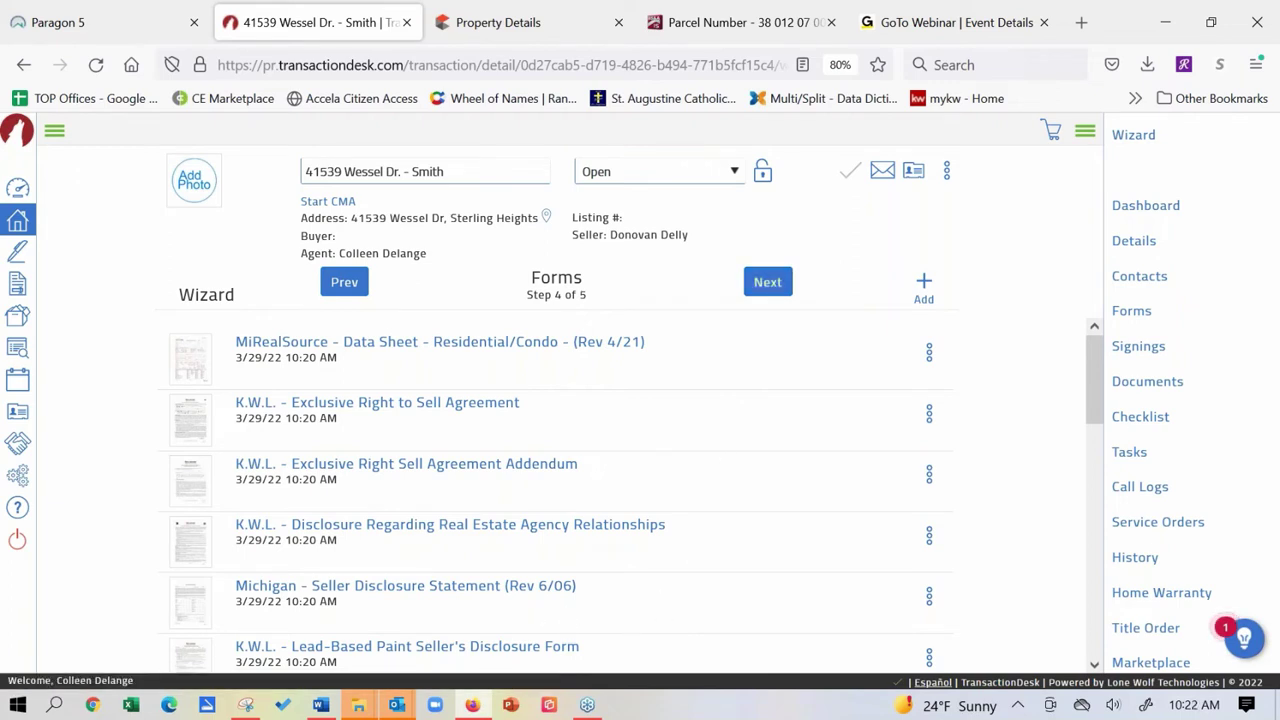
{"action": "left_click", "coordinate": [477, 594]}
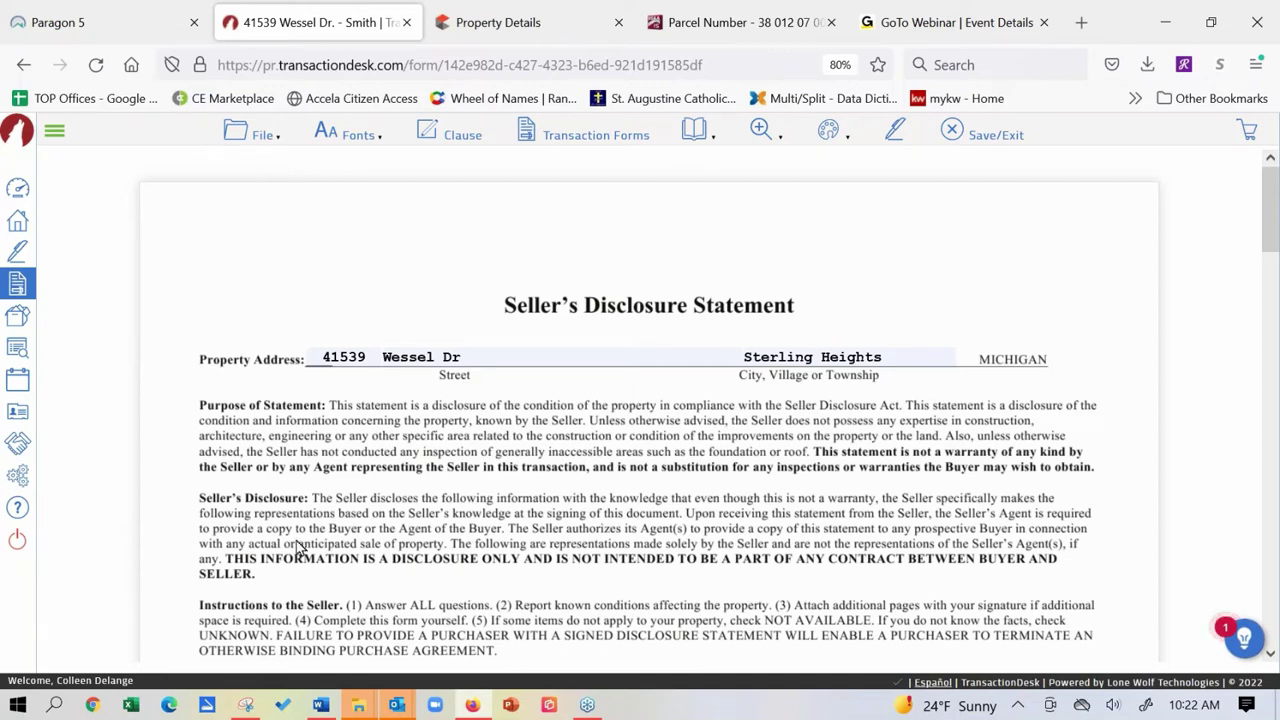
{"action": "scroll", "coordinate": [300, 548], "scroll_direction": "down", "scroll_amount": 10}
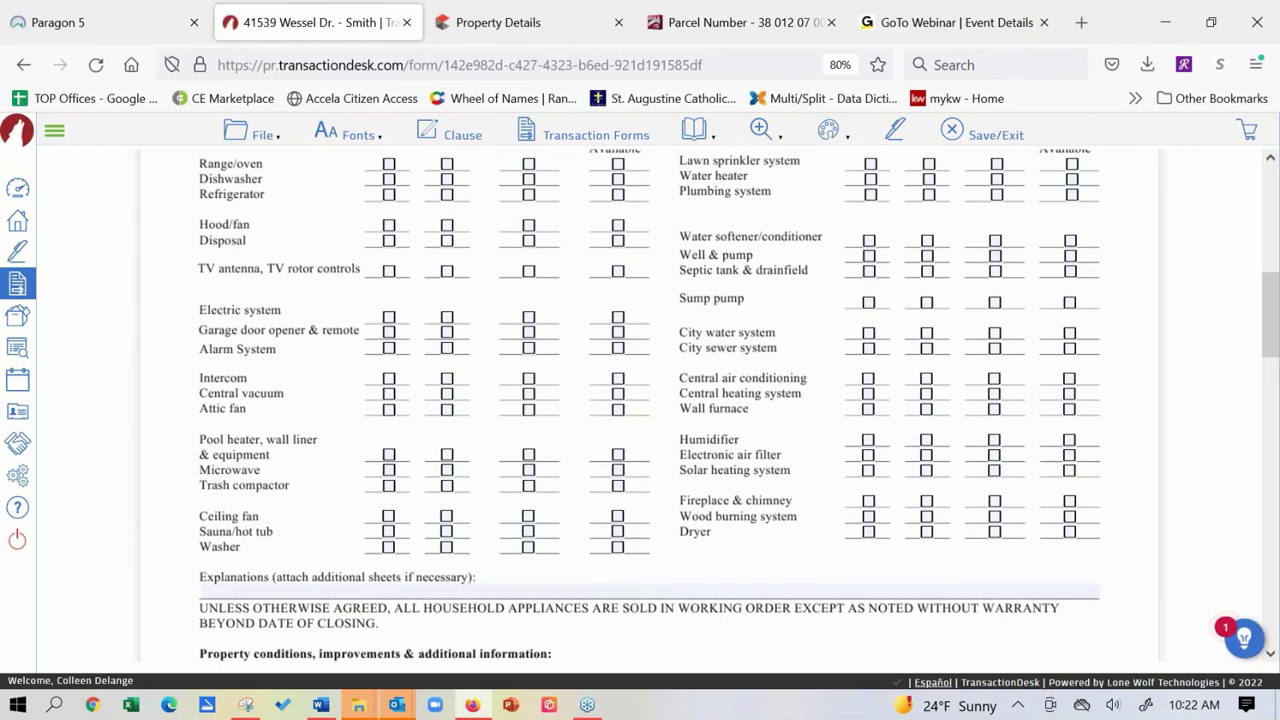
{"action": "scroll", "coordinate": [338, 457], "scroll_direction": "up", "scroll_amount": 3}
{"action": "scroll", "coordinate": [338, 516], "scroll_direction": "up", "scroll_amount": 9}
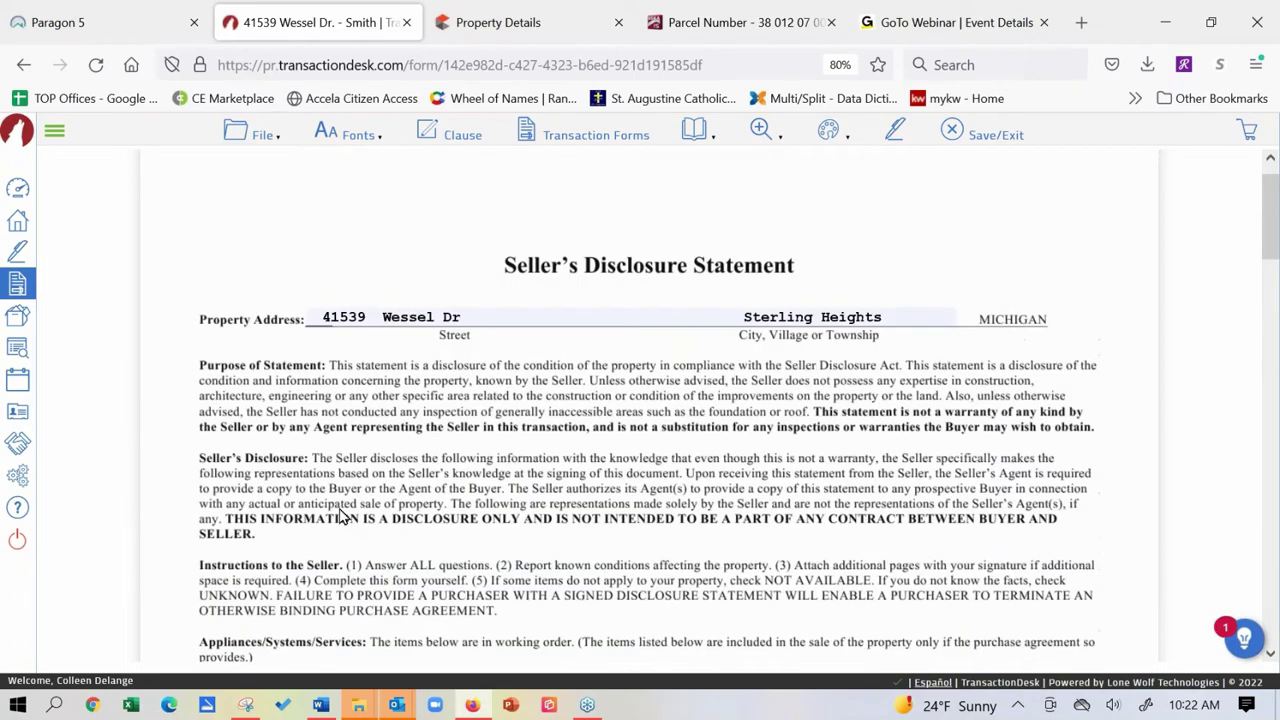
{"action": "scroll", "coordinate": [274, 334], "scroll_direction": "down", "scroll_amount": 14}
{"action": "scroll", "coordinate": [274, 334], "scroll_direction": "down", "scroll_amount": 3}
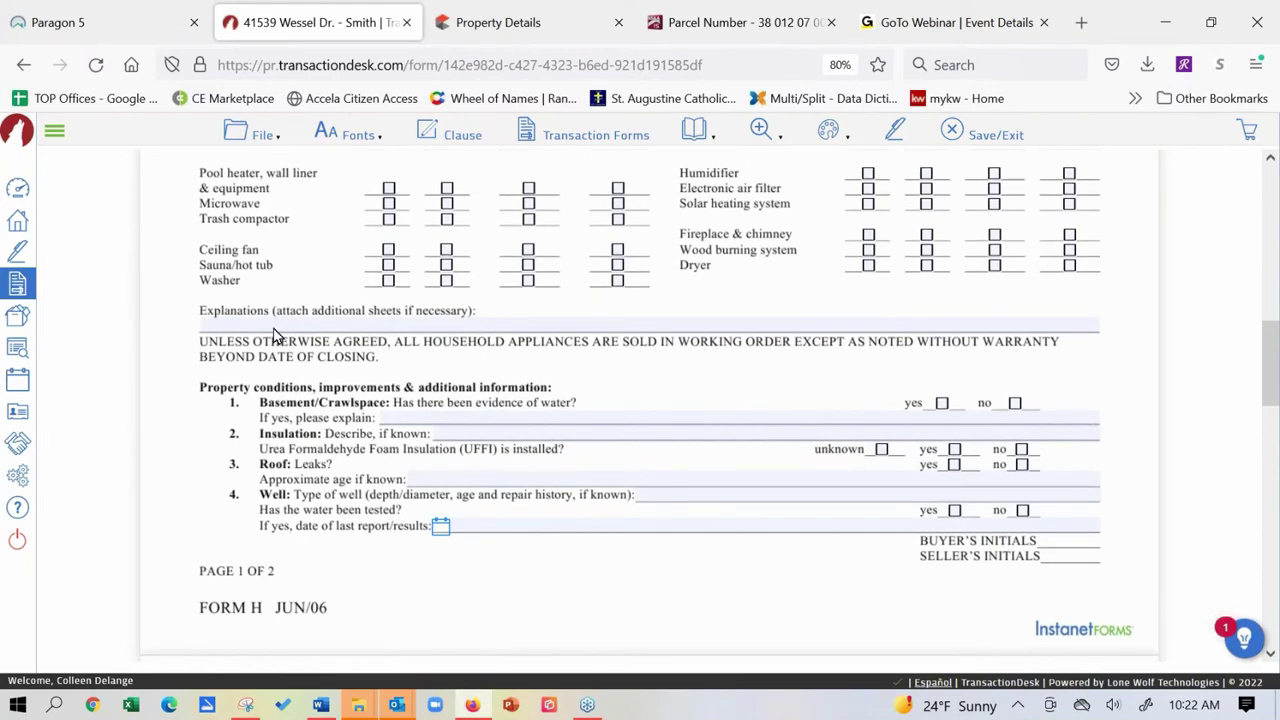
{"action": "scroll", "coordinate": [291, 365], "scroll_direction": "up", "scroll_amount": 8}
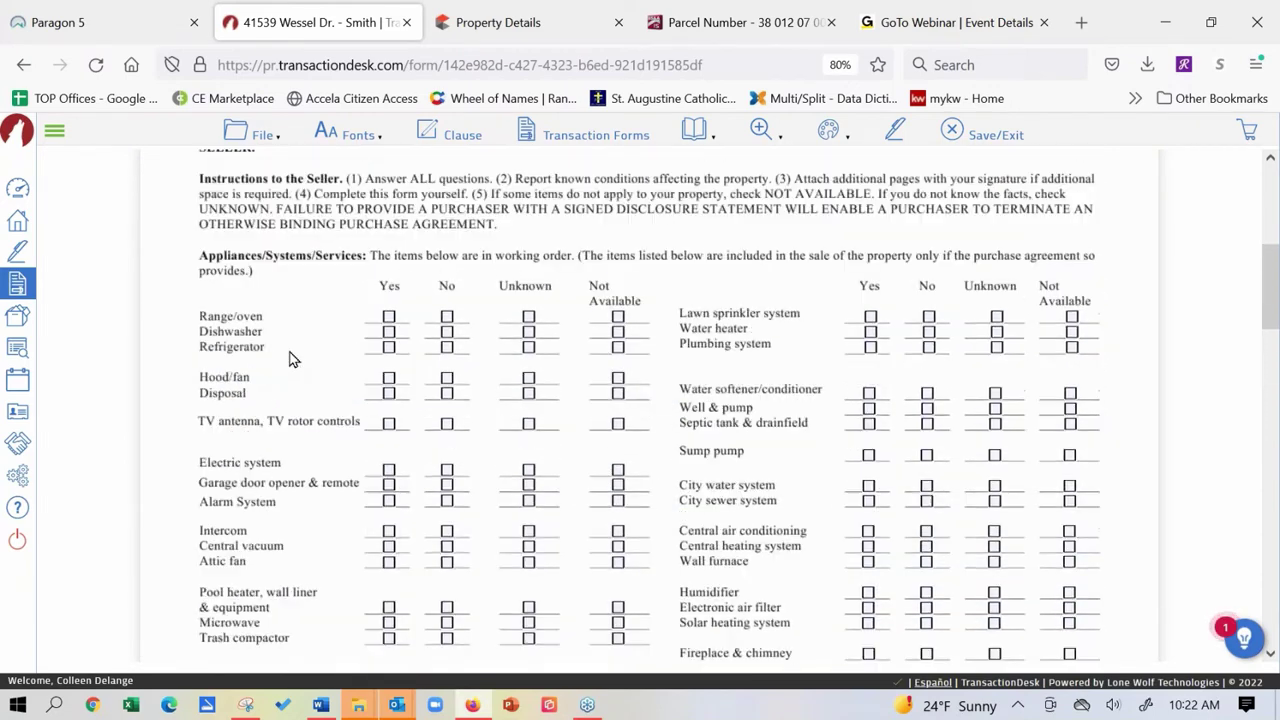
{"action": "scroll", "coordinate": [291, 359], "scroll_direction": "up", "scroll_amount": 4}
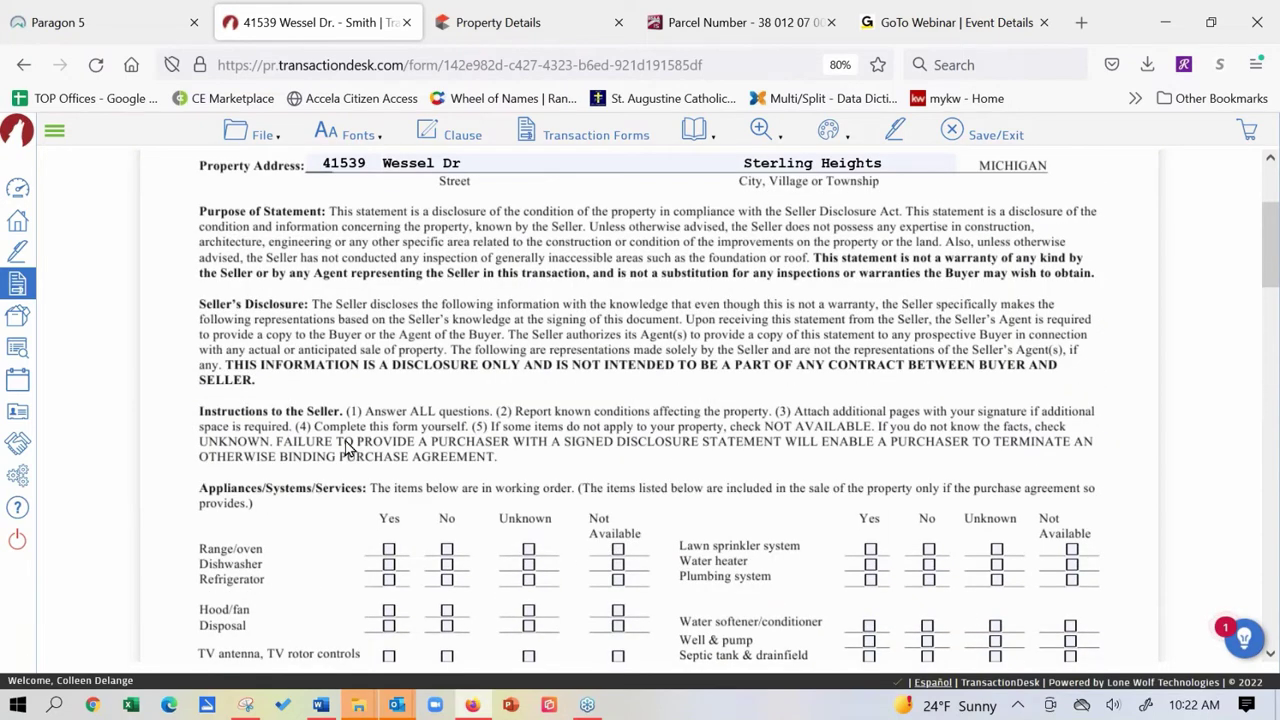
{"action": "scroll", "coordinate": [211, 266], "scroll_direction": "up", "scroll_amount": 3}
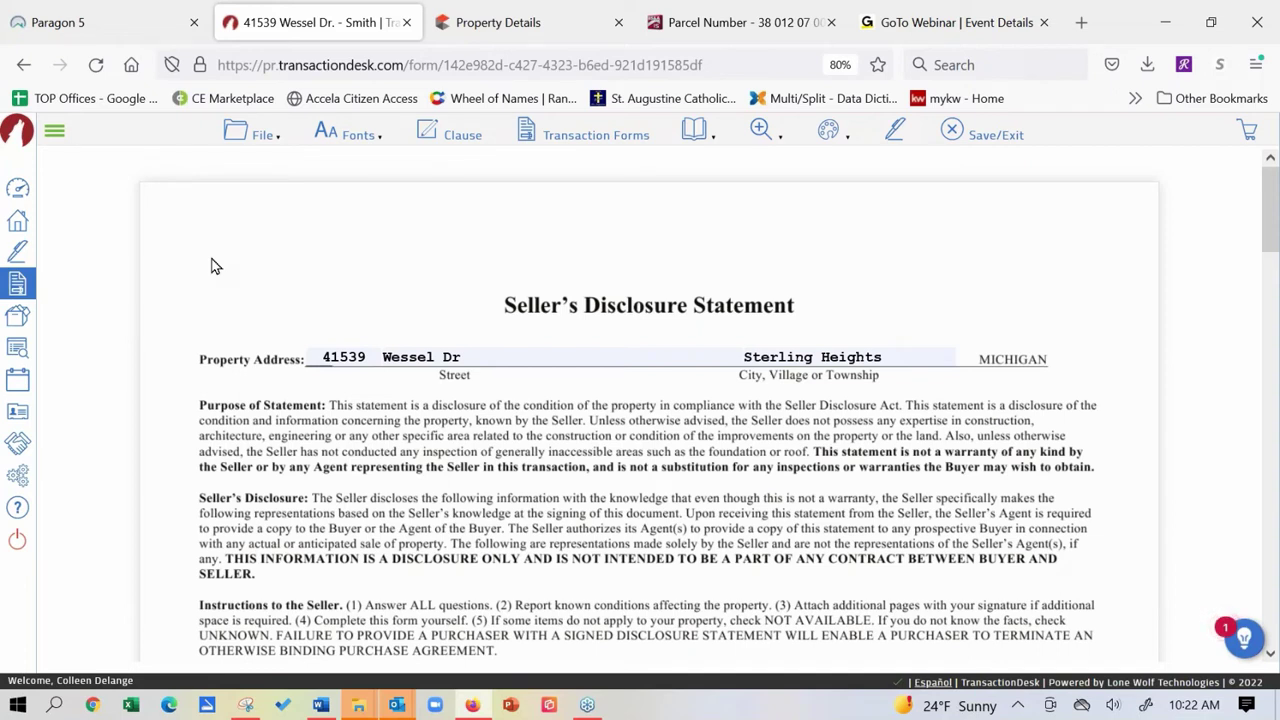
Start an email via File > Send > Email with Michigan - Seller Disclosure Statement selected.
{"action": "left_click", "coordinate": [253, 138]}
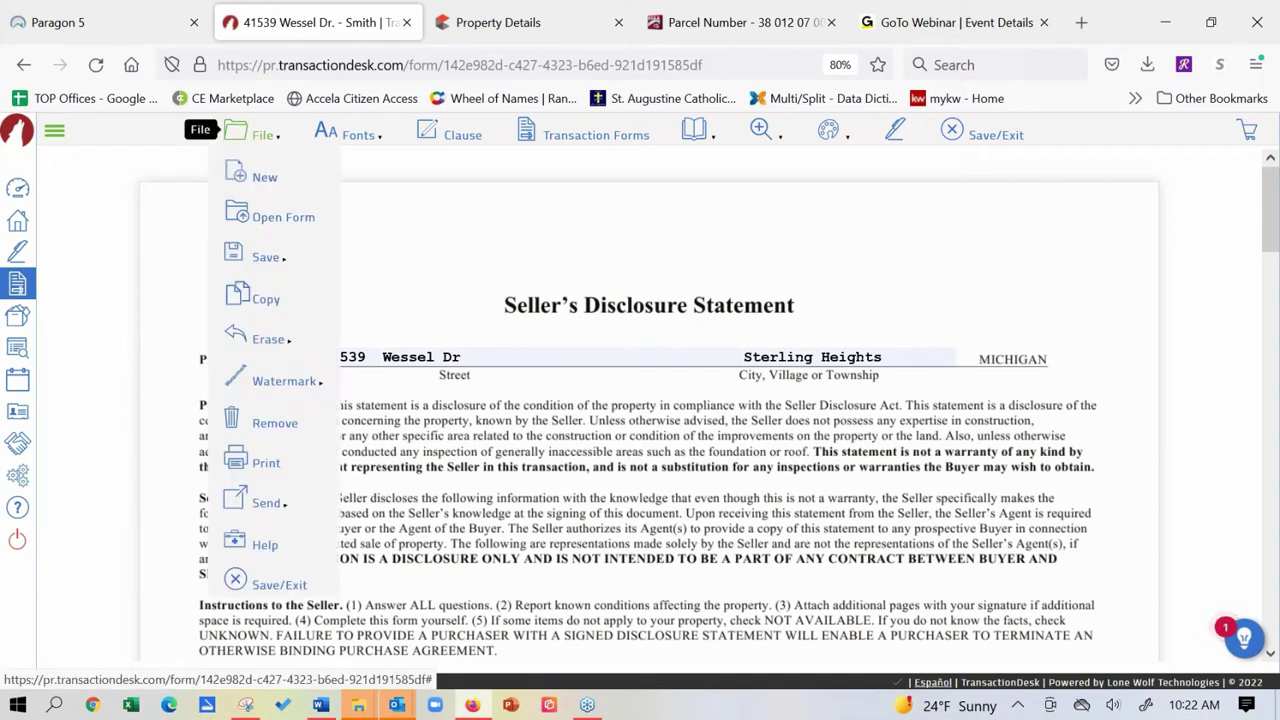
{"action": "mouse_move", "coordinate": [275, 505]}
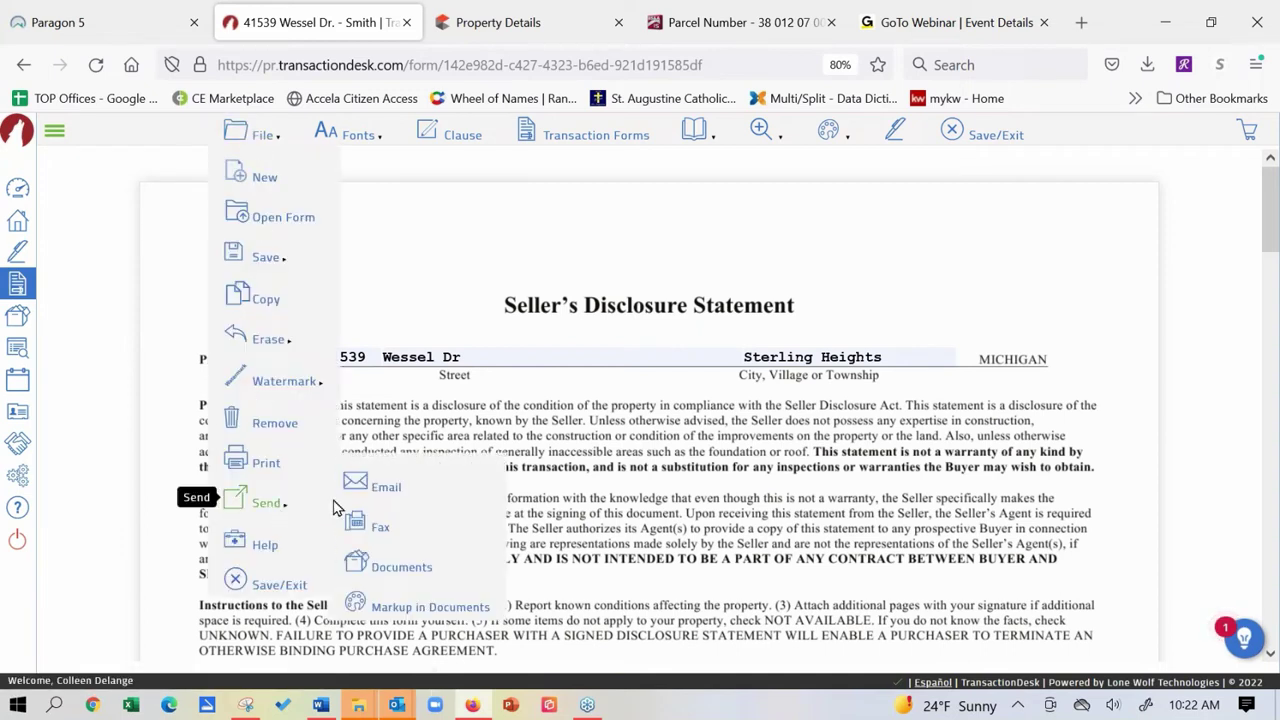
{"action": "left_click", "coordinate": [386, 488]}
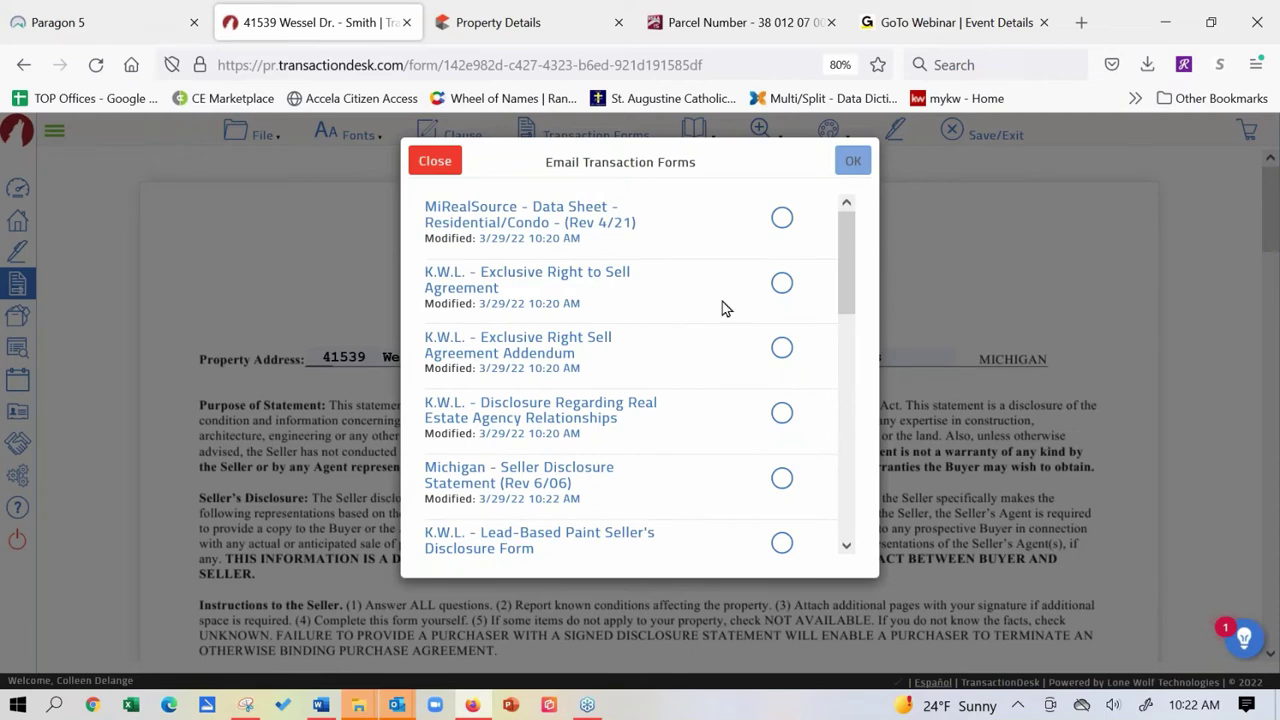
{"action": "left_click_drag", "start_coordinate": [846, 245], "coordinate": [852, 313]}
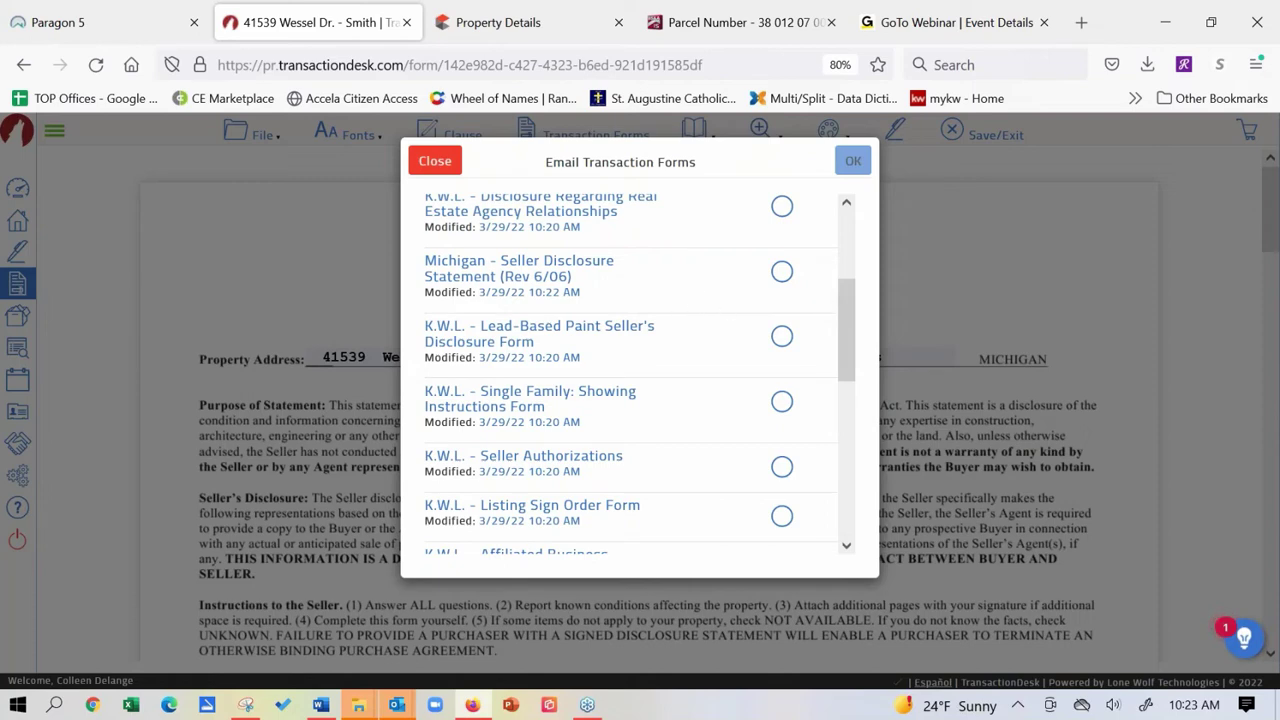
{"action": "left_click", "coordinate": [781, 276]}
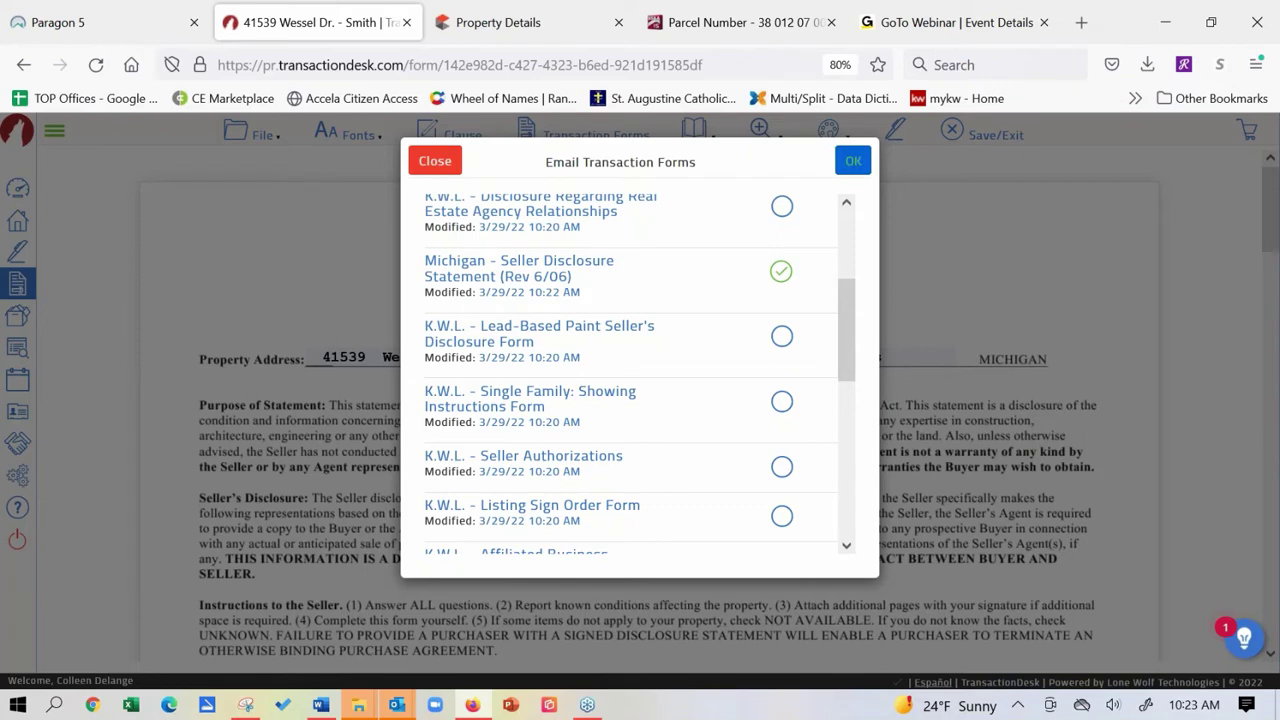
{"action": "left_click", "coordinate": [853, 161]}
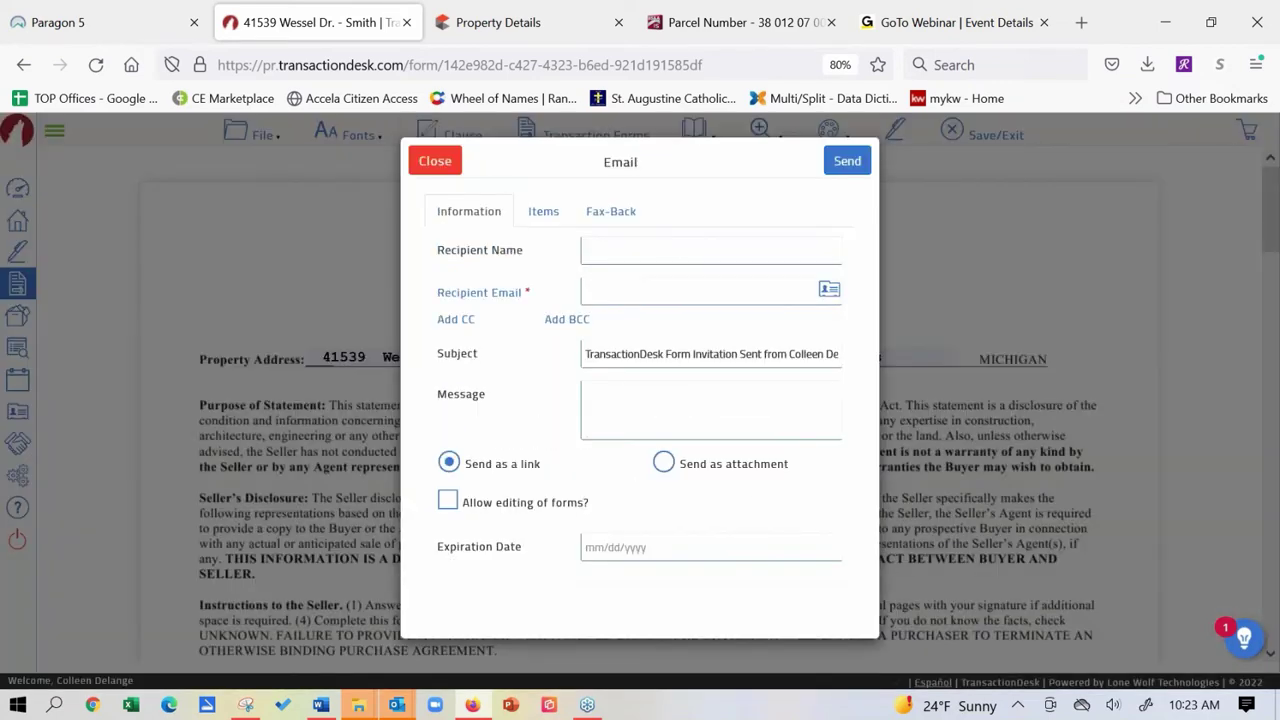
Address the email with the seller's name and suggested e-mail address, then select the subject text.
{"action": "left_click", "coordinate": [667, 246]}
{"action": "type", "text": "Coll"}
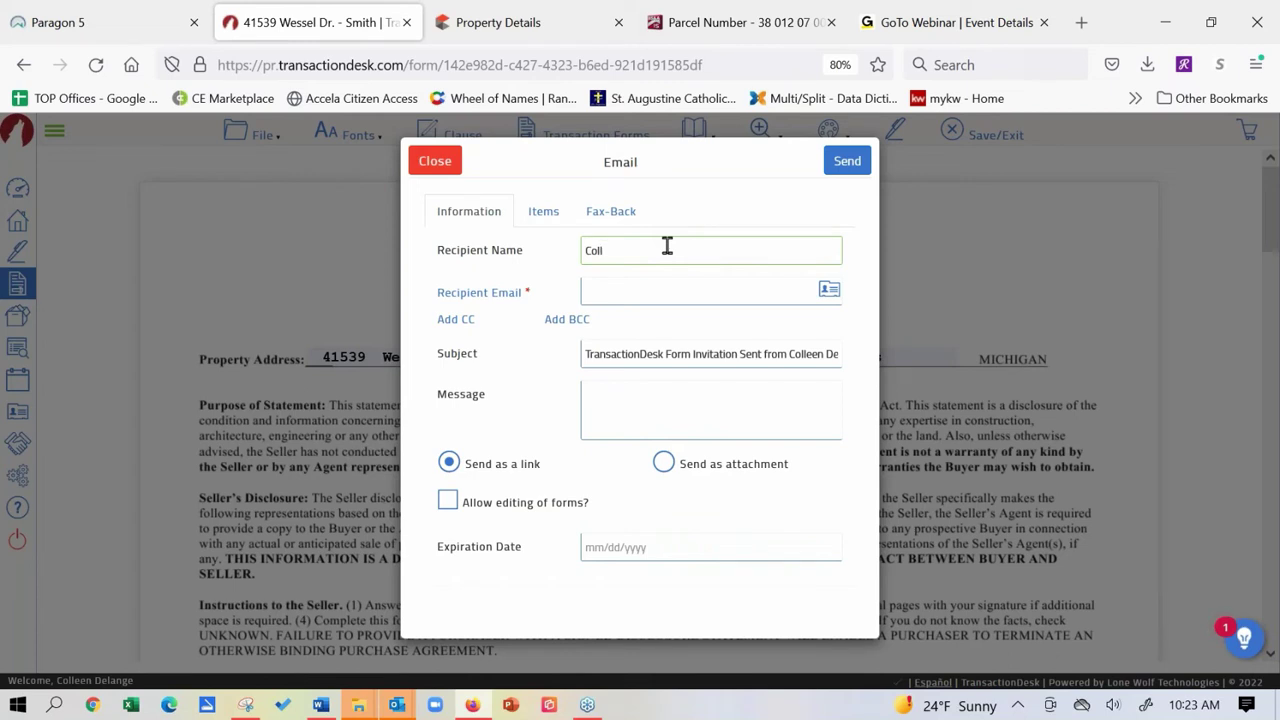
{"action": "type", "text": "een"}
{"action": "key", "text": "BackSpace"}
{"action": "key", "text": "BackSpace"}
{"action": "key", "text": "BackSpace"}
{"action": "key", "text": "BackSpace"}
{"action": "key", "text": "BackSpace"}
{"action": "key", "text": "BackSpace"}
{"action": "key", "text": "BackSpace"}
{"action": "key", "text": "BackSpace"}
{"action": "type", "text": "Sally Seller"}
{"action": "left_click", "coordinate": [644, 303]}
{"action": "type", "text": "co"}
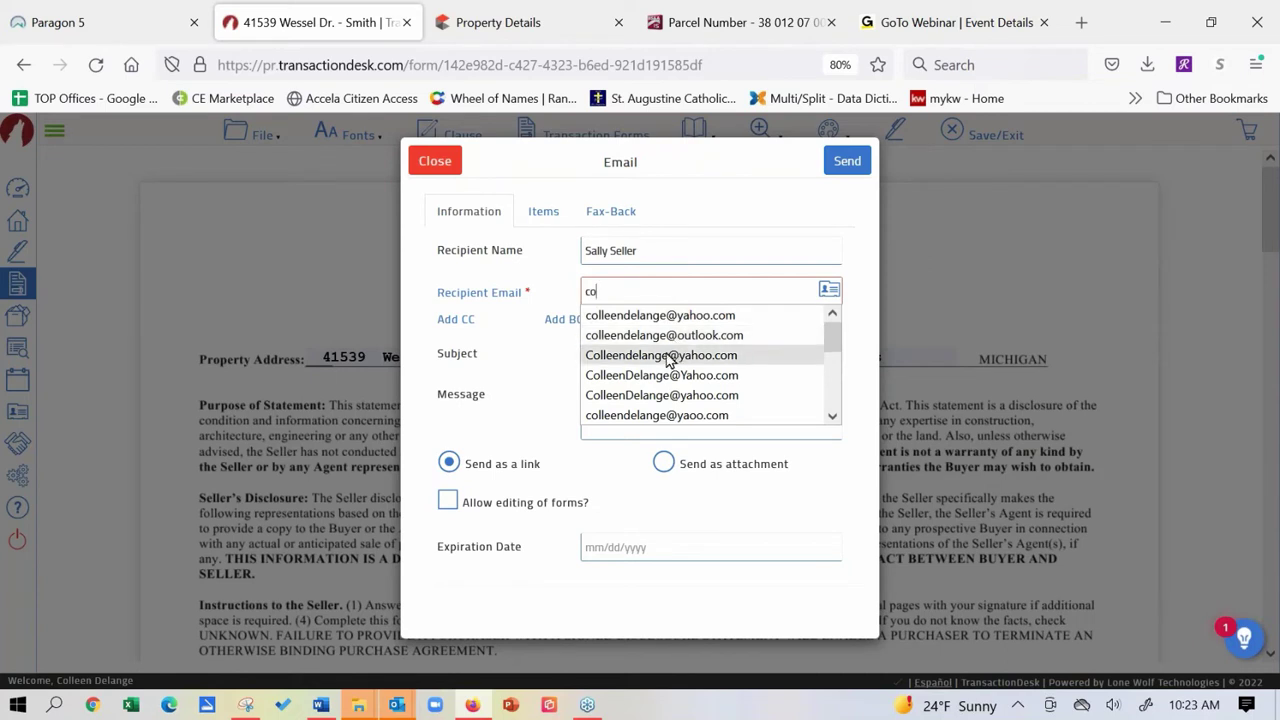
{"action": "left_click", "coordinate": [672, 355]}
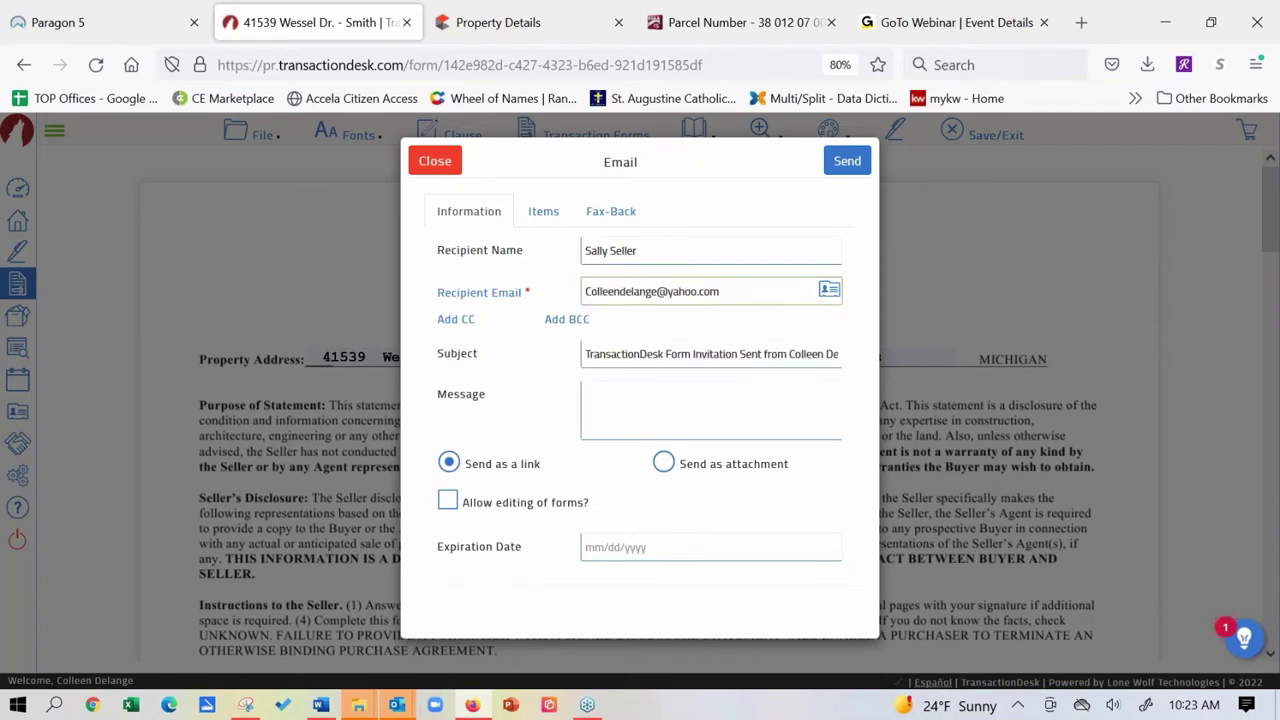
{"action": "left_click_drag", "start_coordinate": [585, 354], "coordinate": [905, 332]}
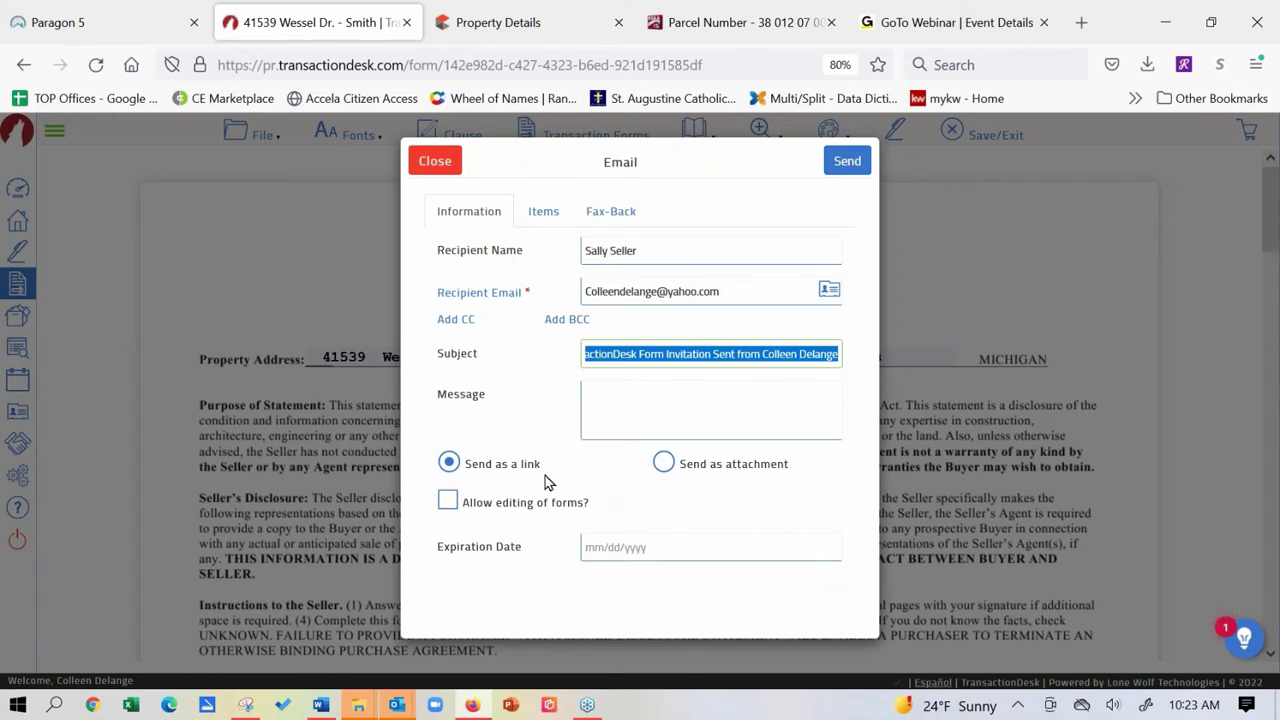
Allow editing of forms and set the link expiration date to 03/30/2022.
{"action": "left_click", "coordinate": [450, 502]}
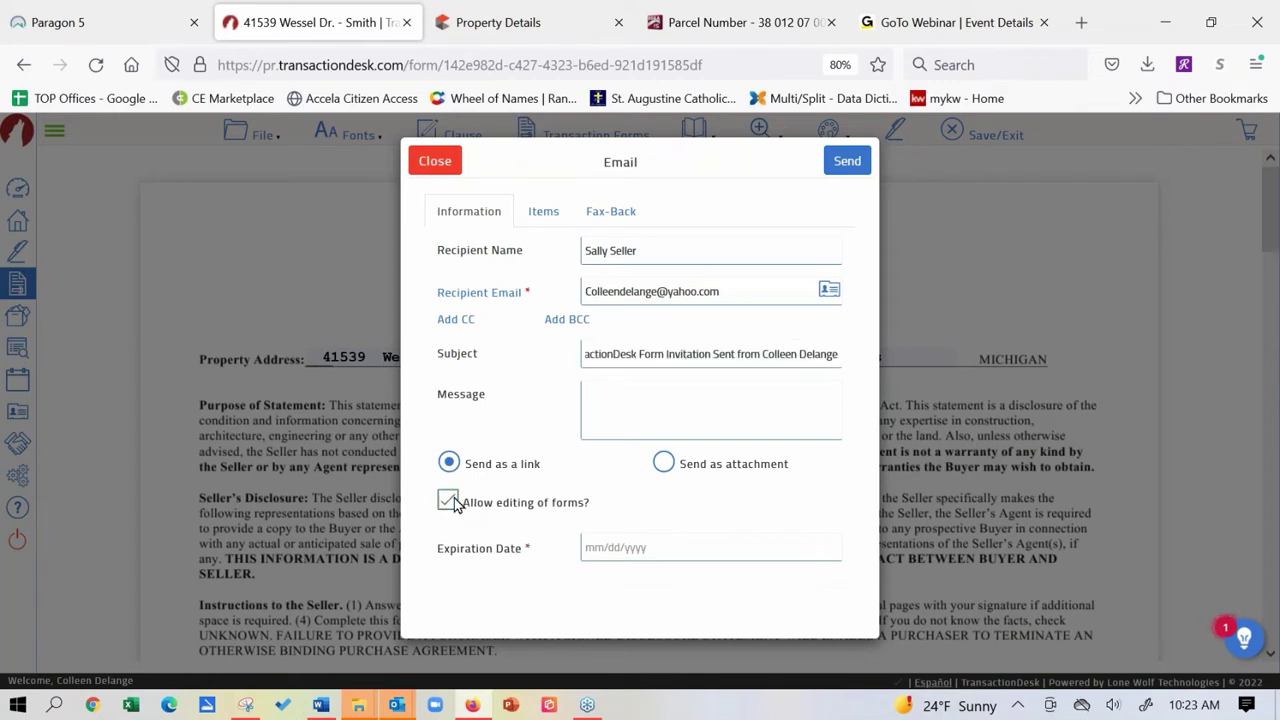
{"action": "left_click", "coordinate": [707, 545]}
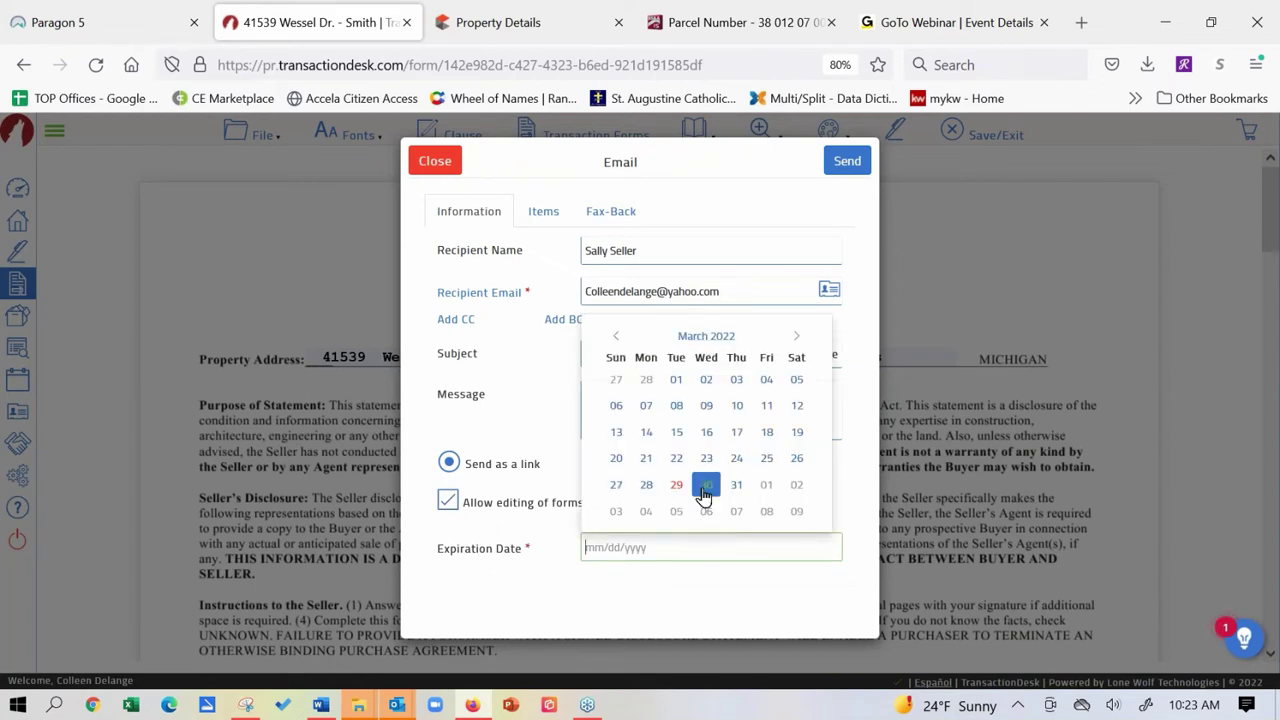
{"action": "left_click", "coordinate": [705, 490]}
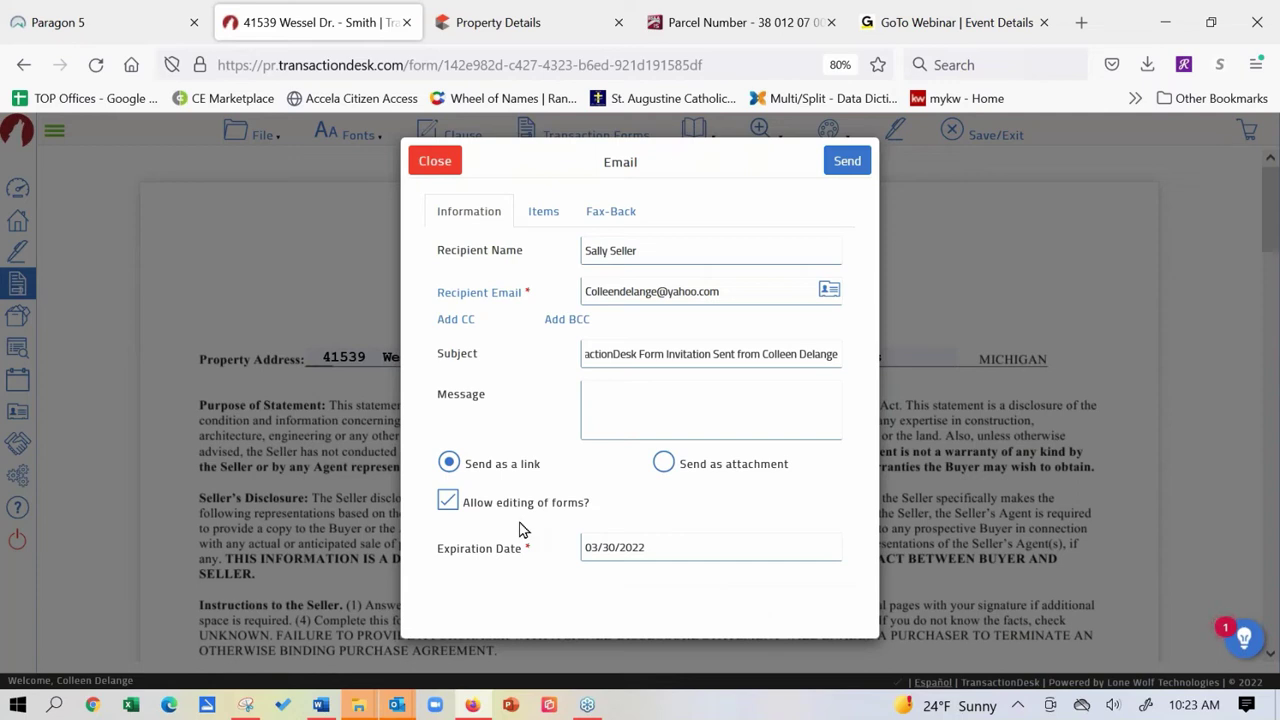
Send the invitation, then open the TransactionDesk Form Invitation in Yahoo Mail and scroll to its form link.
{"action": "left_click", "coordinate": [845, 163]}
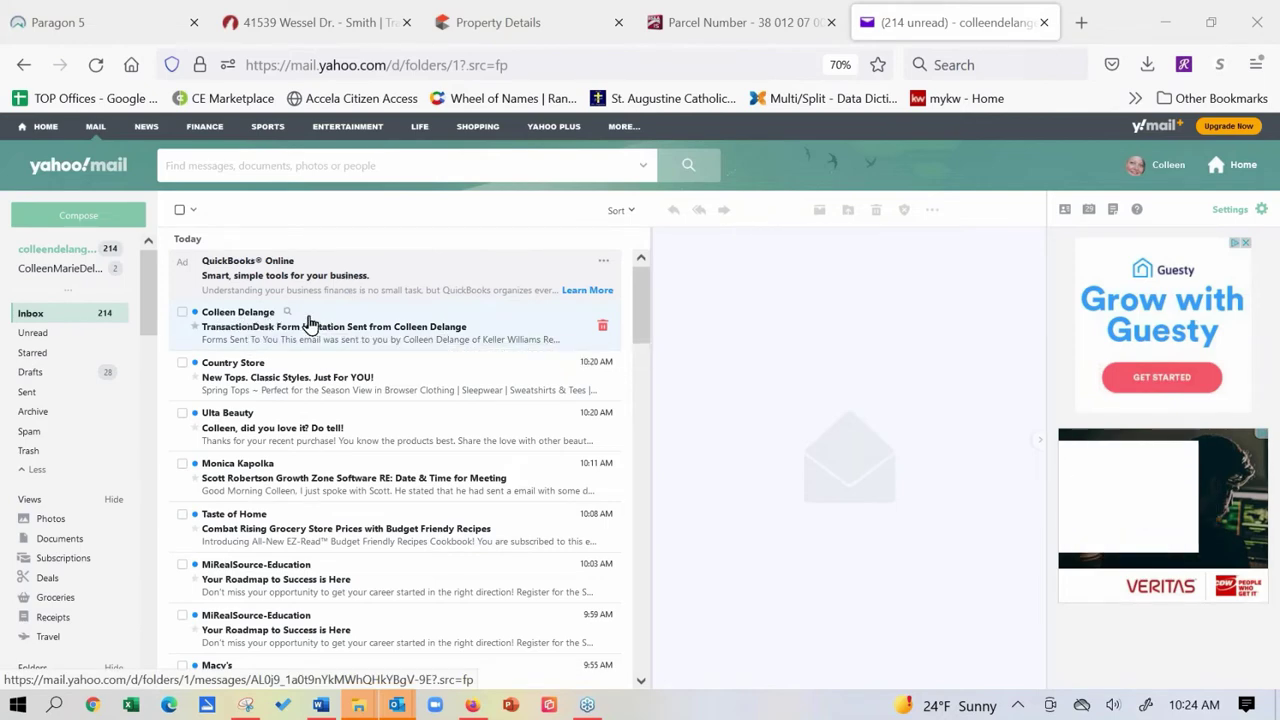
{"action": "left_click", "coordinate": [310, 322]}
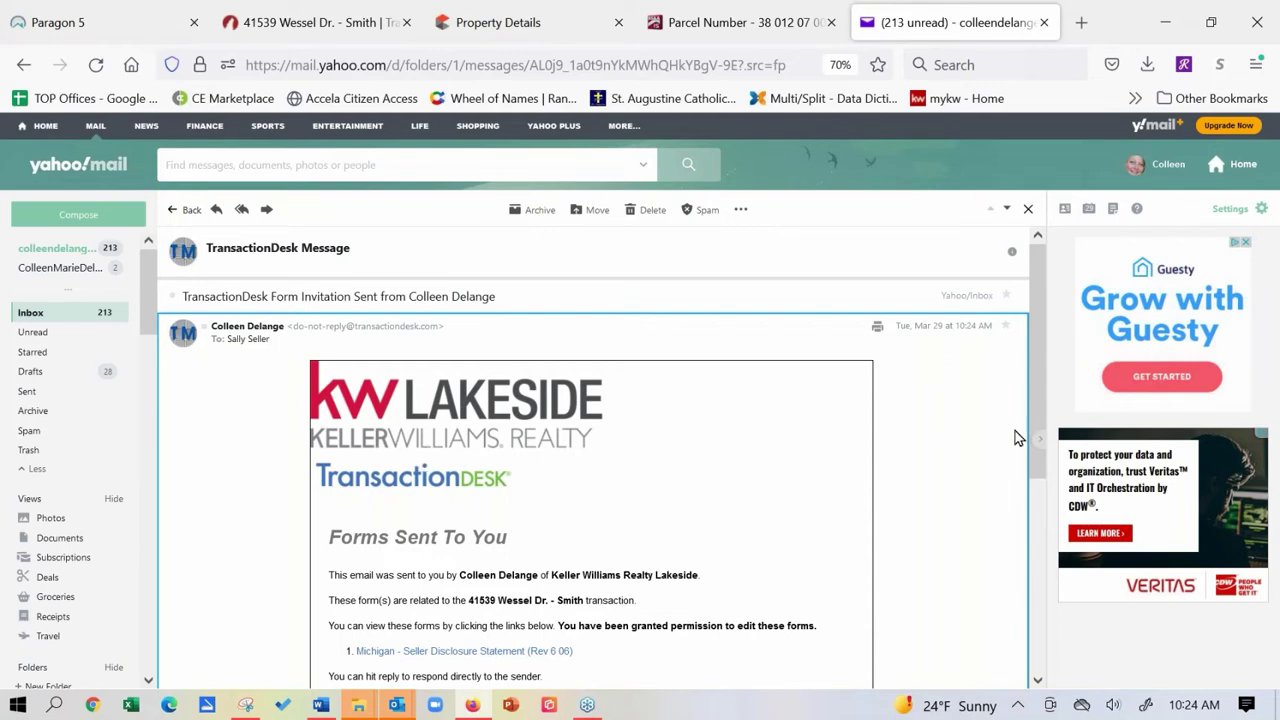
{"action": "scroll", "coordinate": [1035, 435], "scroll_direction": "down", "scroll_amount": 1}
{"action": "mouse_move", "coordinate": [1035, 435]}
{"action": "left_mouse_down"}
{"action": "mouse_move", "coordinate": [1036, 544]}
{"action": "mouse_move", "coordinate": [1022, 460]}
{"action": "left_mouse_up"}
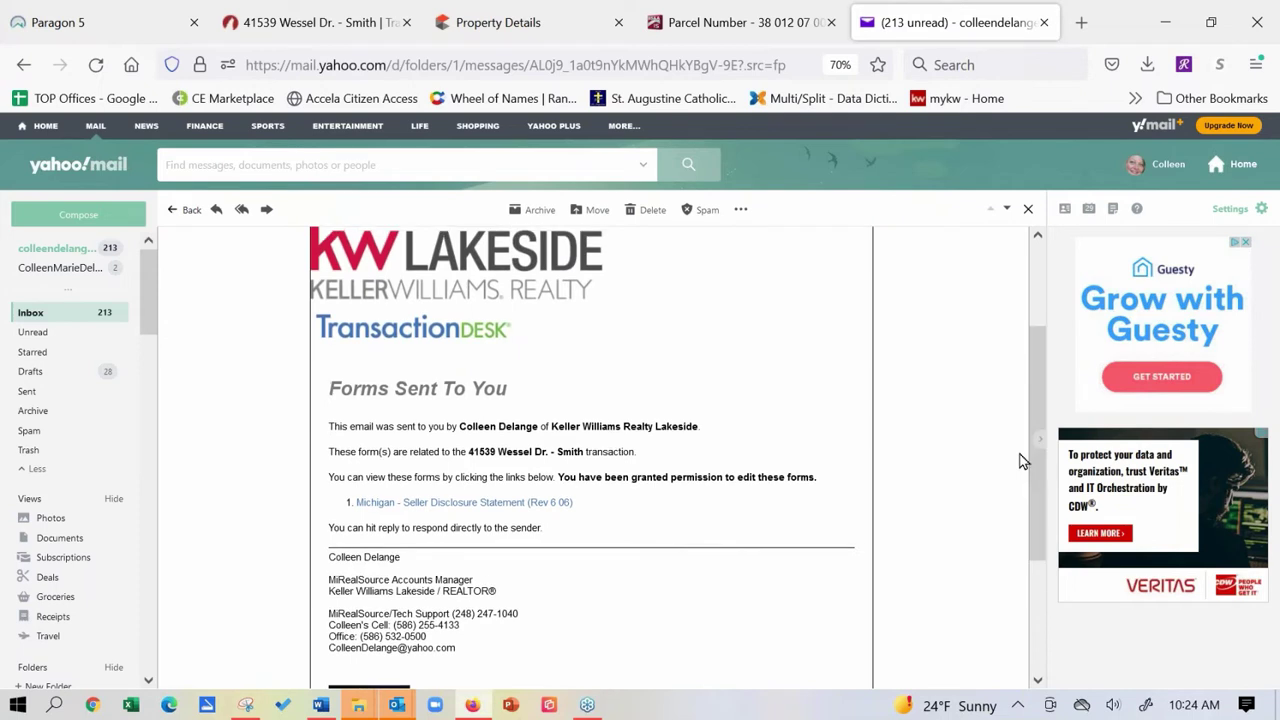
Open the shared disclosure and mark Range/oven Yes, Dishwasher No, Refrigerator Not Available.
{"action": "left_click", "coordinate": [443, 503]}
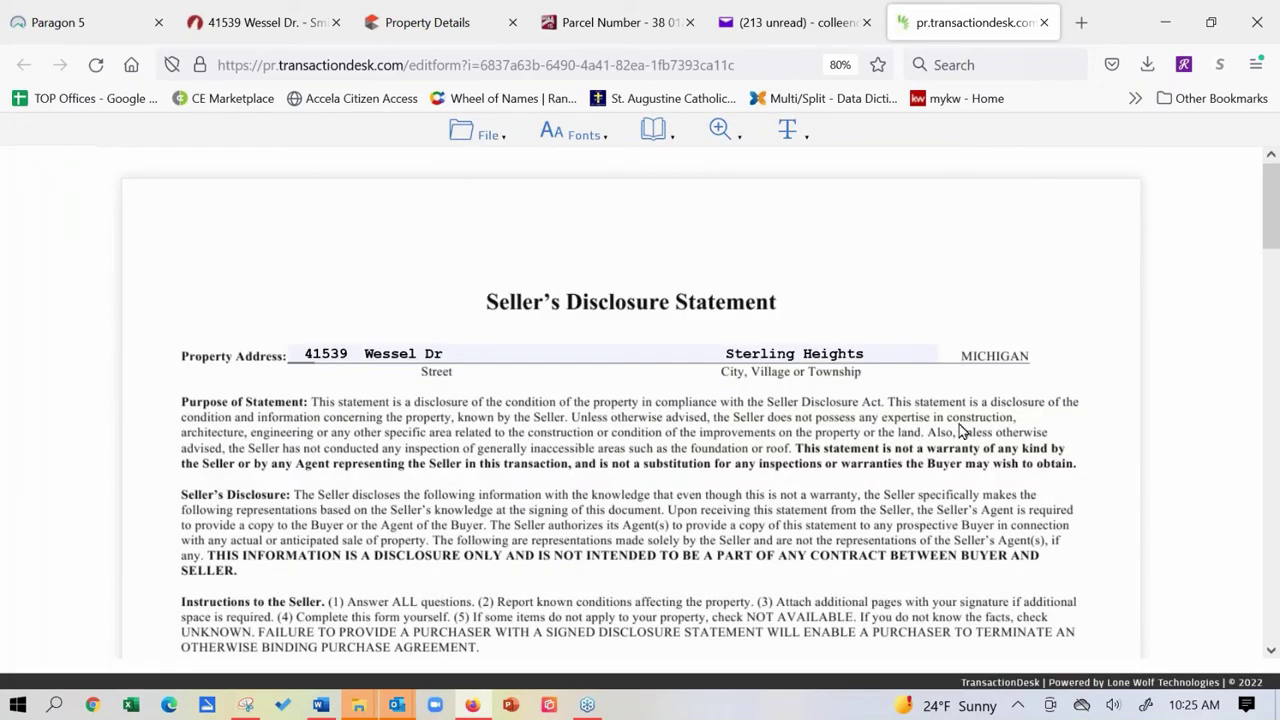
{"action": "scroll", "coordinate": [263, 366], "scroll_direction": "down", "scroll_amount": 5}
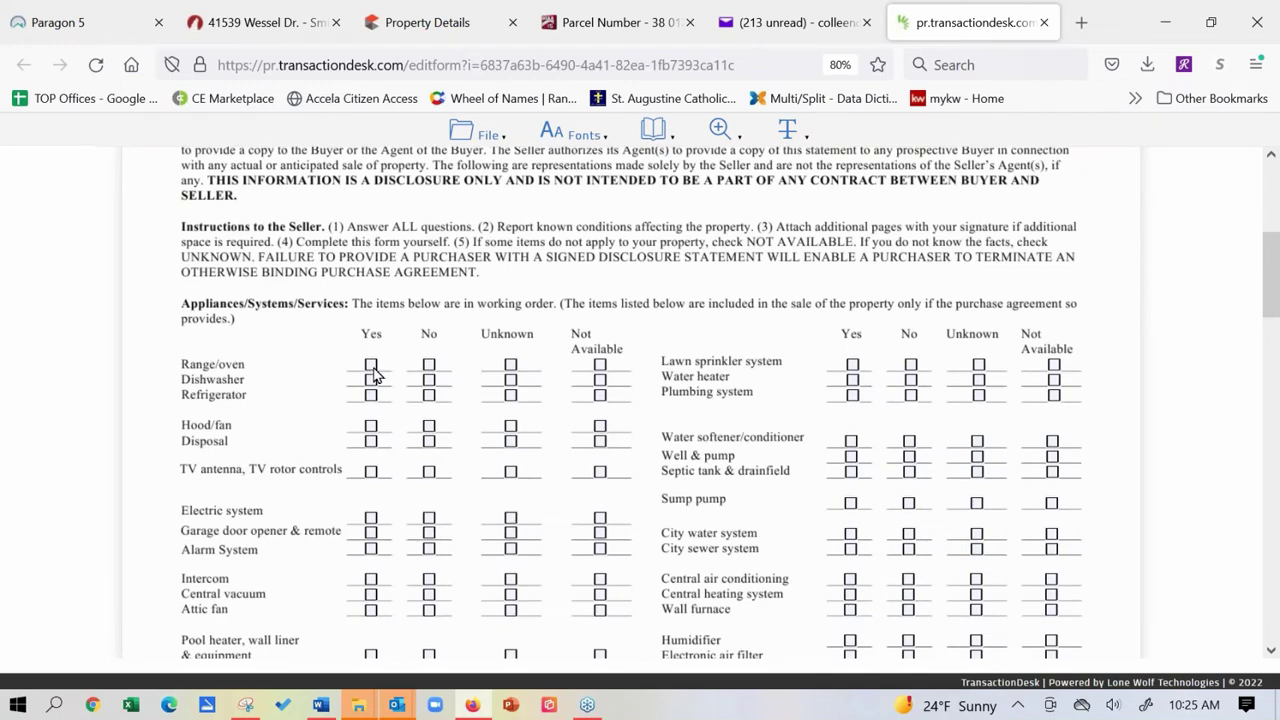
{"action": "left_click", "coordinate": [371, 365]}
{"action": "left_click", "coordinate": [429, 380]}
{"action": "left_click", "coordinate": [511, 396]}
{"action": "left_click", "coordinate": [600, 396]}
Type explanation text into the basement-water 'If yes, please explain' field.
{"action": "left_click", "coordinate": [1272, 651]}
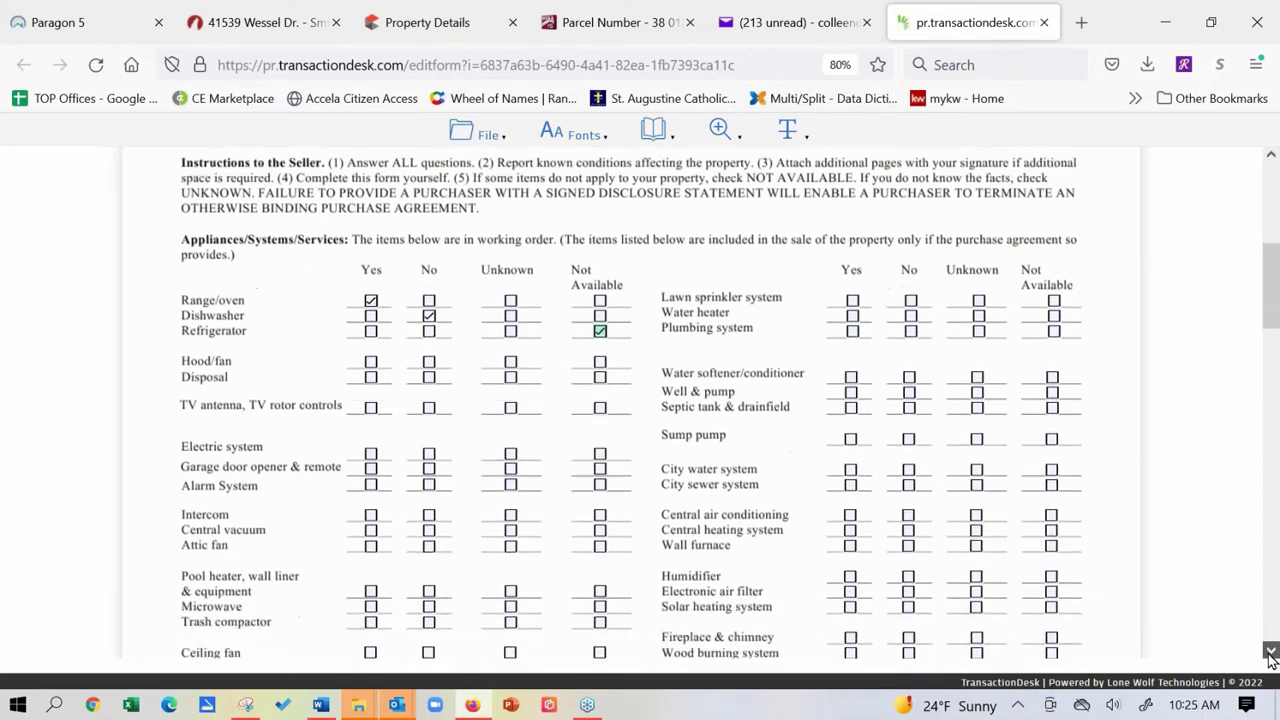
{"action": "scroll", "coordinate": [566, 514], "scroll_direction": "down", "scroll_amount": 3}
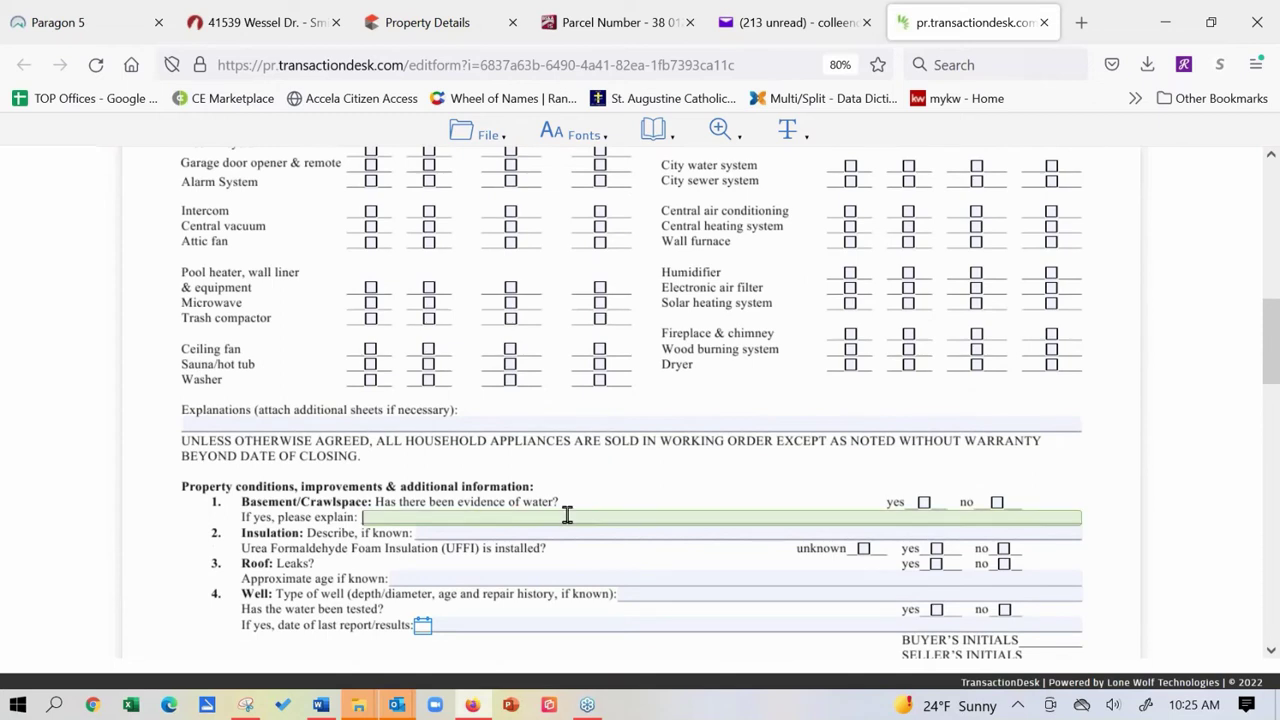
{"action": "left_click", "coordinate": [566, 514]}
{"action": "type", "text": "jeldelkwdmewlkmd'le"}
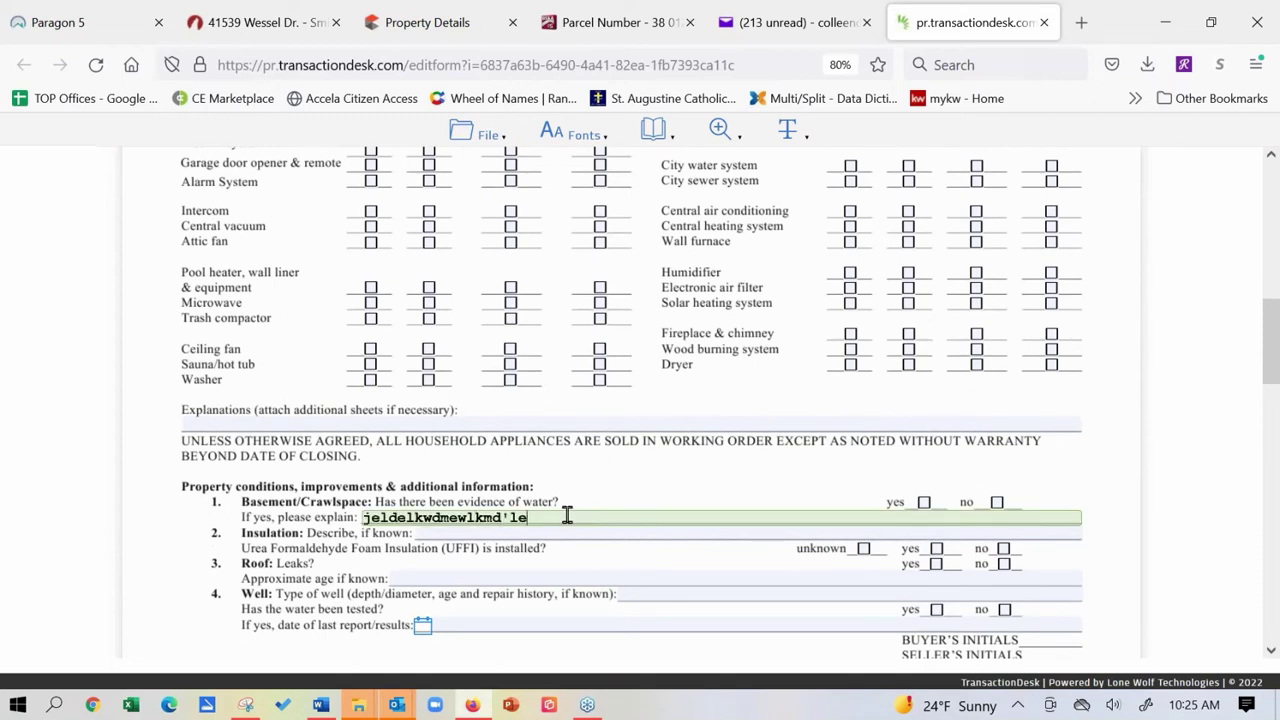
{"action": "type", "text": "mdklemdkl"}
Save the seller's edits to the disclosure form with File > Save > Save.
{"action": "left_click", "coordinate": [487, 135]}
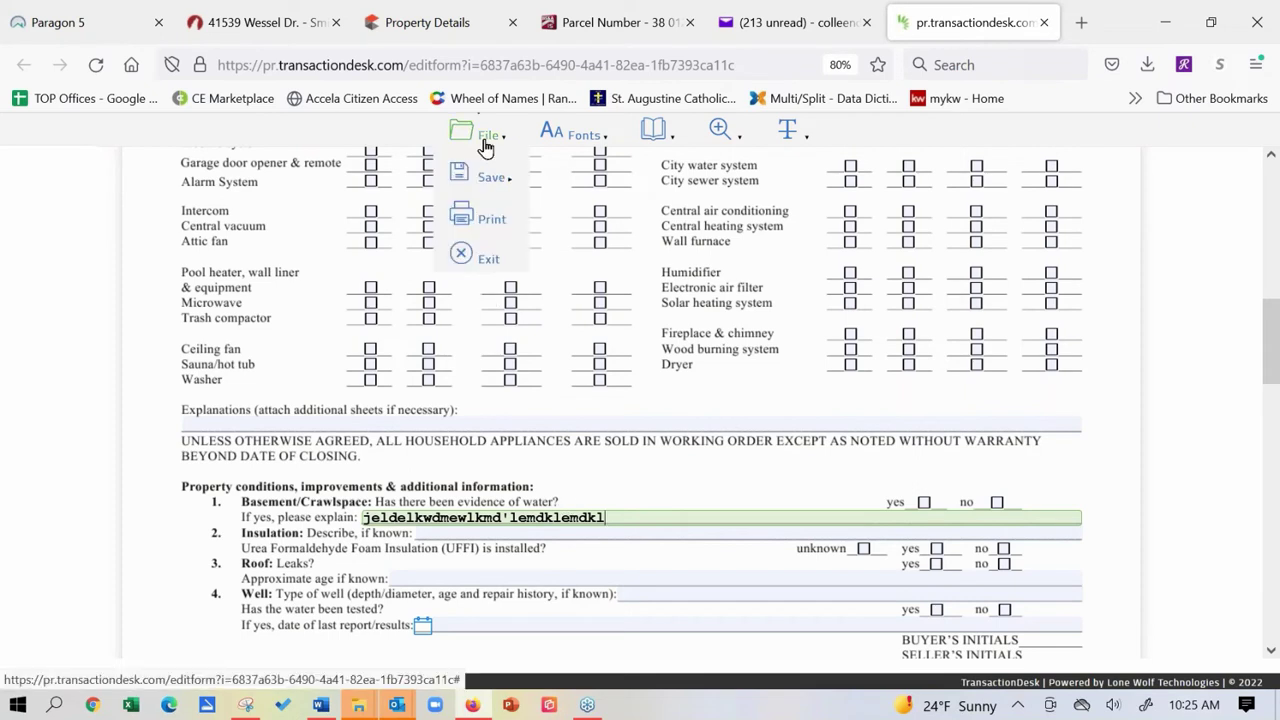
{"action": "mouse_move", "coordinate": [488, 176]}
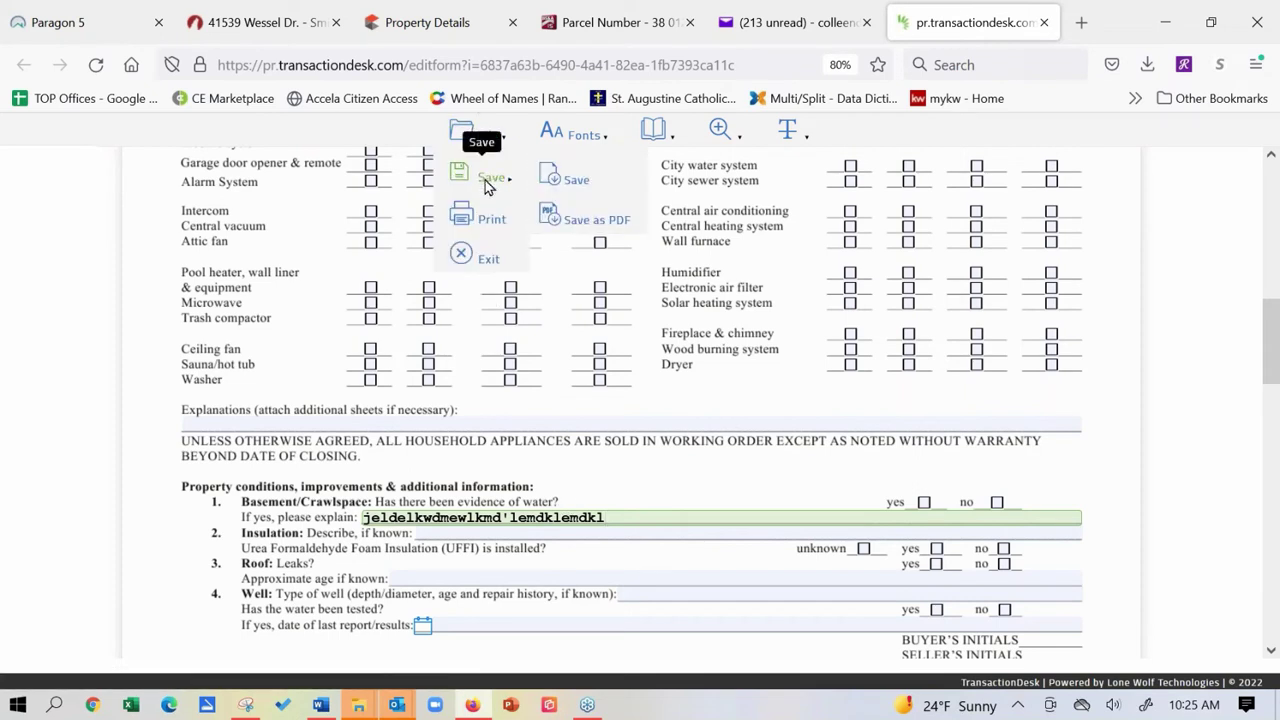
{"action": "left_click", "coordinate": [572, 182]}
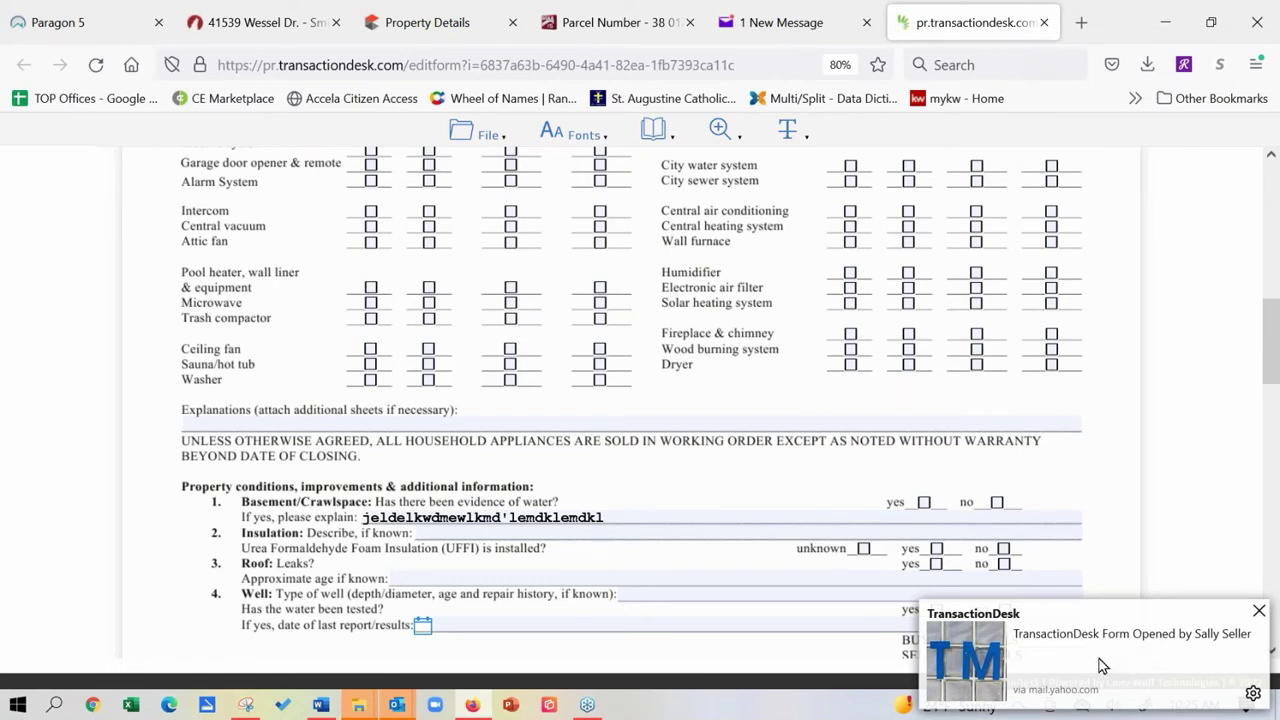
{"action": "left_click", "coordinate": [491, 145]}
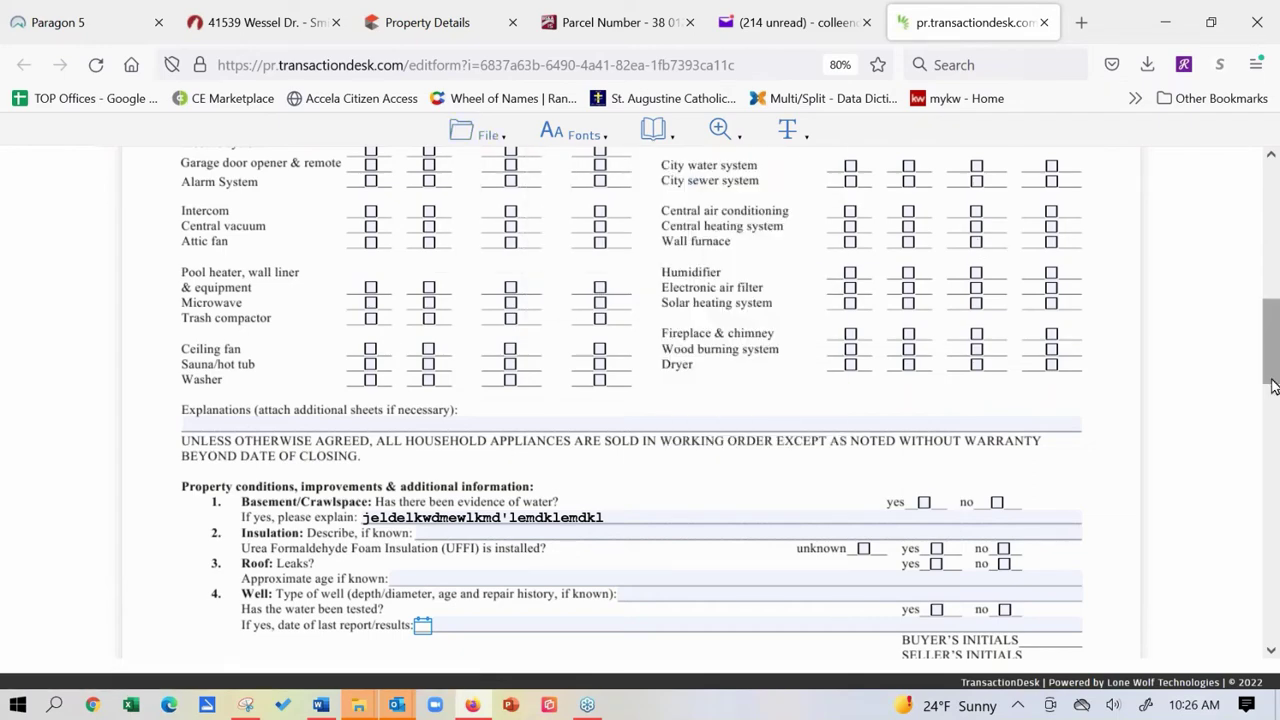
{"action": "left_click_drag", "start_coordinate": [1273, 386], "coordinate": [1257, 220]}
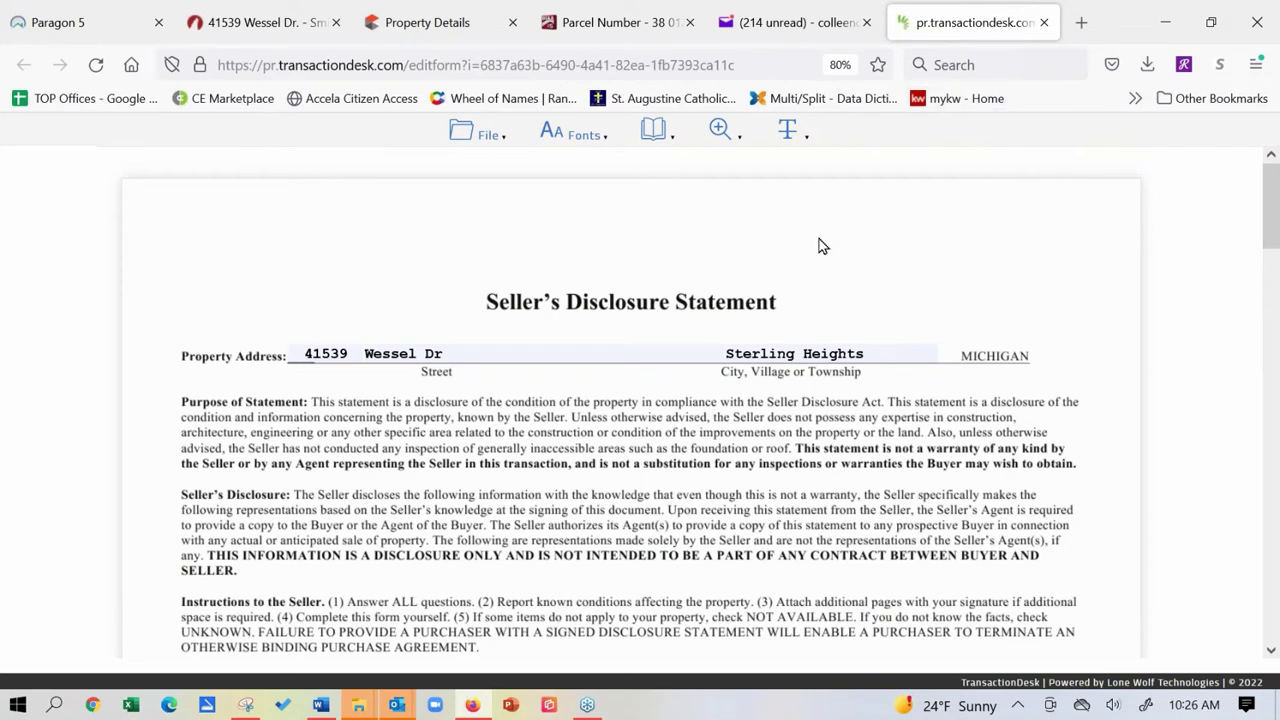
{"action": "left_click", "coordinate": [1043, 22]}
{"action": "left_click", "coordinate": [278, 22]}
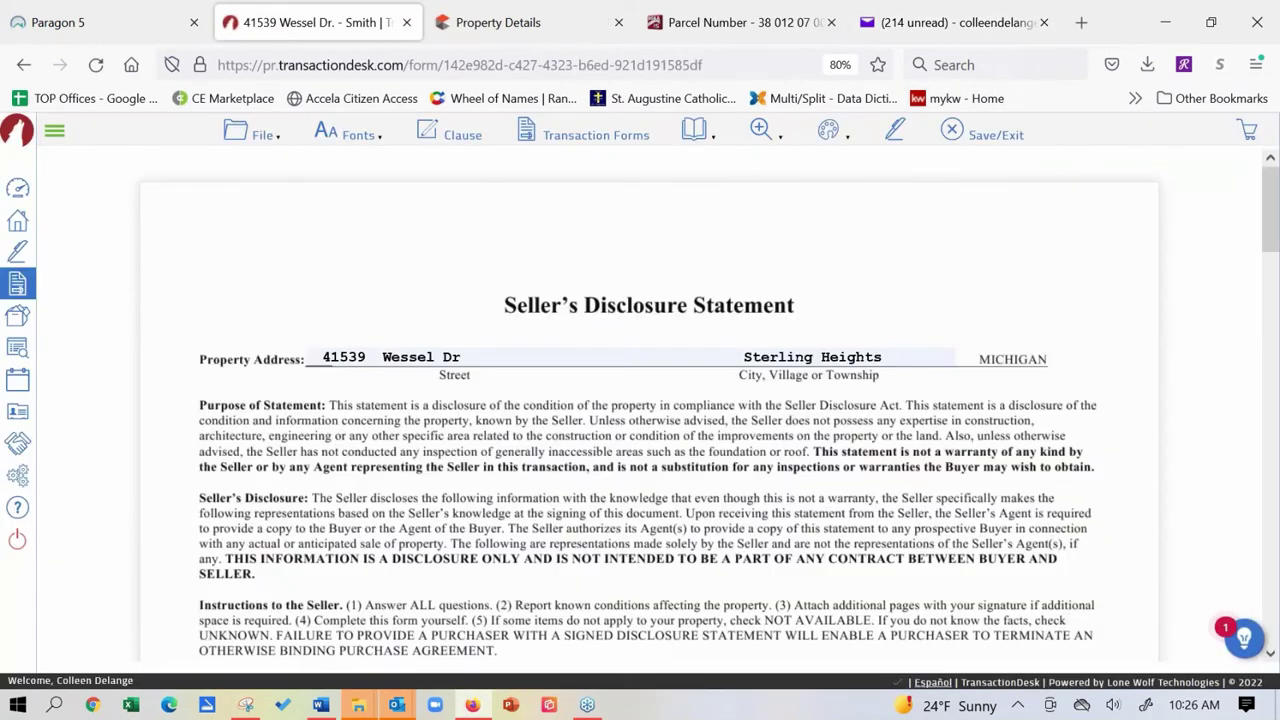
{"action": "left_click", "coordinate": [255, 135]}
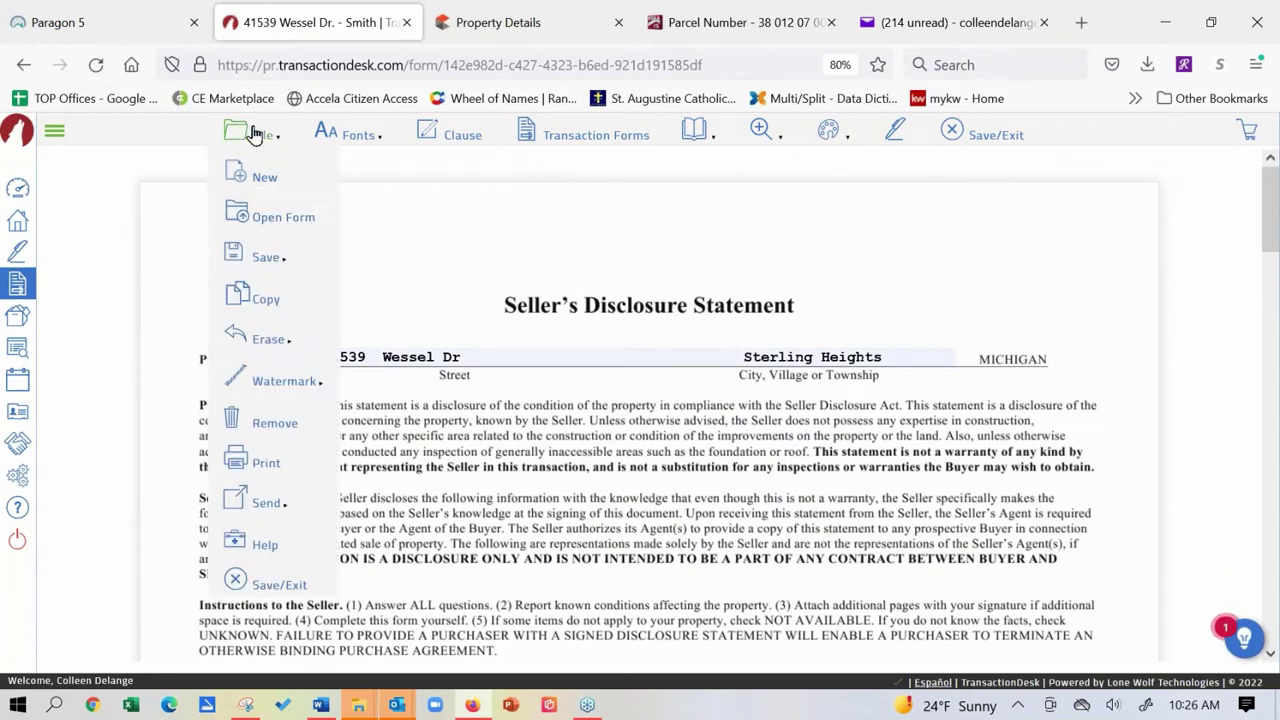
Open 'MiRealSource - Data Sheet - Residential/Condo - (Rev 4/21)' from Transaction Forms.
{"action": "left_click", "coordinate": [608, 140]}
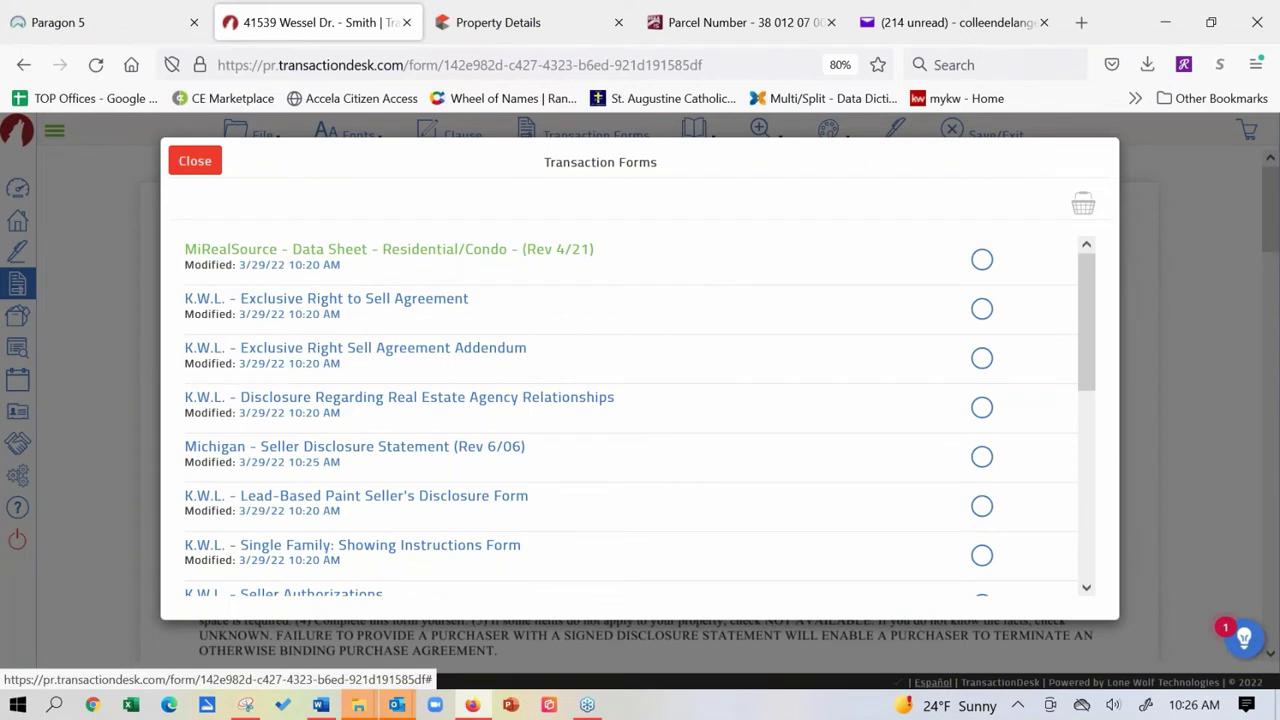
{"action": "left_click", "coordinate": [389, 249]}
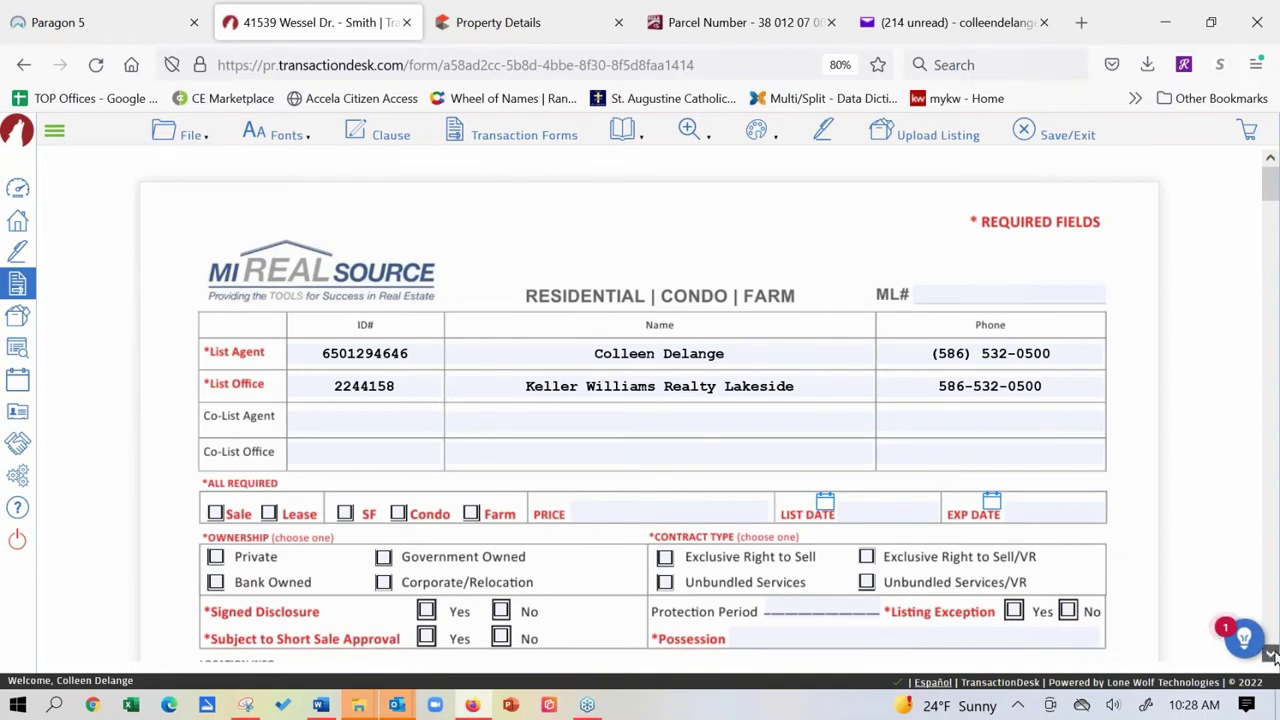
Tick MI Basement, Outside Entrance and Brick under Basement Type, then return to the form's top.
{"action": "left_click", "coordinate": [1270, 655]}
{"action": "left_click", "coordinate": [1270, 655]}
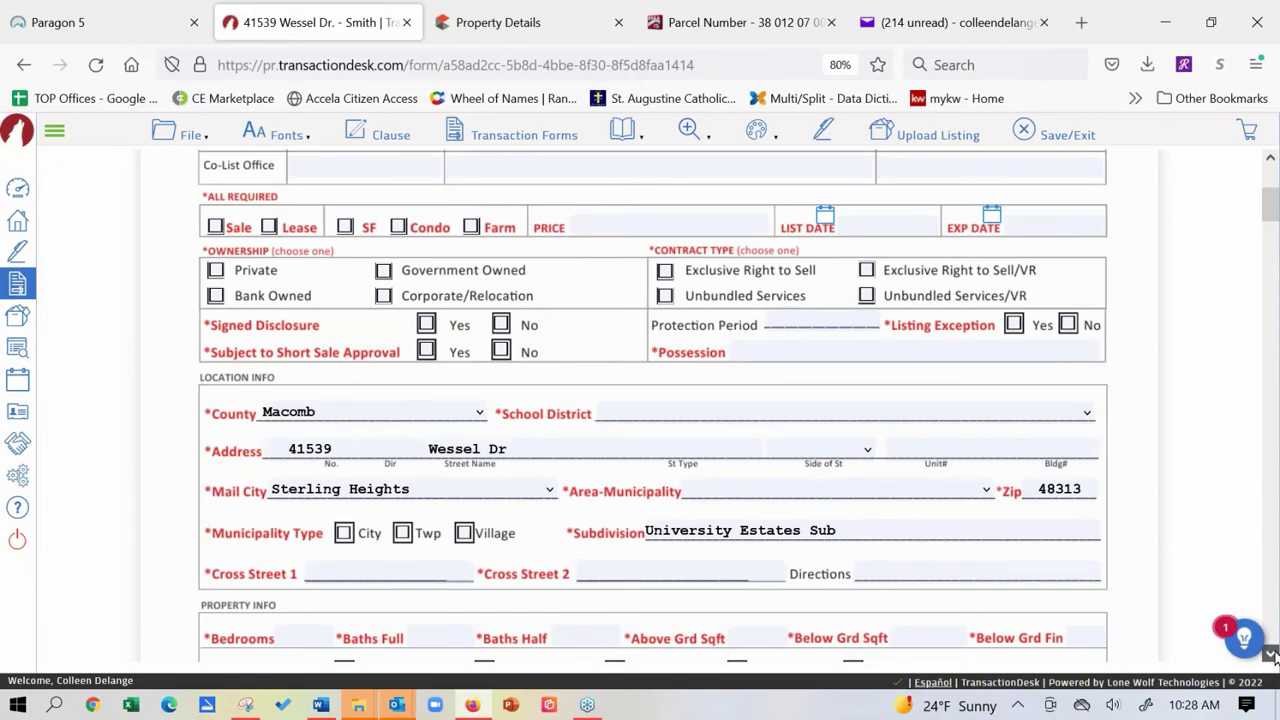
{"action": "left_click", "coordinate": [1270, 655]}
{"action": "left_click", "coordinate": [1270, 655]}
{"action": "left_click", "coordinate": [1270, 655]}
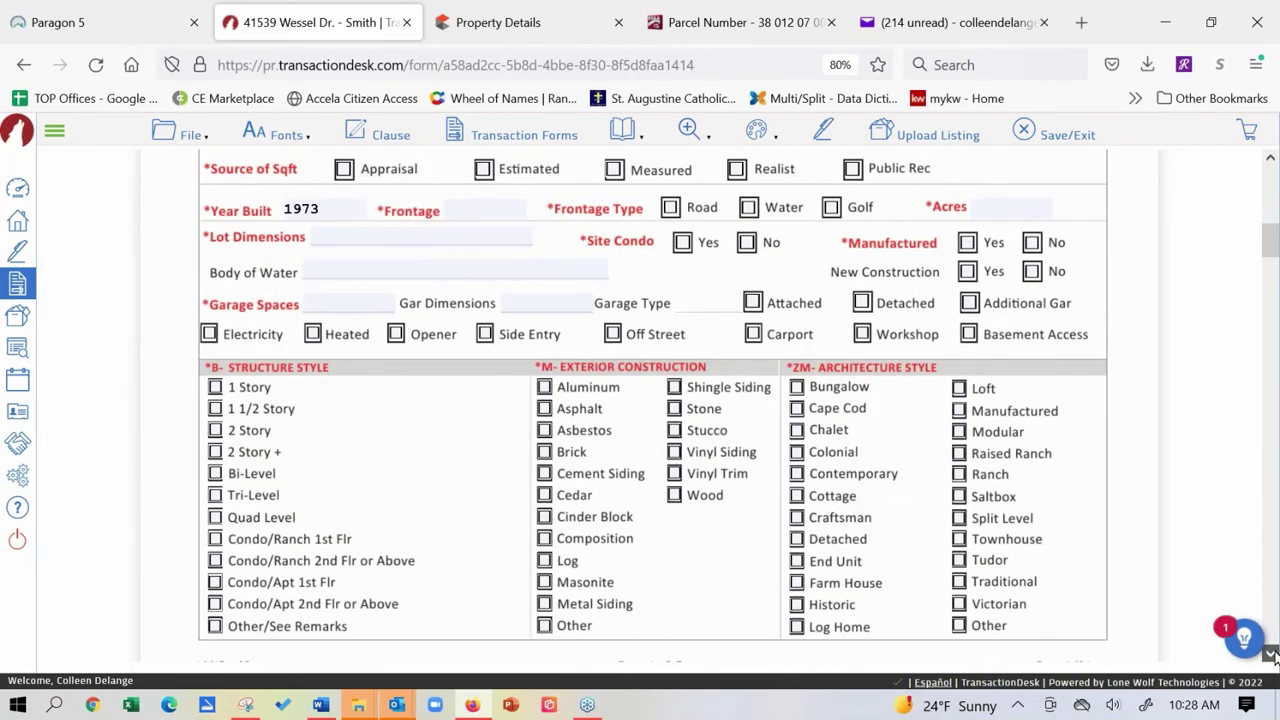
{"action": "left_click", "coordinate": [1270, 655]}
{"action": "left_click", "coordinate": [1270, 655]}
{"action": "left_click", "coordinate": [1270, 655]}
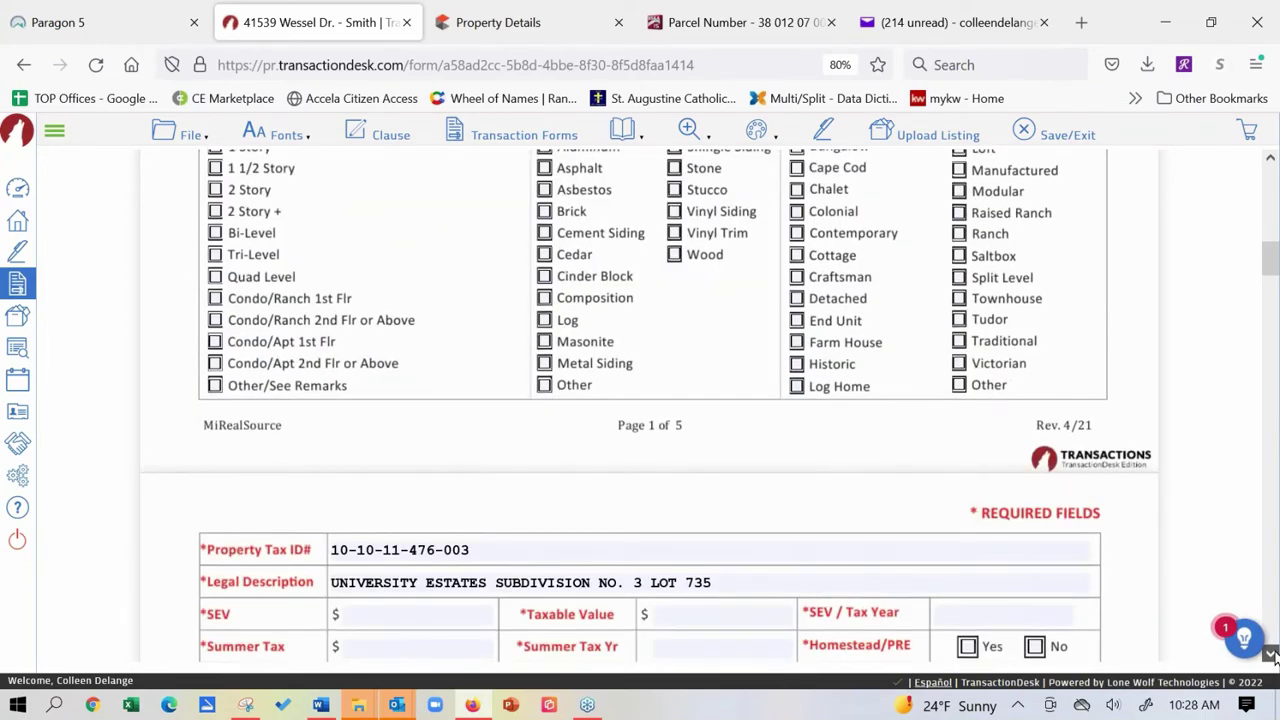
{"action": "left_click", "coordinate": [1270, 655]}
{"action": "left_click", "coordinate": [1270, 655]}
{"action": "left_click", "coordinate": [1270, 655]}
{"action": "left_click", "coordinate": [1270, 655]}
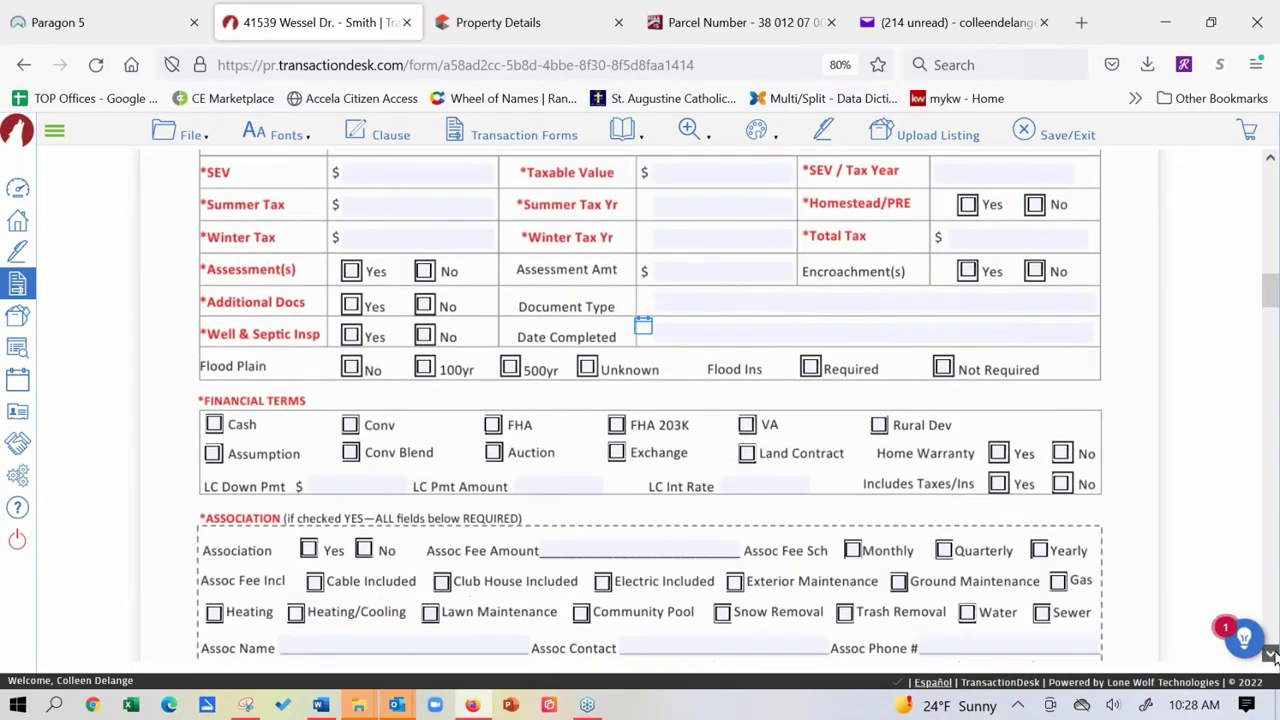
{"action": "left_click", "coordinate": [1270, 655]}
{"action": "left_click", "coordinate": [1270, 655]}
{"action": "left_click", "coordinate": [1270, 655]}
{"action": "left_click", "coordinate": [1270, 655]}
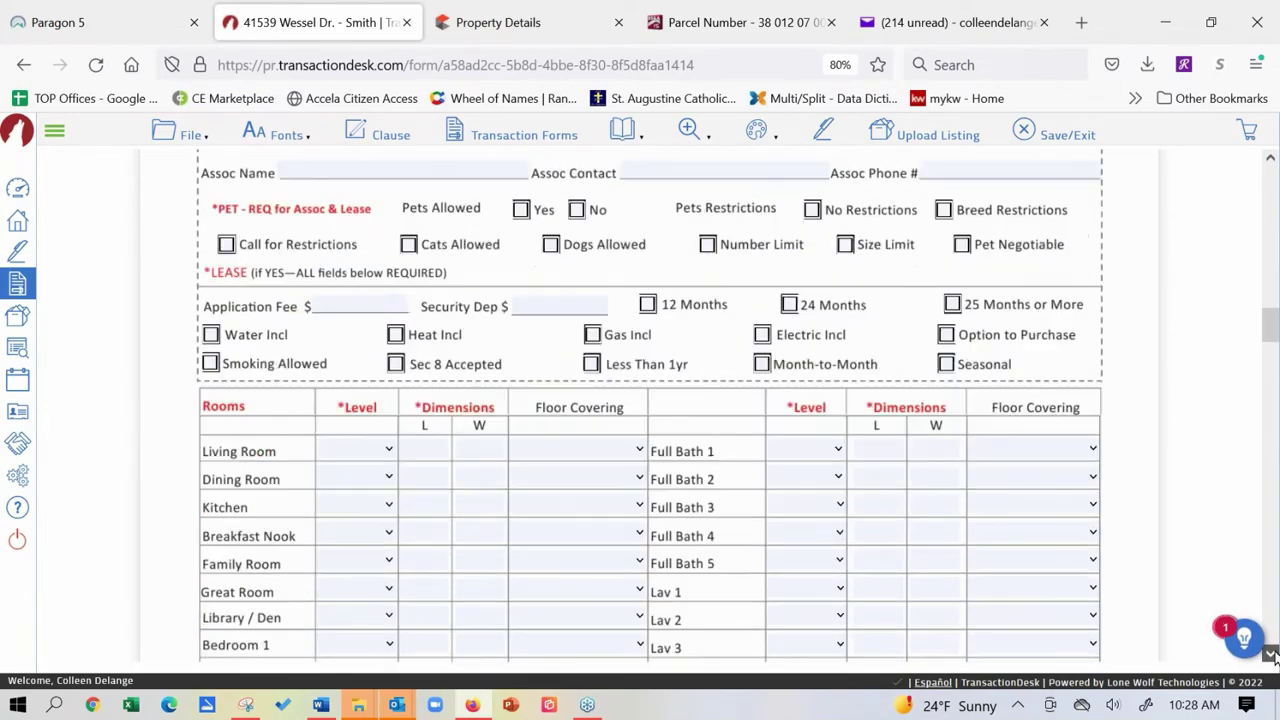
{"action": "left_click", "coordinate": [1270, 655]}
{"action": "left_click", "coordinate": [1270, 655]}
{"action": "left_click", "coordinate": [1270, 655]}
{"action": "left_click", "coordinate": [1270, 655]}
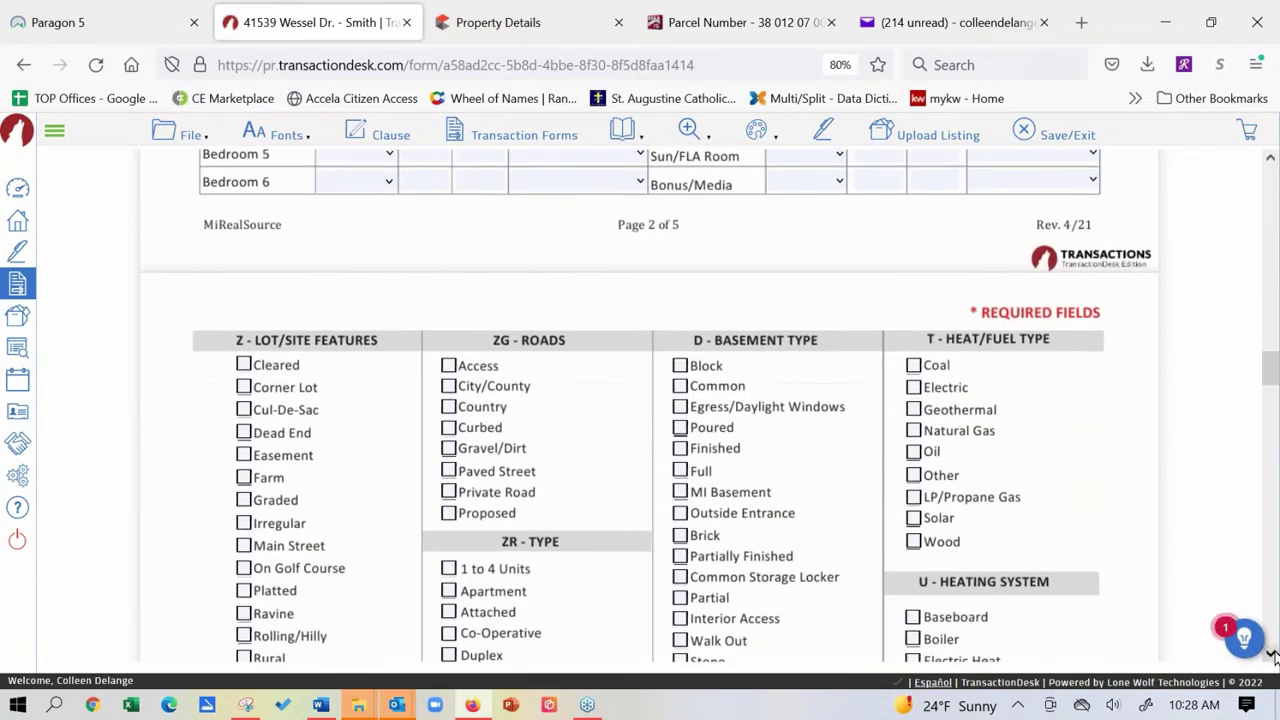
{"action": "left_click", "coordinate": [1270, 655]}
{"action": "left_click", "coordinate": [681, 466]}
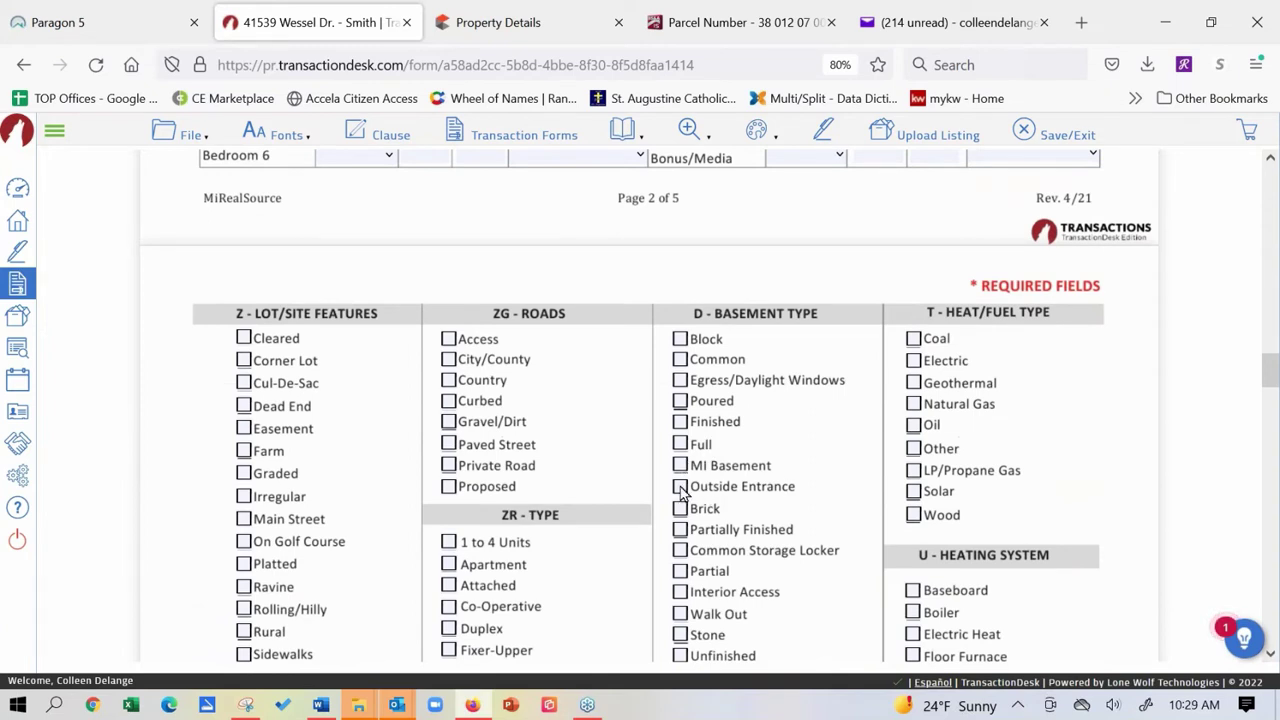
{"action": "left_click", "coordinate": [681, 487]}
{"action": "left_click", "coordinate": [681, 509]}
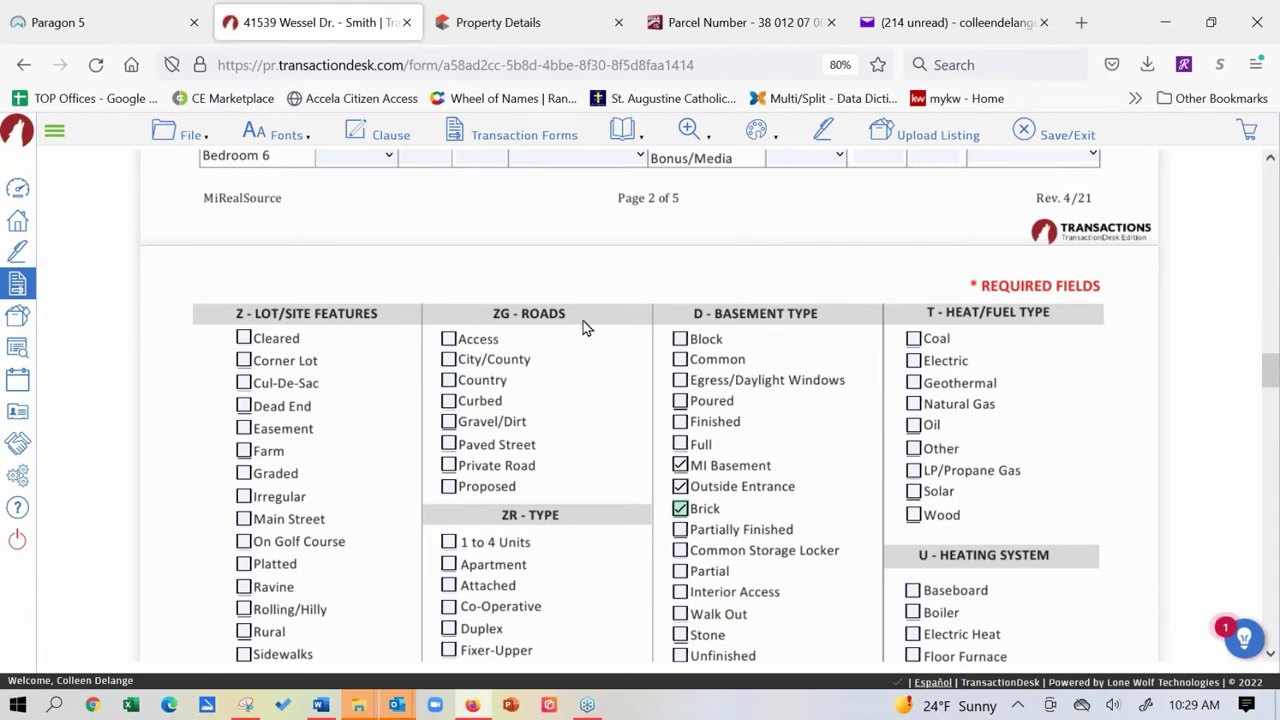
{"action": "scroll", "coordinate": [587, 329], "scroll_direction": "up", "scroll_amount": 1}
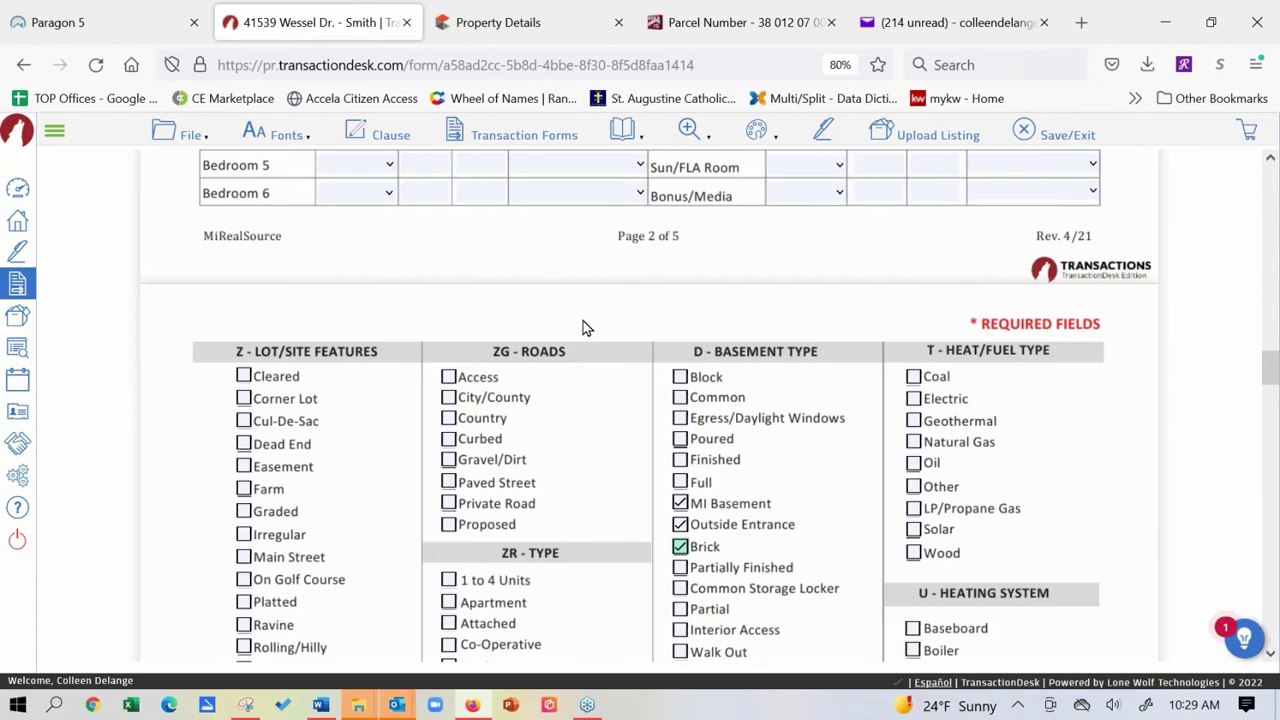
{"action": "scroll", "coordinate": [614, 543], "scroll_direction": "up", "scroll_amount": 15}
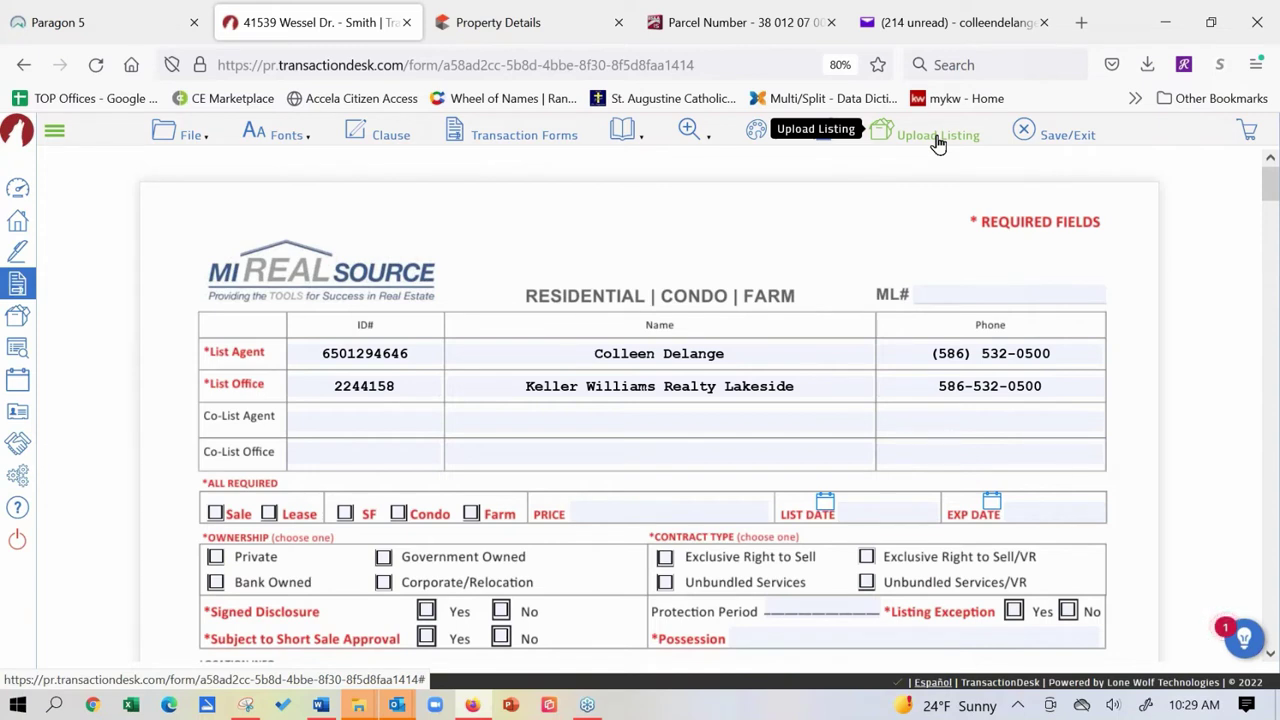
Upload the data sheet as a listing, then bring up Paragon 5's dashboard Listings menu.
{"action": "left_click", "coordinate": [937, 140]}
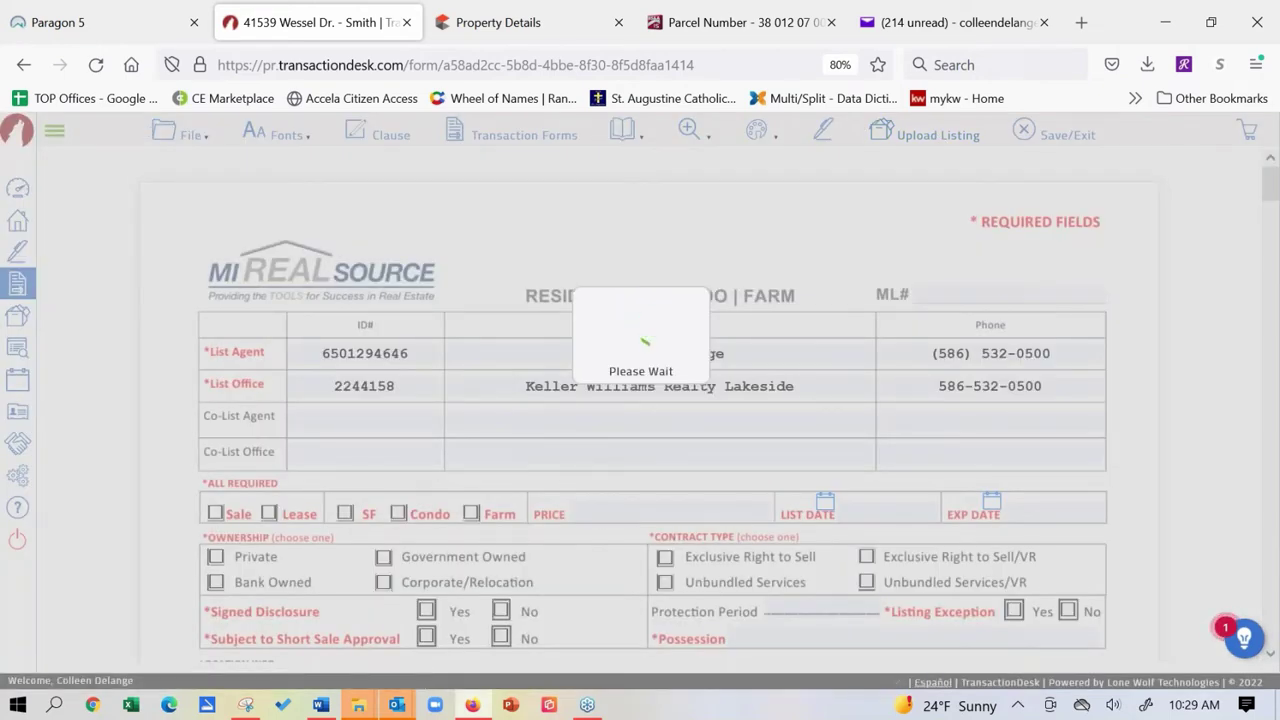
{"action": "left_click", "coordinate": [133, 24]}
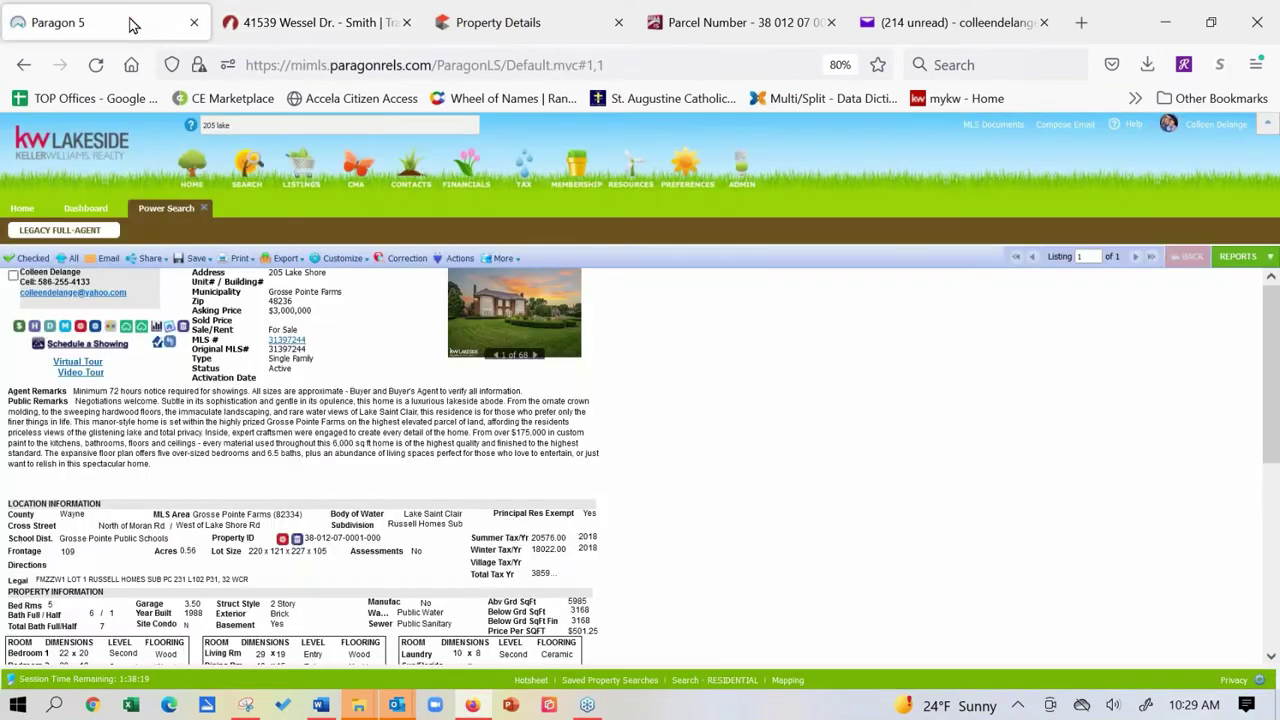
{"action": "left_click", "coordinate": [204, 209]}
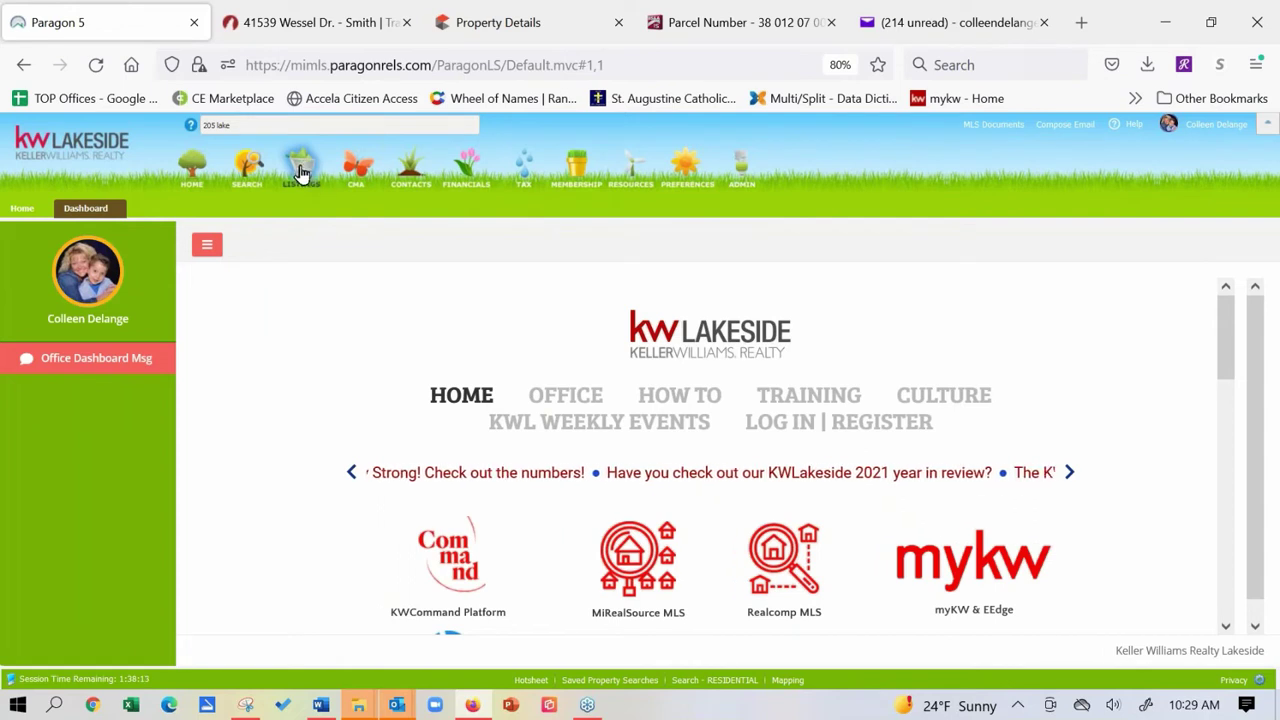
{"action": "mouse_move", "coordinate": [300, 172]}
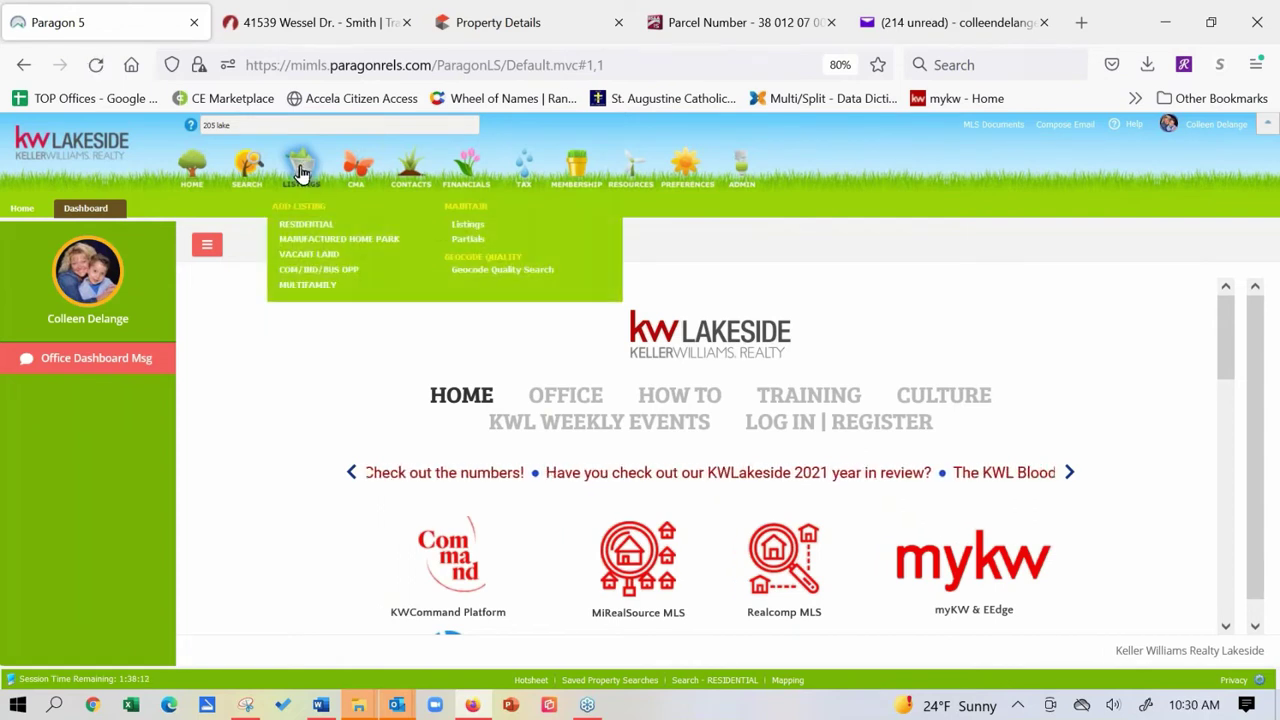
Search Paragon's partial listings with the Listing Owner limited to office listings.
{"action": "left_click", "coordinate": [469, 242]}
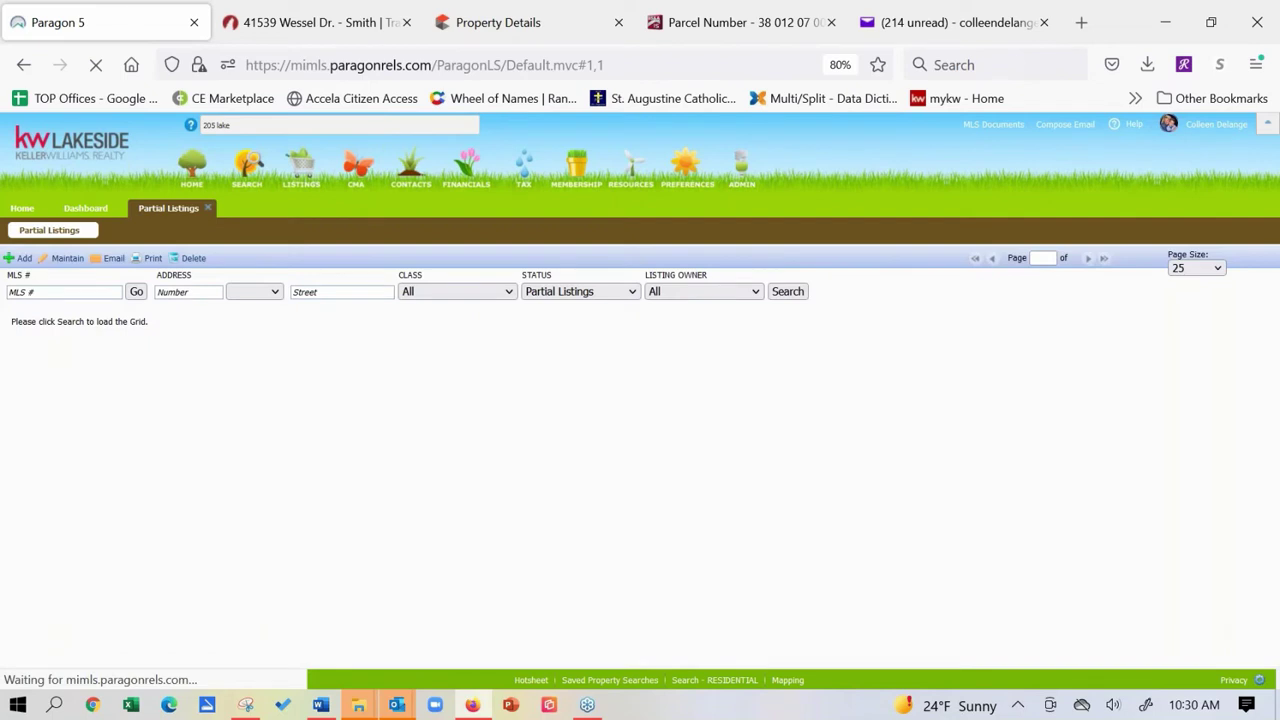
{"action": "left_click", "coordinate": [757, 290]}
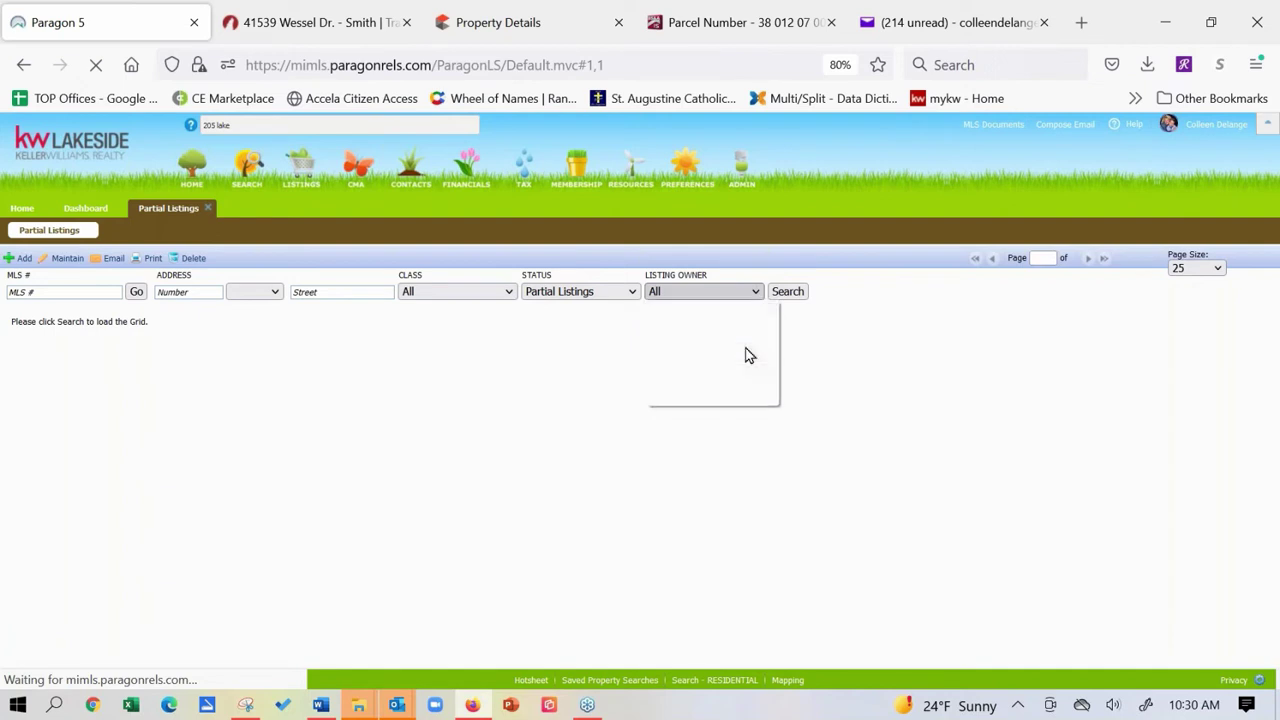
{"action": "left_click", "coordinate": [749, 355]}
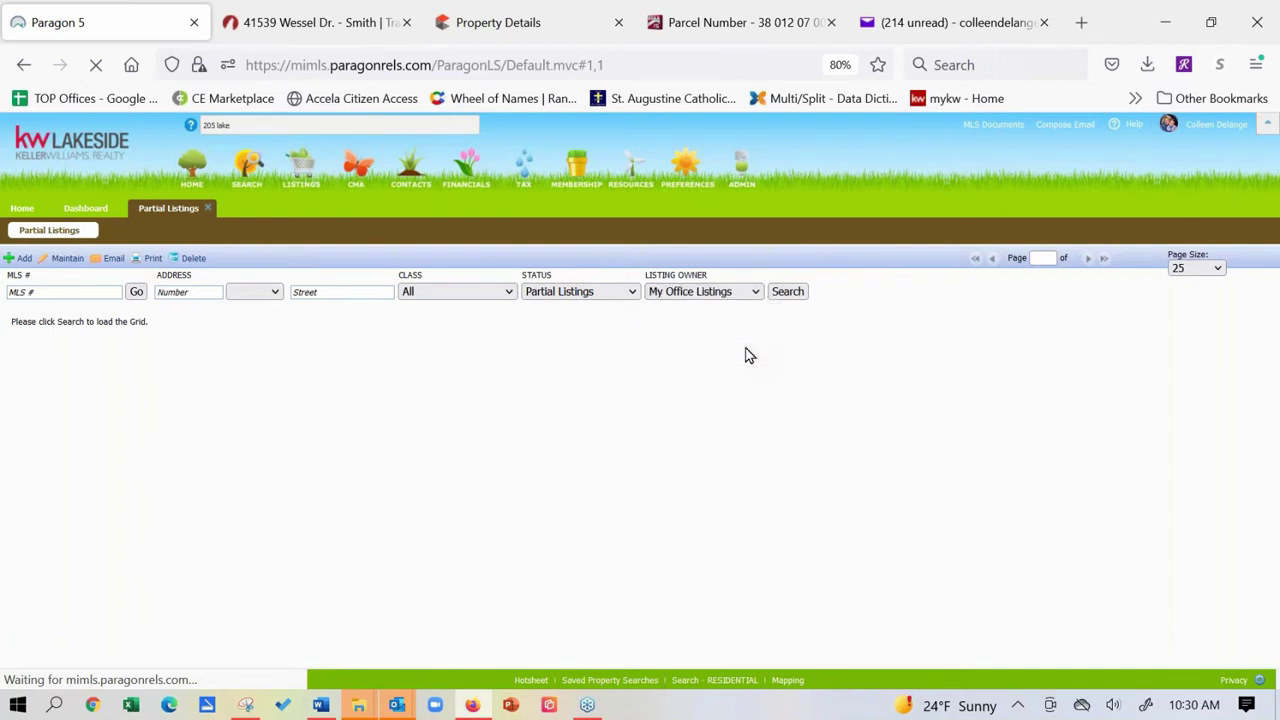
{"action": "left_click", "coordinate": [787, 292]}
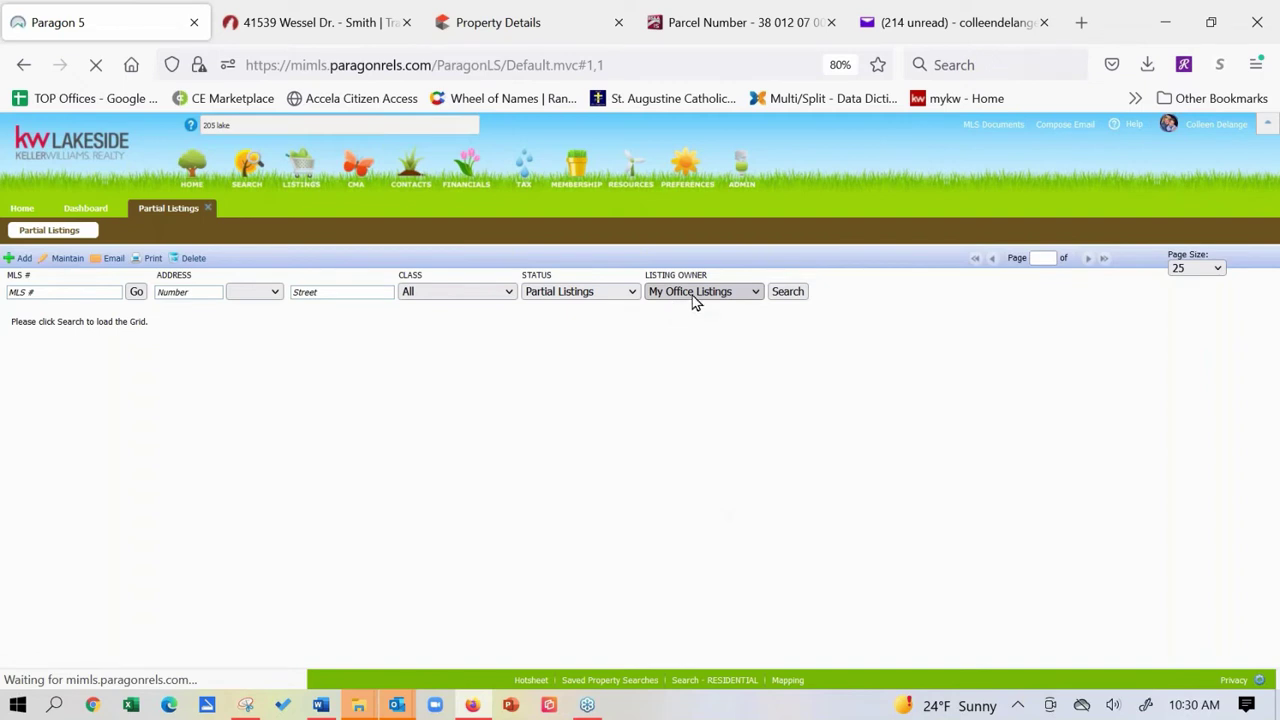
{"action": "left_click", "coordinate": [752, 292]}
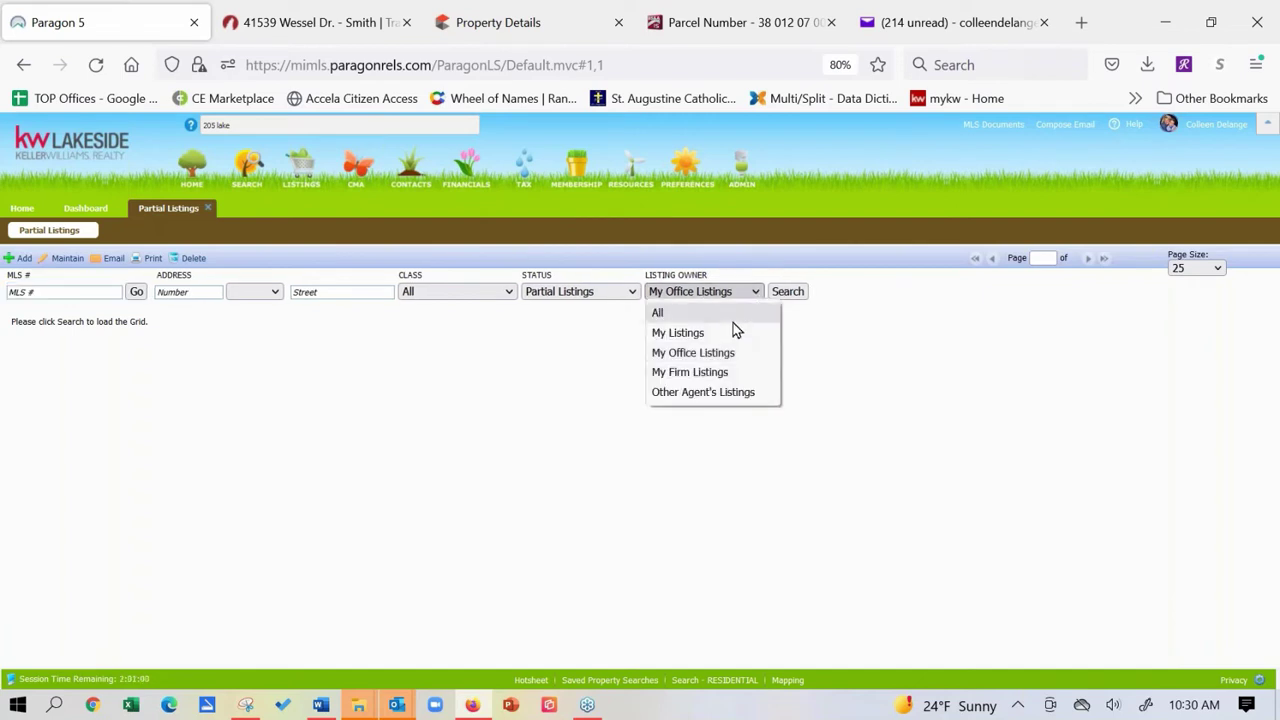
{"action": "left_click", "coordinate": [678, 333]}
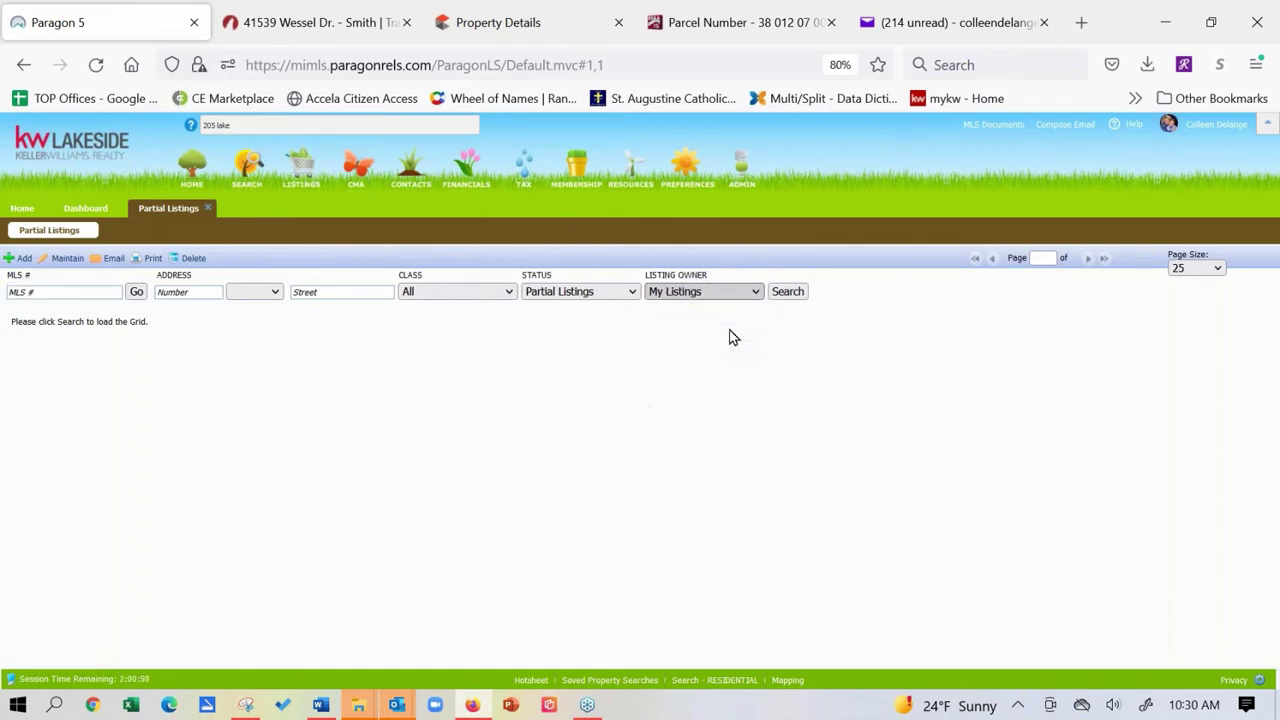
{"action": "left_click", "coordinate": [786, 295]}
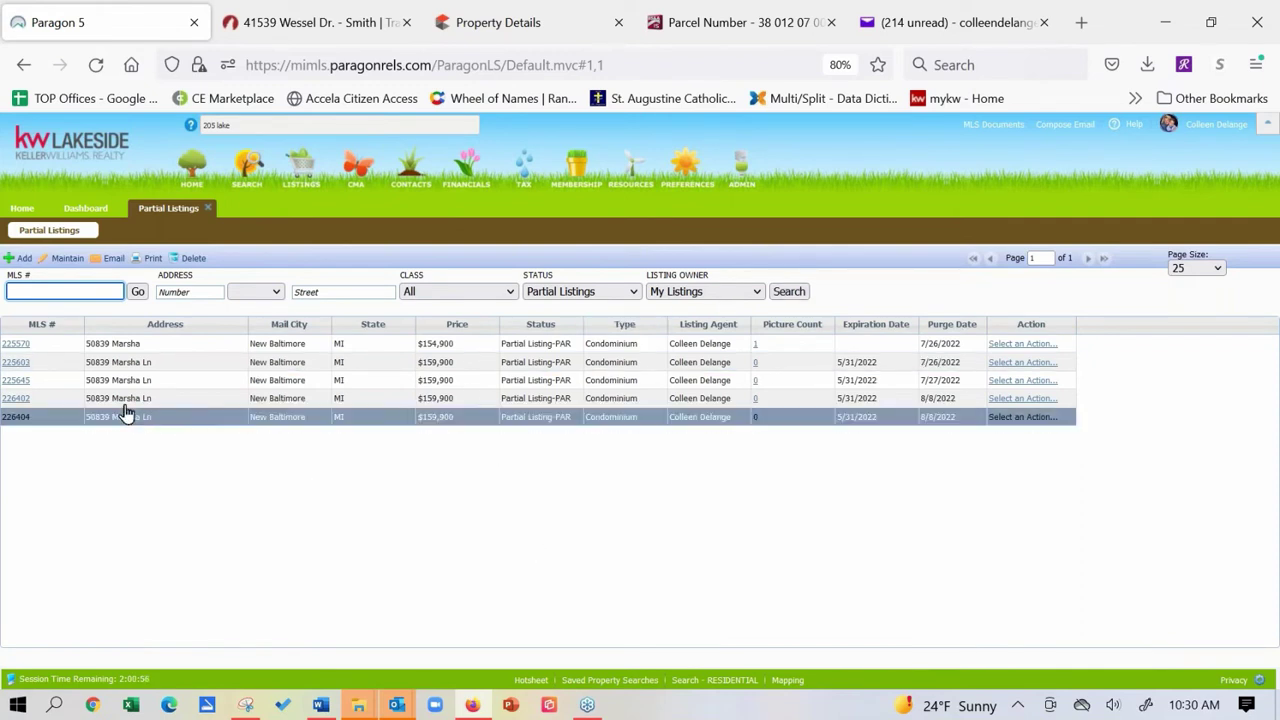
{"action": "left_click", "coordinate": [17, 363]}
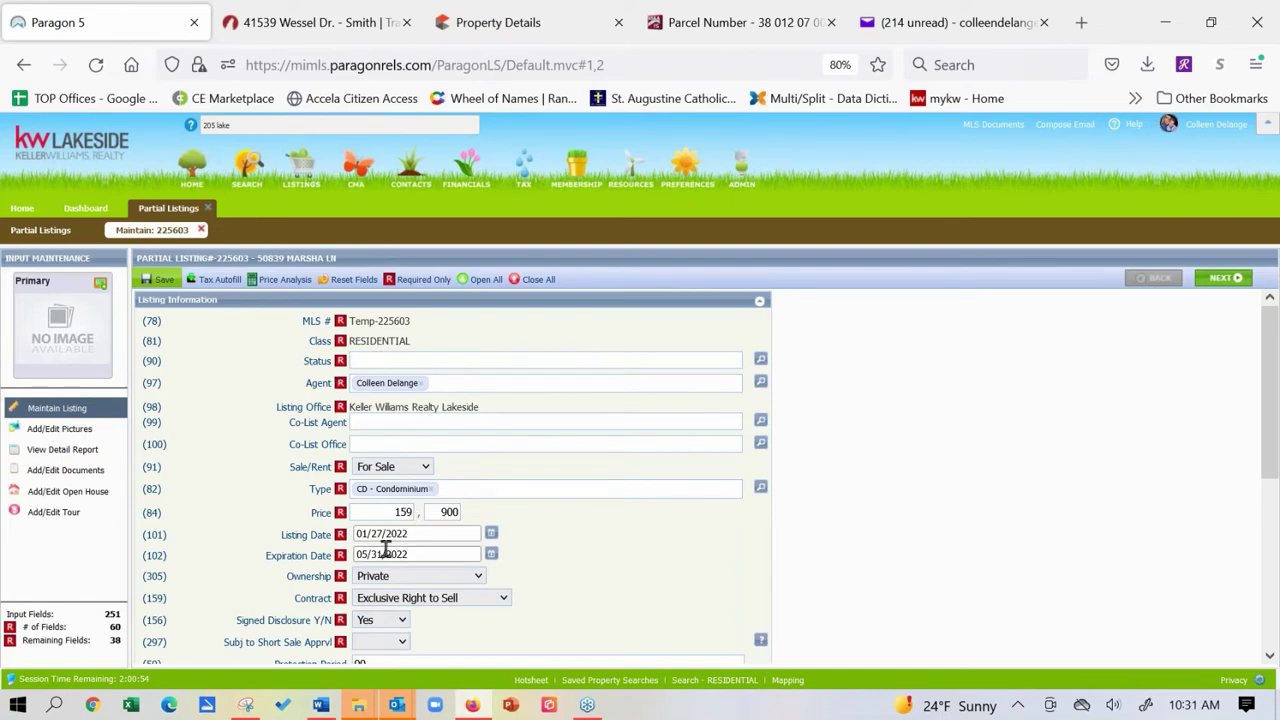
{"action": "mouse_move", "coordinate": [160, 280]}
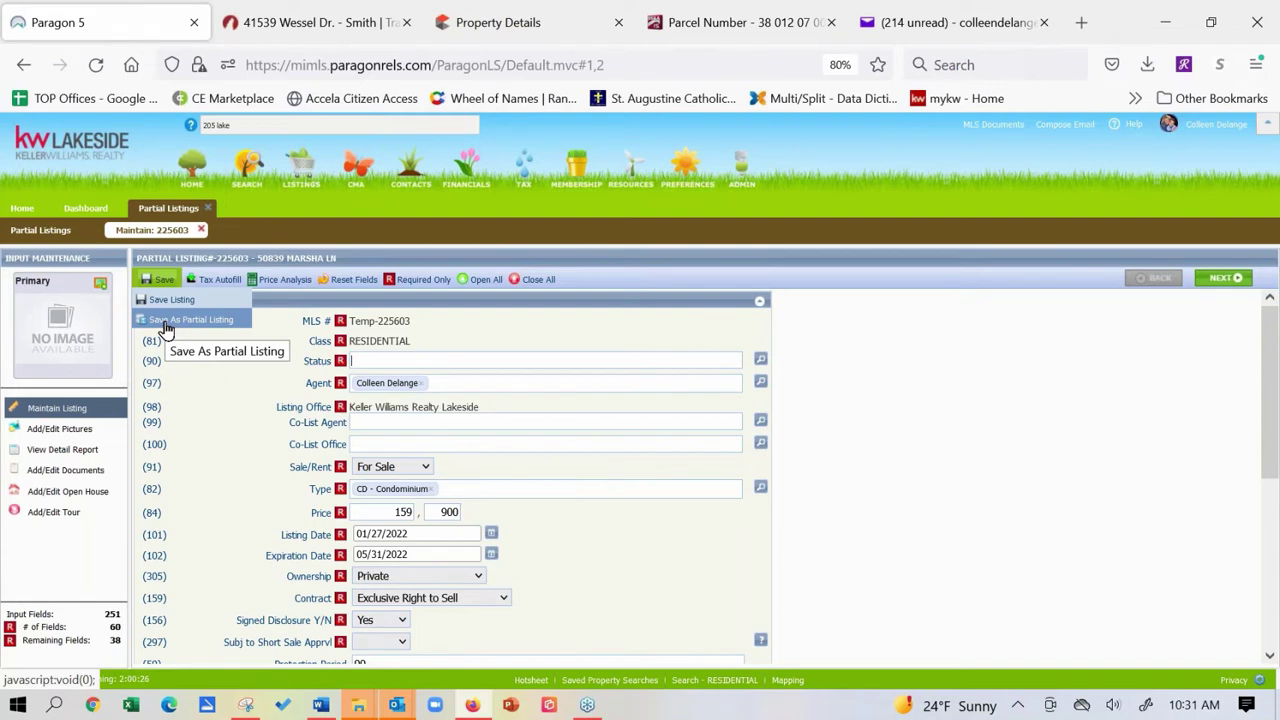
{"action": "left_click_drag", "start_coordinate": [1271, 440], "coordinate": [1274, 543]}
{"action": "scroll", "coordinate": [746, 517], "scroll_direction": "down", "scroll_amount": 1}
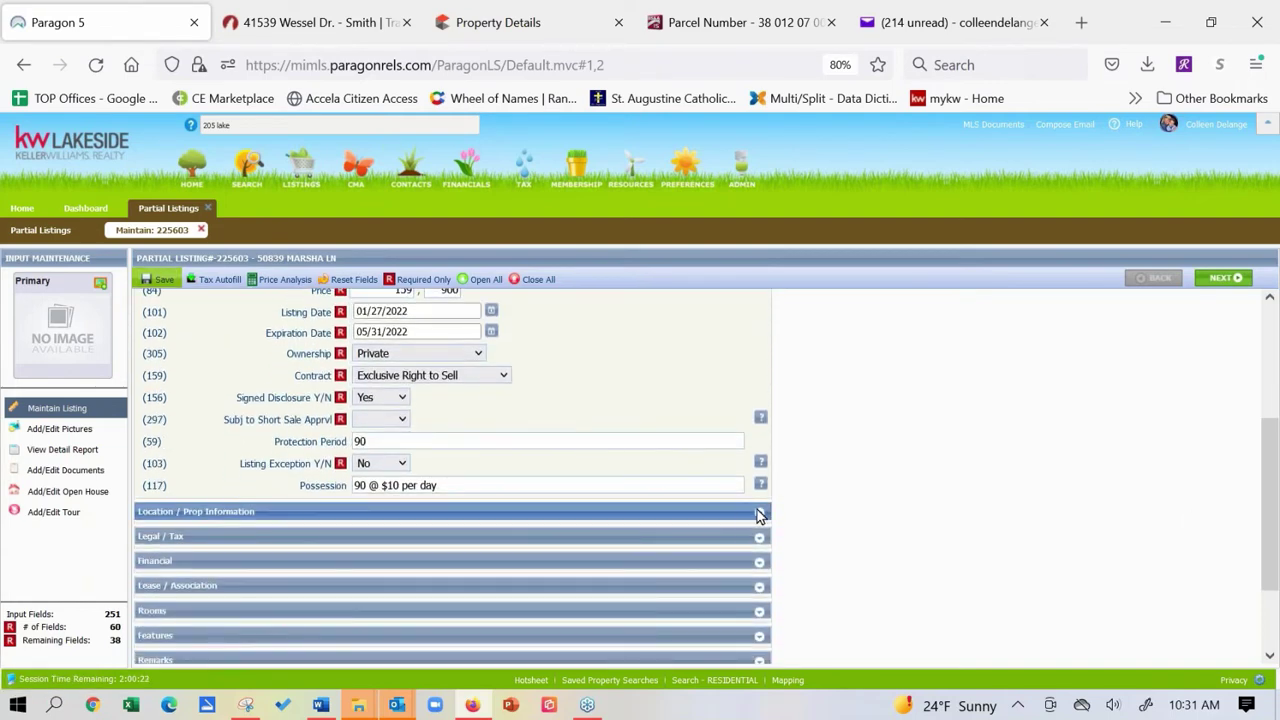
{"action": "left_click", "coordinate": [759, 513]}
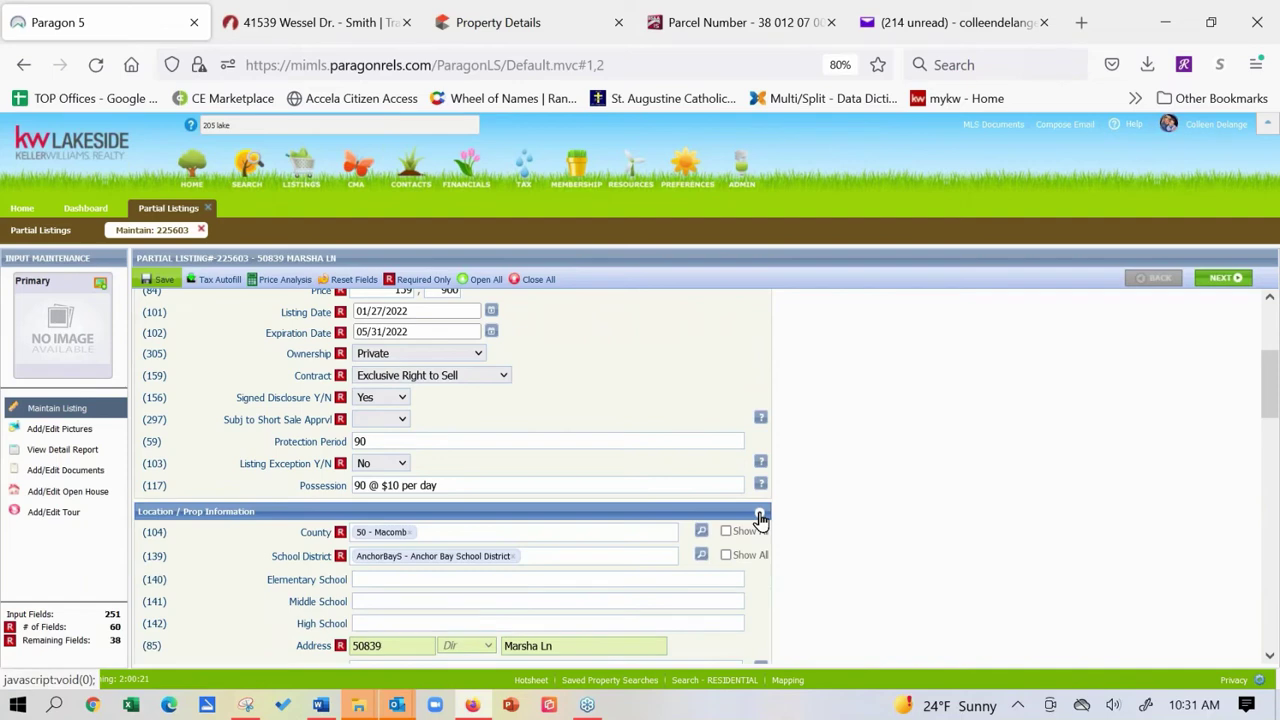
{"action": "left_click", "coordinate": [1270, 656]}
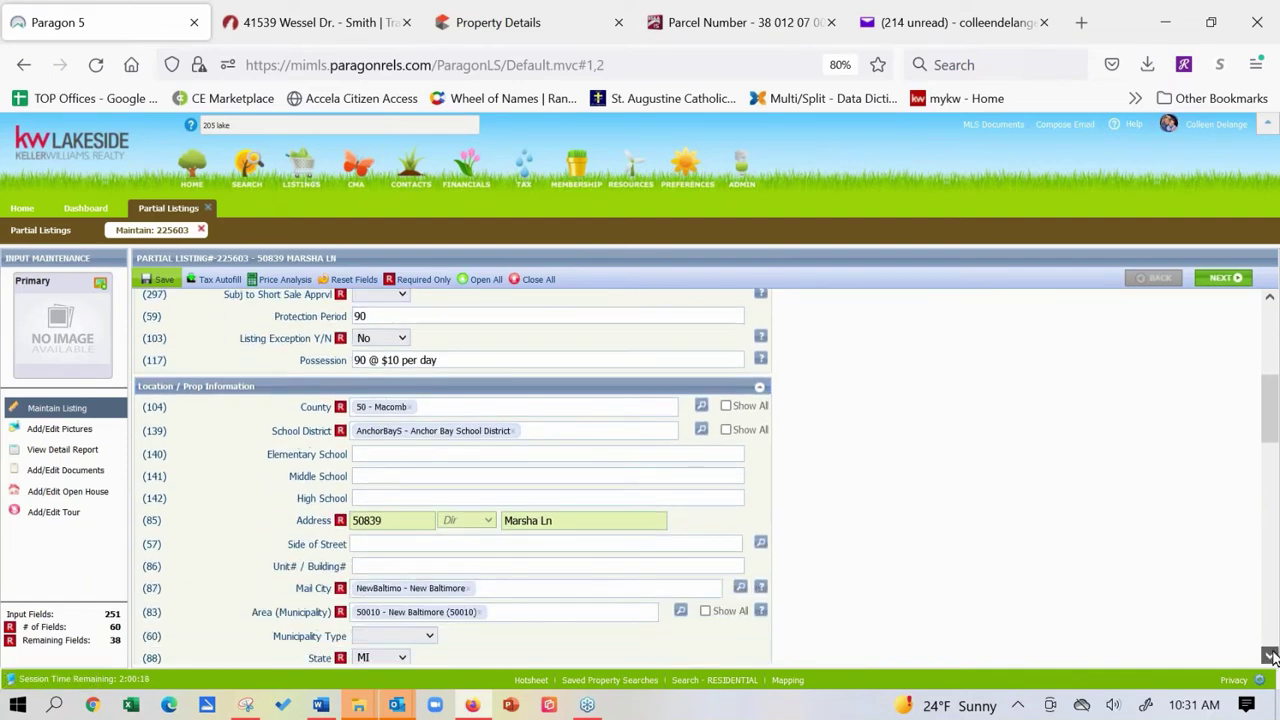
{"action": "left_click_drag", "start_coordinate": [1270, 656], "coordinate": [1270, 656]}
{"action": "left_click", "coordinate": [757, 443]}
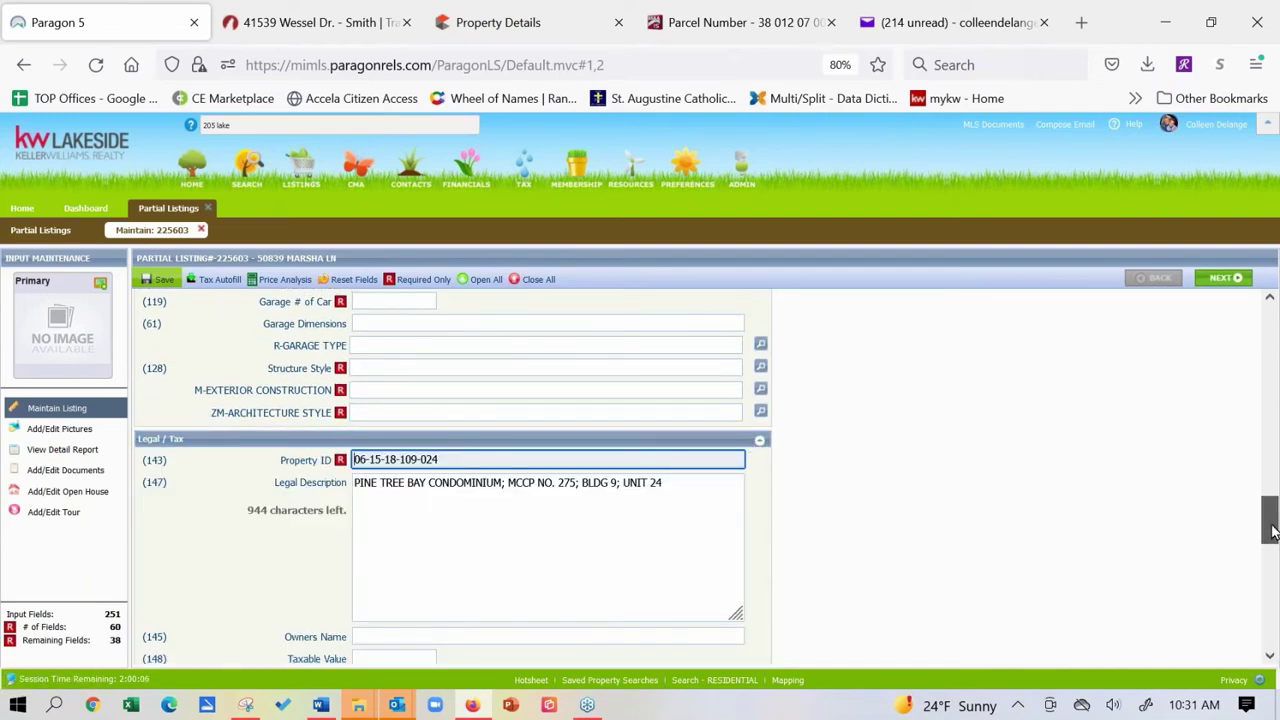
{"action": "left_click_drag", "start_coordinate": [1273, 525], "coordinate": [1273, 562]}
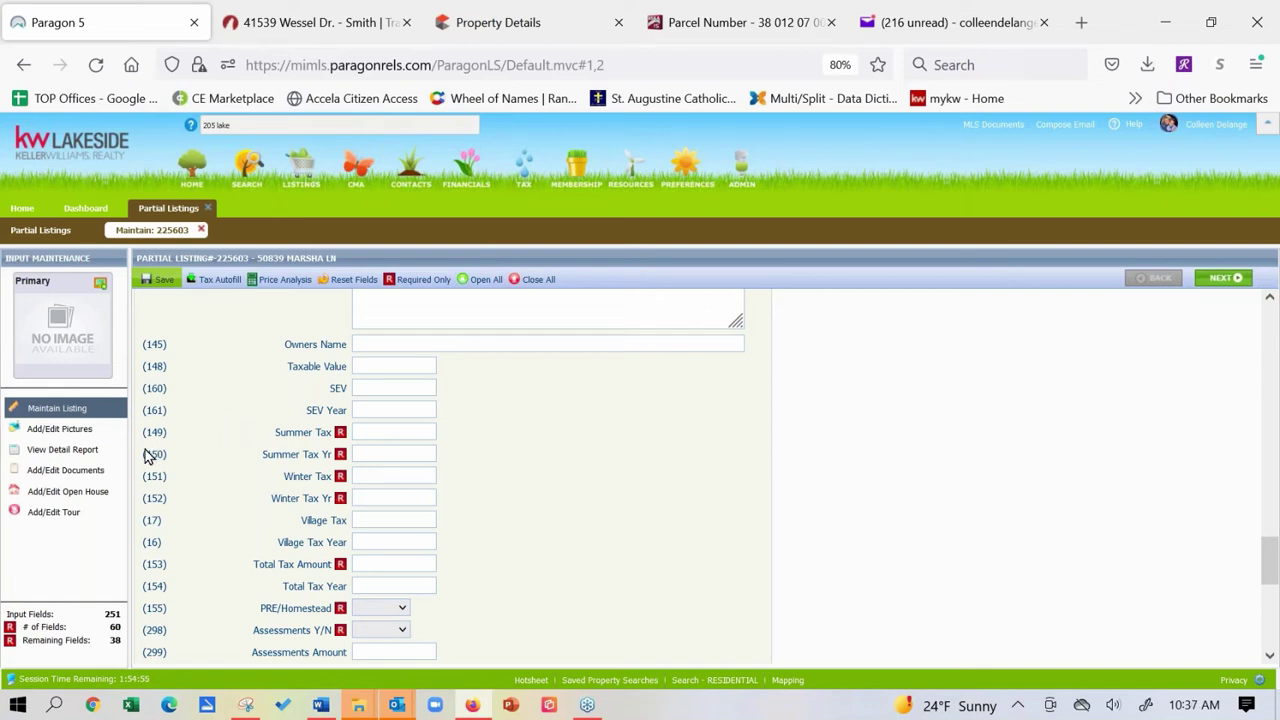
Open the Documents page for listing 225603, showing the Lead Paint and SD & LB PDFs.
{"action": "left_click", "coordinate": [60, 476]}
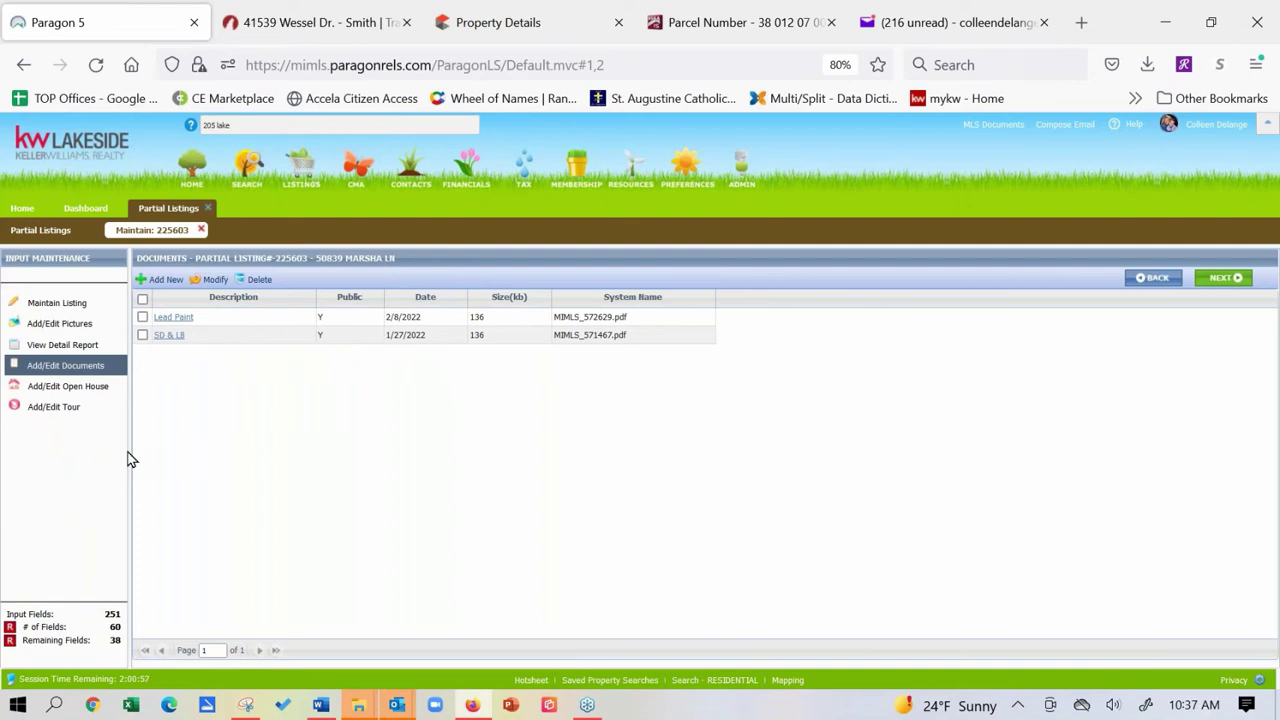
Upload Scan_20220305.pdf to listing 225603 as a document described as 'Seller Disclosure'.
{"action": "left_click", "coordinate": [157, 284]}
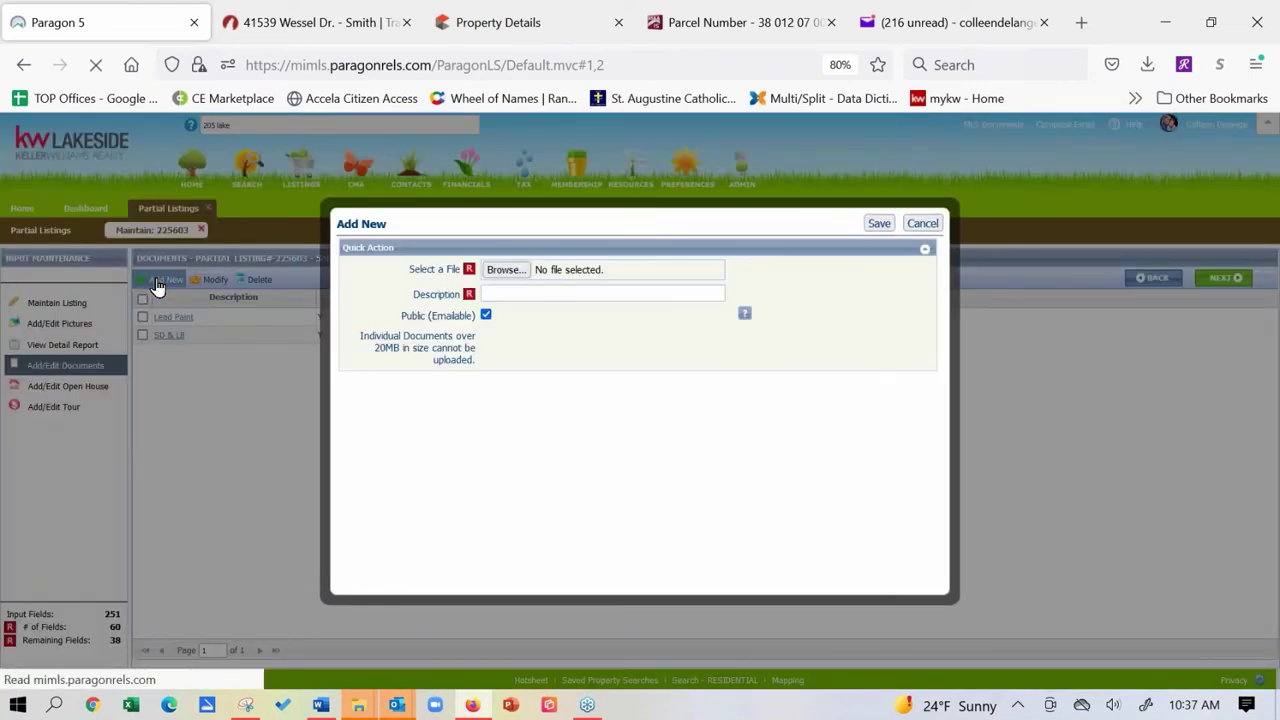
{"action": "left_click", "coordinate": [499, 292]}
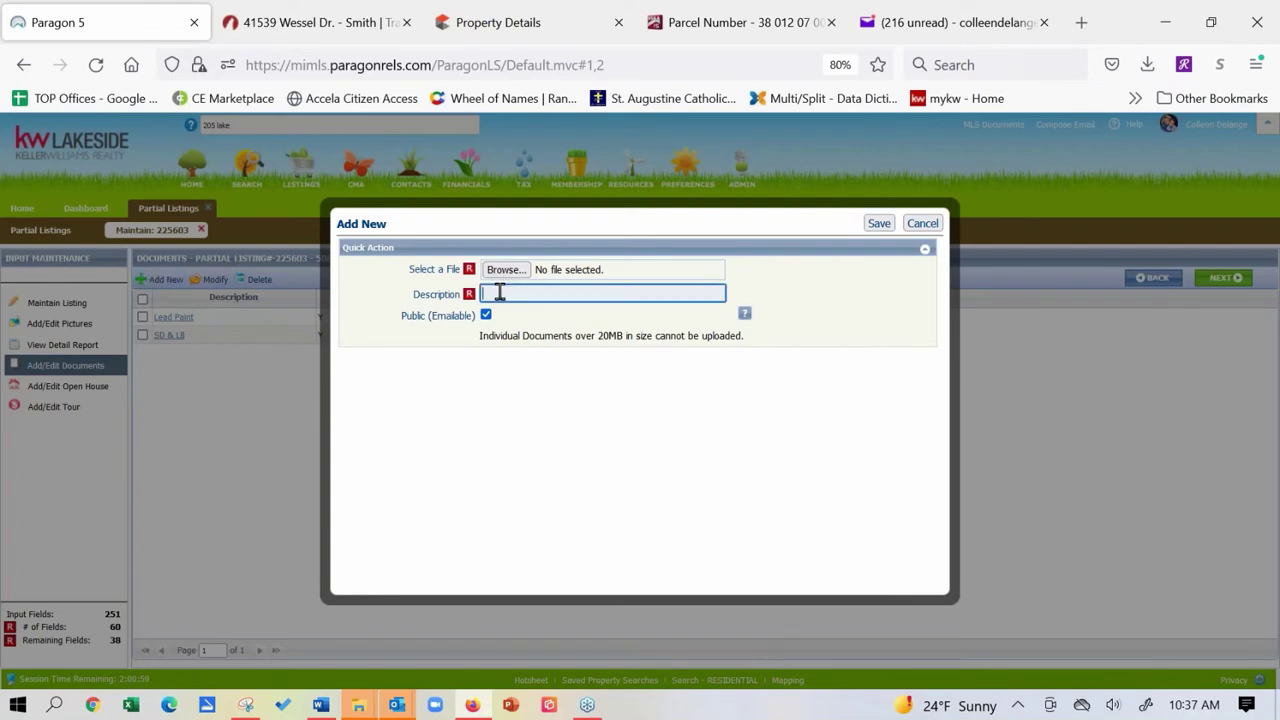
{"action": "type", "text": "Seller Disclosure"}
{"action": "left_click", "coordinate": [505, 269]}
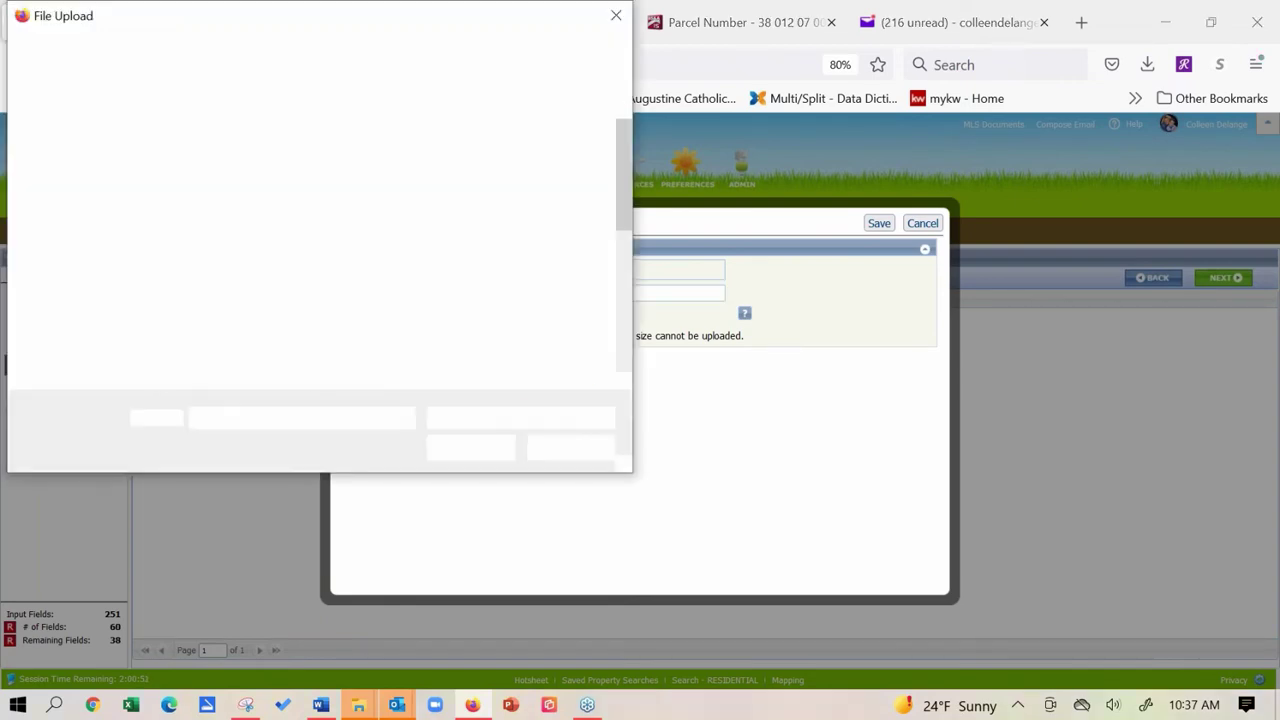
{"action": "left_click_drag", "start_coordinate": [622, 172], "coordinate": [625, 265]}
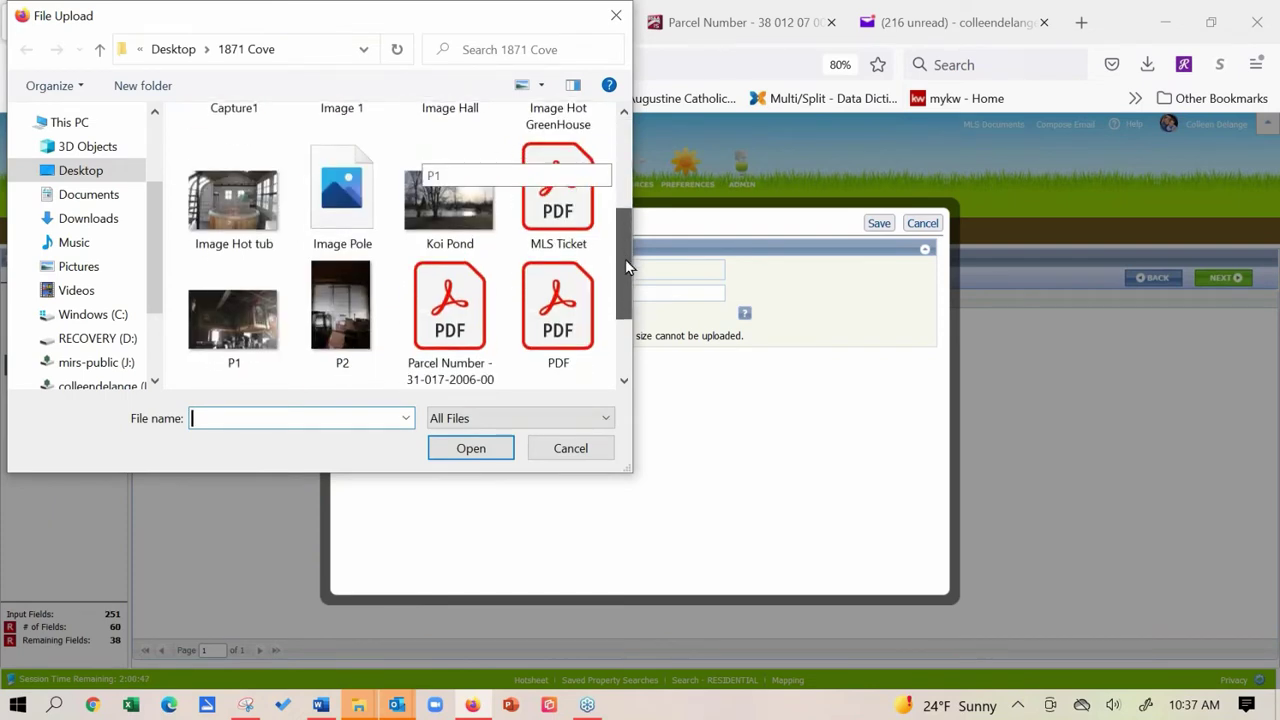
{"action": "left_click_drag", "start_coordinate": [625, 259], "coordinate": [627, 275]}
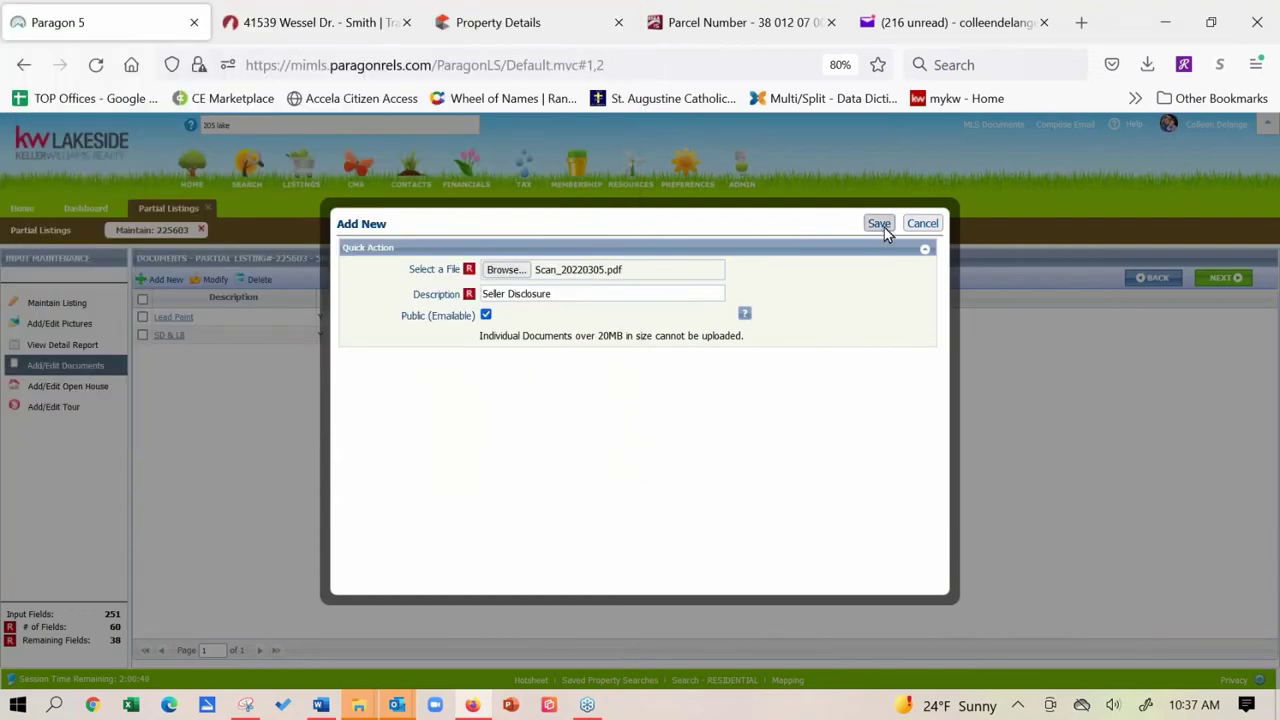
{"action": "left_click", "coordinate": [879, 224]}
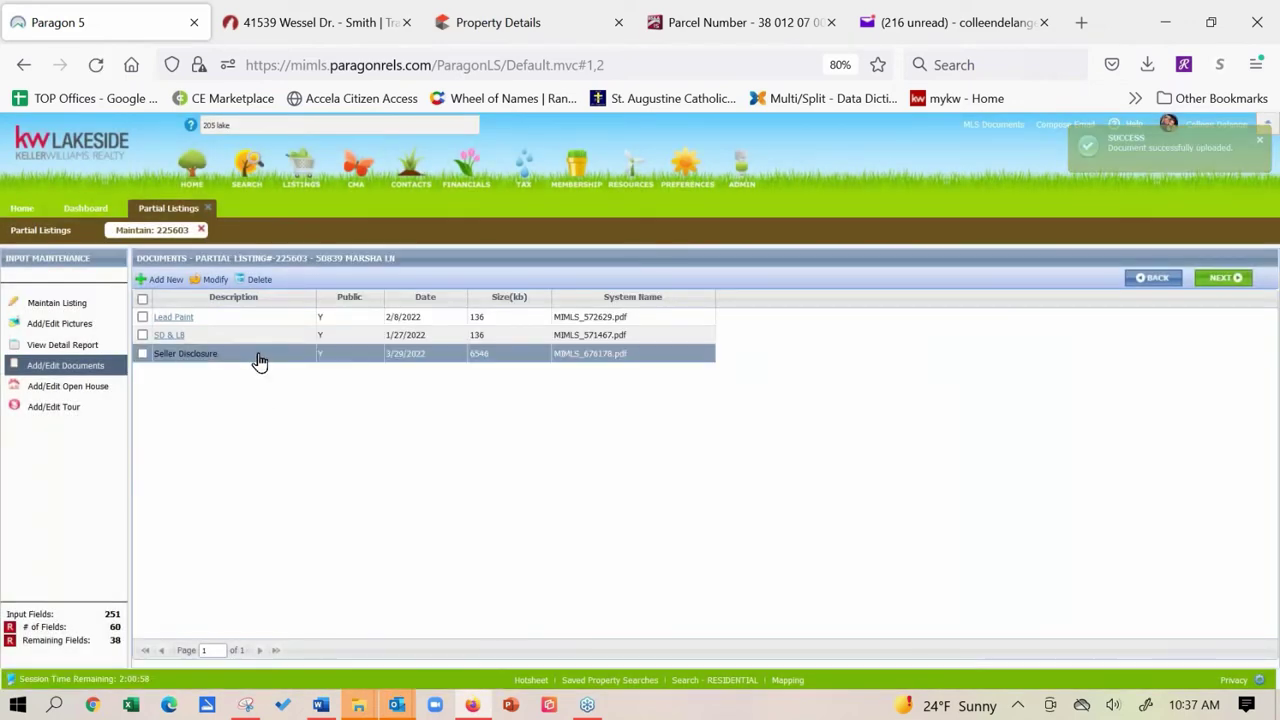
Review the SD & LB PDF and return to the documents list.
{"action": "left_click", "coordinate": [160, 339]}
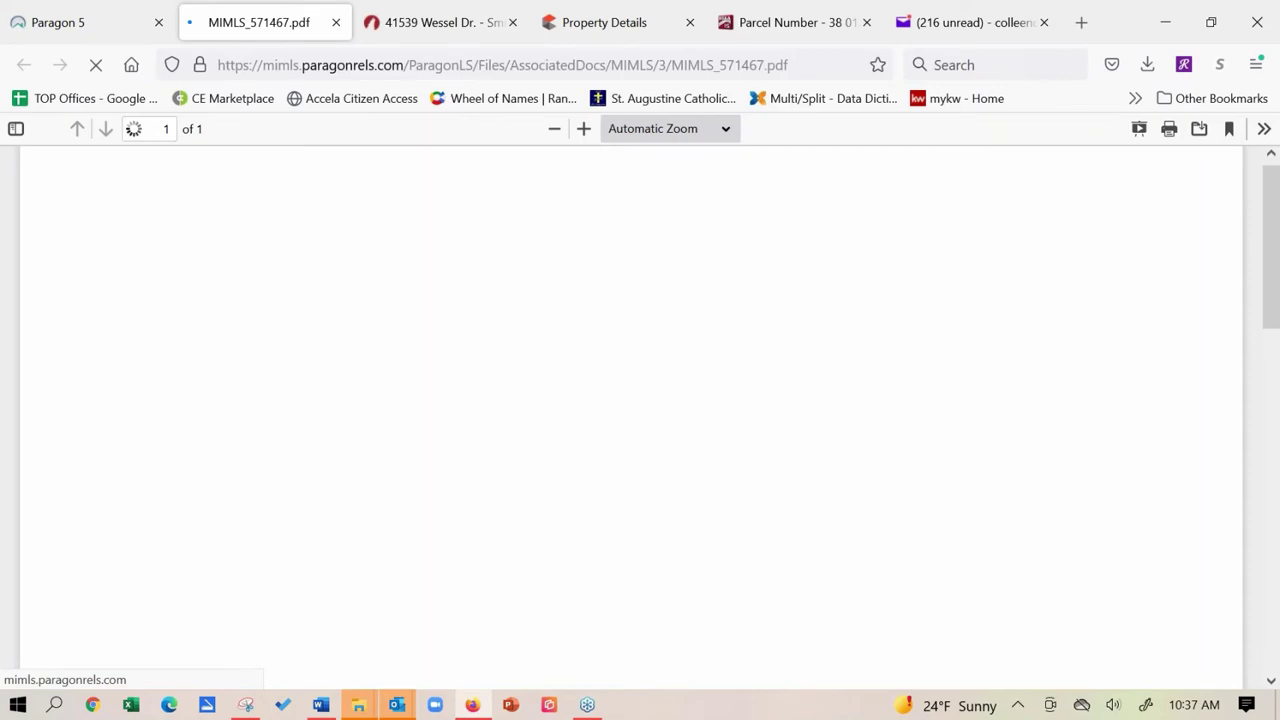
{"action": "scroll", "coordinate": [277, 583], "scroll_direction": "down", "scroll_amount": 10}
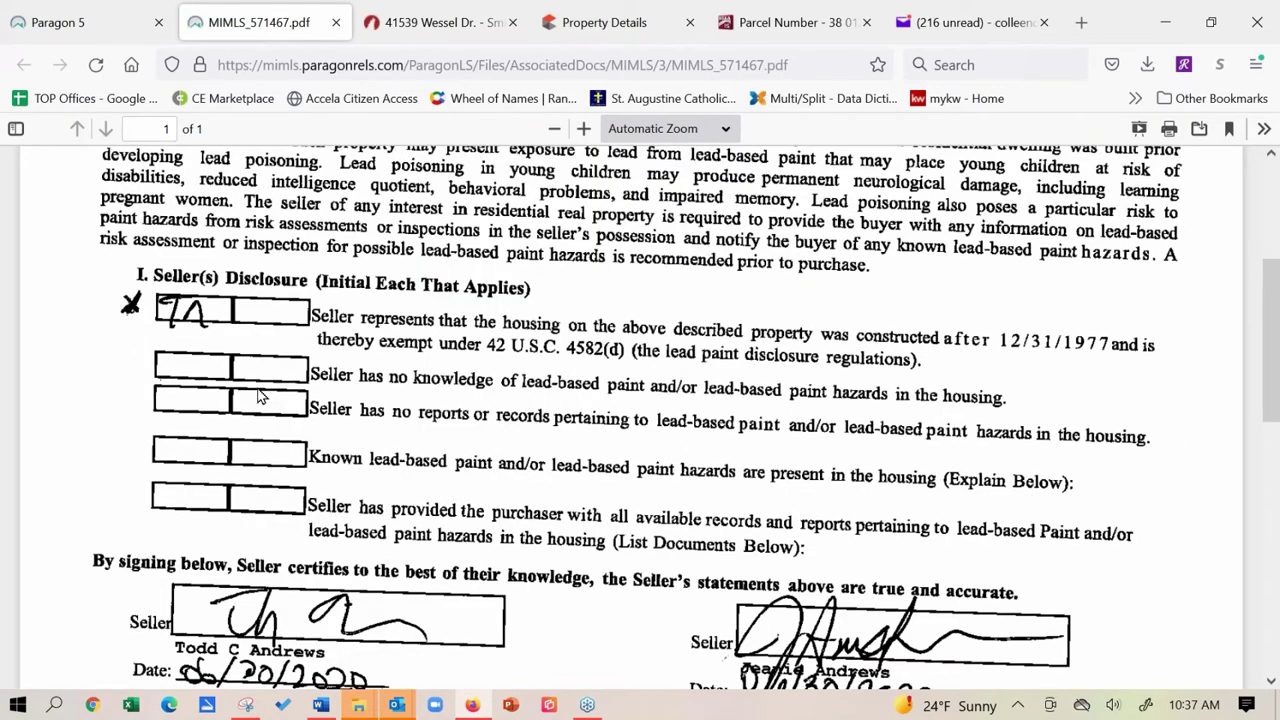
{"action": "scroll", "coordinate": [277, 583], "scroll_direction": "up", "scroll_amount": 10}
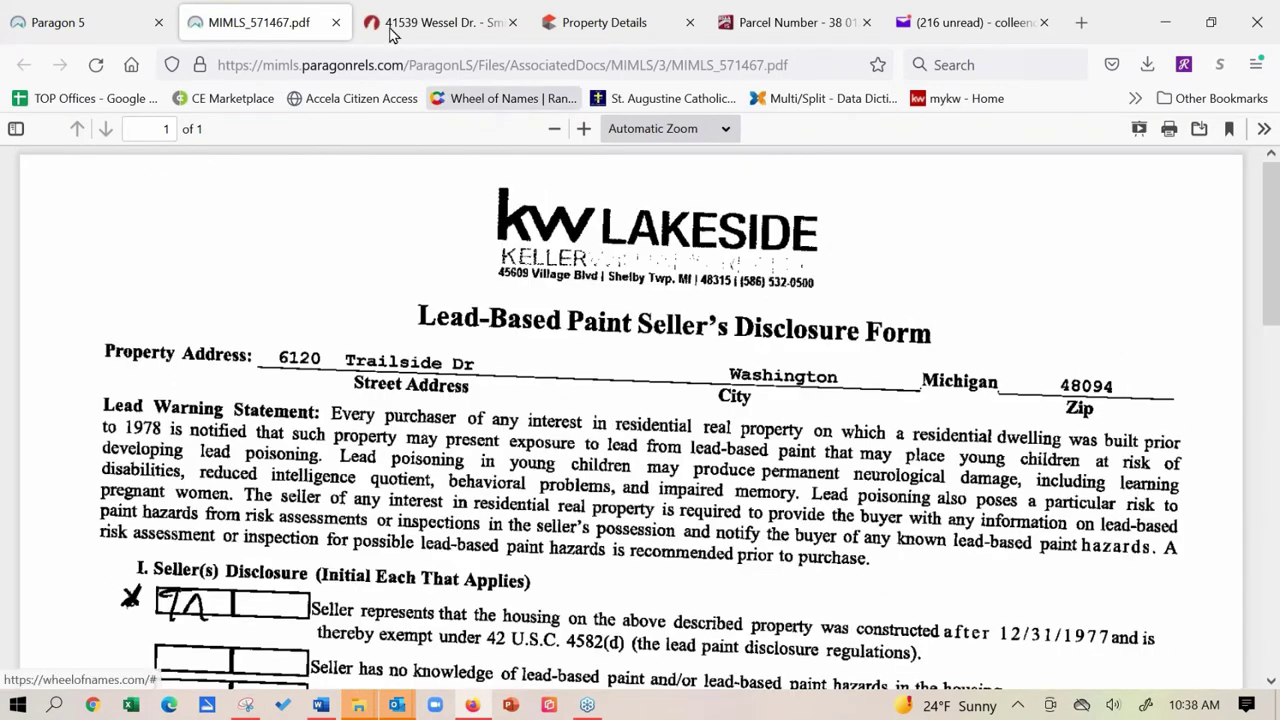
{"action": "left_click", "coordinate": [336, 22]}
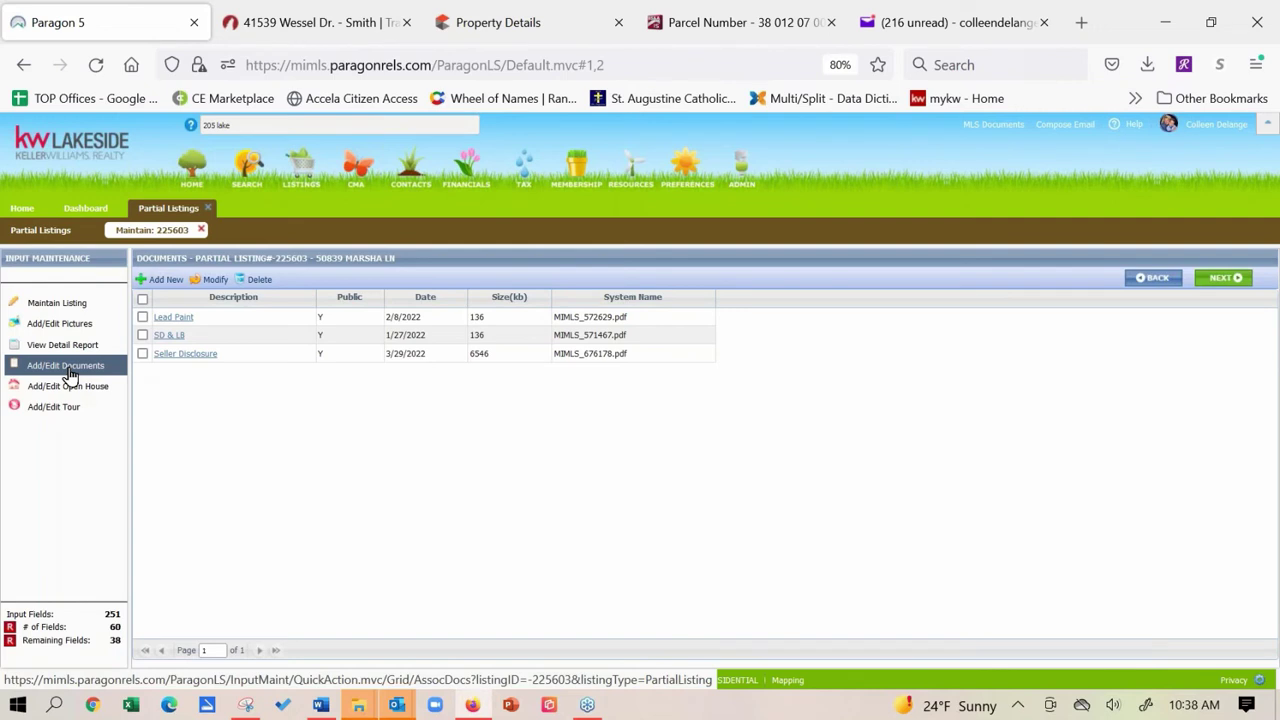
Permanently delete the Seller Disclosure document from listing 225603.
{"action": "left_click", "coordinate": [142, 354]}
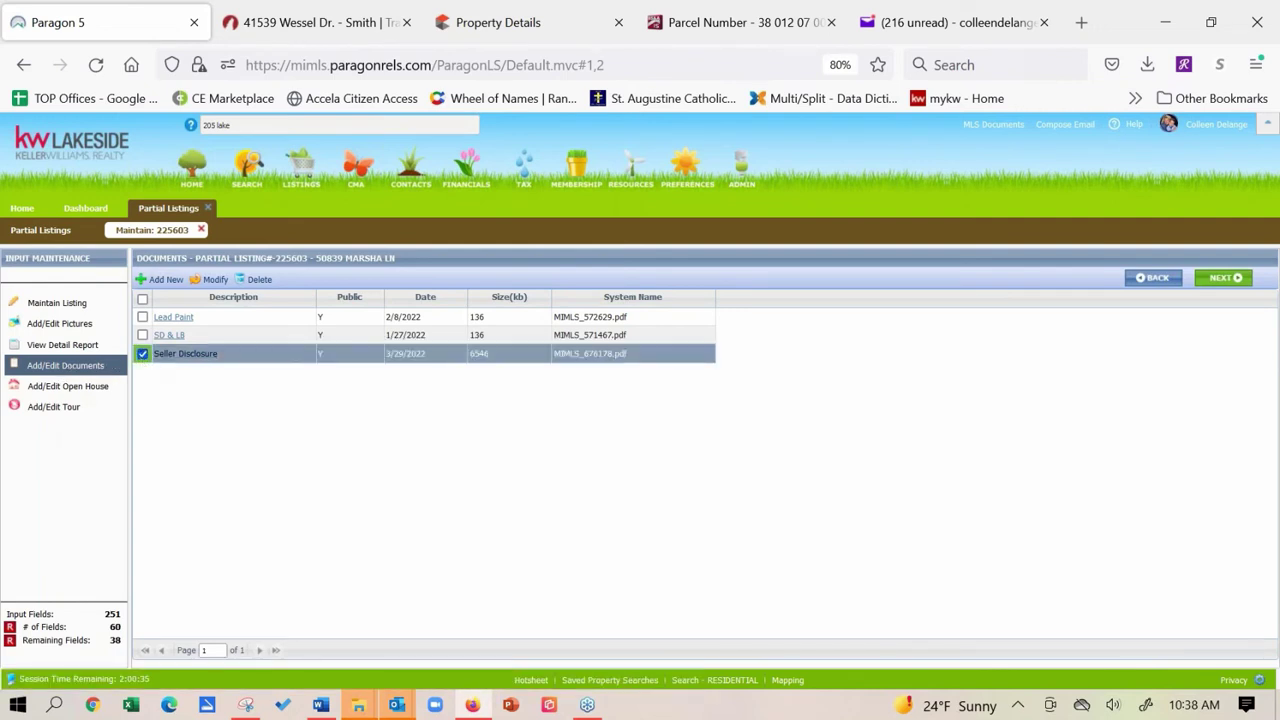
{"action": "left_click", "coordinate": [256, 280]}
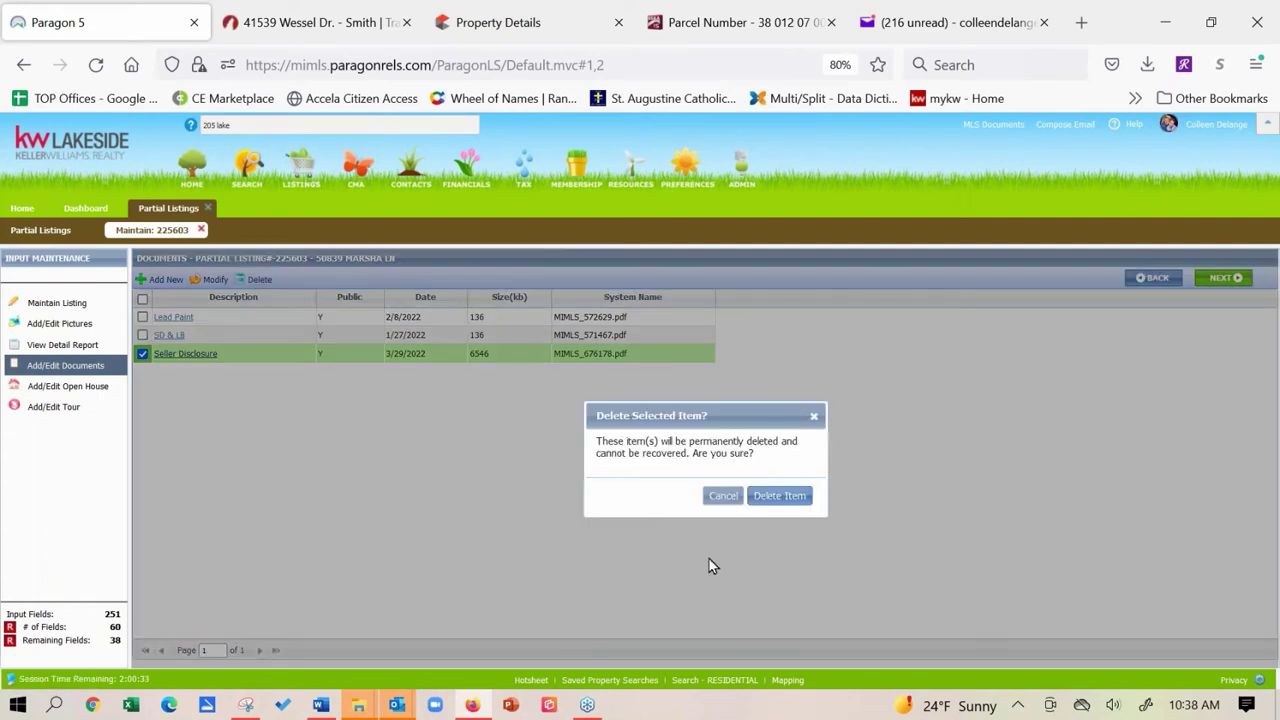
{"action": "left_click", "coordinate": [782, 496]}
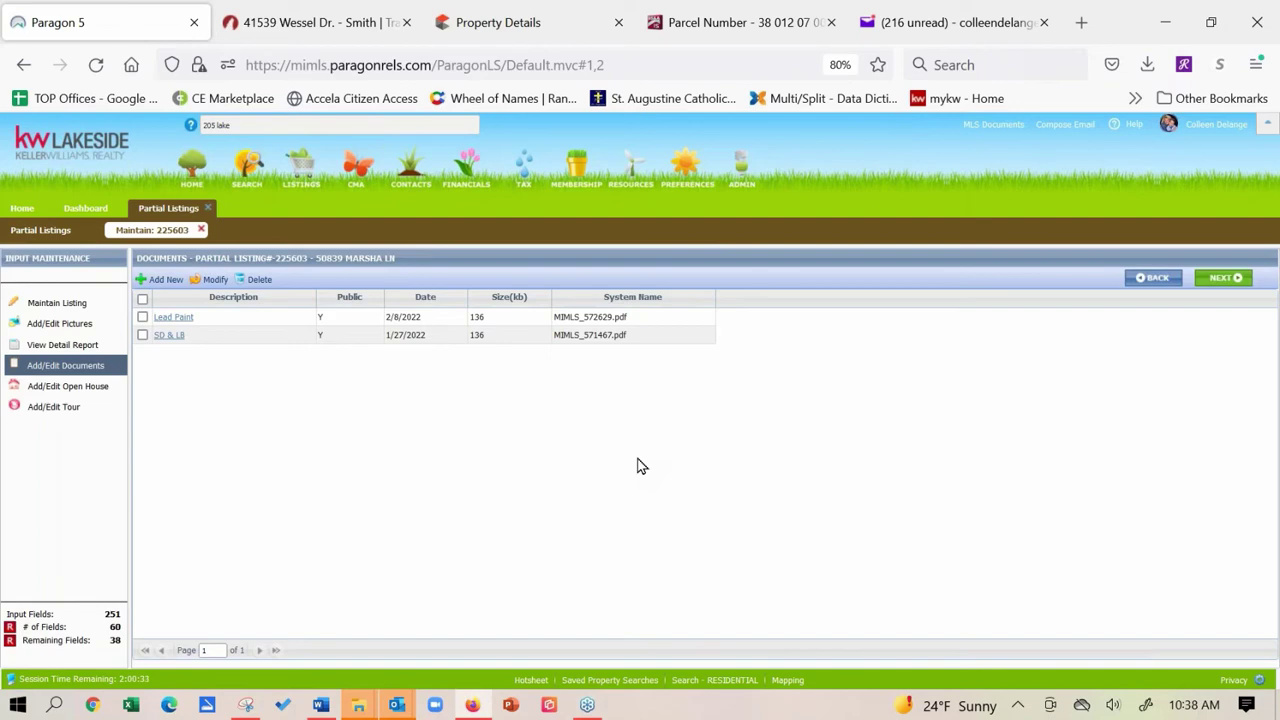
Close the partial listing and start a blank Residential listing from the Home page's Add Listing menu.
{"action": "left_click", "coordinate": [207, 208]}
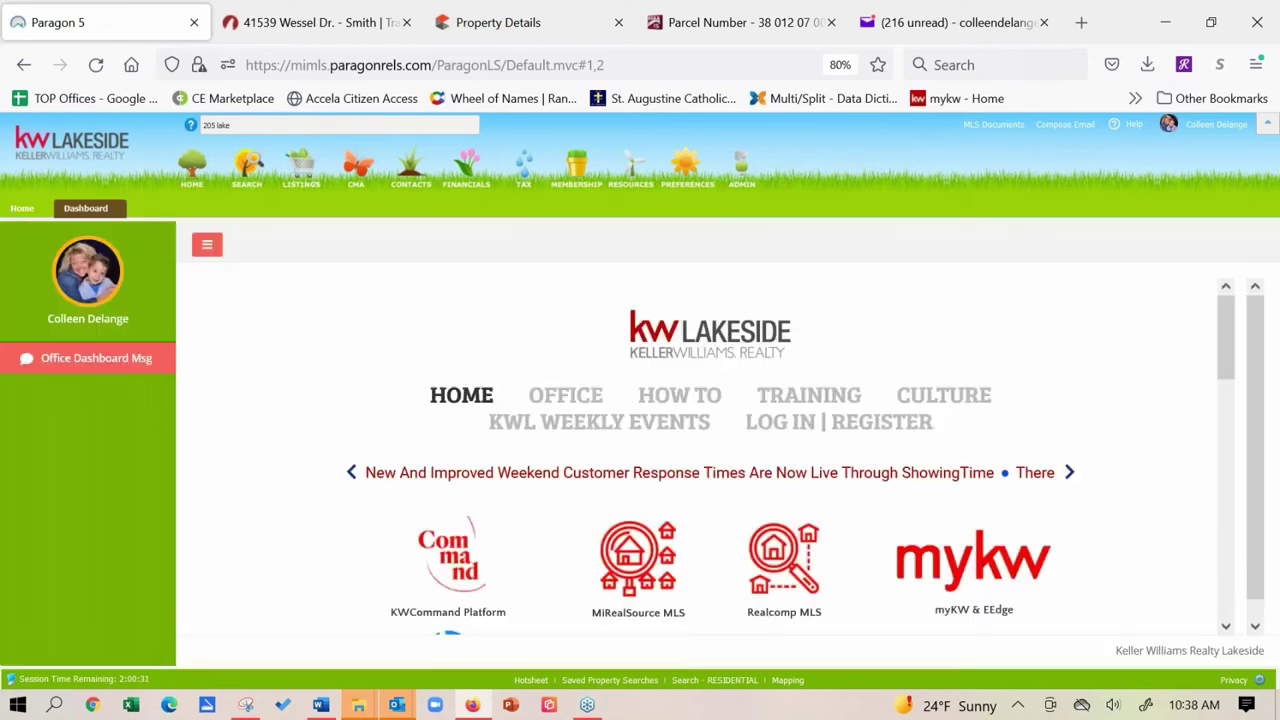
{"action": "left_click", "coordinate": [18, 210]}
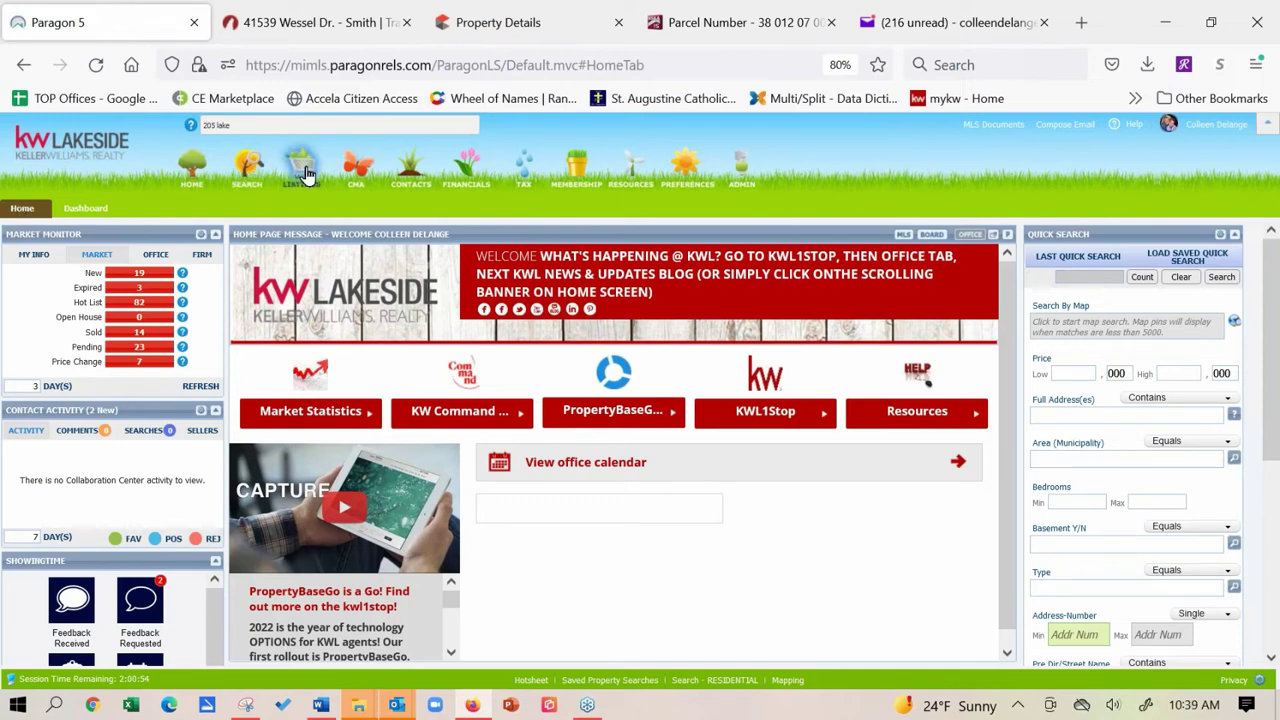
{"action": "mouse_move", "coordinate": [306, 174]}
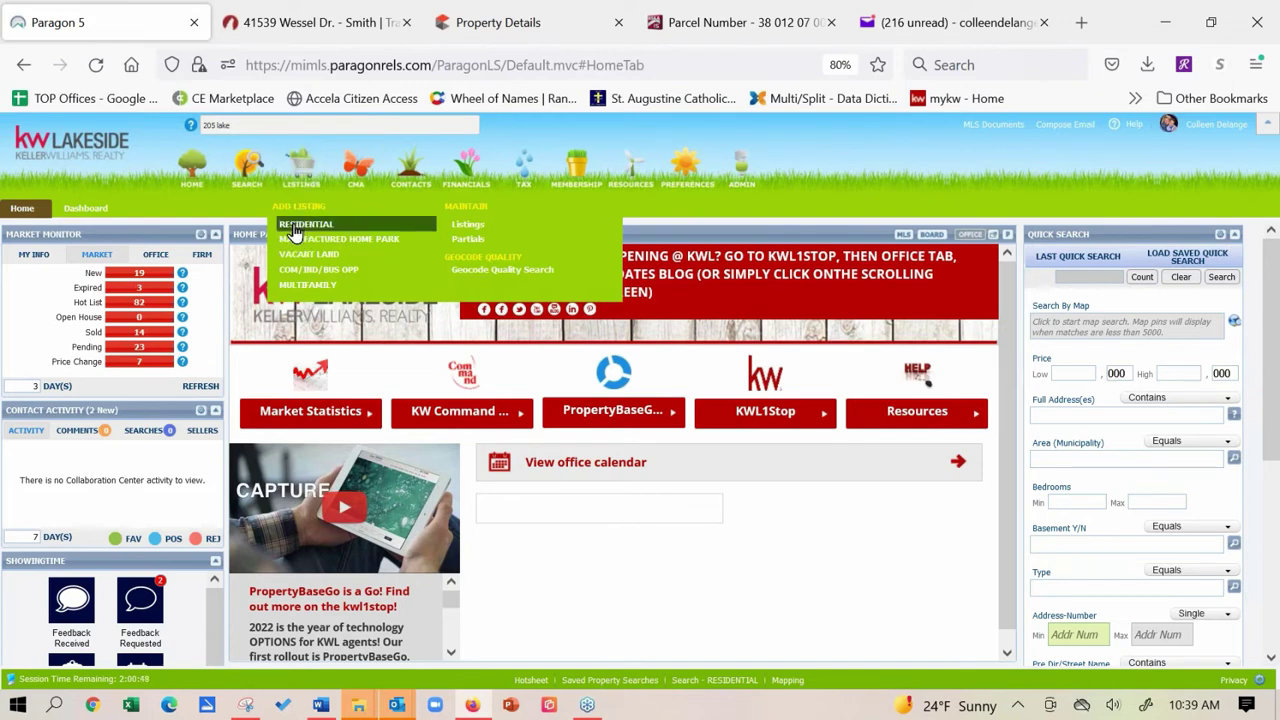
{"action": "left_click", "coordinate": [293, 226]}
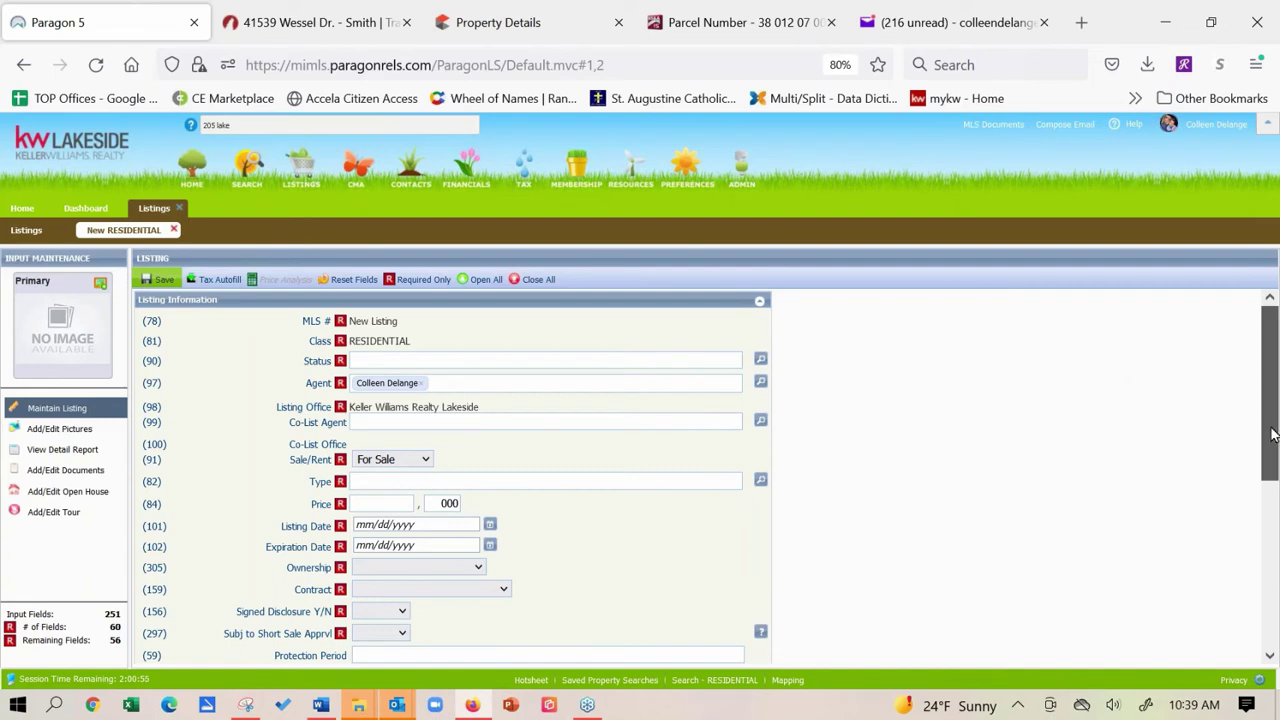
Look over the blank residential form, then bring up Tax Autofill's Michigan county list.
{"action": "left_click_drag", "start_coordinate": [1272, 433], "coordinate": [1273, 560]}
{"action": "left_click", "coordinate": [759, 480]}
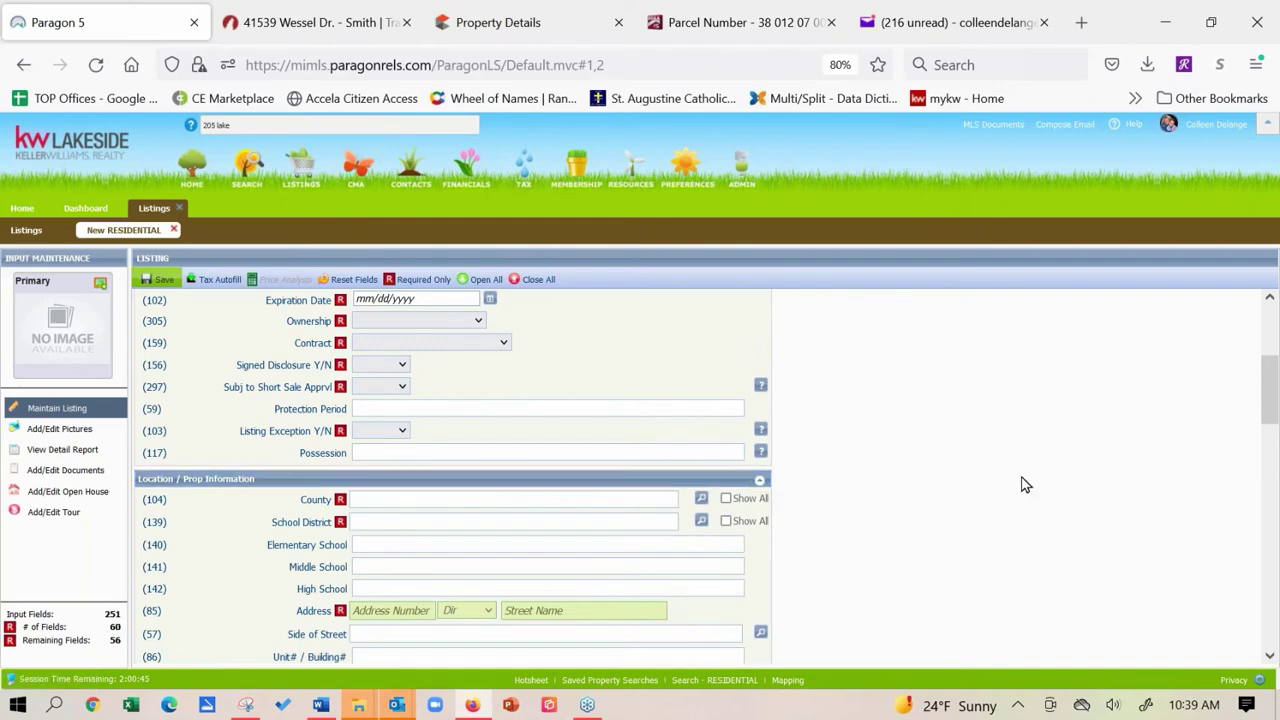
{"action": "left_click_drag", "start_coordinate": [1272, 433], "coordinate": [1273, 558]}
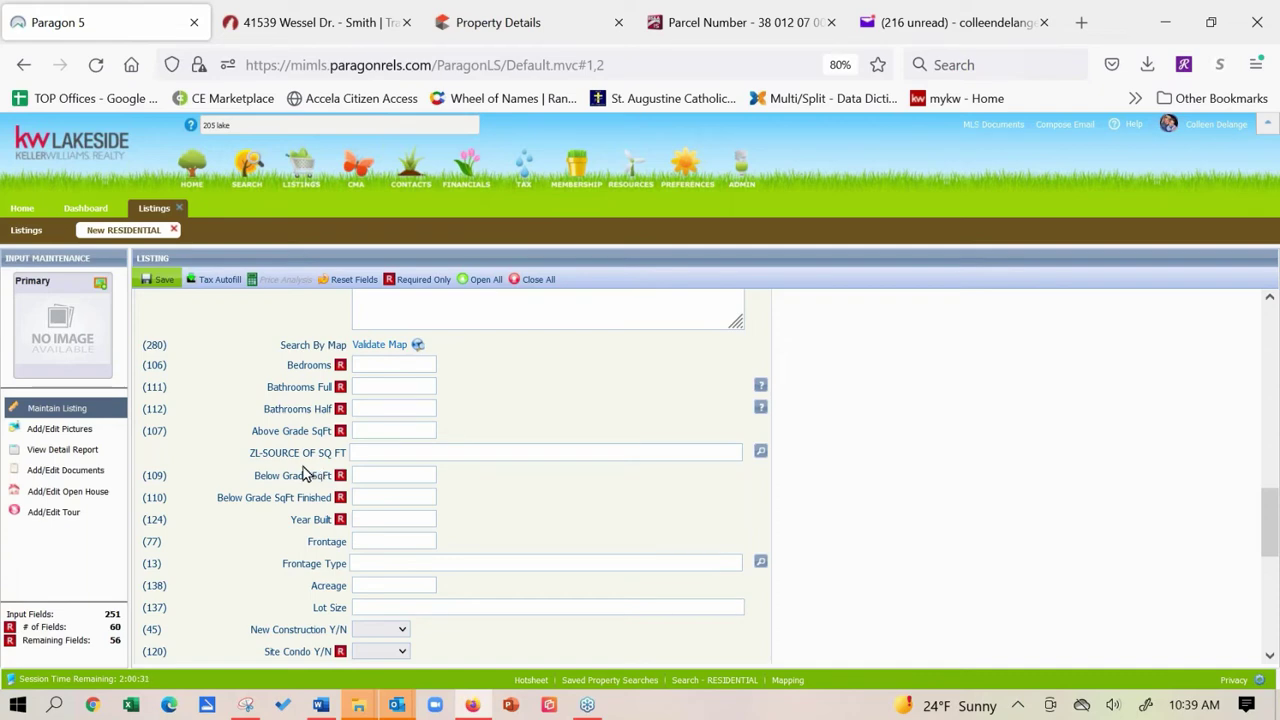
{"action": "left_click_drag", "start_coordinate": [1273, 516], "coordinate": [1258, 307]}
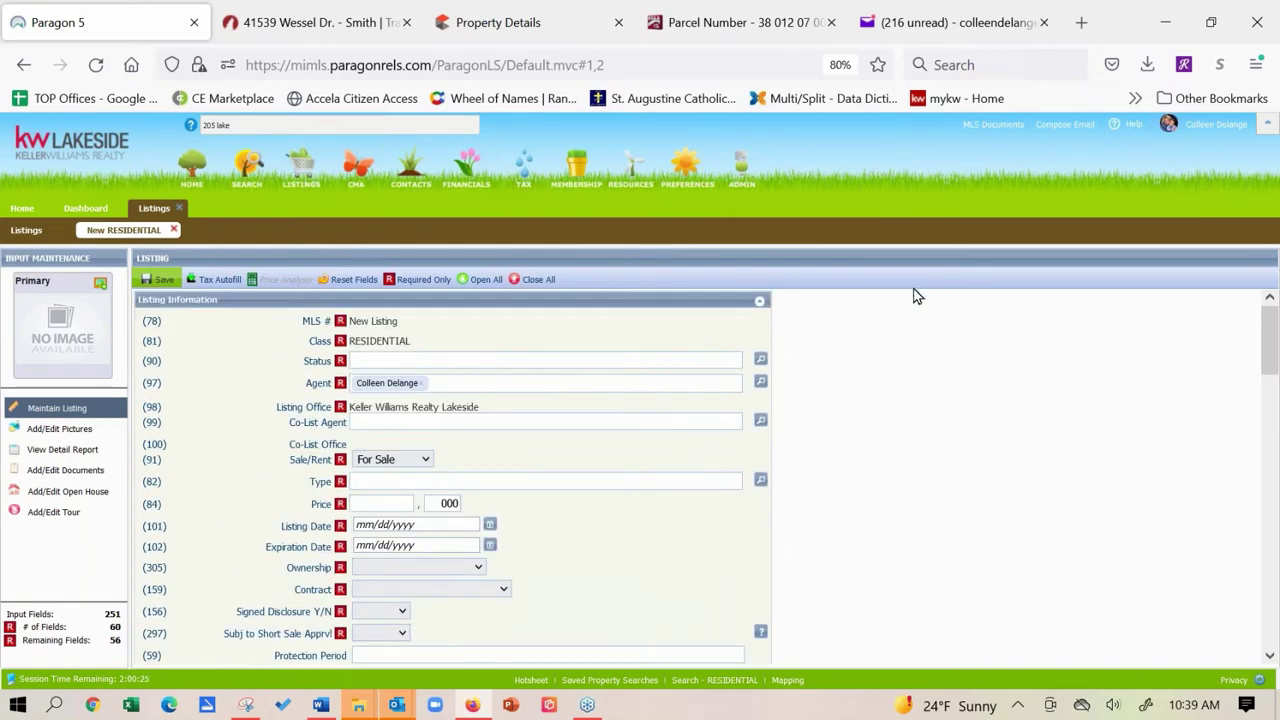
{"action": "left_click", "coordinate": [215, 284]}
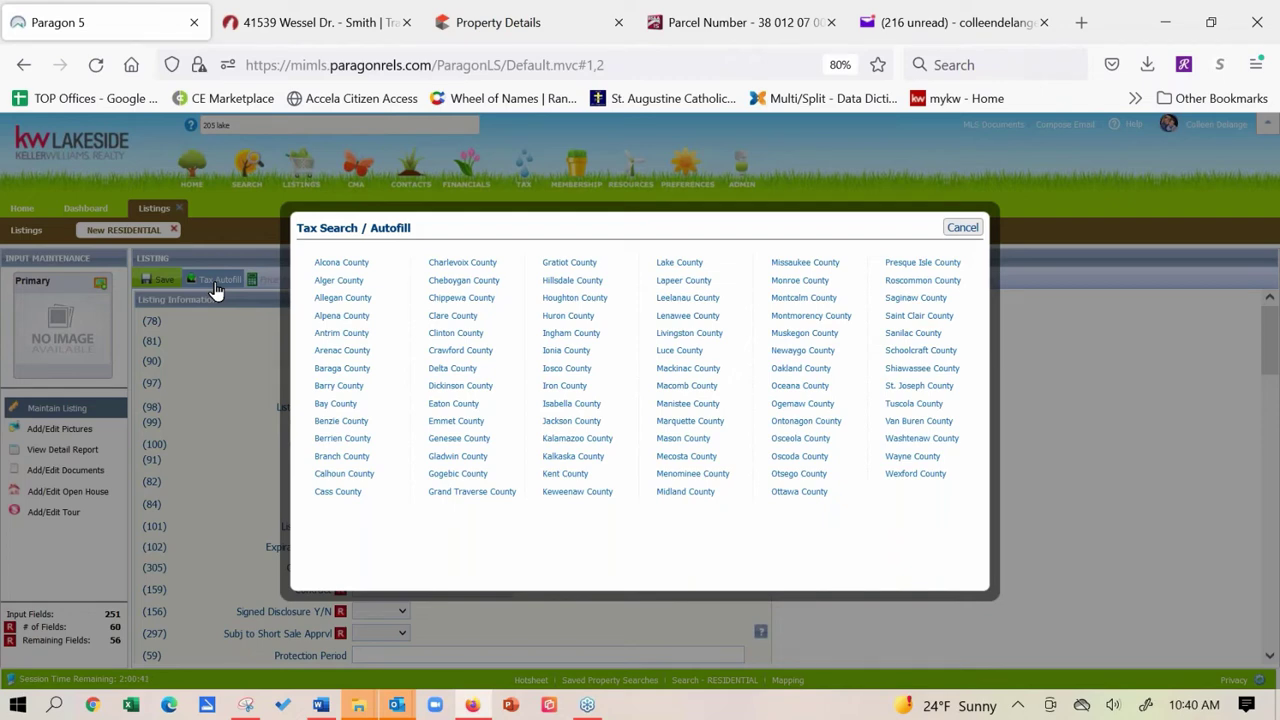
{"action": "left_click", "coordinate": [693, 393]}
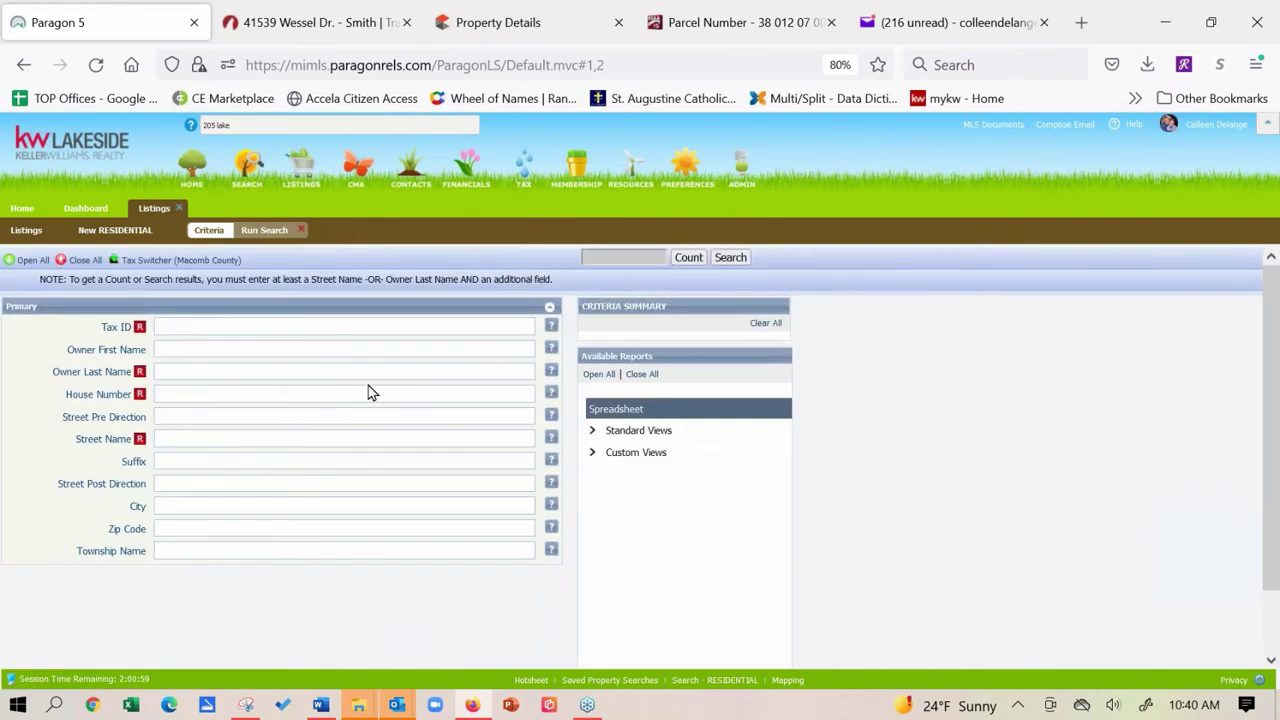
{"action": "left_click", "coordinate": [246, 394]}
{"action": "left_click", "coordinate": [206, 442]}
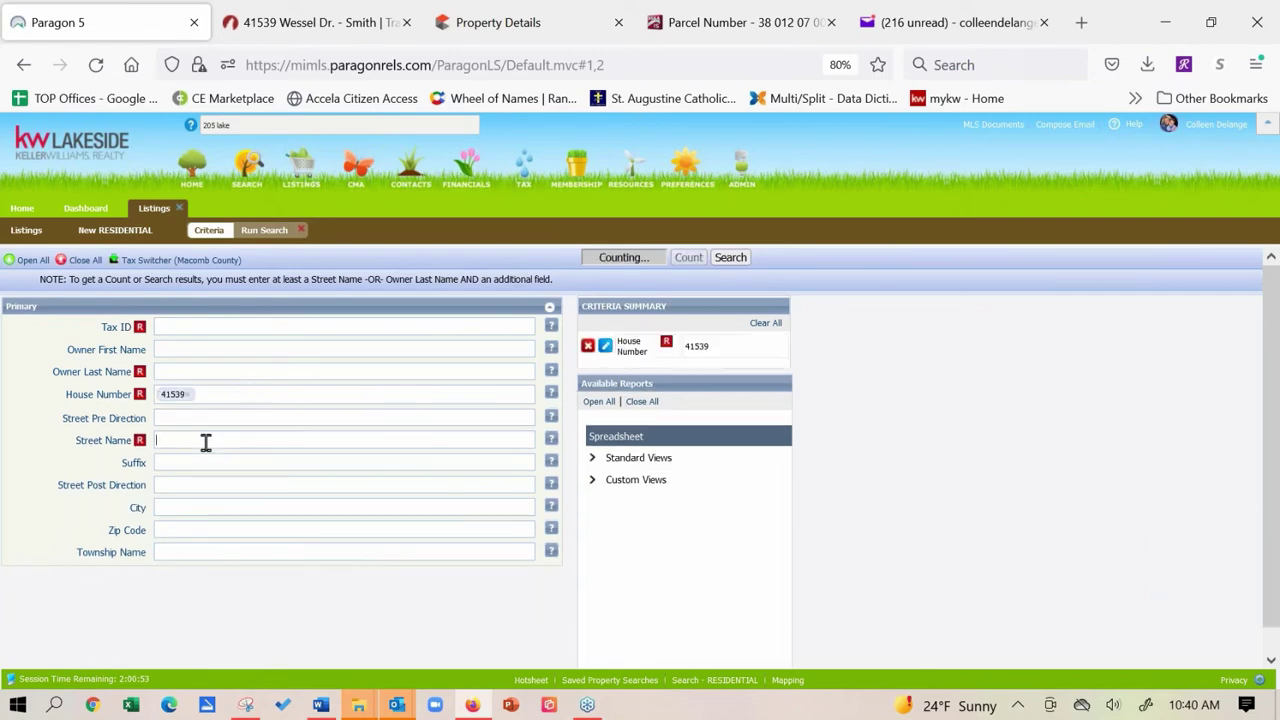
{"action": "left_click", "coordinate": [744, 258]}
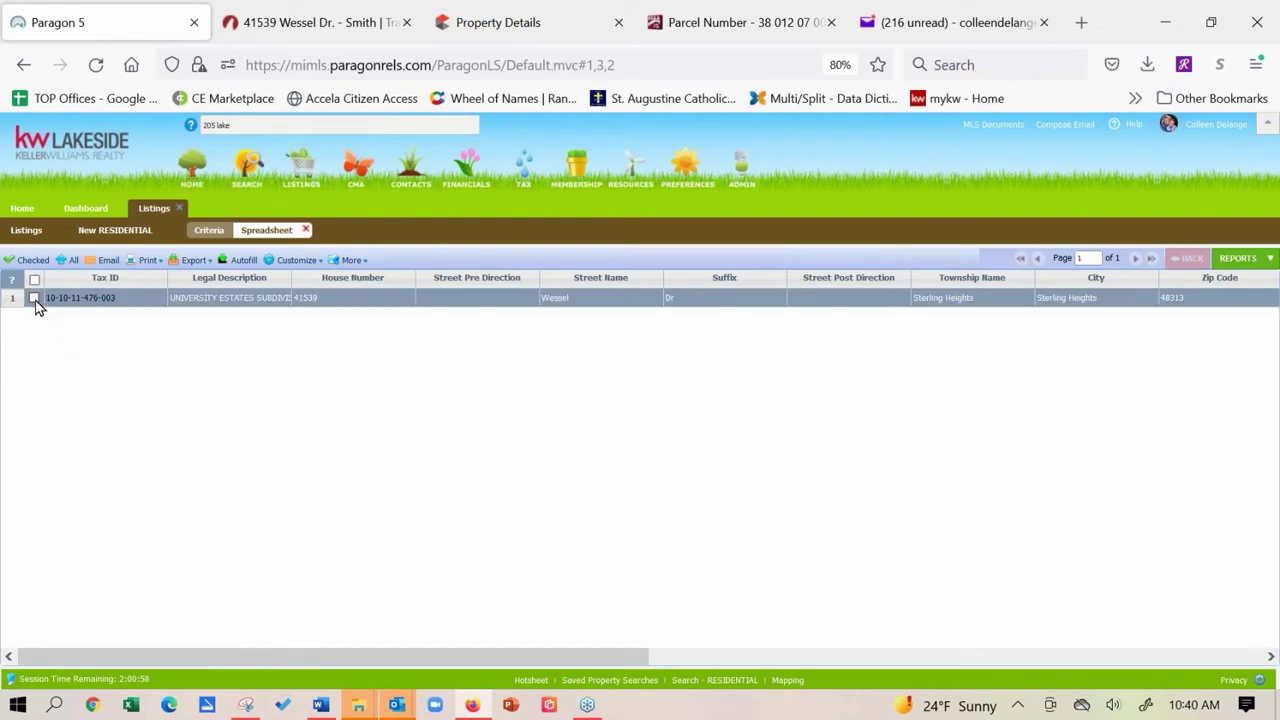
{"action": "left_click", "coordinate": [34, 299]}
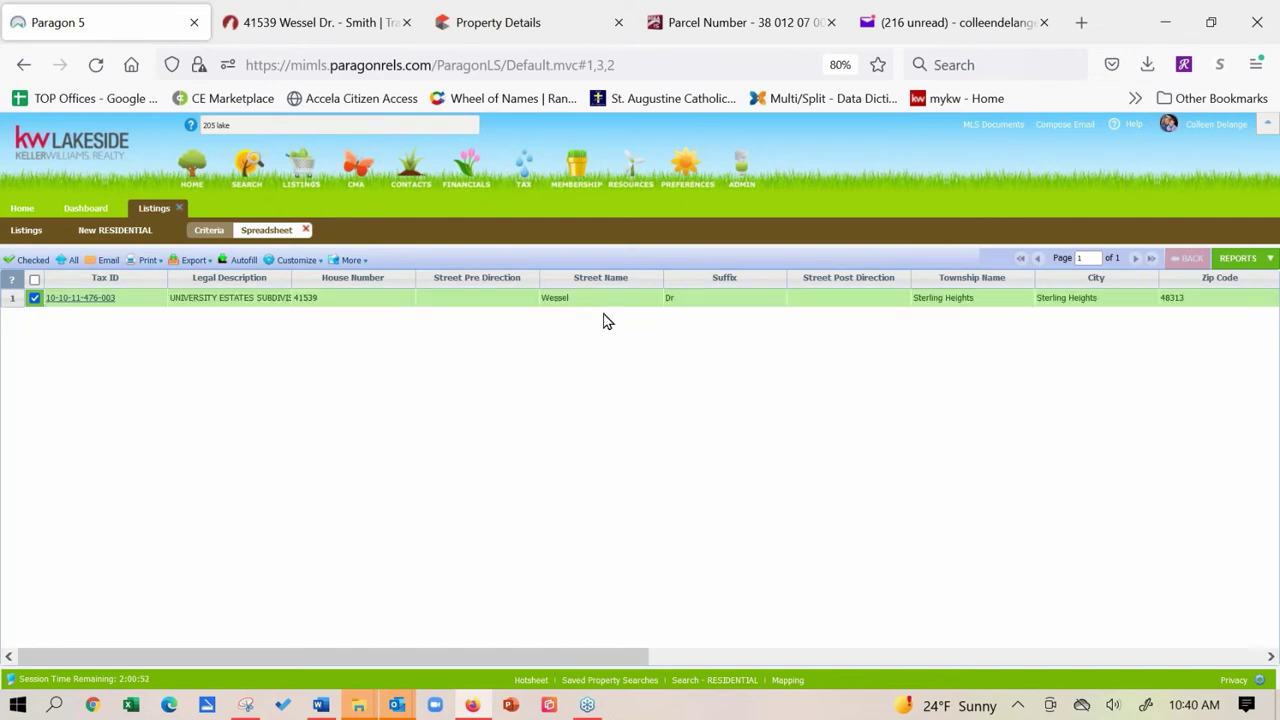
Autofill a new residential listing from the record, leaving W Tax and W Tax Yr excluded.
{"action": "left_click", "coordinate": [243, 262]}
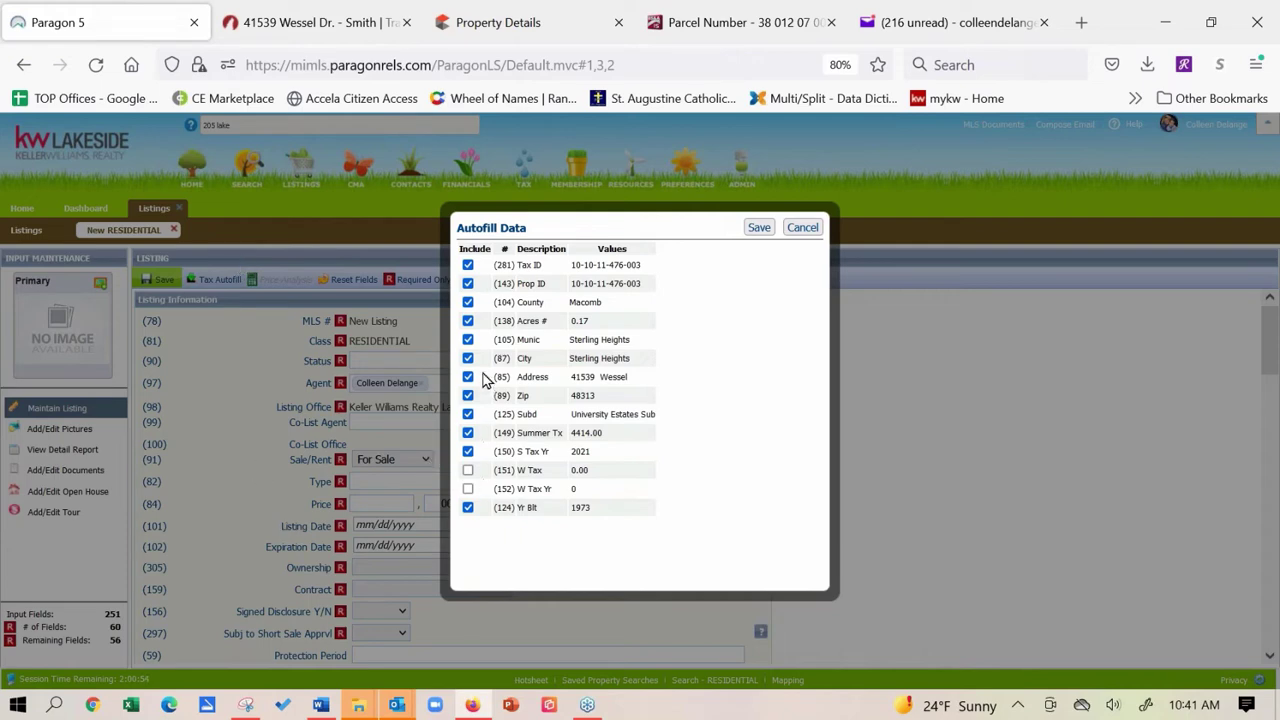
{"action": "left_click", "coordinate": [468, 472]}
{"action": "left_click", "coordinate": [470, 490]}
{"action": "left_click", "coordinate": [468, 489]}
{"action": "left_click", "coordinate": [468, 471]}
Save the autofill data and check the filled address, city, zip and subdivision fields.
{"action": "left_click", "coordinate": [759, 230]}
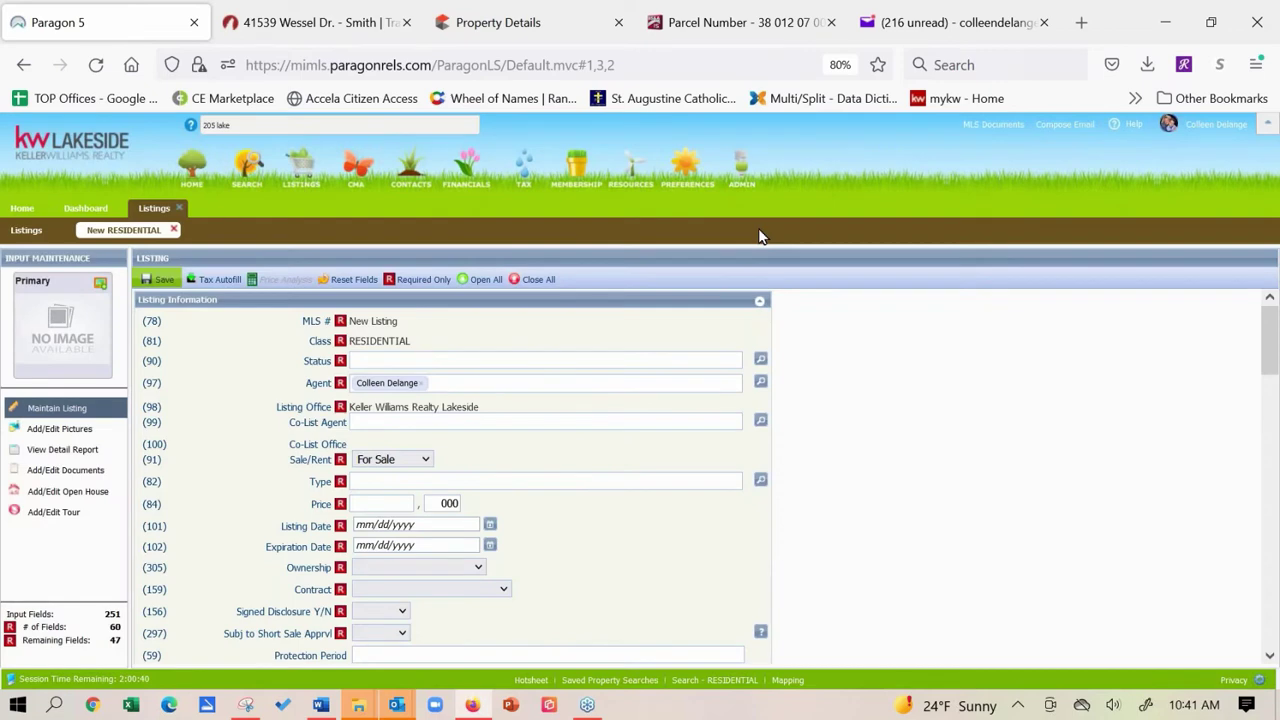
{"action": "scroll", "coordinate": [297, 523], "scroll_direction": "down", "scroll_amount": 10}
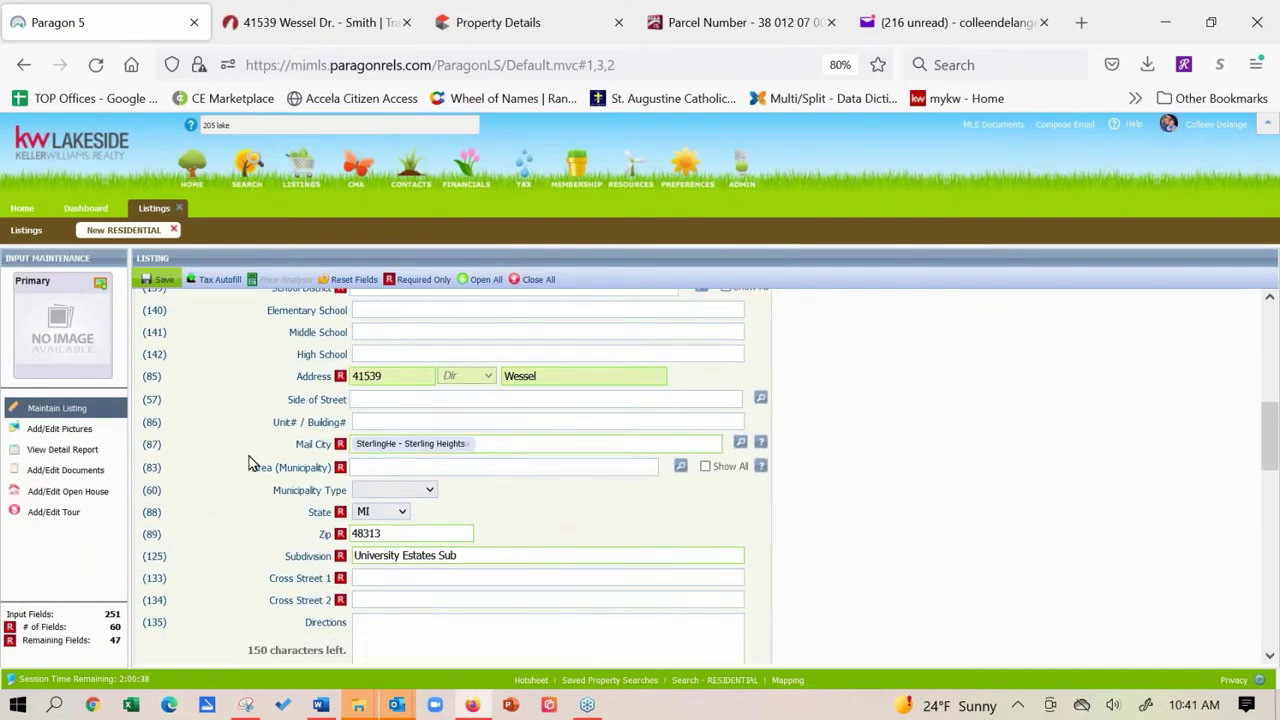
{"action": "scroll", "coordinate": [252, 568], "scroll_direction": "up", "scroll_amount": 1}
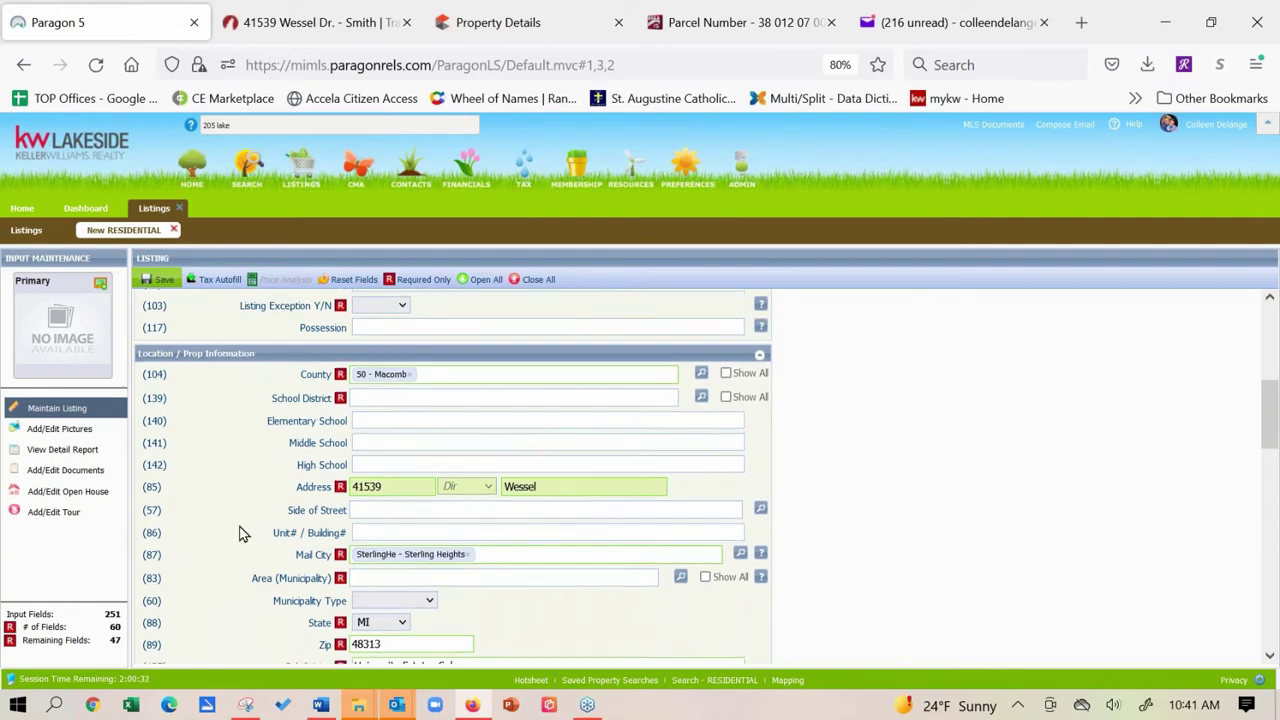
{"action": "scroll", "coordinate": [250, 434], "scroll_direction": "down", "scroll_amount": 3}
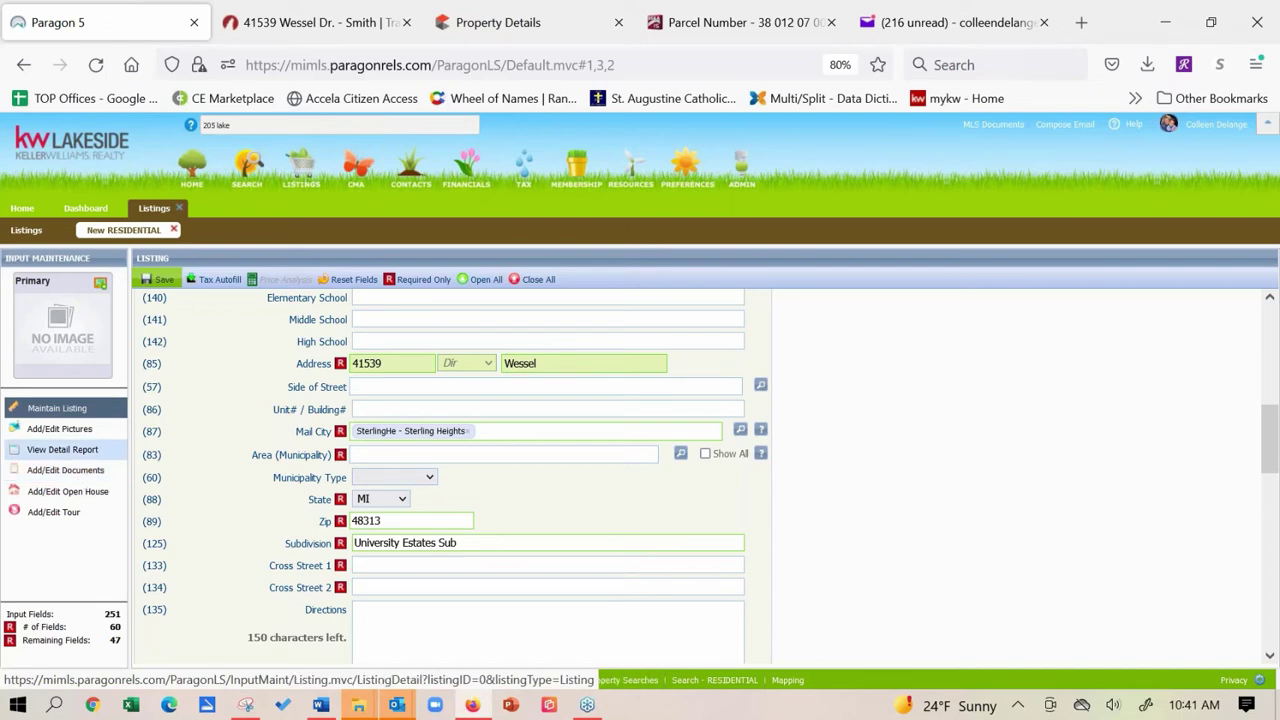
{"action": "left_click", "coordinate": [500, 22]}
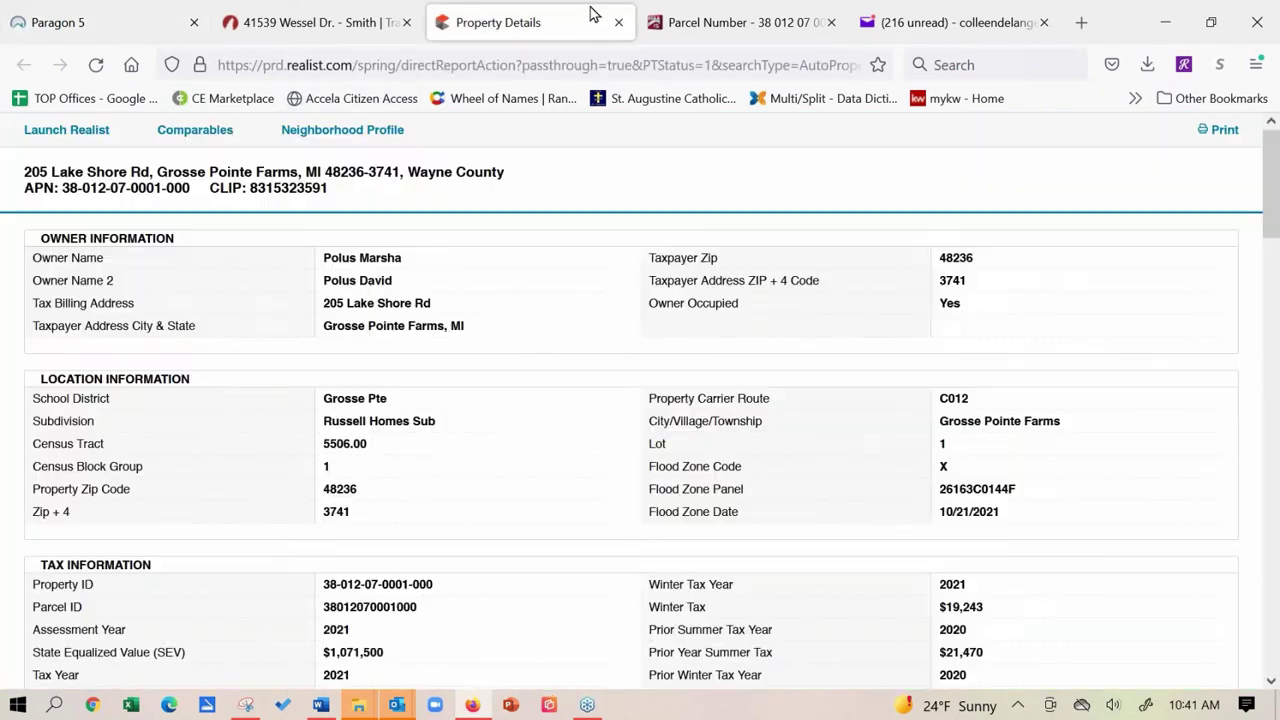
{"action": "left_click", "coordinate": [690, 28]}
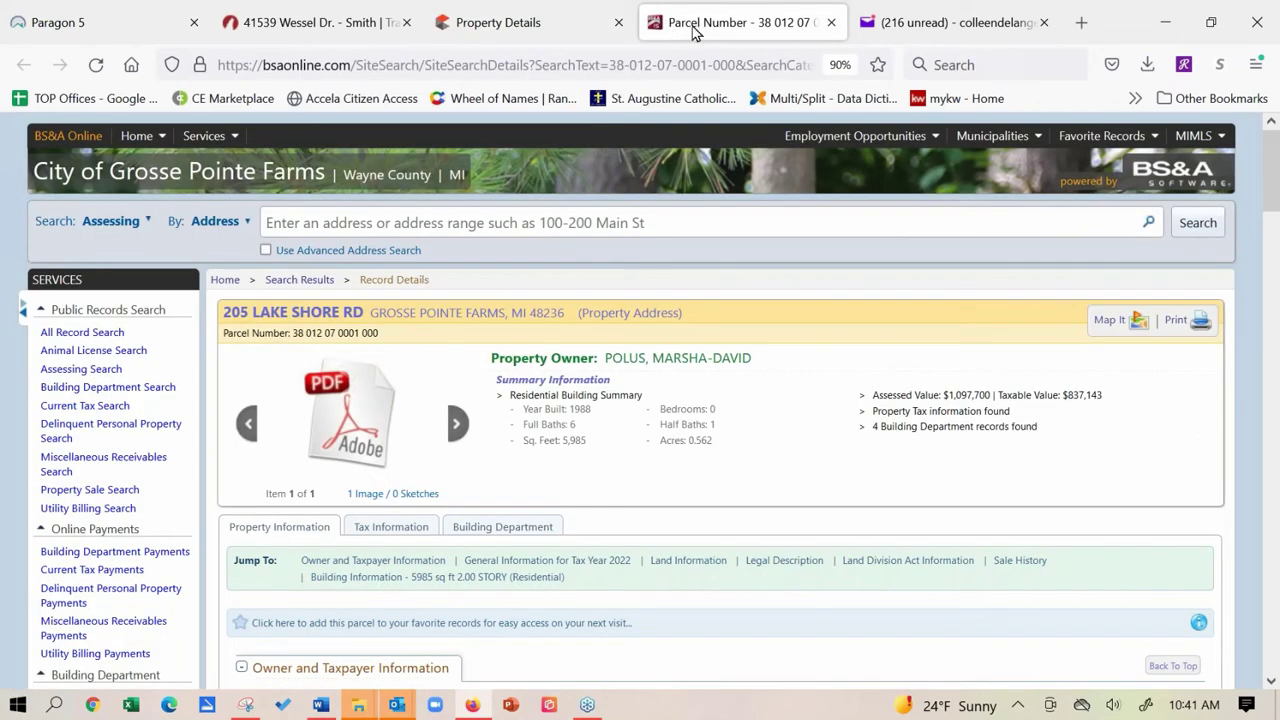
{"action": "left_click", "coordinate": [568, 30]}
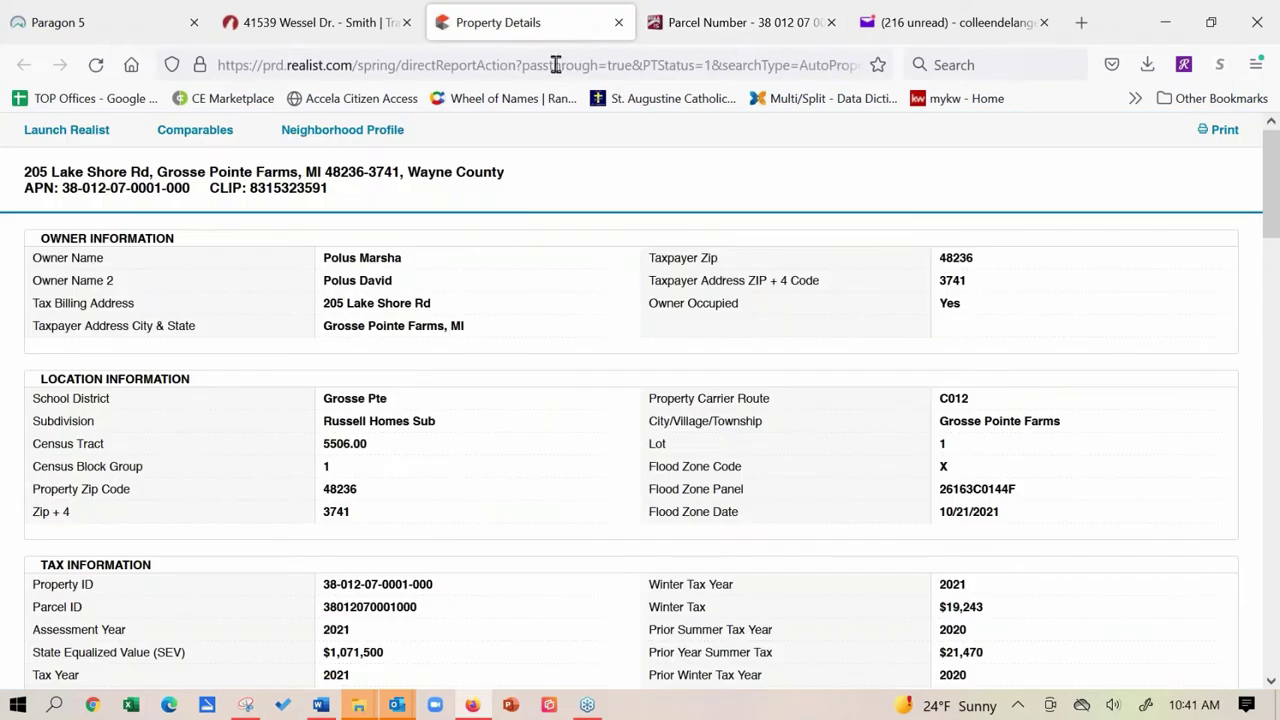
{"action": "left_click", "coordinate": [88, 20]}
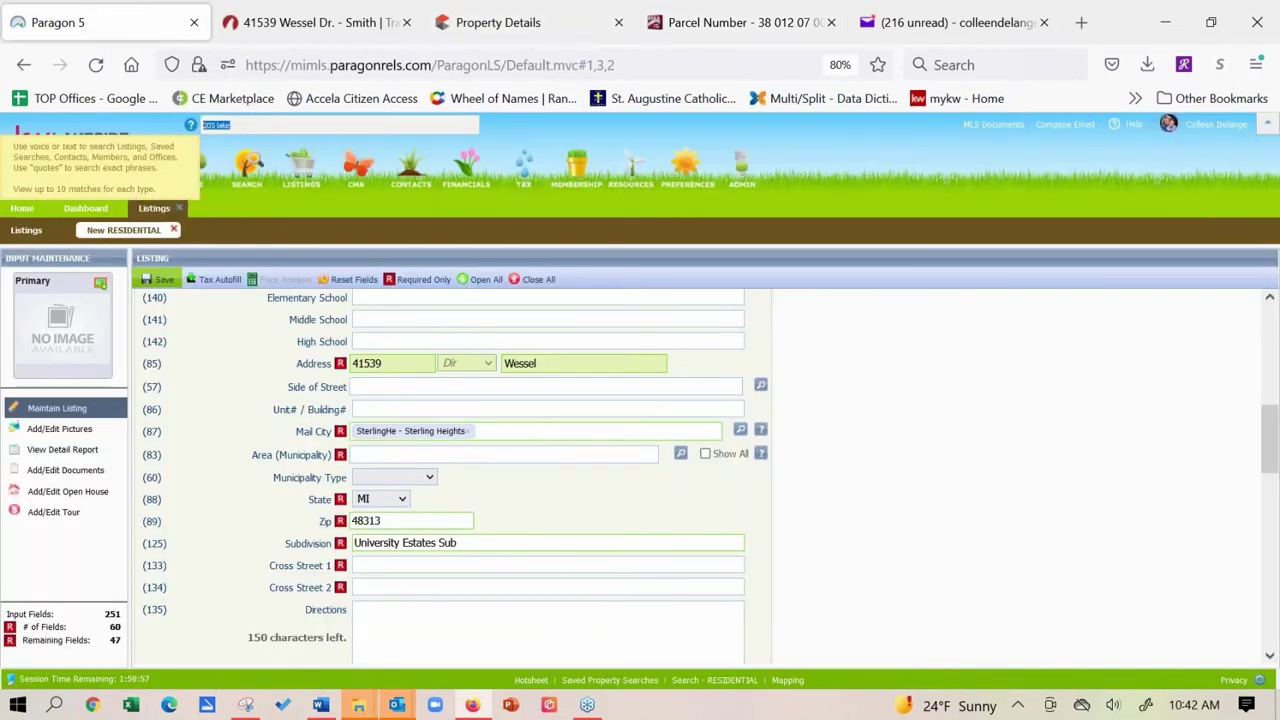
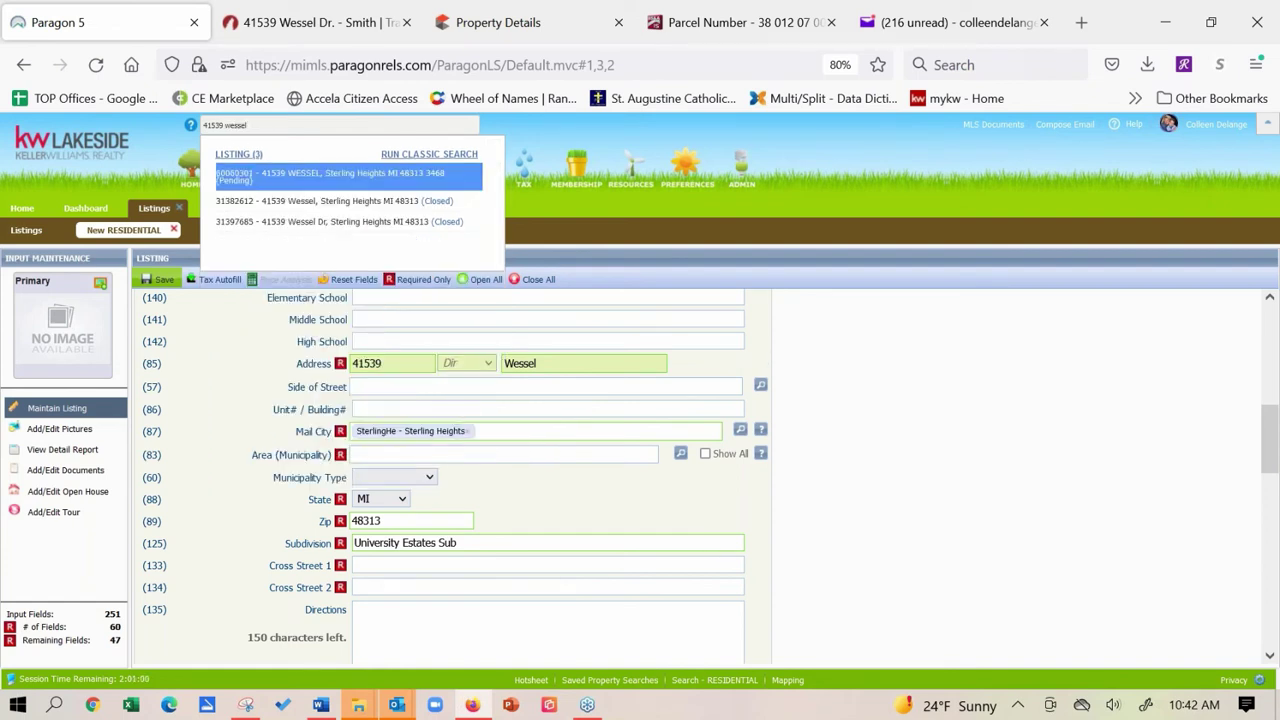
{"action": "left_click", "coordinate": [320, 190]}
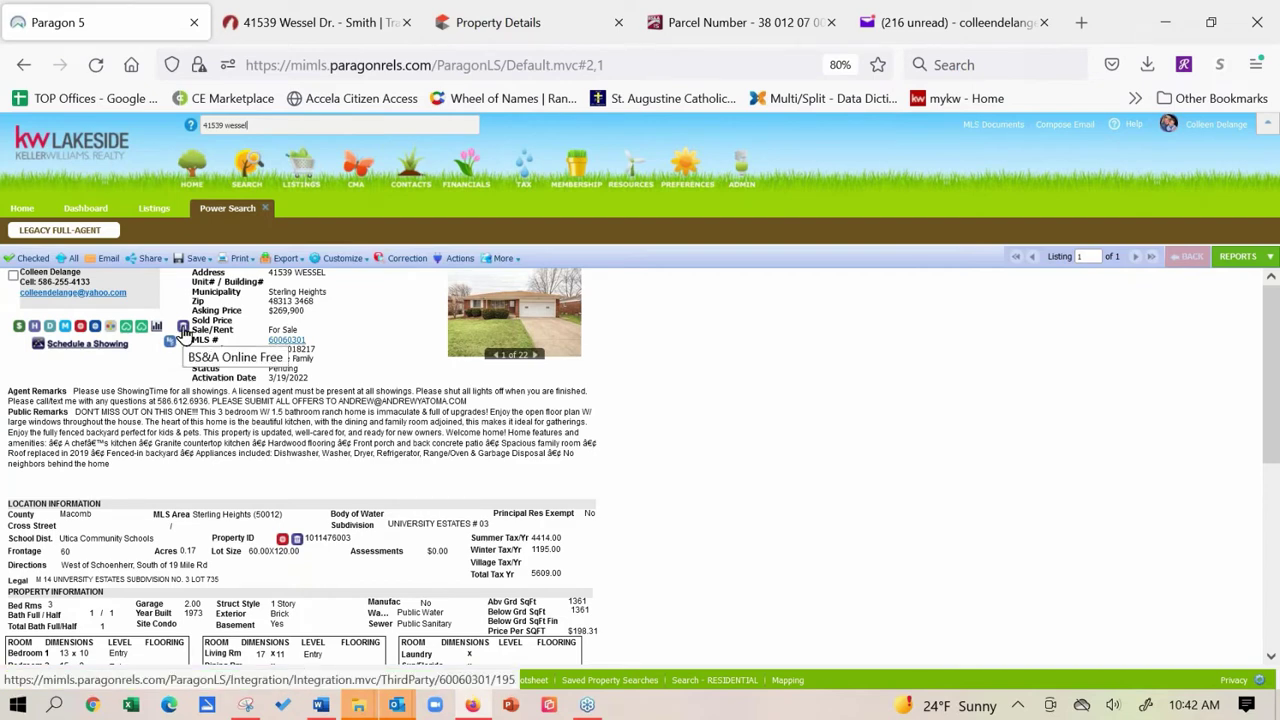
{"action": "left_click", "coordinate": [183, 332]}
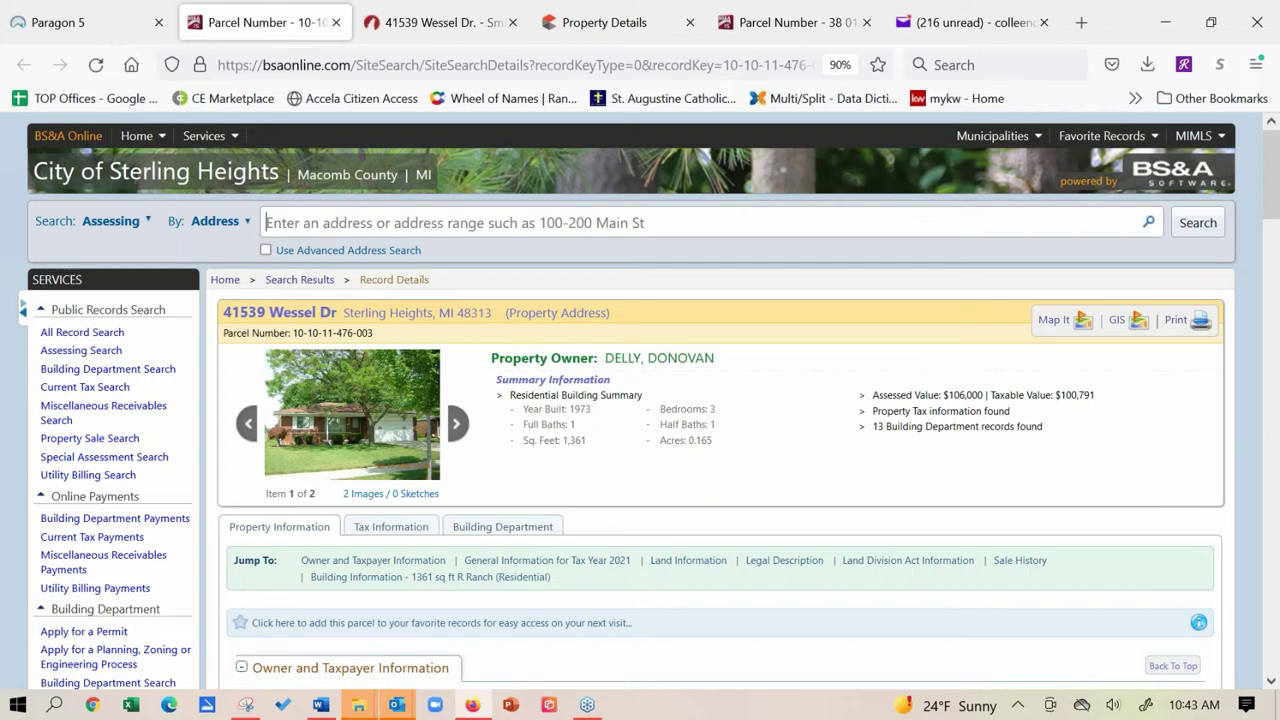
{"action": "left_click", "coordinate": [370, 428]}
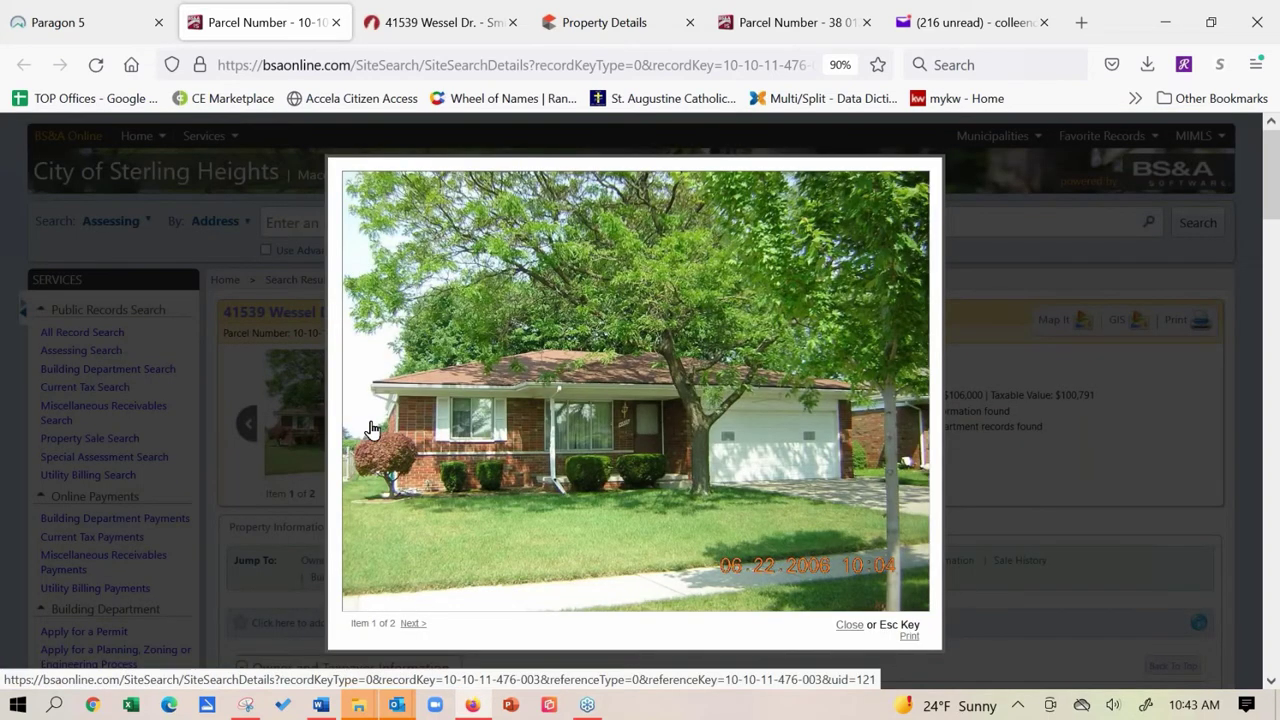
{"action": "right_click", "coordinate": [520, 385]}
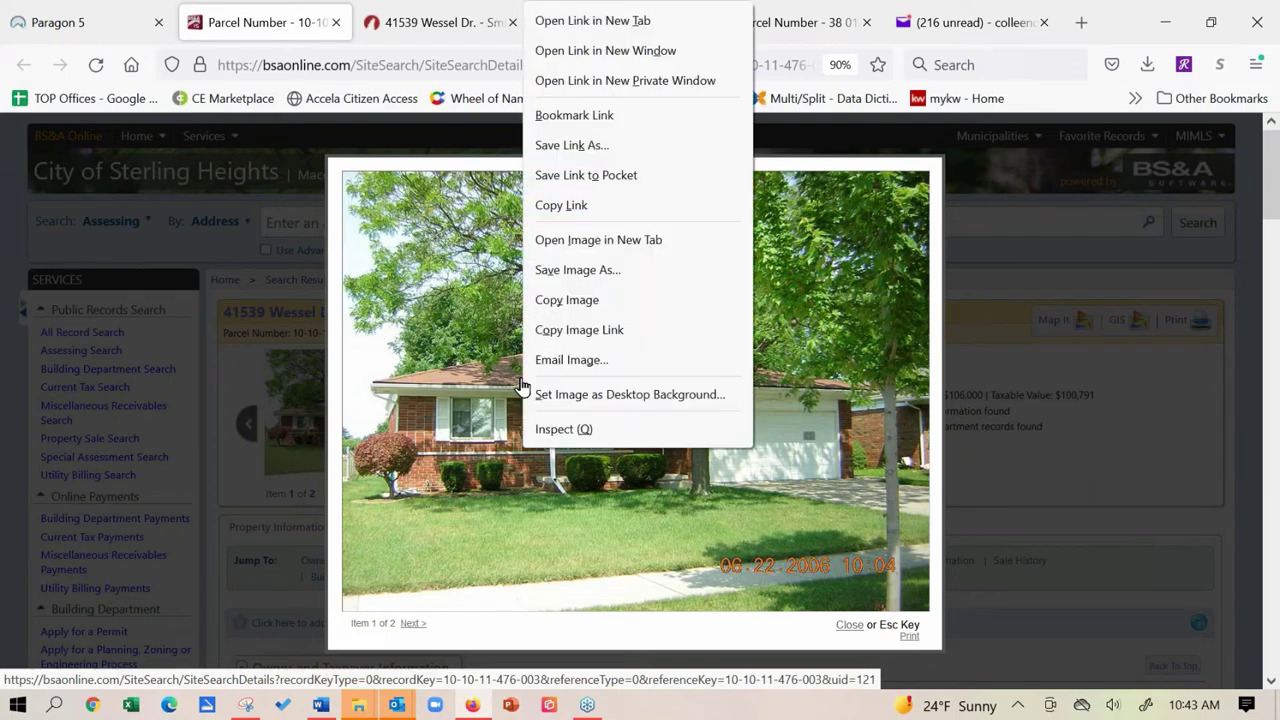
{"action": "left_click", "coordinate": [578, 270]}
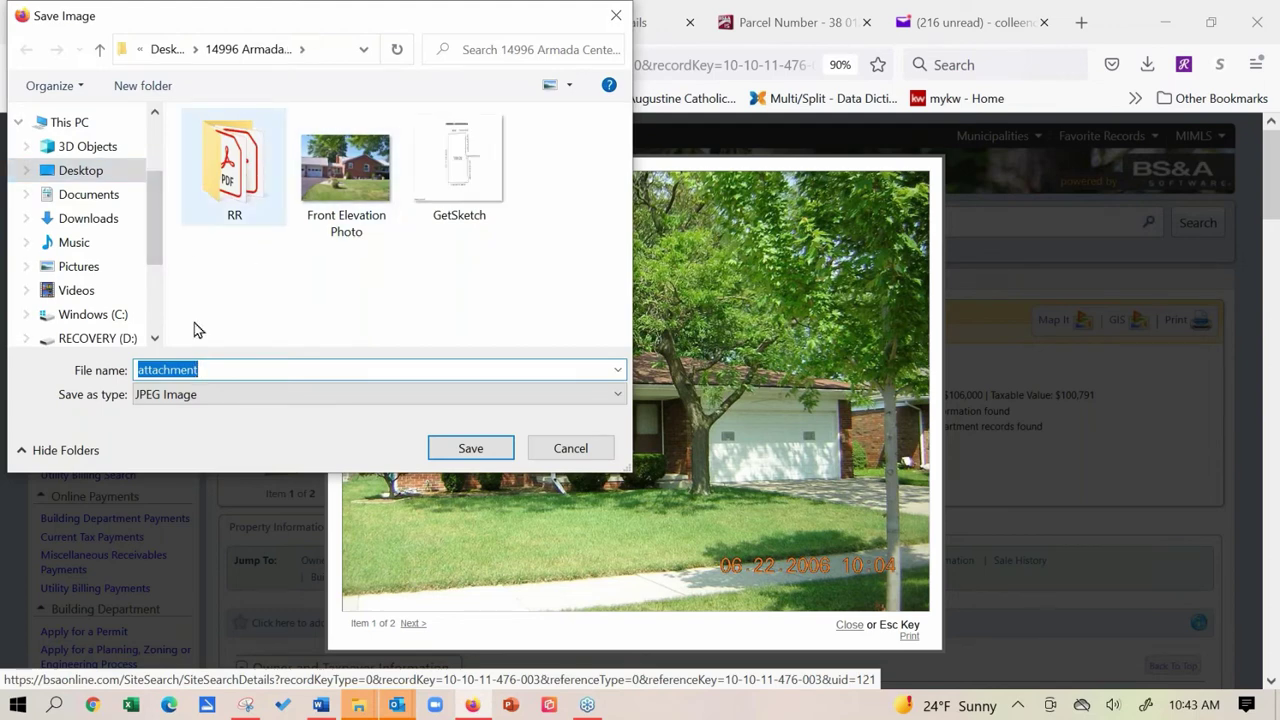
{"action": "type", "text": "1"}
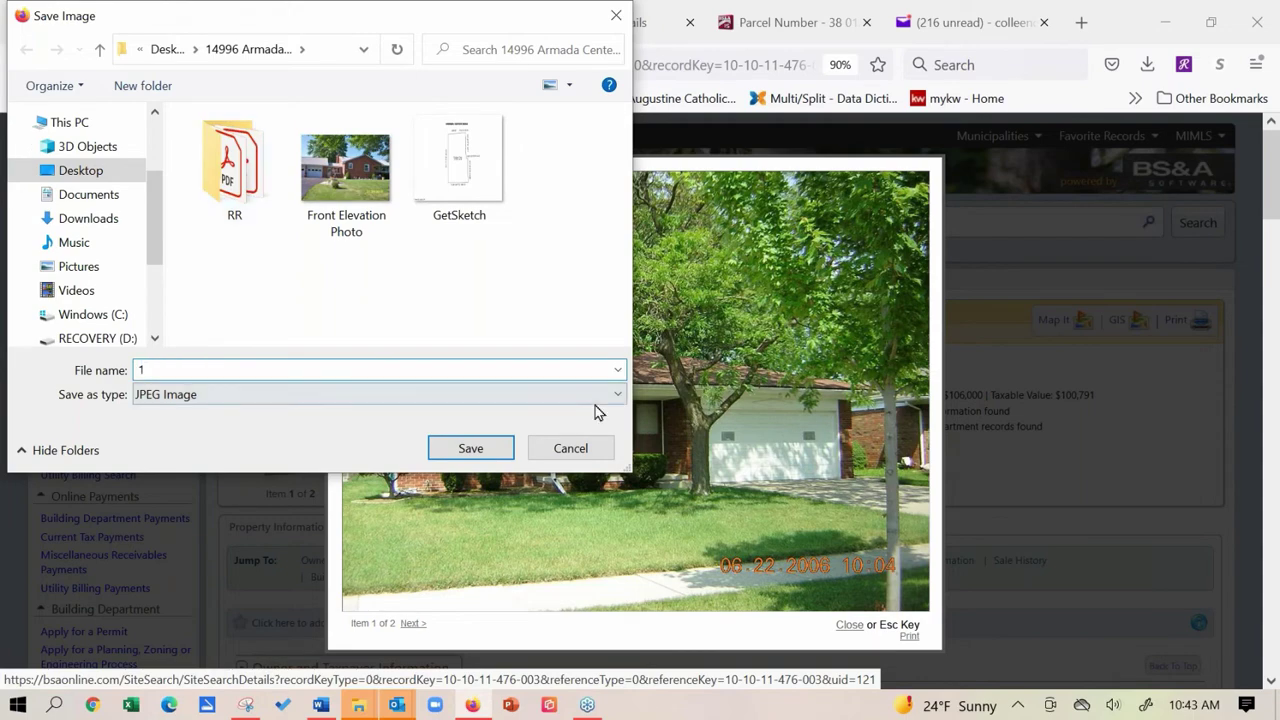
{"action": "left_click", "coordinate": [481, 449]}
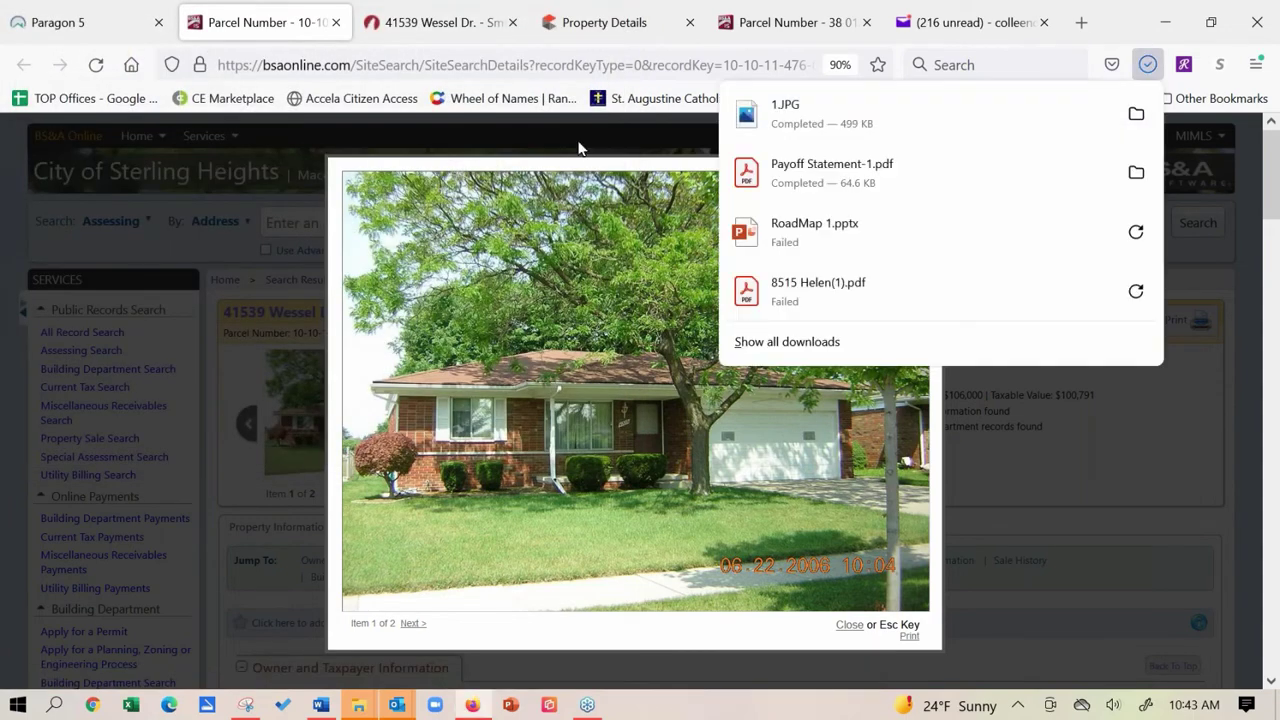
{"action": "left_click", "coordinate": [1017, 477]}
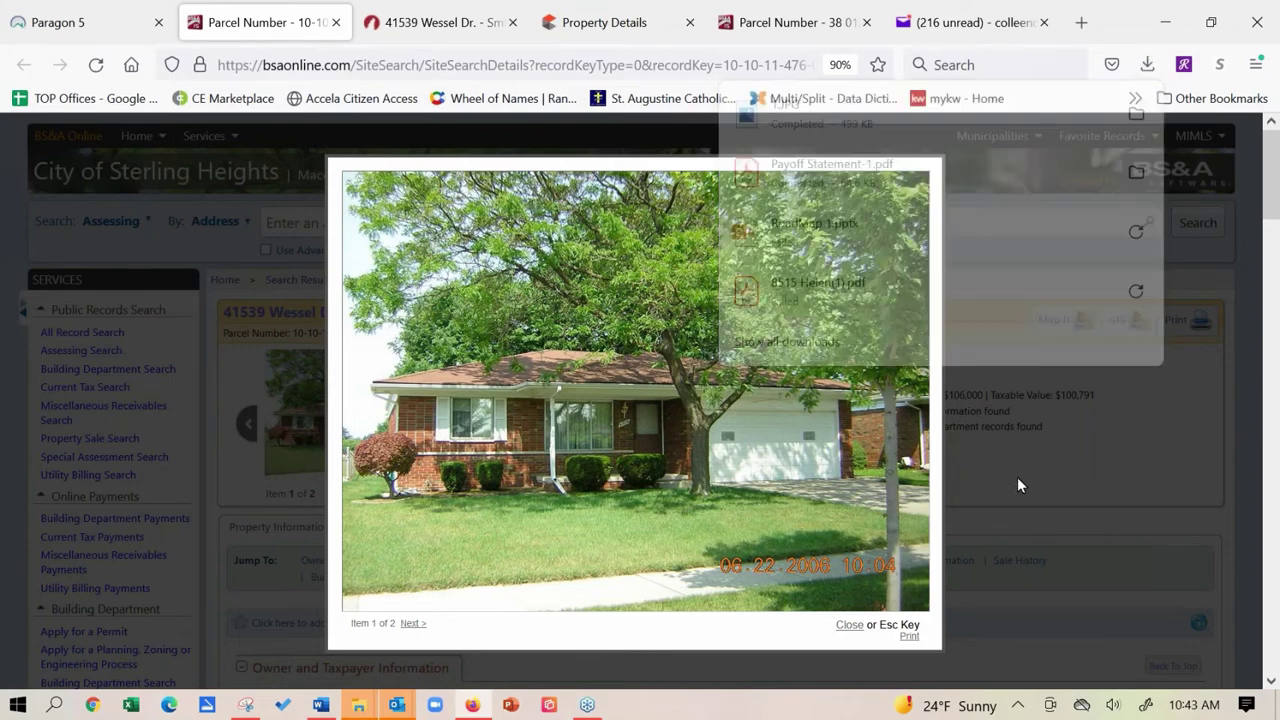
{"action": "left_click", "coordinate": [1017, 477]}
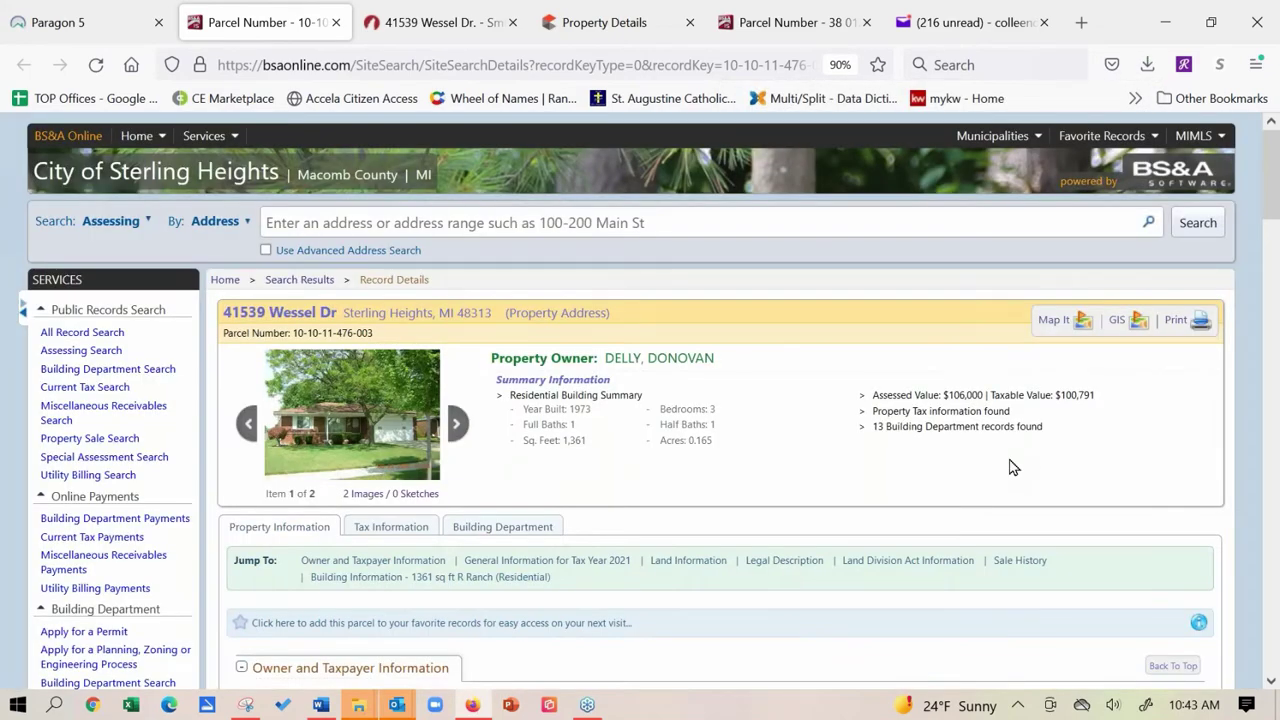
{"action": "left_click", "coordinate": [77, 24]}
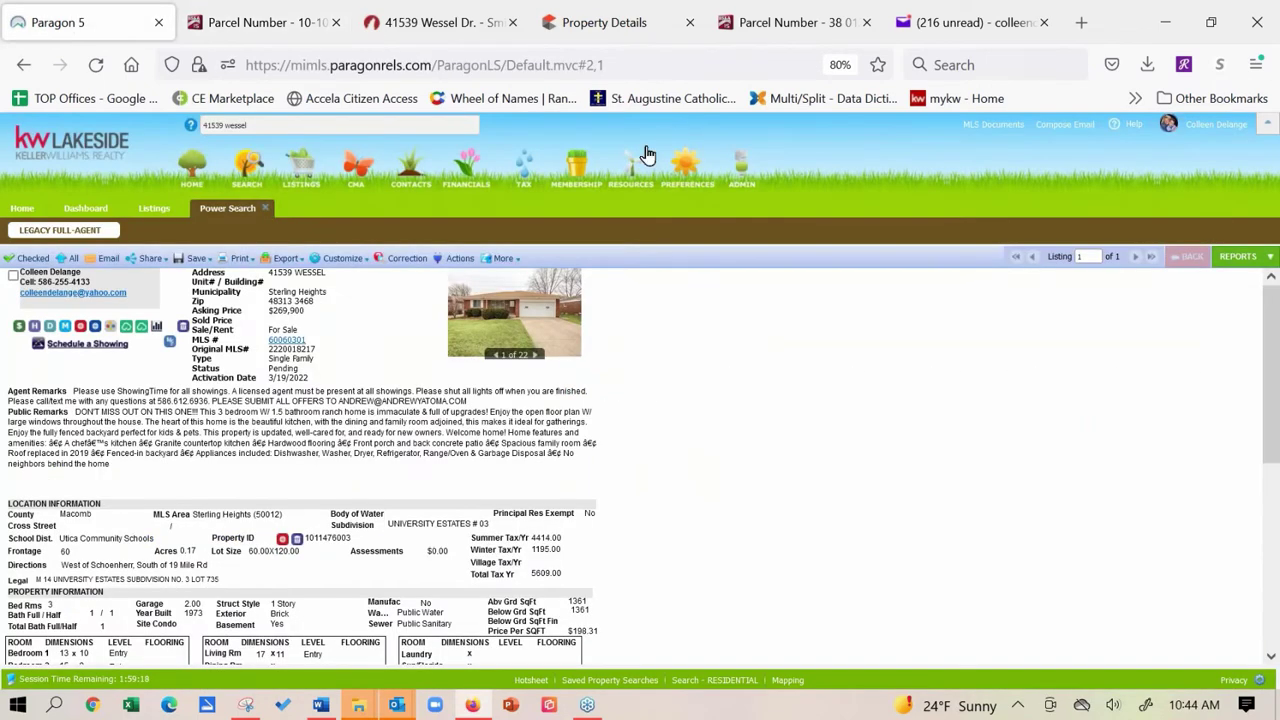
{"action": "mouse_move", "coordinate": [640, 173]}
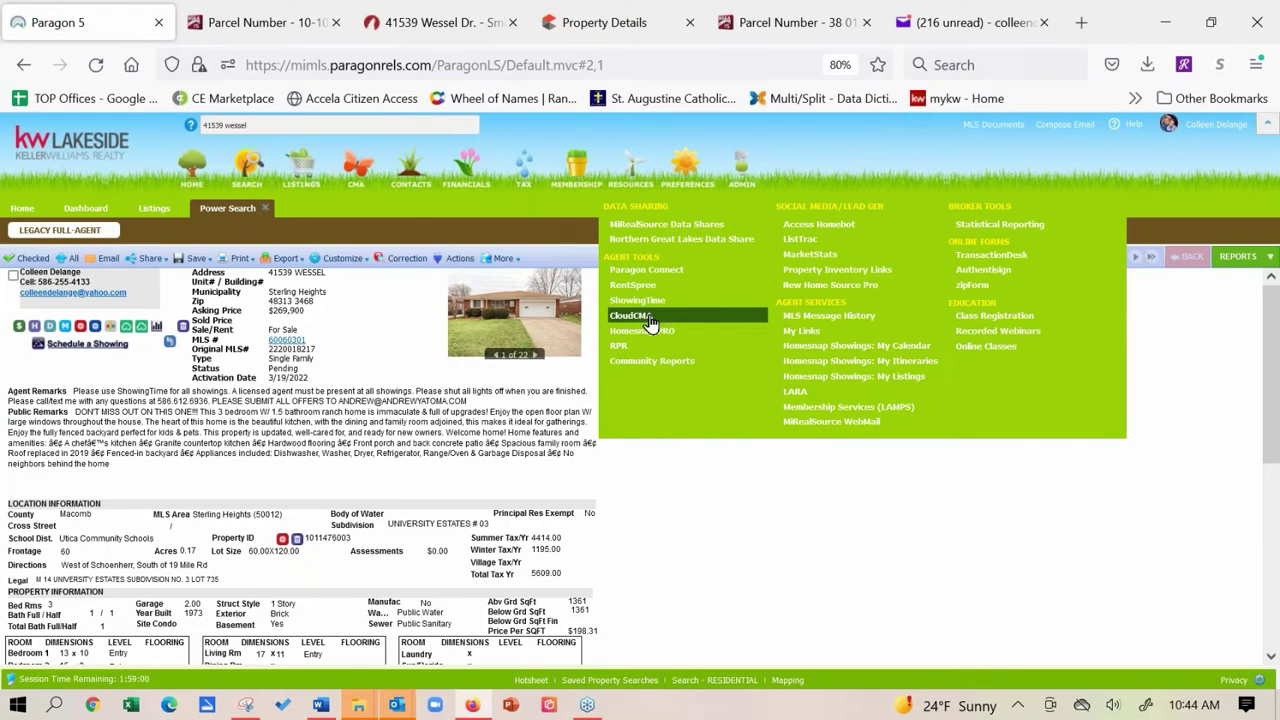
{"action": "left_click", "coordinate": [645, 318]}
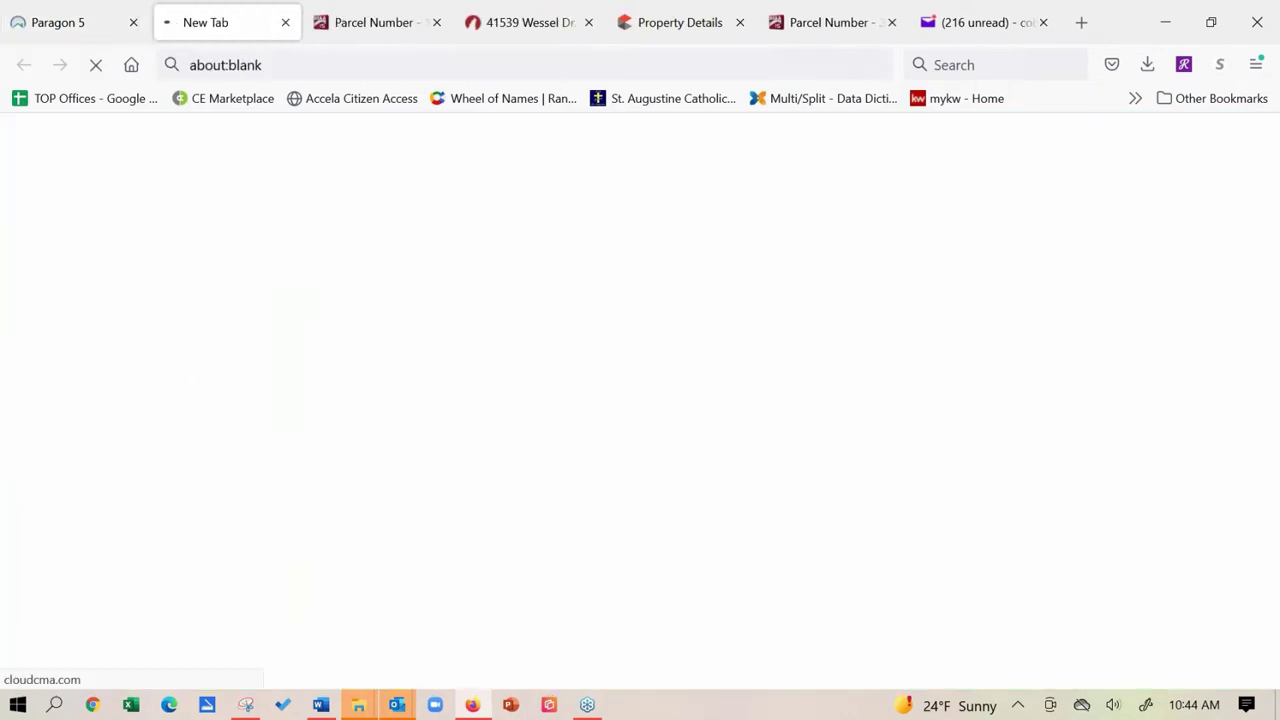
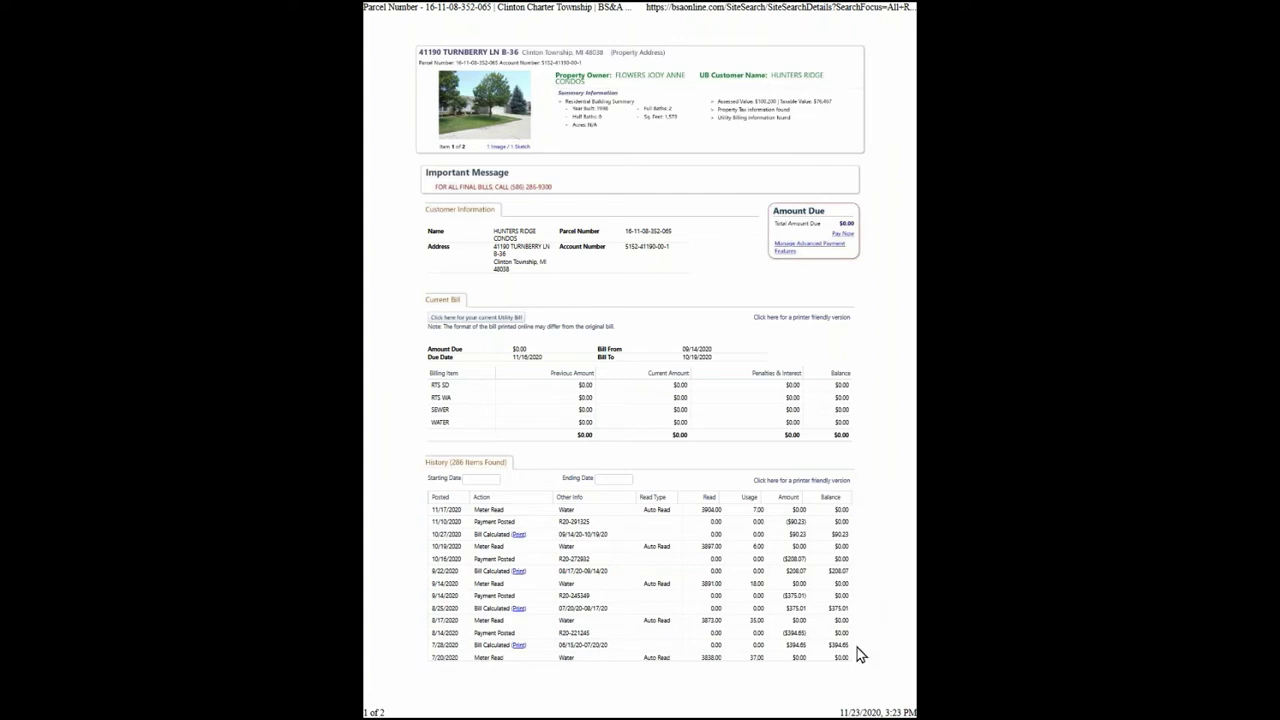
Leave the 46-page PDF presentation and return to the Cloud CMA tab's saved CMA list, page 2.
{"action": "key", "text": "Escape"}
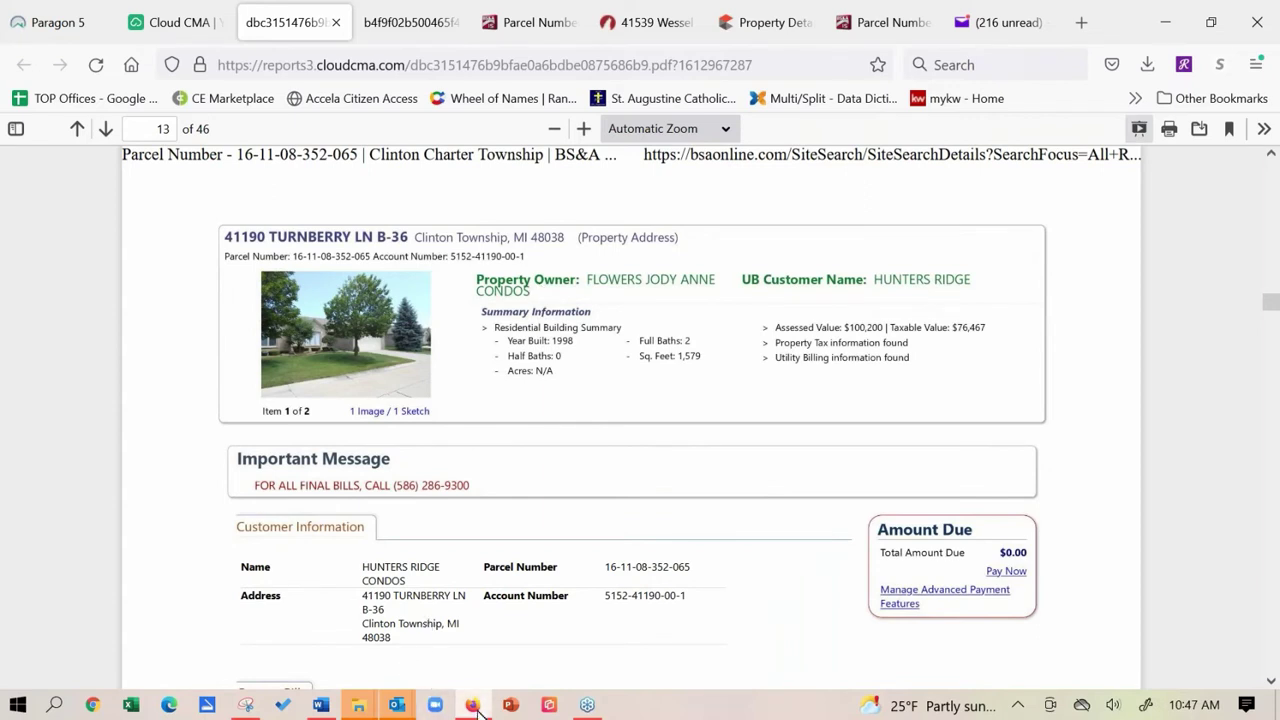
{"action": "mouse_move", "coordinate": [478, 708]}
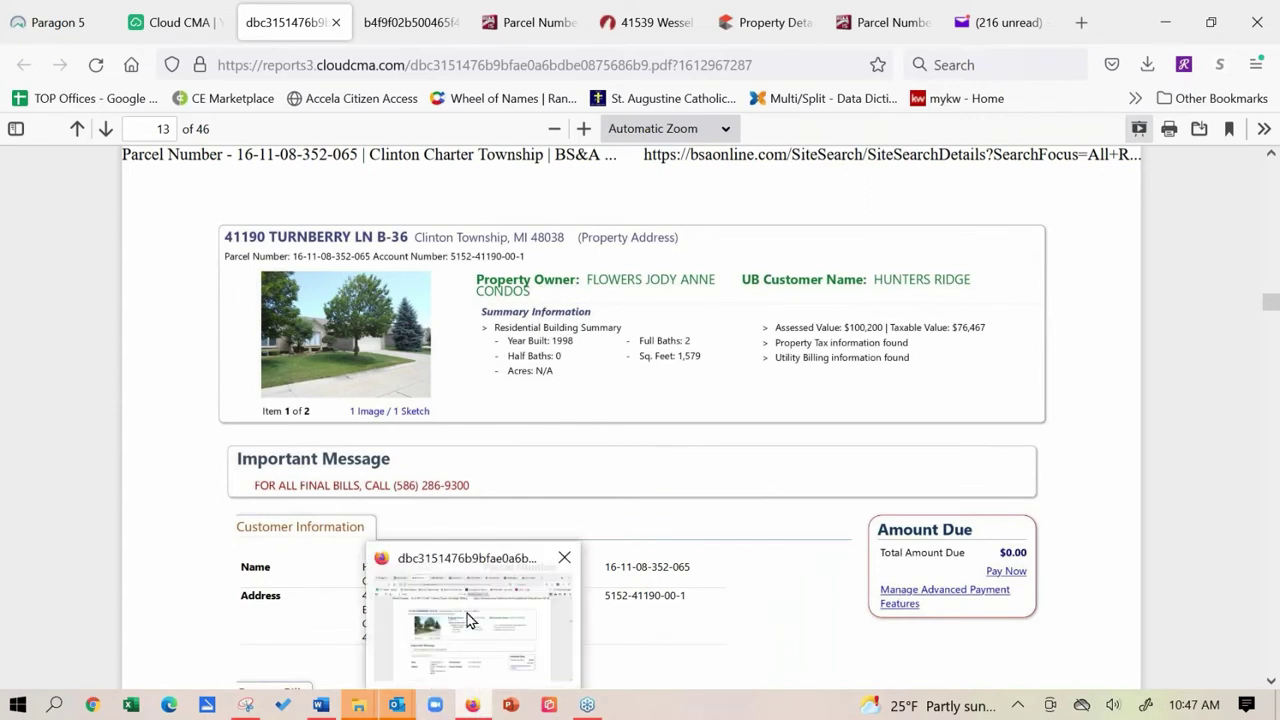
{"action": "left_click", "coordinate": [200, 22]}
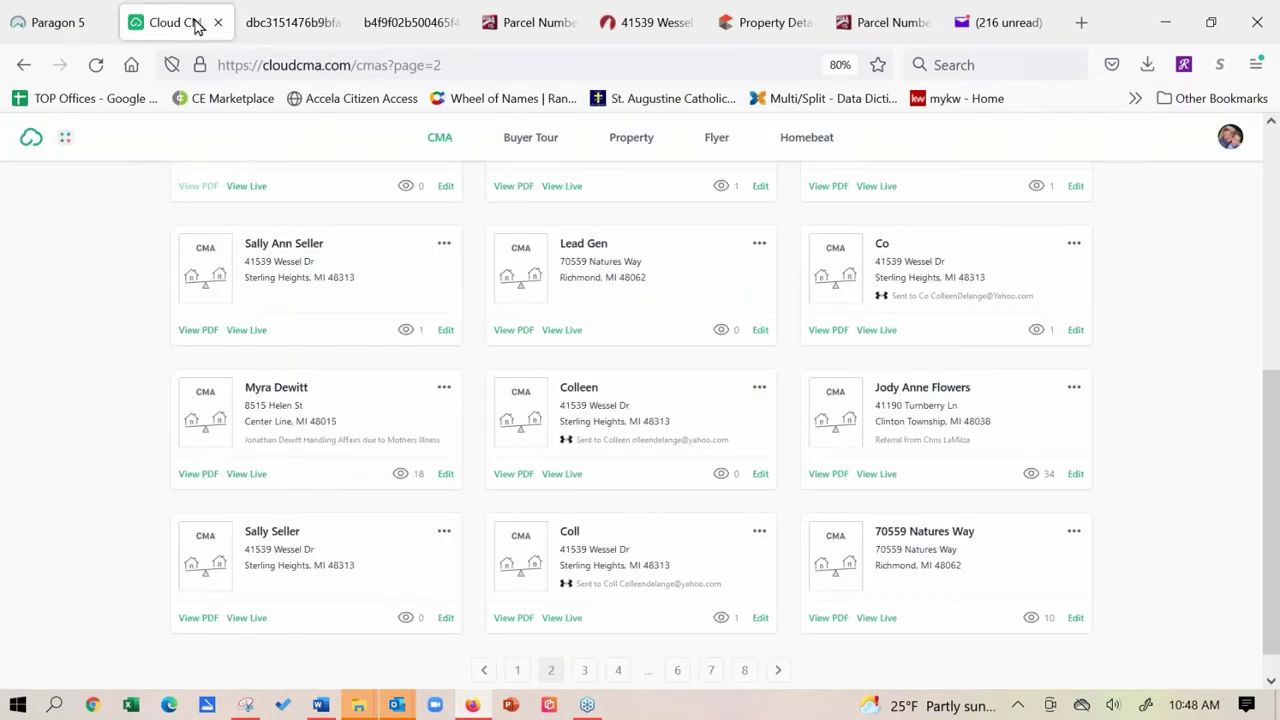
Choose Custom Pages from the CloudCMA profile avatar menu.
{"action": "left_click", "coordinate": [1226, 146]}
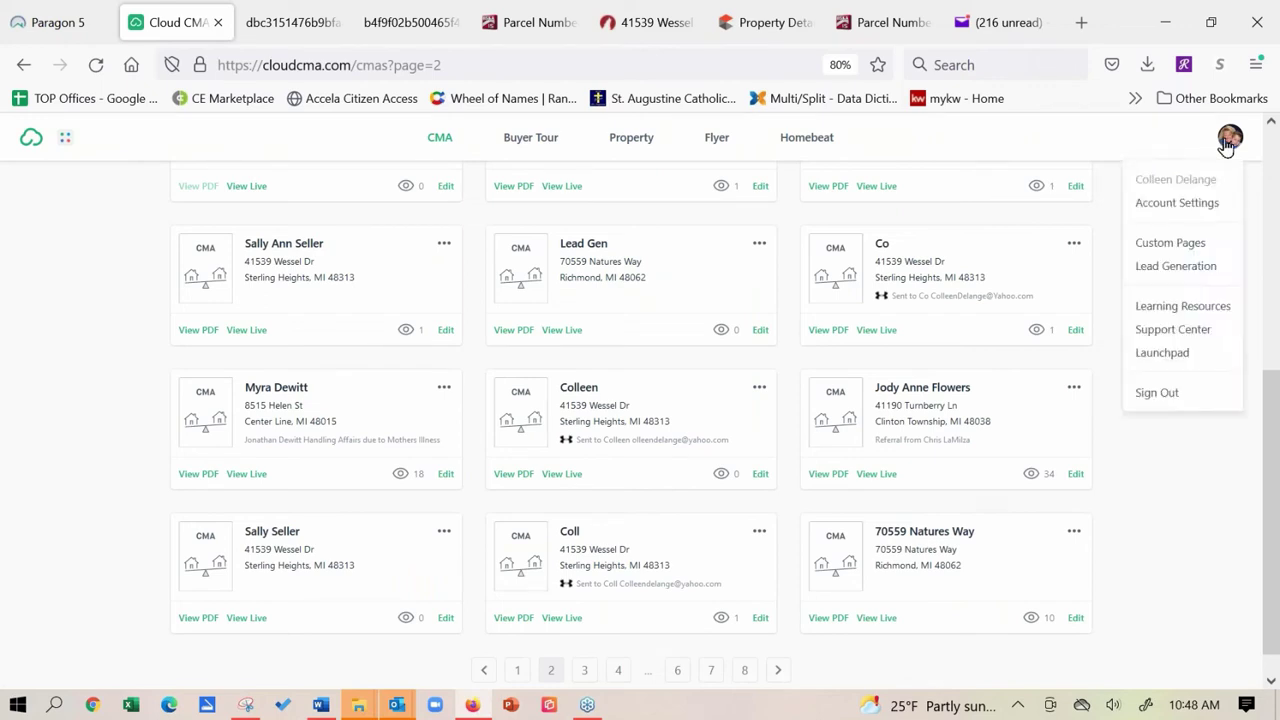
{"action": "left_click", "coordinate": [1172, 244]}
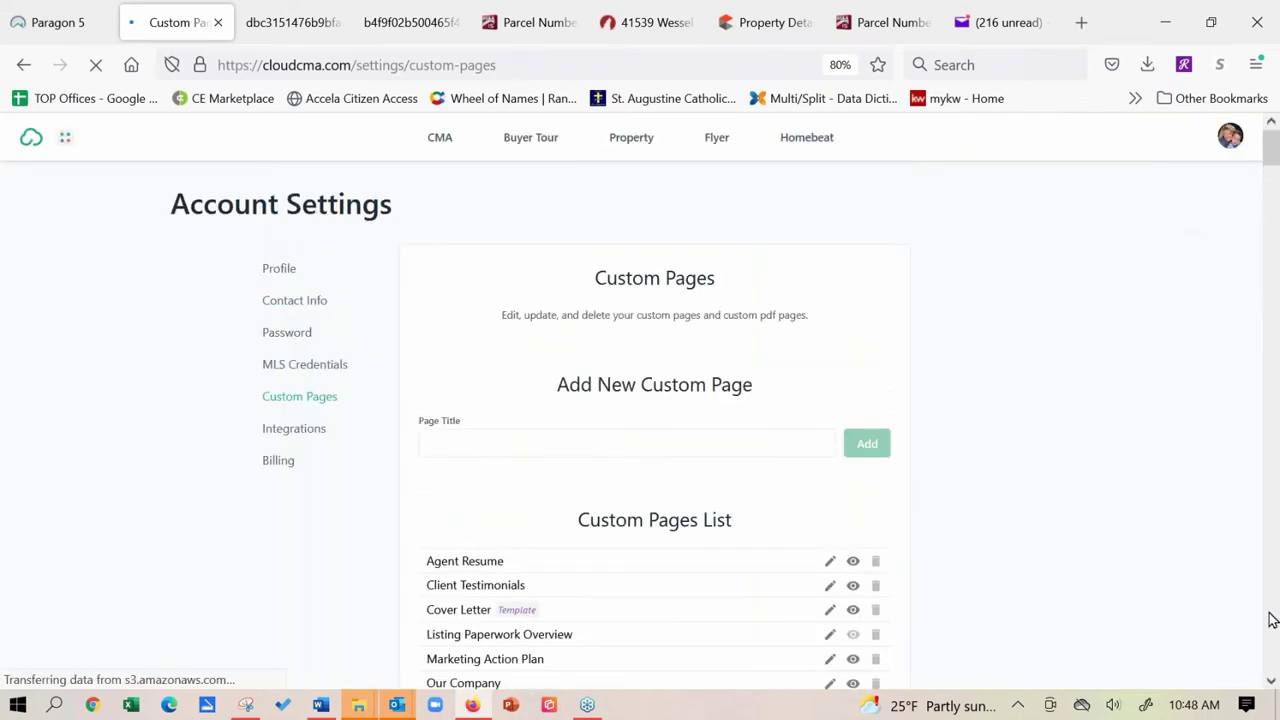
Scroll past Angies Live Presentation down to the Custom PDF Pages thumbnails.
{"action": "left_click", "coordinate": [1272, 681]}
{"action": "left_click", "coordinate": [1272, 681]}
{"action": "left_click", "coordinate": [1272, 683]}
{"action": "left_click", "coordinate": [1272, 683]}
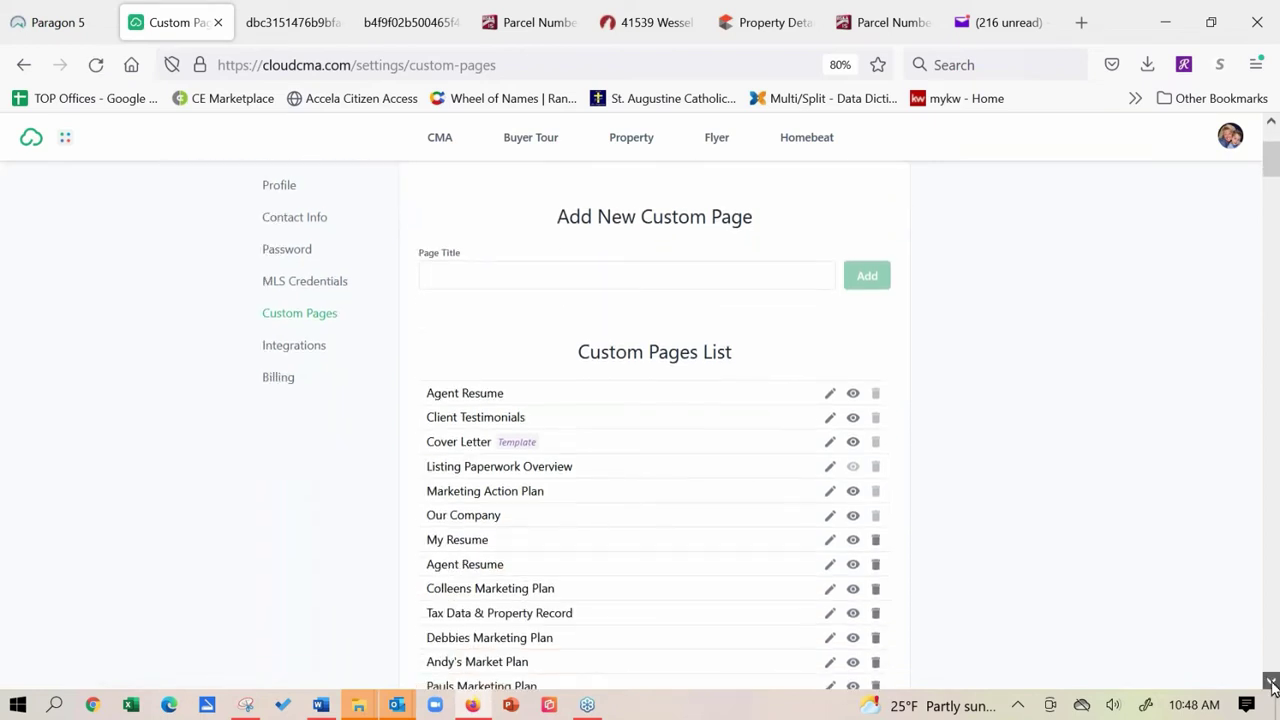
{"action": "left_click", "coordinate": [1272, 683]}
{"action": "scroll", "coordinate": [857, 534], "scroll_direction": "down", "scroll_amount": 3}
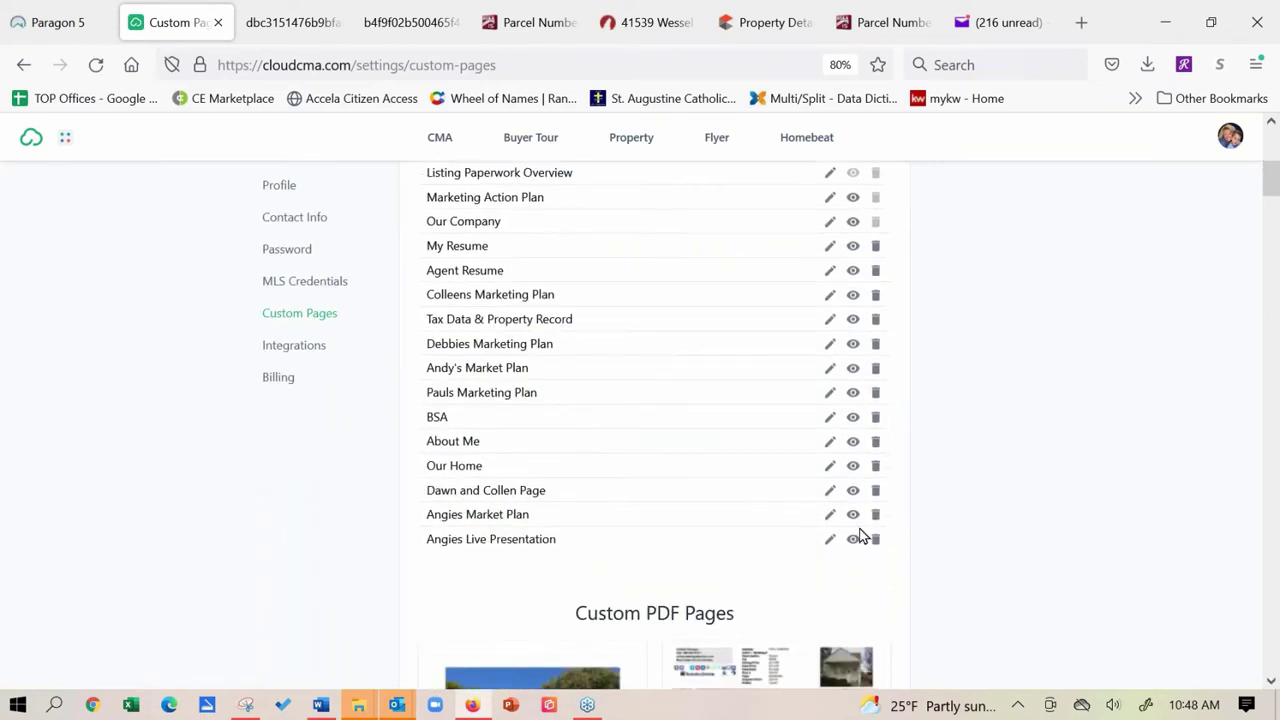
{"action": "left_click", "coordinate": [1272, 683]}
{"action": "left_click", "coordinate": [1272, 683]}
{"action": "left_click", "coordinate": [1272, 683]}
{"action": "left_click", "coordinate": [1272, 683]}
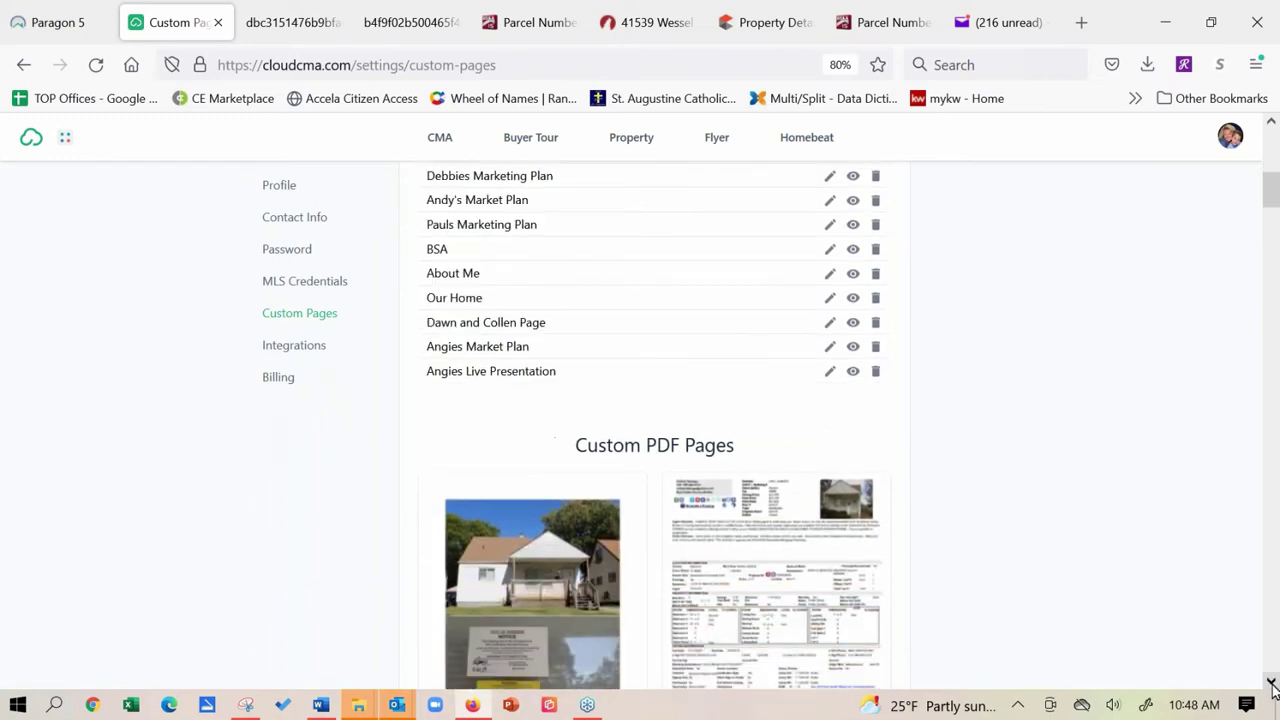
{"action": "left_click", "coordinate": [1272, 683]}
{"action": "left_click", "coordinate": [1272, 683]}
{"action": "left_click", "coordinate": [1272, 683]}
{"action": "left_click", "coordinate": [1272, 683]}
{"action": "left_click", "coordinate": [1272, 683]}
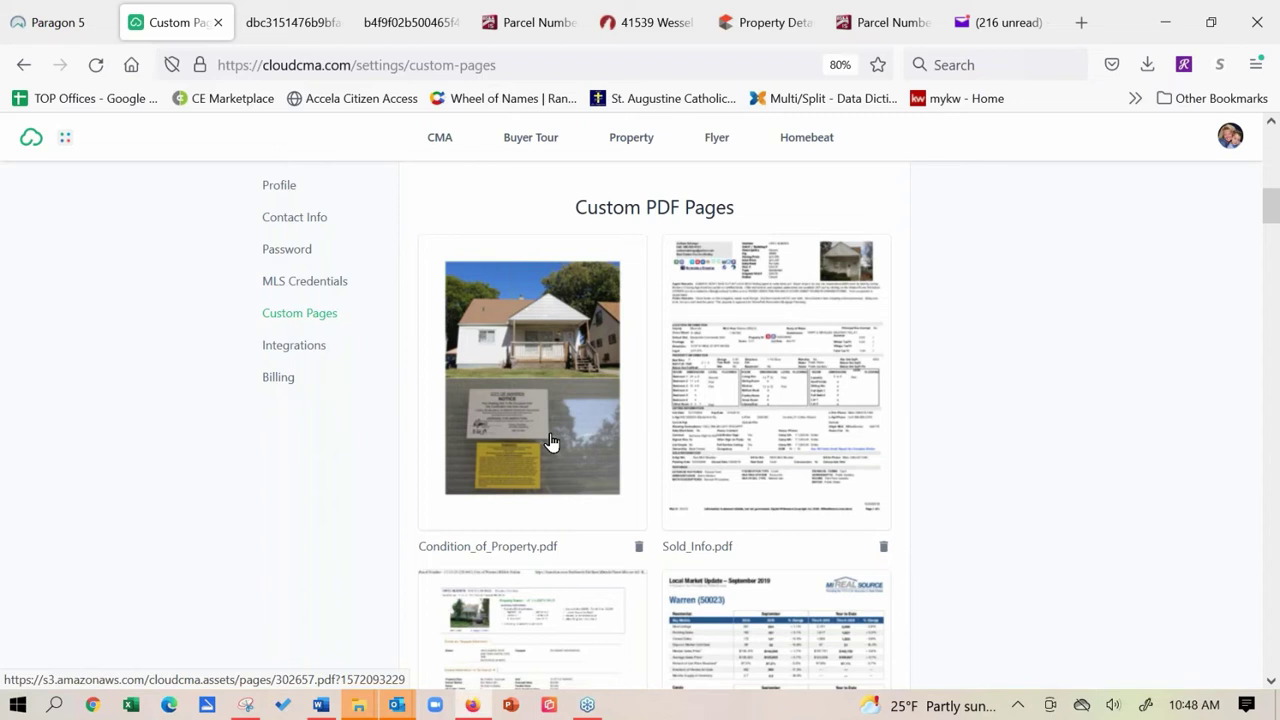
{"action": "left_click", "coordinate": [551, 441]}
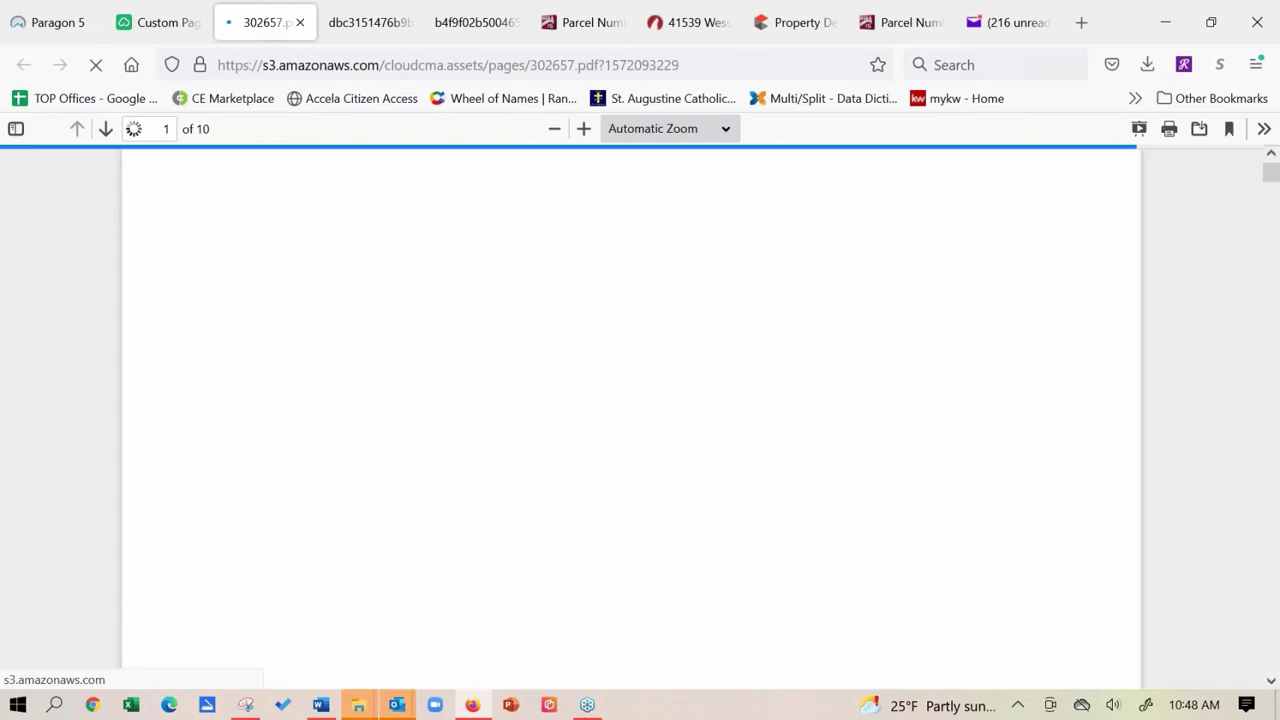
{"action": "scroll", "coordinate": [148, 339], "scroll_direction": "down", "scroll_amount": 10}
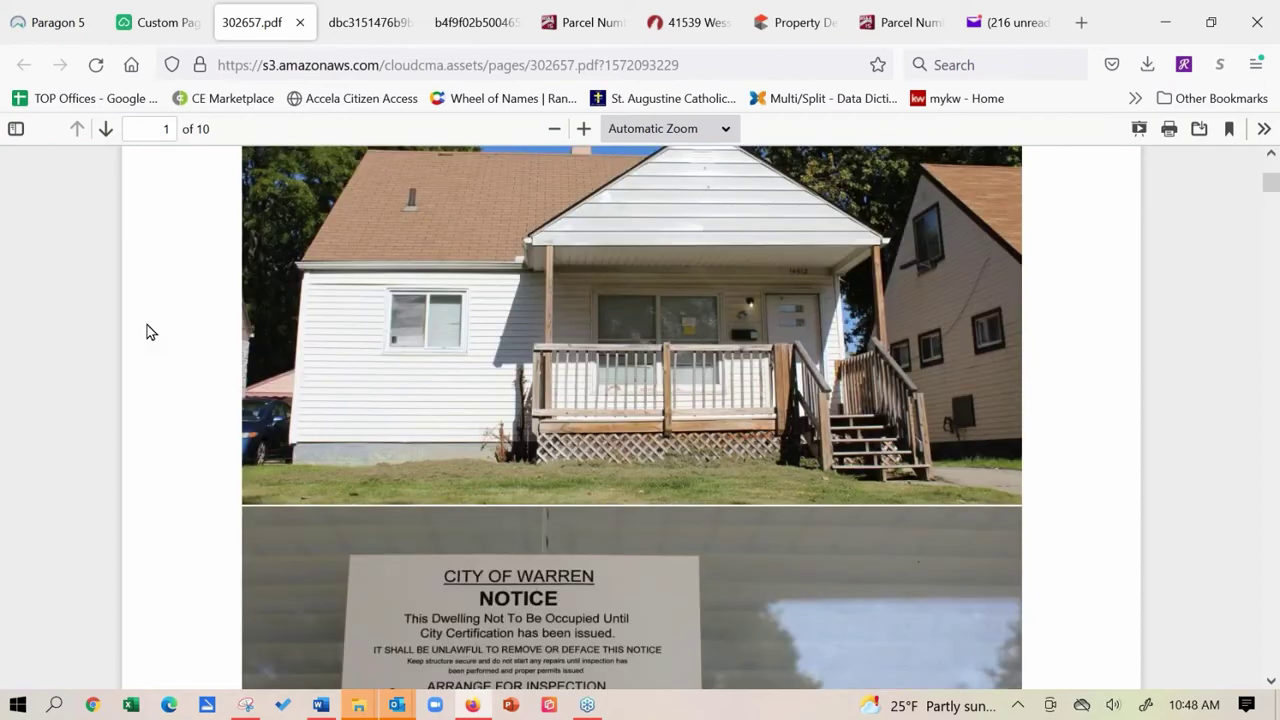
{"action": "scroll", "coordinate": [147, 332], "scroll_direction": "down", "scroll_amount": 2}
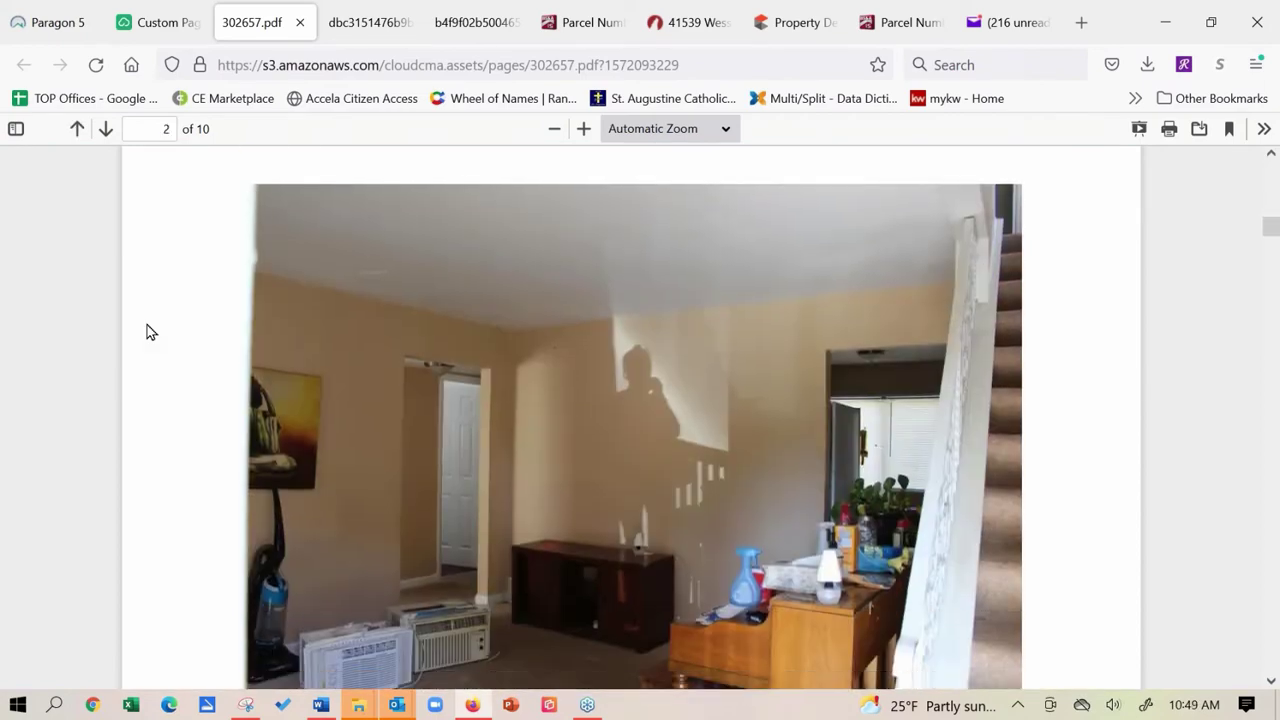
{"action": "scroll", "coordinate": [202, 406], "scroll_direction": "down", "scroll_amount": 8}
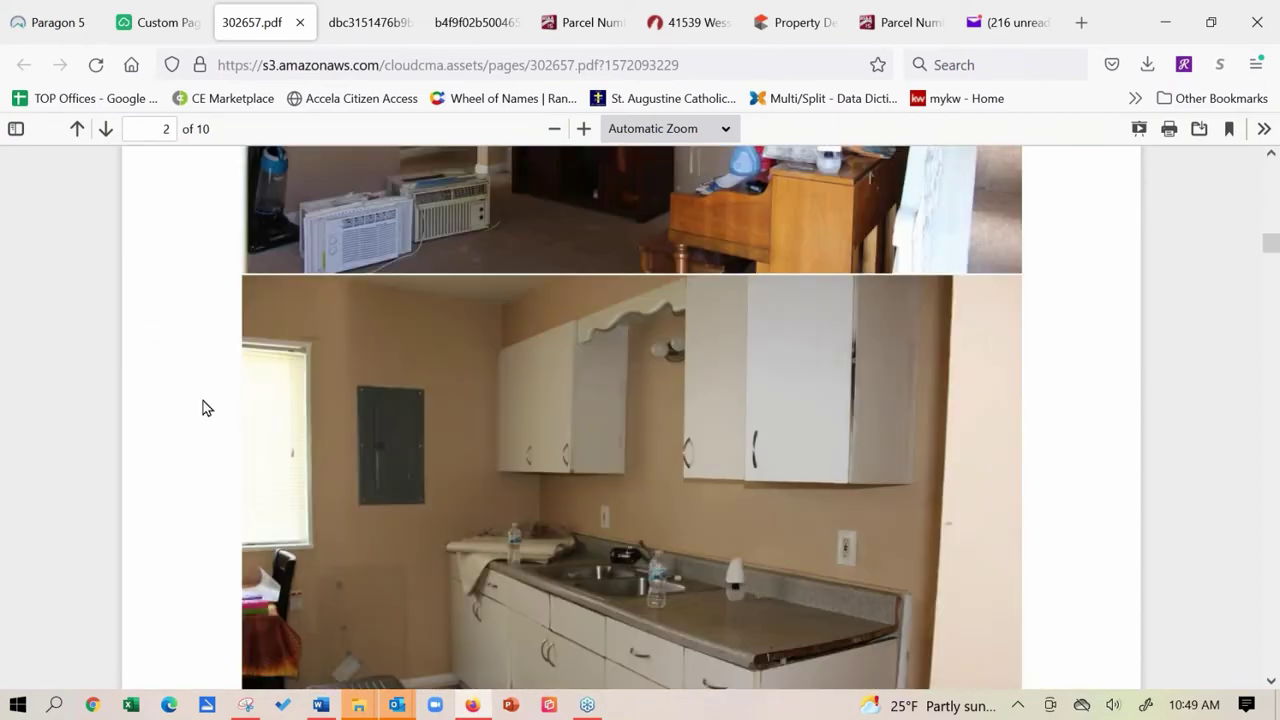
{"action": "scroll", "coordinate": [198, 403], "scroll_direction": "down", "scroll_amount": 10}
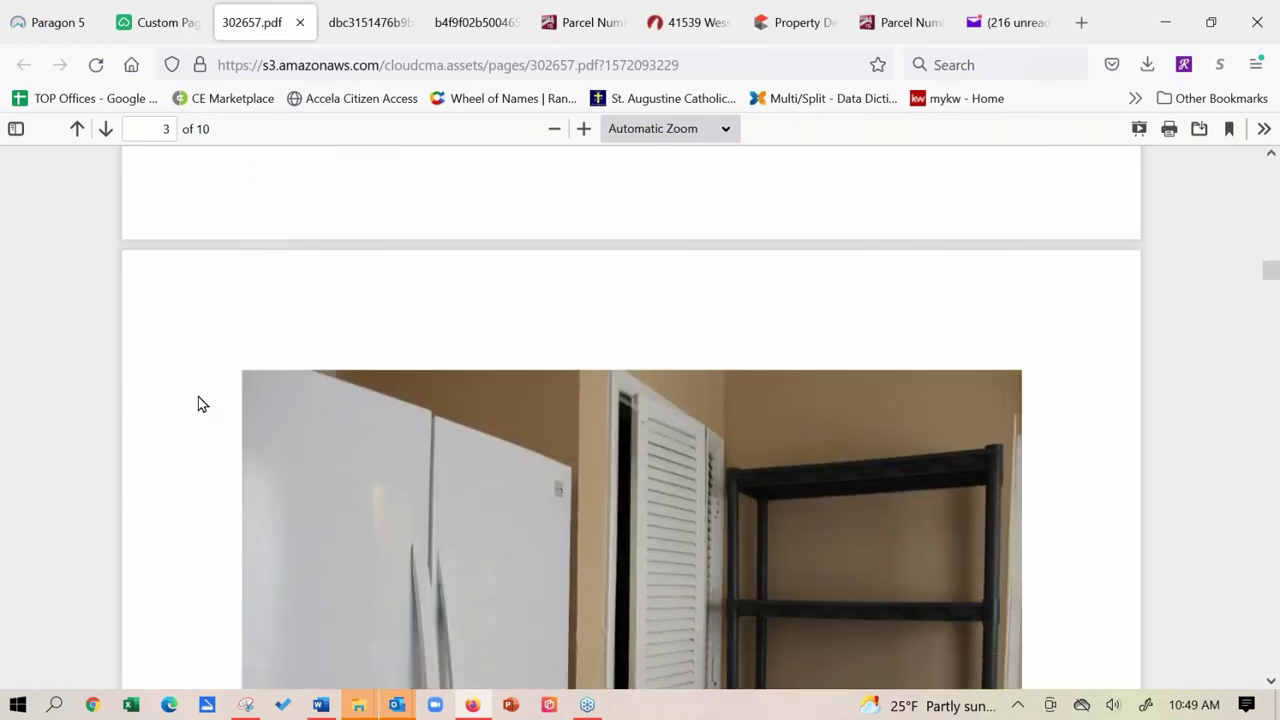
{"action": "scroll", "coordinate": [239, 460], "scroll_direction": "down", "scroll_amount": 5}
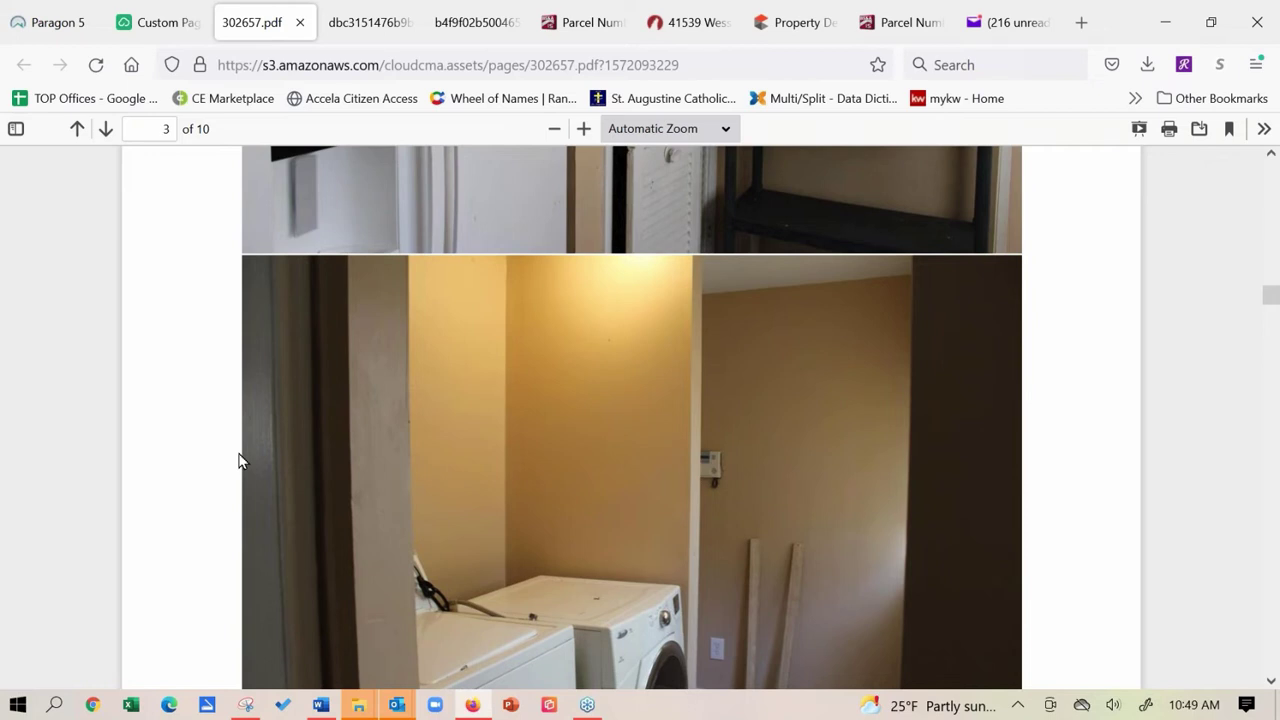
{"action": "scroll", "coordinate": [315, 461], "scroll_direction": "down", "scroll_amount": 12}
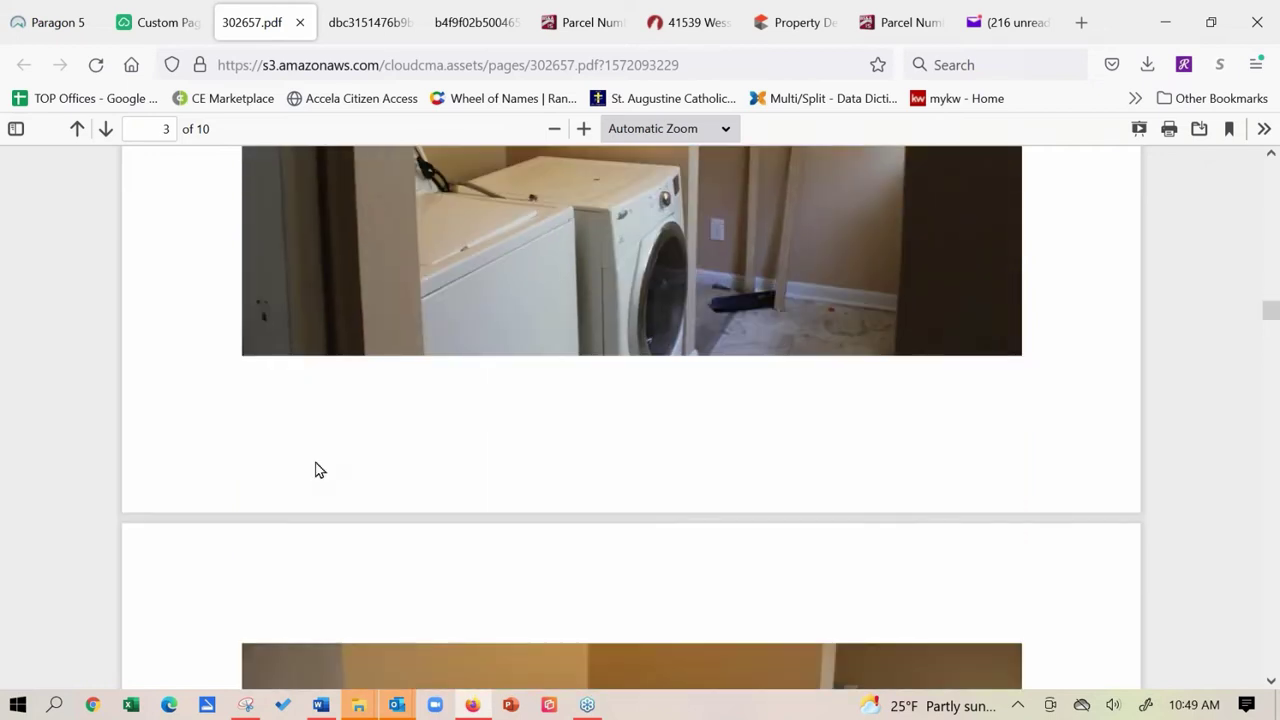
{"action": "scroll", "coordinate": [303, 483], "scroll_direction": "down", "scroll_amount": 15}
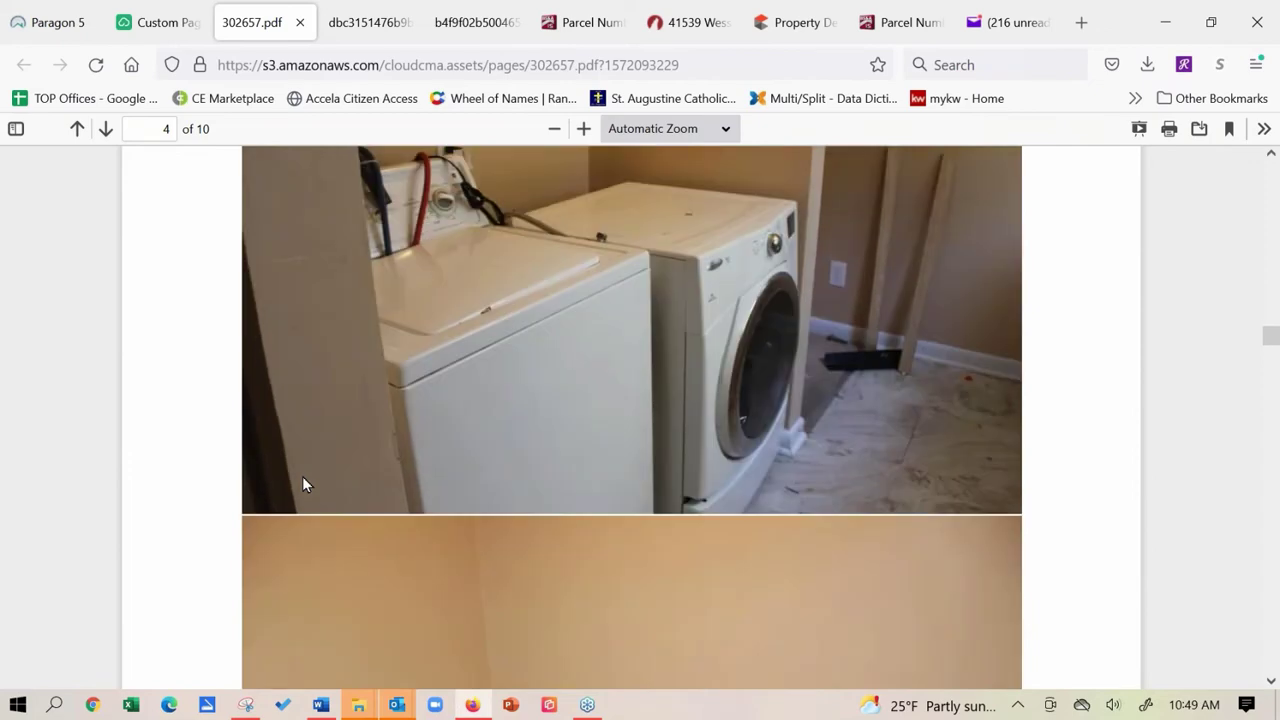
{"action": "scroll", "coordinate": [290, 420], "scroll_direction": "down", "scroll_amount": 15}
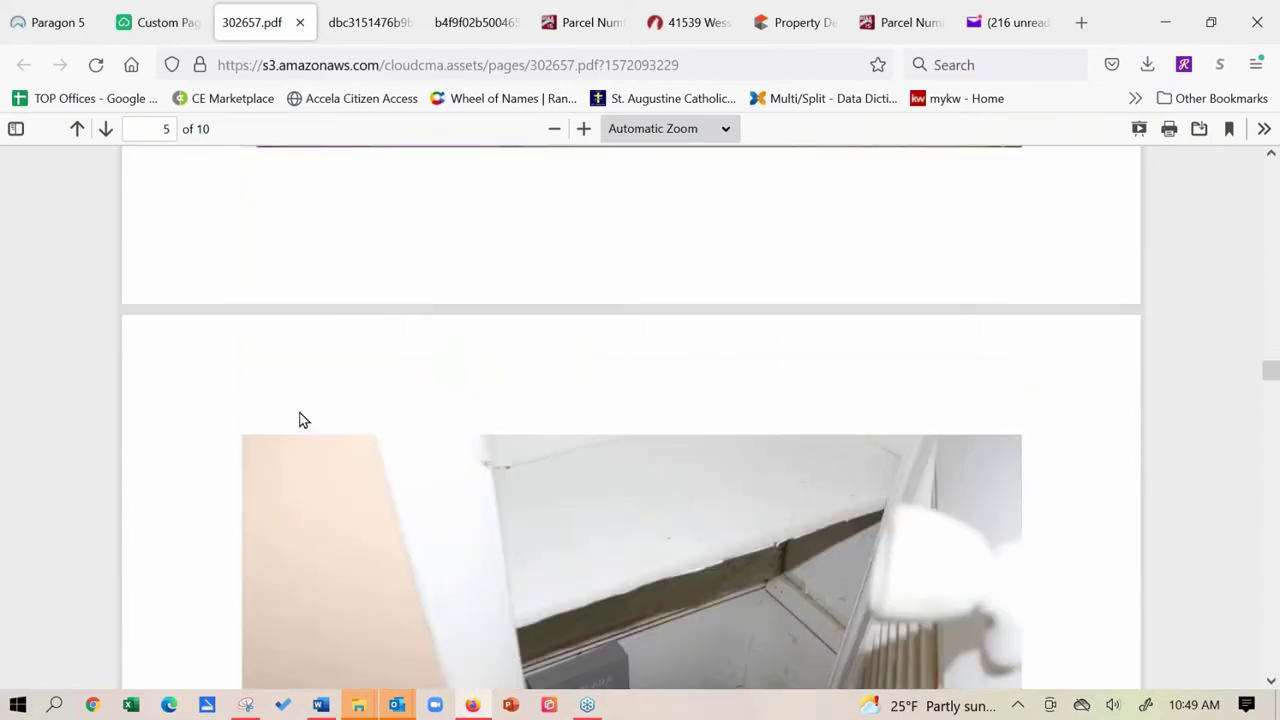
{"action": "scroll", "coordinate": [303, 420], "scroll_direction": "down", "scroll_amount": 2}
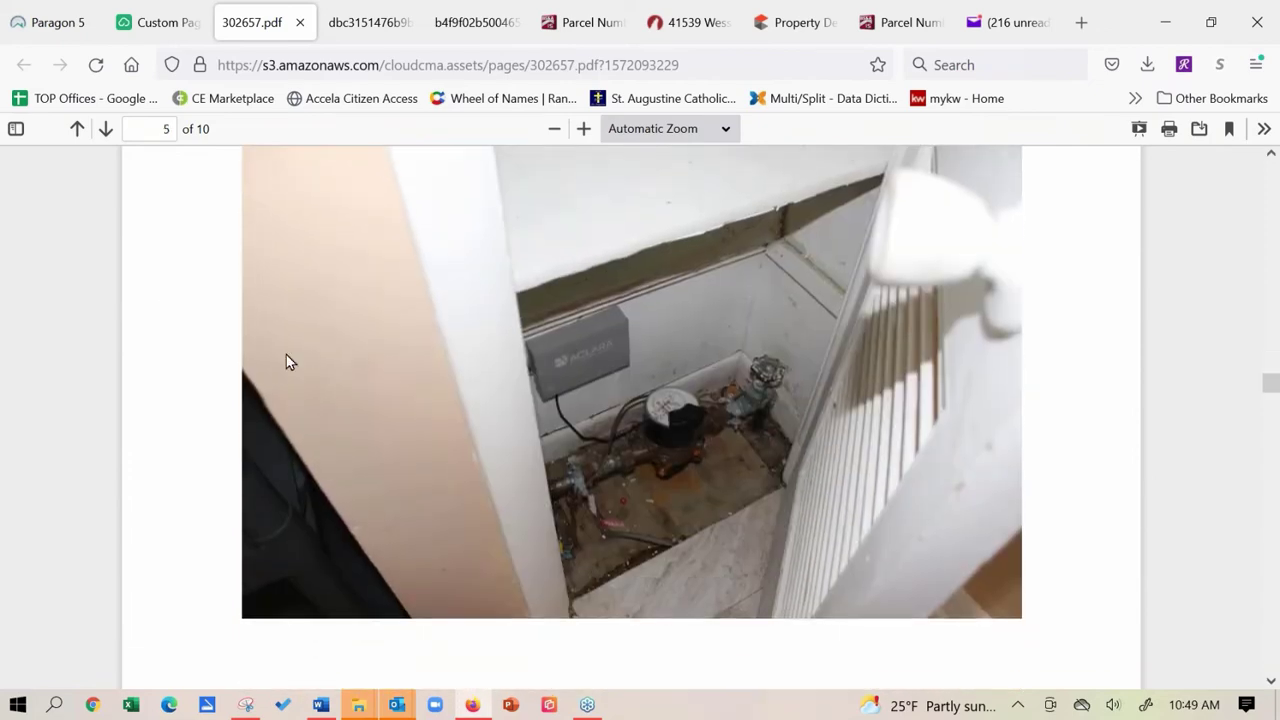
{"action": "scroll", "coordinate": [308, 524], "scroll_direction": "up", "scroll_amount": 10}
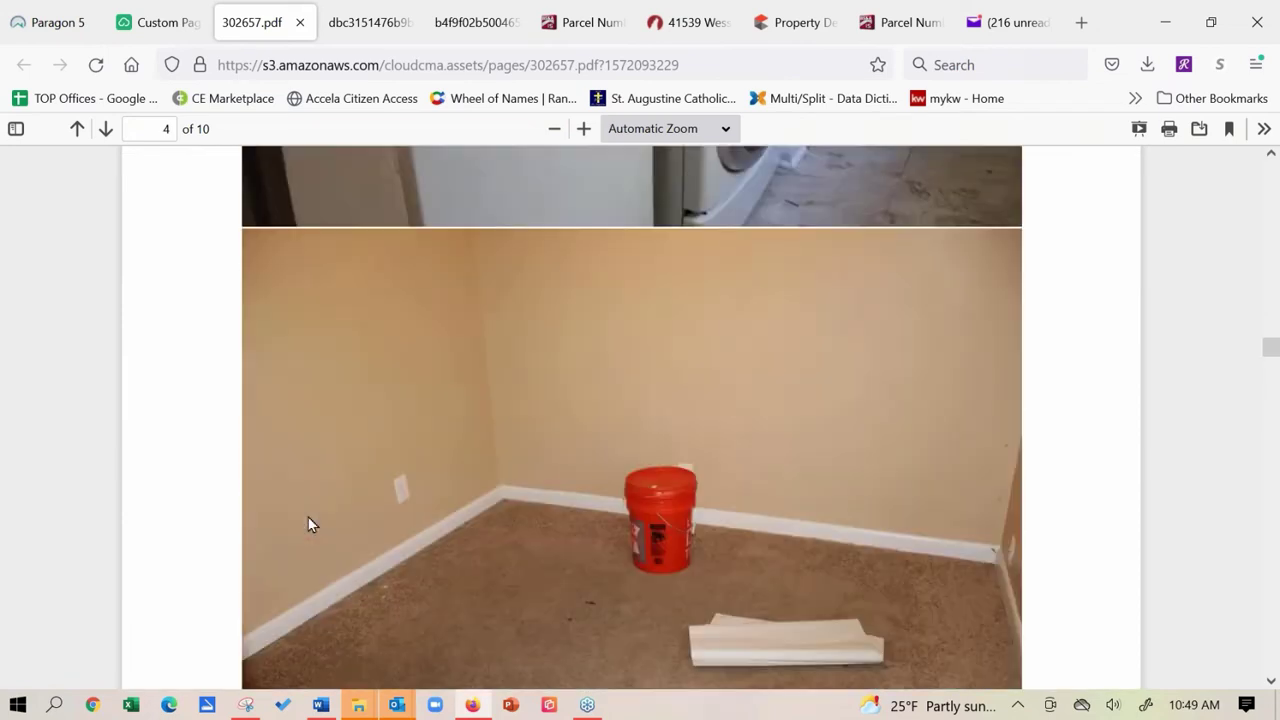
{"action": "scroll", "coordinate": [257, 490], "scroll_direction": "up", "scroll_amount": 8}
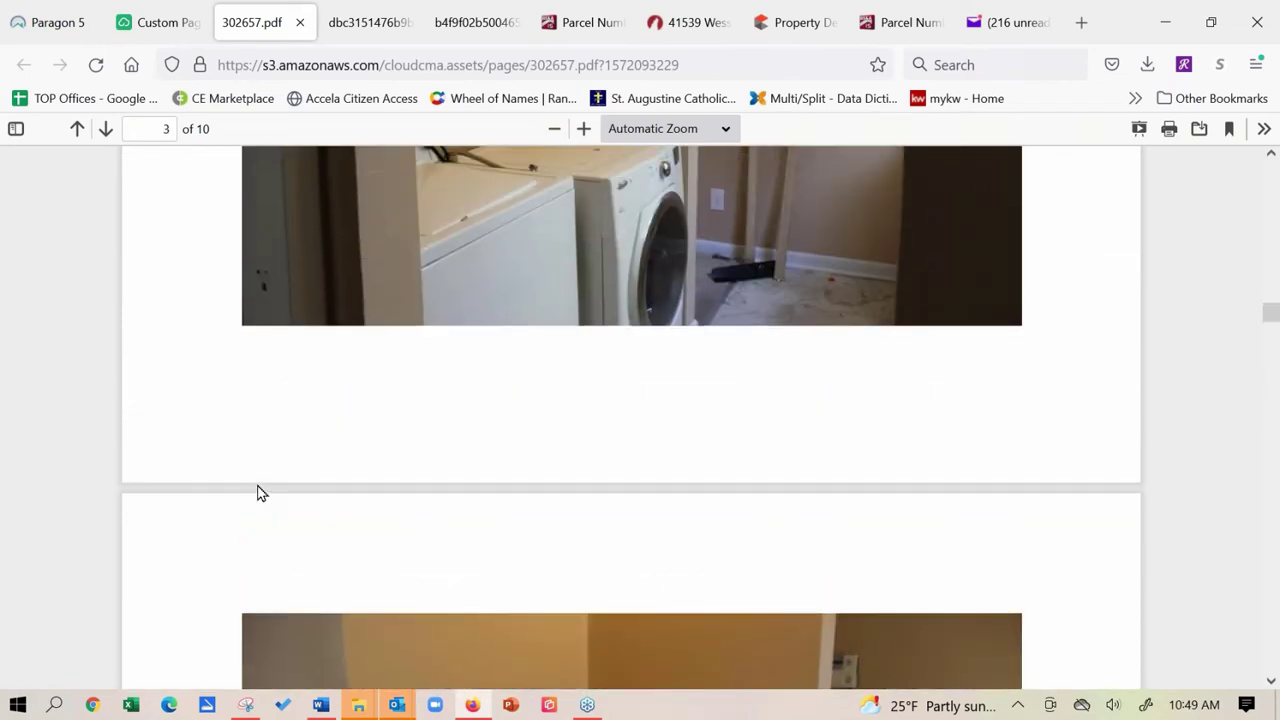
{"action": "left_click", "coordinate": [299, 22]}
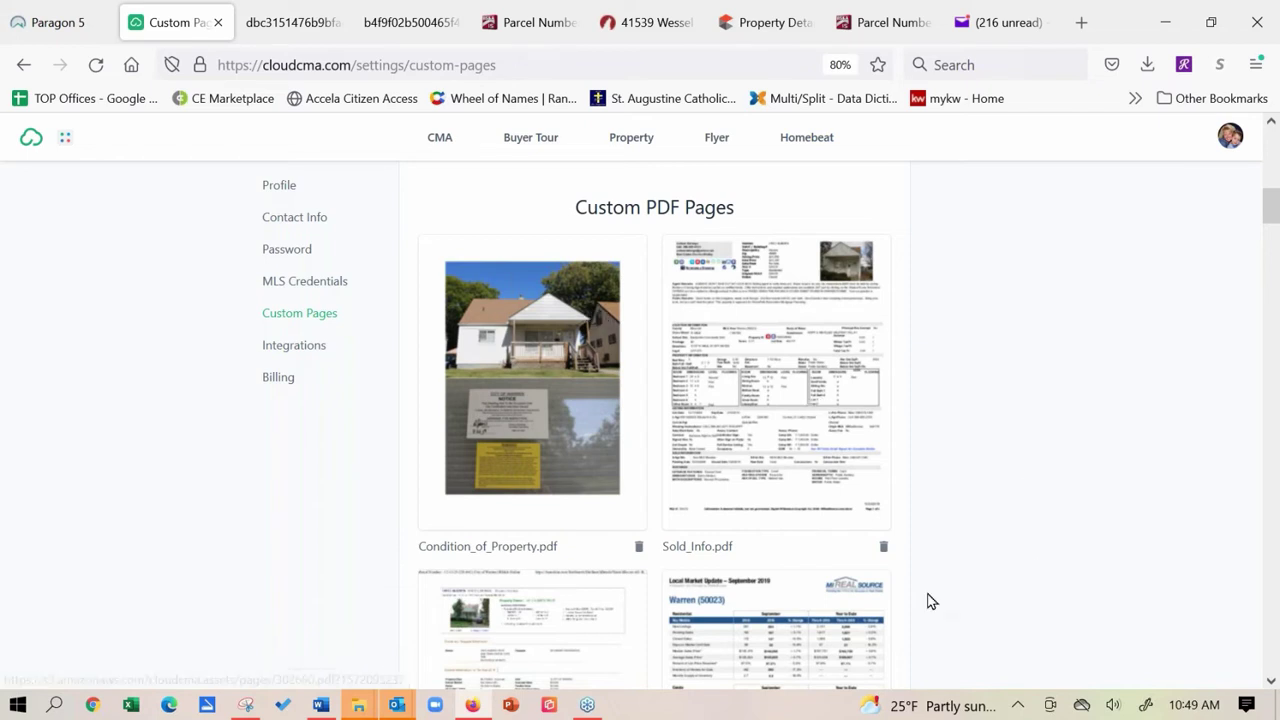
Start a new custom PDF page upload and scroll the Downloads list to Yesterday's files.
{"action": "left_click", "coordinate": [1271, 683]}
{"action": "scroll", "coordinate": [1268, 683], "scroll_direction": "down", "scroll_amount": 15}
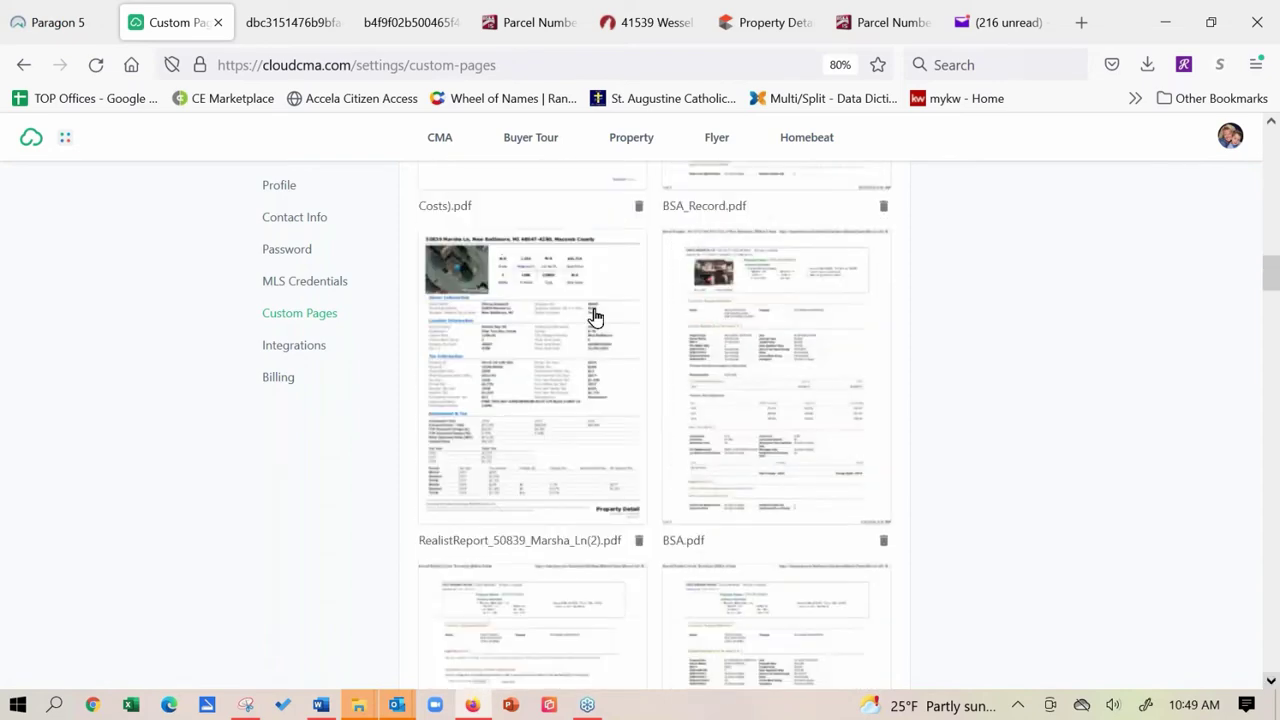
{"action": "scroll", "coordinate": [602, 413], "scroll_direction": "down", "scroll_amount": 10}
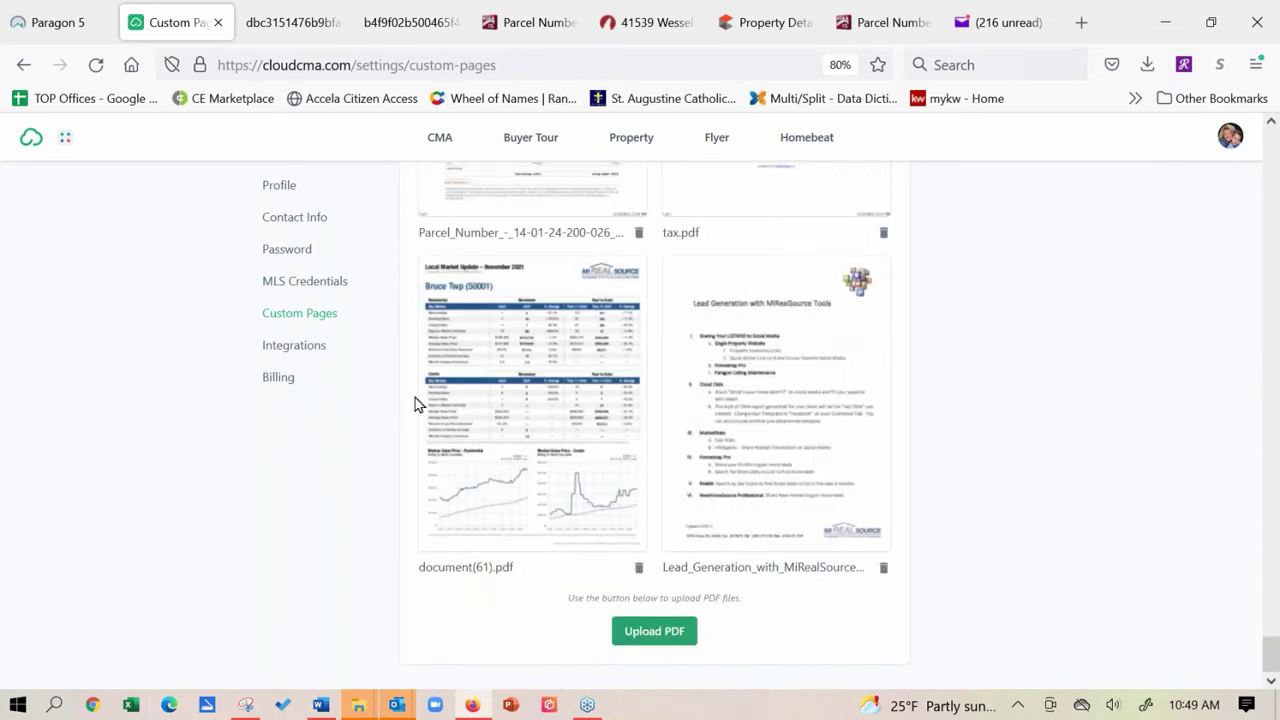
{"action": "left_click", "coordinate": [662, 631]}
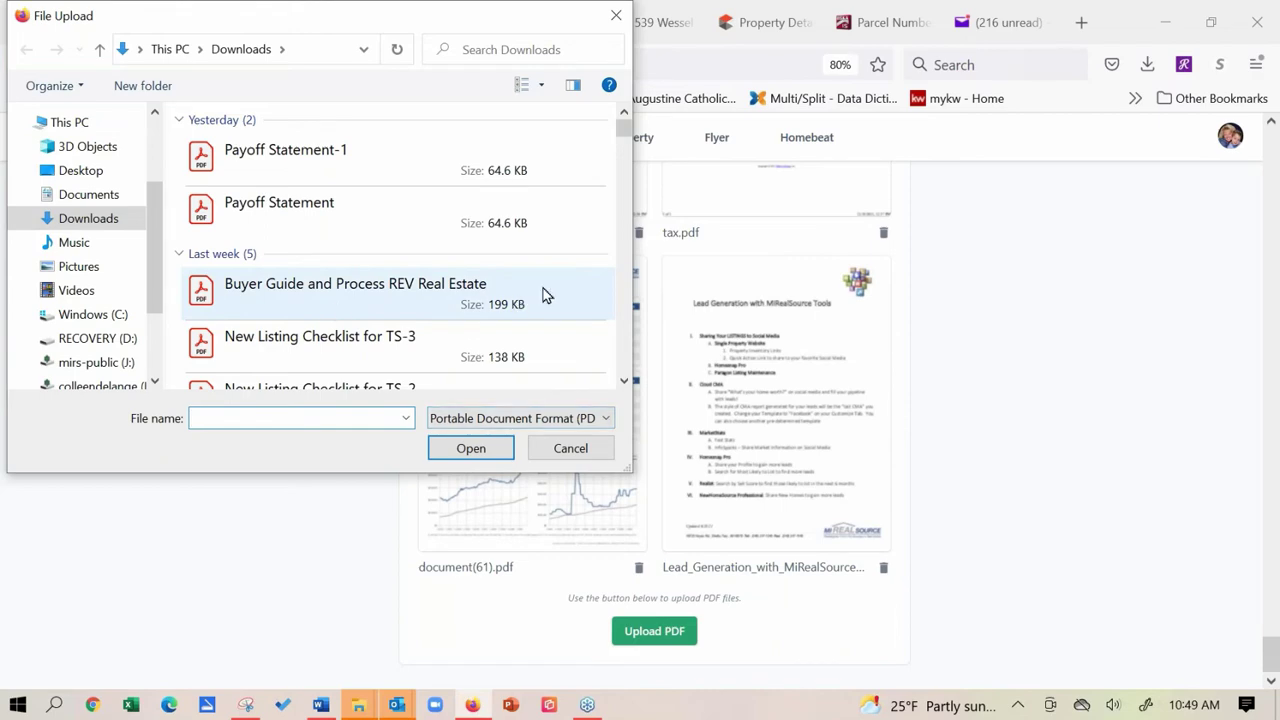
{"action": "left_click_drag", "start_coordinate": [628, 135], "coordinate": [628, 139]}
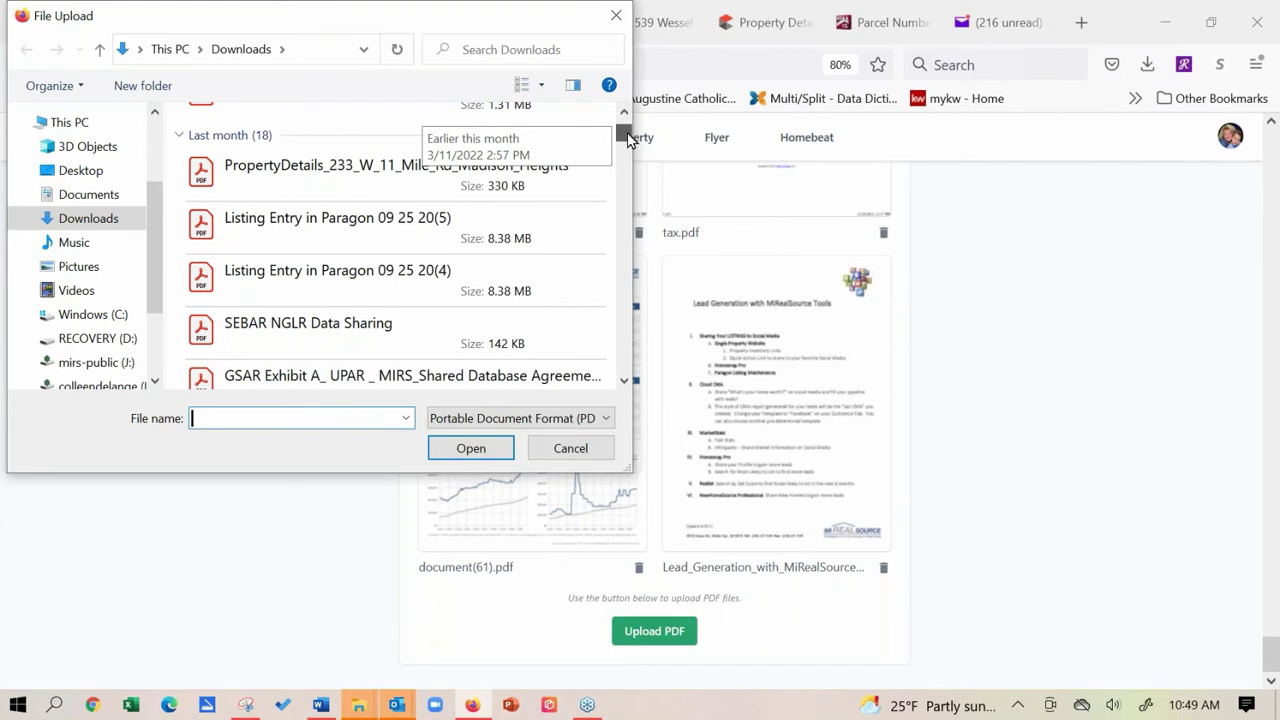
{"action": "left_click_drag", "start_coordinate": [628, 139], "coordinate": [623, 126]}
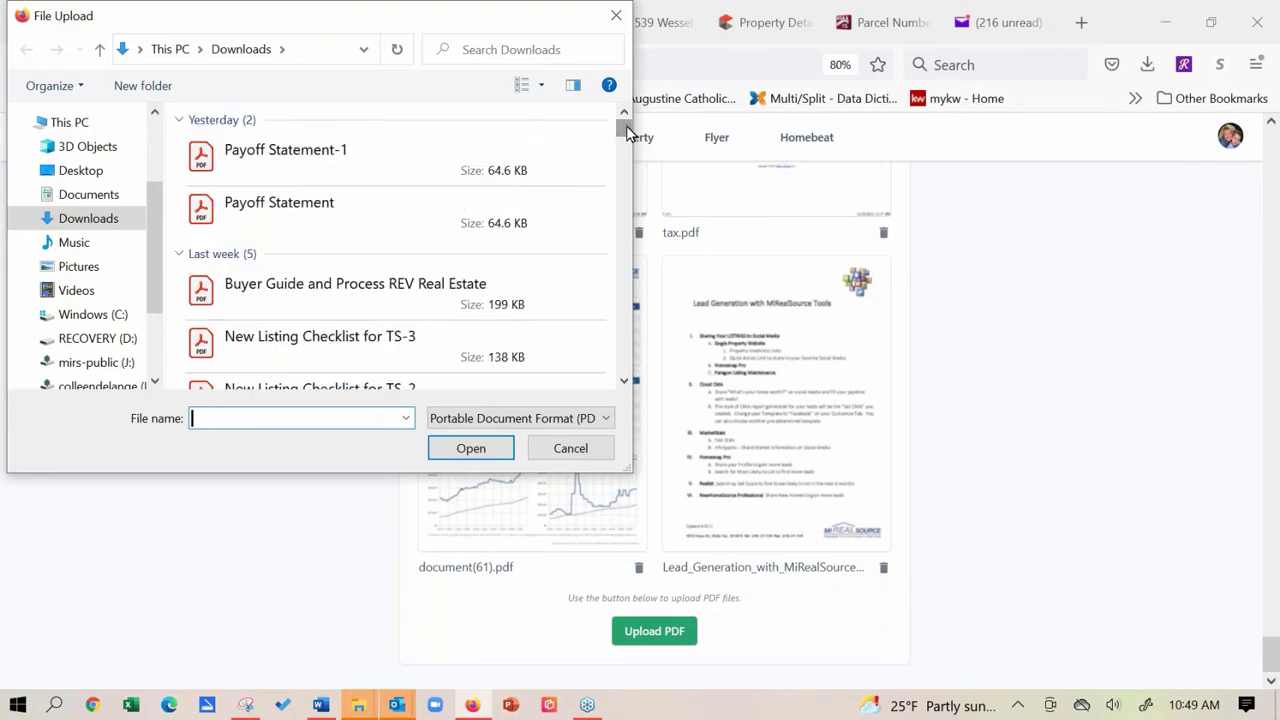
Upload Payoff Statement-1 from Downloads as a custom PDF page.
{"action": "left_click", "coordinate": [354, 168]}
{"action": "double_click", "coordinate": [354, 165]}
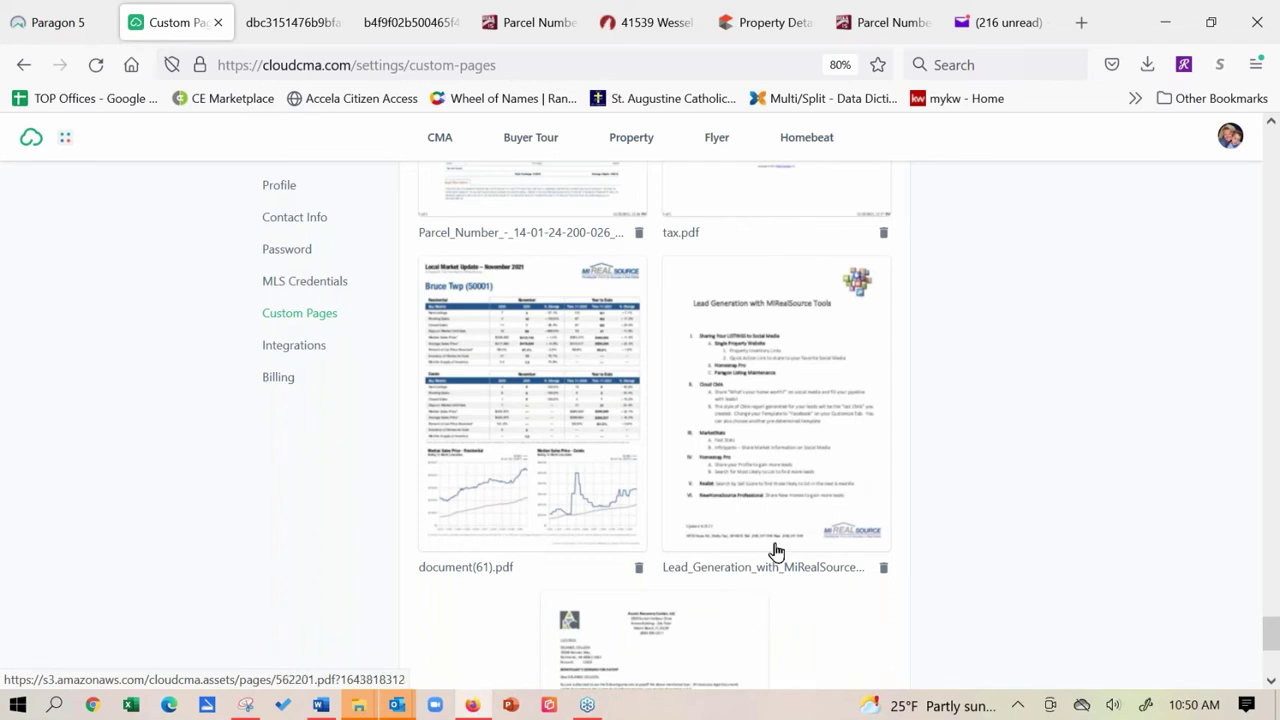
{"action": "scroll", "coordinate": [528, 577], "scroll_direction": "down", "scroll_amount": 5}
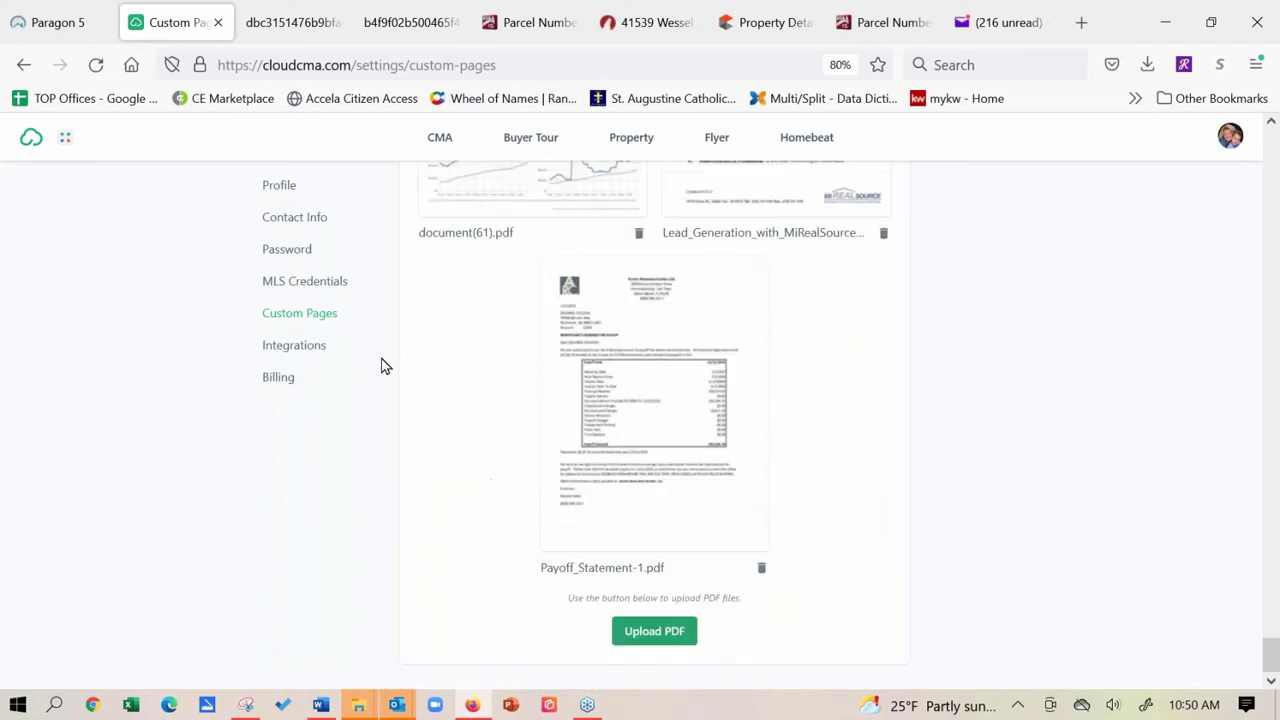
Delete Payoff_Statement-1.pdf forever and switch to Paragon's Home dashboard.
{"action": "left_click", "coordinate": [763, 571]}
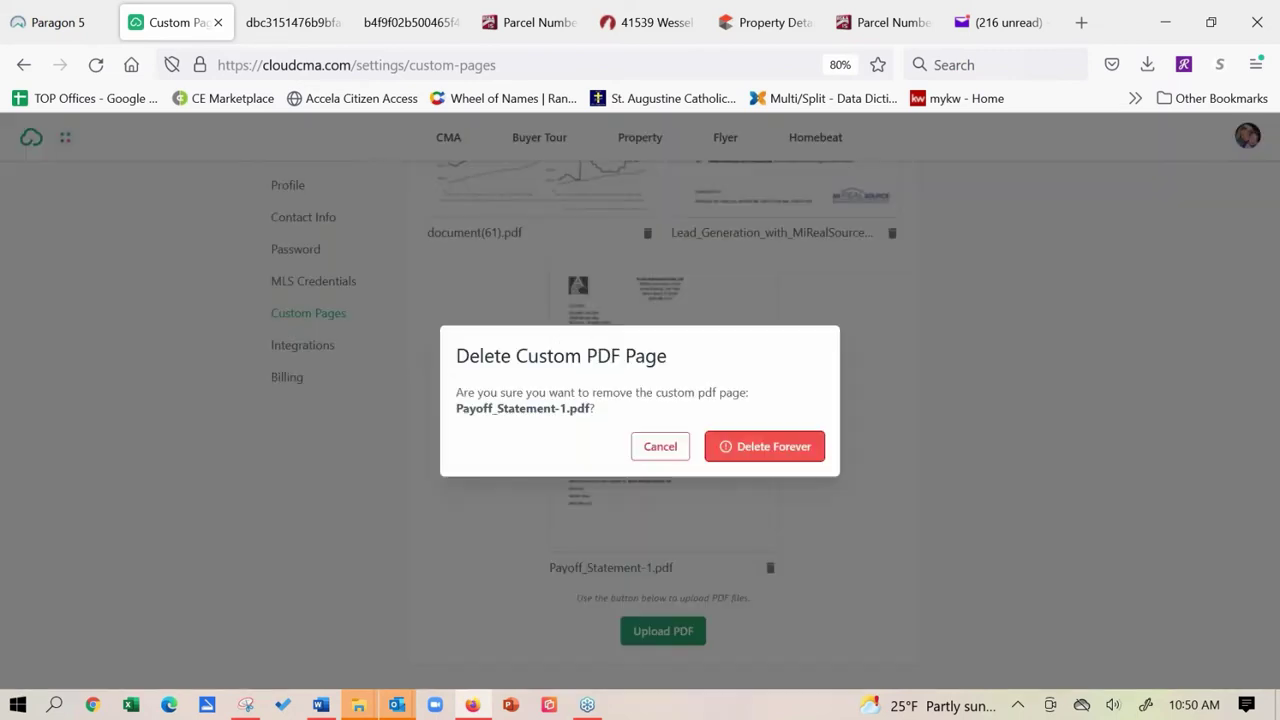
{"action": "left_click", "coordinate": [760, 450]}
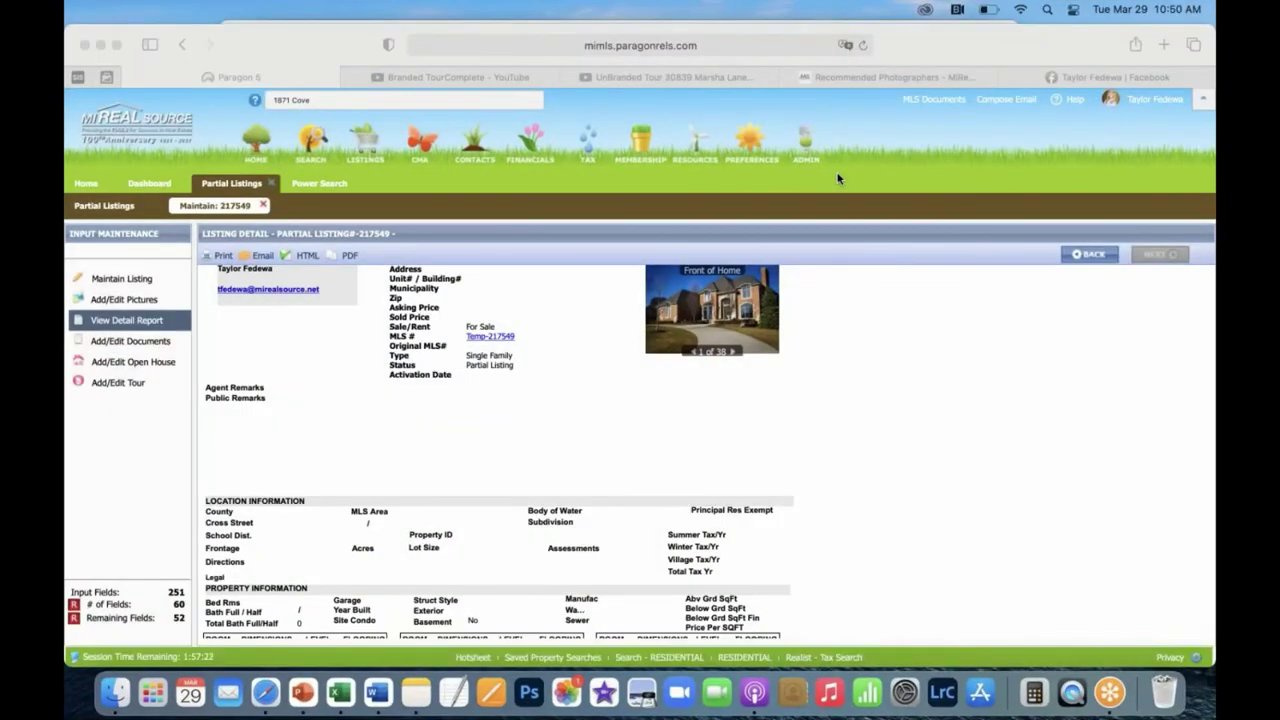
{"action": "left_click", "coordinate": [85, 184]}
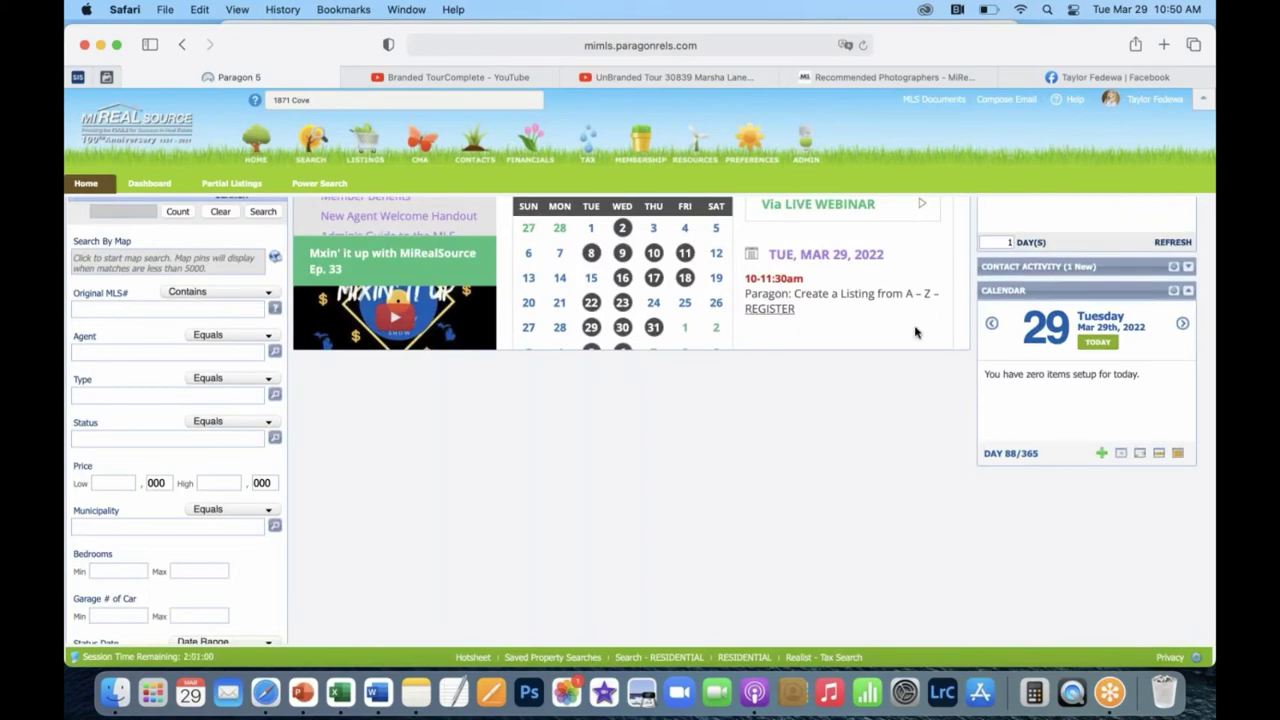
{"action": "scroll", "coordinate": [1038, 477], "scroll_direction": "up", "scroll_amount": 1}
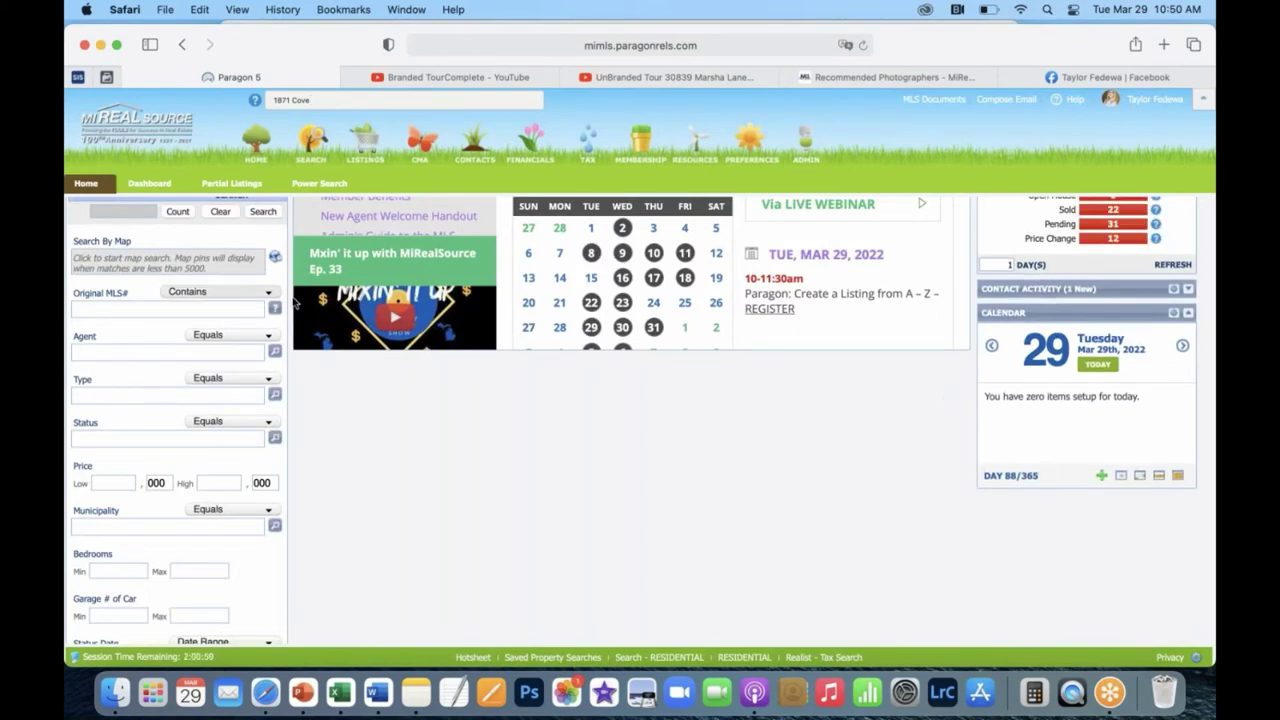
{"action": "scroll", "coordinate": [283, 311], "scroll_direction": "up", "scroll_amount": 5}
{"action": "scroll", "coordinate": [283, 311], "scroll_direction": "down", "scroll_amount": 1}
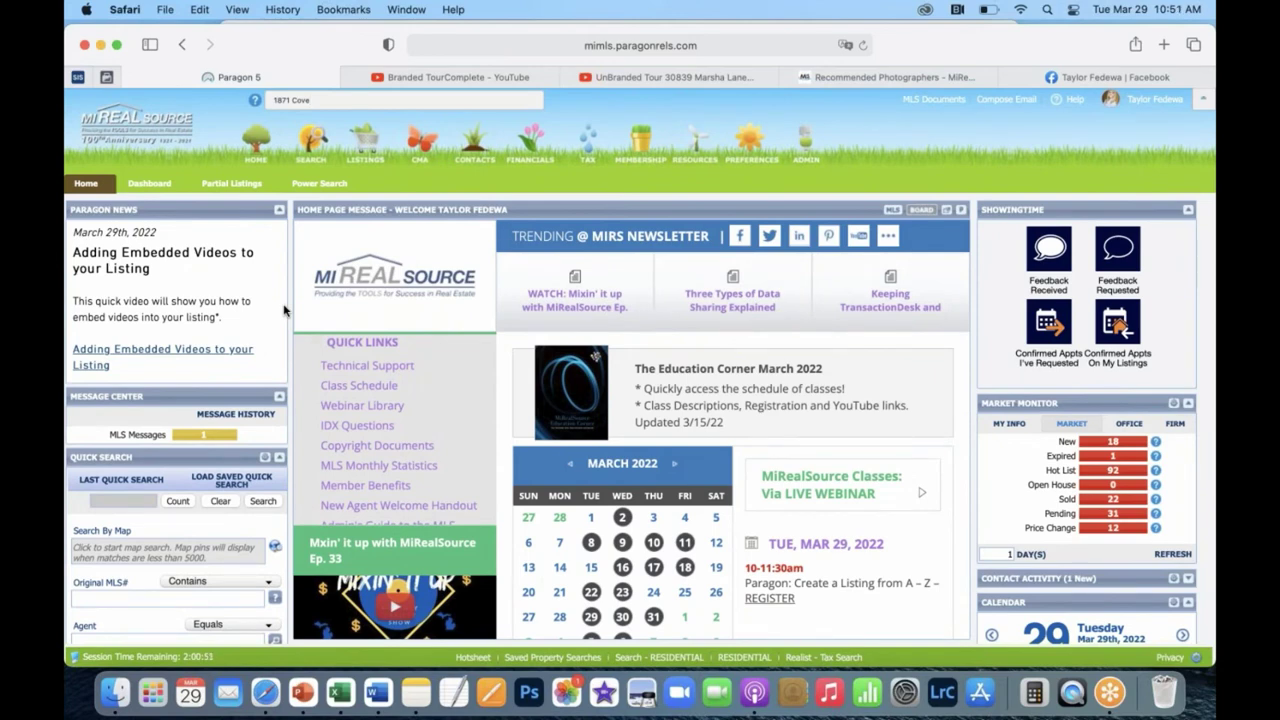
{"action": "scroll", "coordinate": [283, 311], "scroll_direction": "down", "scroll_amount": 1}
{"action": "scroll", "coordinate": [283, 311], "scroll_direction": "up", "scroll_amount": 1}
Open Listings > Maintain > Partials to reach partial listing 217549.
{"action": "left_click", "coordinate": [236, 184]}
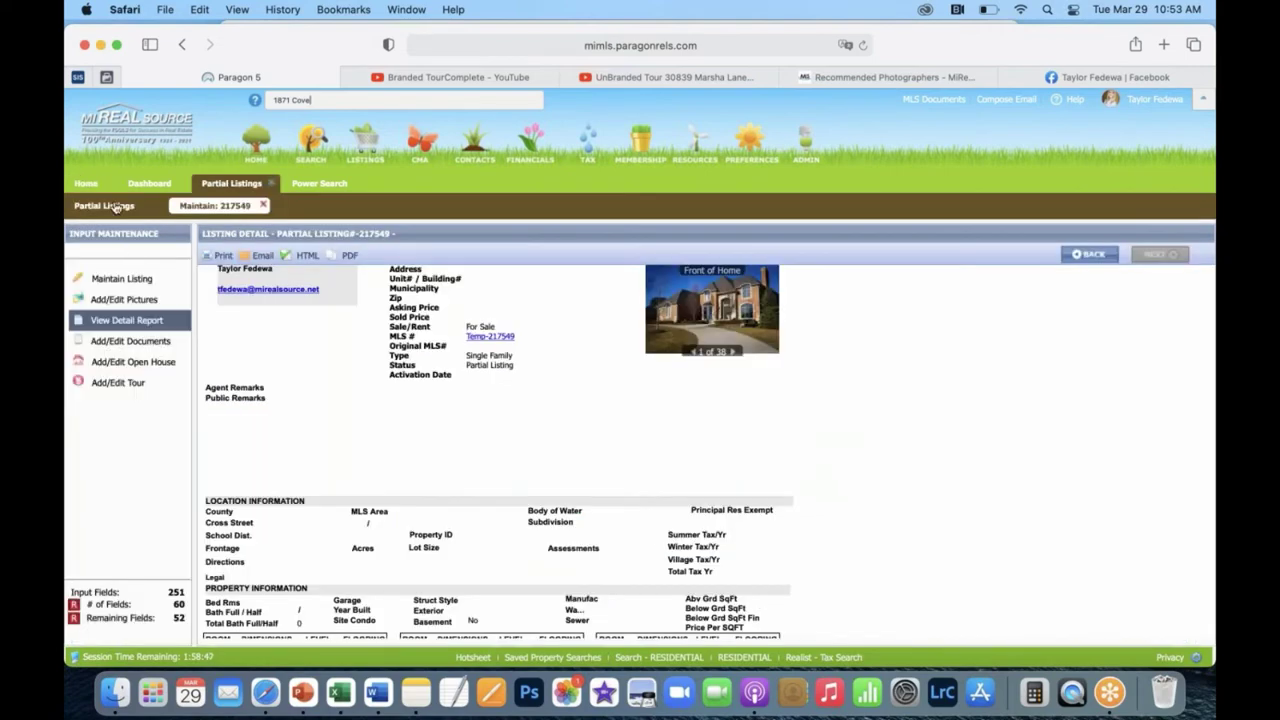
{"action": "left_click", "coordinate": [85, 185]}
{"action": "mouse_move", "coordinate": [371, 158]}
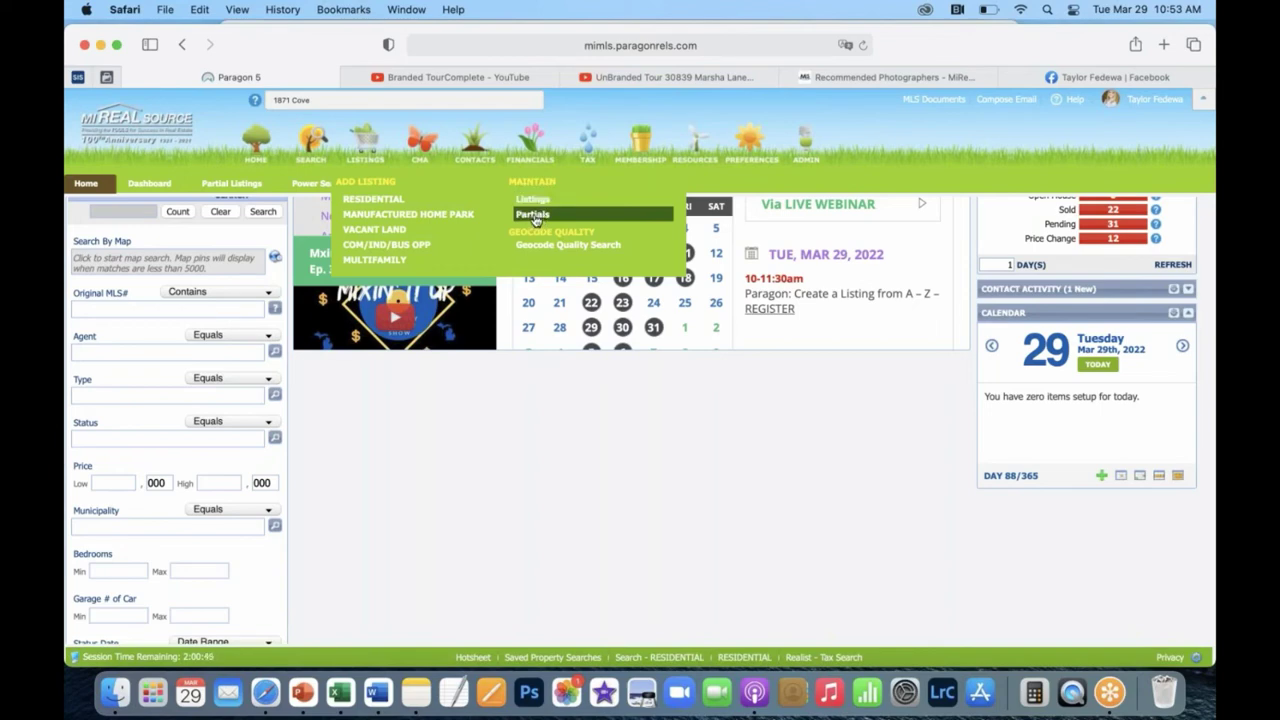
{"action": "left_click", "coordinate": [535, 217]}
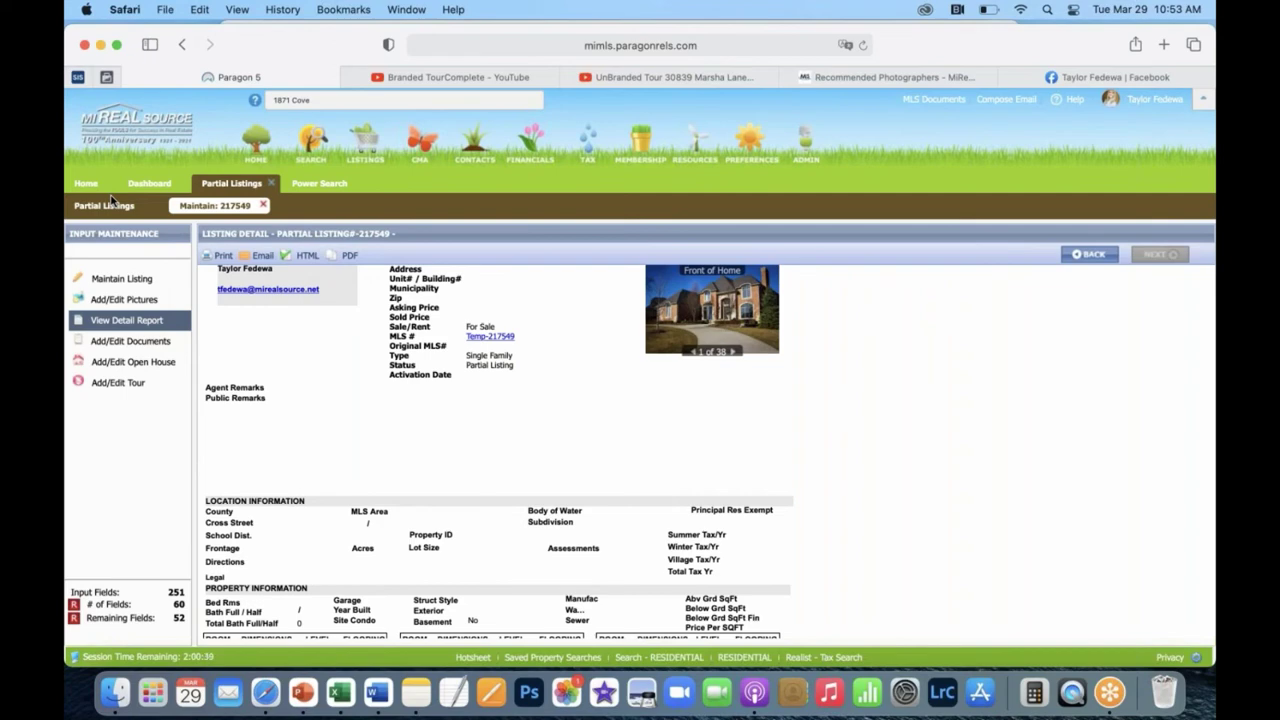
Review listing 217549's Maintain Listing form, then open its Add/Edit Pictures page.
{"action": "left_click", "coordinate": [115, 280]}
{"action": "scroll", "coordinate": [447, 427], "scroll_direction": "down", "scroll_amount": 5}
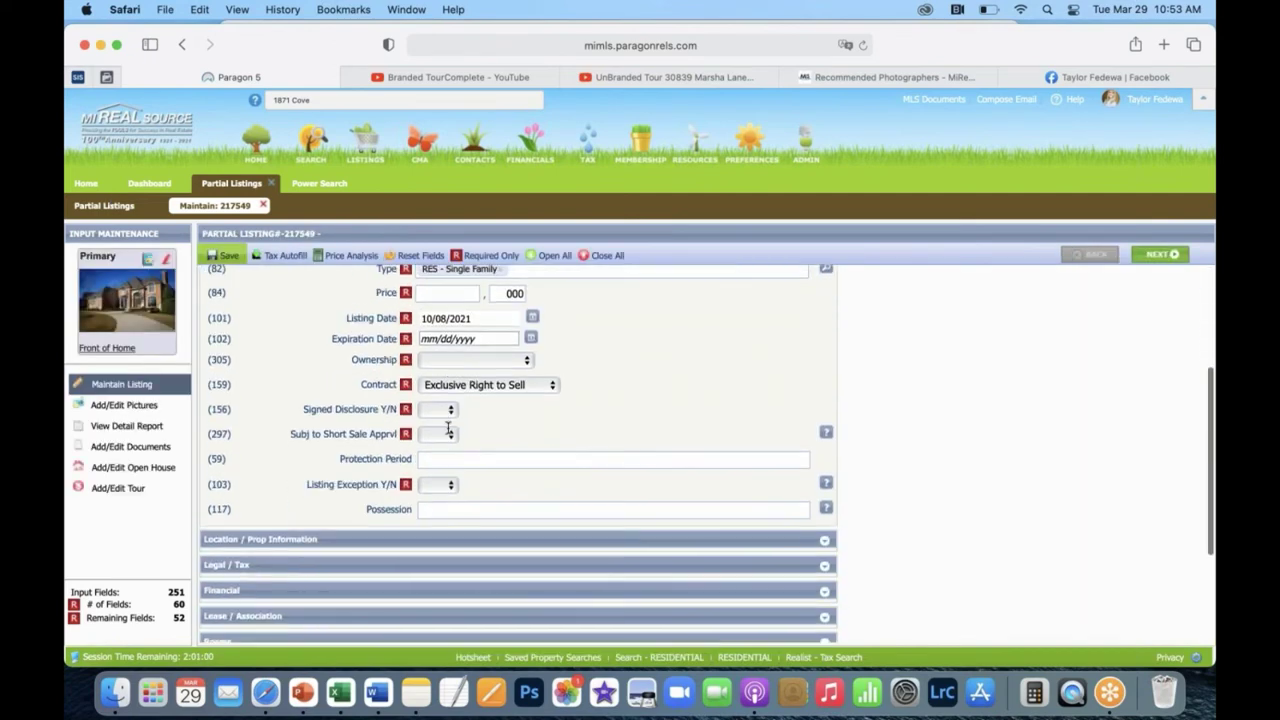
{"action": "scroll", "coordinate": [446, 423], "scroll_direction": "up", "scroll_amount": 5}
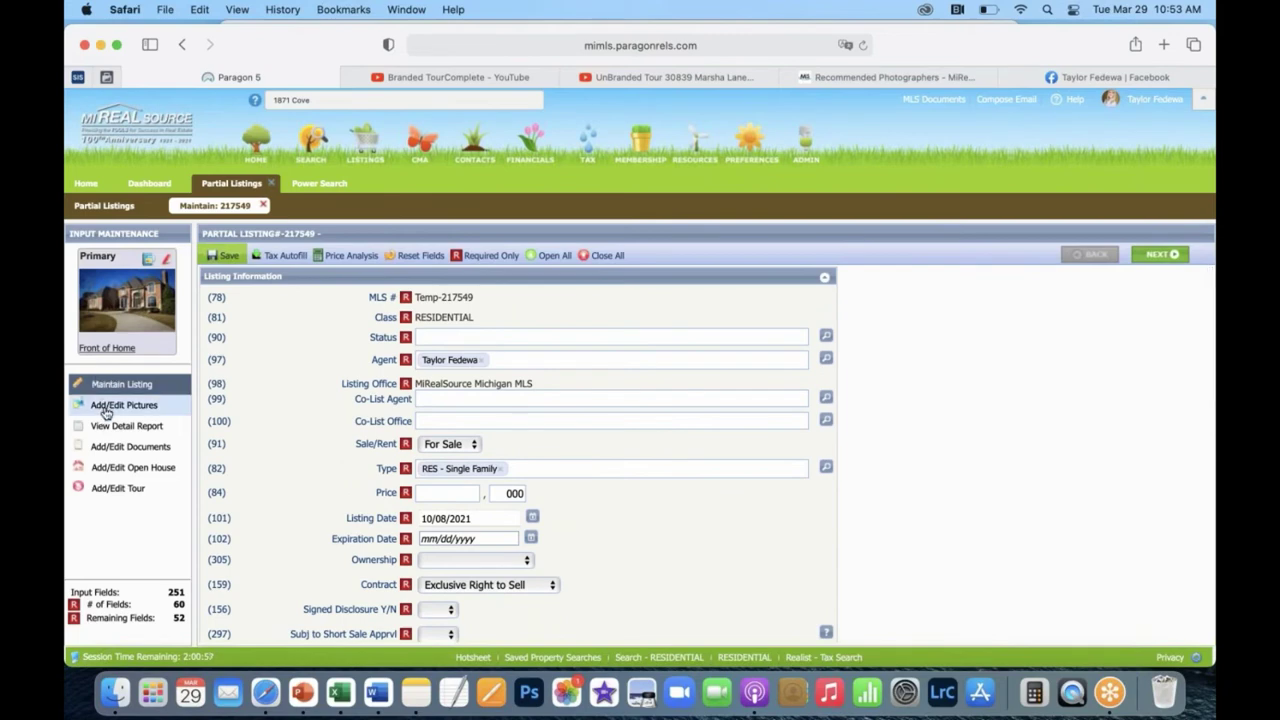
{"action": "left_click", "coordinate": [107, 405]}
{"action": "scroll", "coordinate": [468, 432], "scroll_direction": "down", "scroll_amount": 2}
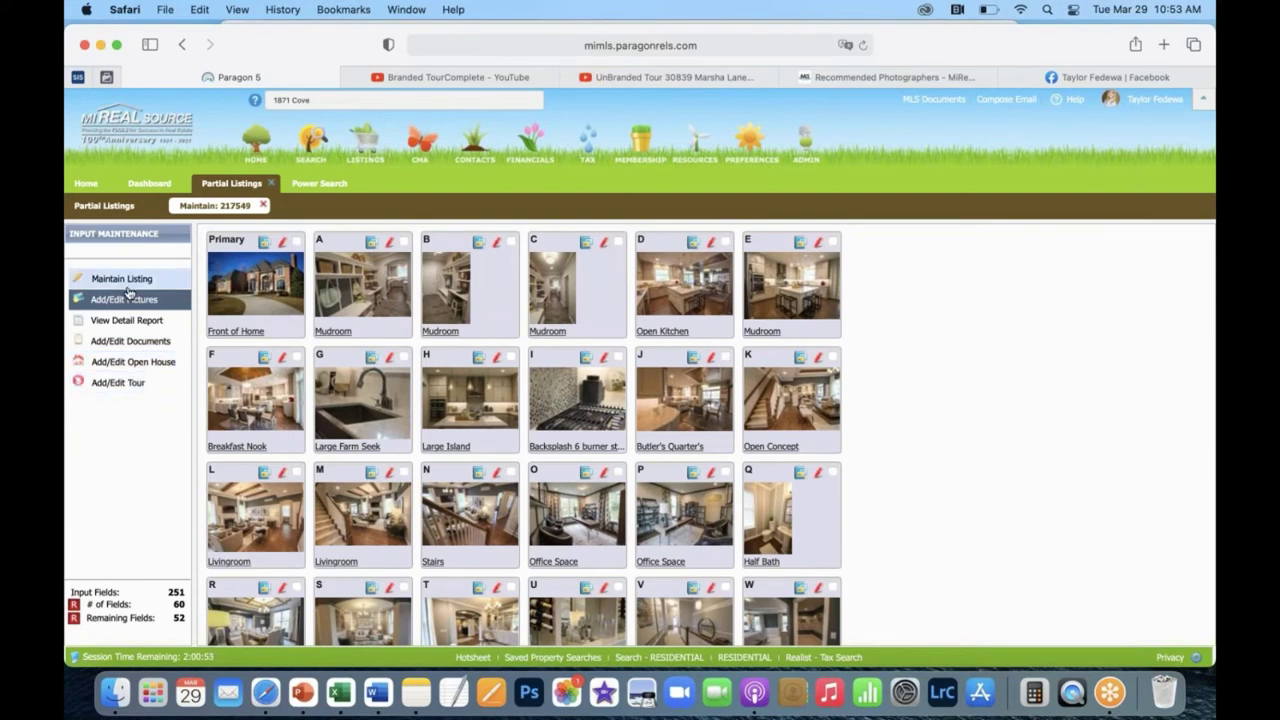
{"action": "left_click", "coordinate": [145, 288]}
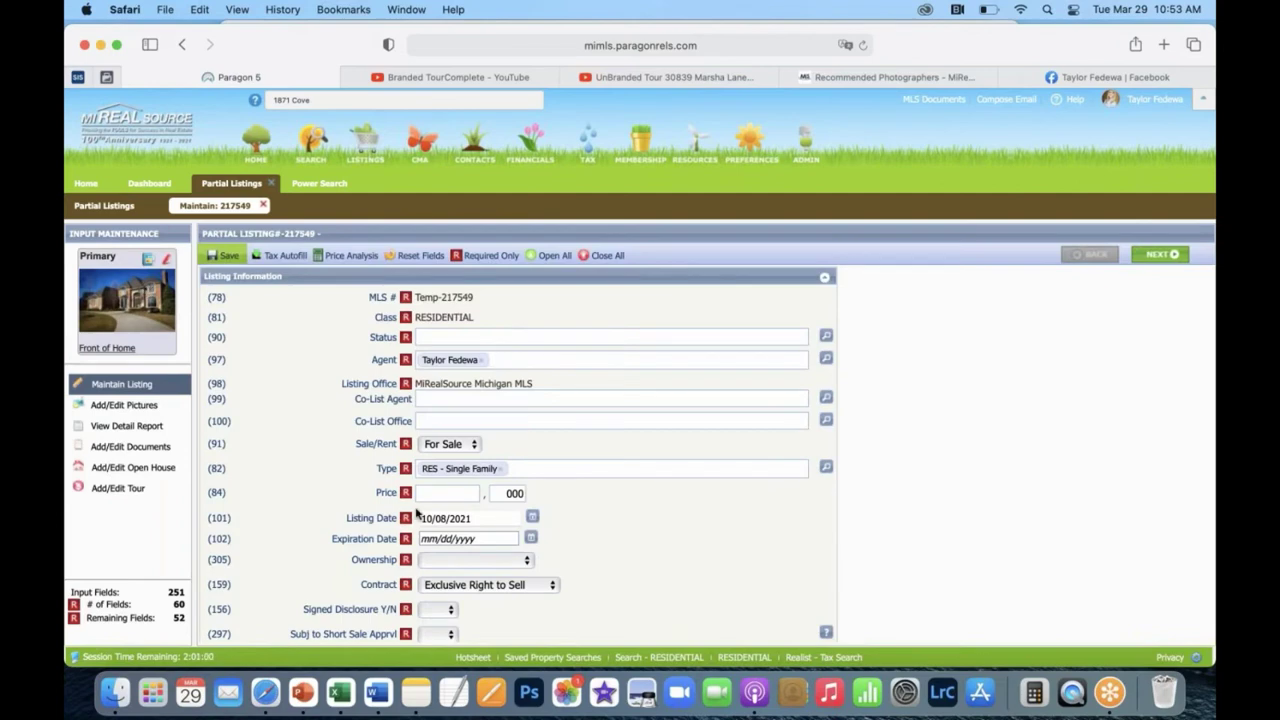
{"action": "scroll", "coordinate": [418, 512], "scroll_direction": "down", "scroll_amount": 5}
{"action": "scroll", "coordinate": [418, 512], "scroll_direction": "up", "scroll_amount": 5}
{"action": "scroll", "coordinate": [418, 512], "scroll_direction": "down", "scroll_amount": 5}
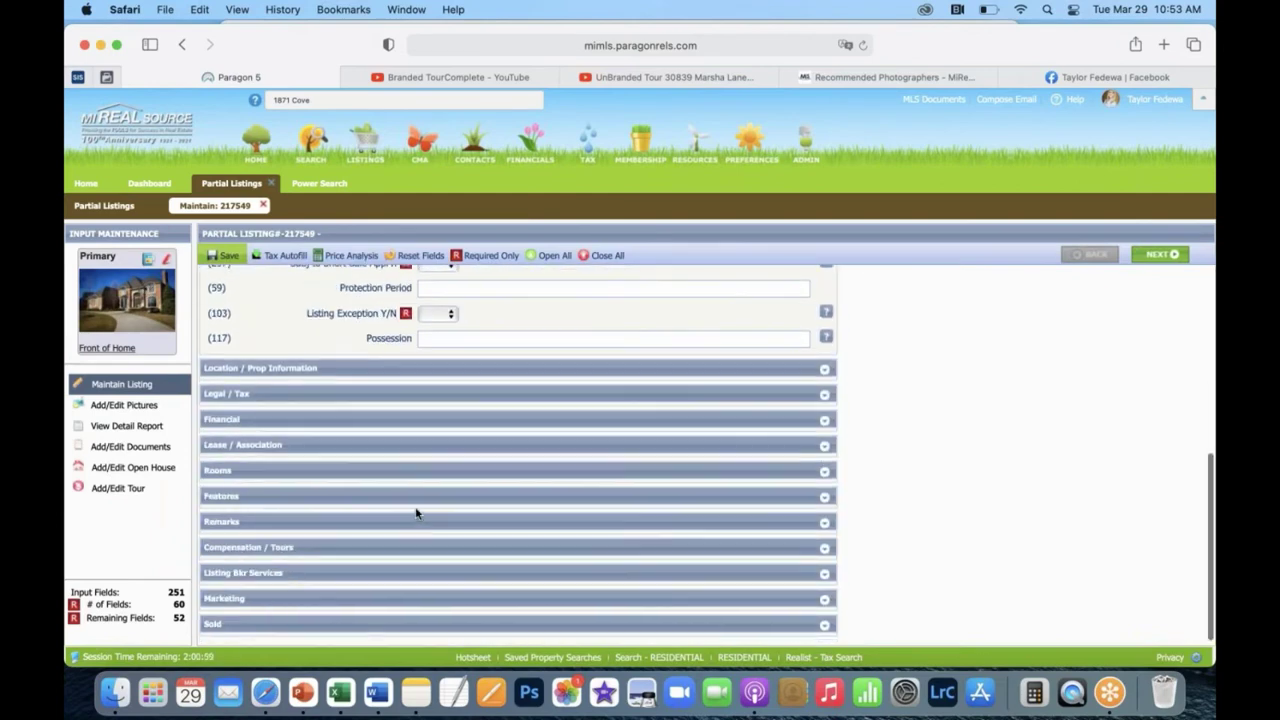
{"action": "scroll", "coordinate": [366, 550], "scroll_direction": "up", "scroll_amount": 5}
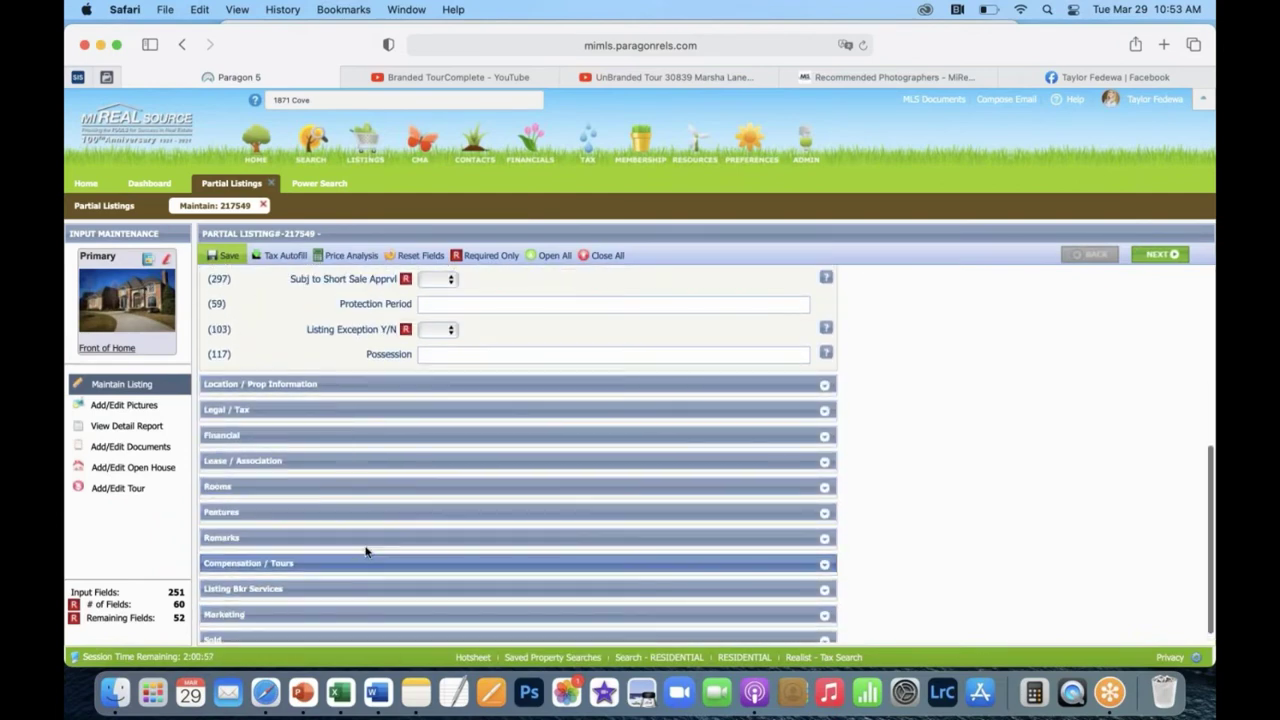
{"action": "scroll", "coordinate": [366, 550], "scroll_direction": "down", "scroll_amount": 5}
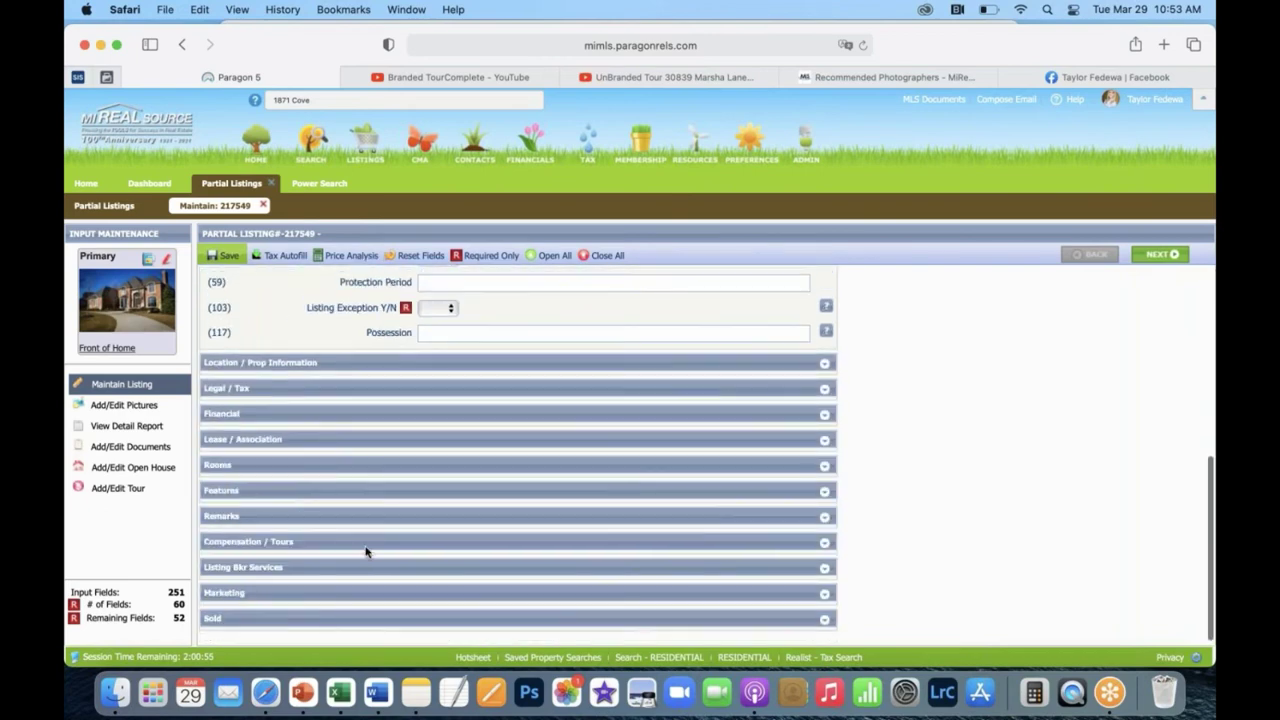
{"action": "left_click", "coordinate": [139, 412]}
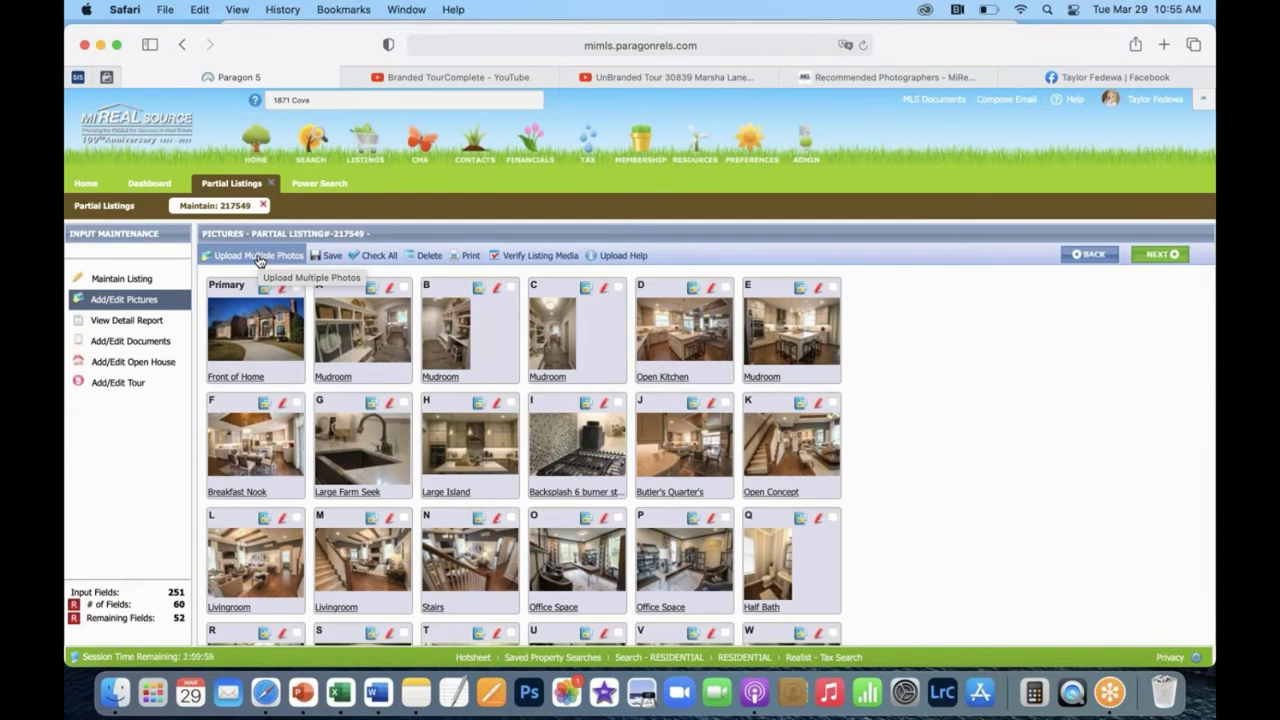
Open Upload Multiple Photos for partial listing 217549.
{"action": "left_click", "coordinate": [258, 256]}
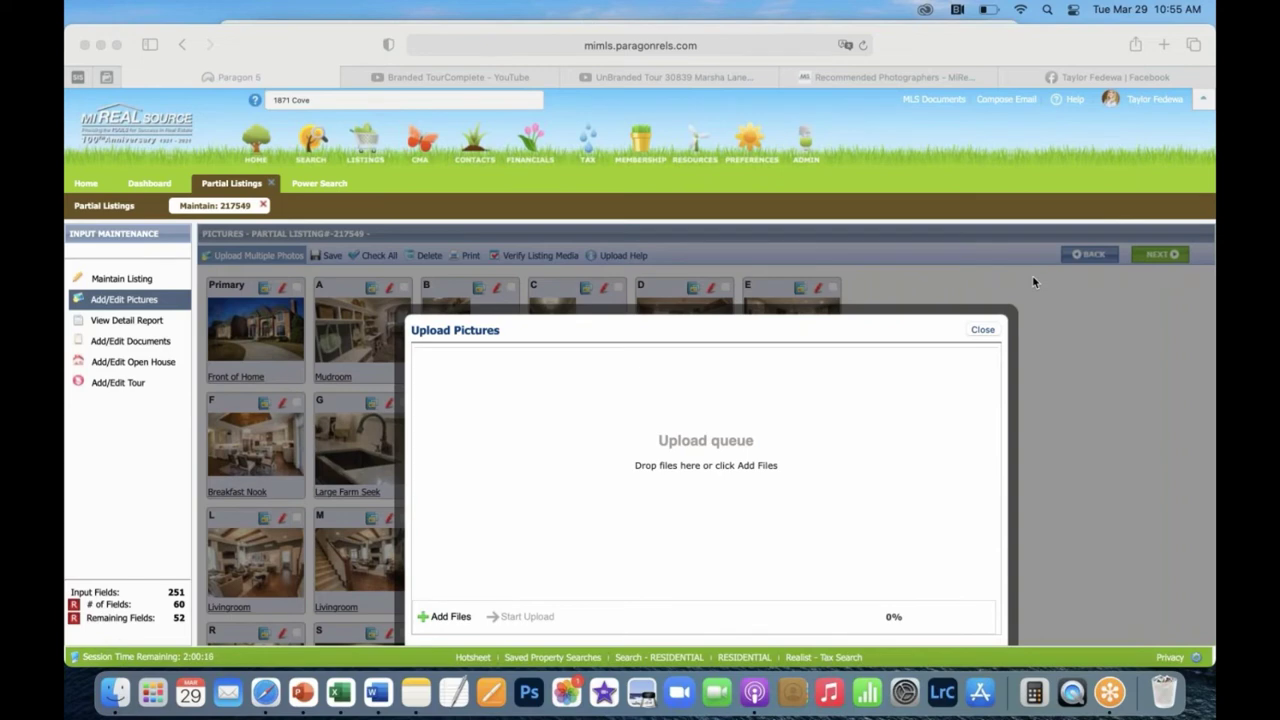
Cancel the file chooser with no photos selected and close the Upload Pictures panel.
{"action": "left_click", "coordinate": [448, 617]}
{"action": "left_click", "coordinate": [452, 616]}
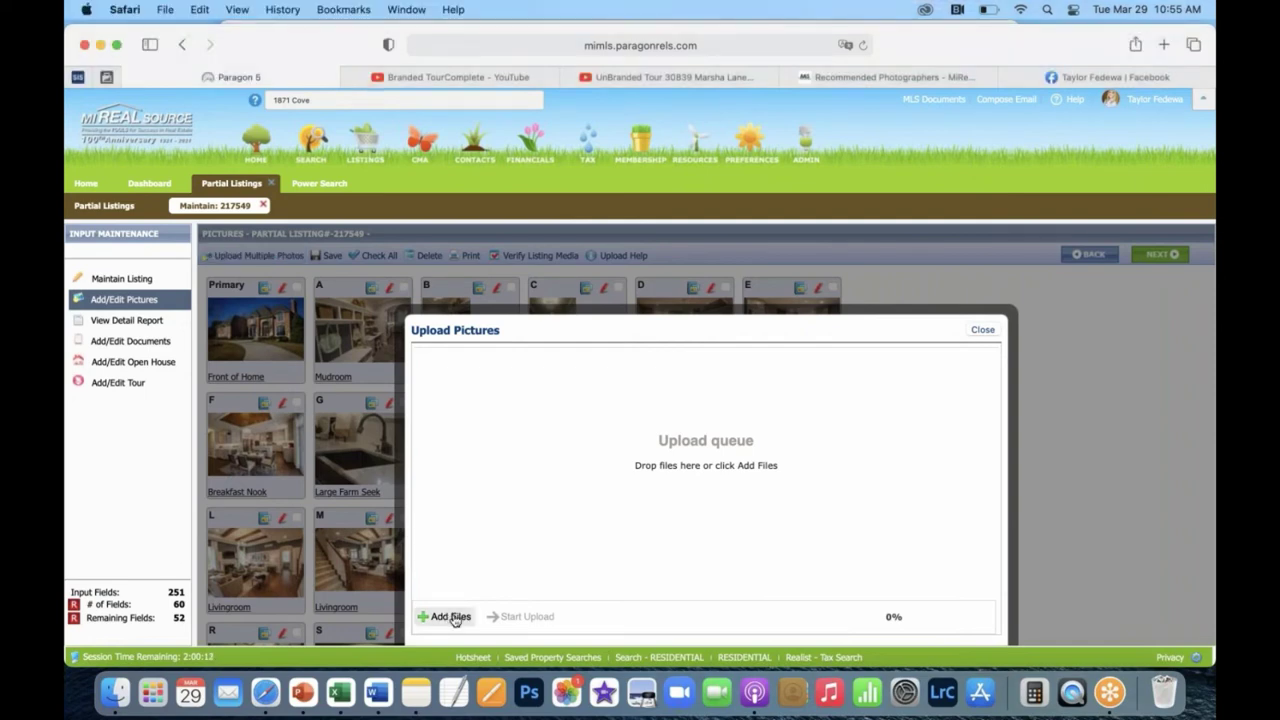
{"action": "scroll", "coordinate": [631, 340], "scroll_direction": "down", "scroll_amount": 5}
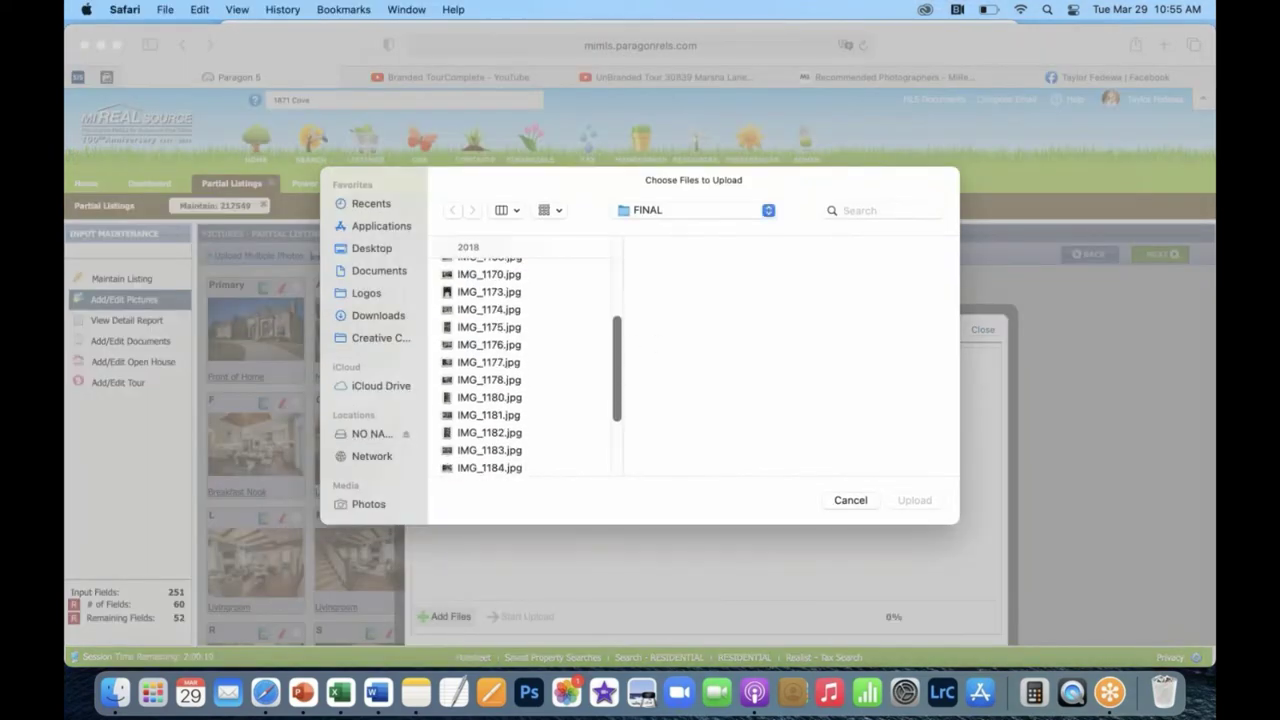
{"action": "scroll", "coordinate": [631, 340], "scroll_direction": "up", "scroll_amount": 5}
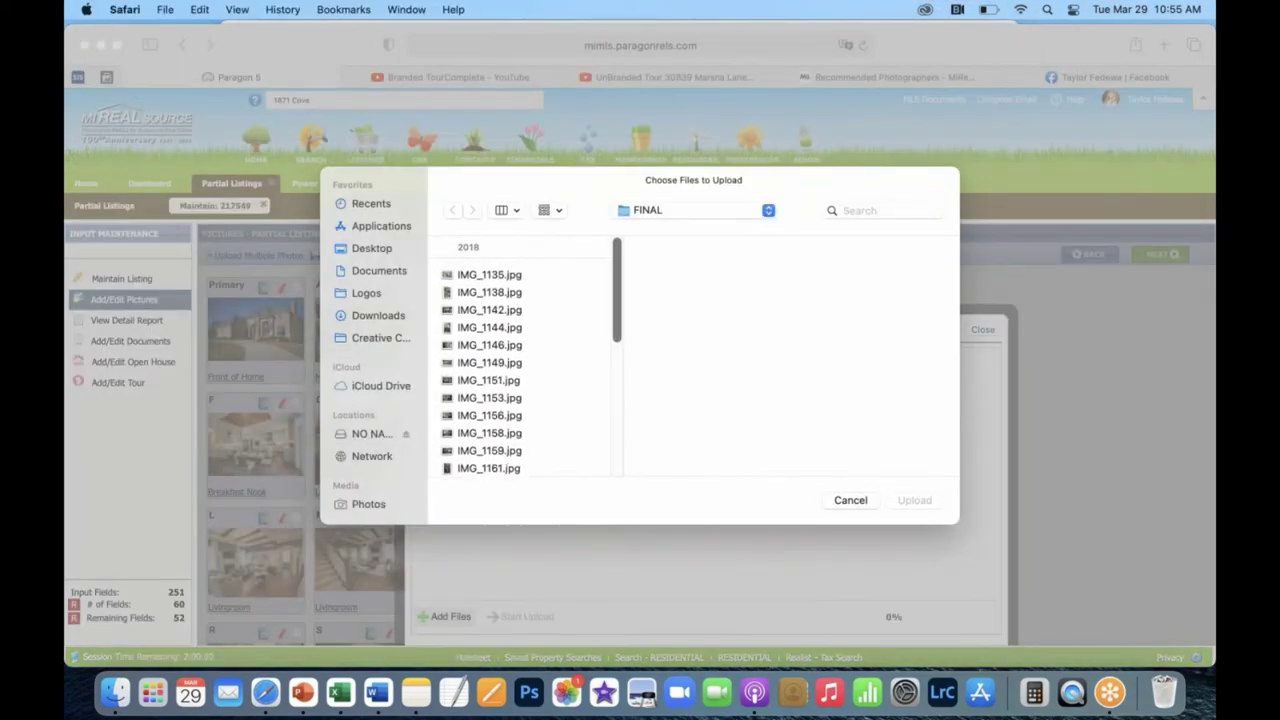
{"action": "left_click", "coordinate": [850, 501]}
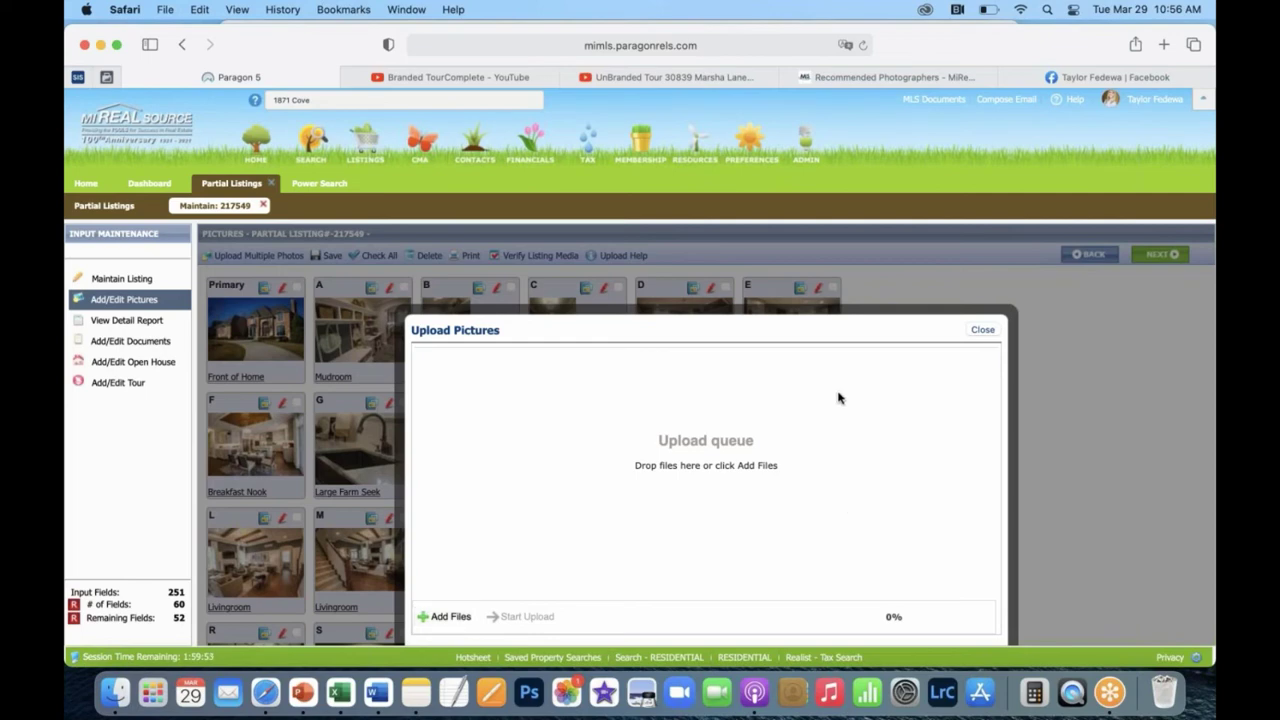
{"action": "scroll", "coordinate": [677, 527], "scroll_direction": "down", "scroll_amount": 3}
{"action": "scroll", "coordinate": [677, 527], "scroll_direction": "up", "scroll_amount": 3}
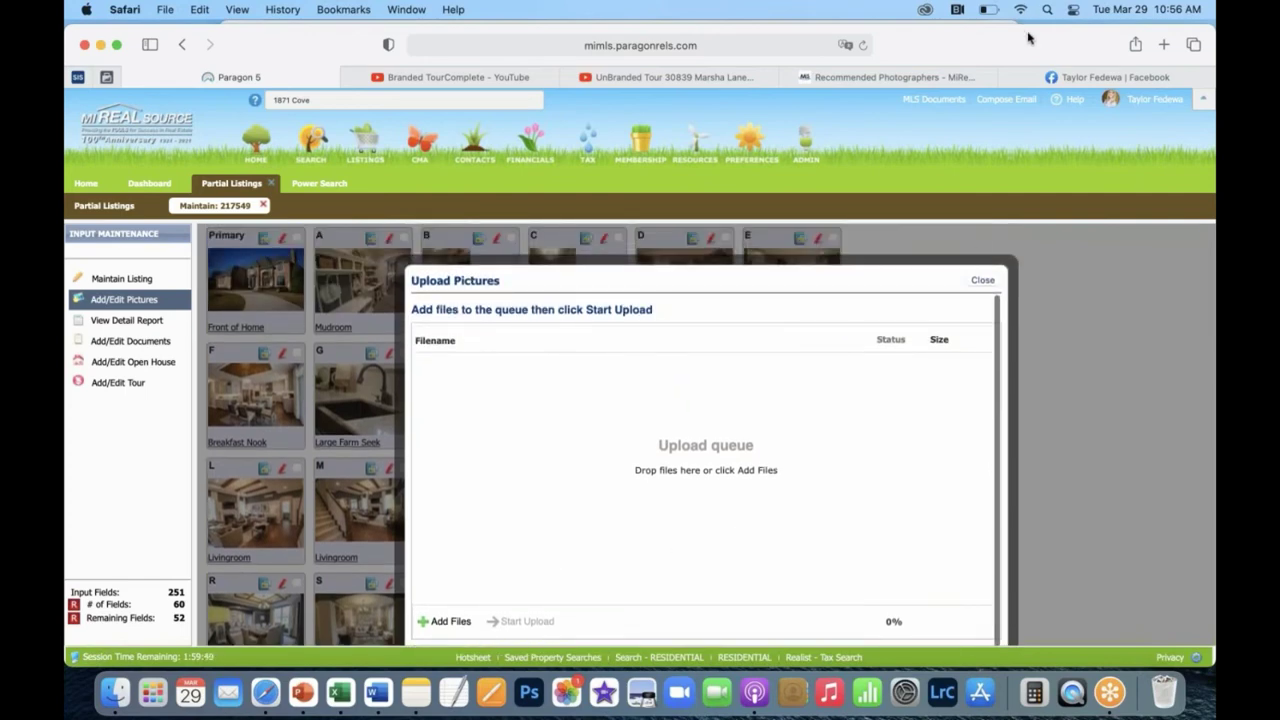
{"action": "left_click", "coordinate": [980, 280]}
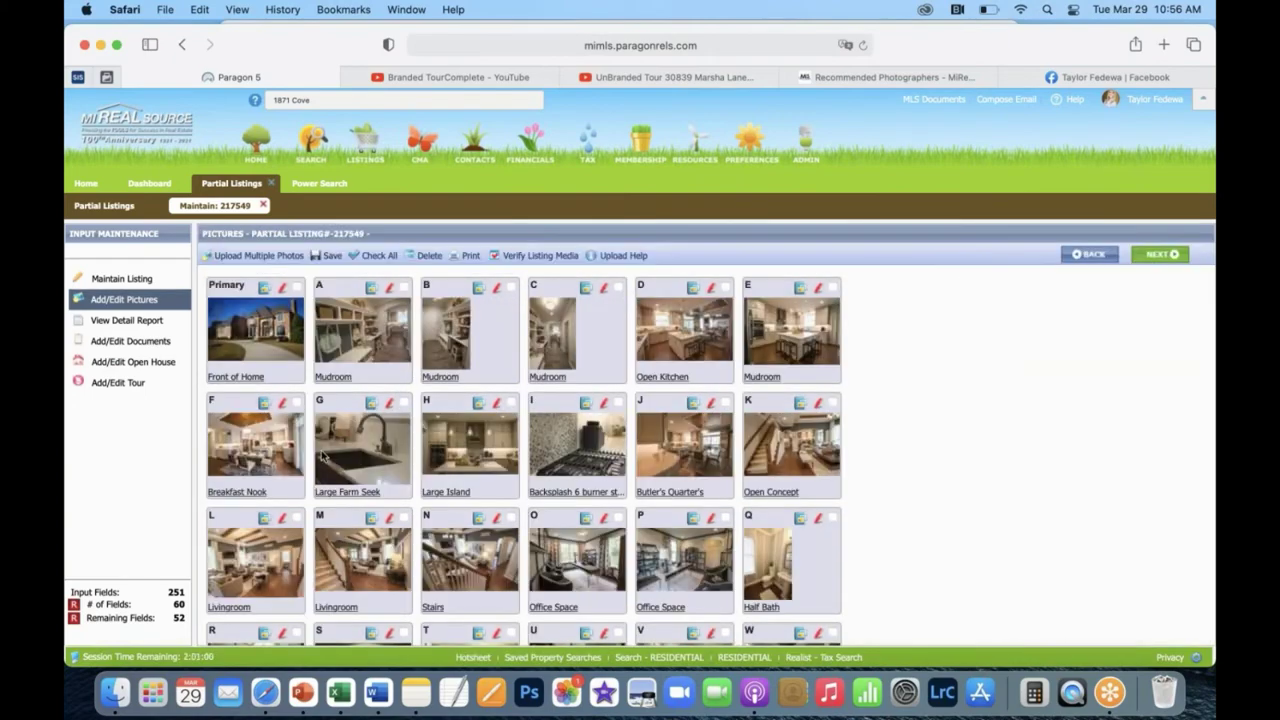
Open the Primary photo's label dialog showing 'Front of Home' and its two-story description.
{"action": "scroll", "coordinate": [305, 441], "scroll_direction": "down", "scroll_amount": 2}
{"action": "scroll", "coordinate": [305, 441], "scroll_direction": "up", "scroll_amount": 3}
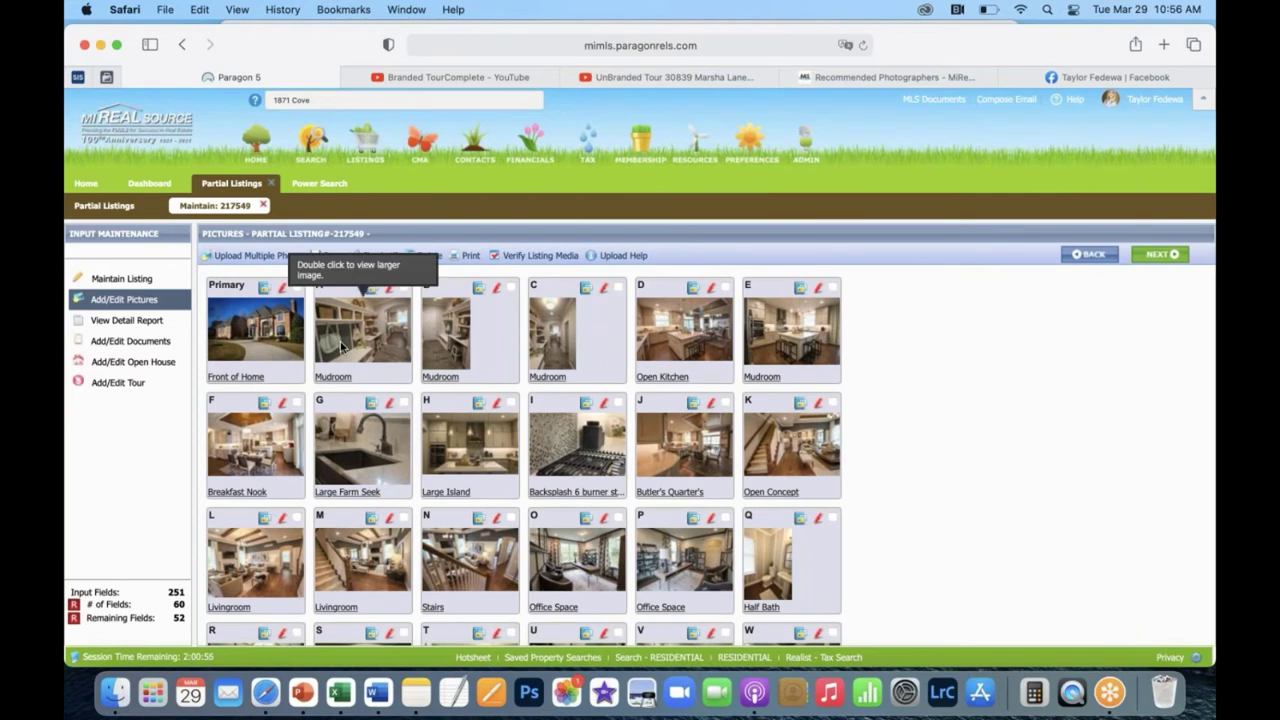
{"action": "left_click_drag", "start_coordinate": [285, 348], "coordinate": [265, 320]}
{"action": "scroll", "coordinate": [567, 461], "scroll_direction": "down", "scroll_amount": 3}
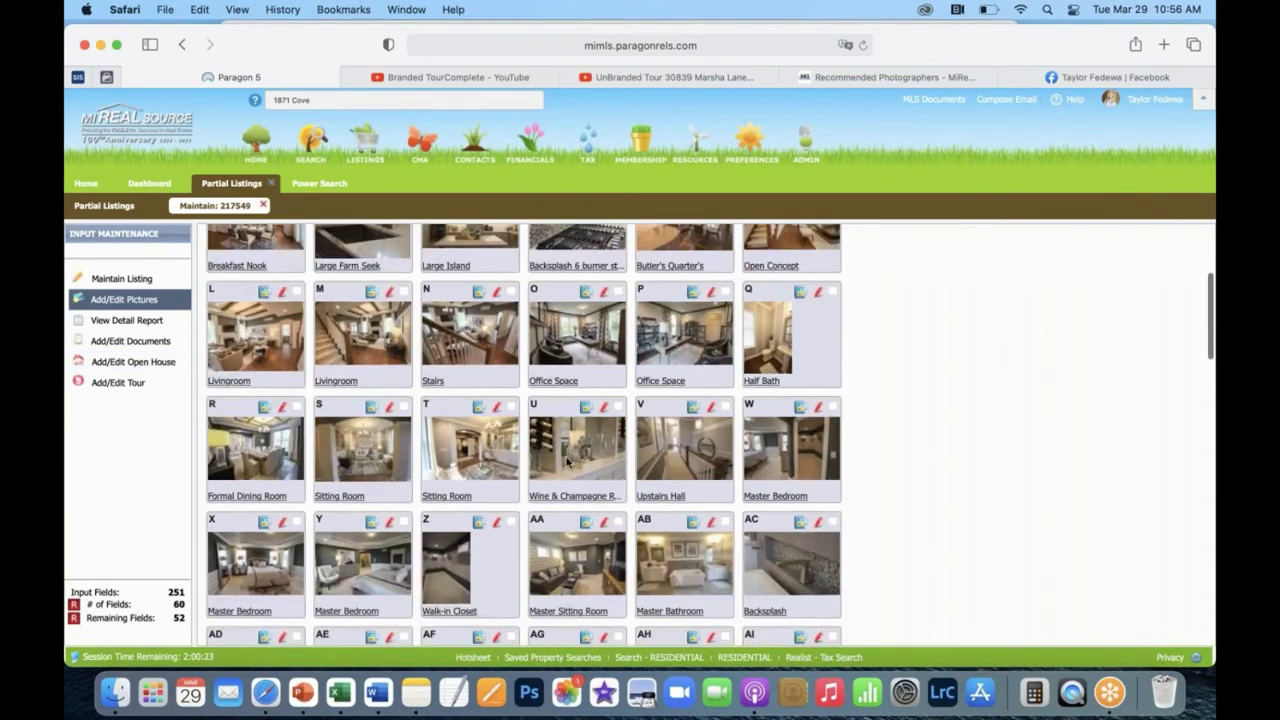
{"action": "scroll", "coordinate": [566, 457], "scroll_direction": "down", "scroll_amount": 5}
{"action": "scroll", "coordinate": [556, 340], "scroll_direction": "up", "scroll_amount": 15}
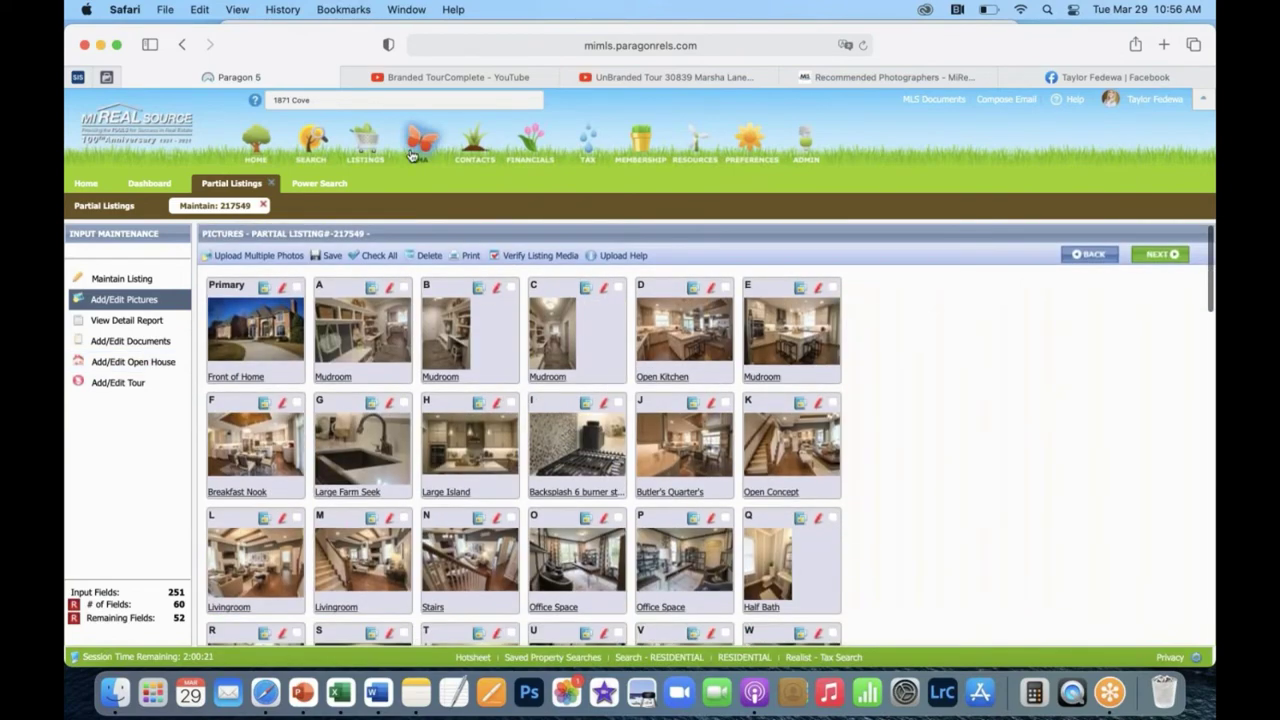
{"action": "left_click", "coordinate": [250, 378]}
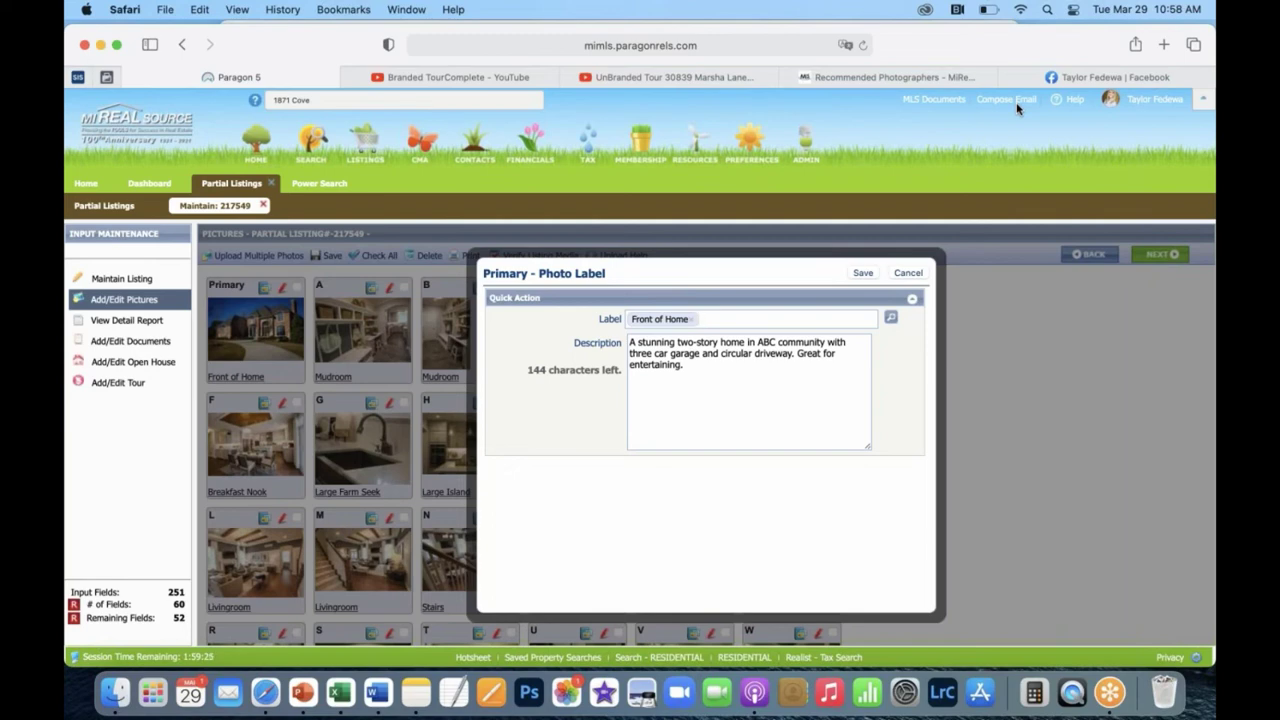
Cancel the Primary photo's label dialog, leaving it labelled Front of Home.
{"action": "left_click", "coordinate": [910, 274]}
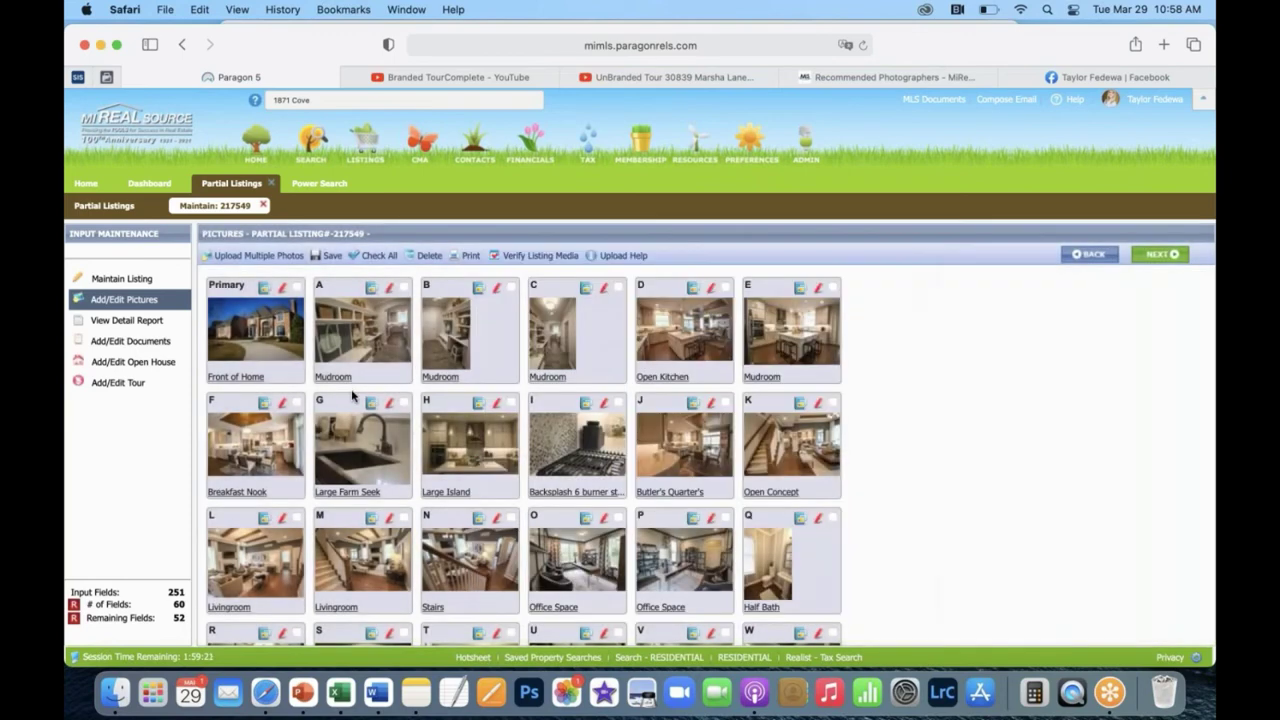
Open the listing's detail report and view the Front of Home photo enlarged.
{"action": "left_click", "coordinate": [126, 320]}
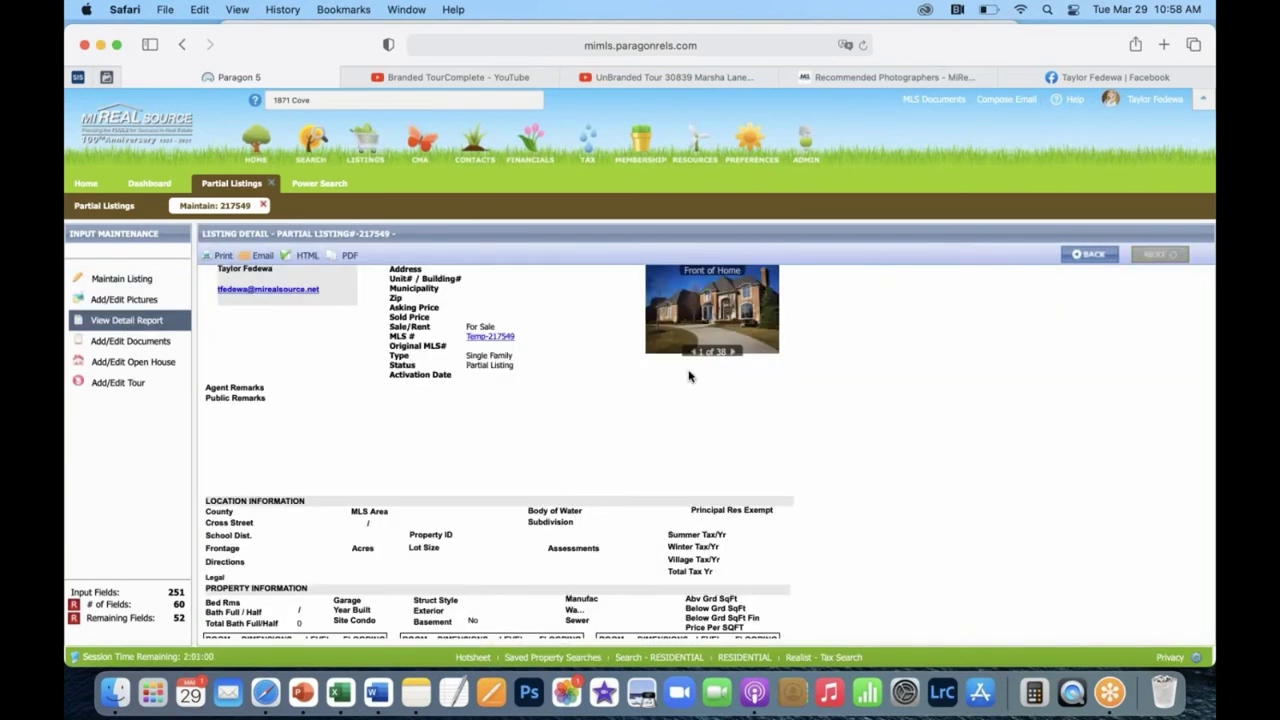
{"action": "left_click", "coordinate": [695, 303]}
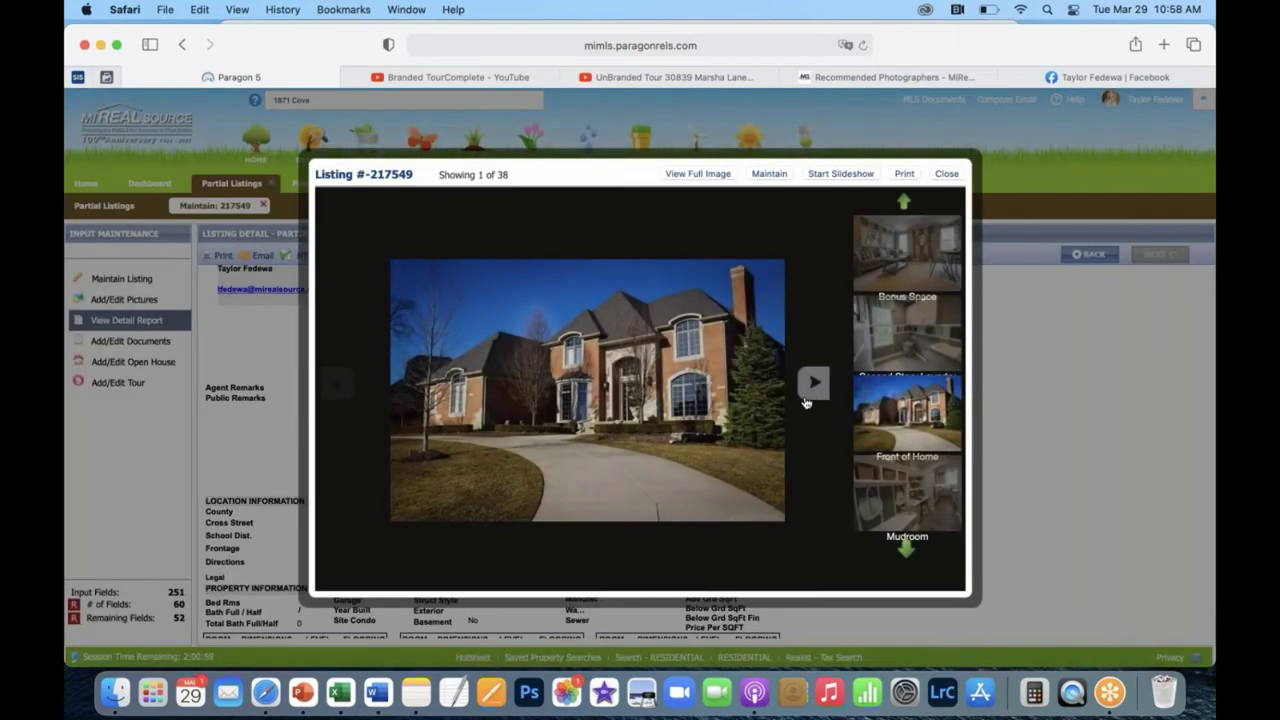
{"action": "left_click", "coordinate": [813, 393]}
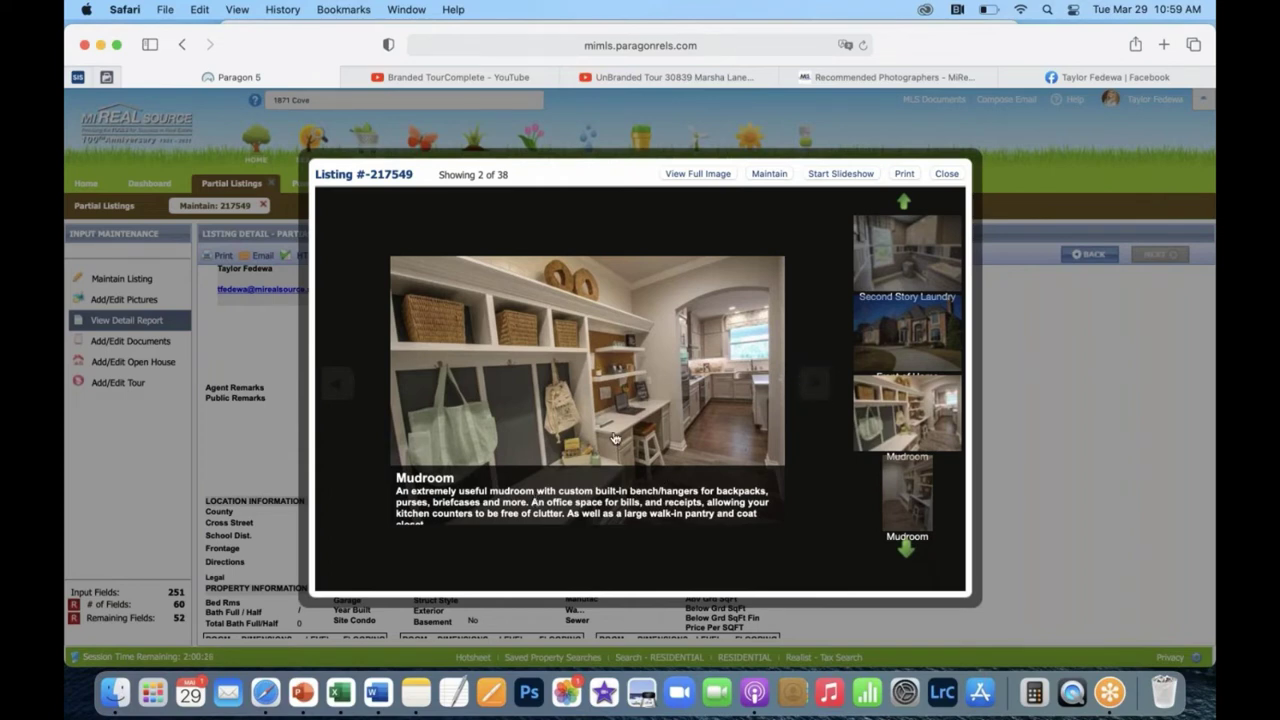
{"action": "scroll", "coordinate": [612, 490], "scroll_direction": "down", "scroll_amount": 1}
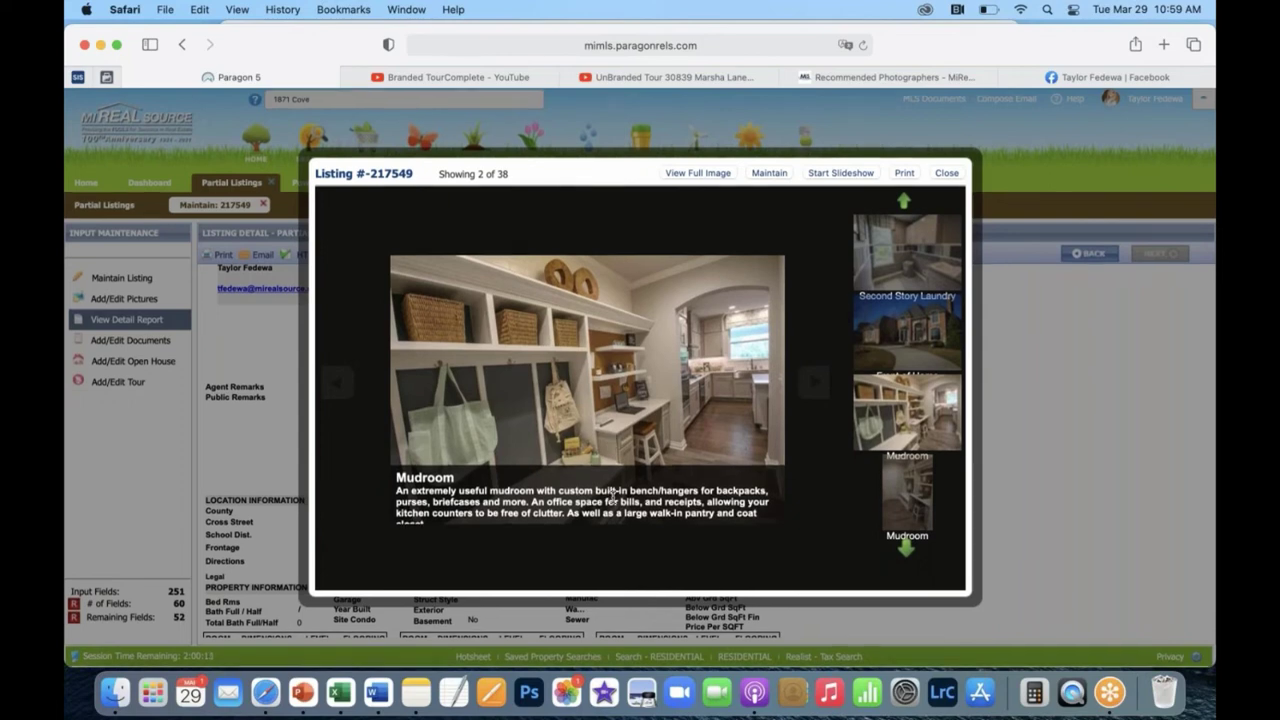
{"action": "scroll", "coordinate": [610, 494], "scroll_direction": "up", "scroll_amount": 1}
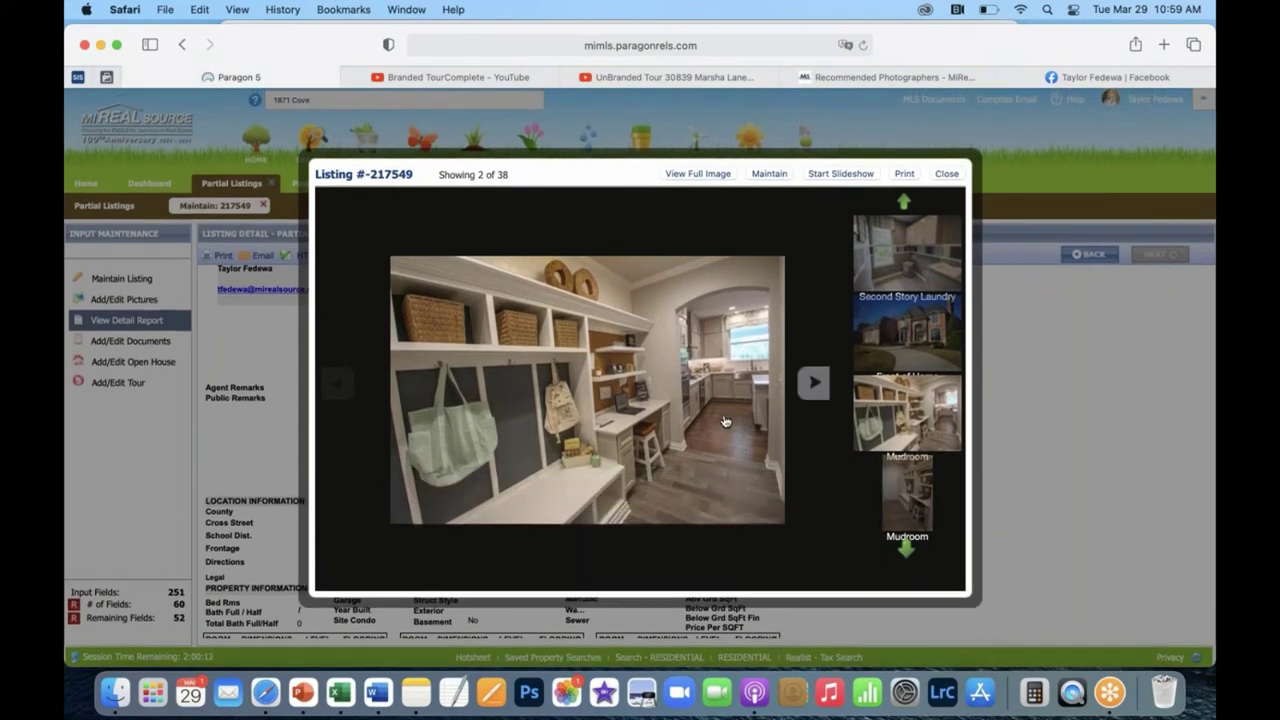
Step through the photos past Open Kitchen to Mudroom, image 6 of 38.
{"action": "left_click", "coordinate": [822, 392]}
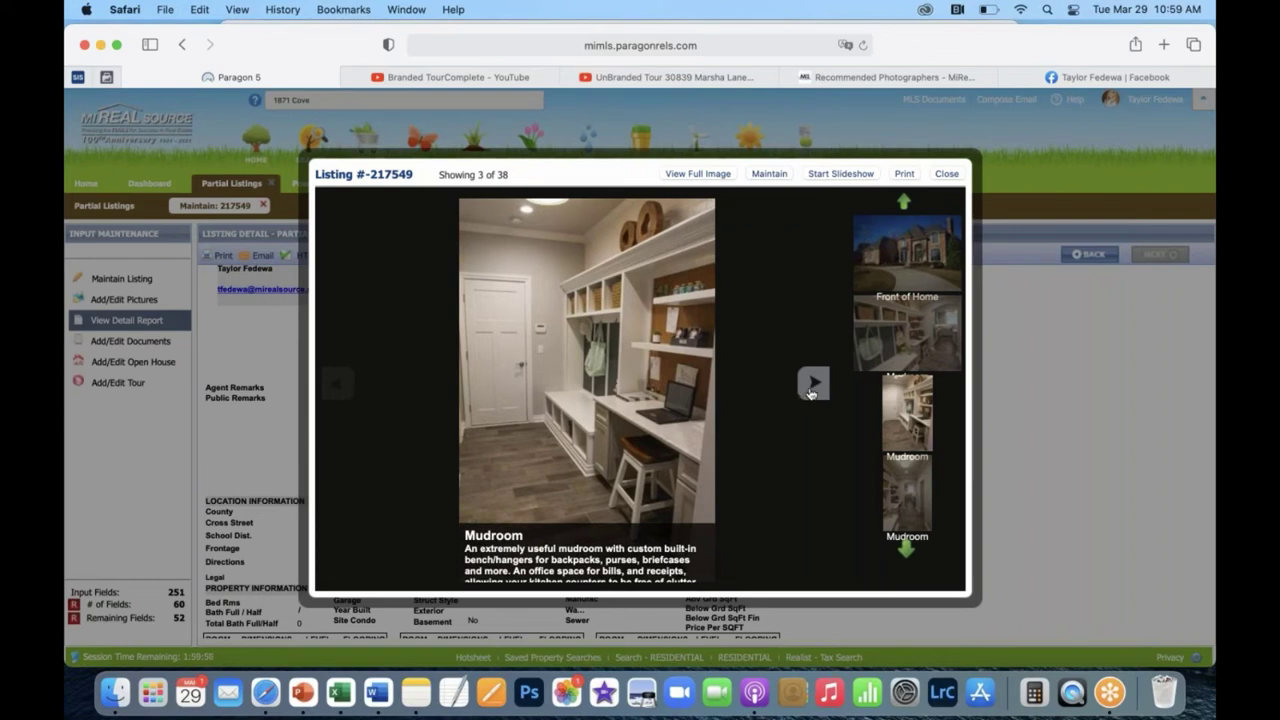
{"action": "left_click", "coordinate": [812, 386]}
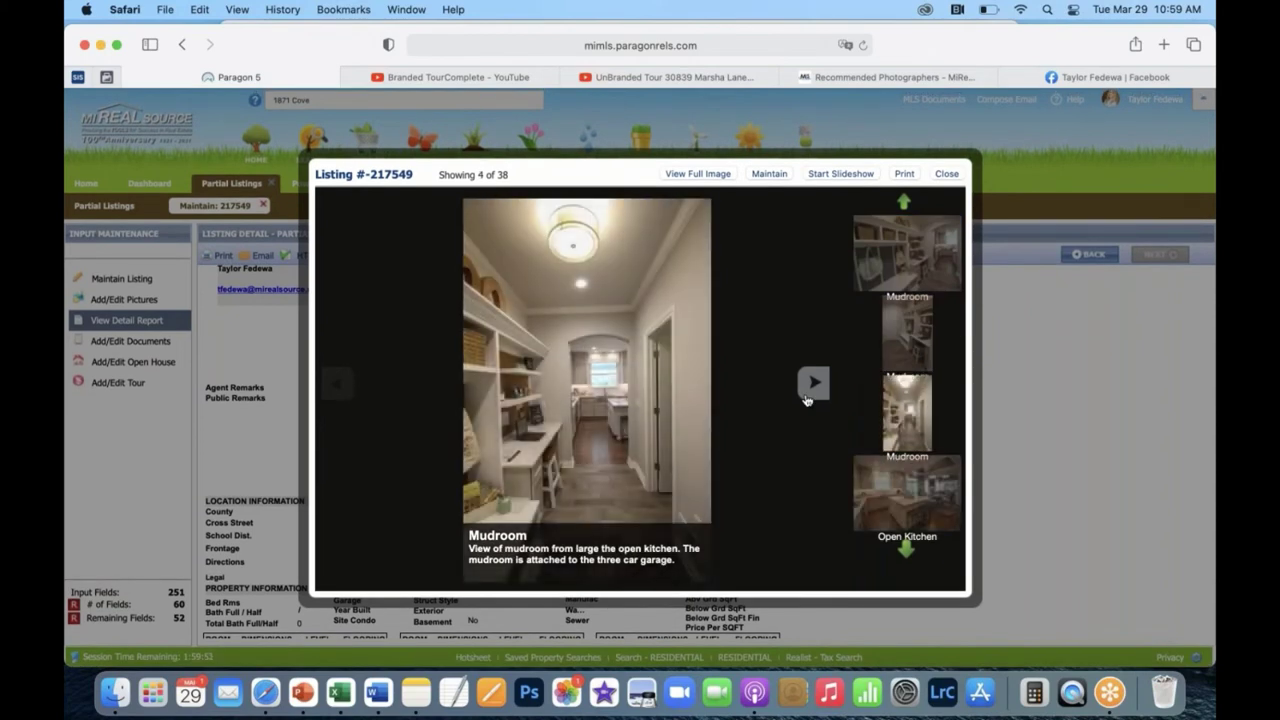
{"action": "left_click", "coordinate": [808, 396]}
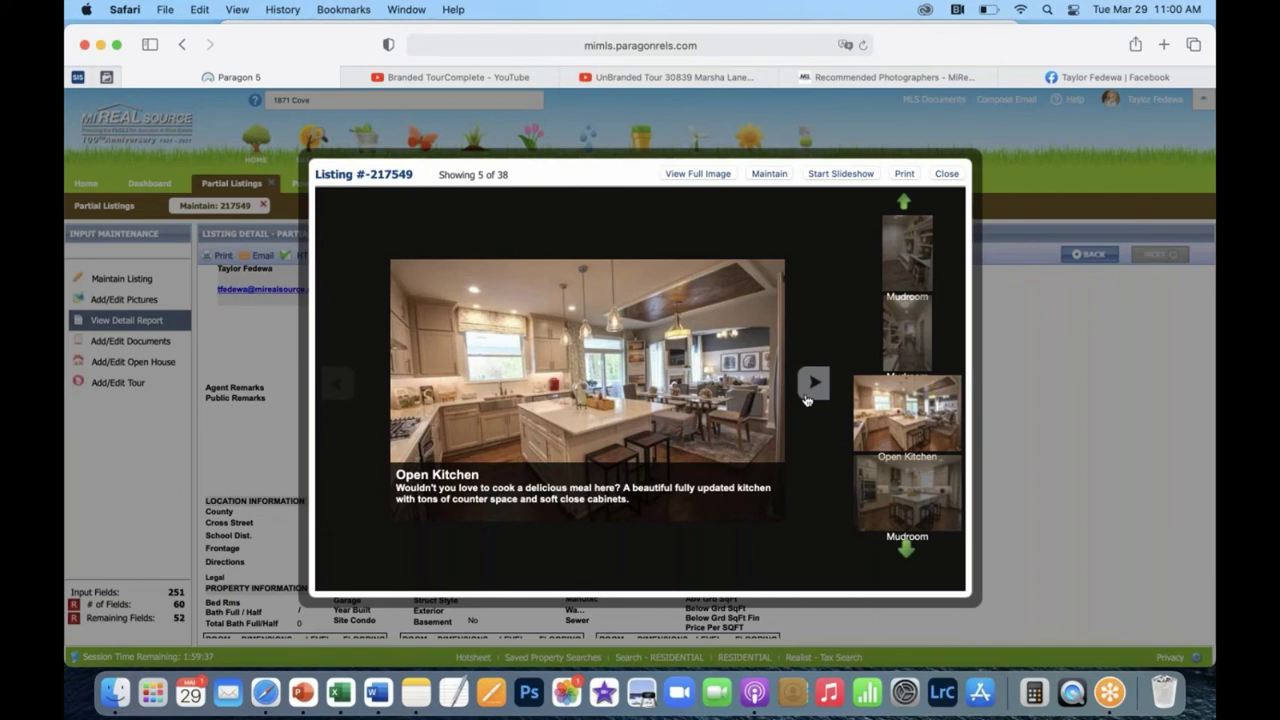
{"action": "left_click", "coordinate": [808, 398]}
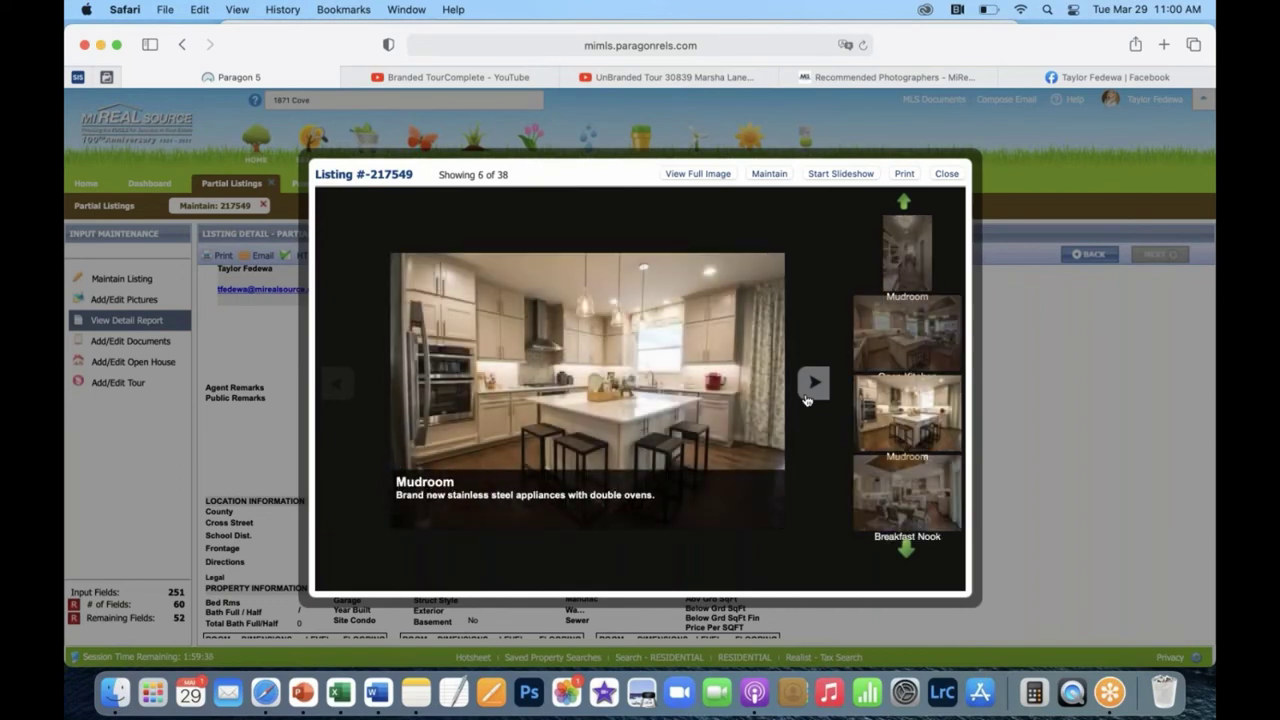
{"action": "left_click", "coordinate": [337, 381]}
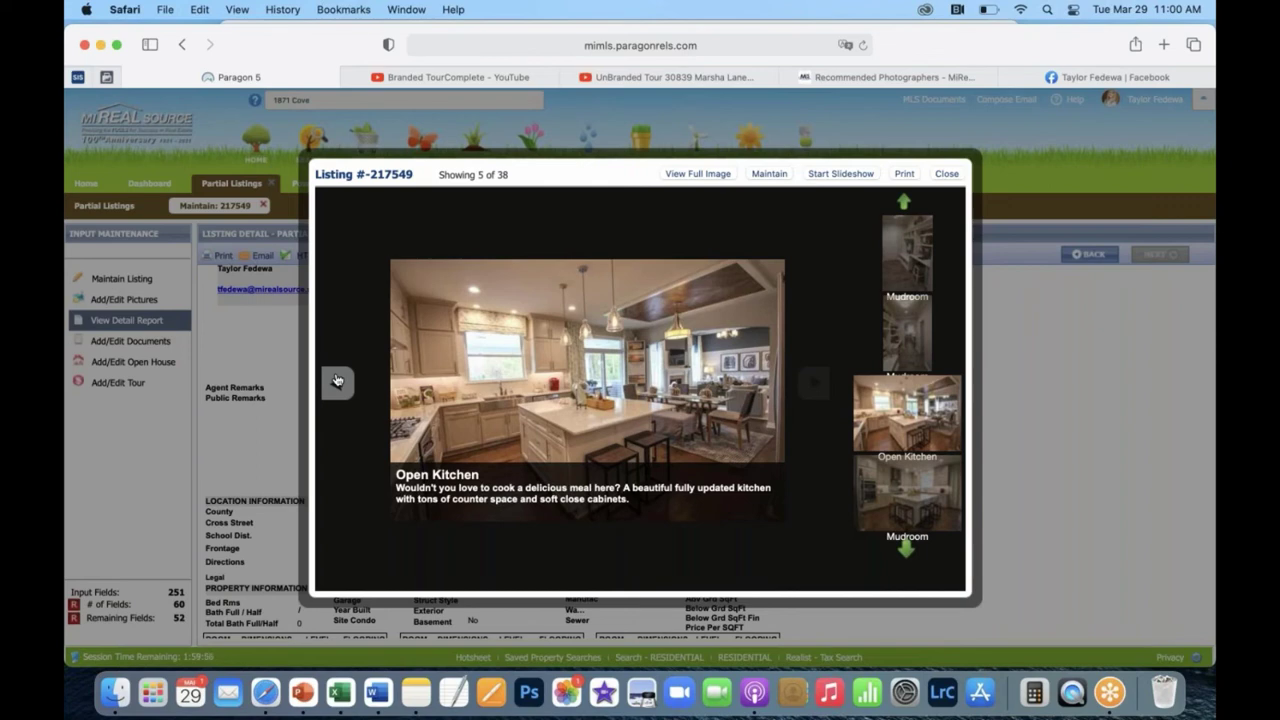
{"action": "left_click", "coordinate": [813, 384]}
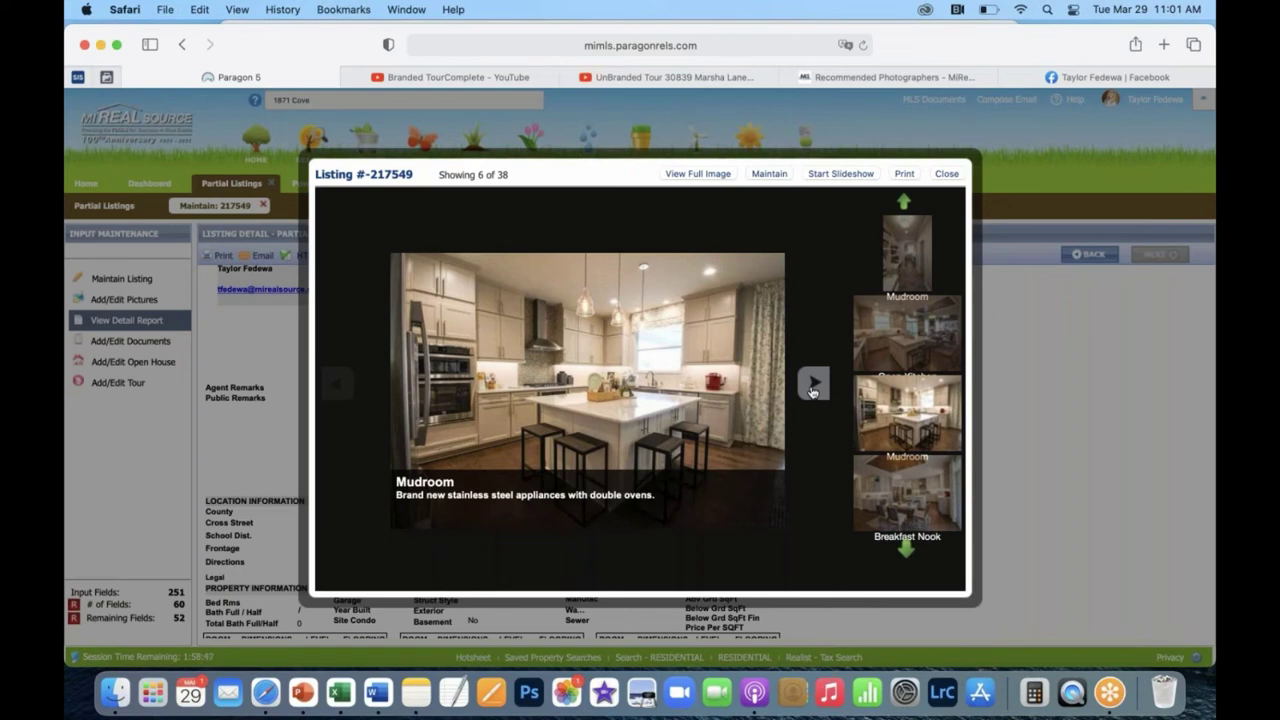
Page from Open Kitchen past Breakfast Nook to Large Farm Seek, photo 8 of 38.
{"action": "left_click", "coordinate": [333, 383]}
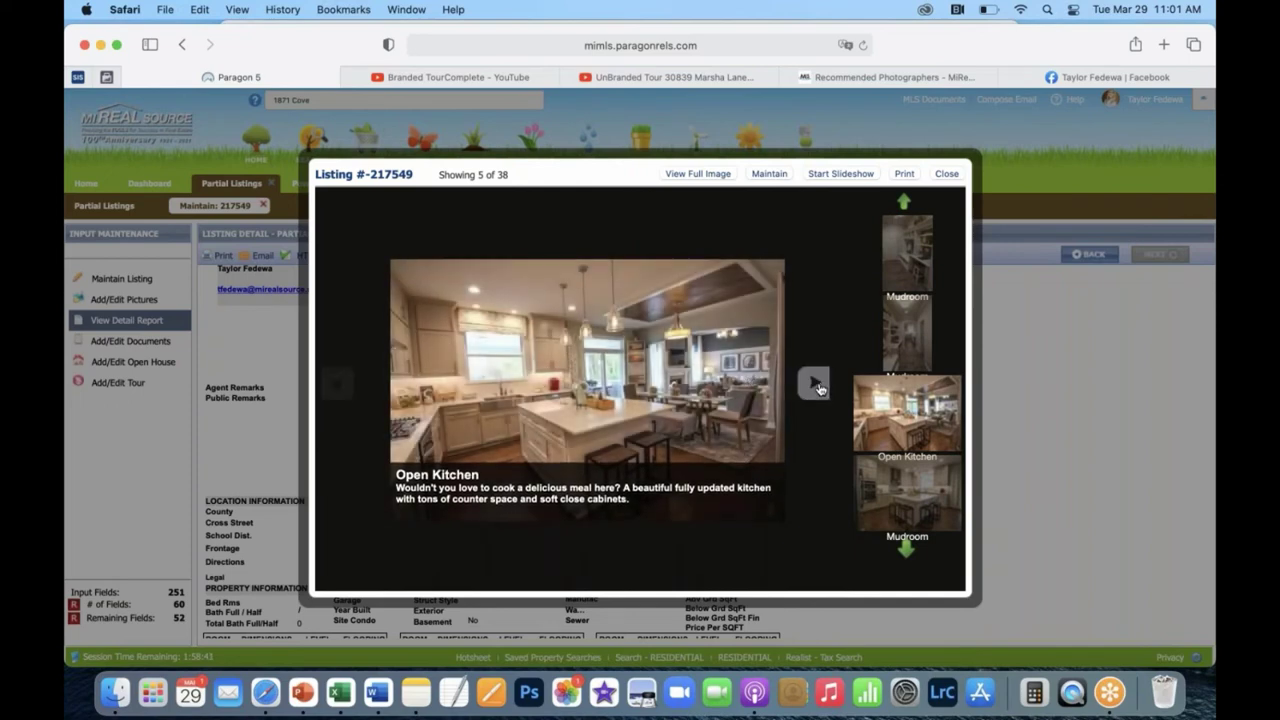
{"action": "left_click", "coordinate": [815, 385]}
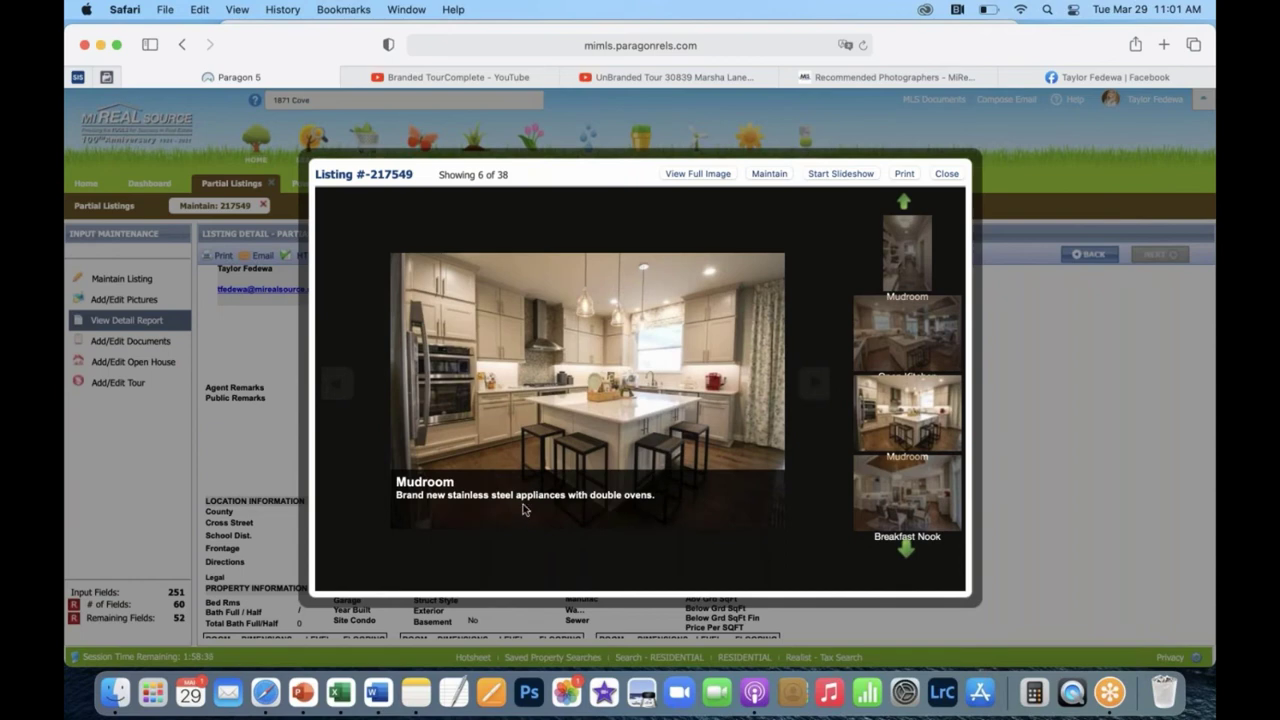
{"action": "left_click", "coordinate": [816, 385]}
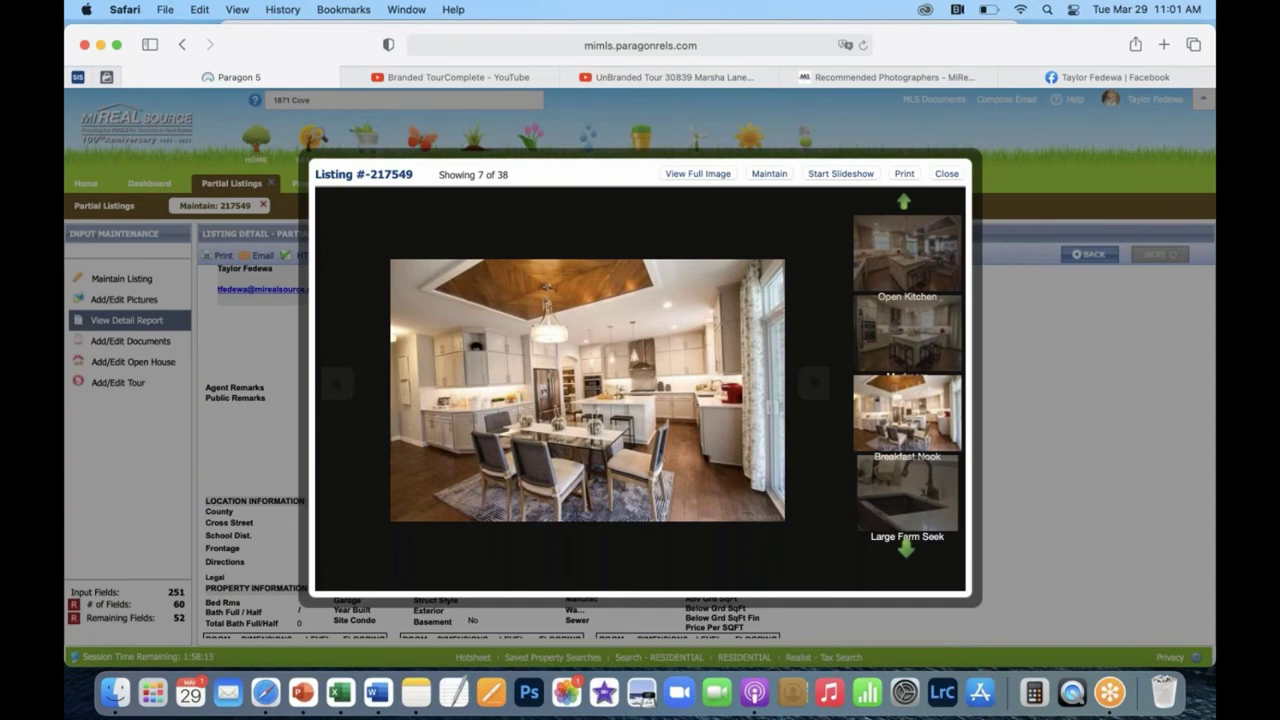
{"action": "mouse_move", "coordinate": [630, 433]}
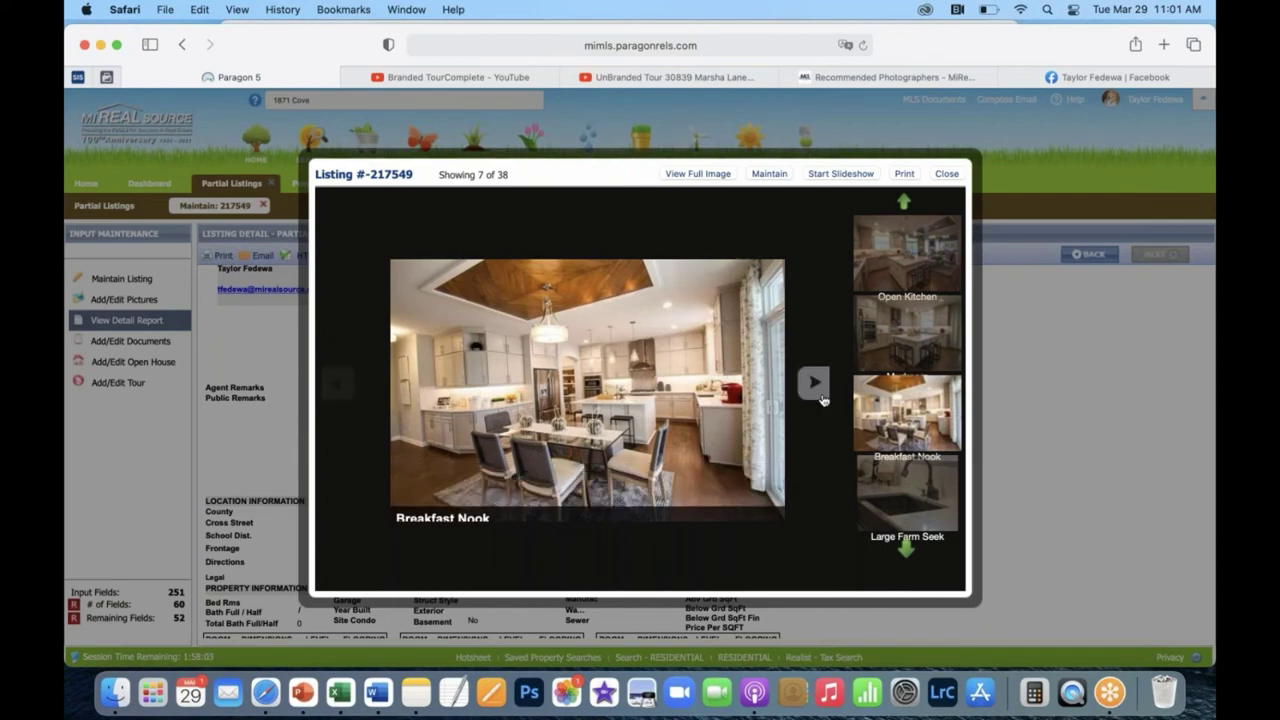
{"action": "left_click", "coordinate": [815, 385]}
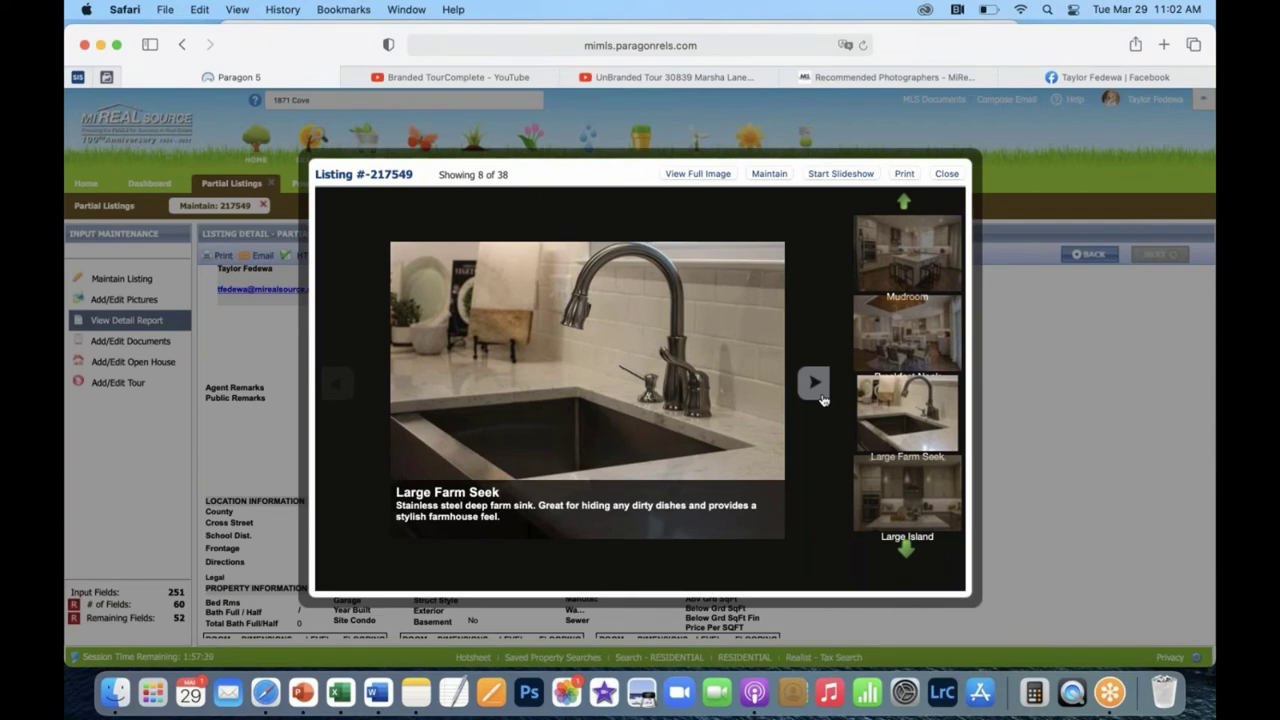
Advance through Large Island, 6 burner stove, Butler's Quarter's and Open Concept to Livingroom, 14 of 38.
{"action": "left_click", "coordinate": [815, 385]}
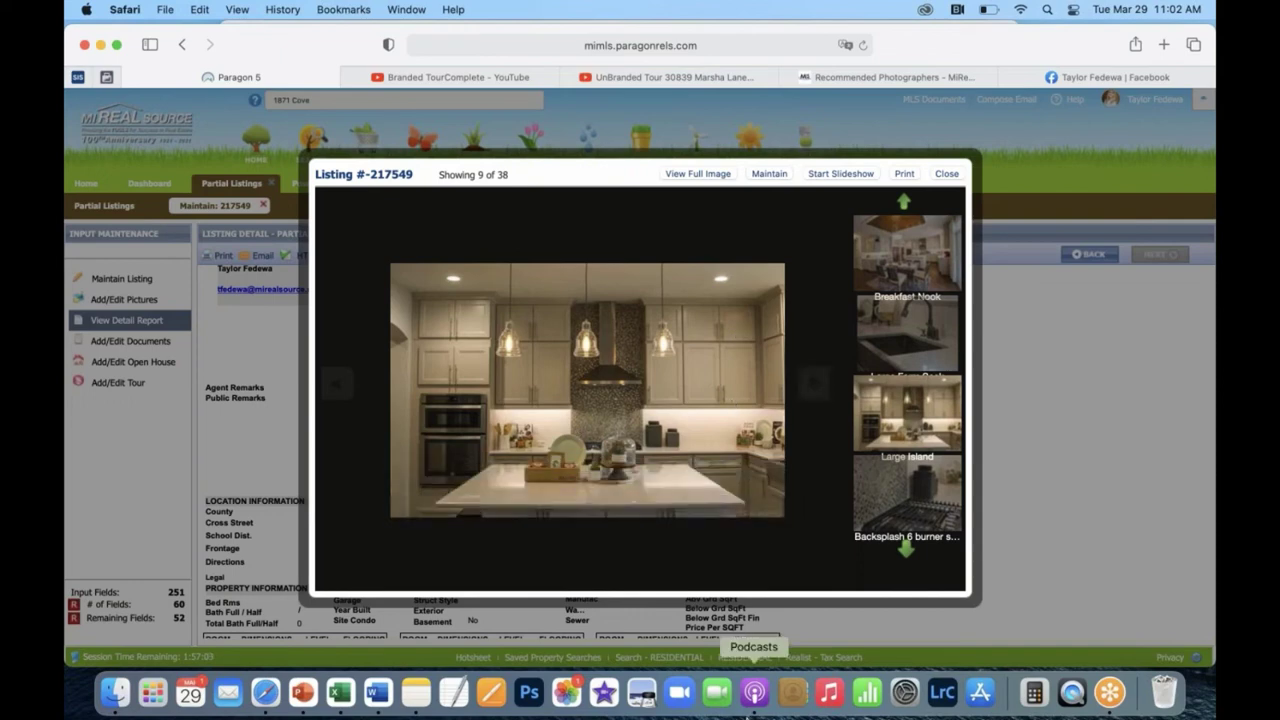
{"action": "left_click", "coordinate": [812, 381]}
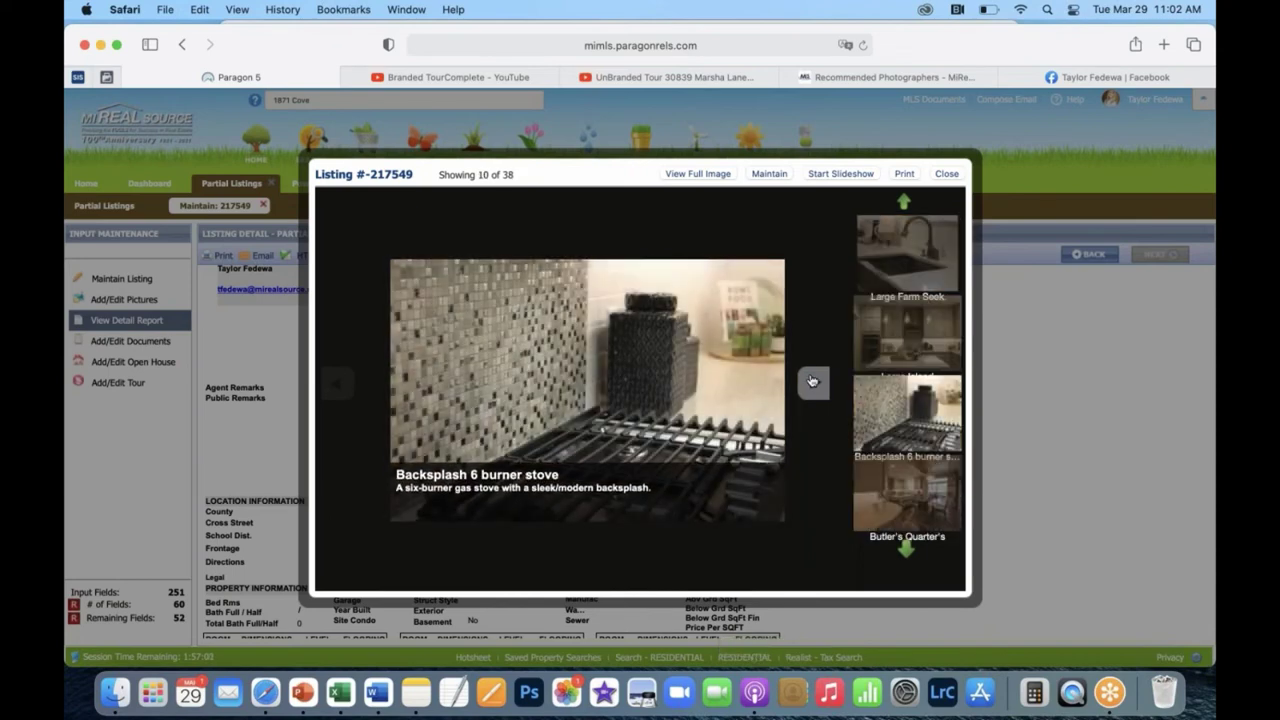
{"action": "left_click", "coordinate": [812, 381]}
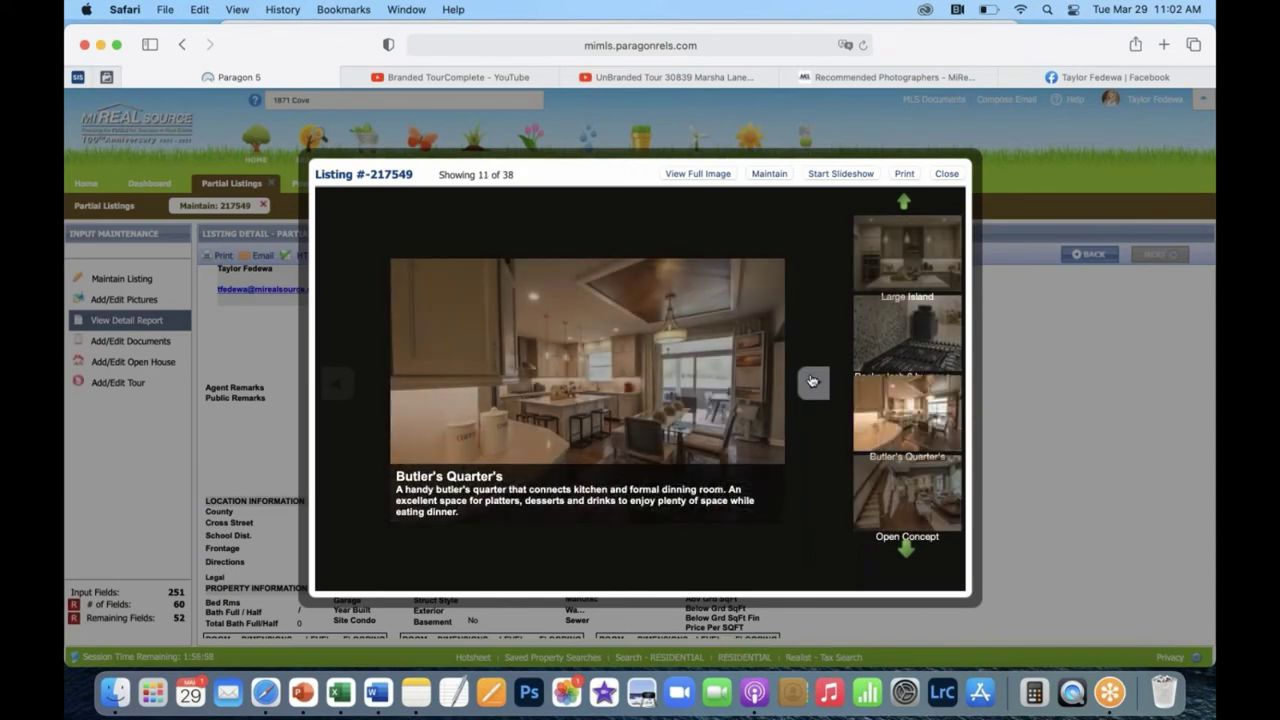
{"action": "left_click", "coordinate": [812, 391]}
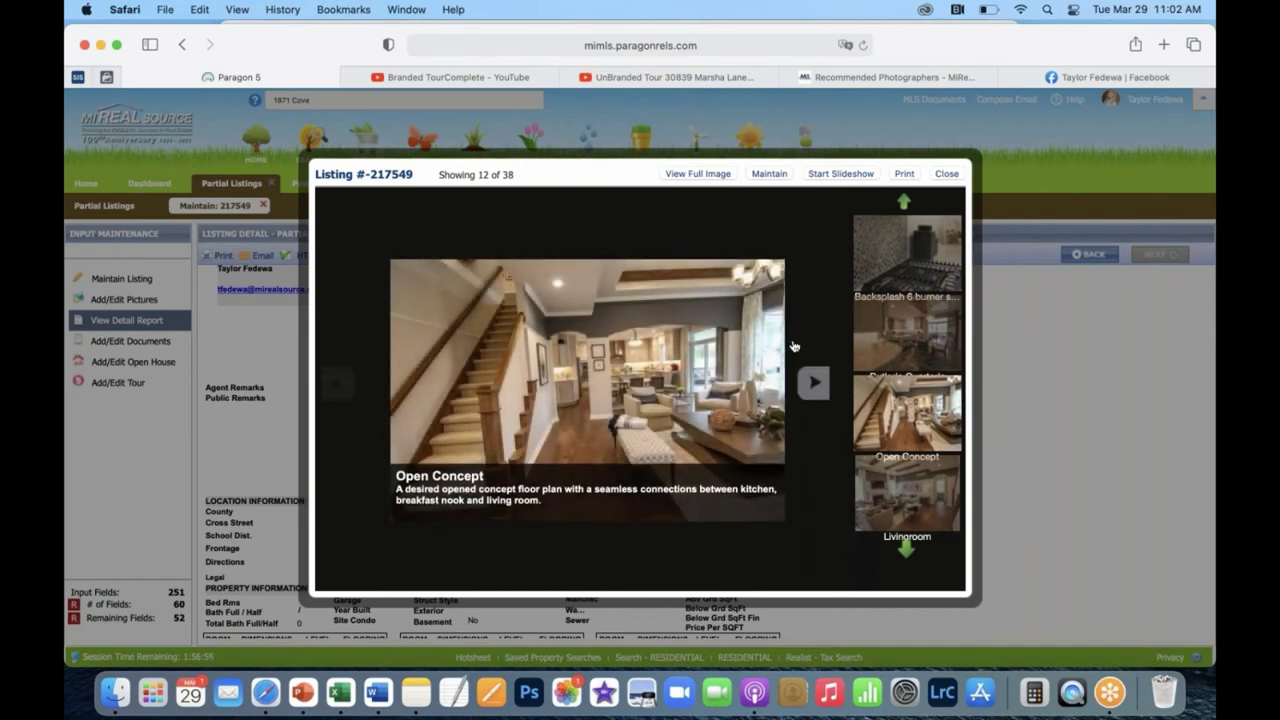
{"action": "left_click", "coordinate": [813, 390]}
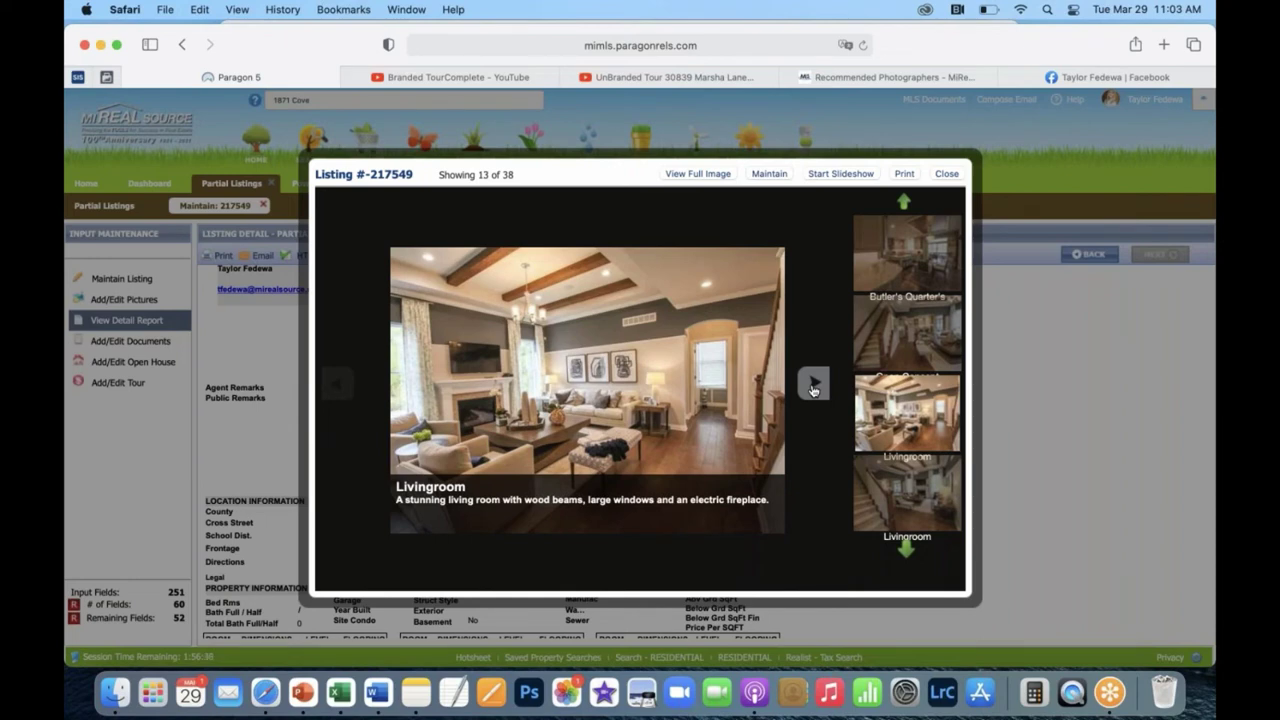
{"action": "left_click", "coordinate": [813, 386]}
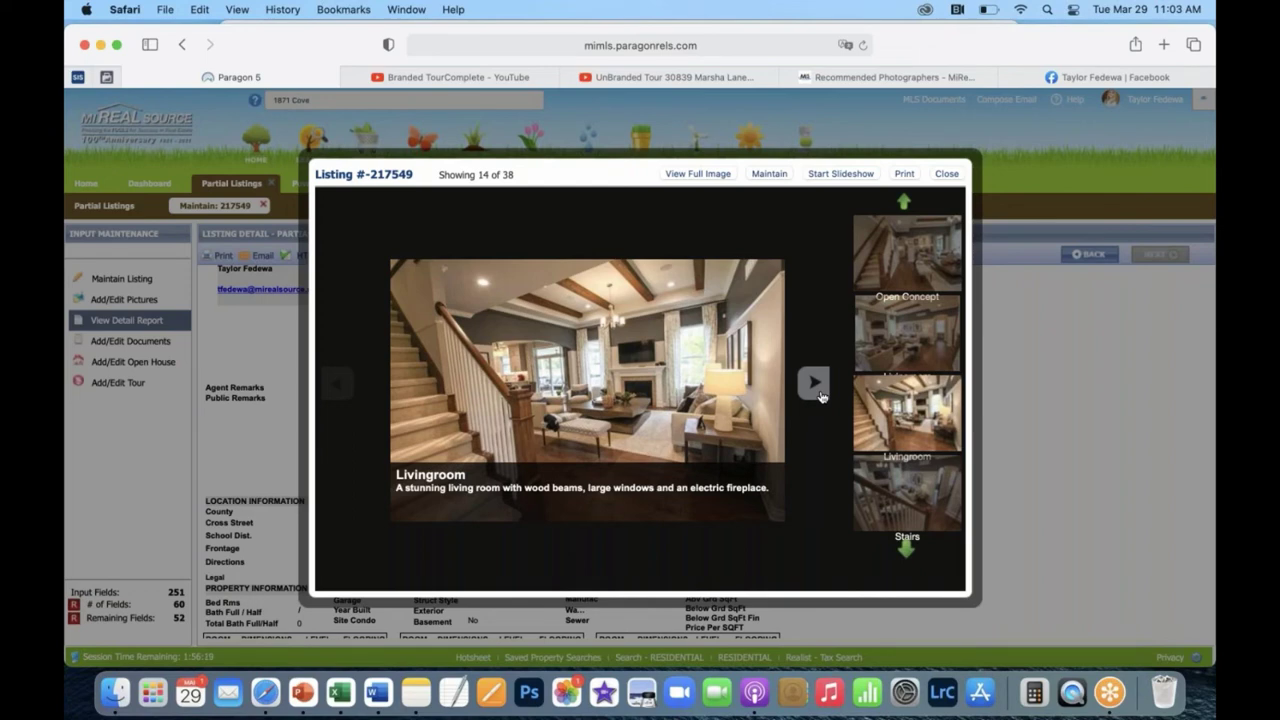
Page past the Stairs and Office Space photos to Half Bath, 18 of 38.
{"action": "left_click", "coordinate": [815, 383]}
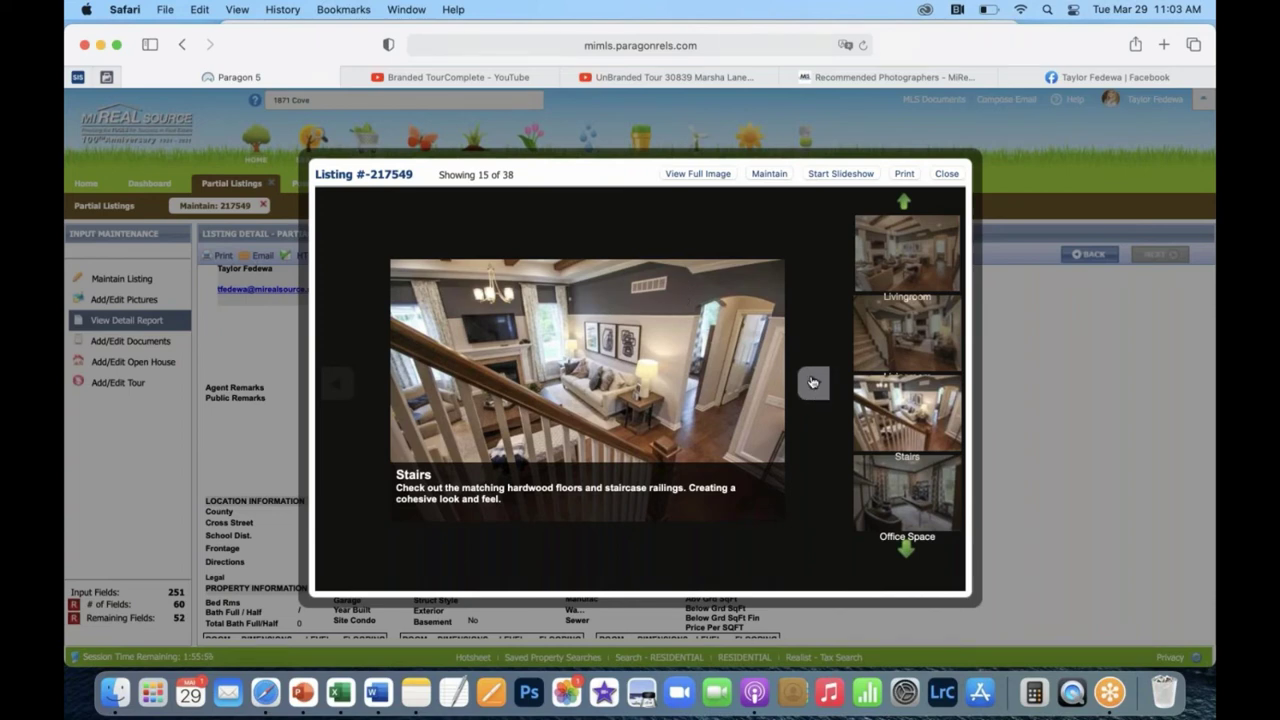
{"action": "left_click", "coordinate": [812, 382]}
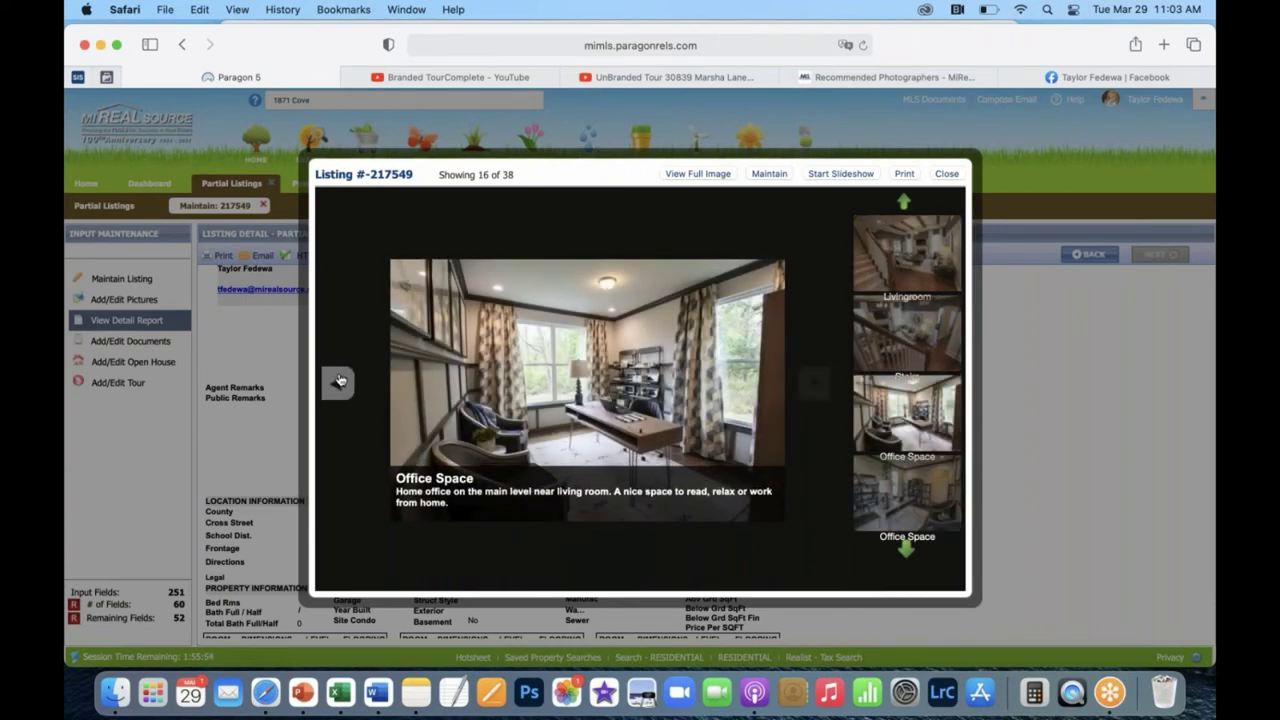
{"action": "left_click", "coordinate": [338, 382]}
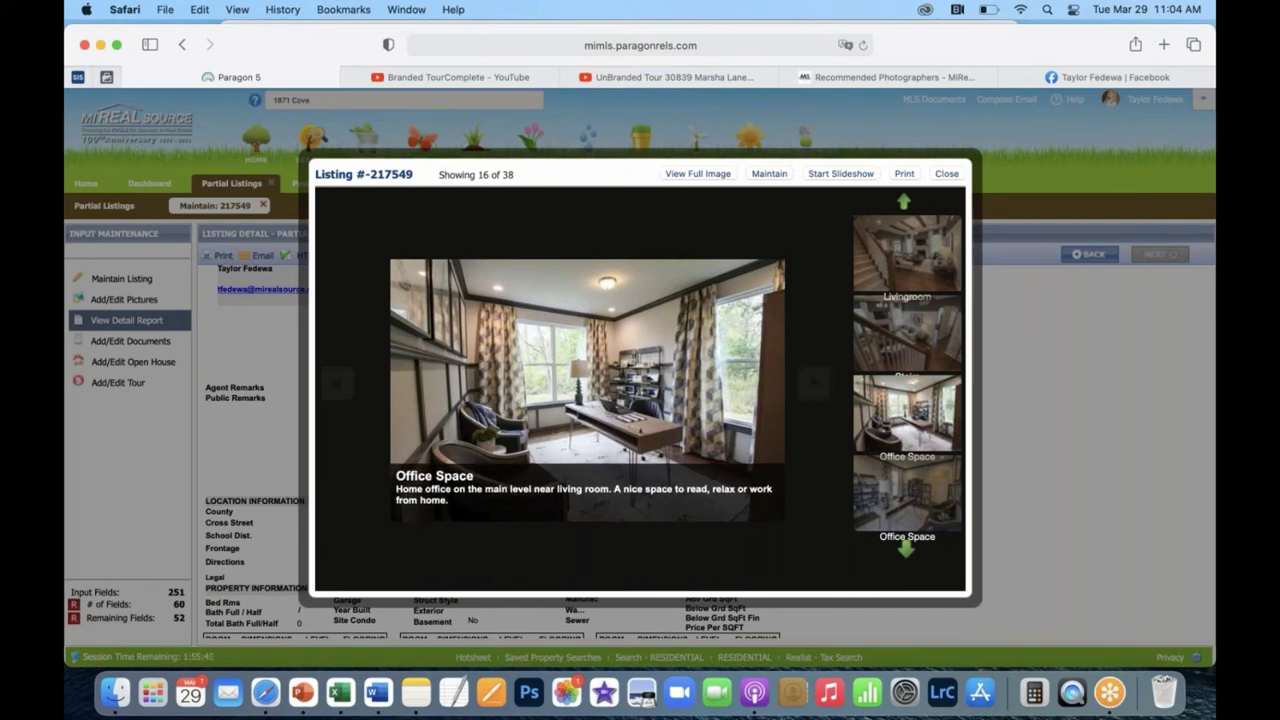
{"action": "left_click", "coordinate": [815, 386]}
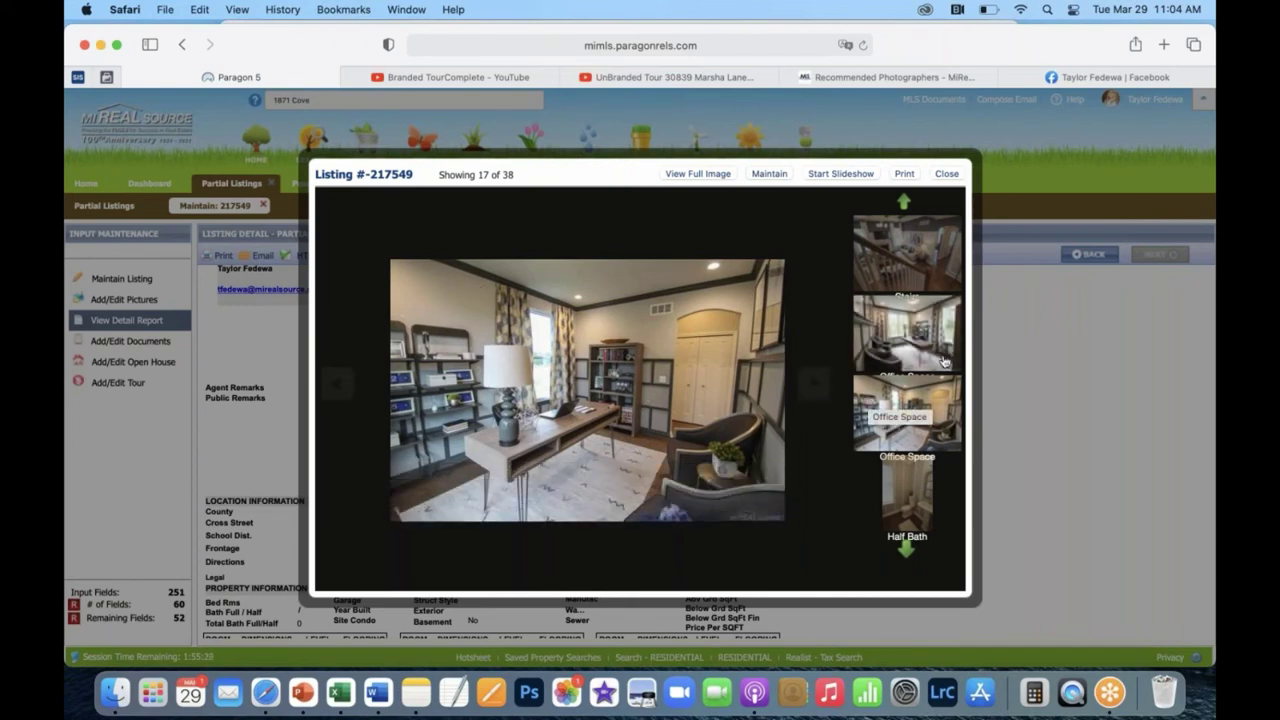
{"action": "left_click", "coordinate": [814, 389]}
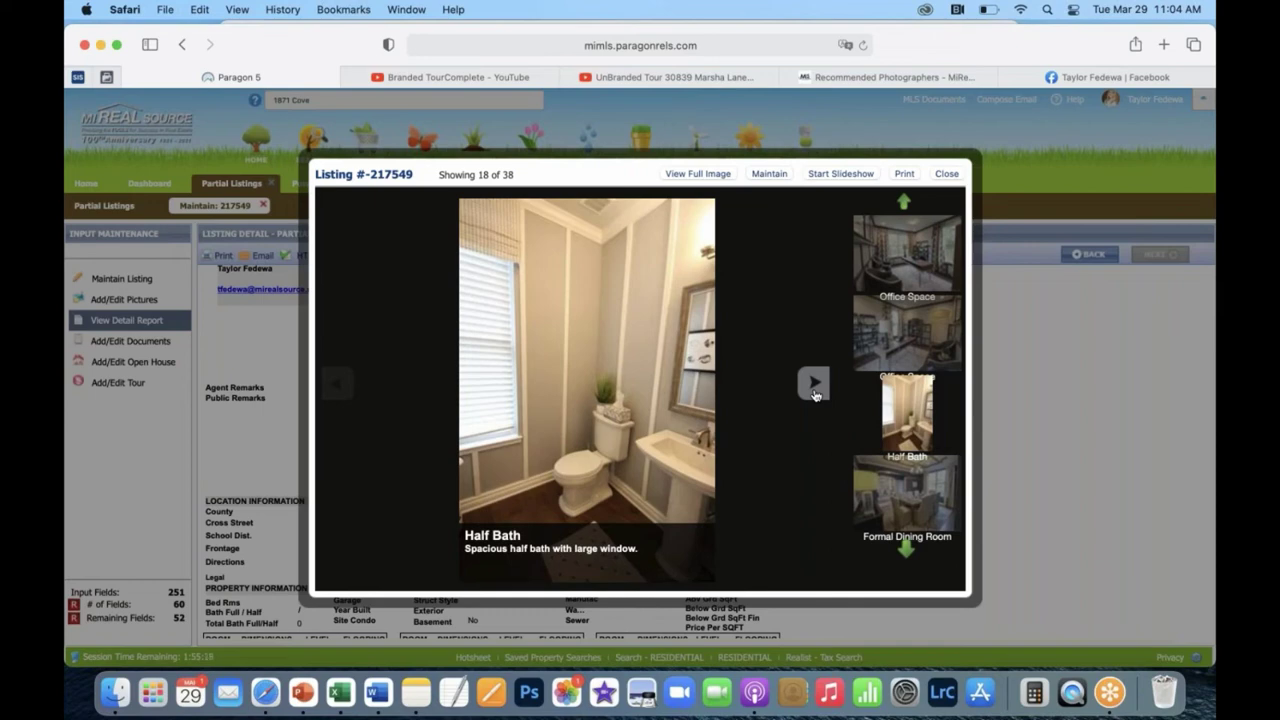
Advance through Formal Dining Room, Sitting Room and Wine & Champagne Rack to Upstairs Hall.
{"action": "left_click", "coordinate": [815, 393]}
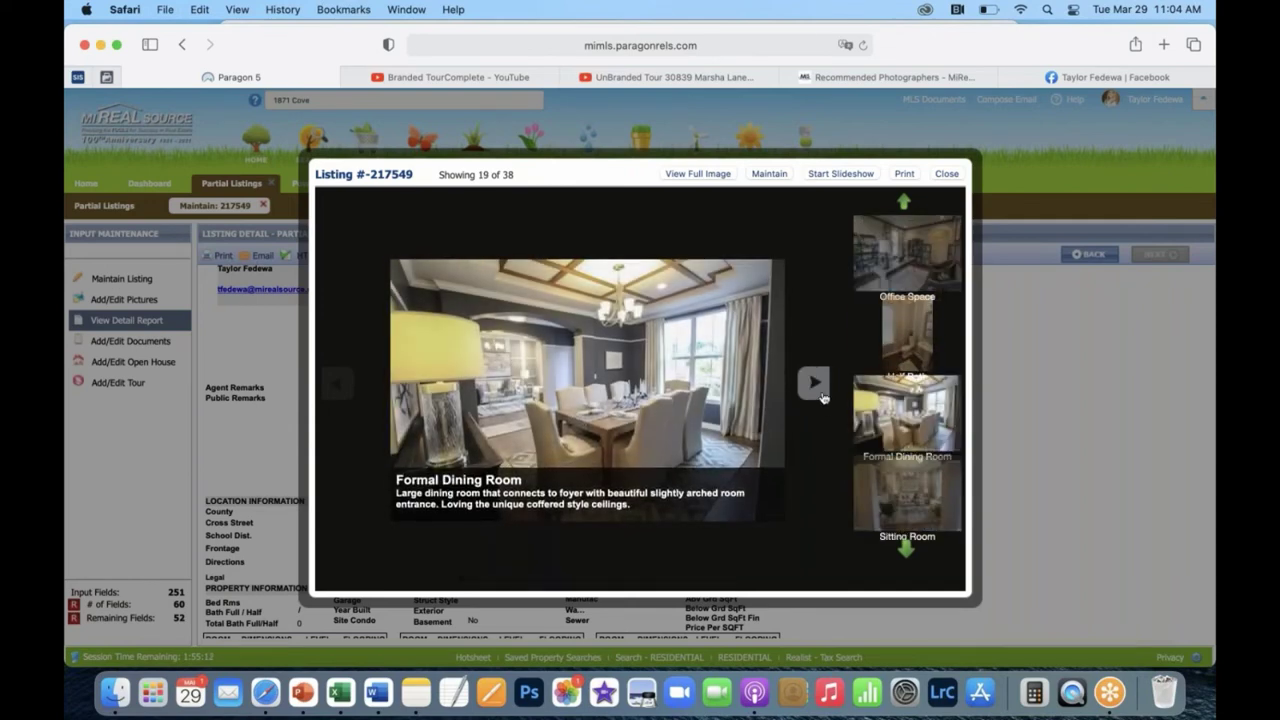
{"action": "left_click", "coordinate": [820, 394]}
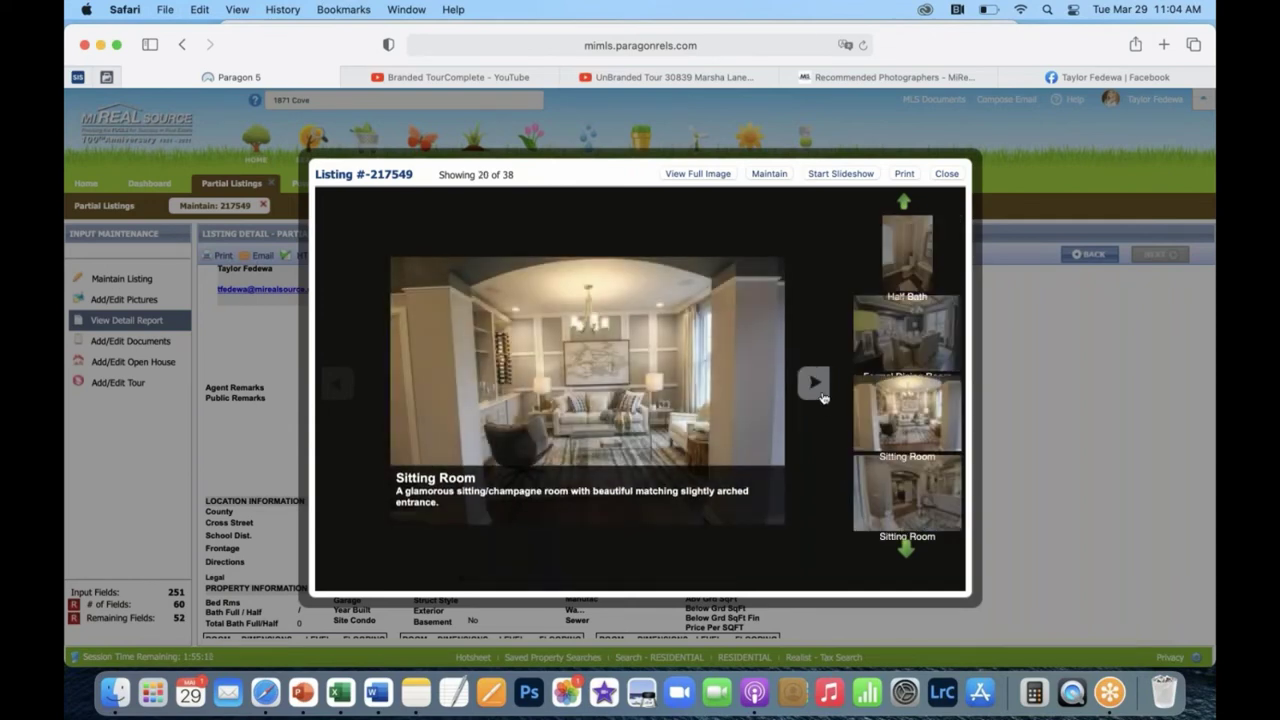
{"action": "left_click", "coordinate": [820, 394]}
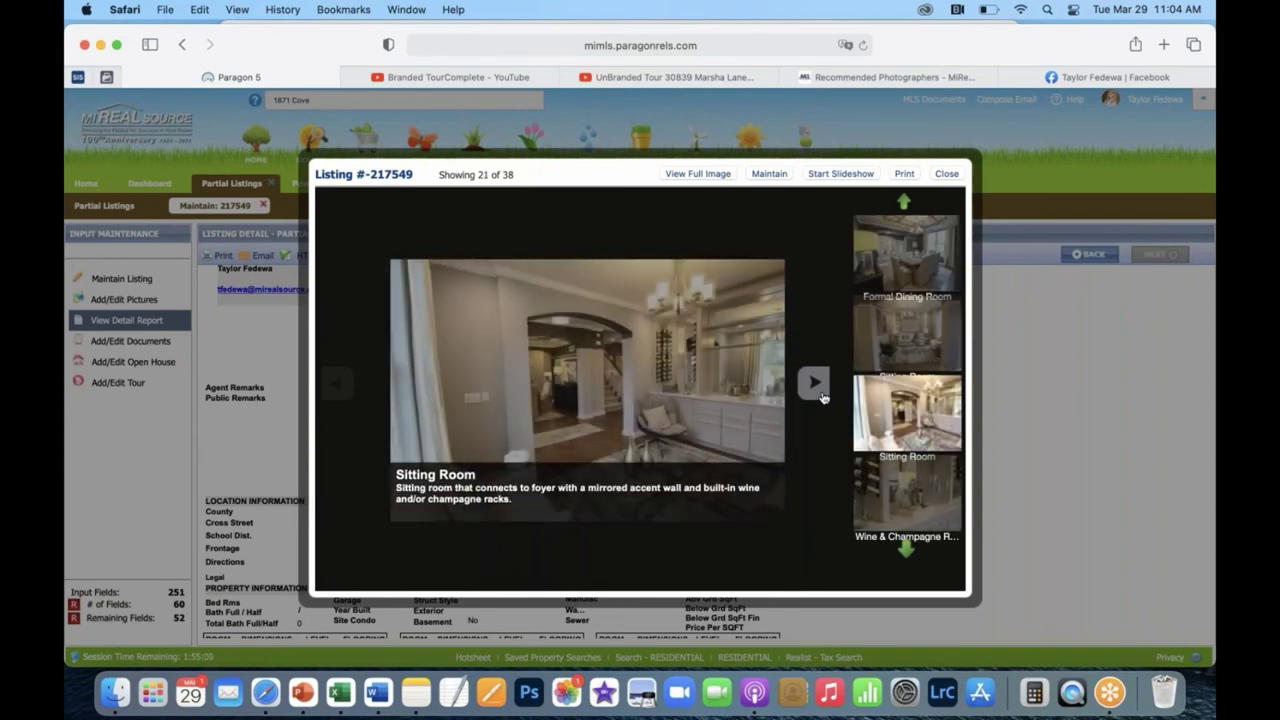
{"action": "left_click", "coordinate": [820, 394]}
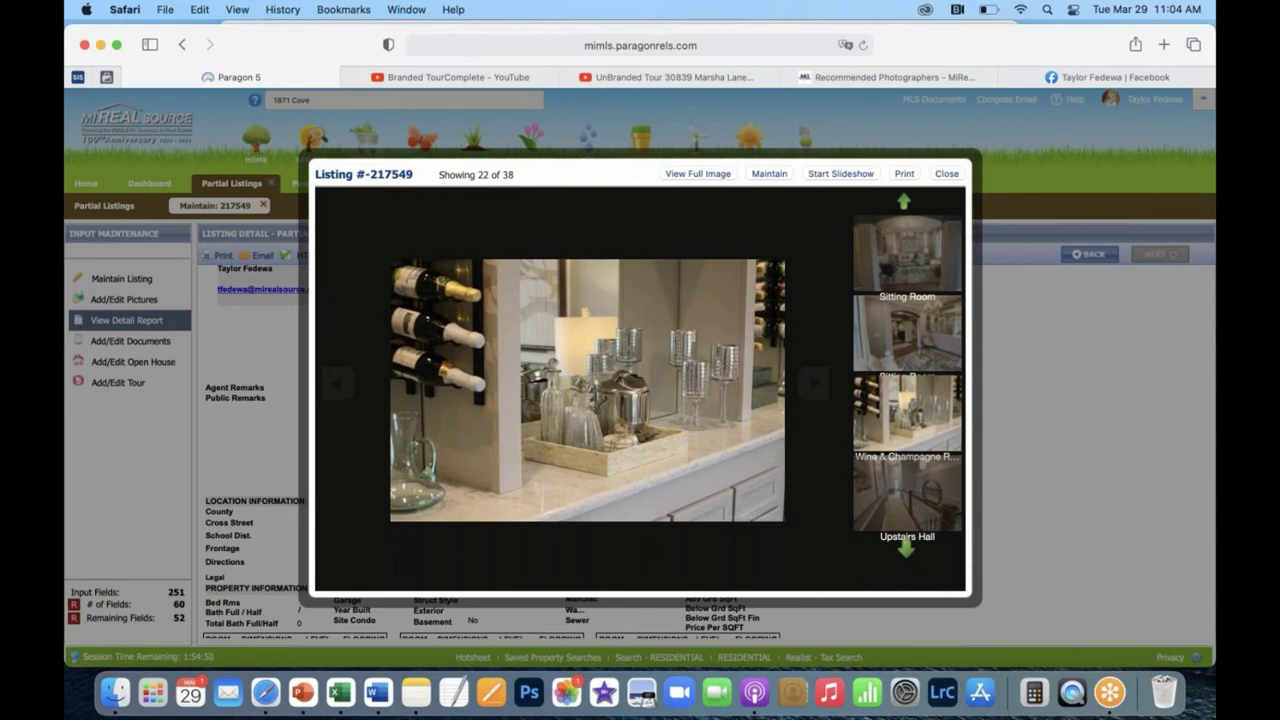
{"action": "left_click", "coordinate": [813, 382]}
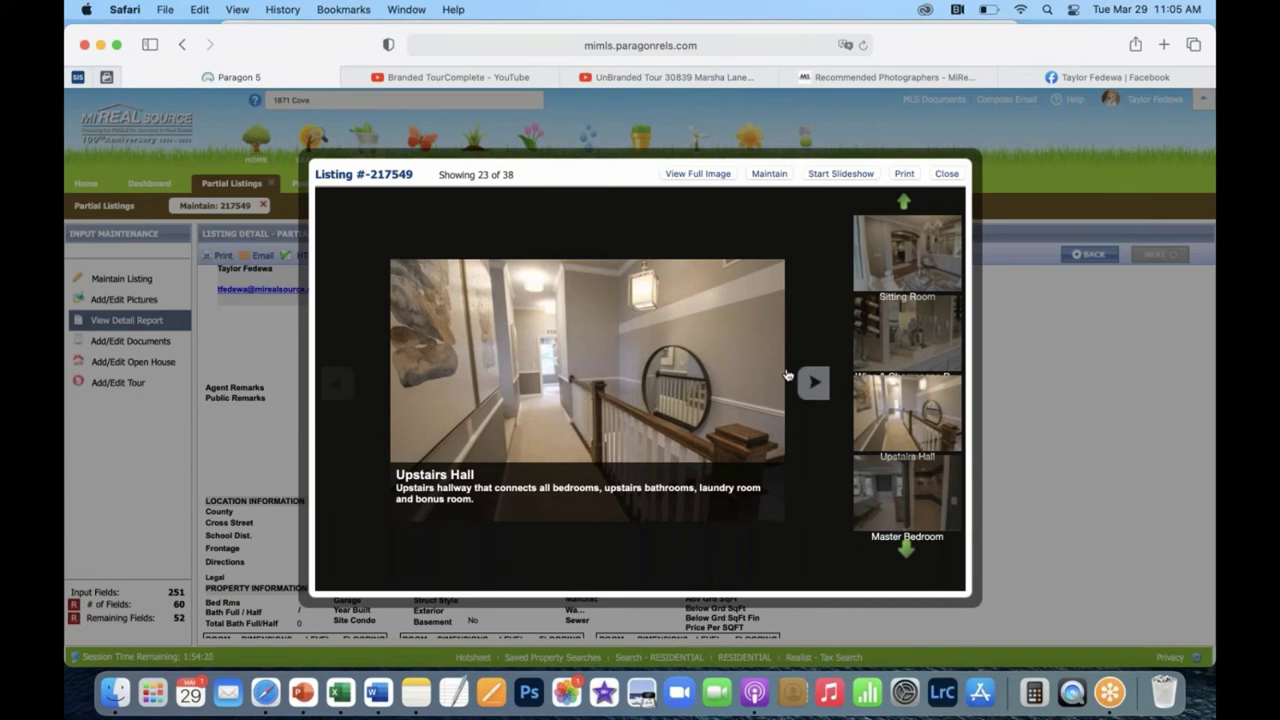
Browse the Master Bedroom photos through to the walk-in closet shot.
{"action": "left_click", "coordinate": [813, 382]}
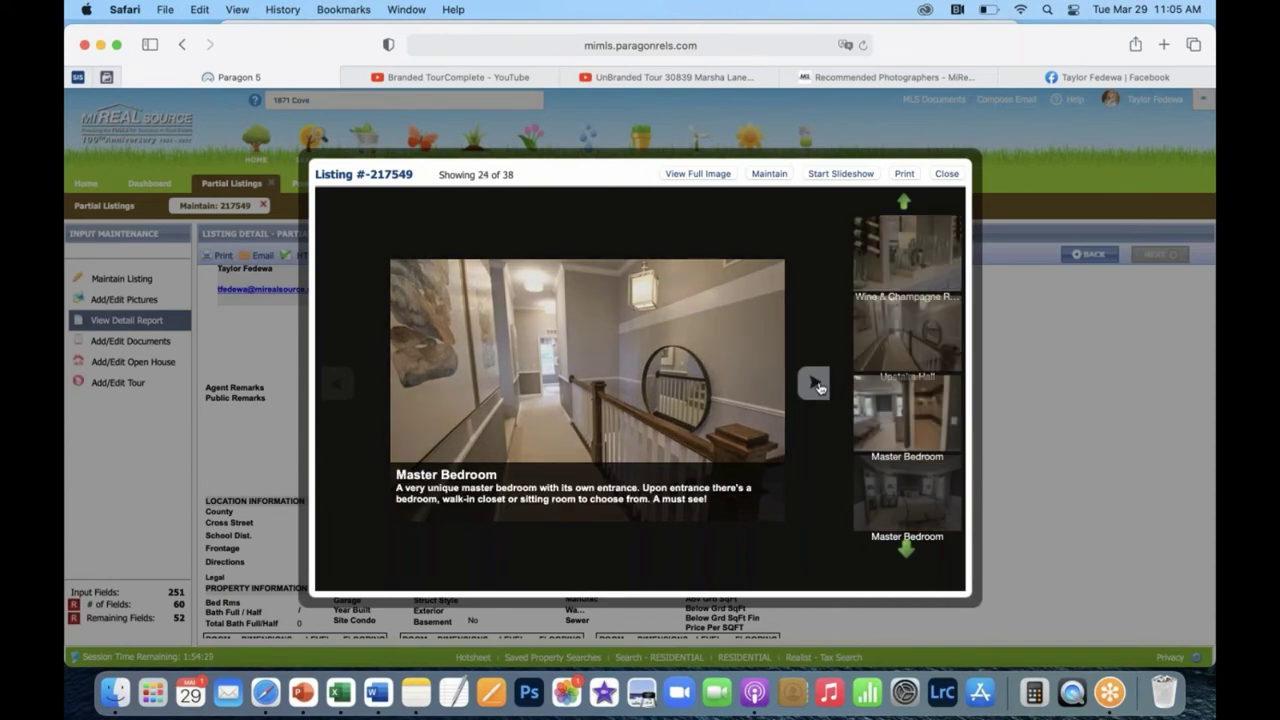
{"action": "left_click", "coordinate": [815, 399]}
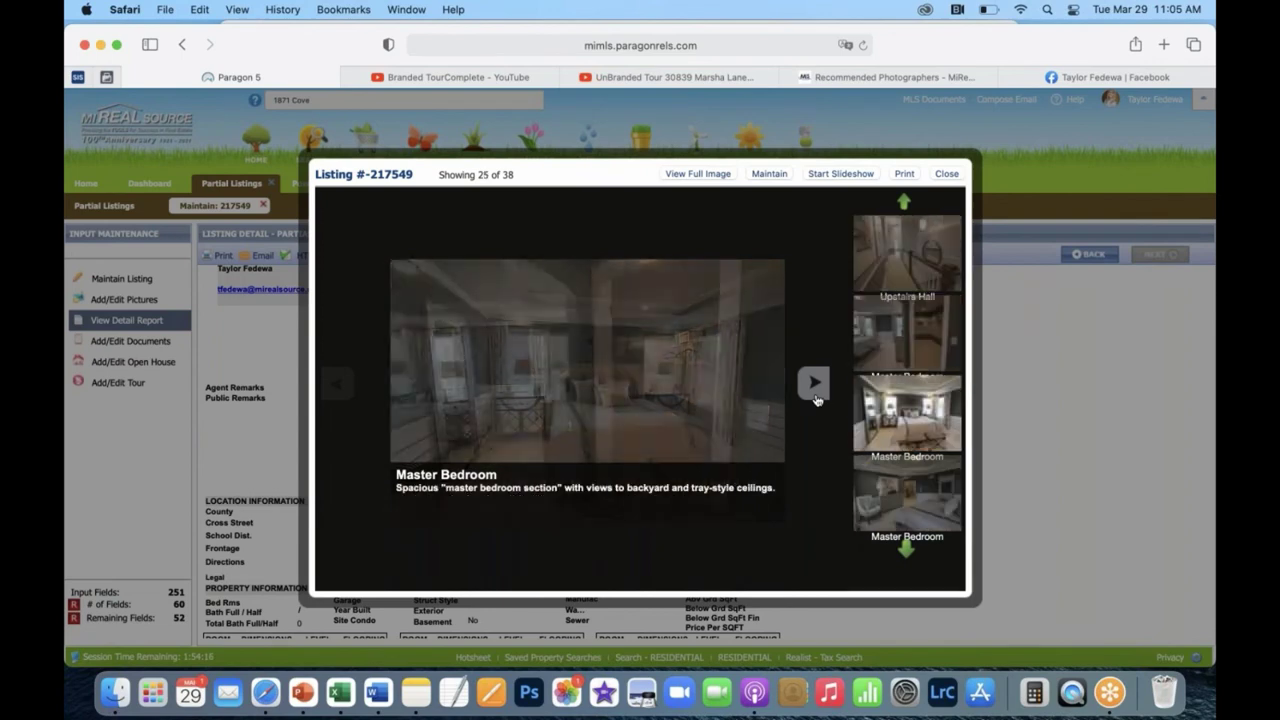
{"action": "left_click", "coordinate": [815, 399]}
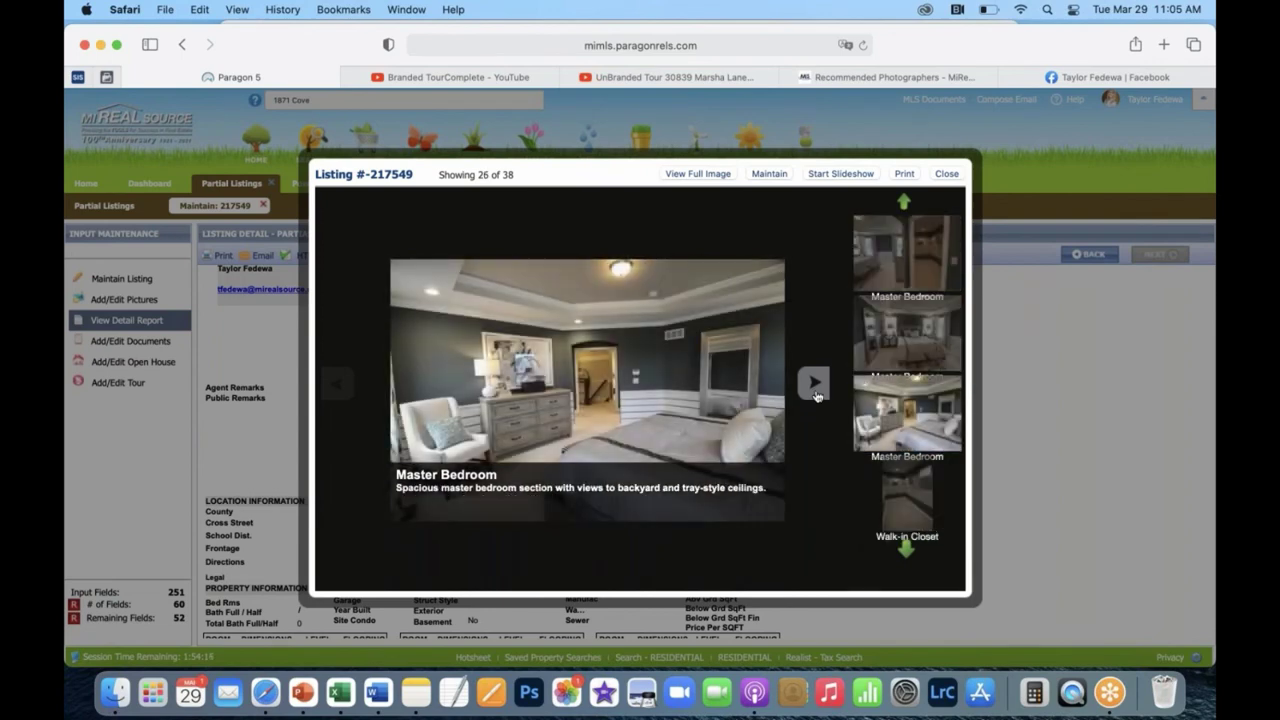
{"action": "left_click", "coordinate": [815, 399]}
View Master Sitting Room, close the photo viewer, and return to Add/Edit Pictures.
{"action": "left_click", "coordinate": [813, 382]}
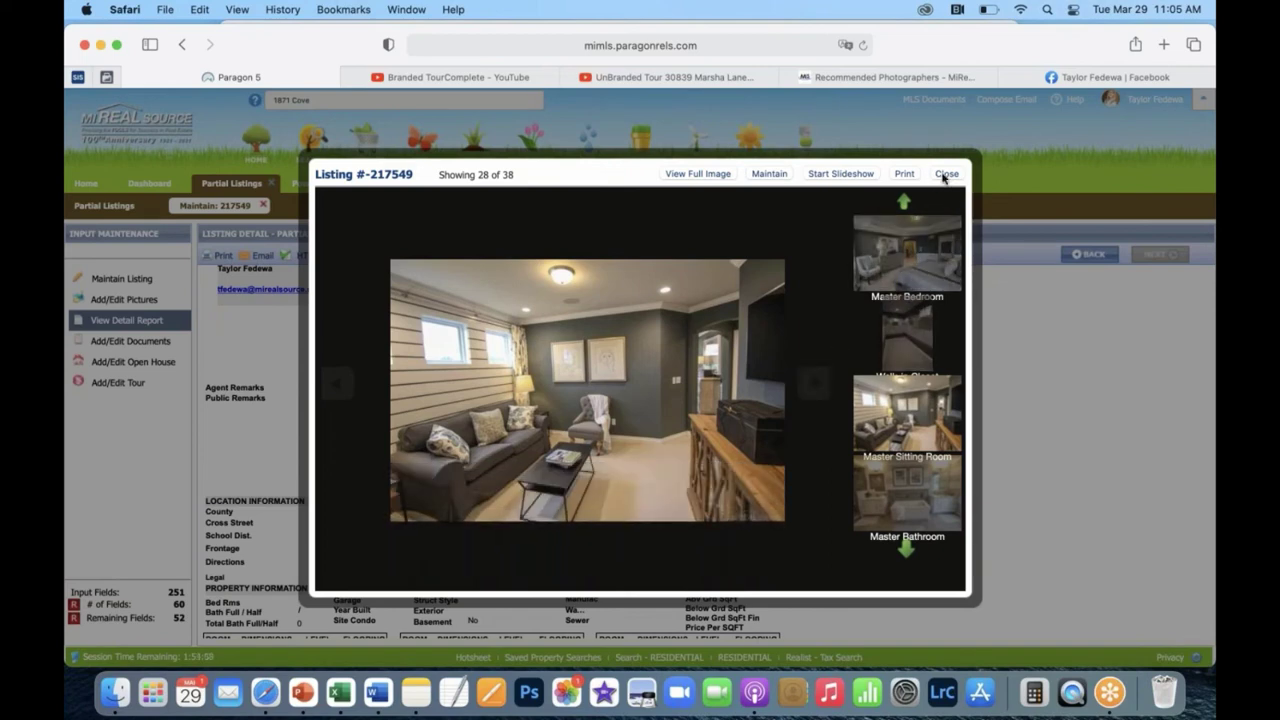
{"action": "left_click", "coordinate": [943, 175]}
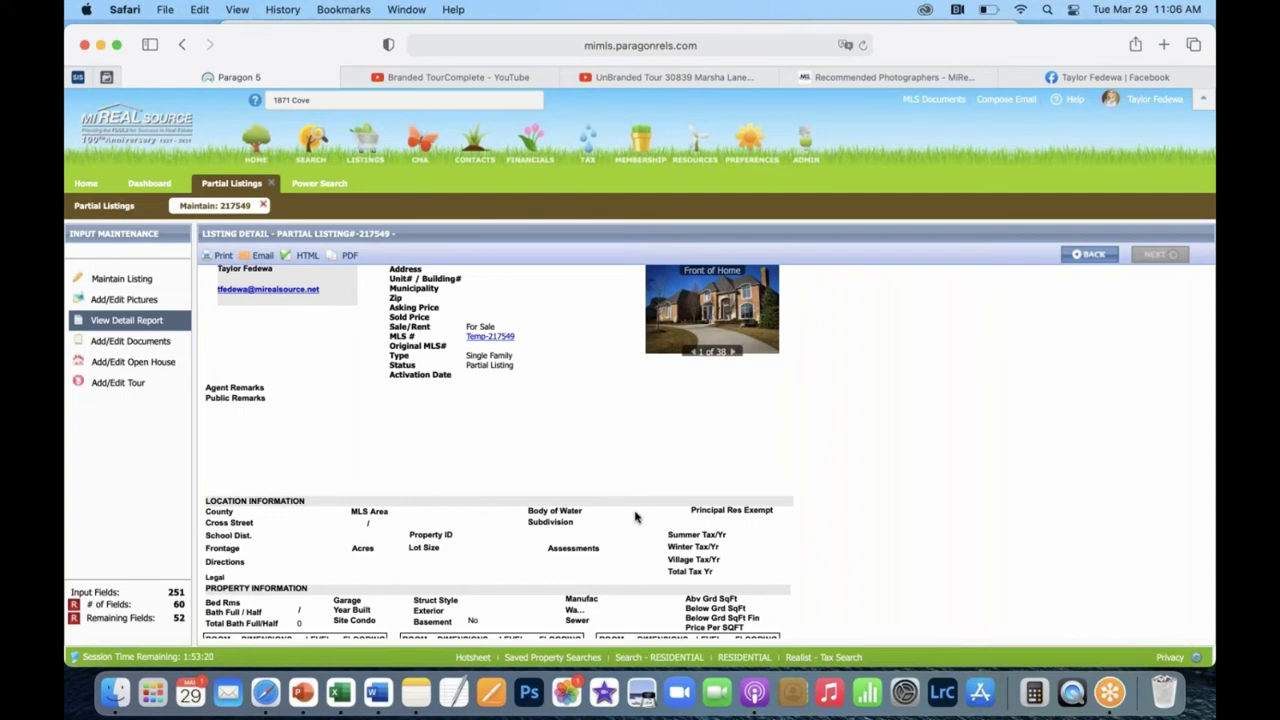
{"action": "left_click", "coordinate": [106, 304]}
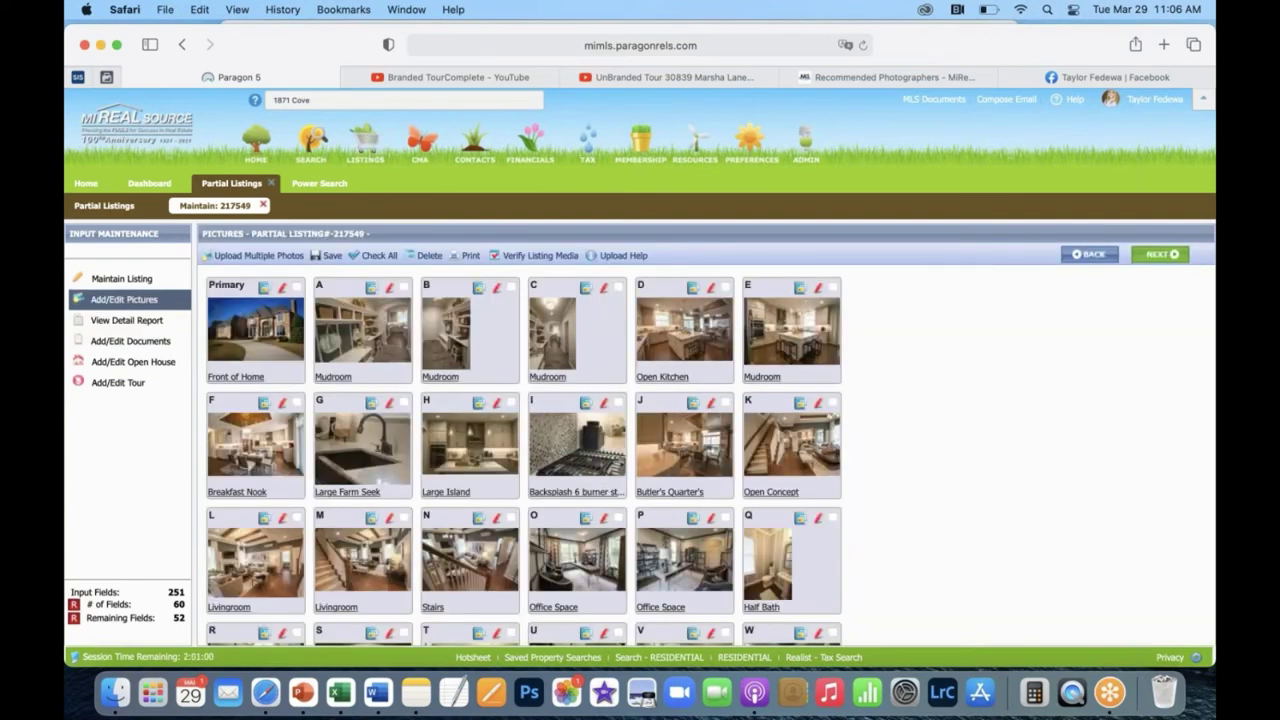
{"action": "left_click", "coordinate": [283, 290]}
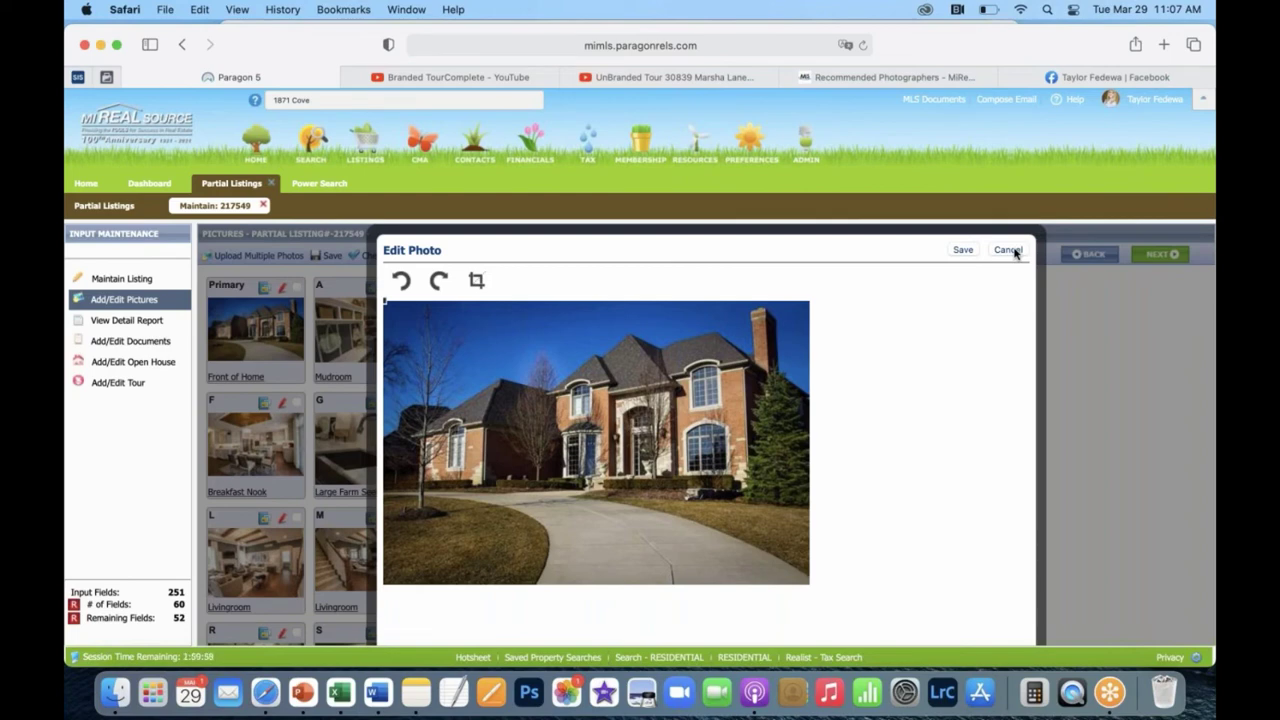
{"action": "left_click", "coordinate": [1014, 252]}
{"action": "left_click", "coordinate": [1008, 250]}
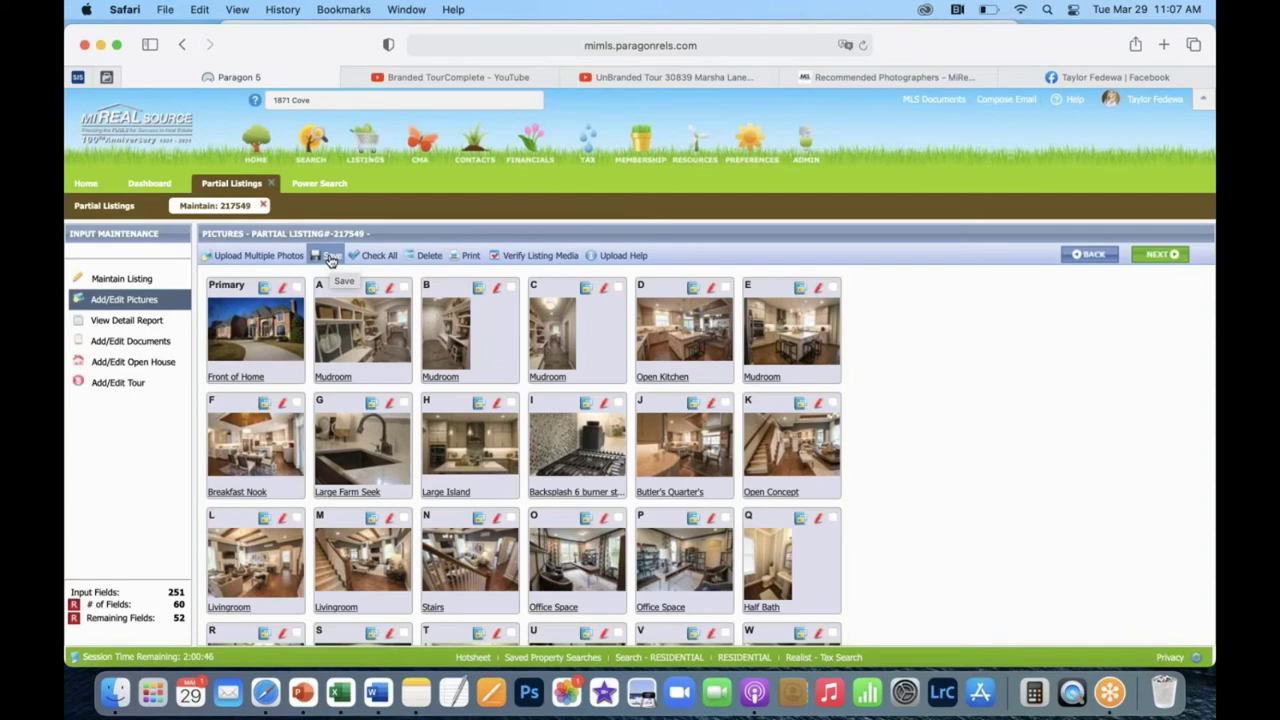
Save the pictures, dismiss the 'Nothing to save' notice, and return to Maintain Listing.
{"action": "left_click", "coordinate": [330, 258]}
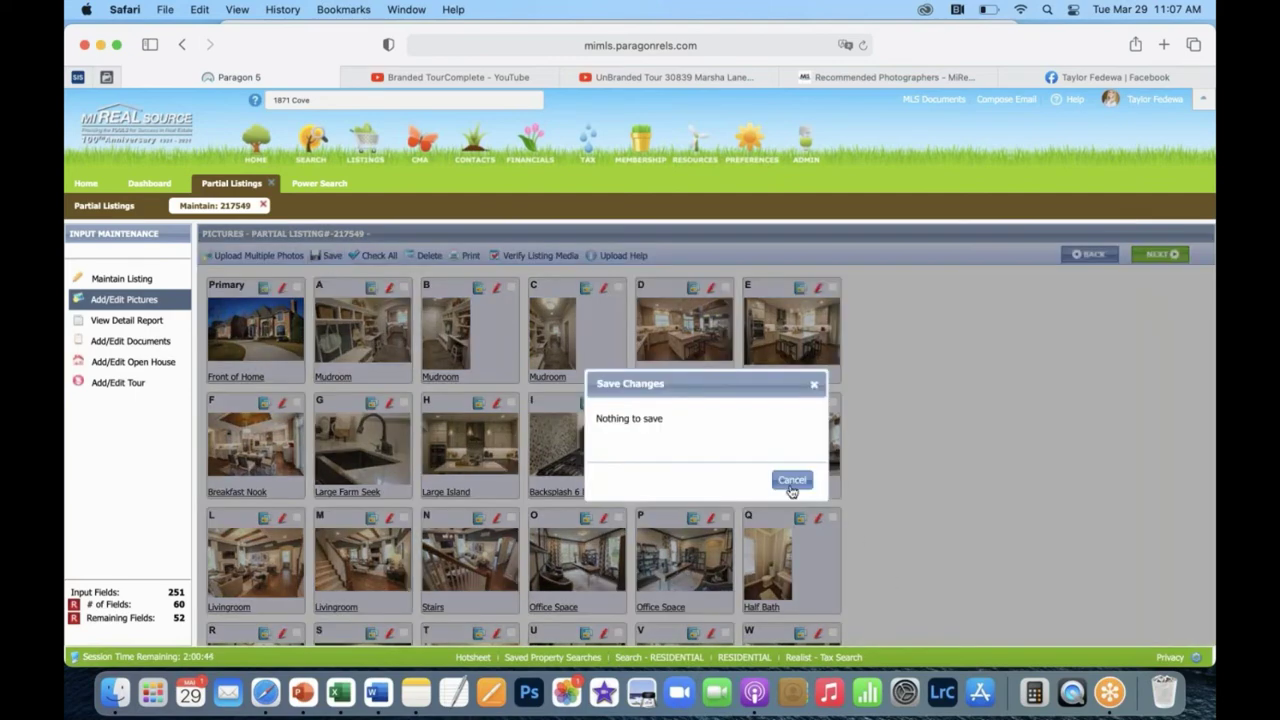
{"action": "left_click", "coordinate": [791, 480]}
{"action": "left_click", "coordinate": [110, 279]}
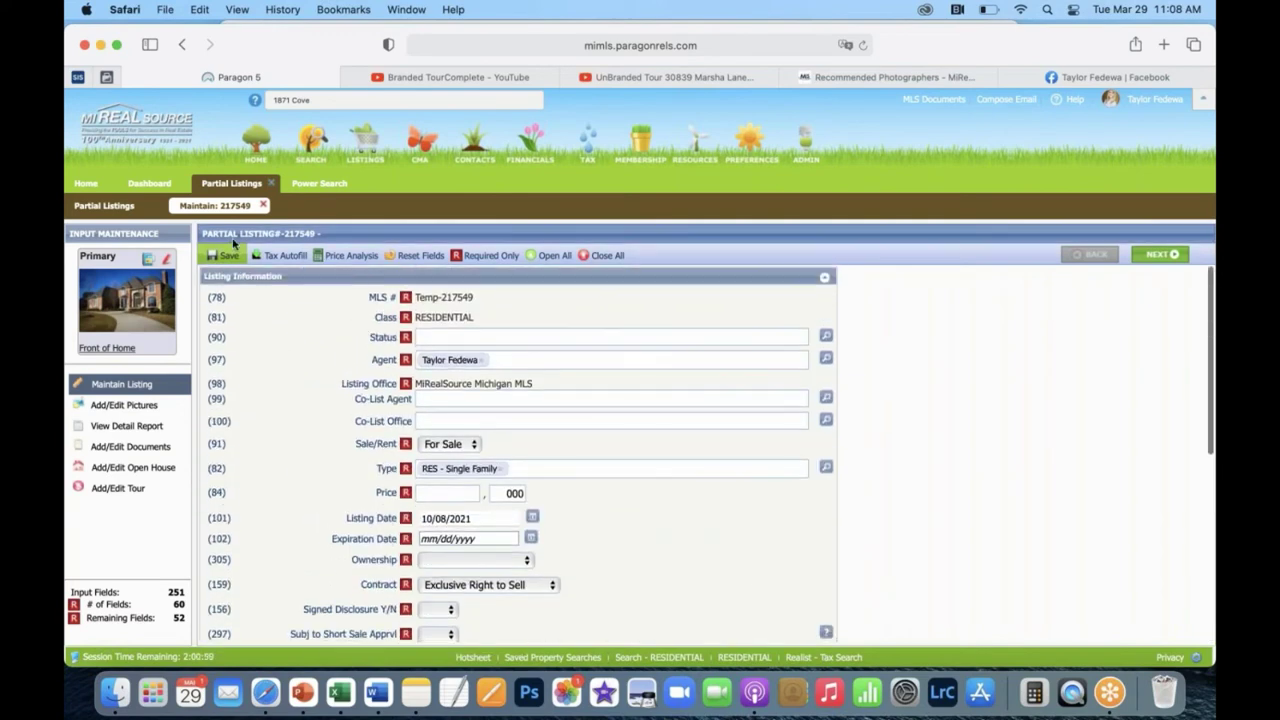
{"action": "mouse_move", "coordinate": [228, 266]}
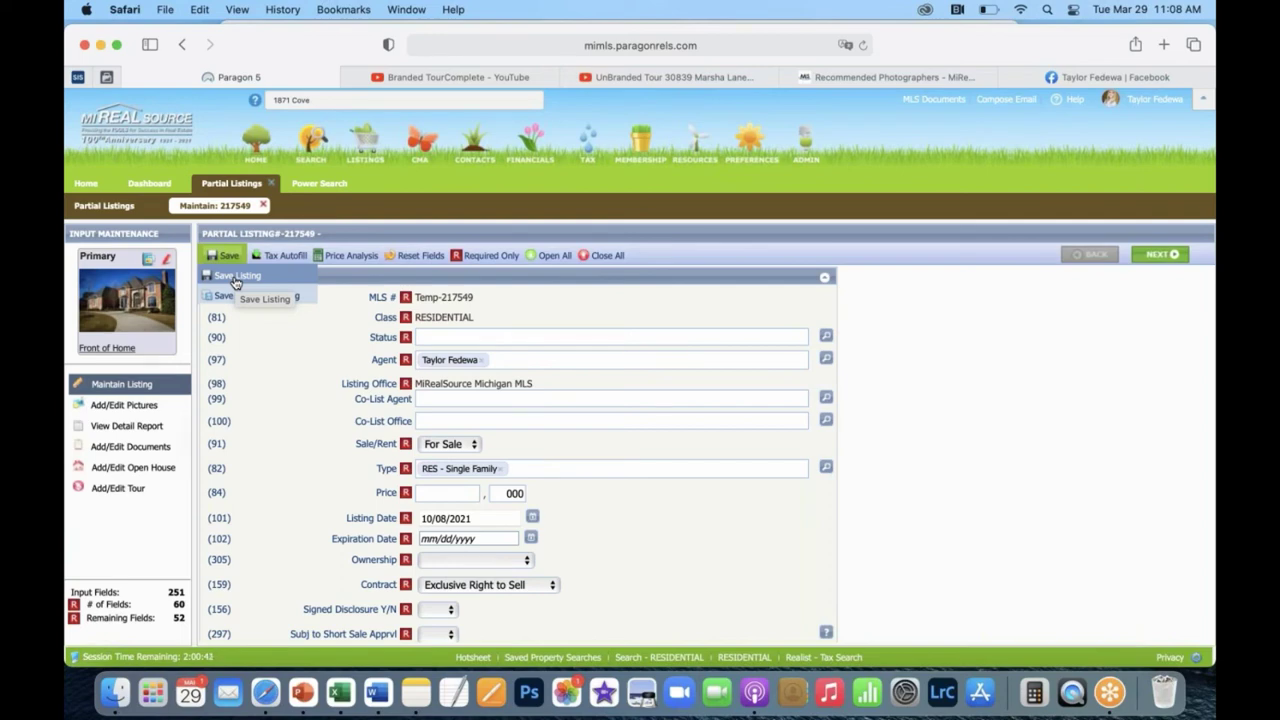
Open the listing's detail report and look over its contents.
{"action": "left_click", "coordinate": [147, 434]}
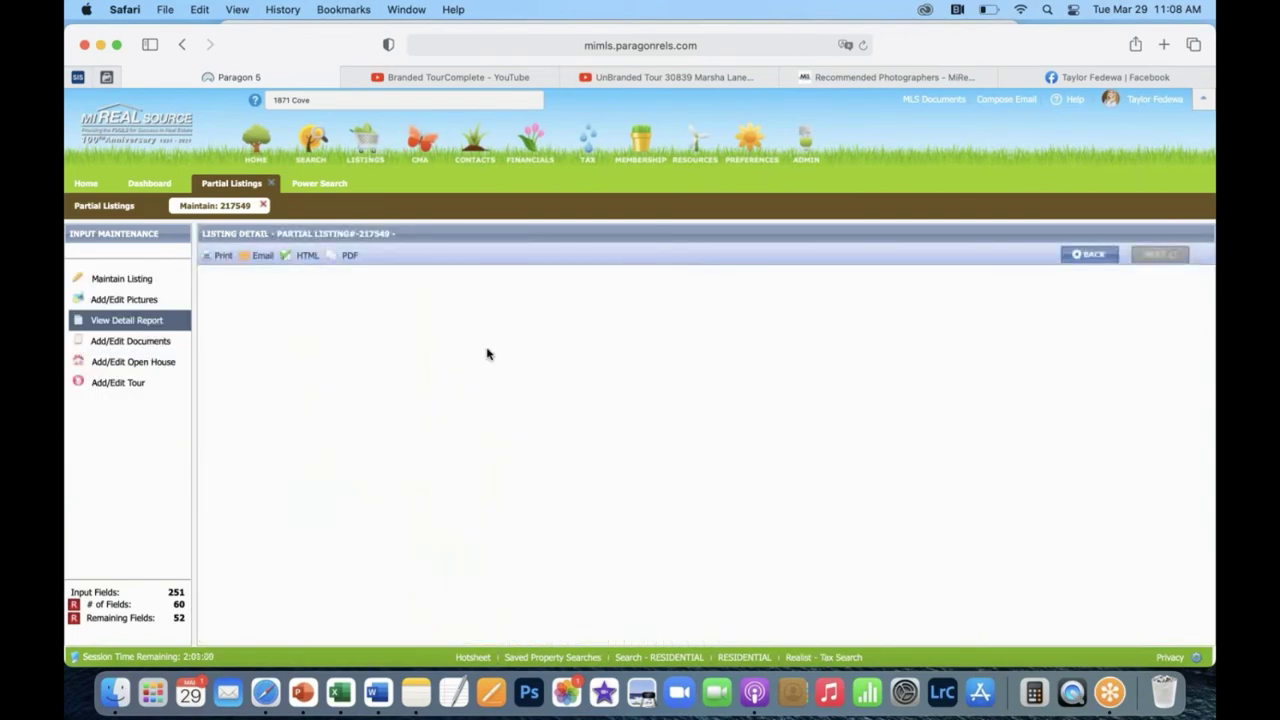
{"action": "scroll", "coordinate": [529, 453], "scroll_direction": "down", "scroll_amount": 10}
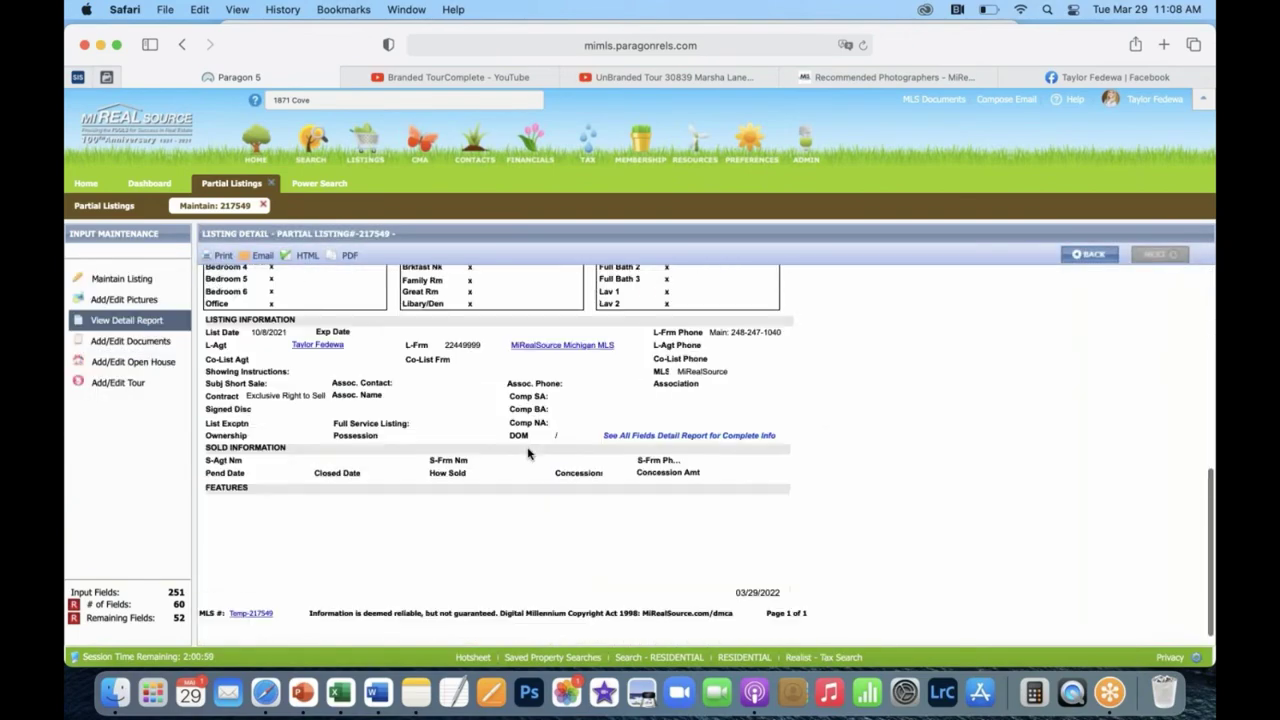
{"action": "scroll", "coordinate": [529, 453], "scroll_direction": "up", "scroll_amount": 8}
{"action": "scroll", "coordinate": [529, 453], "scroll_direction": "up", "scroll_amount": 2}
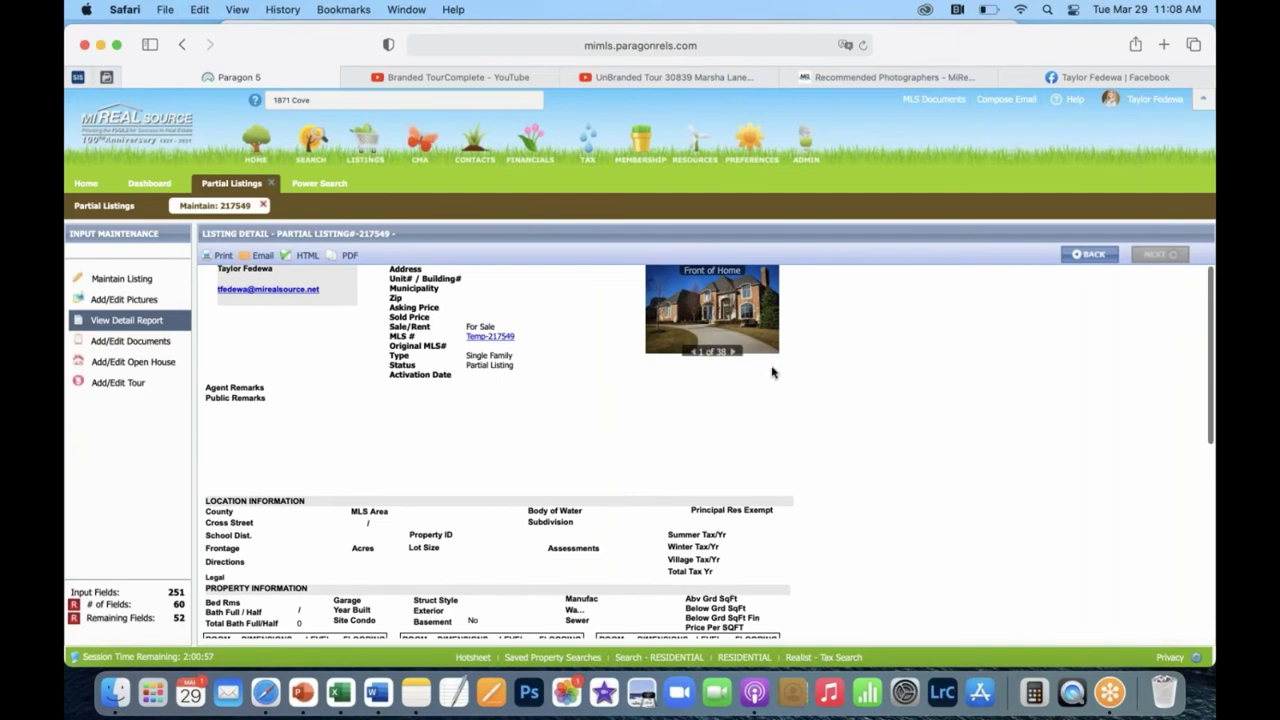
Open and close the photo viewer, then bring up the Maintain Listing form.
{"action": "left_click", "coordinate": [763, 338]}
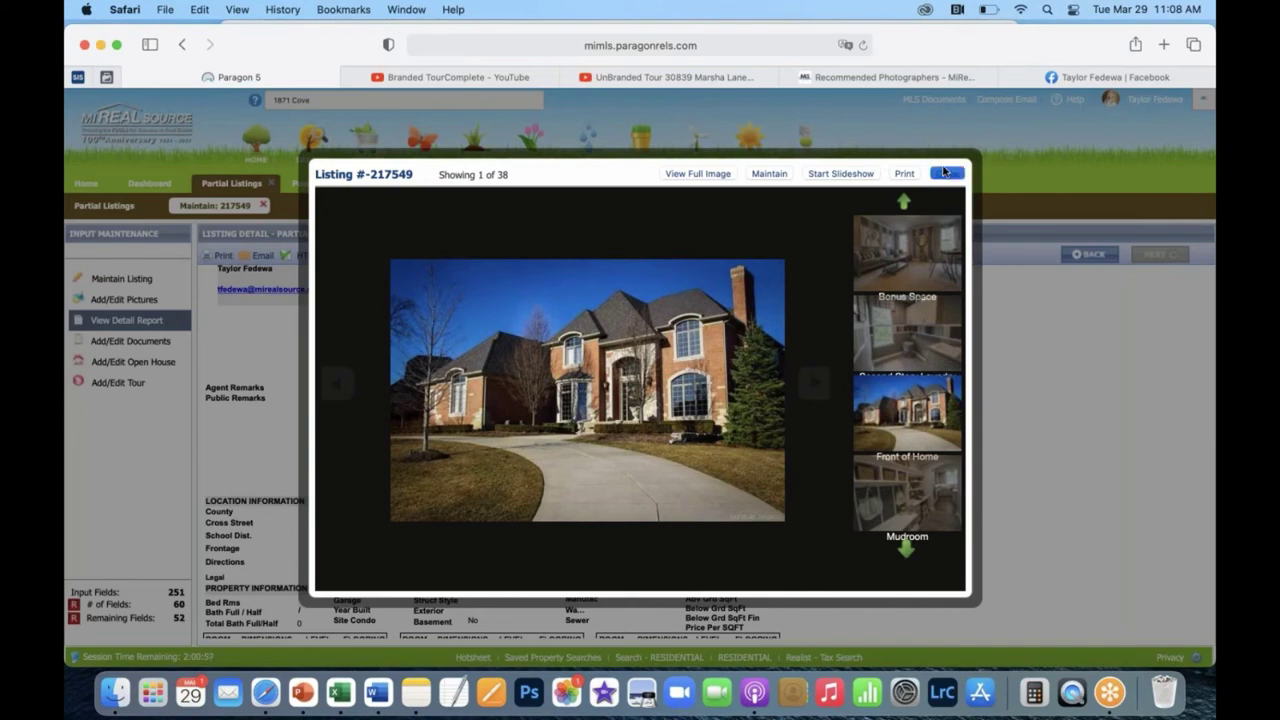
{"action": "left_click", "coordinate": [946, 173]}
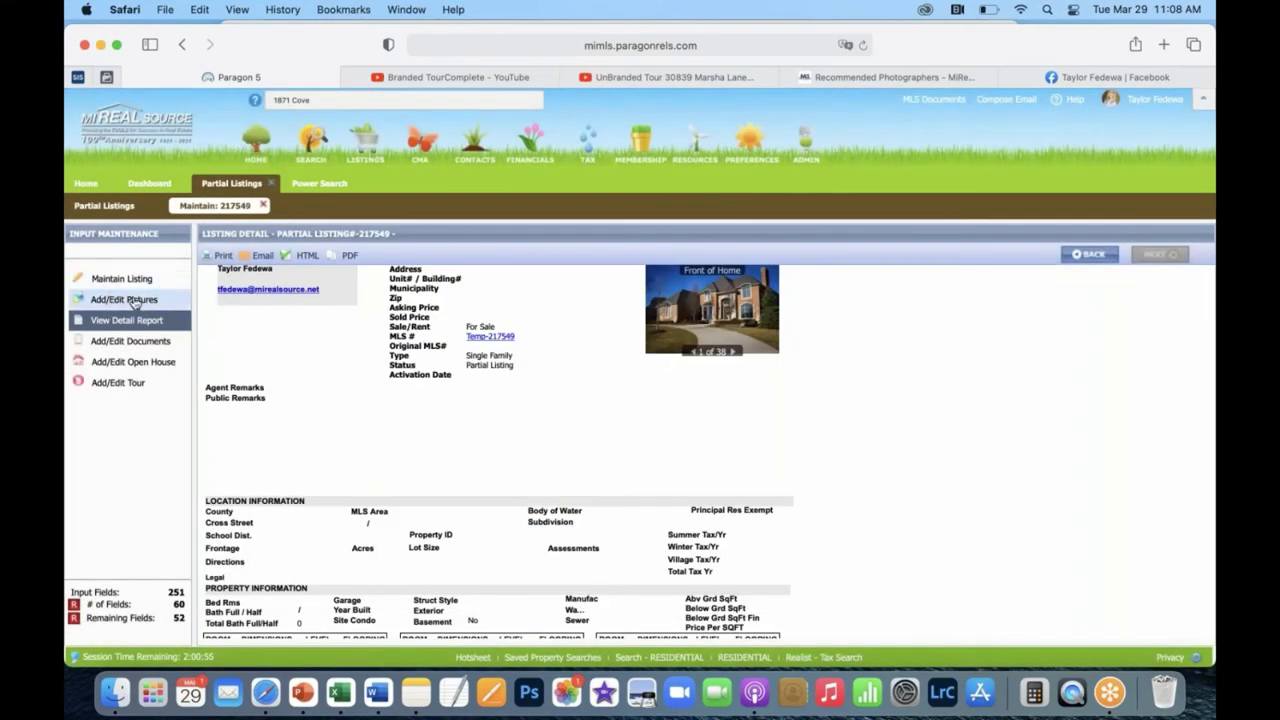
{"action": "left_click", "coordinate": [121, 279]}
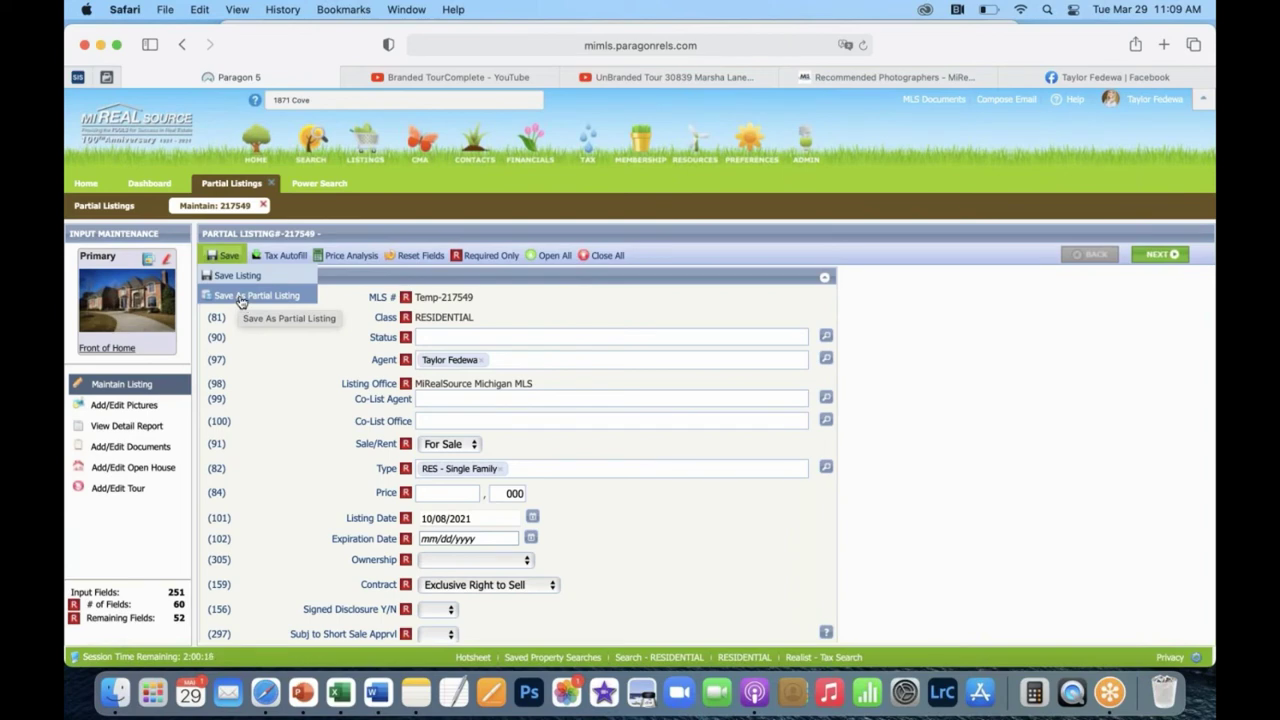
{"action": "left_click", "coordinate": [240, 297]}
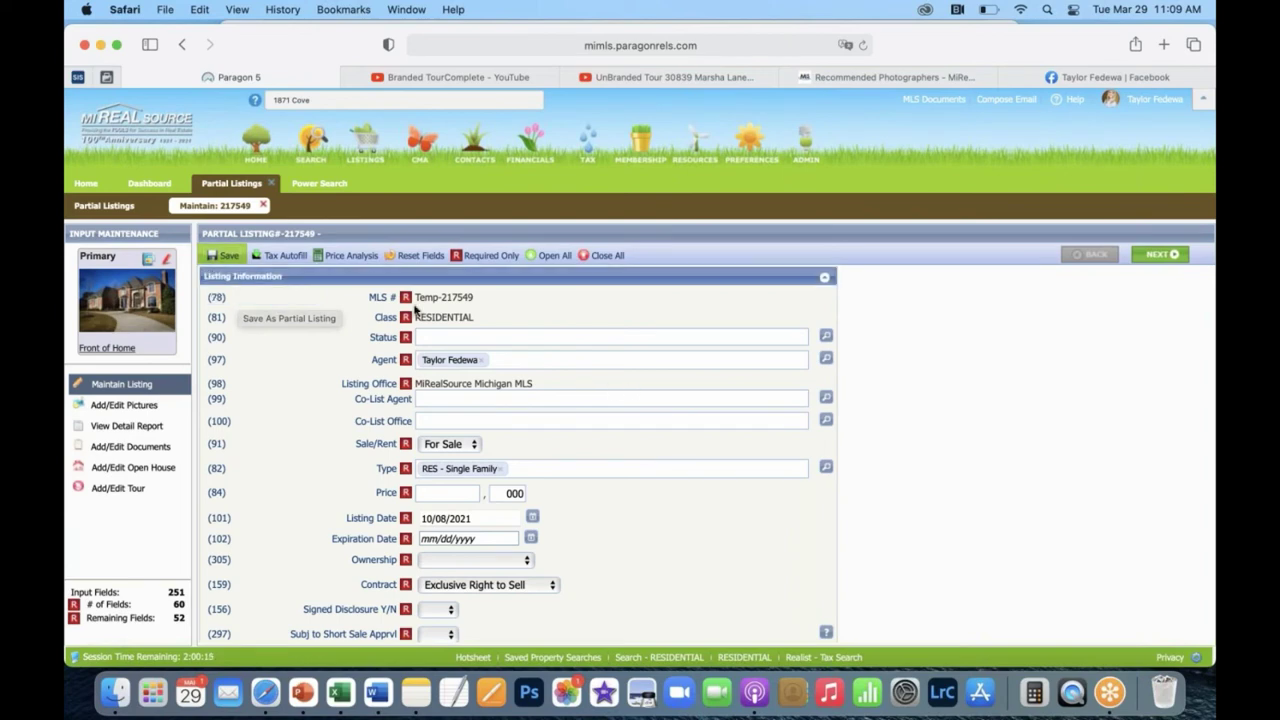
{"action": "left_click", "coordinate": [232, 256]}
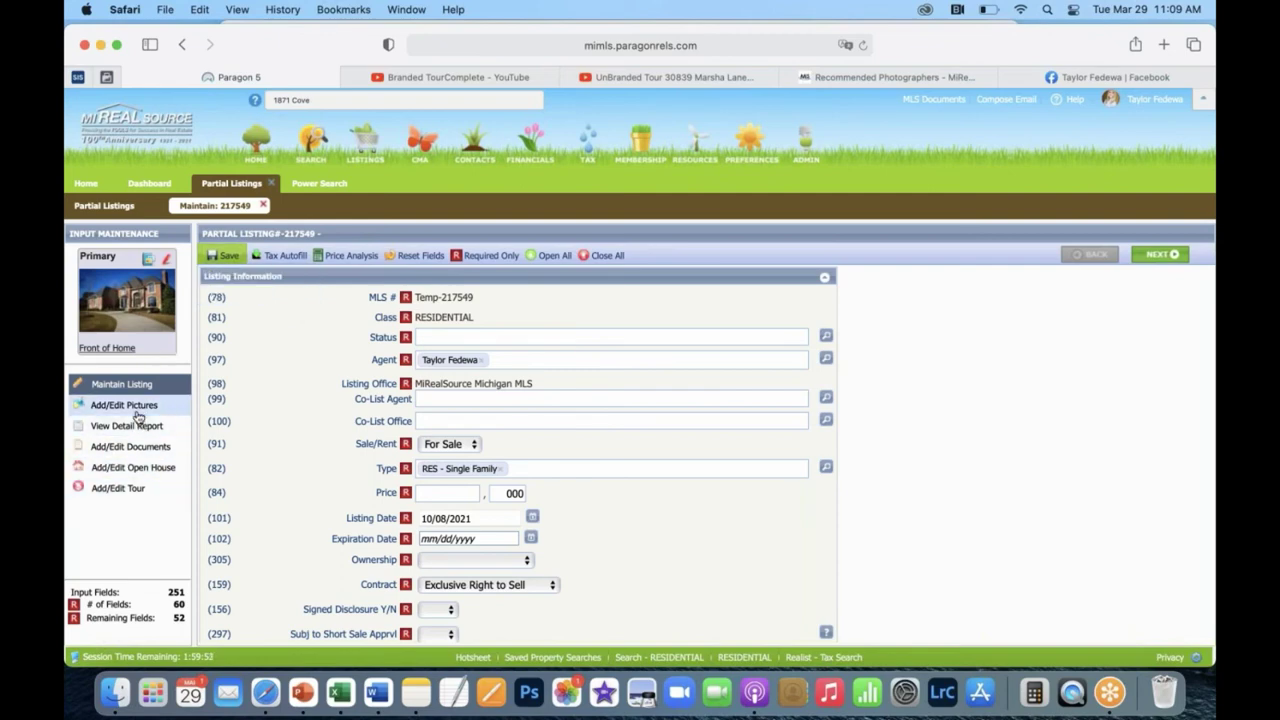
Scroll down the listing form and expand the Compensation / Tours section.
{"action": "scroll", "coordinate": [365, 400], "scroll_direction": "down", "scroll_amount": 10}
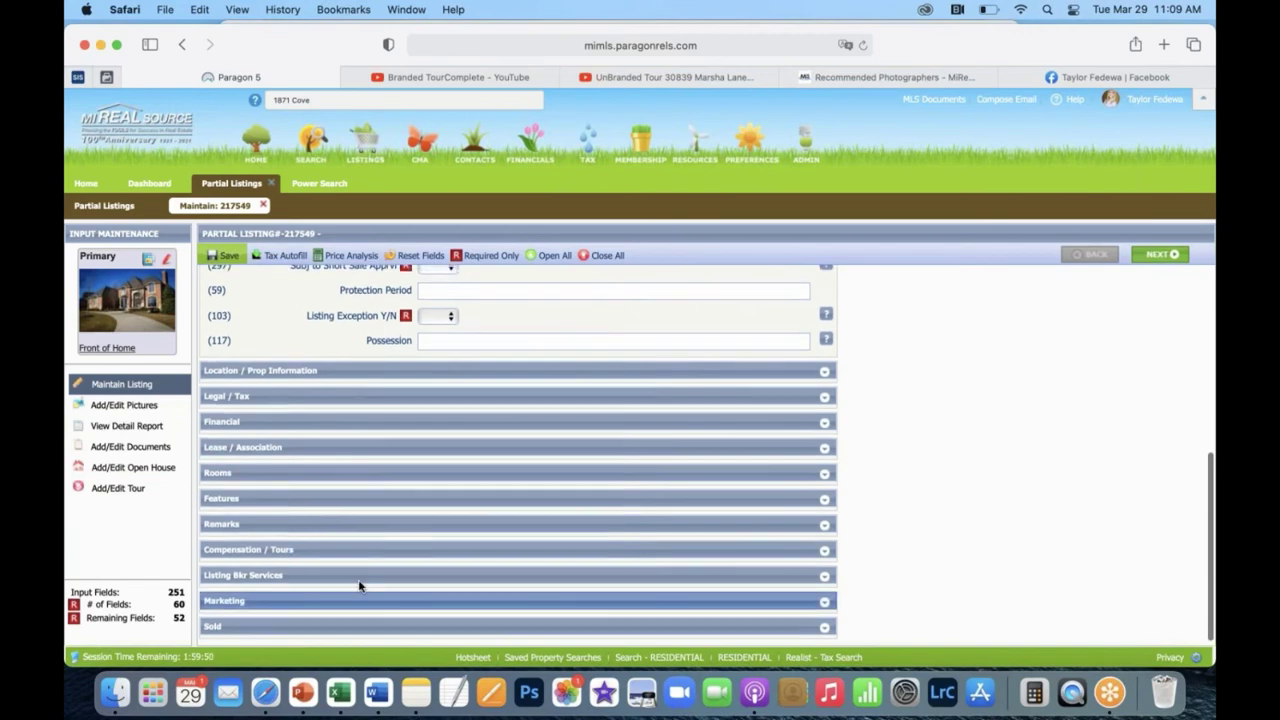
{"action": "left_click", "coordinate": [826, 553]}
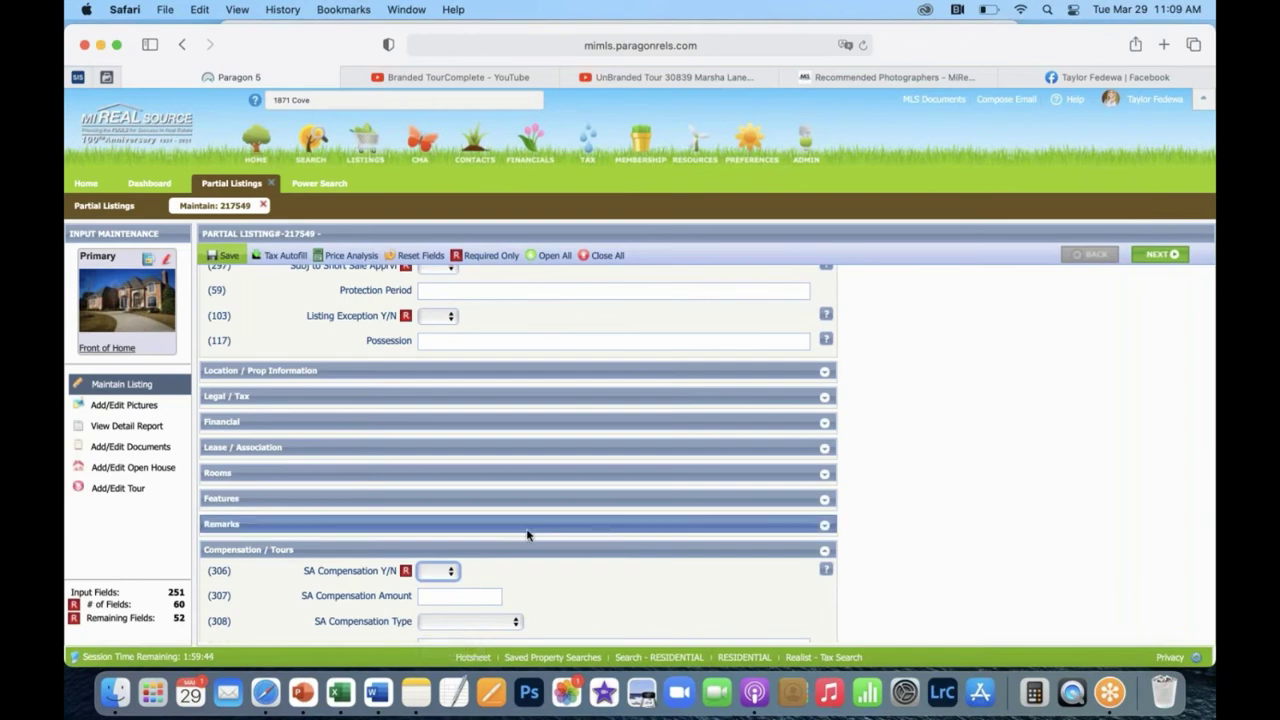
{"action": "scroll", "coordinate": [526, 530], "scroll_direction": "down", "scroll_amount": 5}
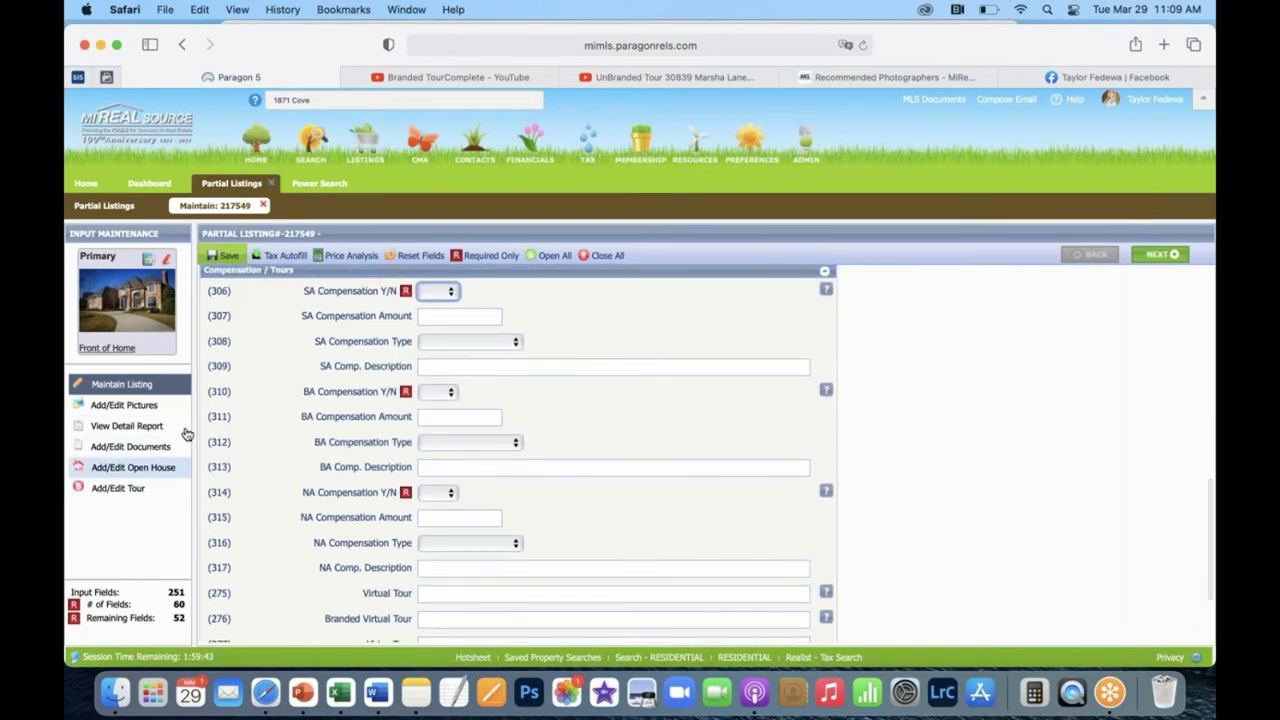
Look over the Add/Edit Tour, Open House and Pictures pages, then return to Maintain Listing.
{"action": "left_click", "coordinate": [131, 496]}
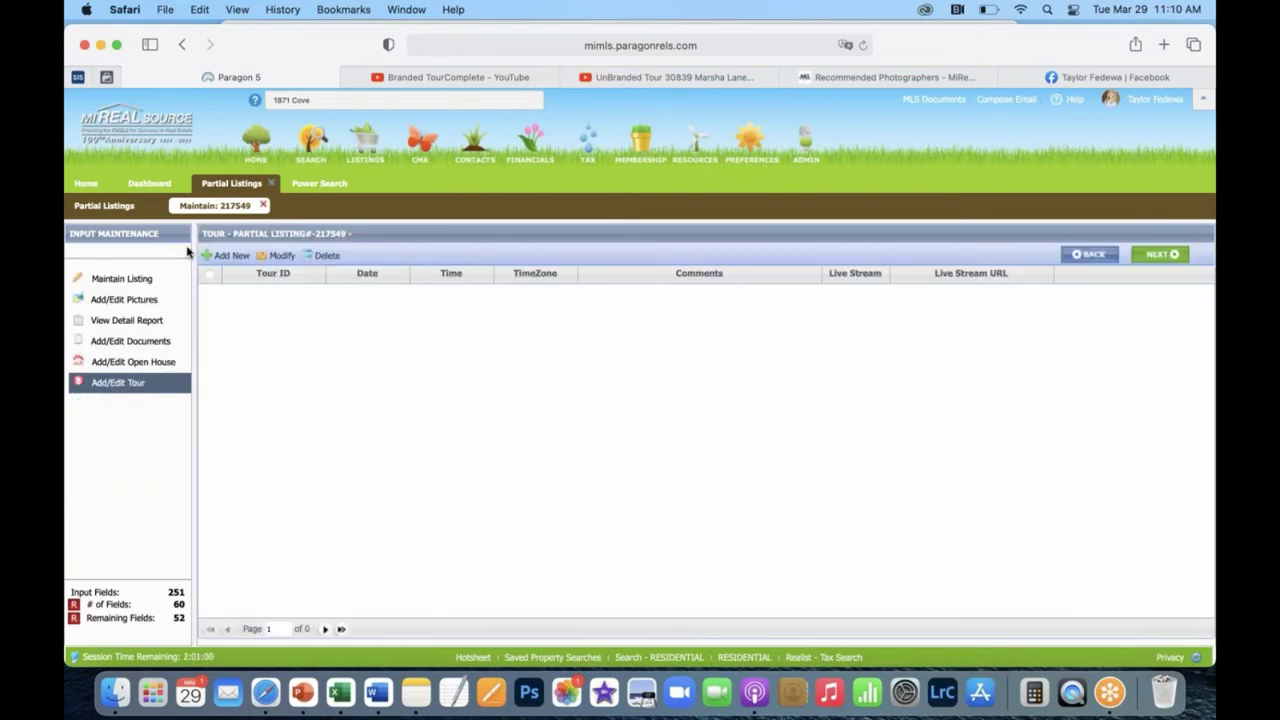
{"action": "left_click", "coordinate": [165, 363]}
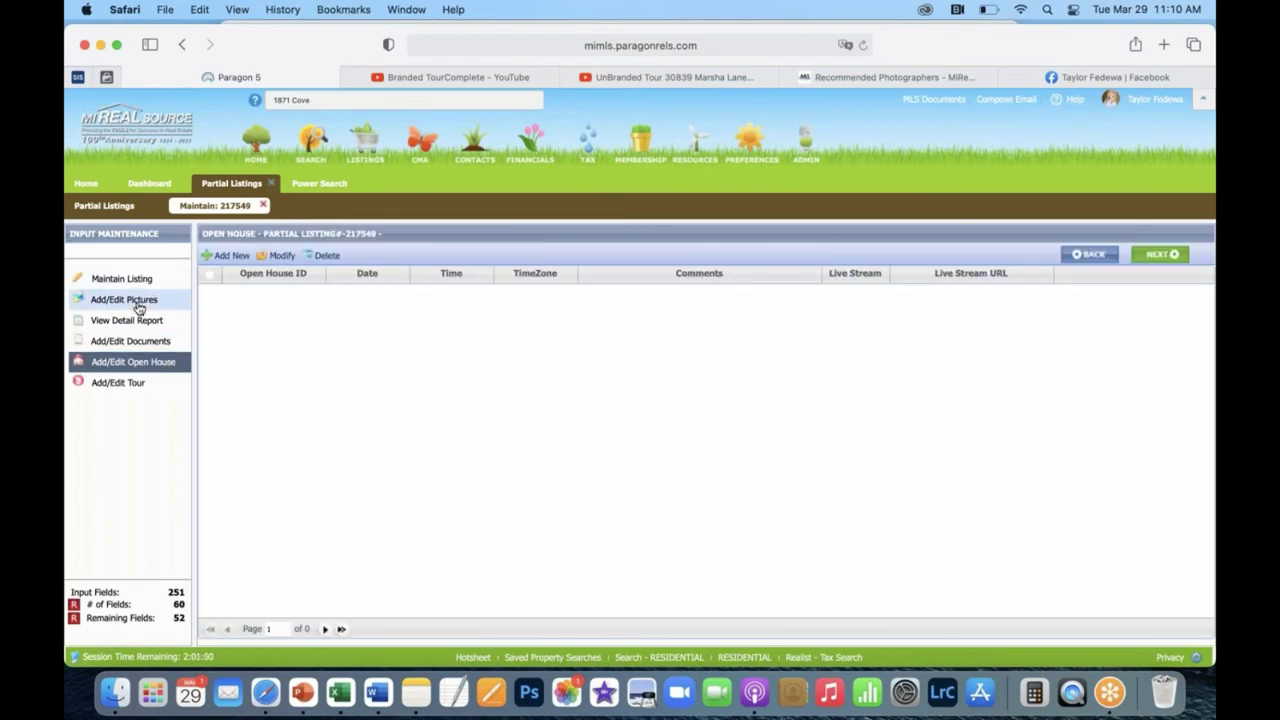
{"action": "left_click", "coordinate": [141, 301]}
{"action": "left_click", "coordinate": [141, 281]}
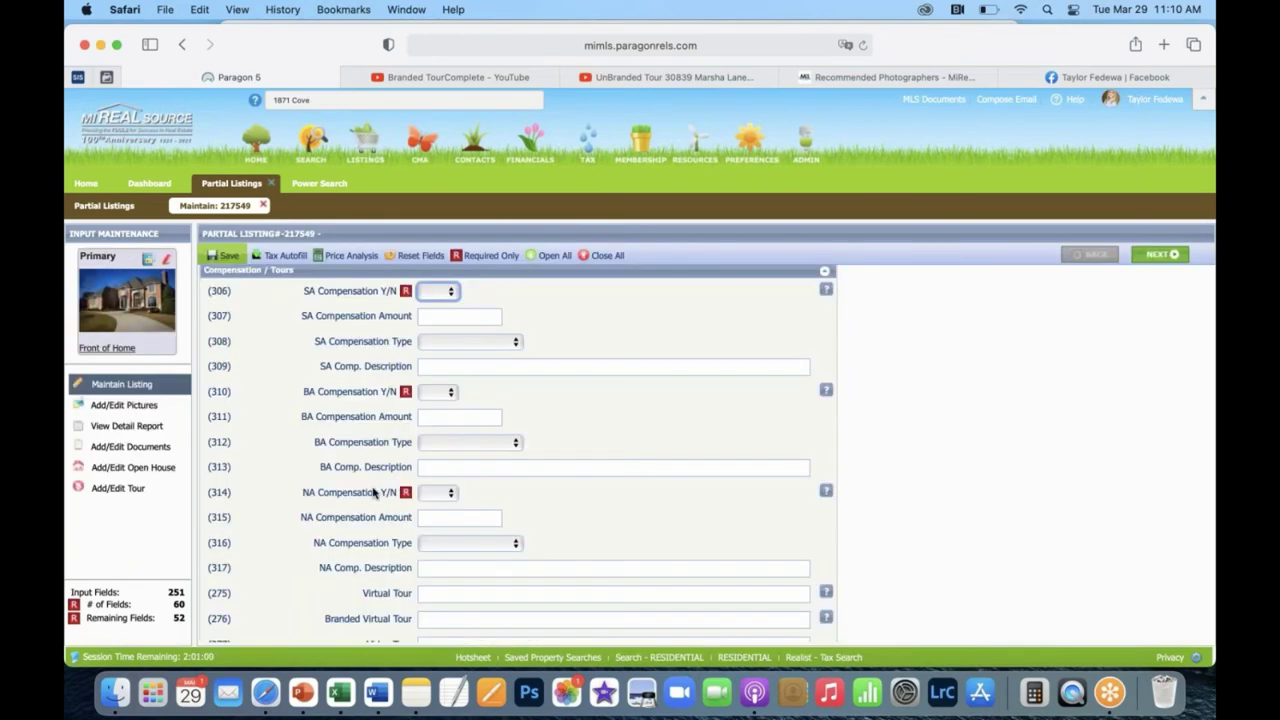
{"action": "scroll", "coordinate": [371, 491], "scroll_direction": "down", "scroll_amount": 5}
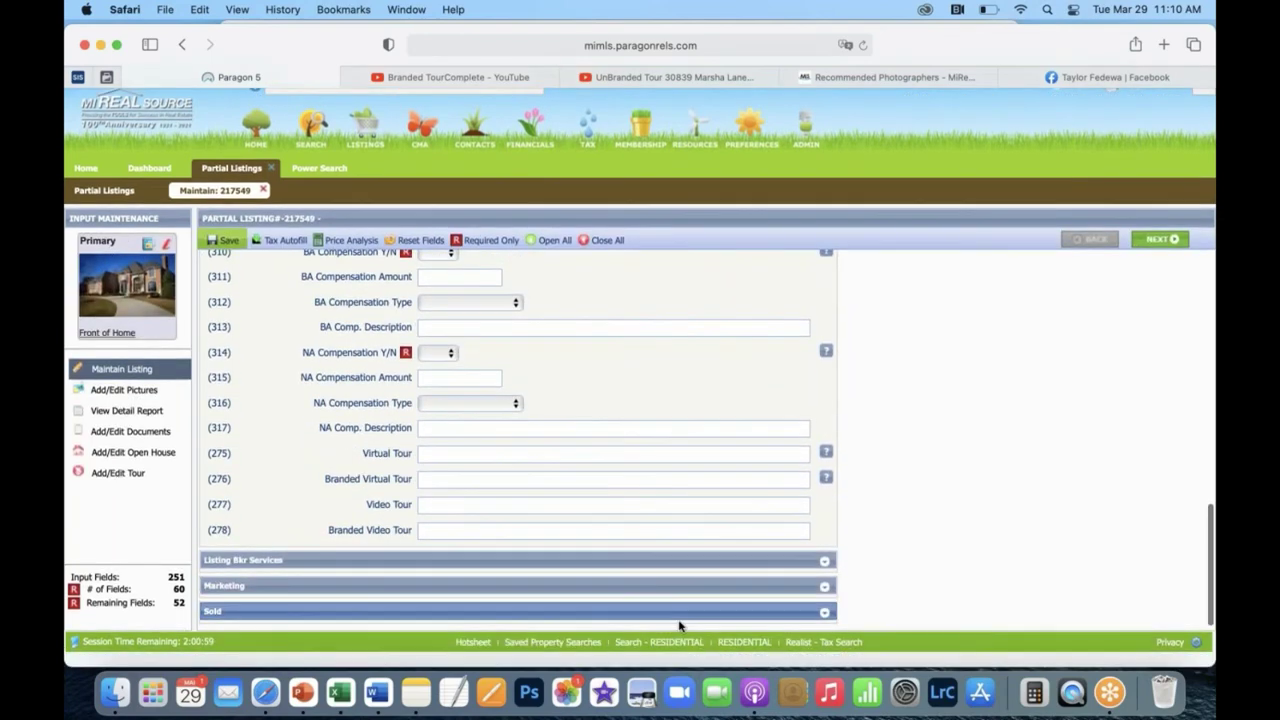
{"action": "scroll", "coordinate": [527, 394], "scroll_direction": "up", "scroll_amount": 10}
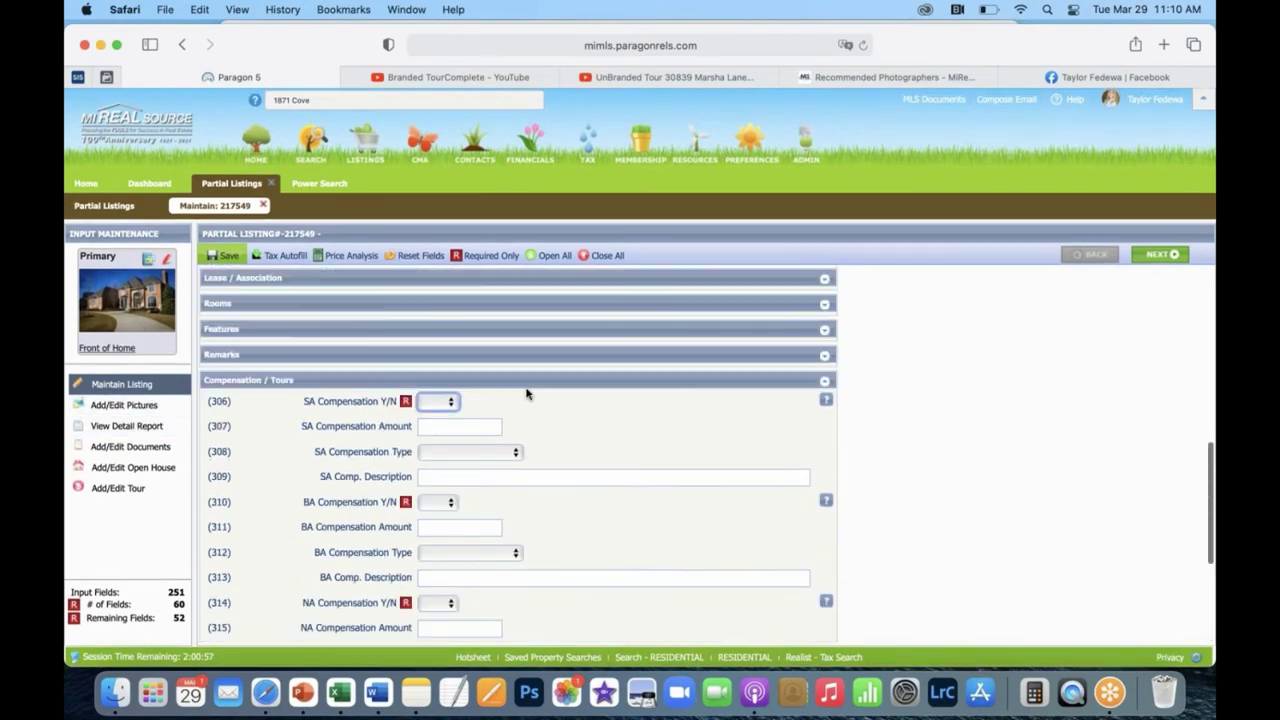
{"action": "scroll", "coordinate": [580, 500], "scroll_direction": "down", "scroll_amount": 10}
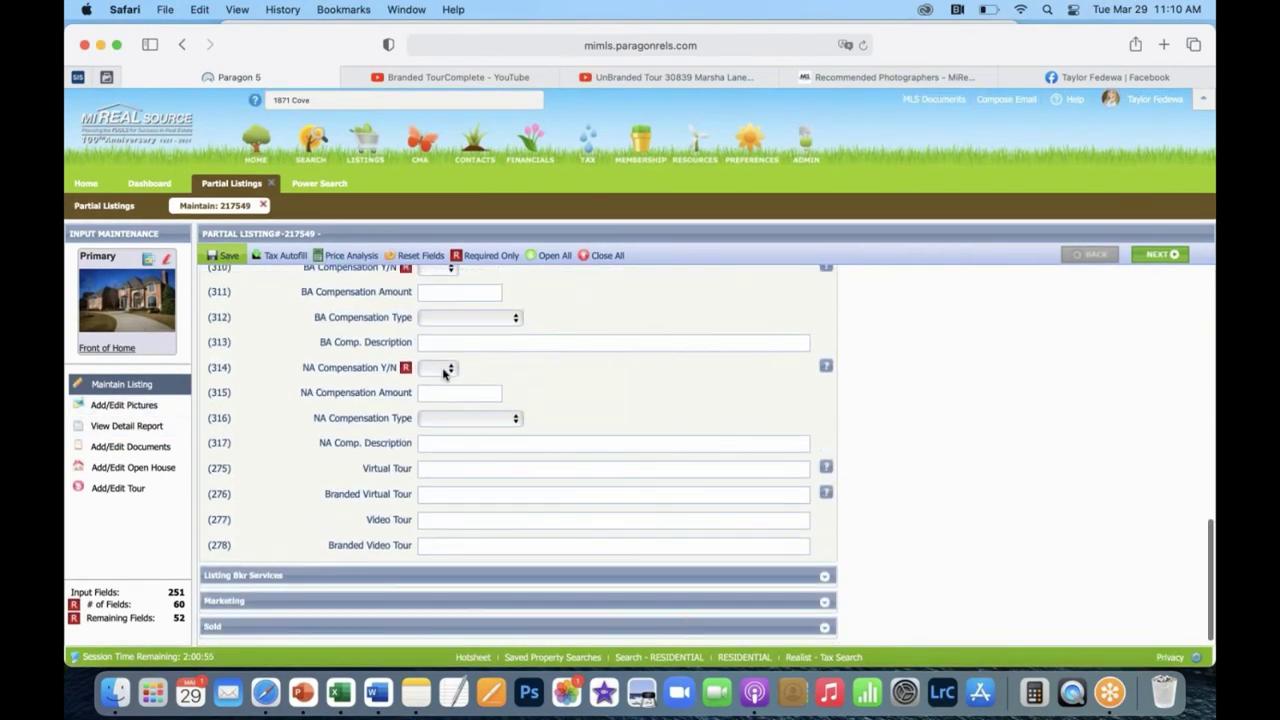
{"action": "scroll", "coordinate": [471, 430], "scroll_direction": "up", "scroll_amount": 3}
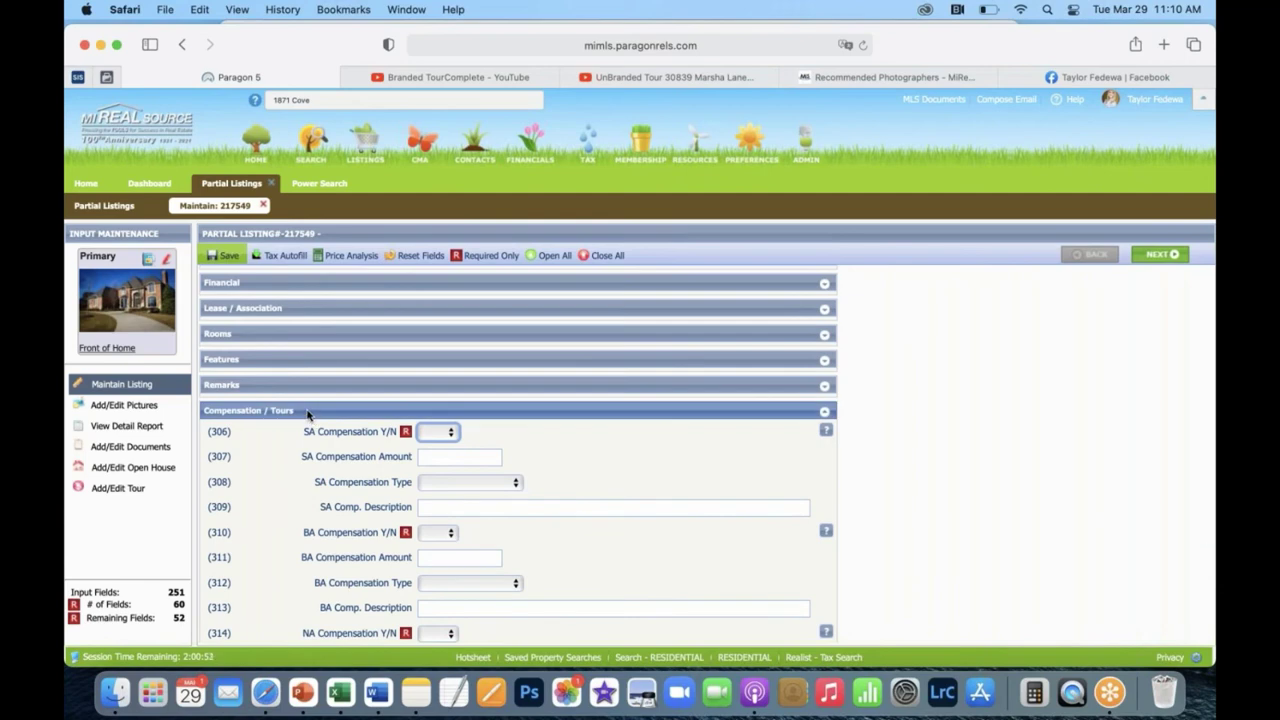
{"action": "scroll", "coordinate": [307, 414], "scroll_direction": "down", "scroll_amount": 5}
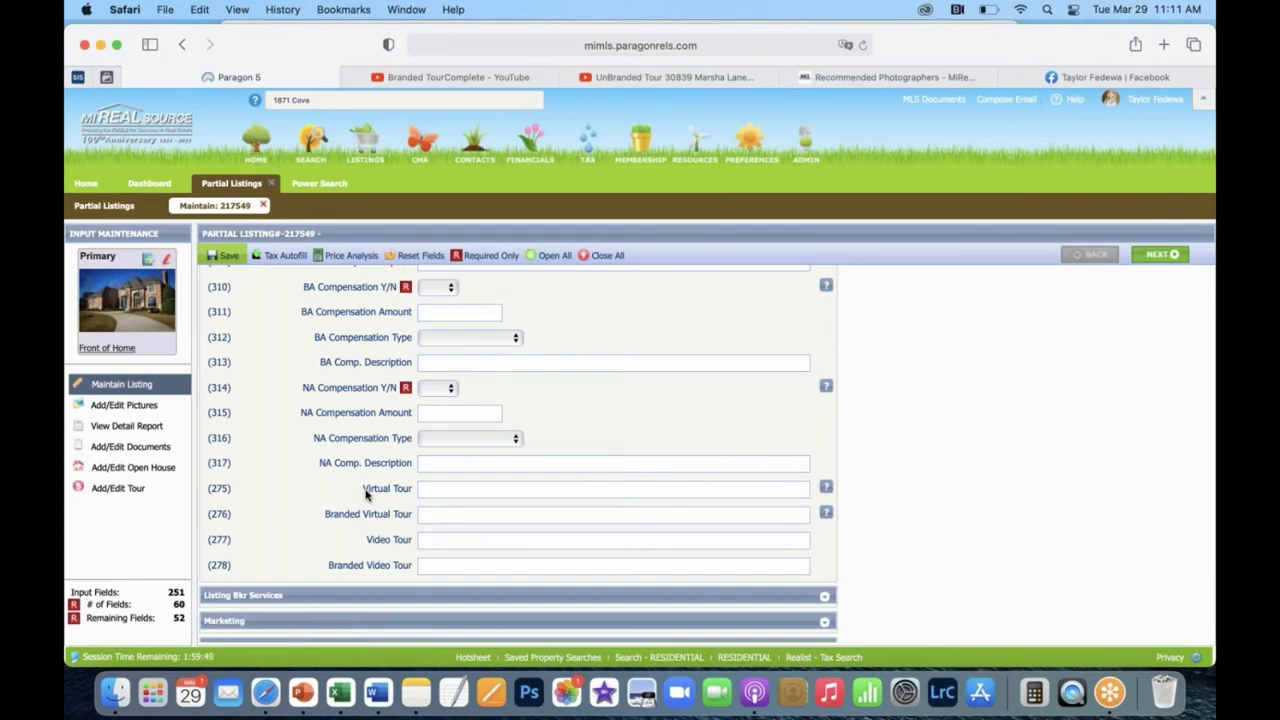
{"action": "left_click", "coordinate": [455, 516]}
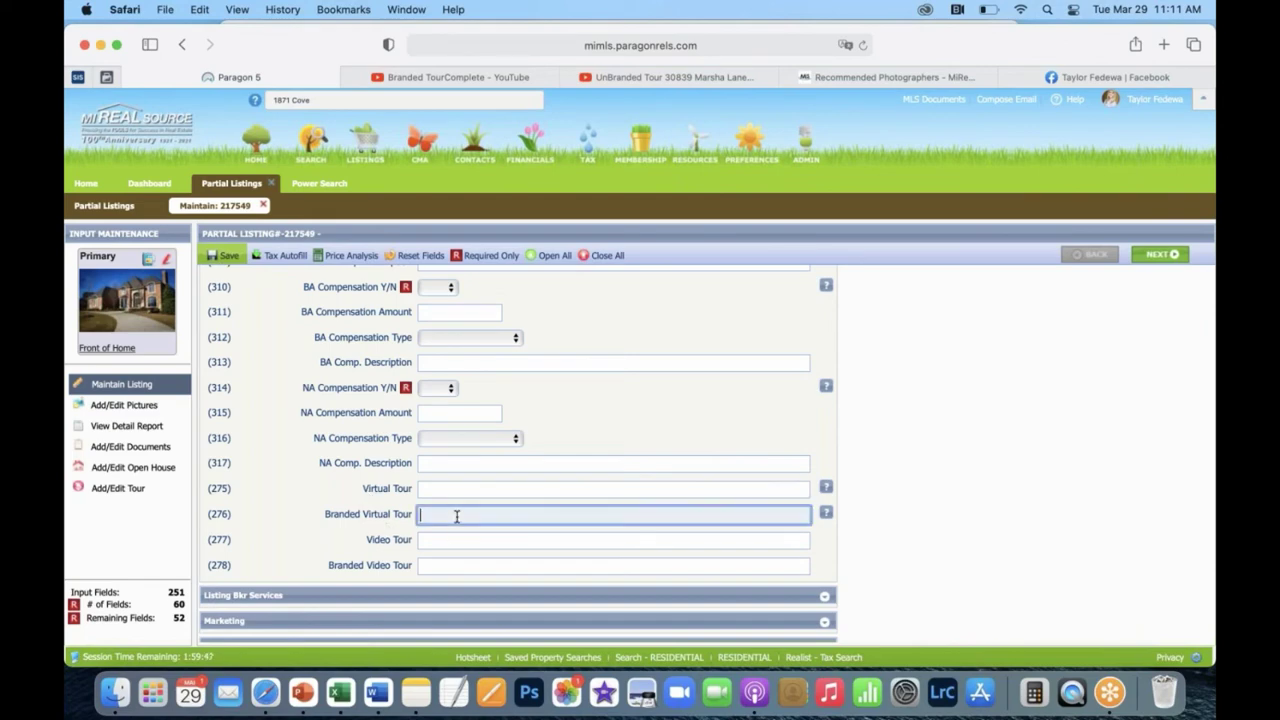
{"action": "left_click", "coordinate": [448, 567]}
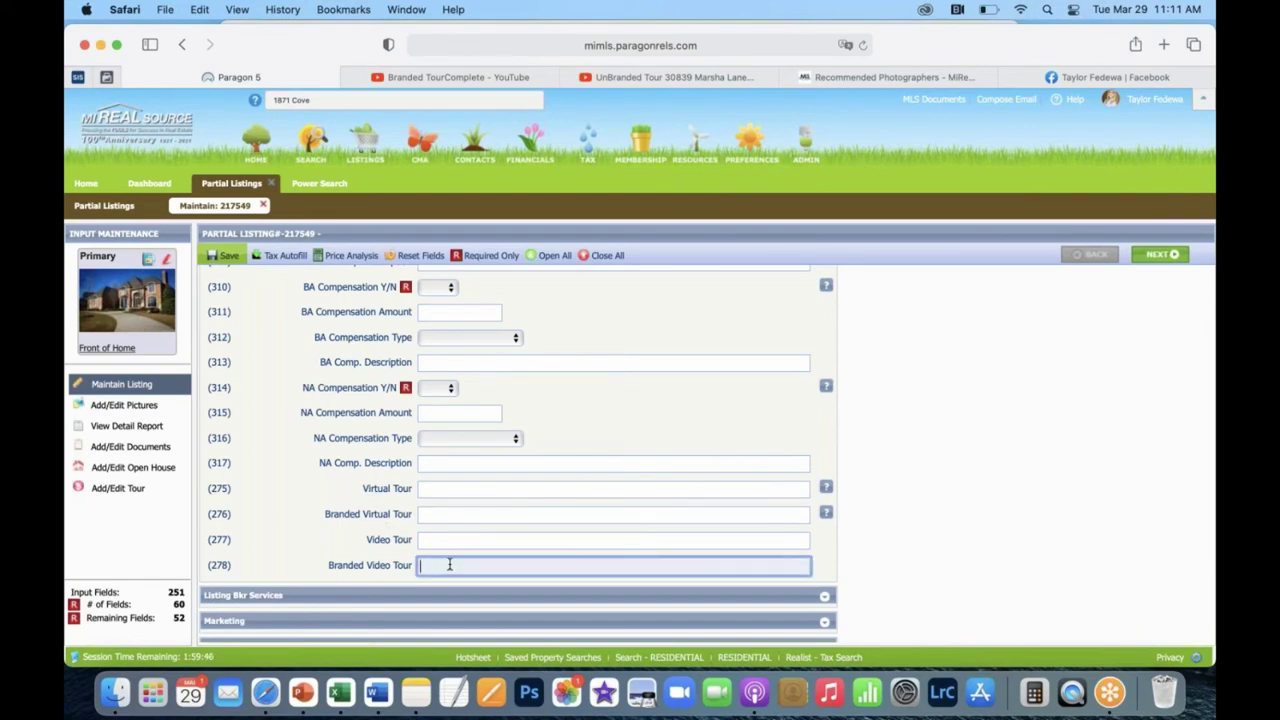
{"action": "left_click", "coordinate": [488, 515]}
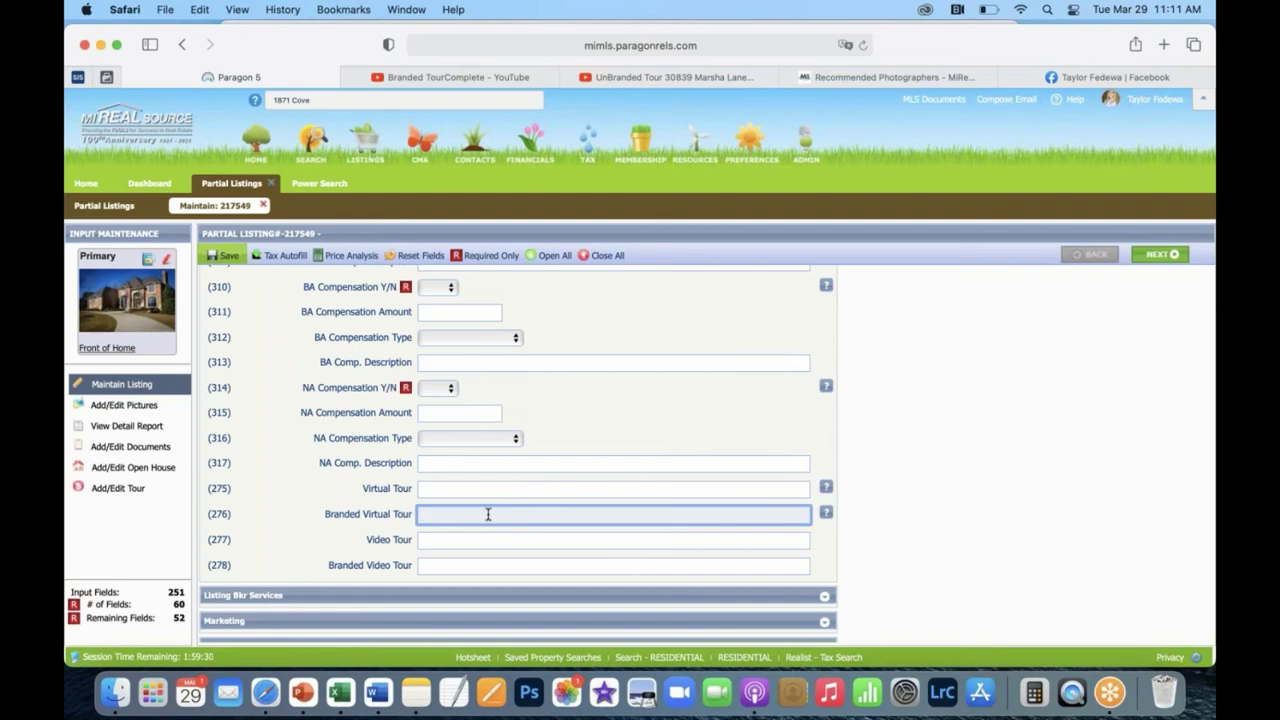
{"action": "left_click", "coordinate": [504, 488]}
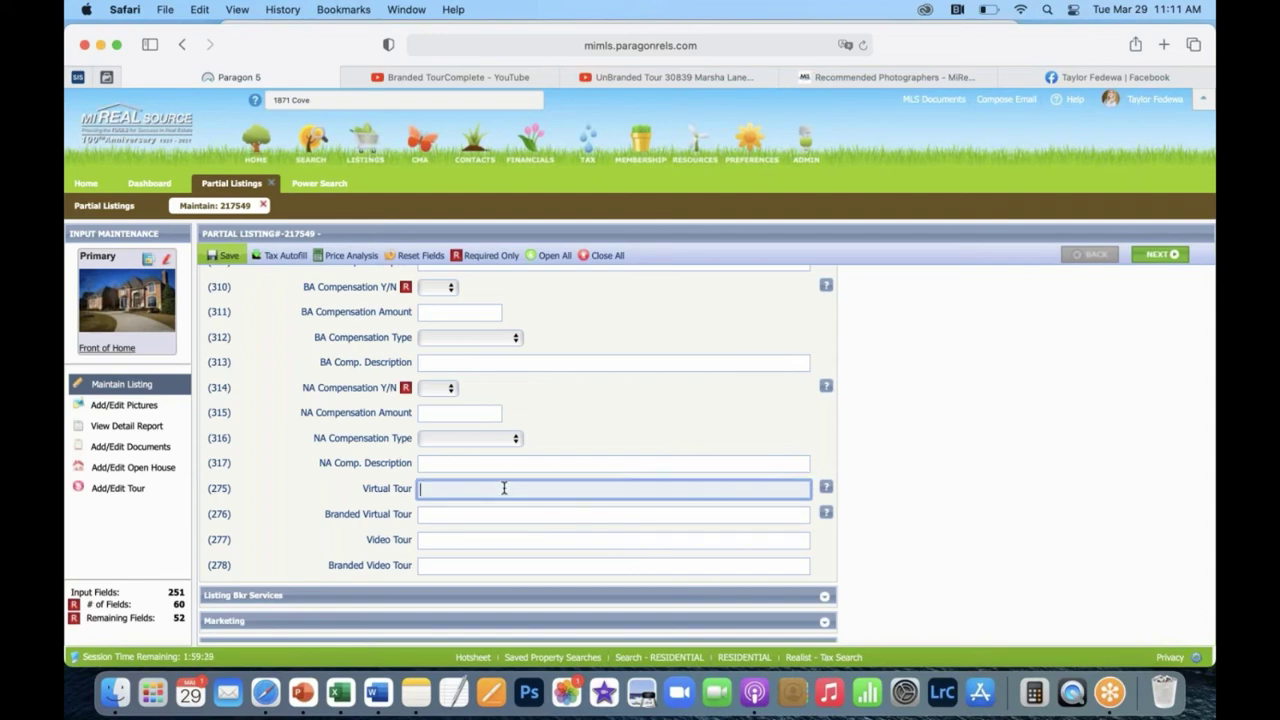
{"action": "left_click", "coordinate": [469, 540]}
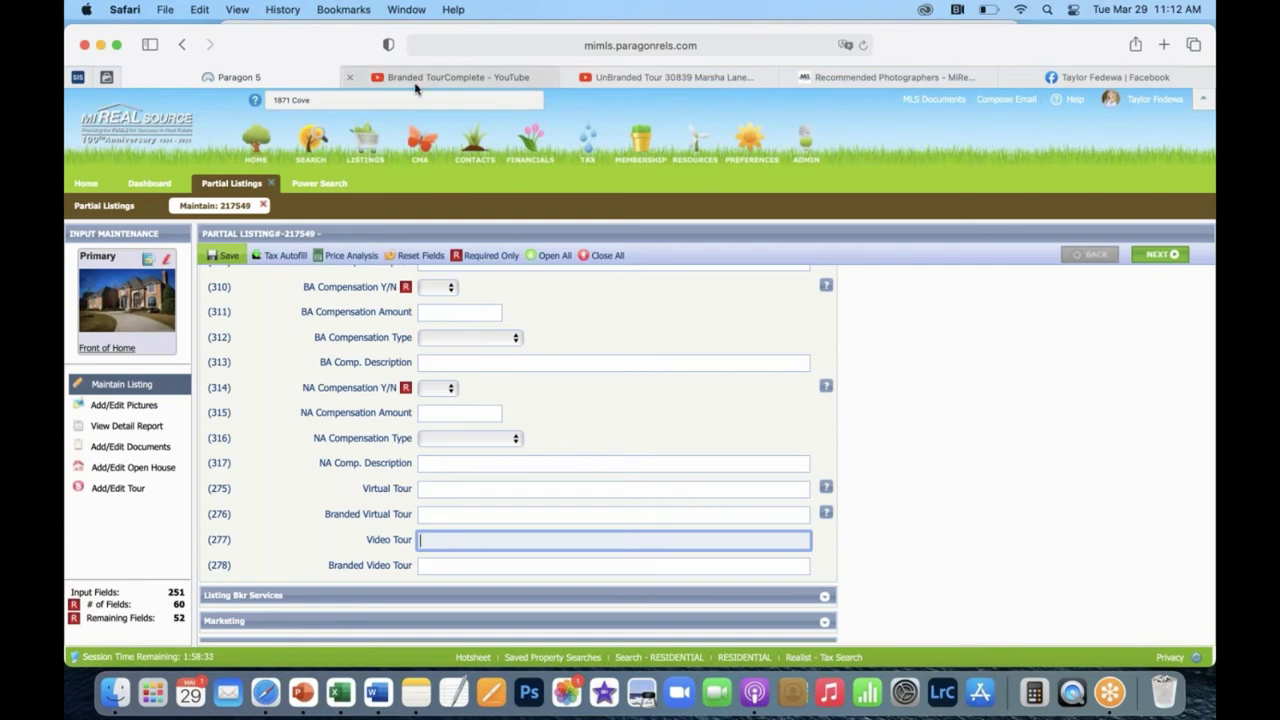
{"action": "mouse_move", "coordinate": [415, 88]}
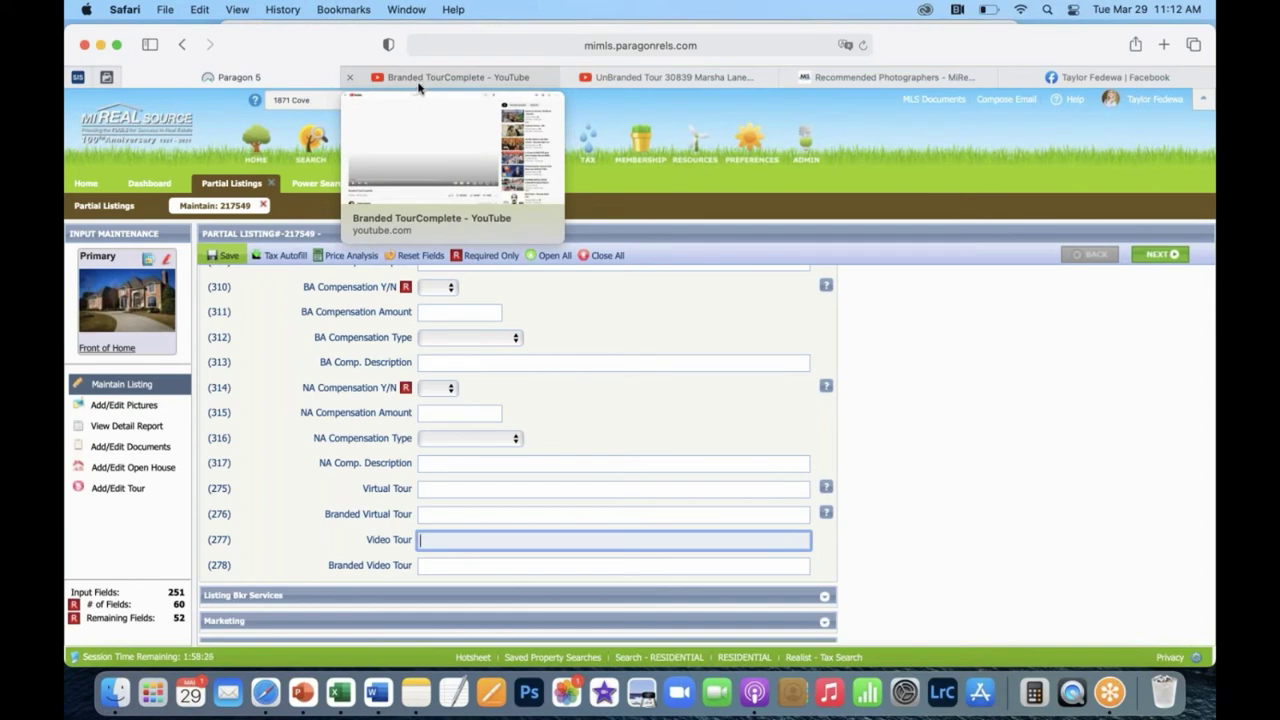
Compare the Branded TourComplete video with the UnBranded Tour video, ending on the branded one.
{"action": "left_click", "coordinate": [443, 81]}
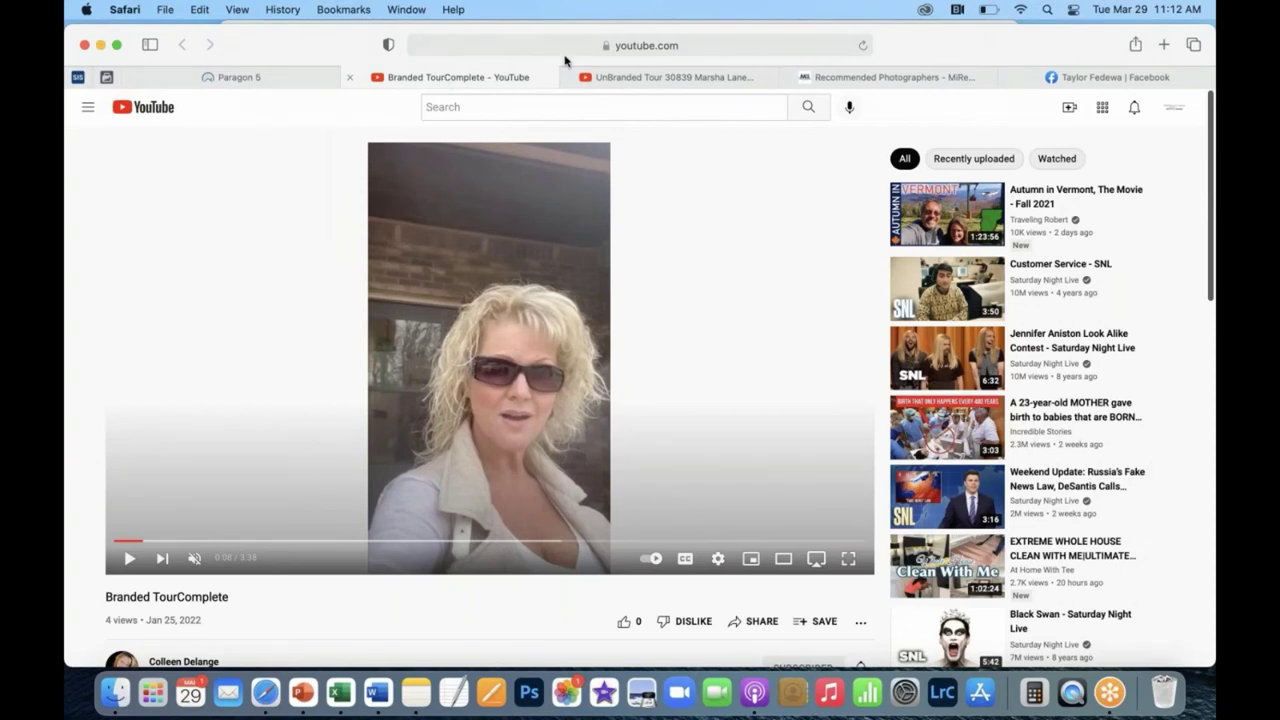
{"action": "left_click", "coordinate": [633, 85]}
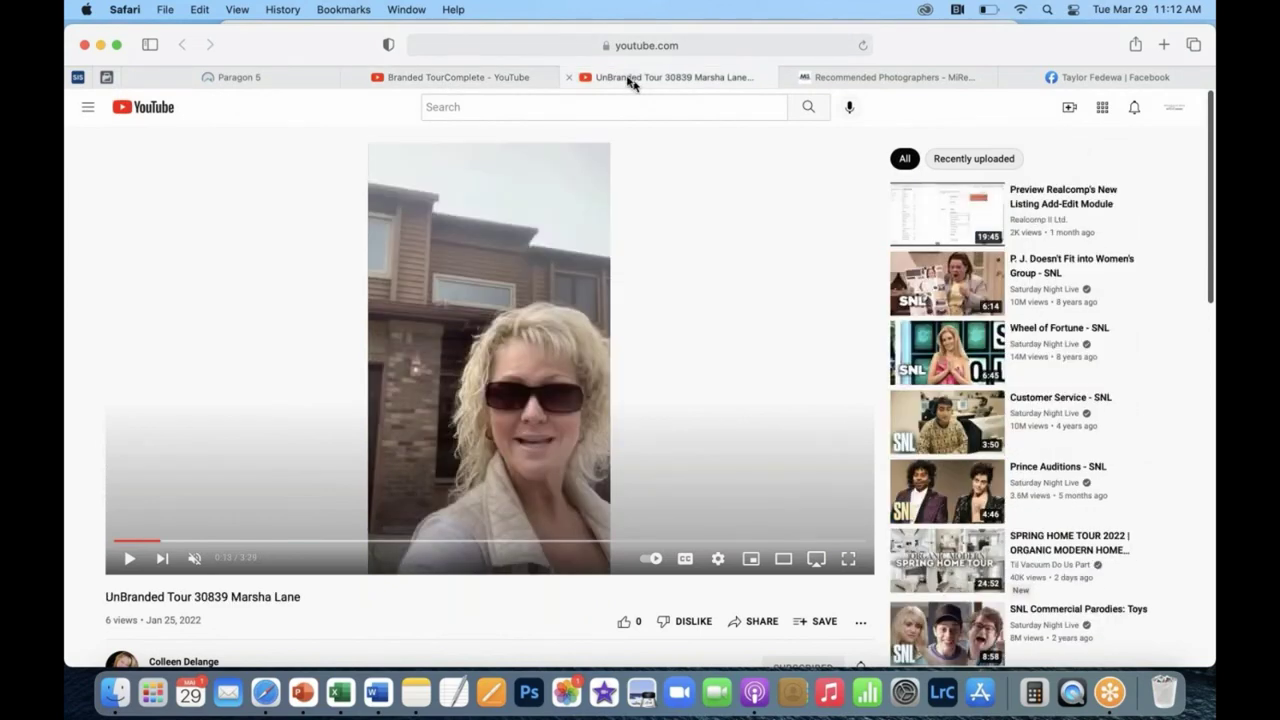
{"action": "left_click", "coordinate": [538, 77]}
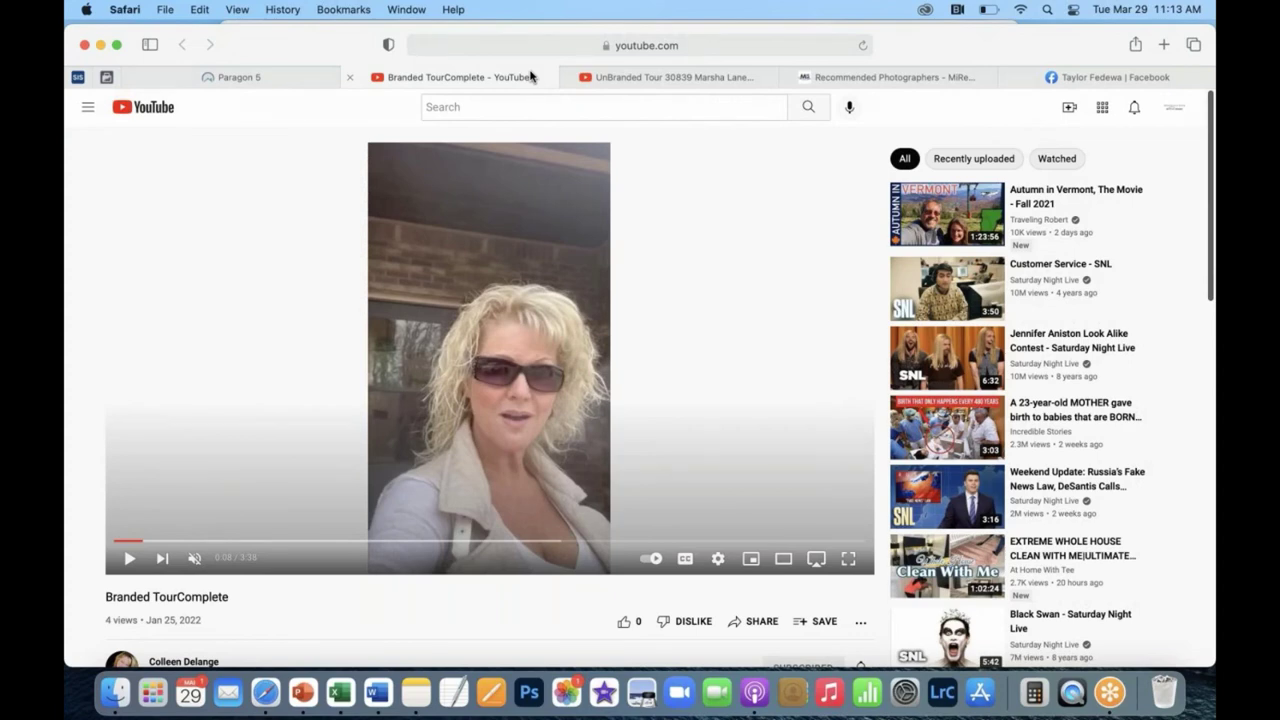
{"action": "scroll", "coordinate": [686, 494], "scroll_direction": "down", "scroll_amount": 5}
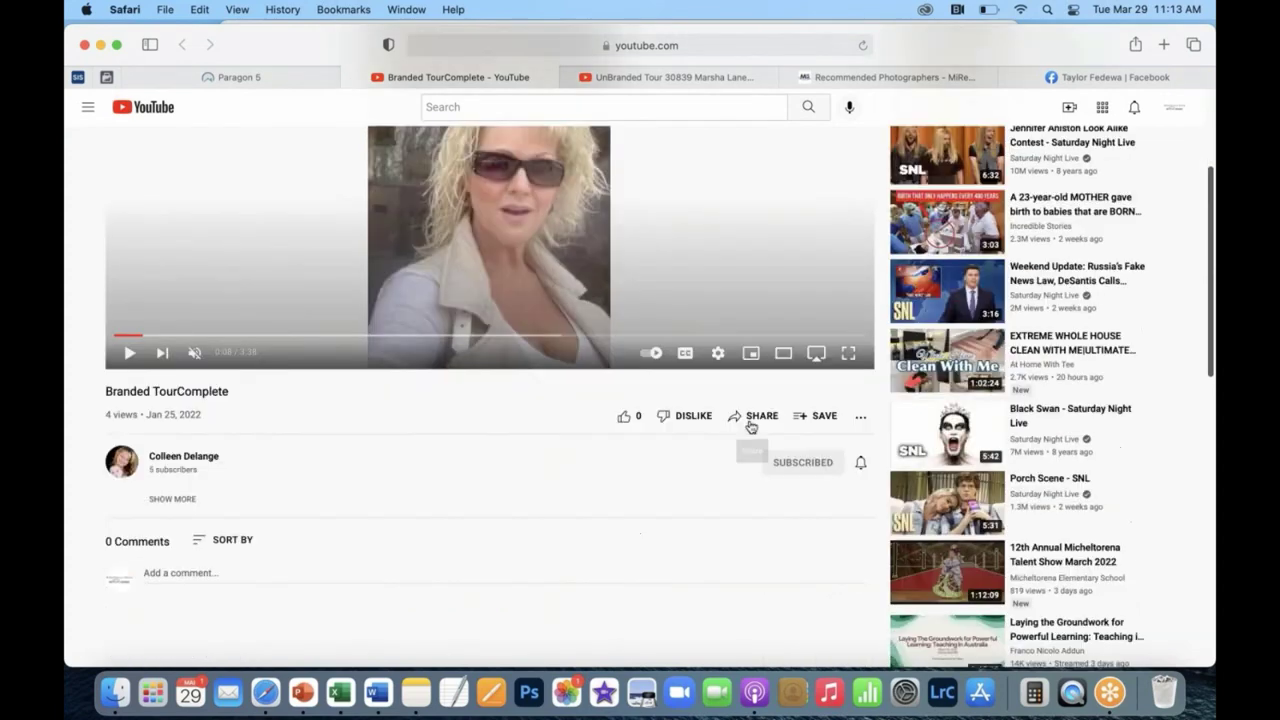
Paste the branded video's copied youtu.be share link into Paragon's Branded Virtual Tour field.
{"action": "left_click", "coordinate": [752, 424]}
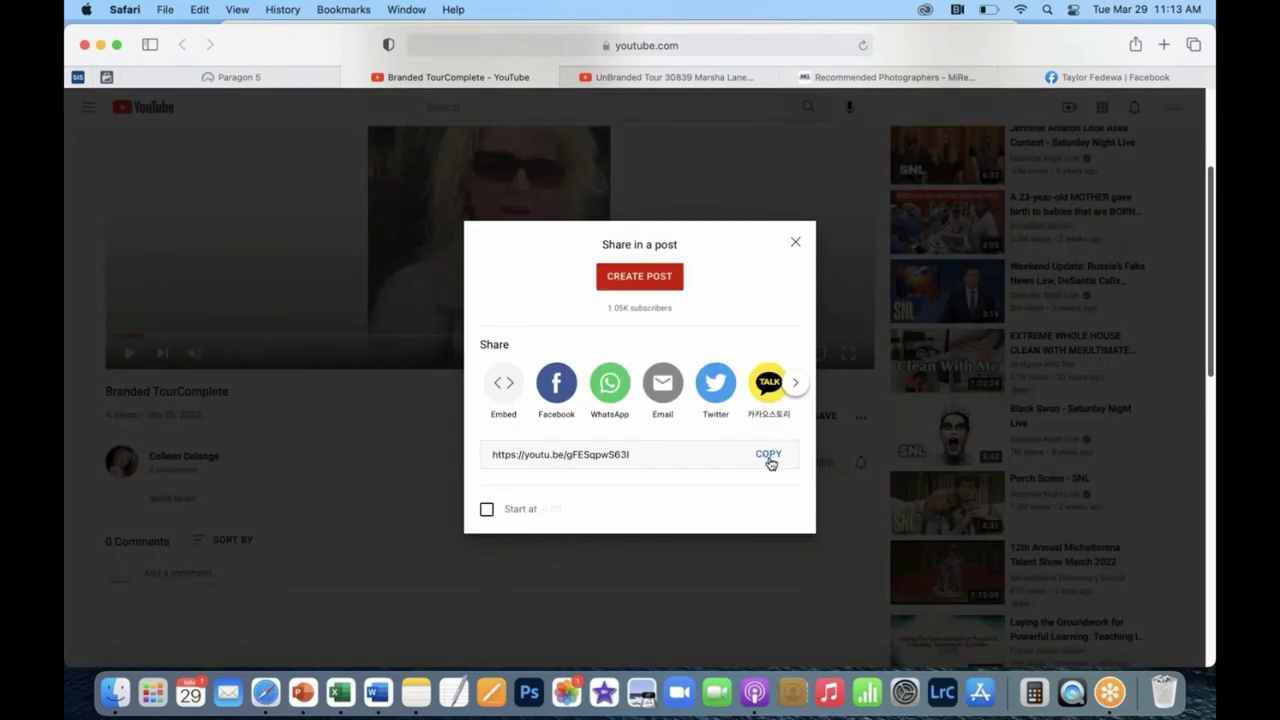
{"action": "left_click", "coordinate": [769, 461]}
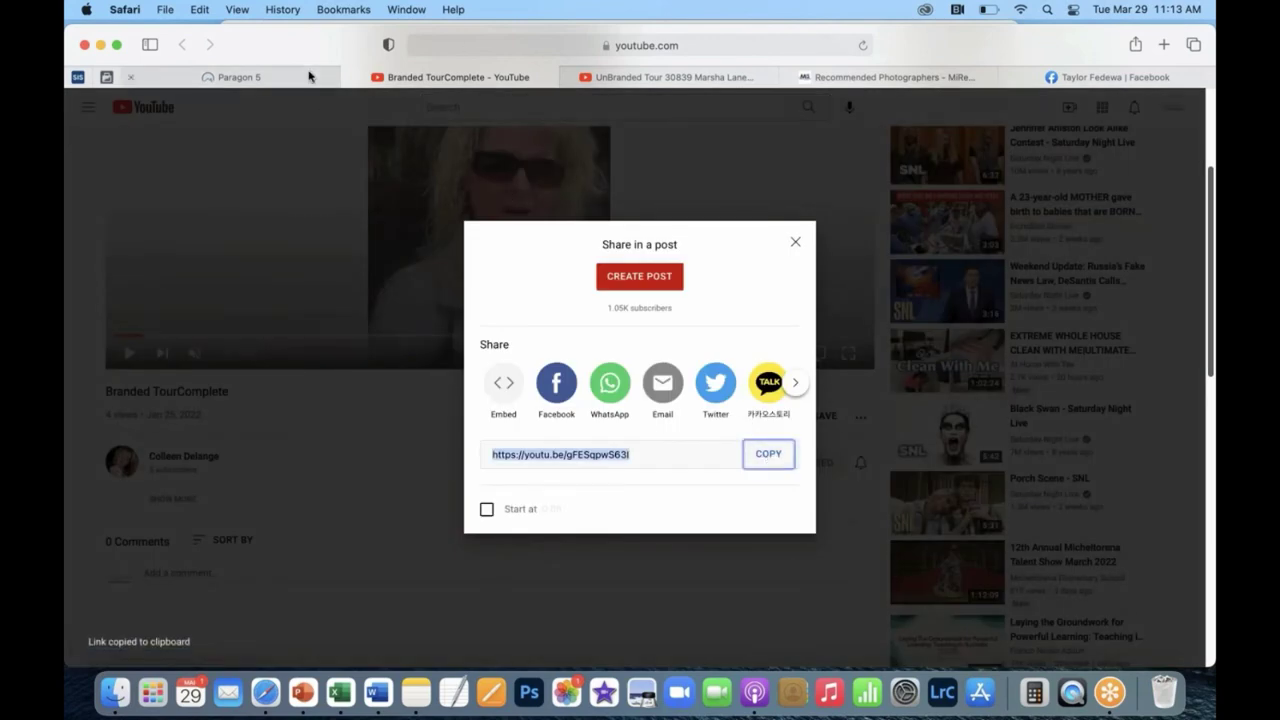
{"action": "left_click", "coordinate": [311, 77]}
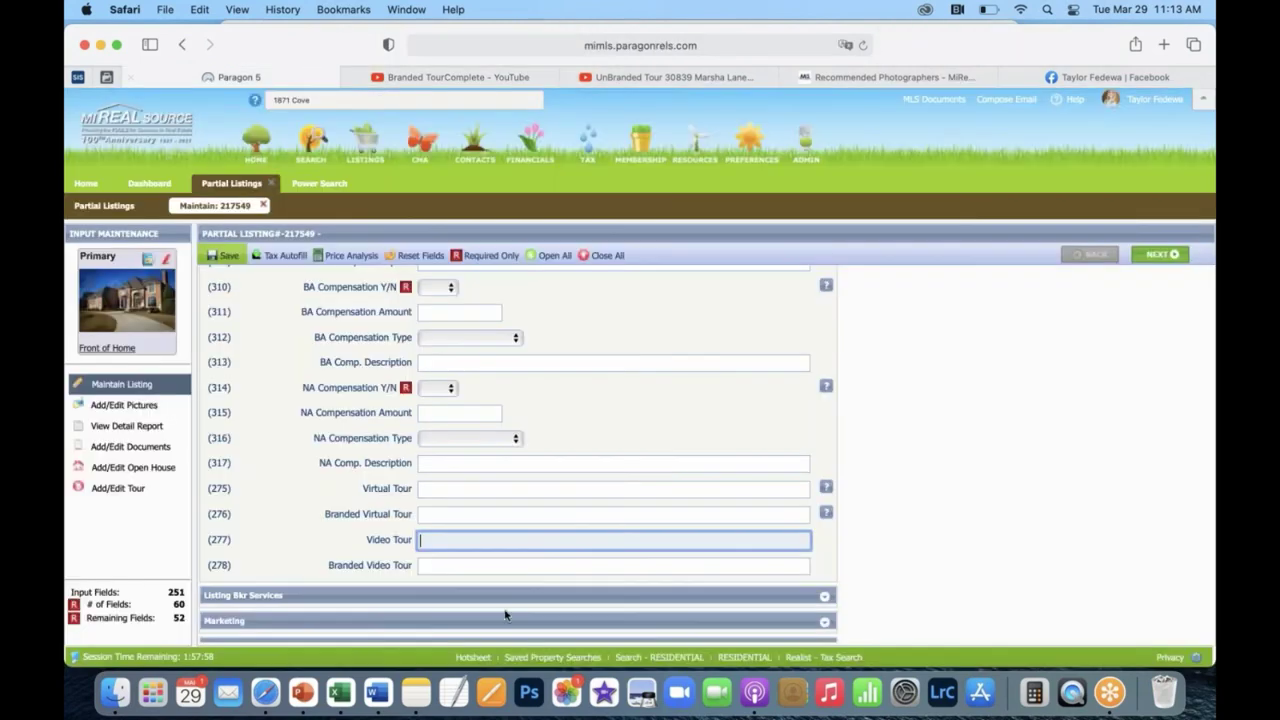
{"action": "left_click", "coordinate": [453, 508]}
{"action": "key", "text": "super+v"}
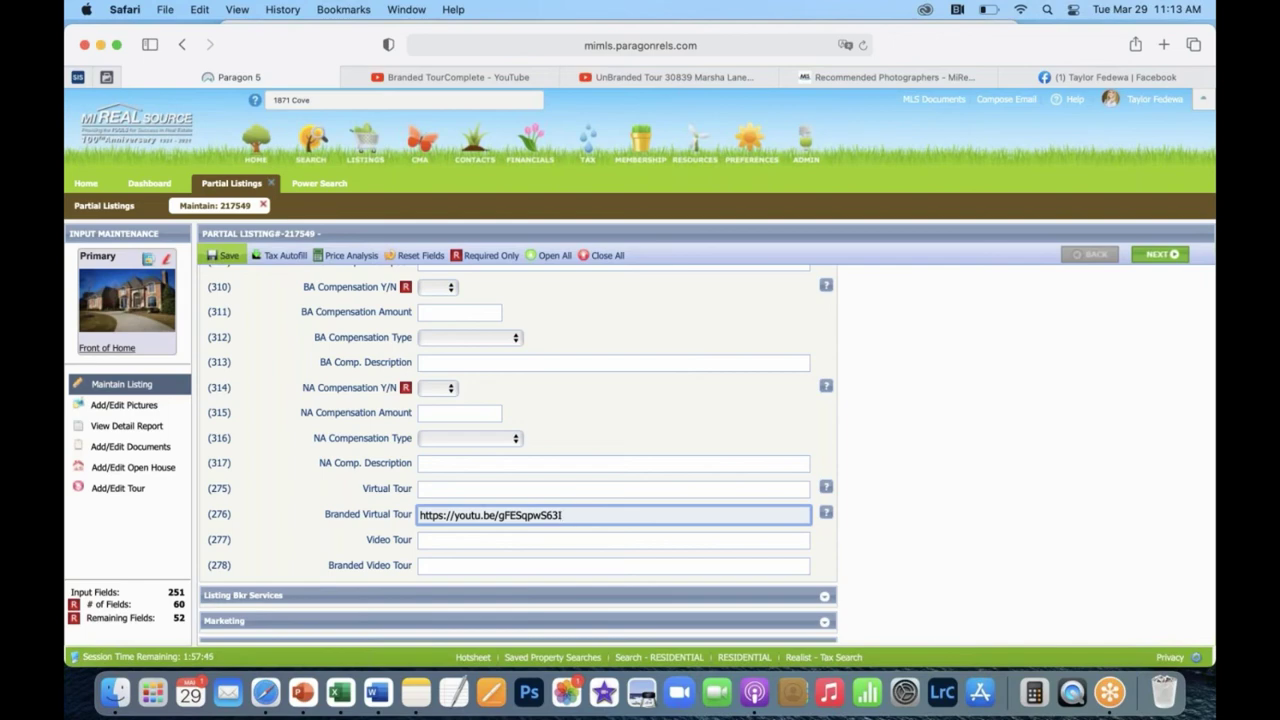
{"action": "left_click", "coordinate": [484, 79]}
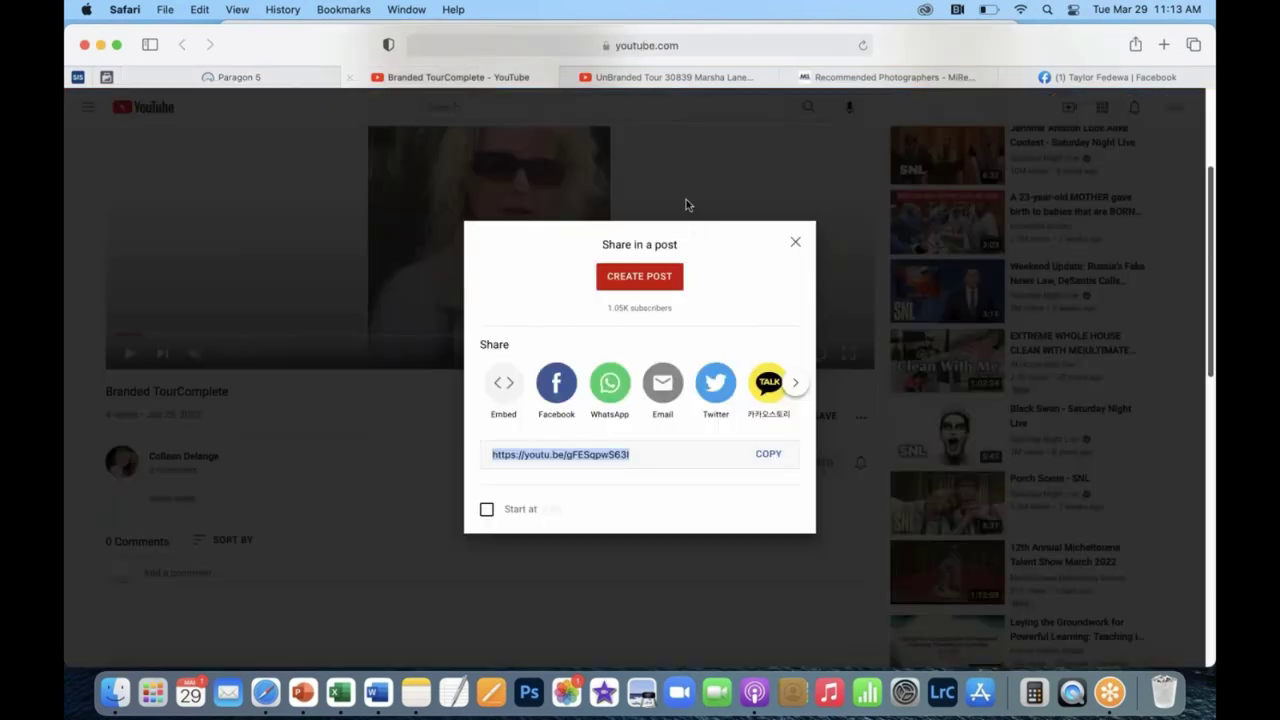
Close the Share dialog and play the Branded TourComplete video with sound on.
{"action": "left_click", "coordinate": [798, 245]}
{"action": "scroll", "coordinate": [130, 355], "scroll_direction": "down", "scroll_amount": 1}
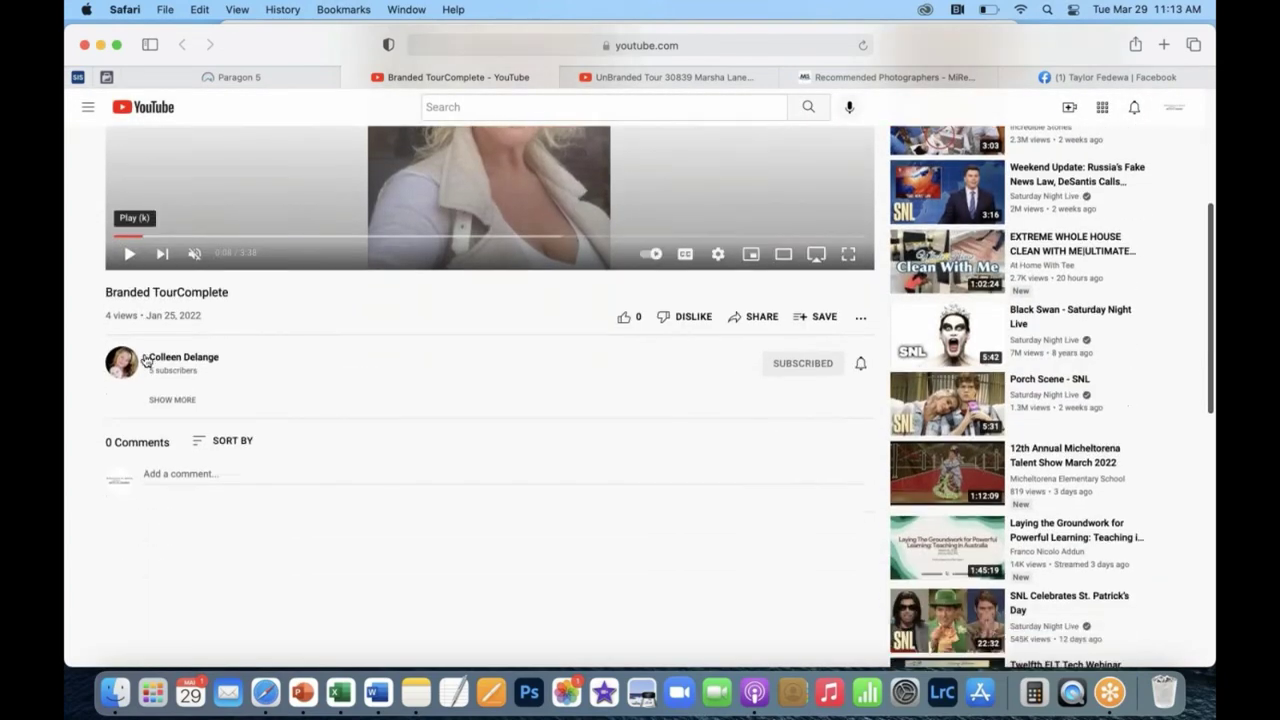
{"action": "scroll", "coordinate": [130, 300], "scroll_direction": "up", "scroll_amount": 2}
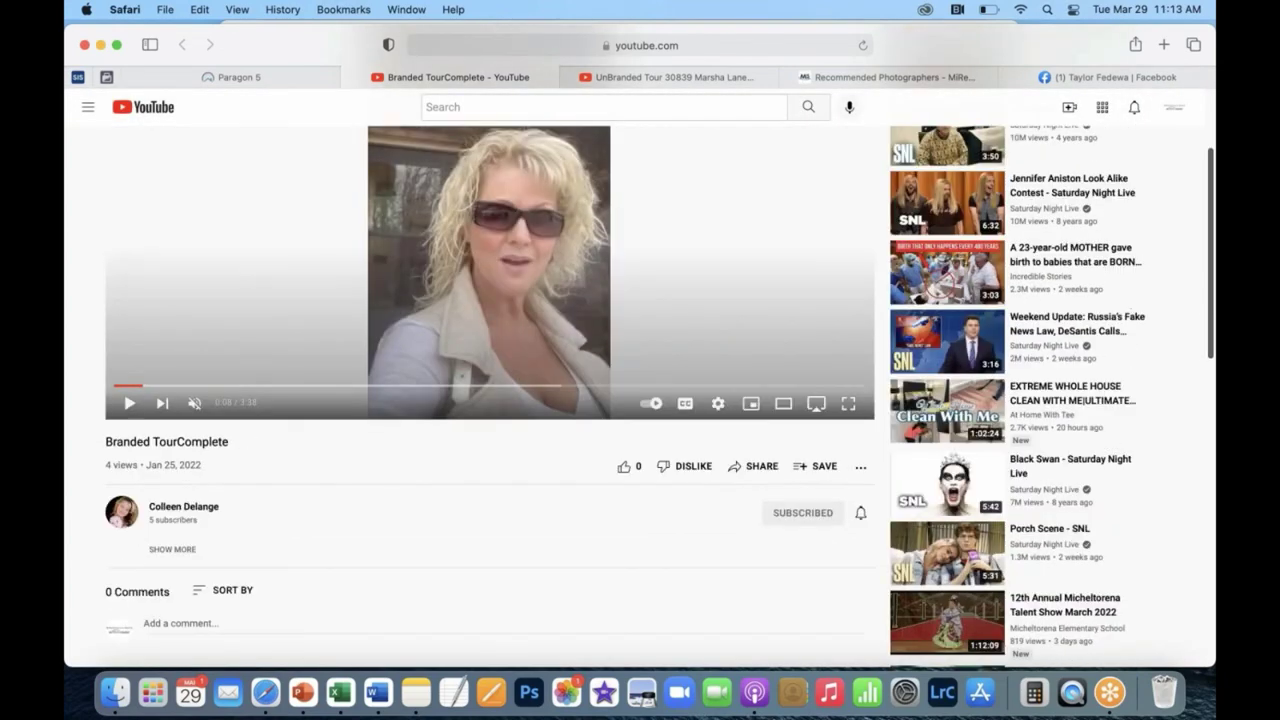
{"action": "left_click", "coordinate": [122, 410]}
{"action": "scroll", "coordinate": [250, 500], "scroll_direction": "up", "scroll_amount": 3}
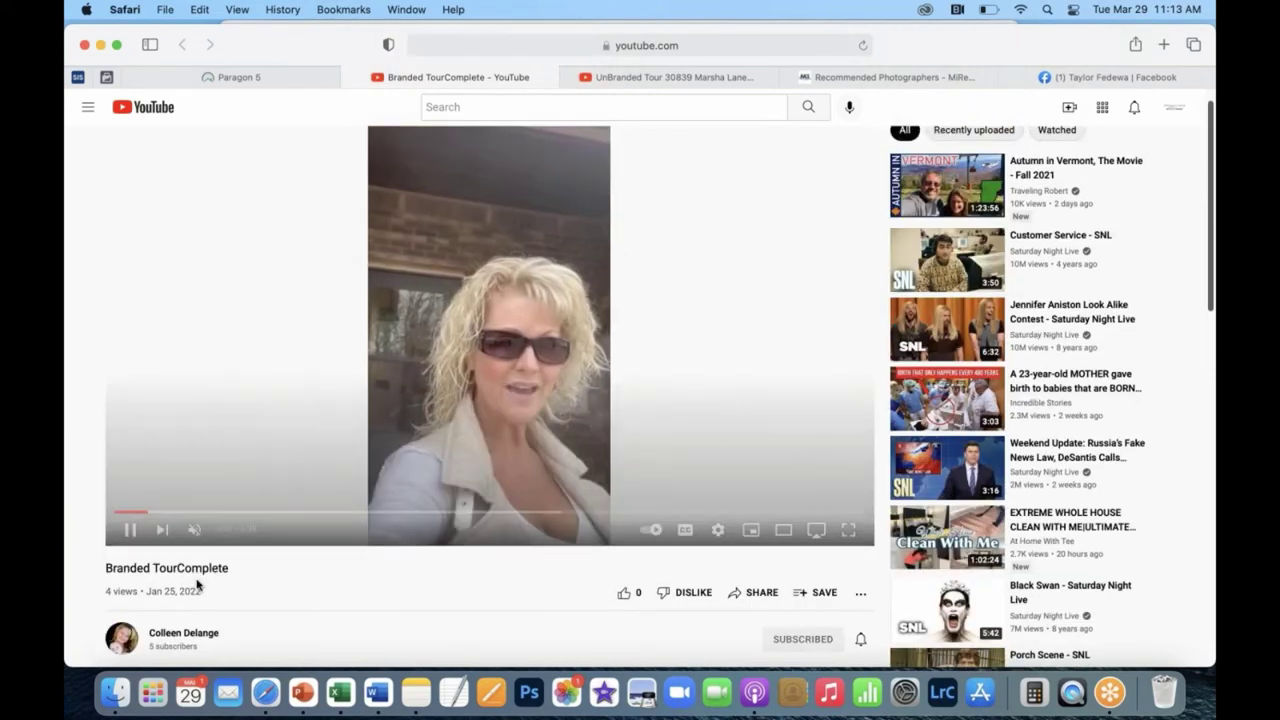
{"action": "left_click", "coordinate": [196, 537]}
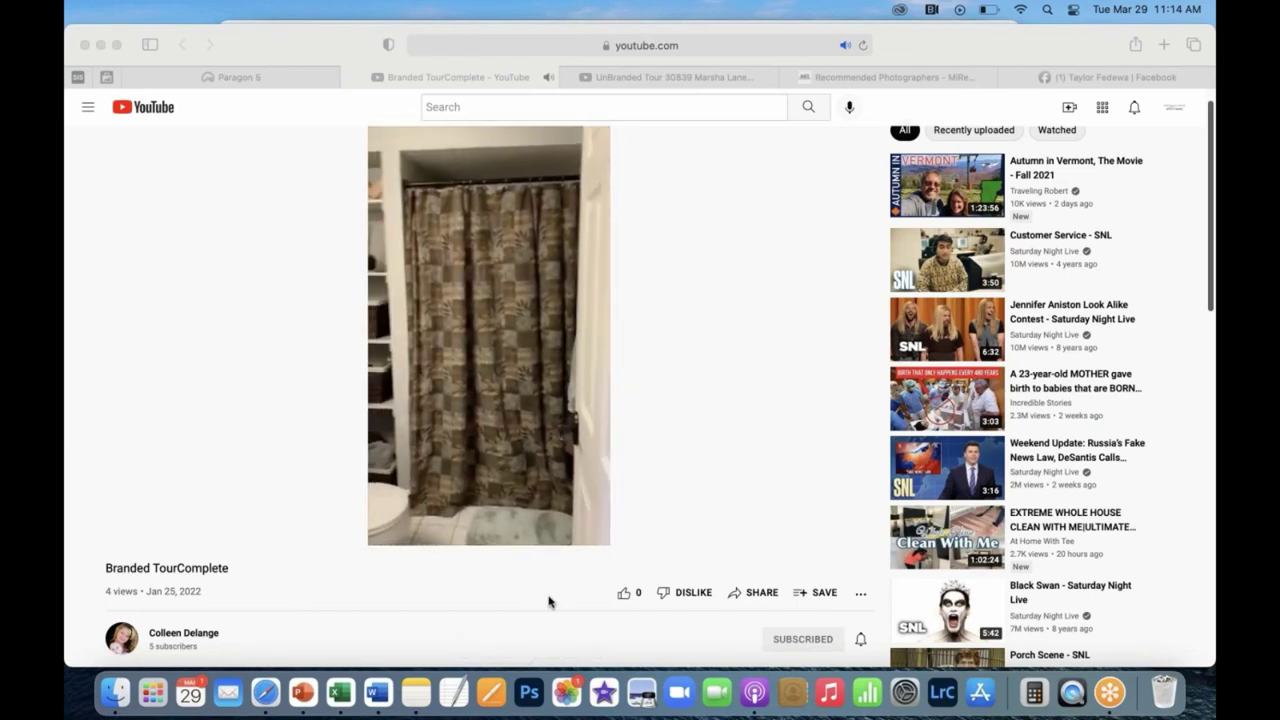
{"action": "scroll", "coordinate": [548, 601], "scroll_direction": "up", "scroll_amount": 1}
{"action": "scroll", "coordinate": [548, 601], "scroll_direction": "up", "scroll_amount": 1}
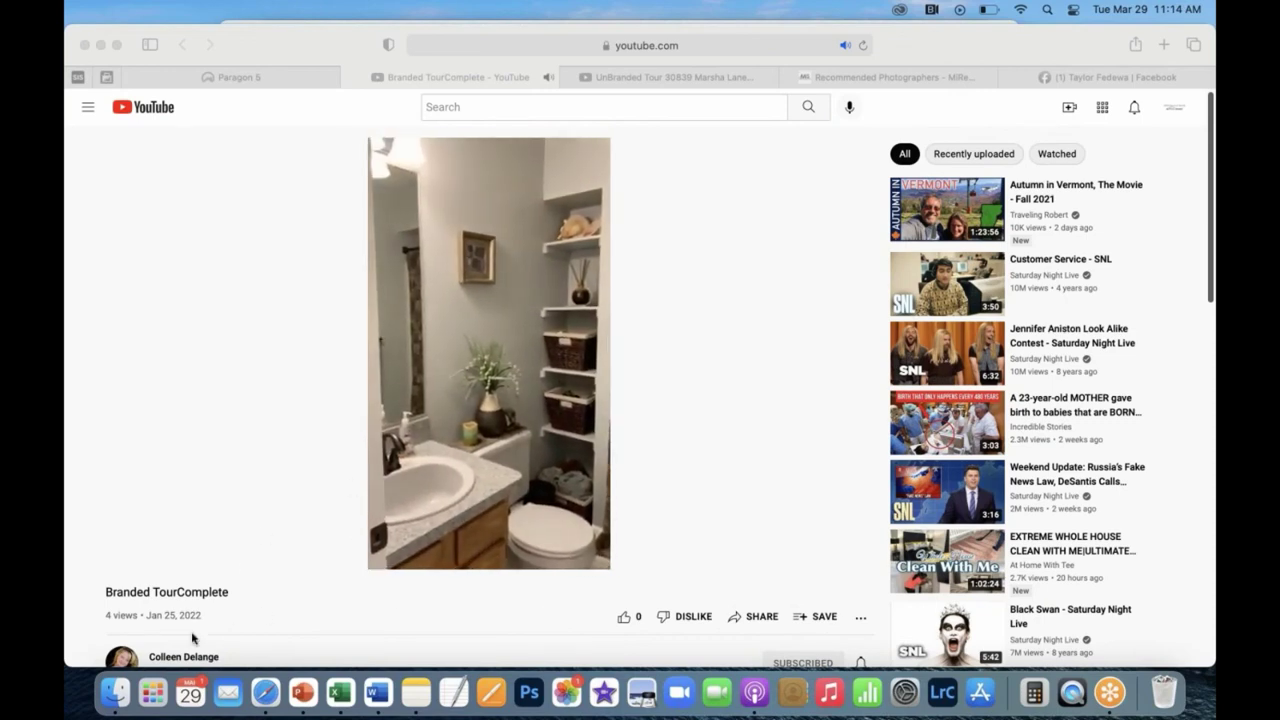
{"action": "scroll", "coordinate": [388, 503], "scroll_direction": "up", "scroll_amount": 1}
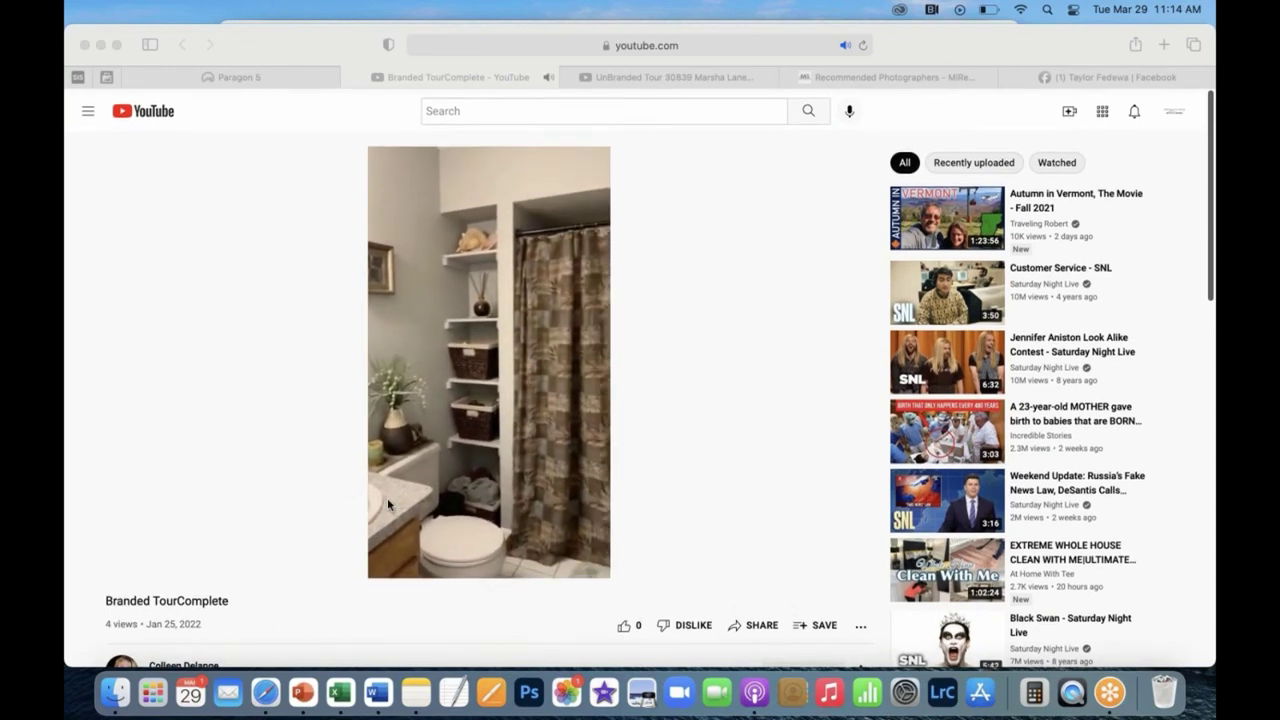
{"action": "scroll", "coordinate": [387, 498], "scroll_direction": "down", "scroll_amount": 5}
{"action": "left_click", "coordinate": [188, 423]}
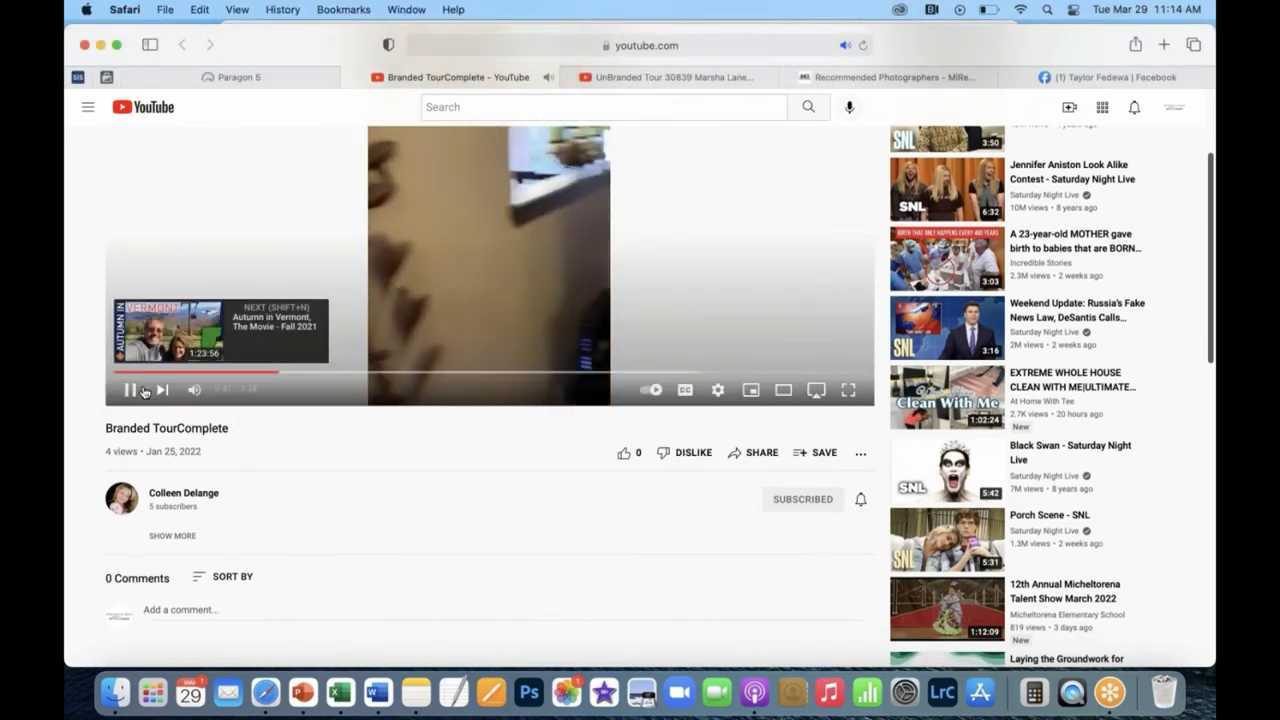
{"action": "left_click", "coordinate": [130, 390]}
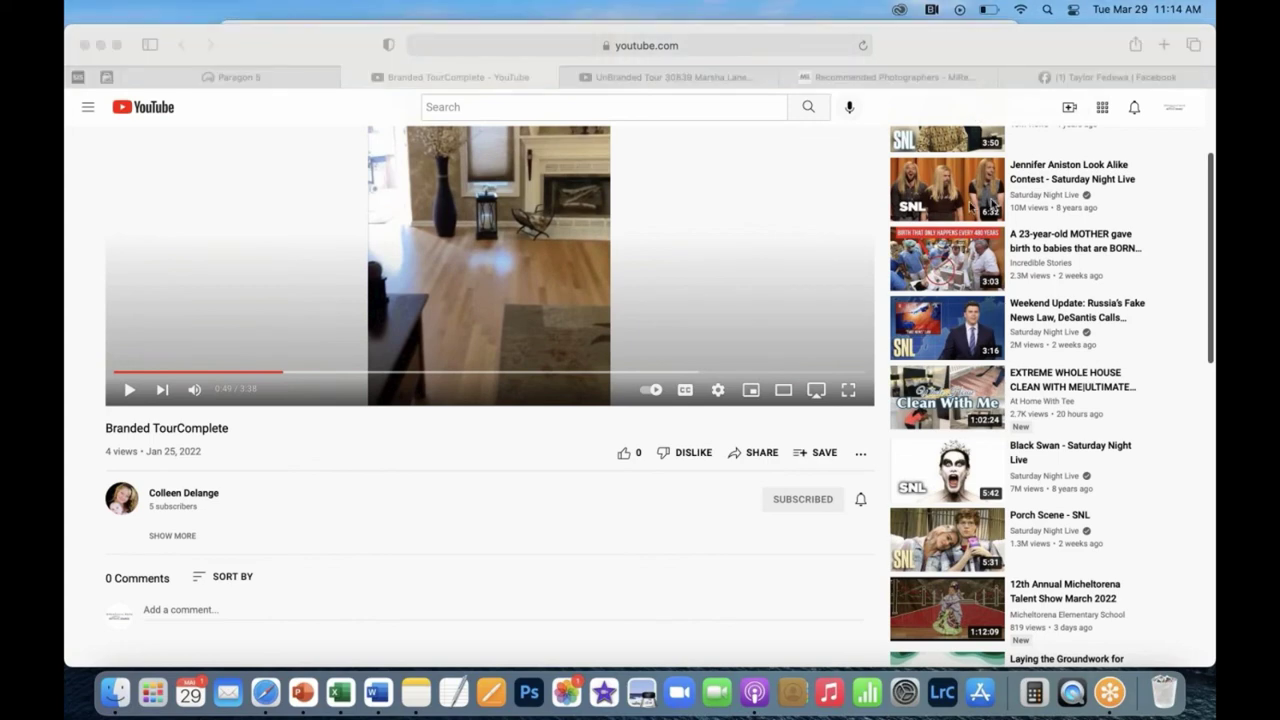
{"action": "scroll", "coordinate": [528, 249], "scroll_direction": "up", "scroll_amount": 3}
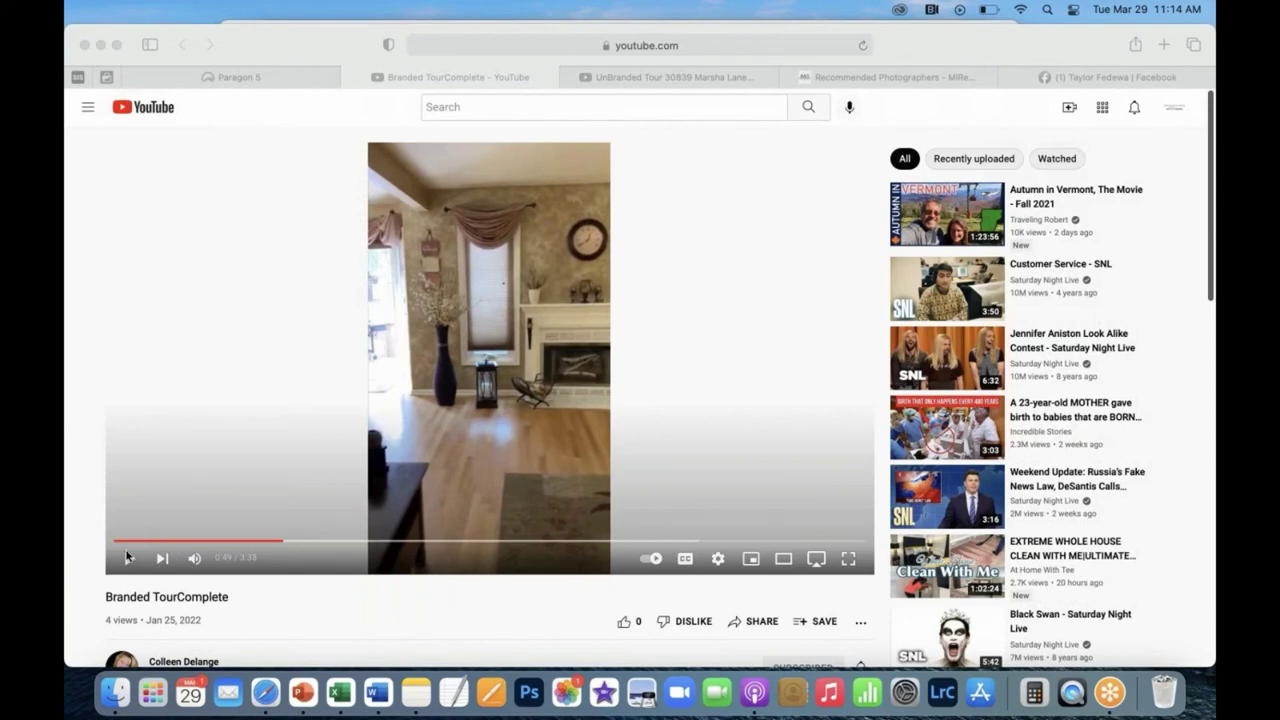
{"action": "left_click", "coordinate": [717, 87]}
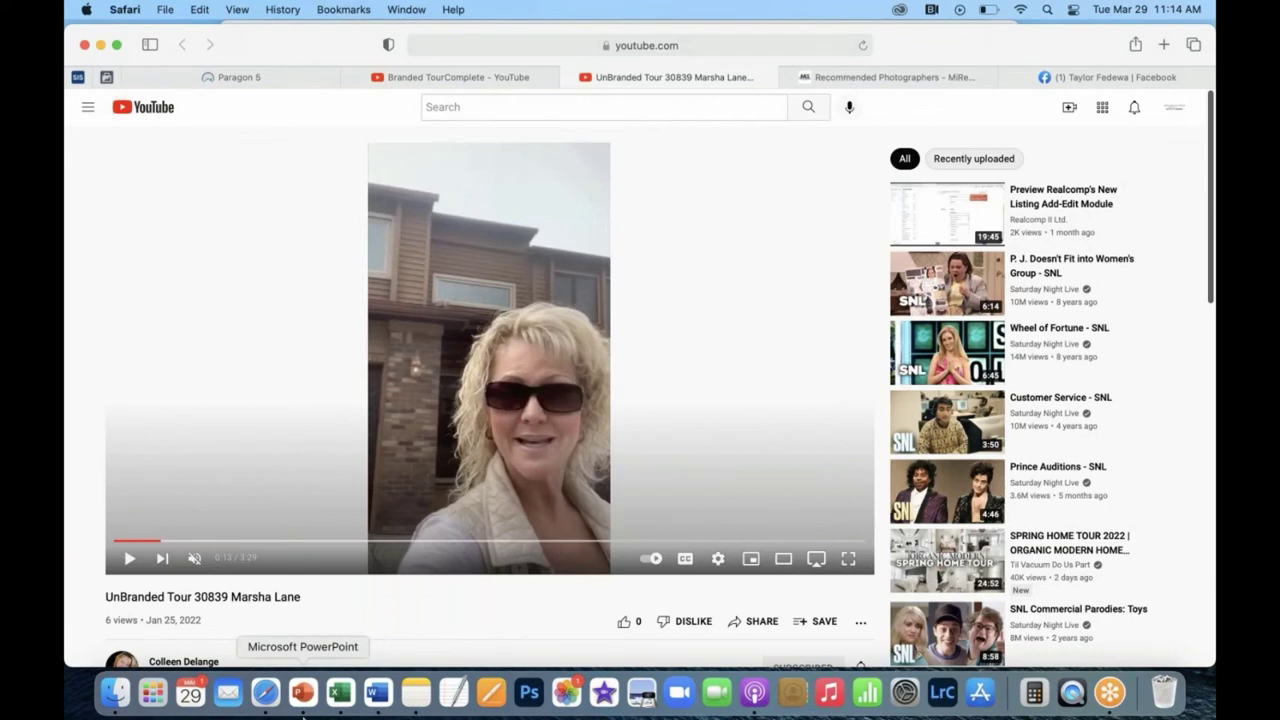
Check the Paragon listing form holding the pasted branded tour link.
{"action": "left_click", "coordinate": [303, 712]}
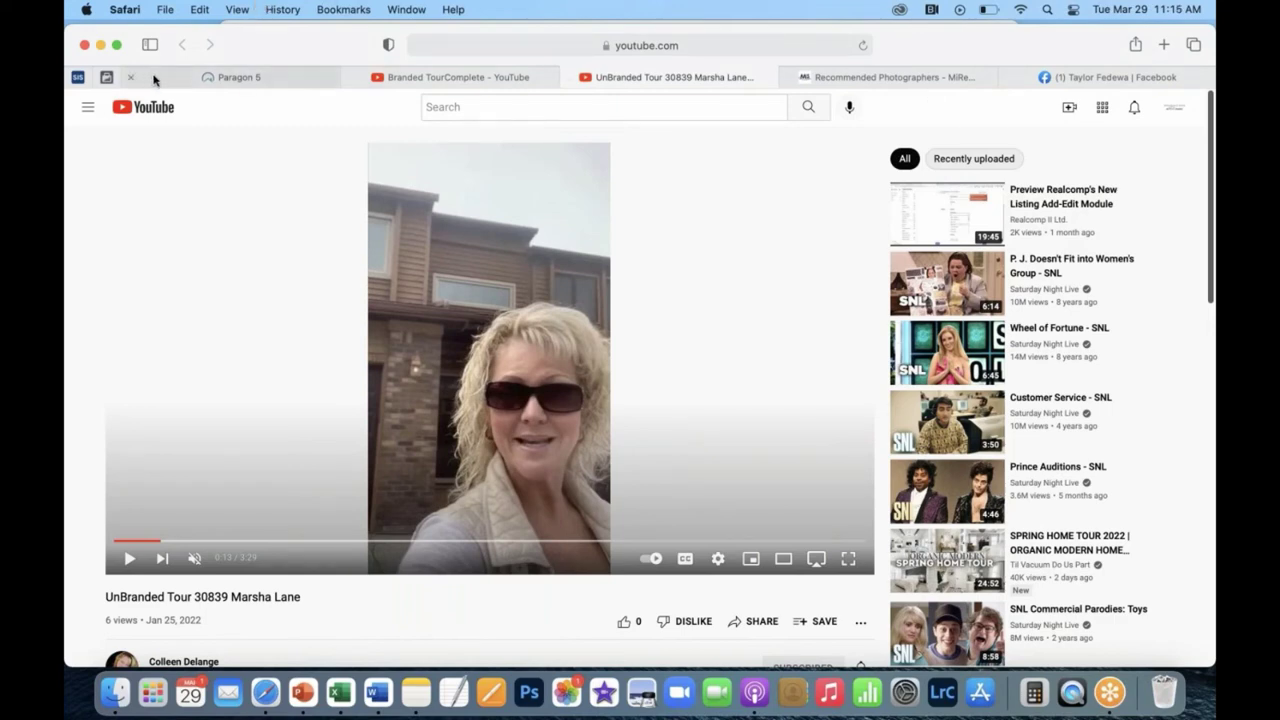
{"action": "left_click", "coordinate": [186, 78]}
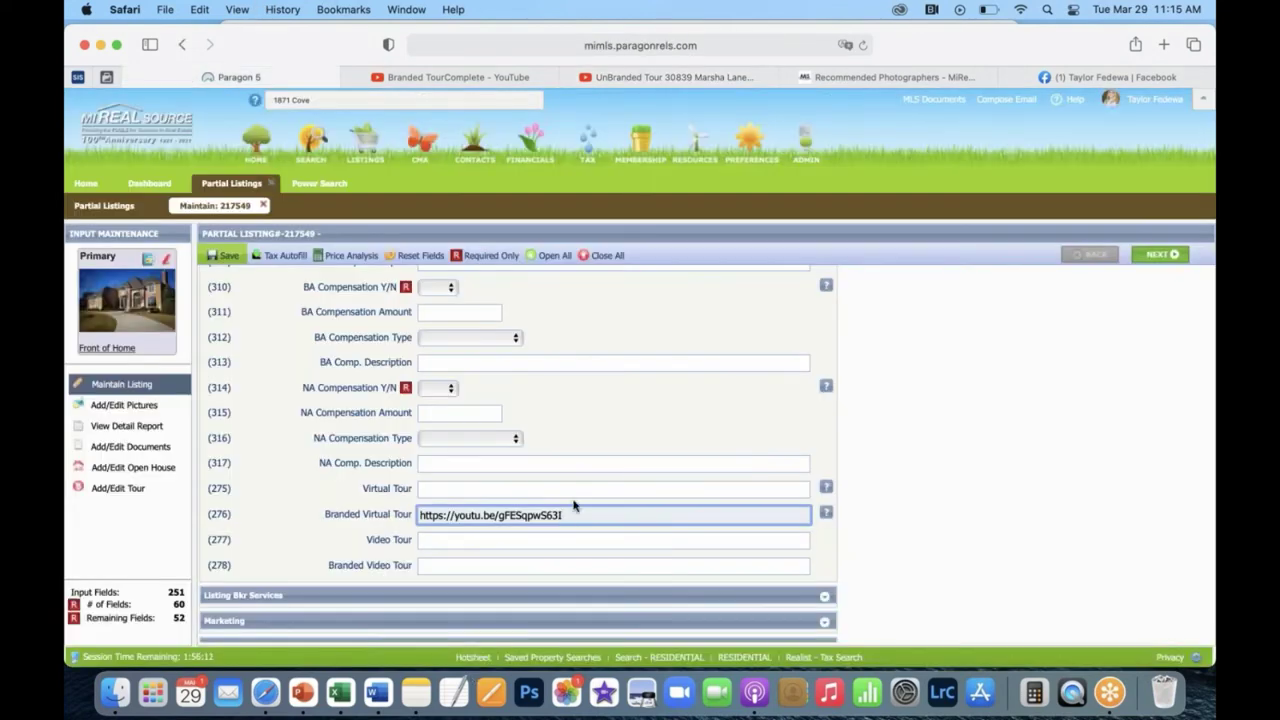
{"action": "scroll", "coordinate": [571, 507], "scroll_direction": "down", "scroll_amount": 1}
{"action": "scroll", "coordinate": [571, 507], "scroll_direction": "up", "scroll_amount": 15}
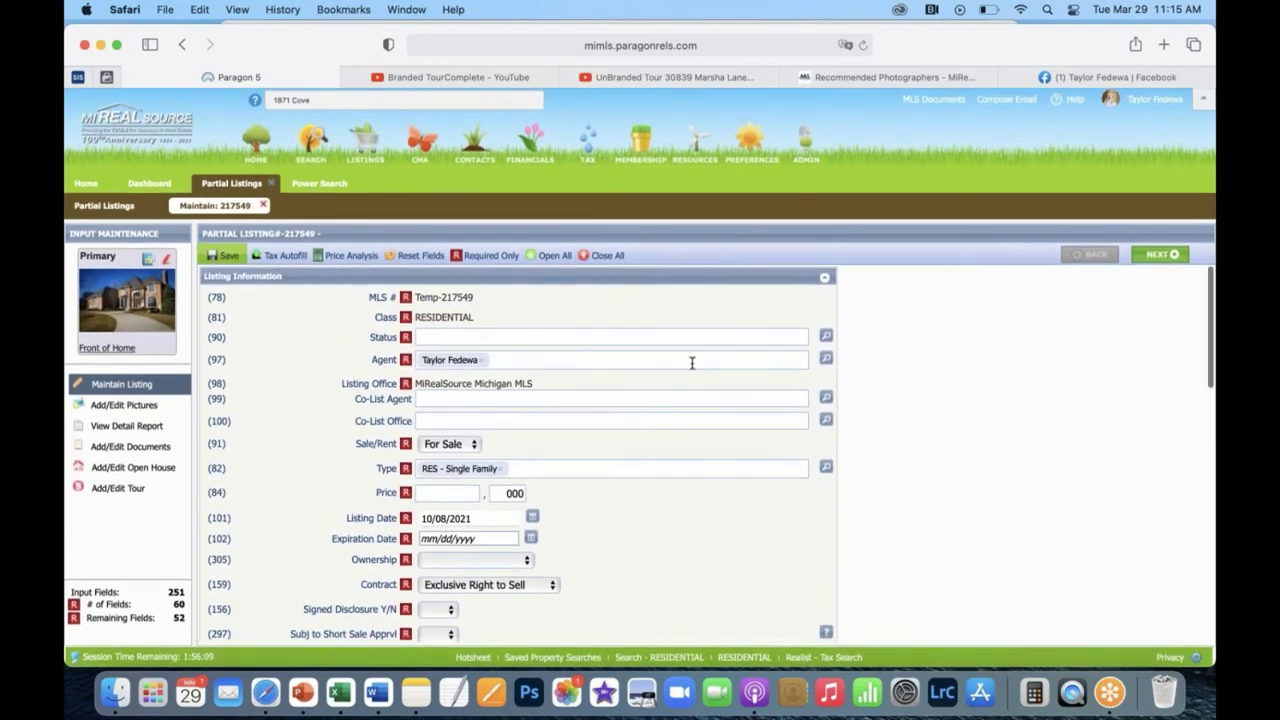
{"action": "scroll", "coordinate": [691, 363], "scroll_direction": "down", "scroll_amount": 15}
Open and close the UnBranded Tour video's share options without copying, then return to Paragon.
{"action": "left_click", "coordinate": [670, 79]}
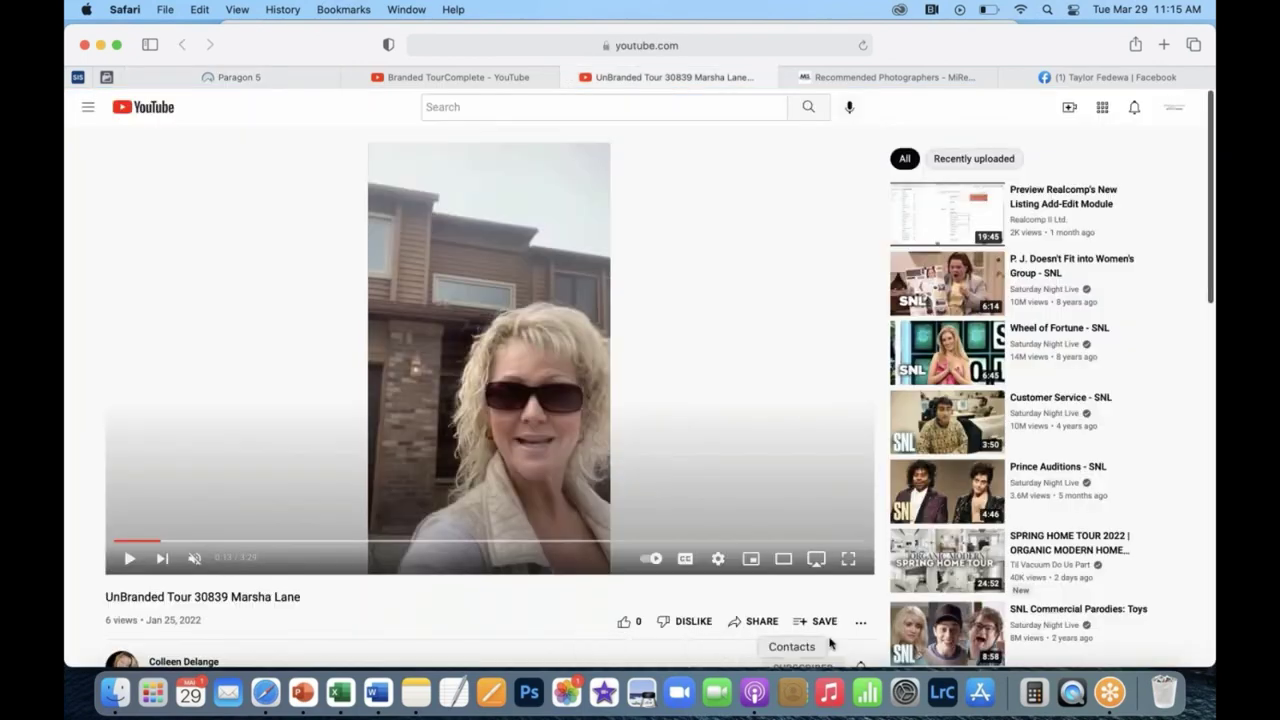
{"action": "left_click", "coordinate": [764, 622]}
{"action": "left_click", "coordinate": [794, 241]}
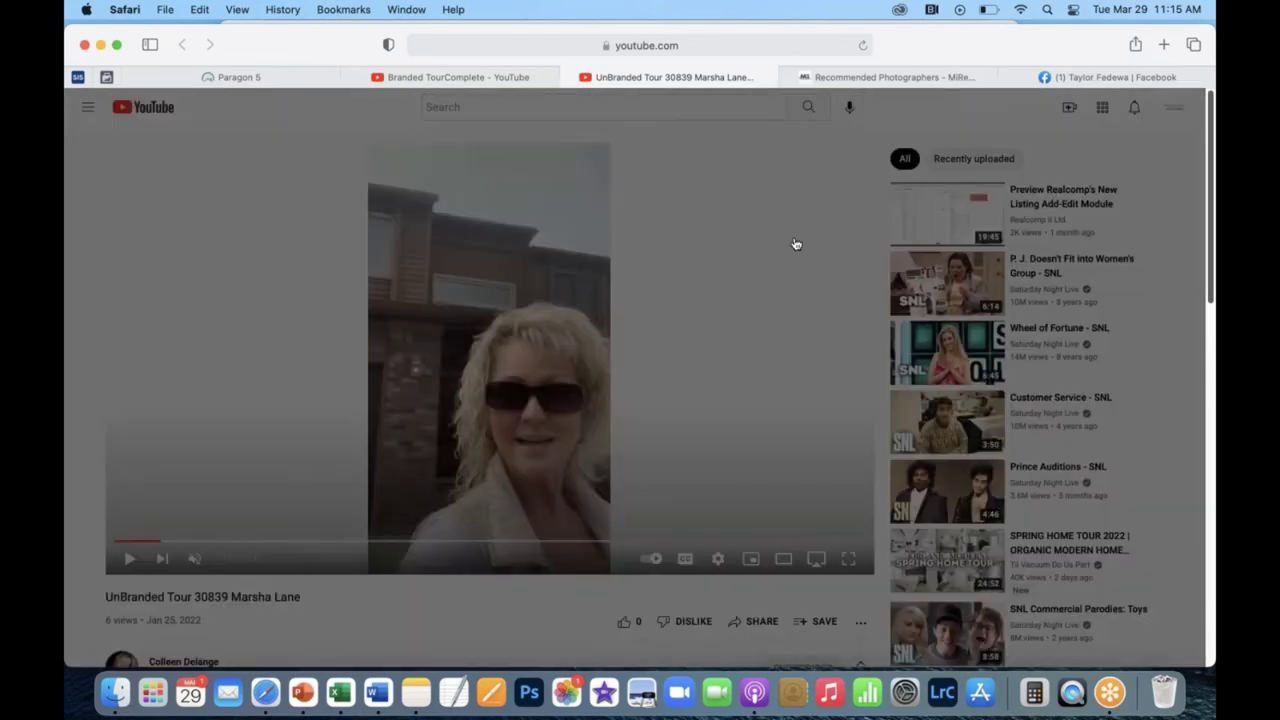
{"action": "left_click", "coordinate": [243, 77]}
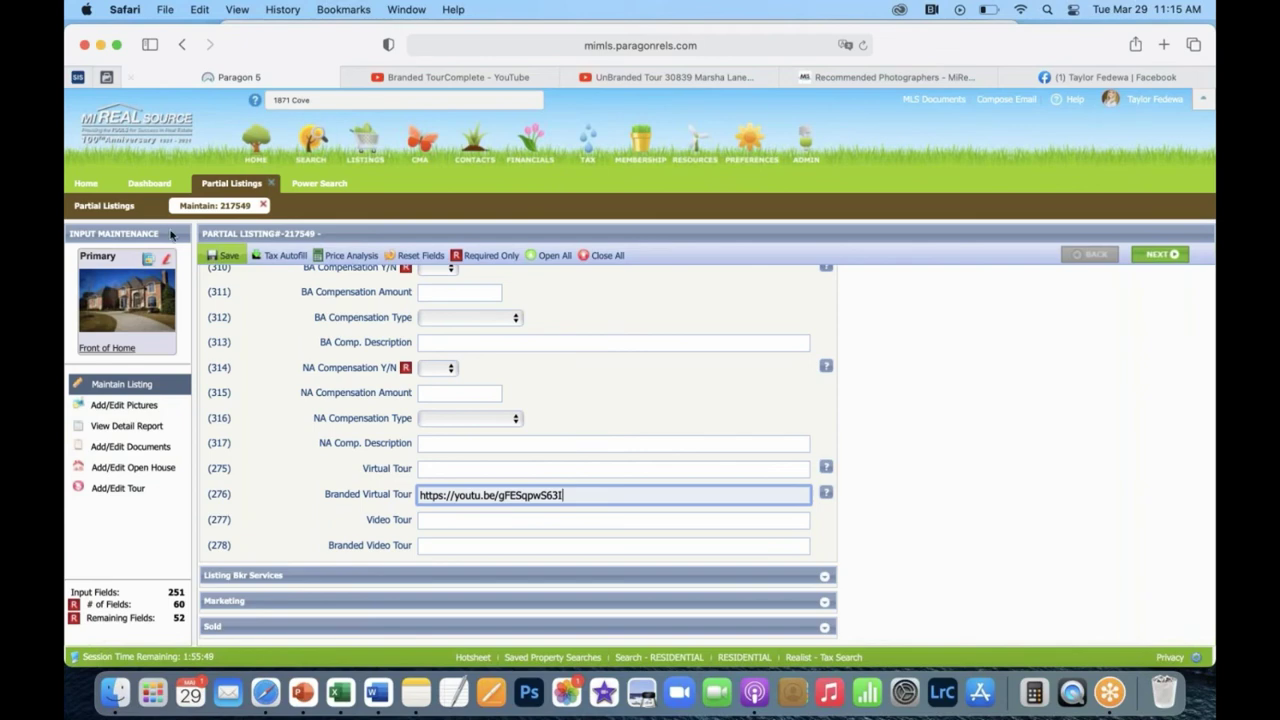
{"action": "mouse_move", "coordinate": [228, 280]}
{"action": "left_click", "coordinate": [262, 207]}
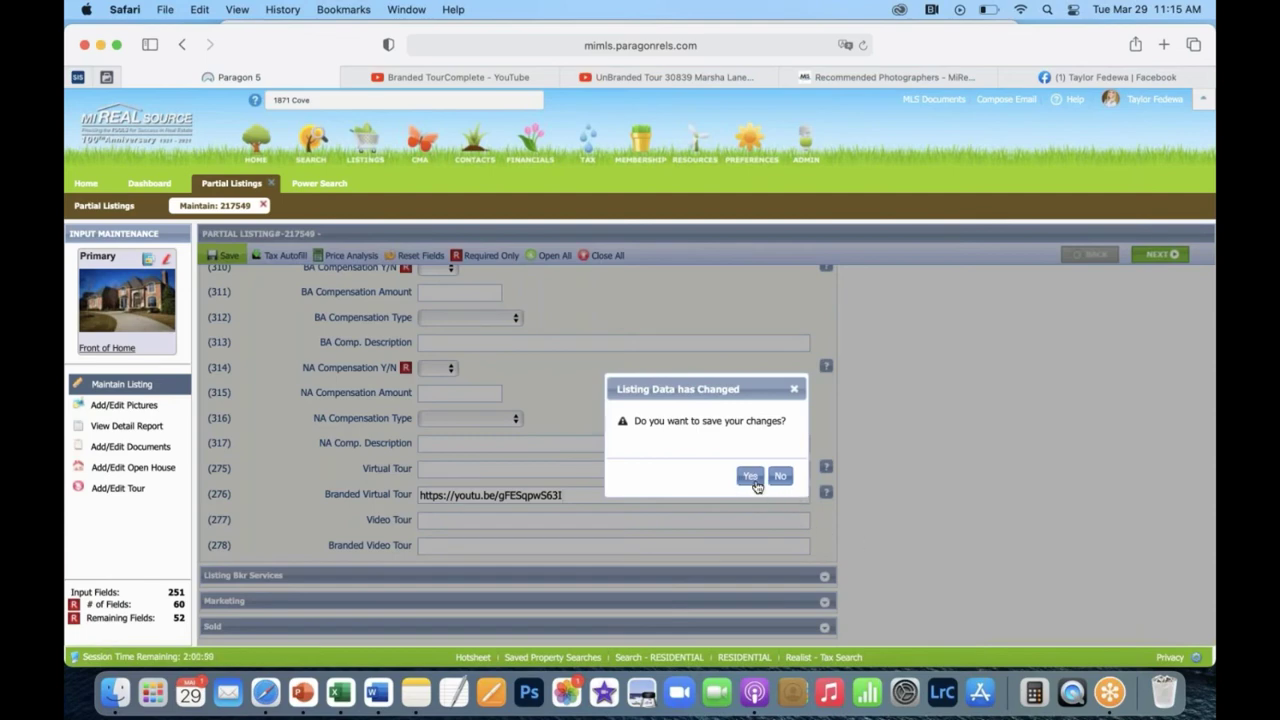
{"action": "left_click", "coordinate": [778, 478]}
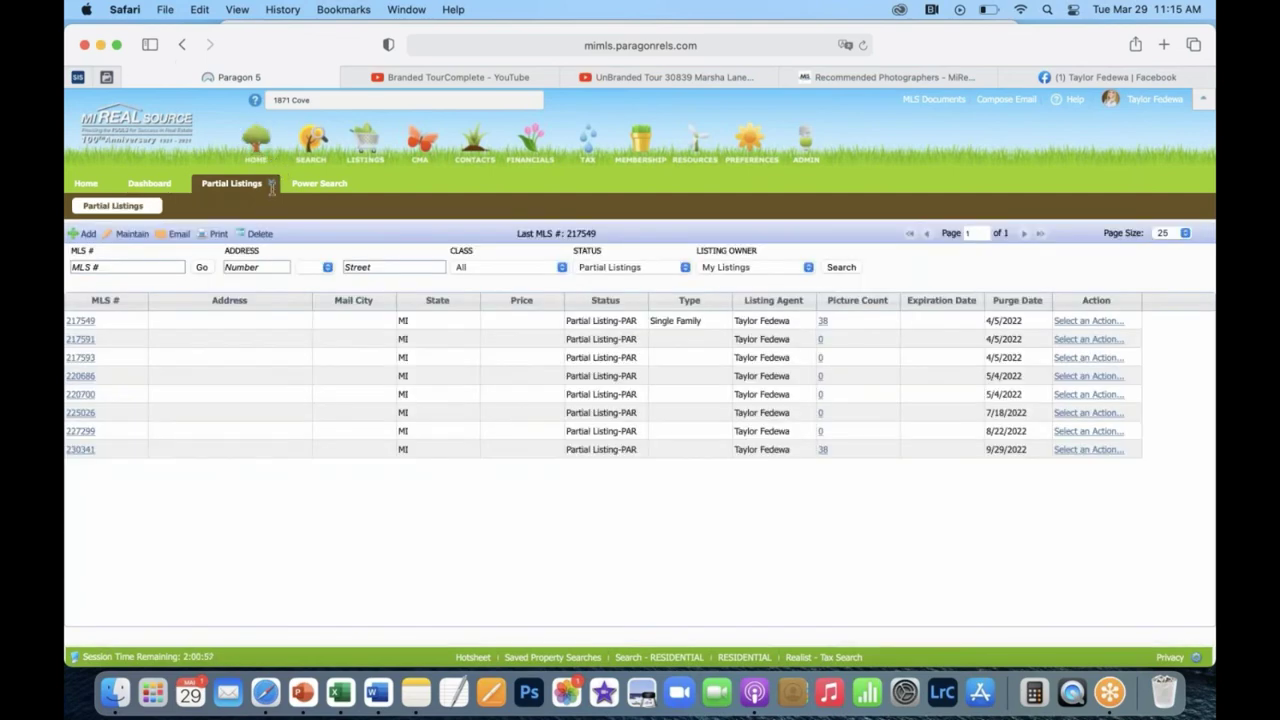
{"action": "left_click", "coordinate": [270, 184]}
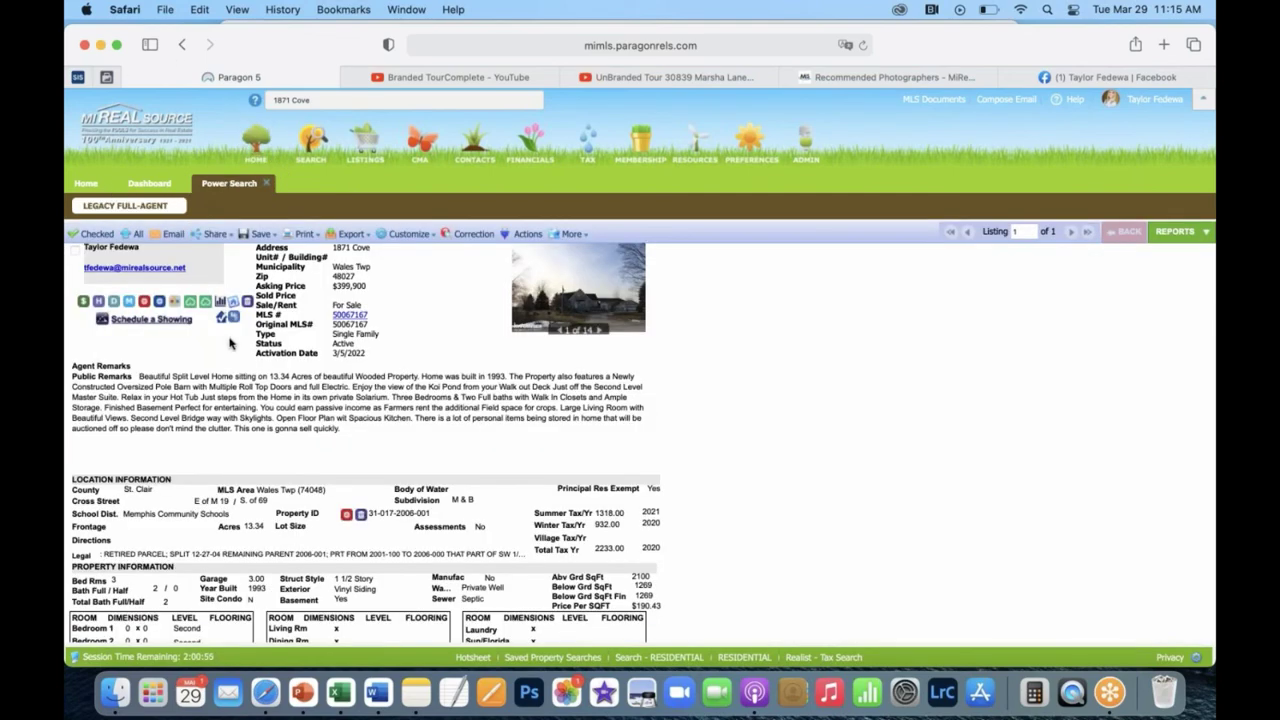
{"action": "scroll", "coordinate": [229, 343], "scroll_direction": "down", "scroll_amount": 10}
{"action": "scroll", "coordinate": [229, 343], "scroll_direction": "up", "scroll_amount": 10}
{"action": "scroll", "coordinate": [256, 390], "scroll_direction": "down", "scroll_amount": 1}
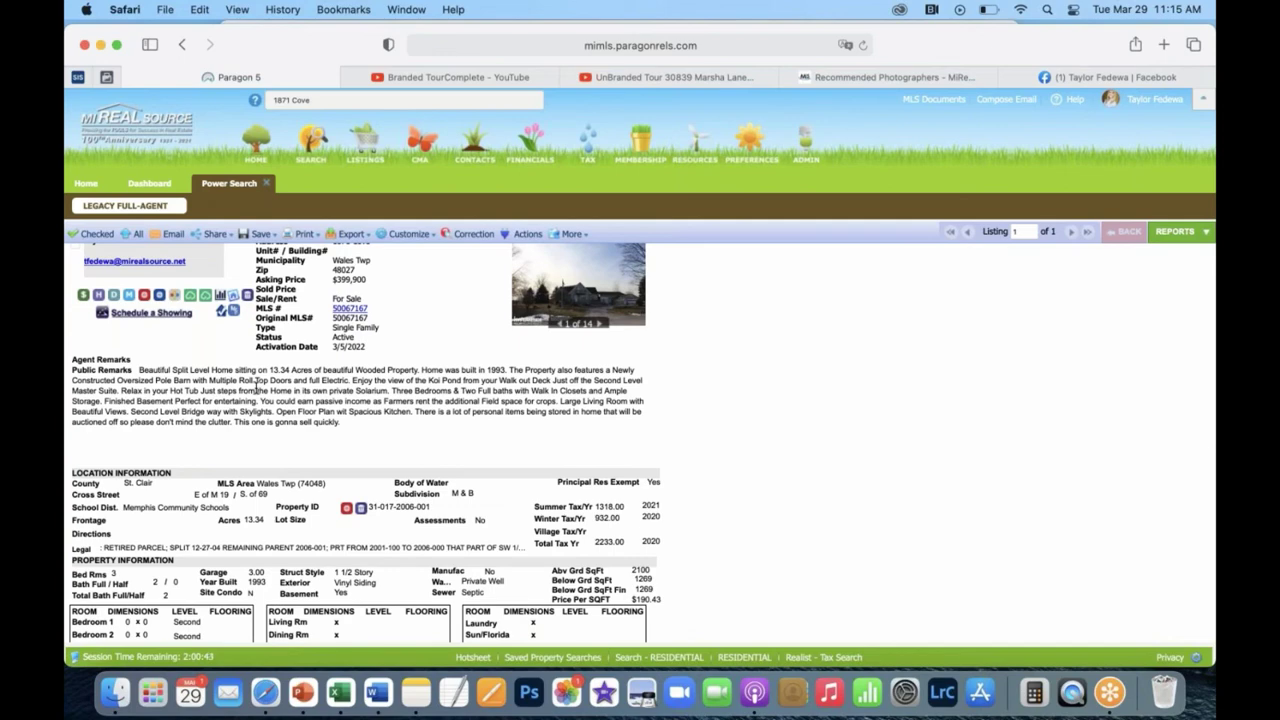
{"action": "scroll", "coordinate": [256, 389], "scroll_direction": "down", "scroll_amount": 3}
{"action": "scroll", "coordinate": [256, 389], "scroll_direction": "up", "scroll_amount": 3}
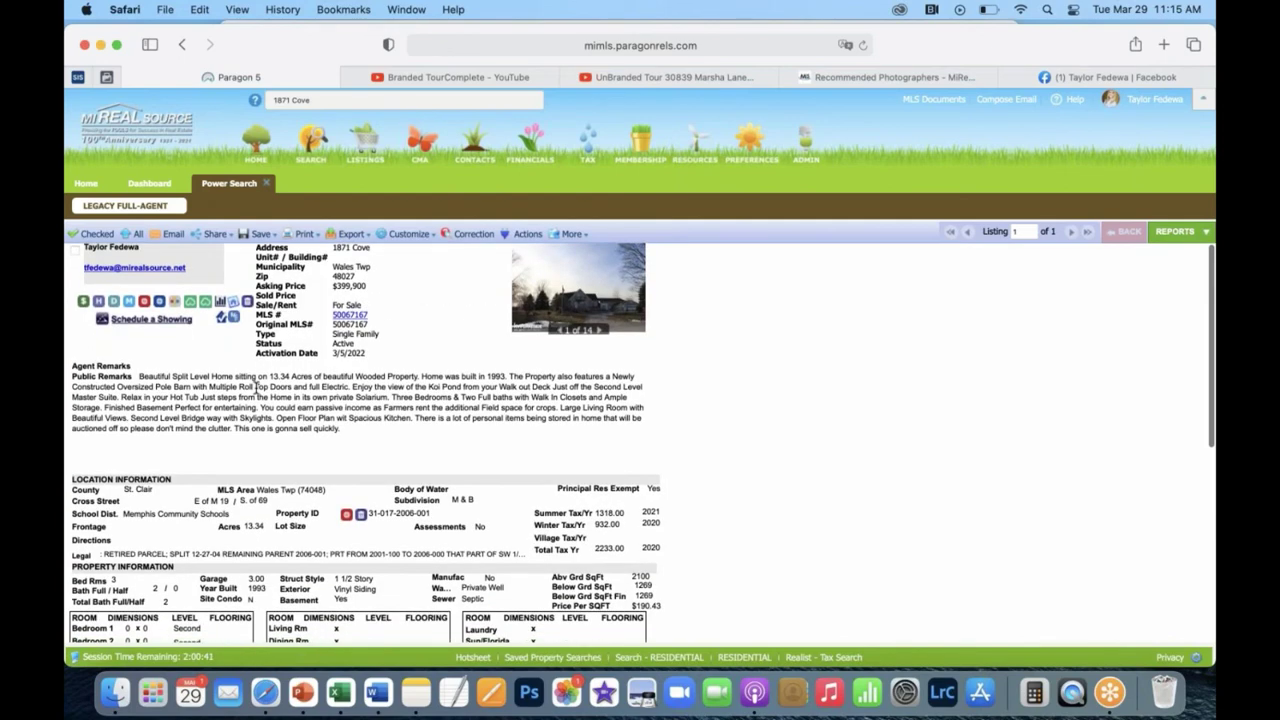
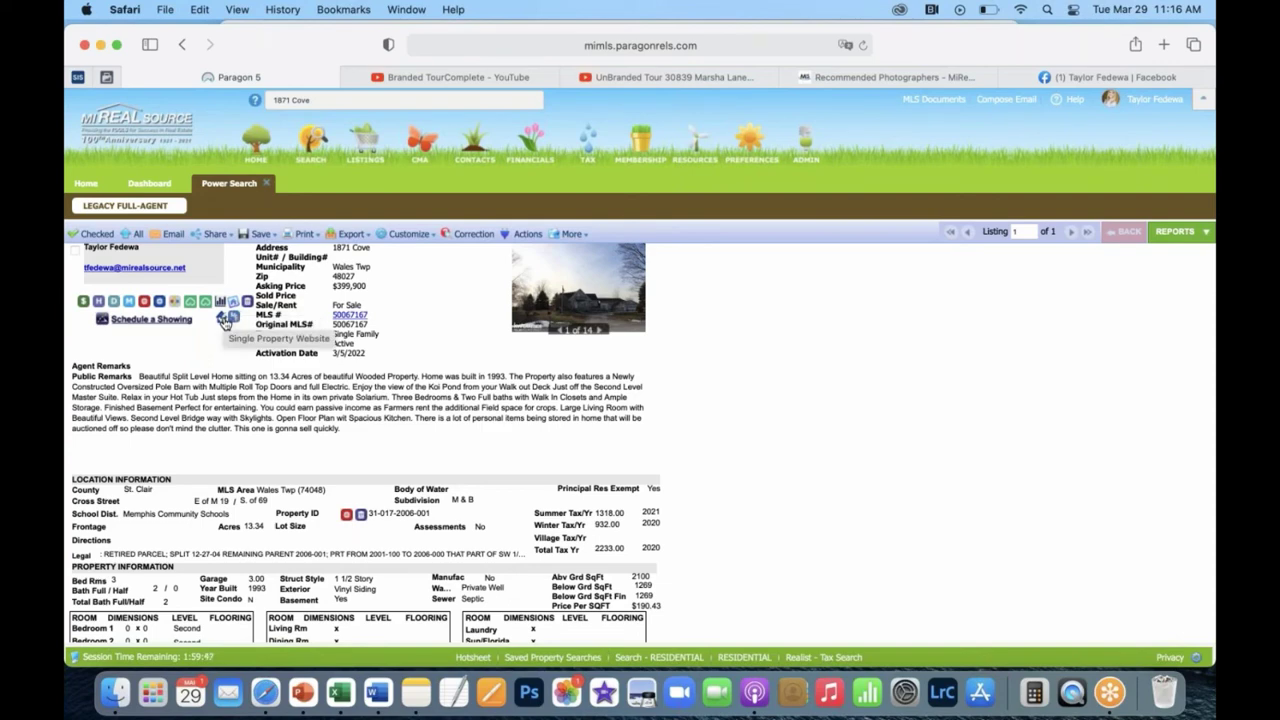
{"action": "left_click", "coordinate": [224, 318]}
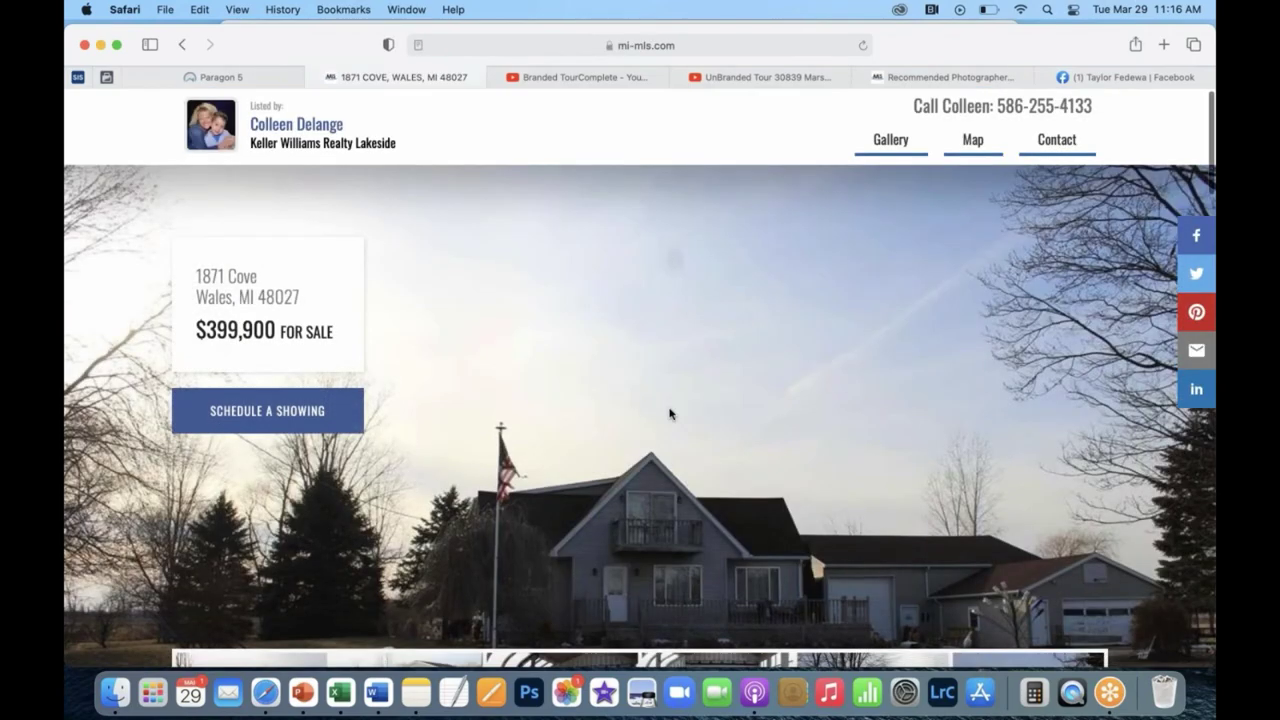
{"action": "scroll", "coordinate": [669, 410], "scroll_direction": "down", "scroll_amount": 4}
{"action": "scroll", "coordinate": [672, 374], "scroll_direction": "down", "scroll_amount": 2}
{"action": "scroll", "coordinate": [672, 374], "scroll_direction": "up", "scroll_amount": 6}
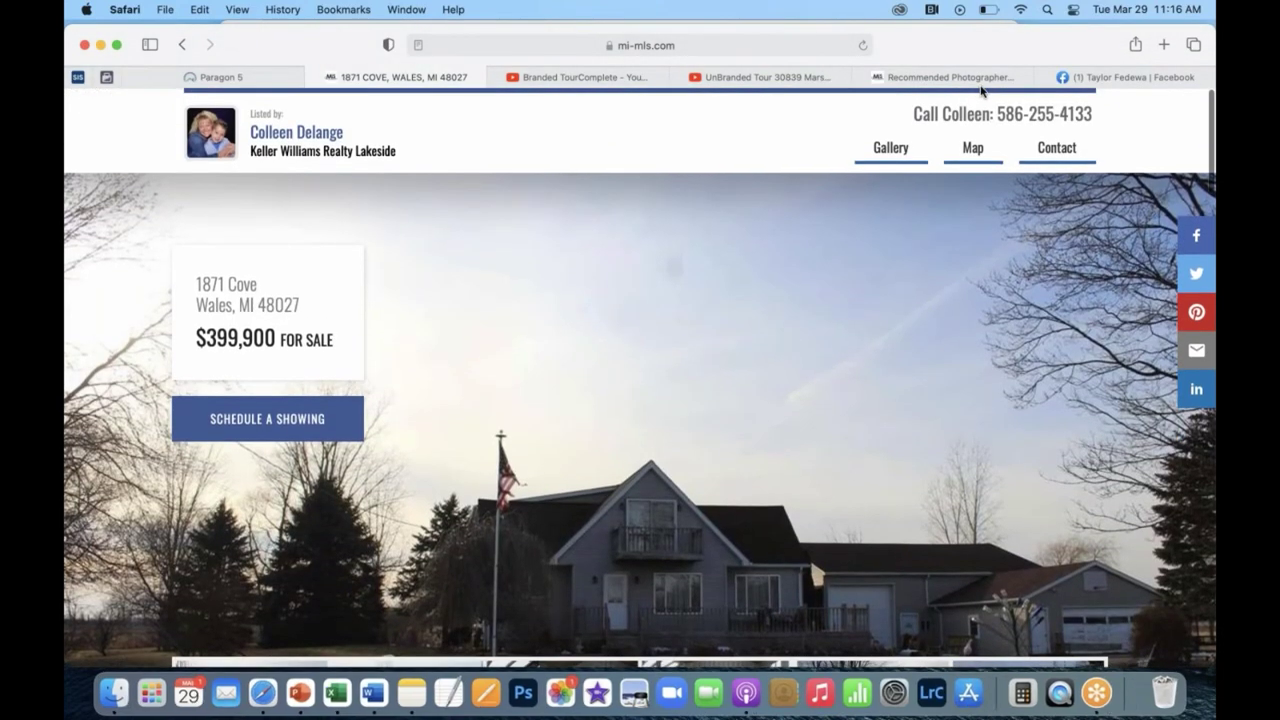
{"action": "scroll", "coordinate": [781, 313], "scroll_direction": "down", "scroll_amount": 1}
{"action": "scroll", "coordinate": [781, 313], "scroll_direction": "down", "scroll_amount": 5}
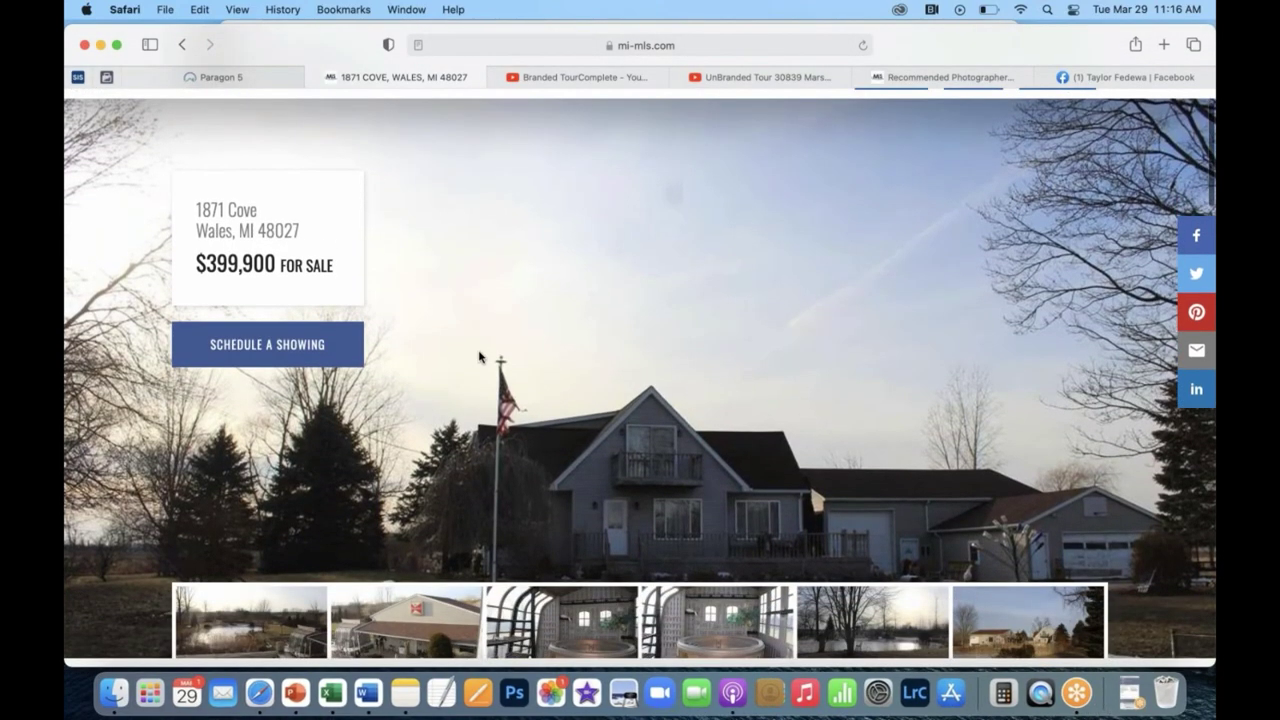
{"action": "scroll", "coordinate": [740, 360], "scroll_direction": "up", "scroll_amount": 5}
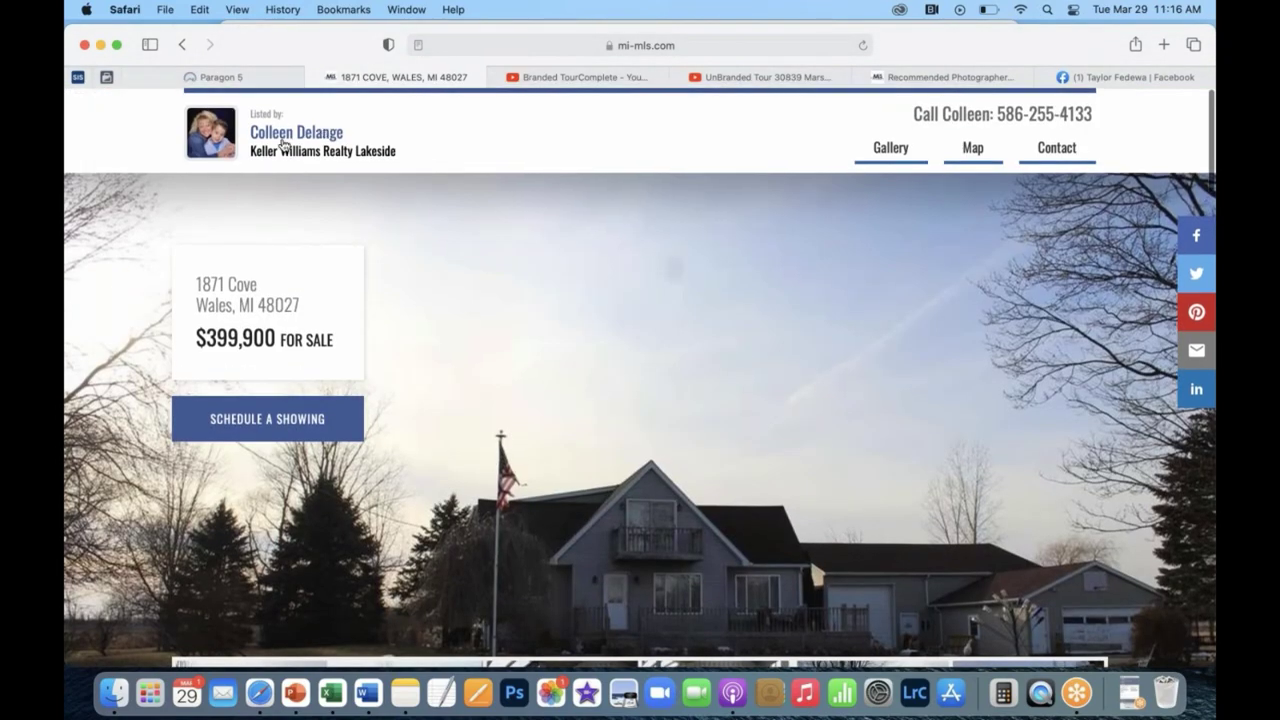
{"action": "scroll", "coordinate": [762, 190], "scroll_direction": "down", "scroll_amount": 1}
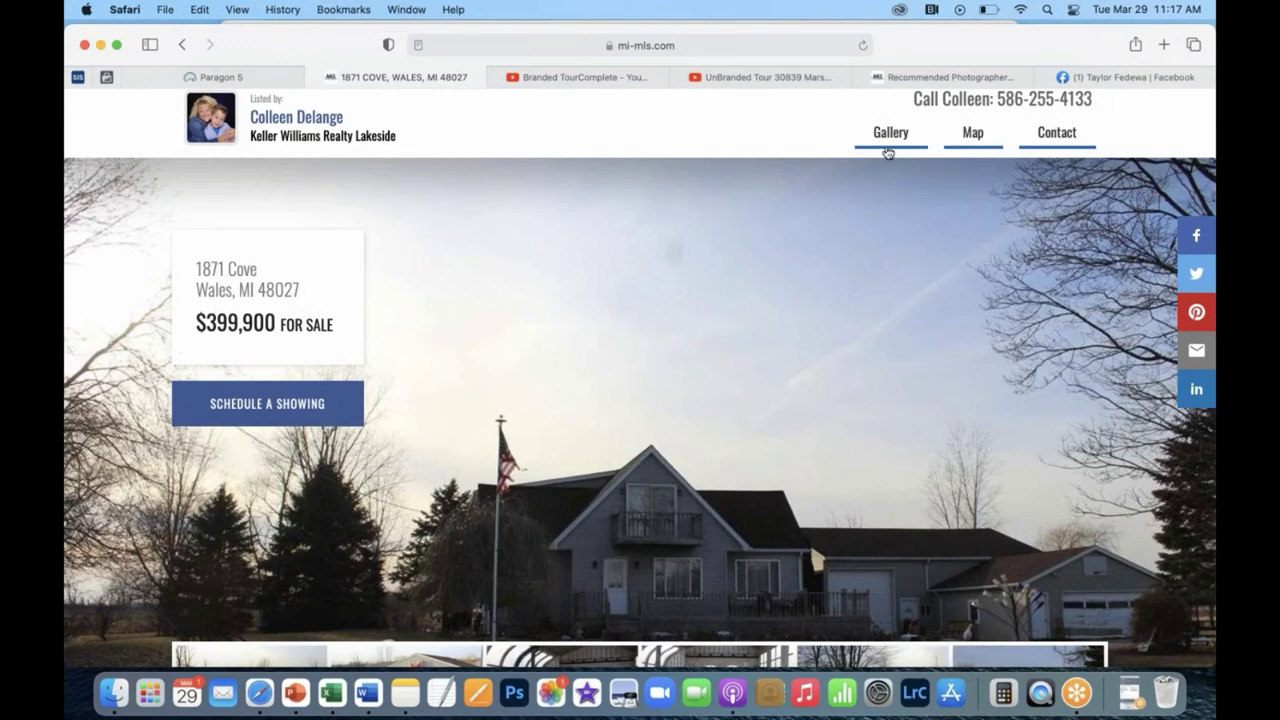
{"action": "left_click", "coordinate": [887, 144]}
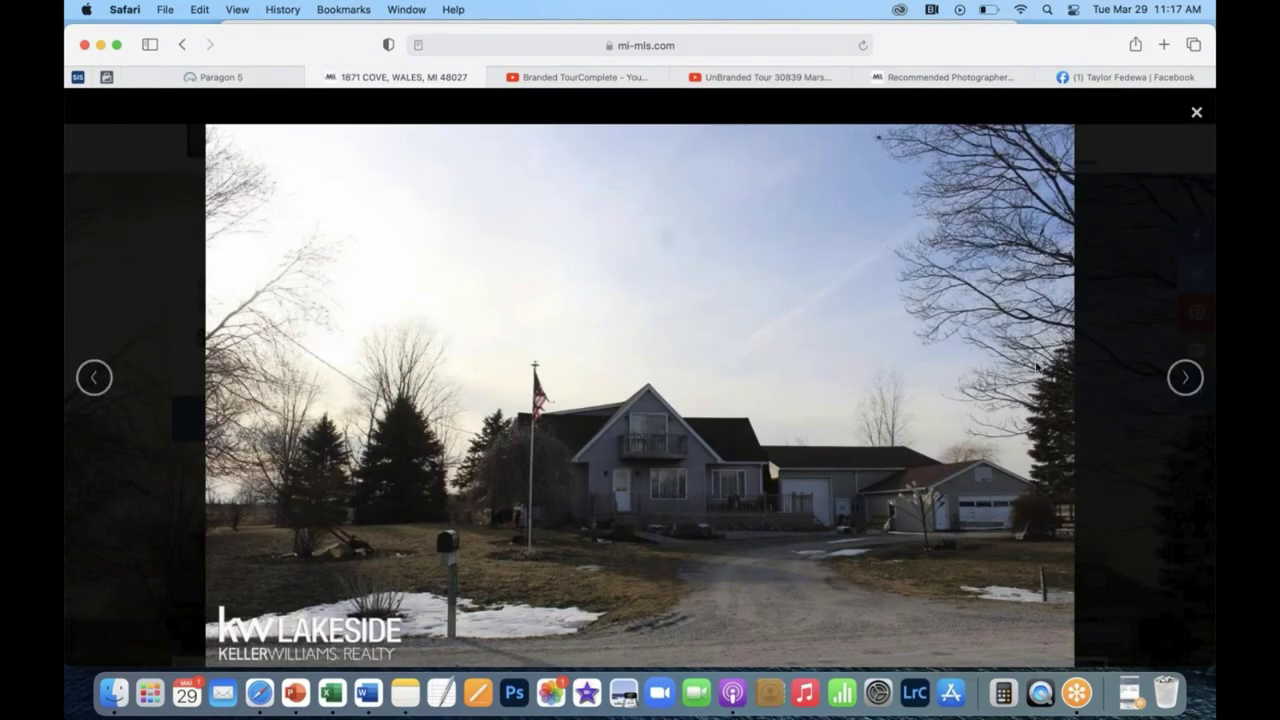
{"action": "left_click", "coordinate": [1184, 377]}
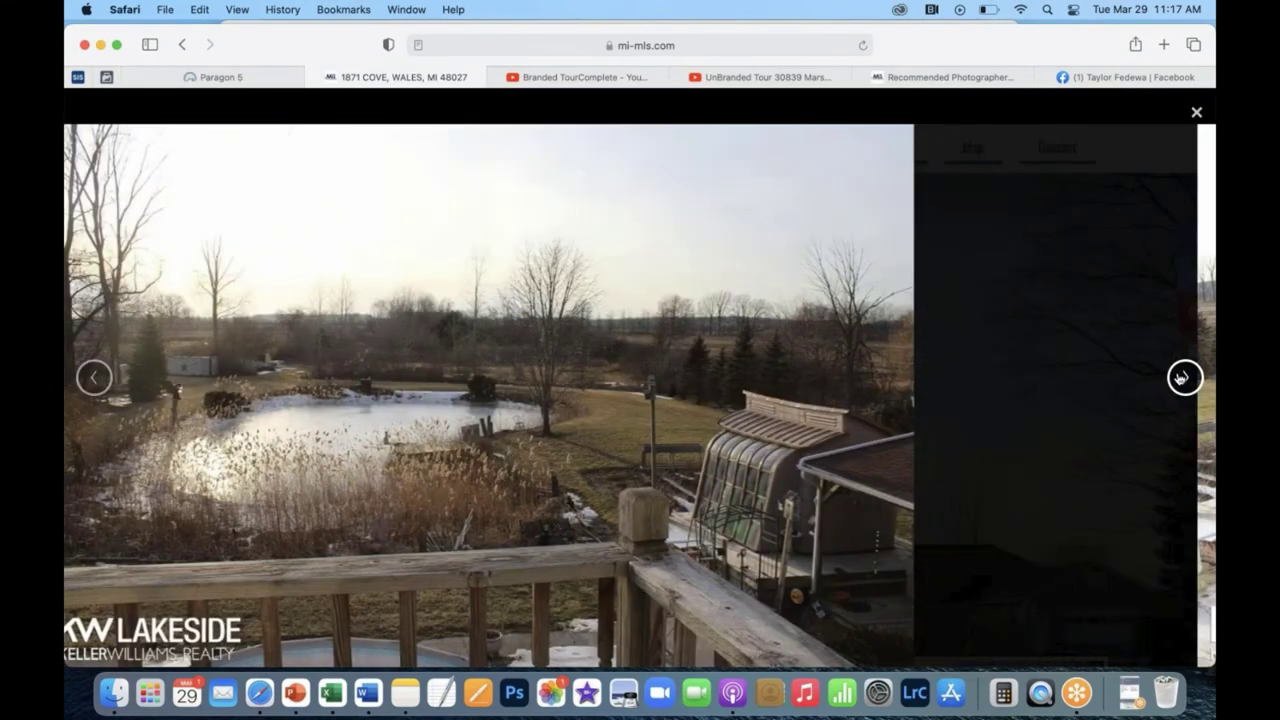
{"action": "left_click", "coordinate": [1184, 377]}
{"action": "left_click", "coordinate": [1184, 377]}
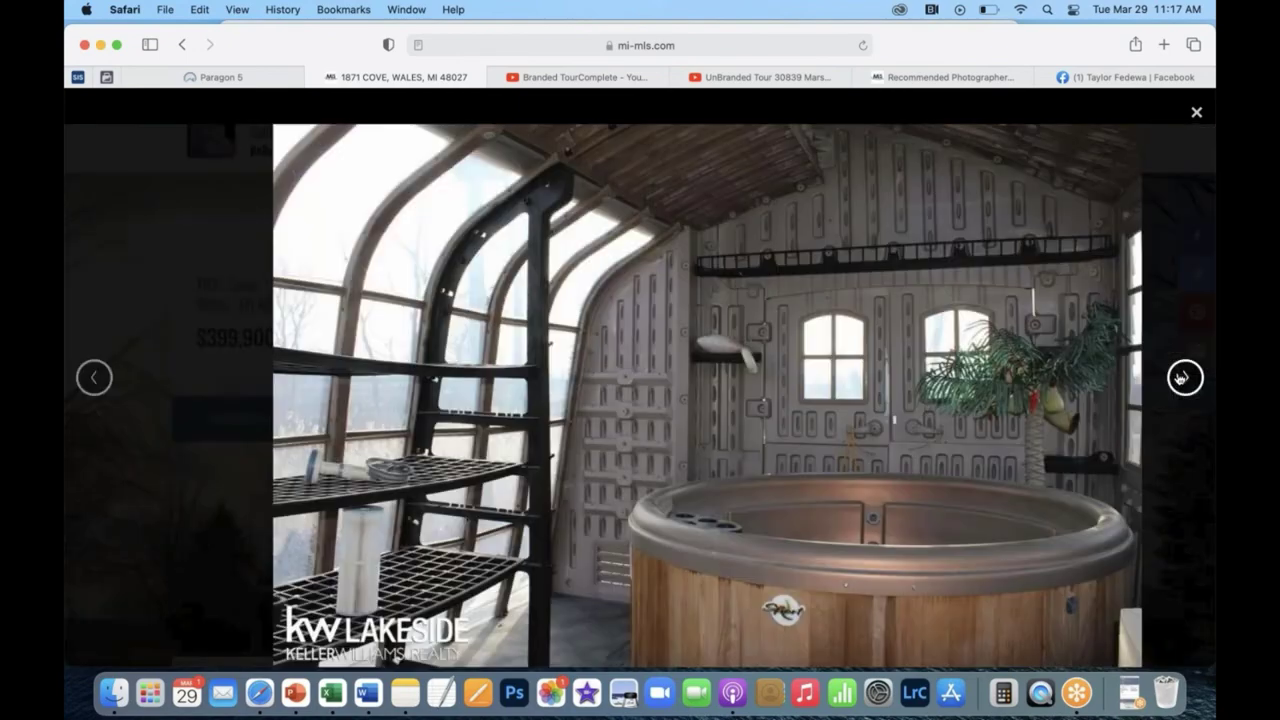
{"action": "left_click", "coordinate": [1184, 377]}
{"action": "left_click", "coordinate": [1184, 377]}
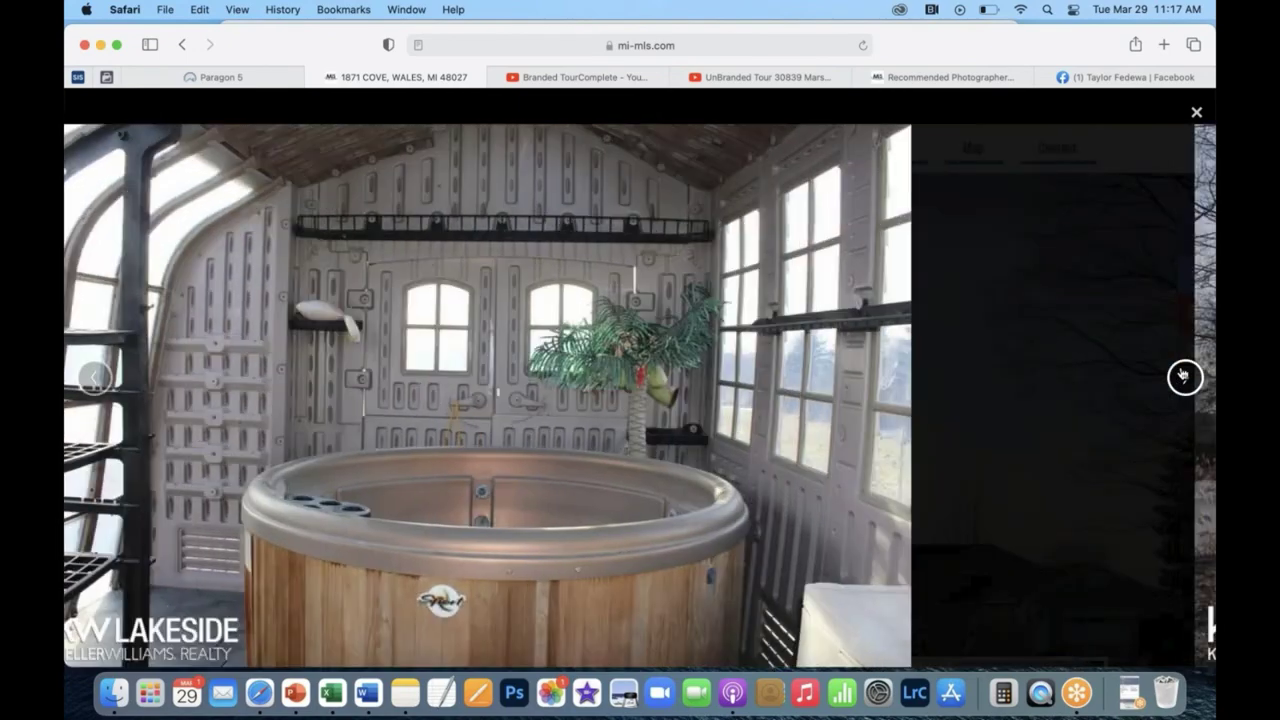
{"action": "left_click", "coordinate": [1196, 114]}
{"action": "scroll", "coordinate": [990, 296], "scroll_direction": "down", "scroll_amount": 10}
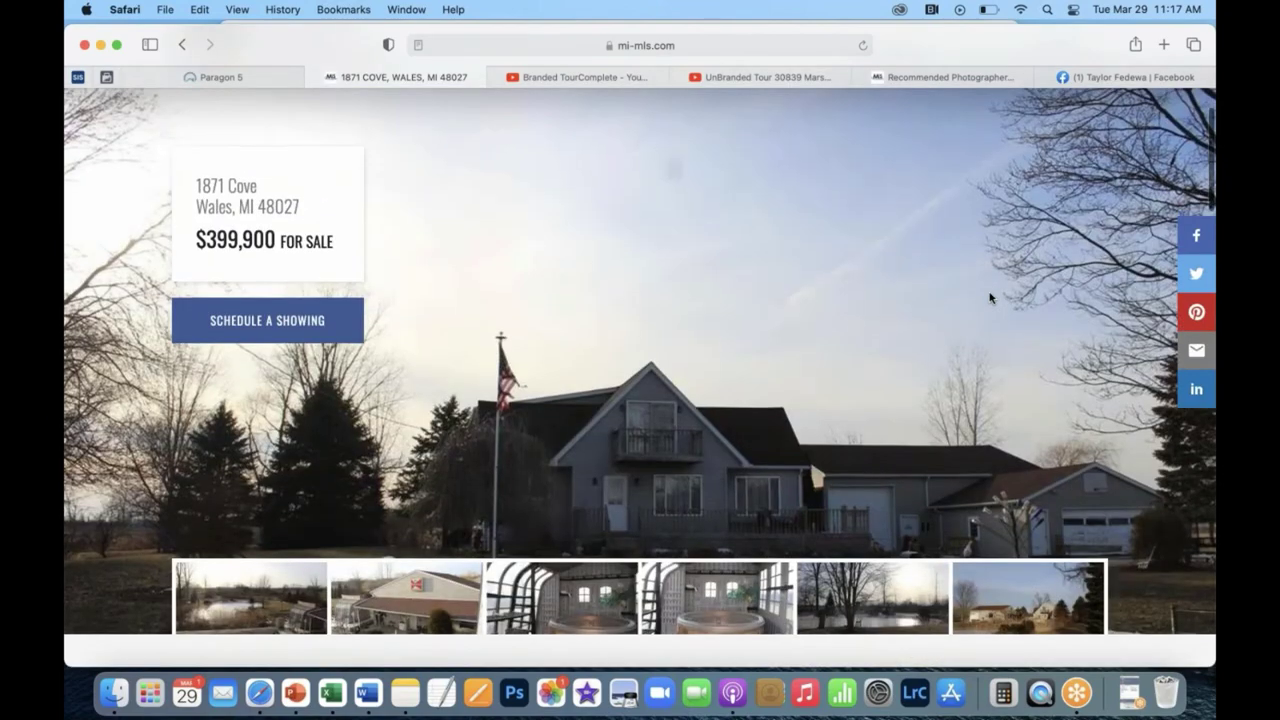
{"action": "scroll", "coordinate": [990, 296], "scroll_direction": "up", "scroll_amount": 3}
{"action": "scroll", "coordinate": [900, 434], "scroll_direction": "down", "scroll_amount": 1}
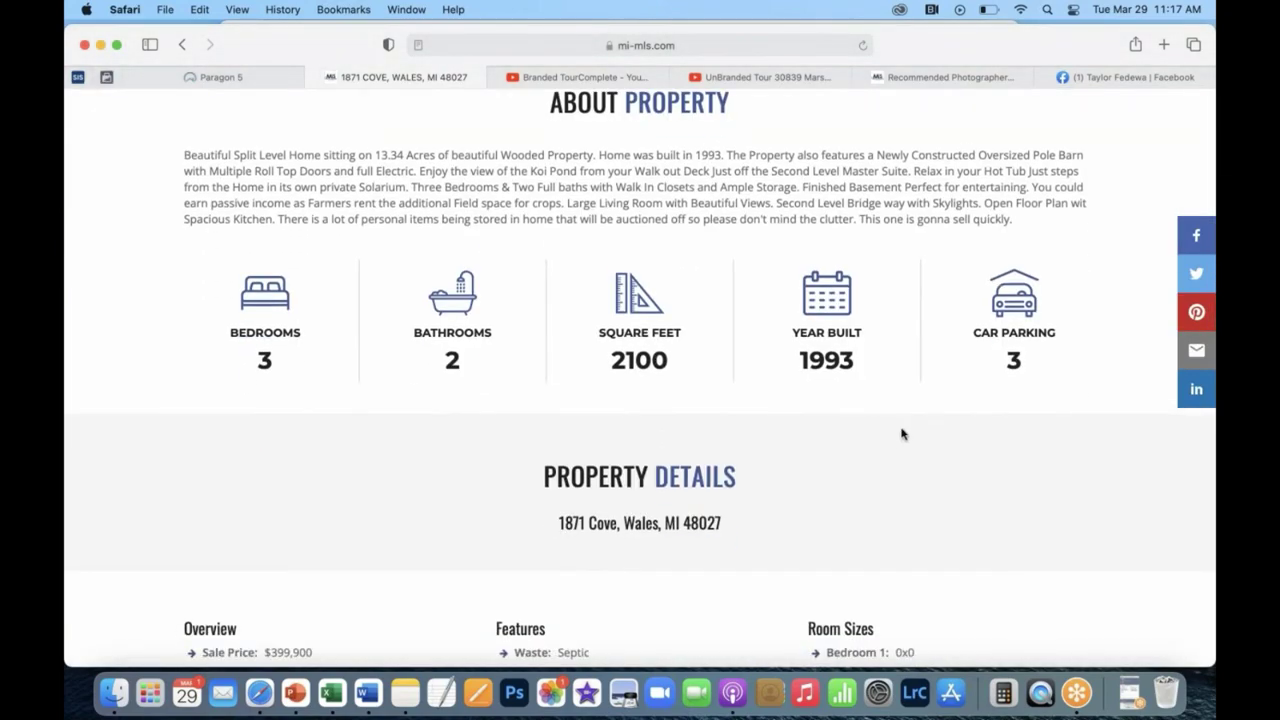
{"action": "scroll", "coordinate": [763, 443], "scroll_direction": "down", "scroll_amount": 5}
{"action": "scroll", "coordinate": [770, 385], "scroll_direction": "down", "scroll_amount": 10}
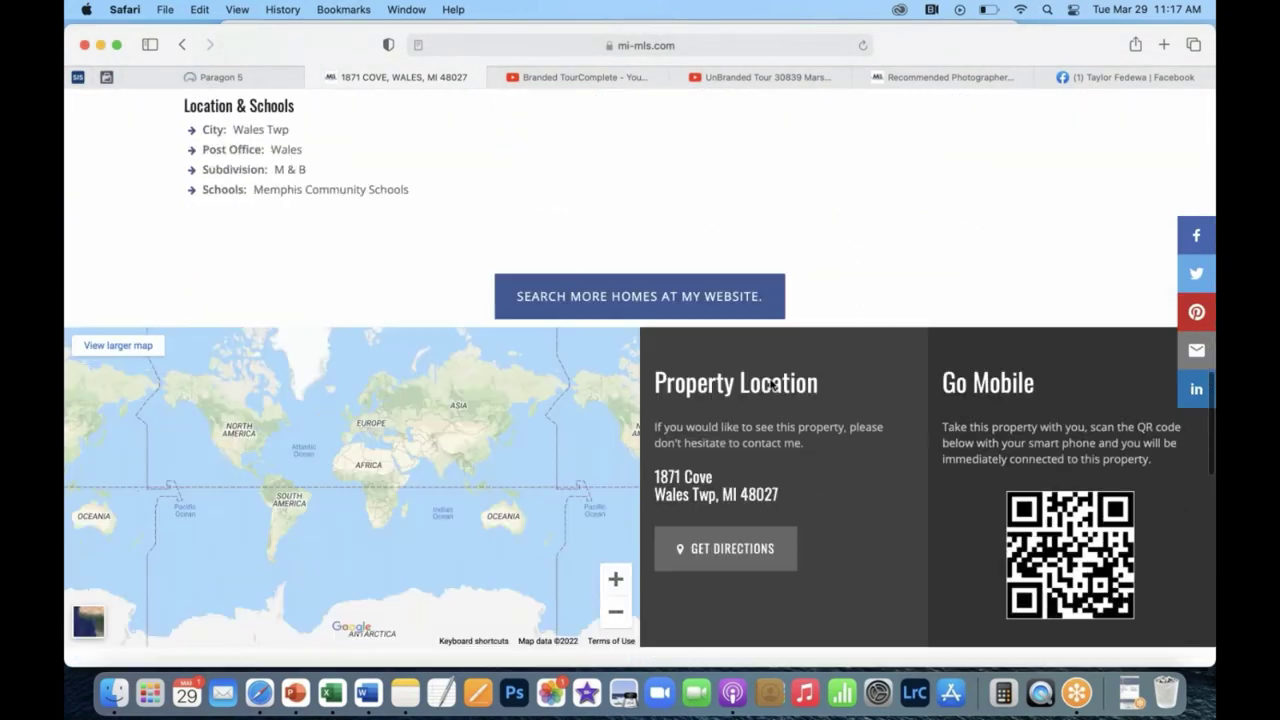
{"action": "scroll", "coordinate": [769, 384], "scroll_direction": "down", "scroll_amount": 2}
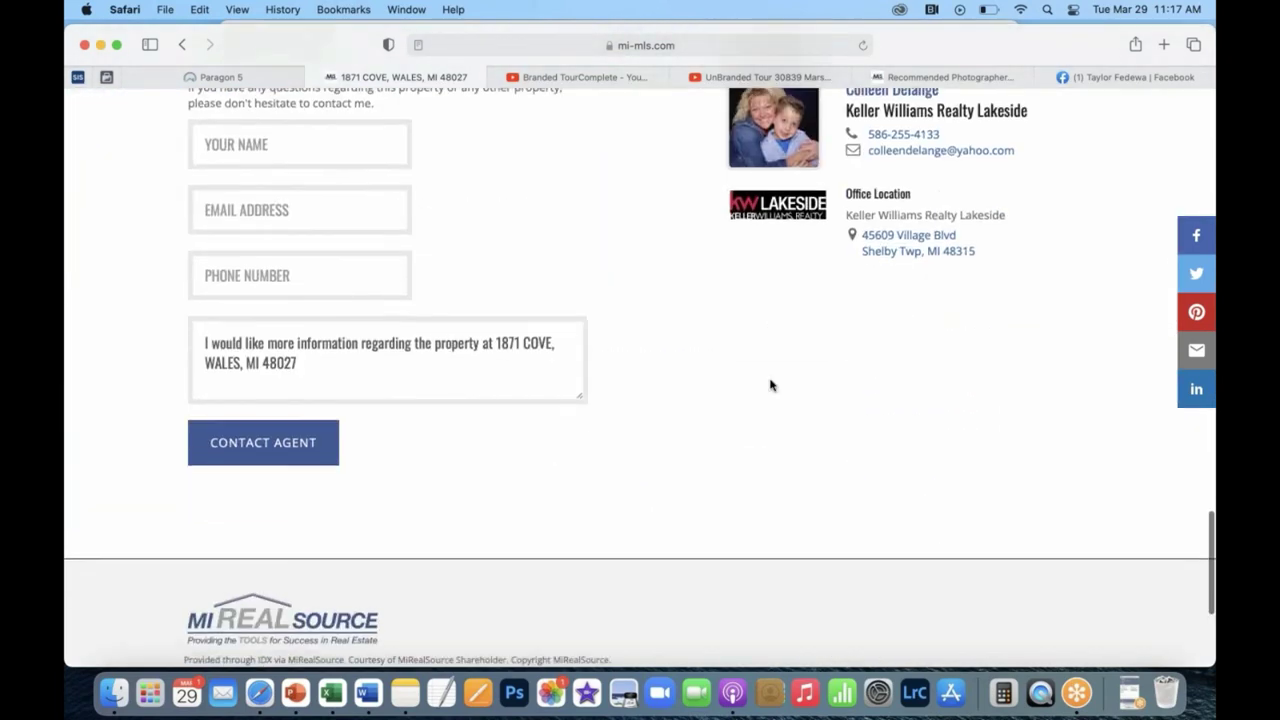
{"action": "scroll", "coordinate": [314, 277], "scroll_direction": "up", "scroll_amount": 5}
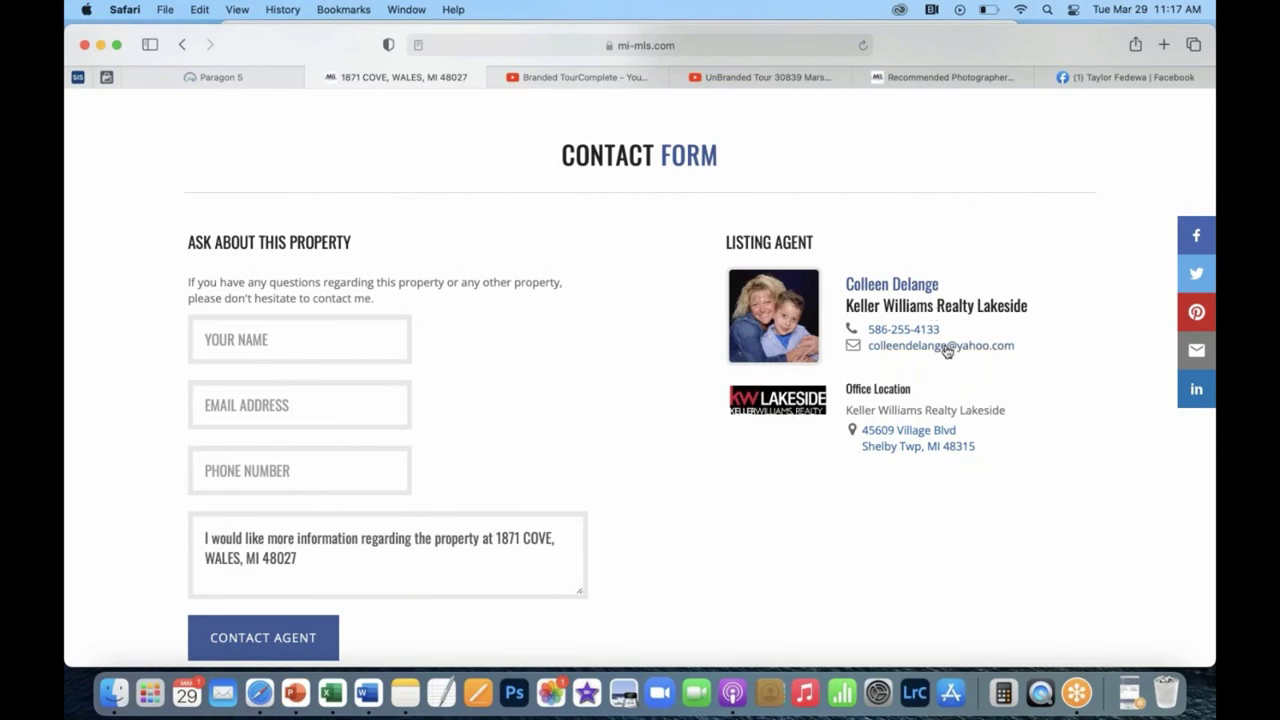
{"action": "scroll", "coordinate": [946, 350], "scroll_direction": "up", "scroll_amount": 5}
{"action": "scroll", "coordinate": [946, 350], "scroll_direction": "up", "scroll_amount": 15}
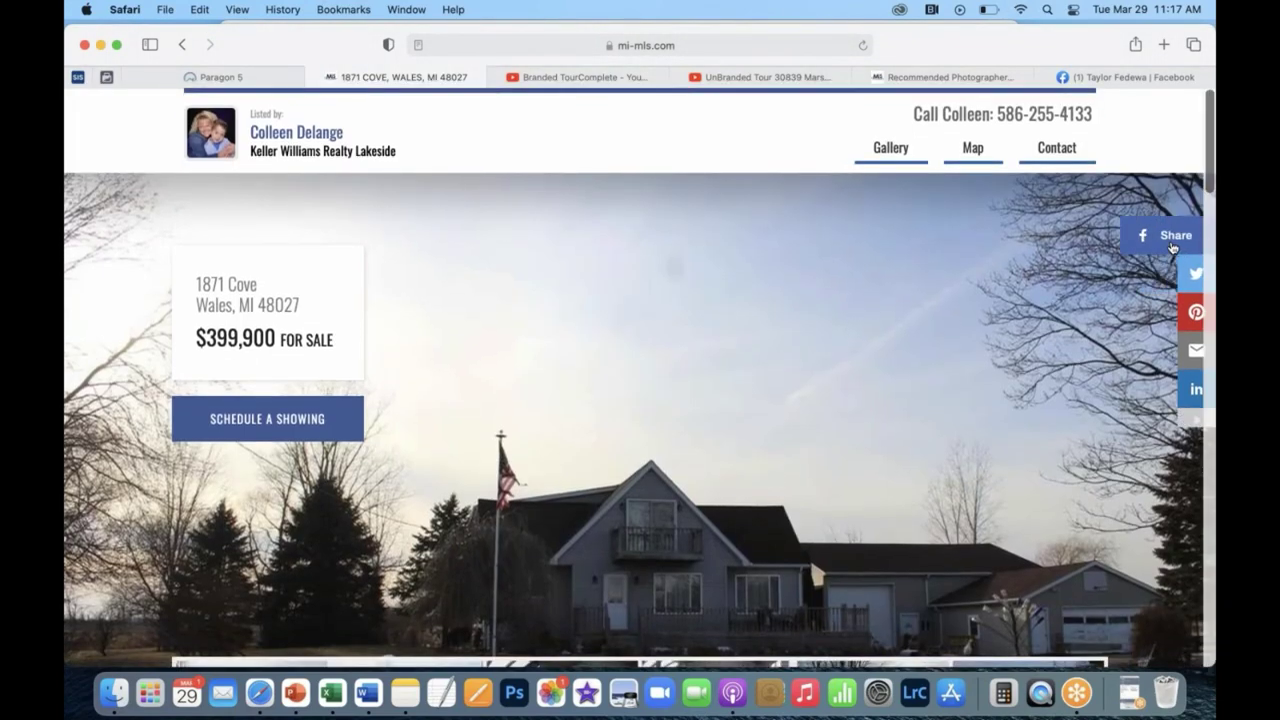
{"action": "left_click", "coordinate": [1169, 244]}
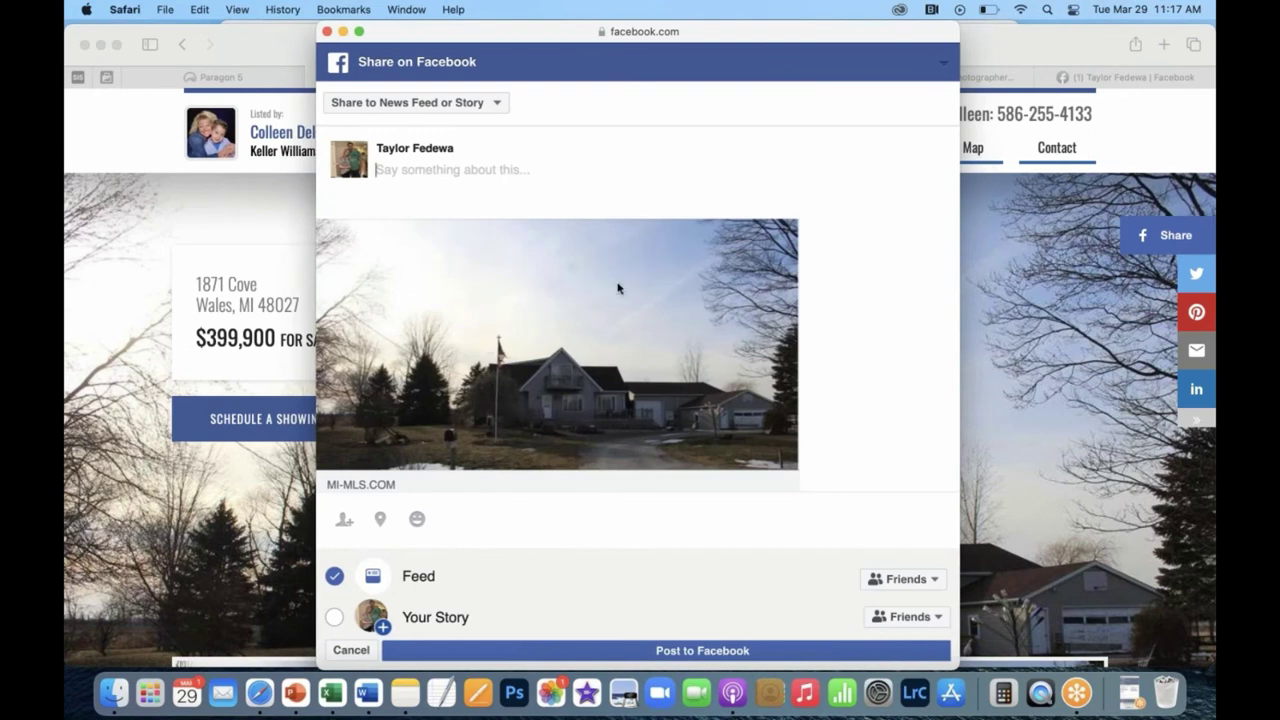
{"action": "scroll", "coordinate": [360, 320], "scroll_direction": "down", "scroll_amount": 1}
{"action": "scroll", "coordinate": [360, 320], "scroll_direction": "down", "scroll_amount": 2}
{"action": "scroll", "coordinate": [360, 320], "scroll_direction": "up", "scroll_amount": 3}
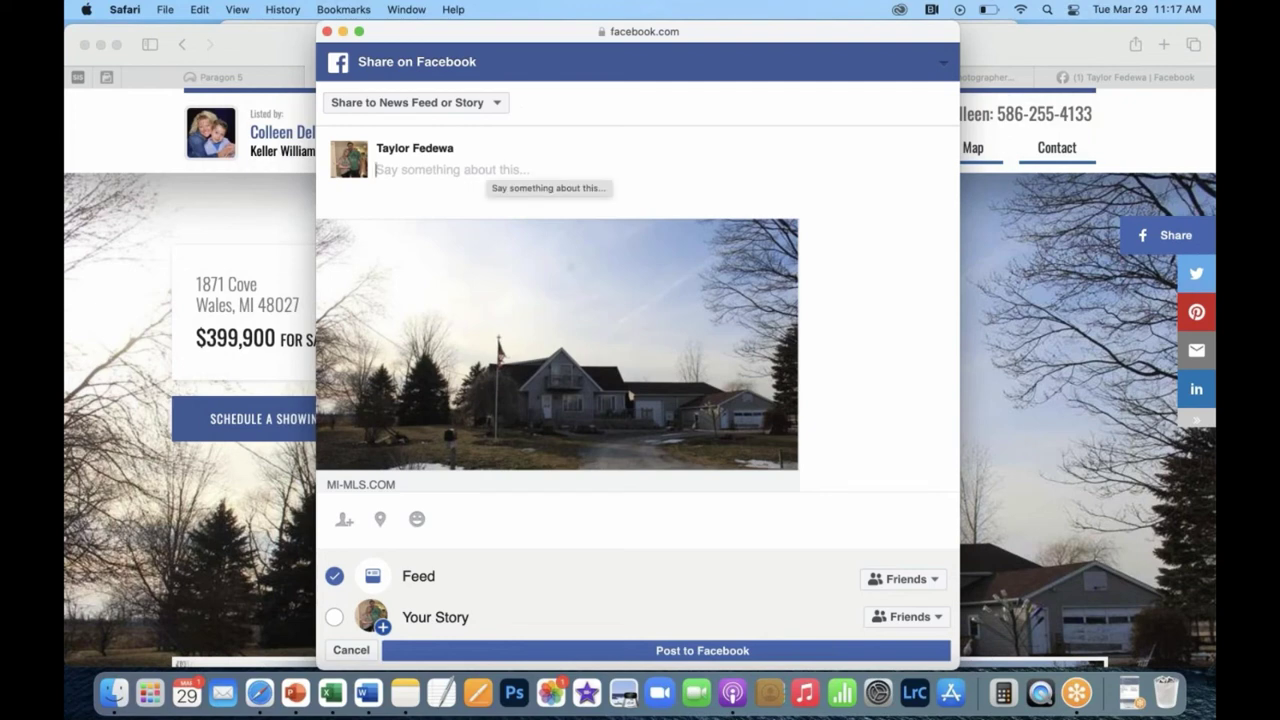
{"action": "left_click", "coordinate": [478, 103]}
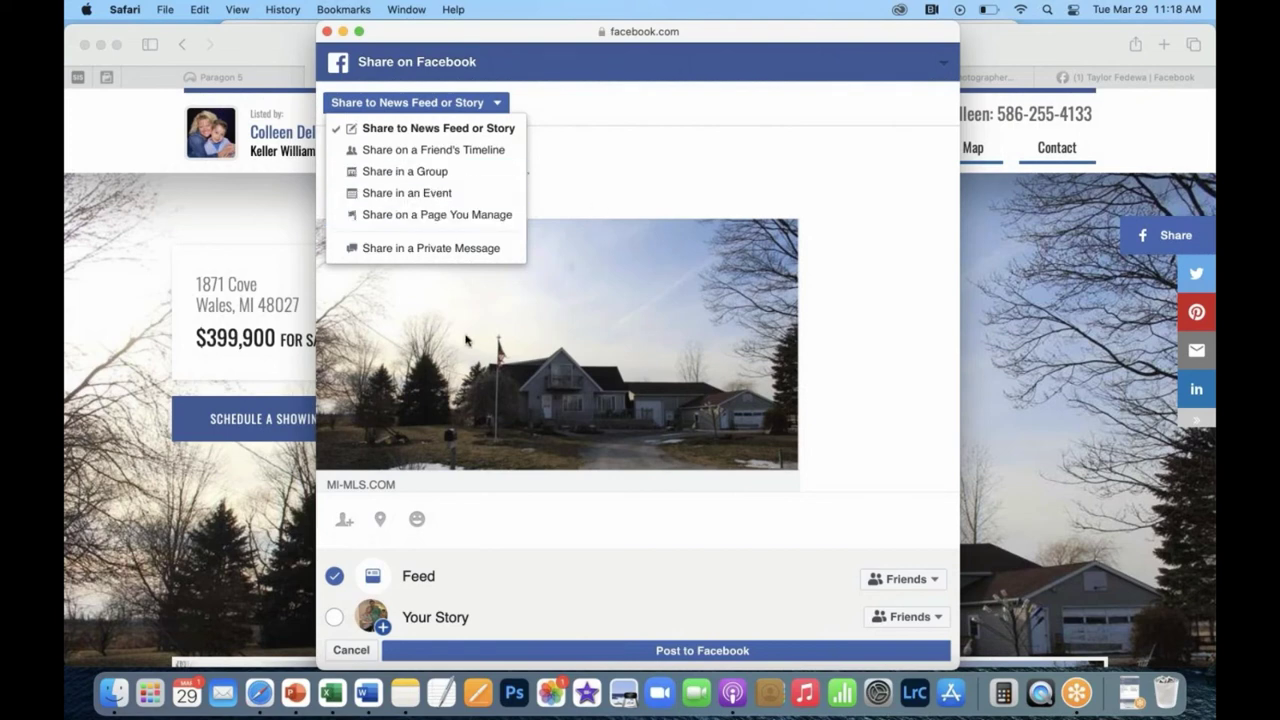
{"action": "left_click", "coordinate": [569, 200]}
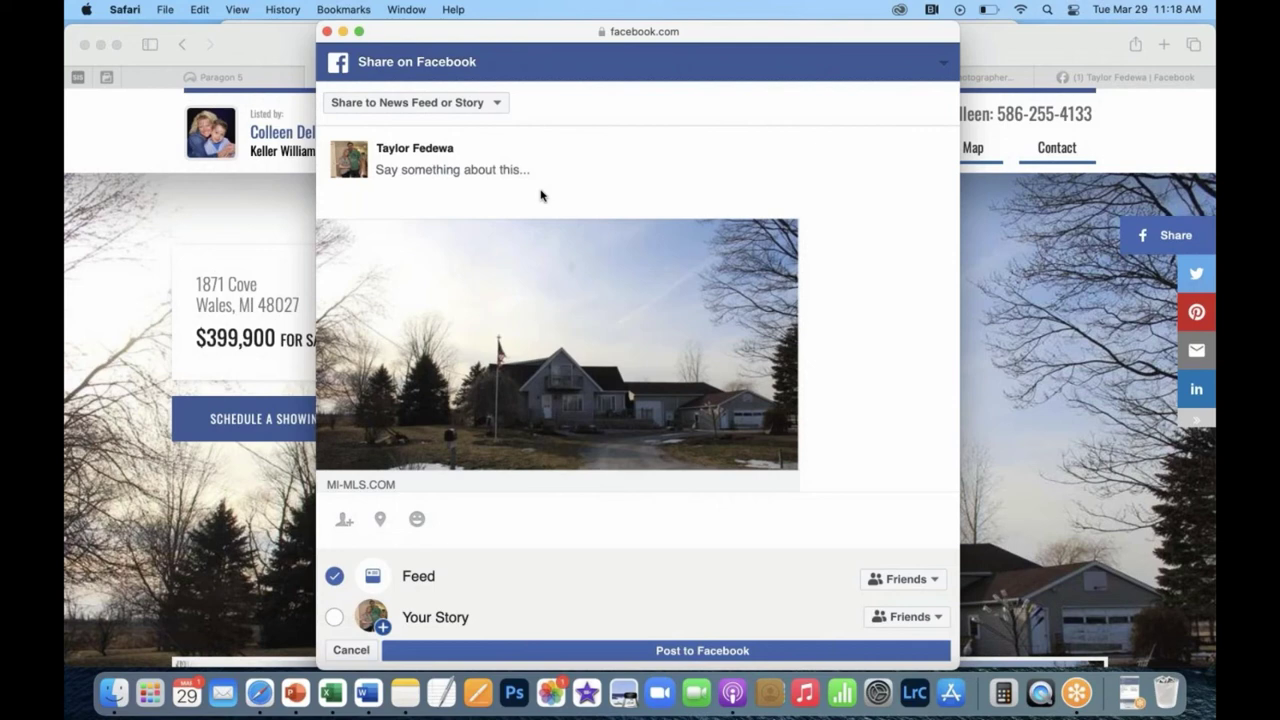
{"action": "left_click", "coordinate": [510, 169]}
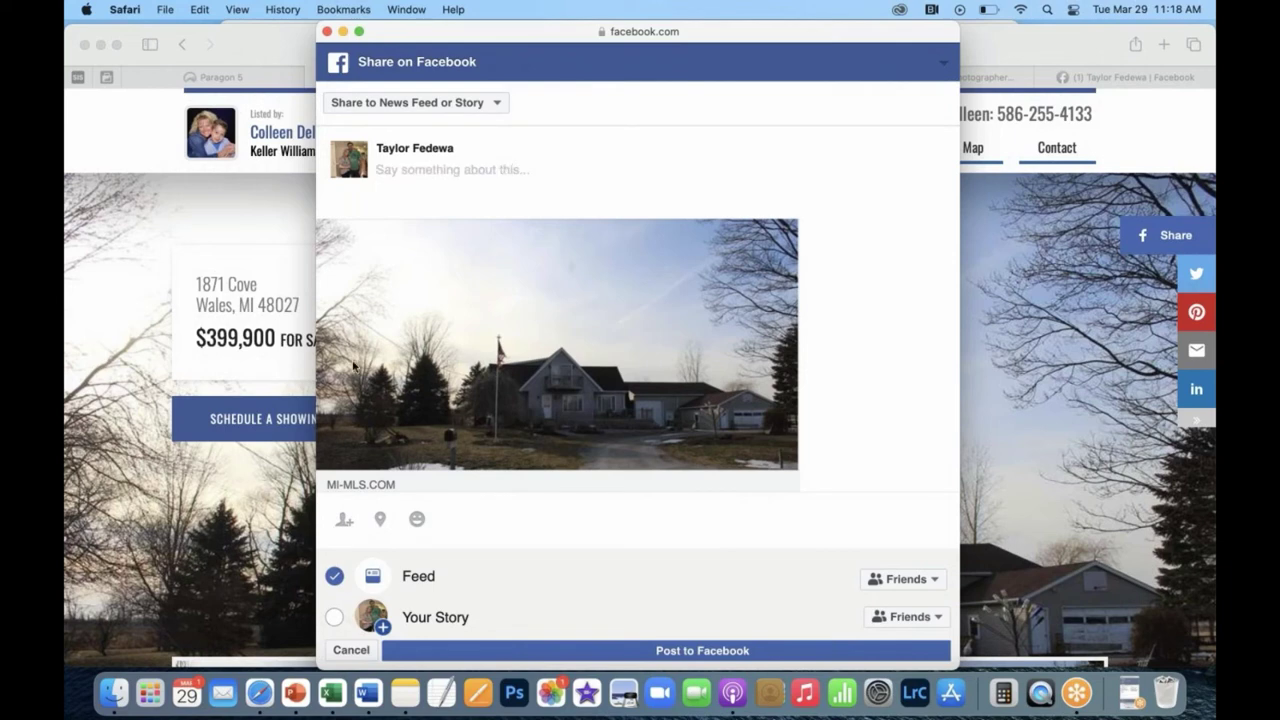
{"action": "scroll", "coordinate": [644, 437], "scroll_direction": "down", "scroll_amount": 1}
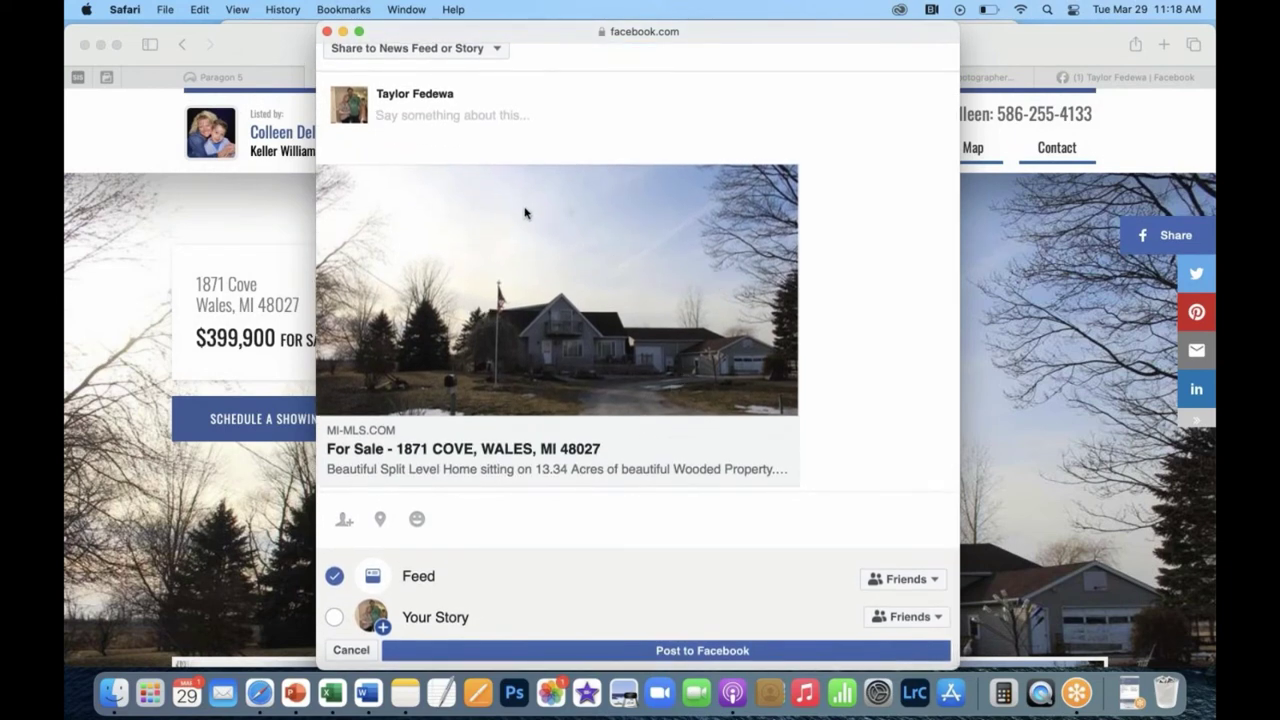
{"action": "scroll", "coordinate": [523, 209], "scroll_direction": "up", "scroll_amount": 1}
{"action": "scroll", "coordinate": [523, 211], "scroll_direction": "down", "scroll_amount": 1}
{"action": "left_click_drag", "start_coordinate": [640, 33], "coordinate": [897, 33]}
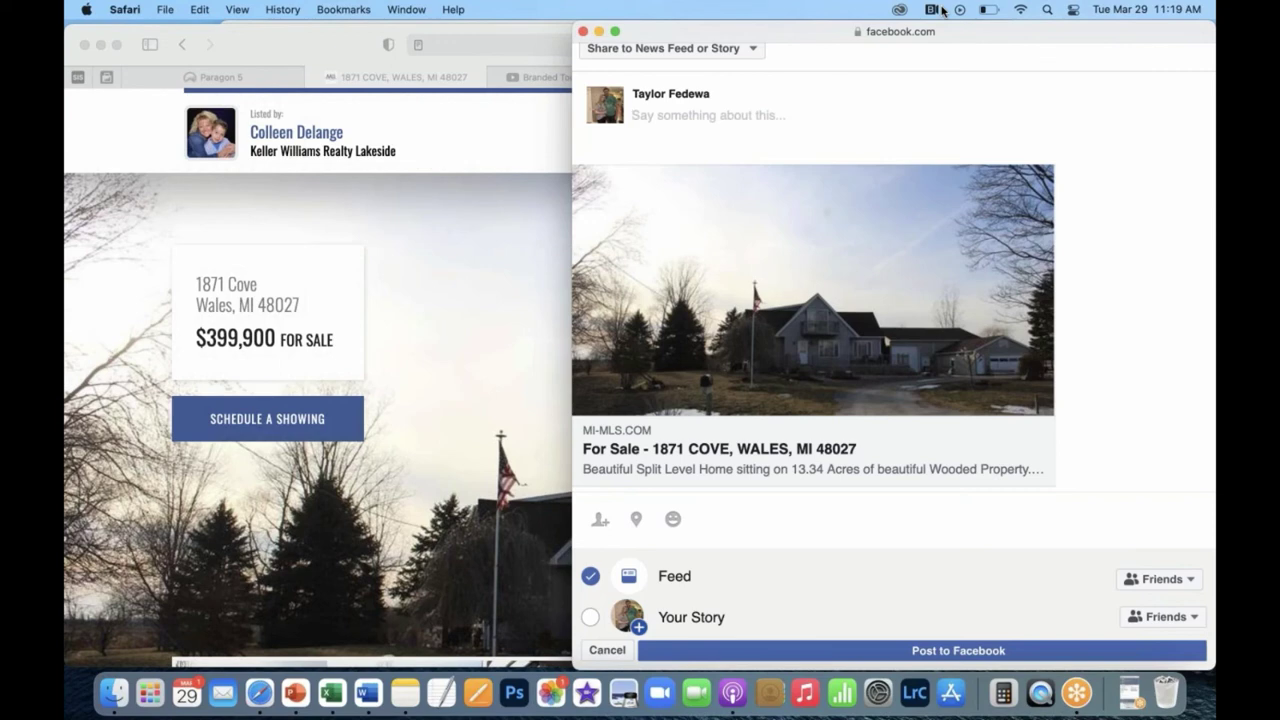
{"action": "scroll", "coordinate": [446, 354], "scroll_direction": "down", "scroll_amount": 5}
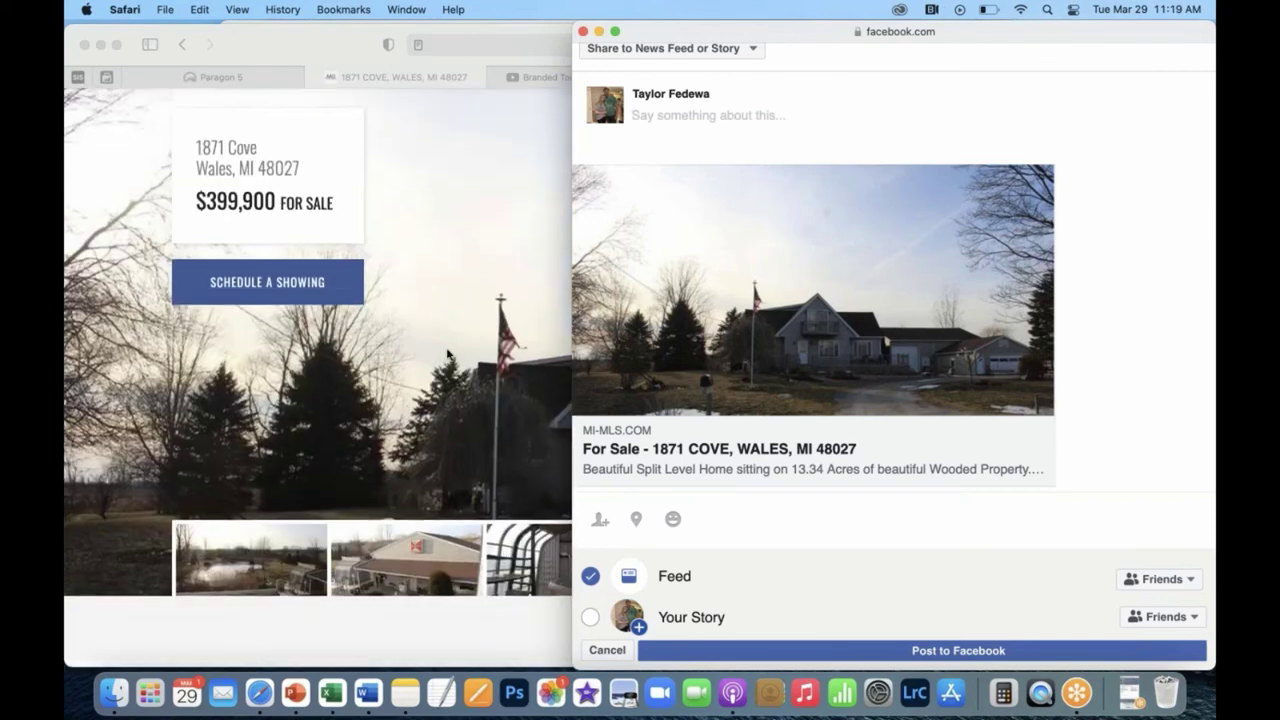
{"action": "scroll", "coordinate": [446, 354], "scroll_direction": "down", "scroll_amount": 20}
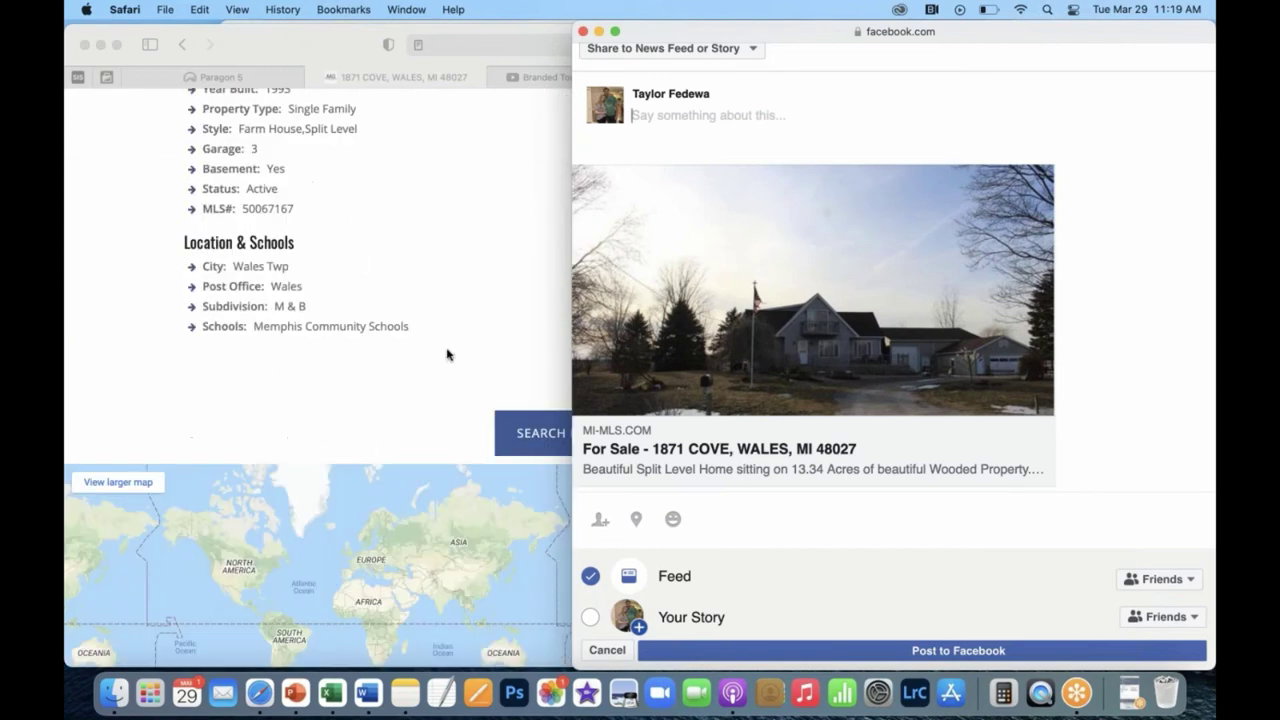
{"action": "scroll", "coordinate": [447, 354], "scroll_direction": "down", "scroll_amount": 10}
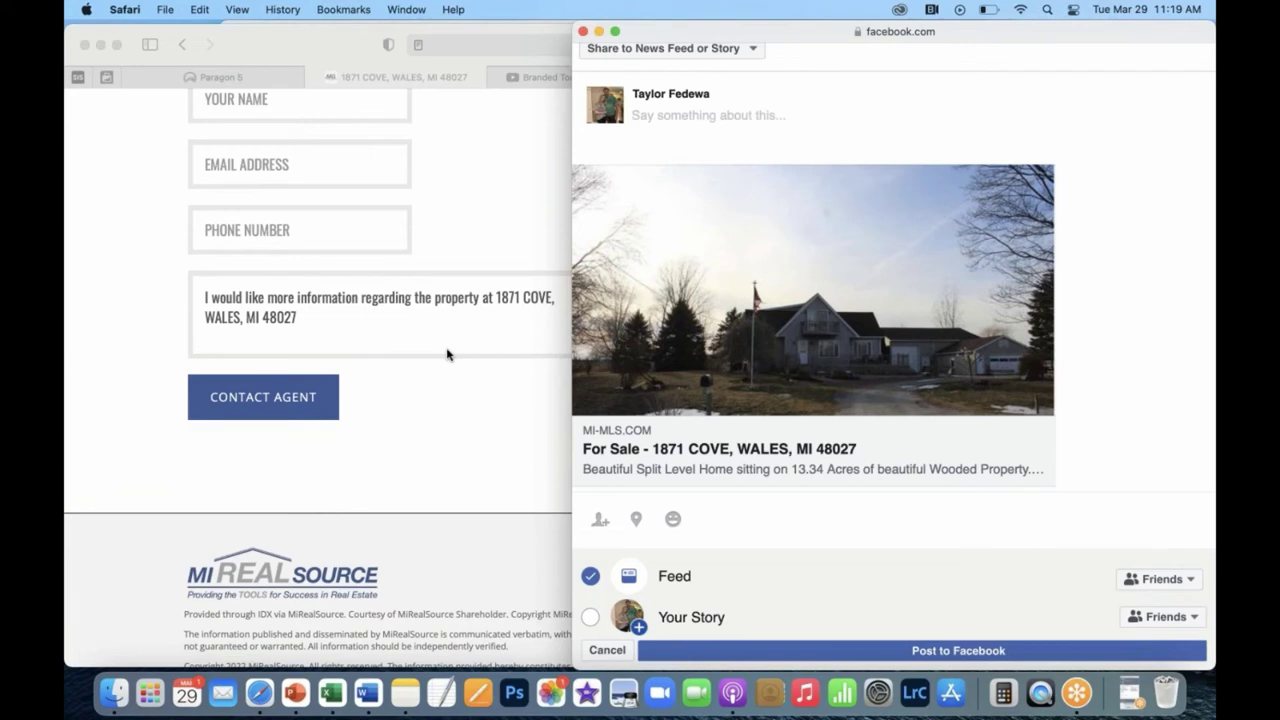
{"action": "scroll", "coordinate": [447, 354], "scroll_direction": "down", "scroll_amount": 5}
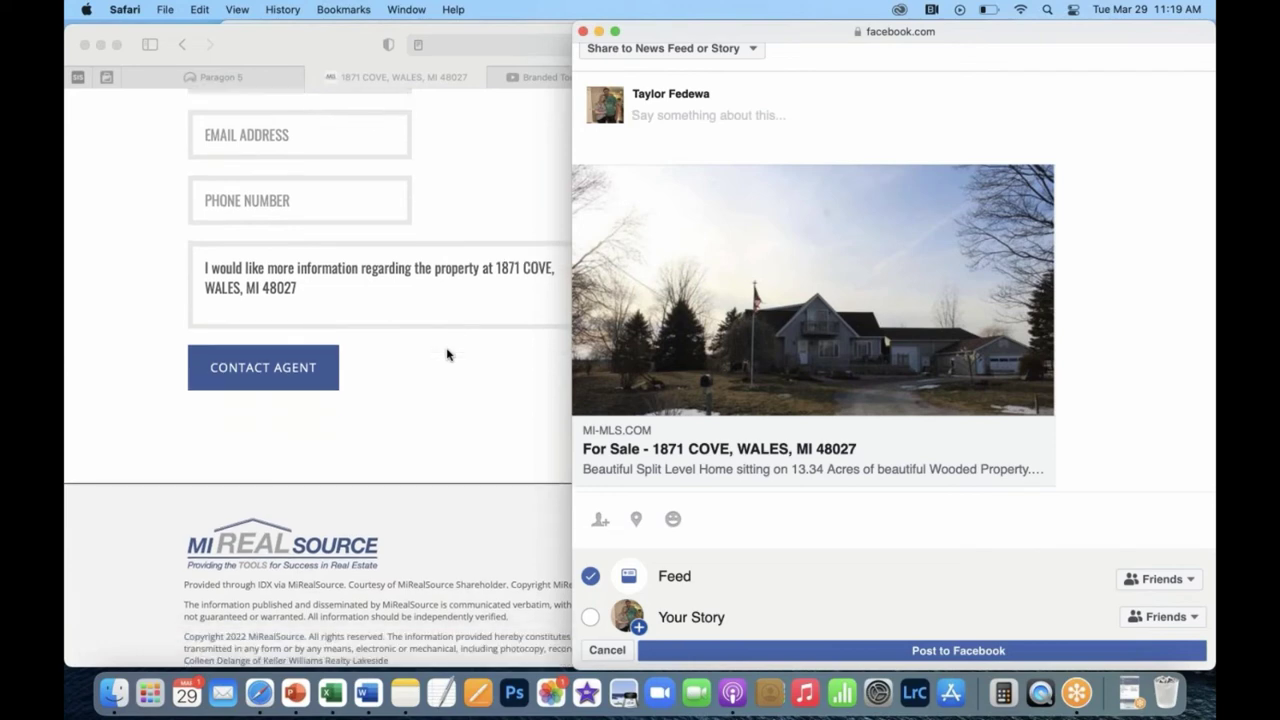
{"action": "scroll", "coordinate": [447, 354], "scroll_direction": "up", "scroll_amount": 15}
{"action": "scroll", "coordinate": [447, 354], "scroll_direction": "down", "scroll_amount": 5}
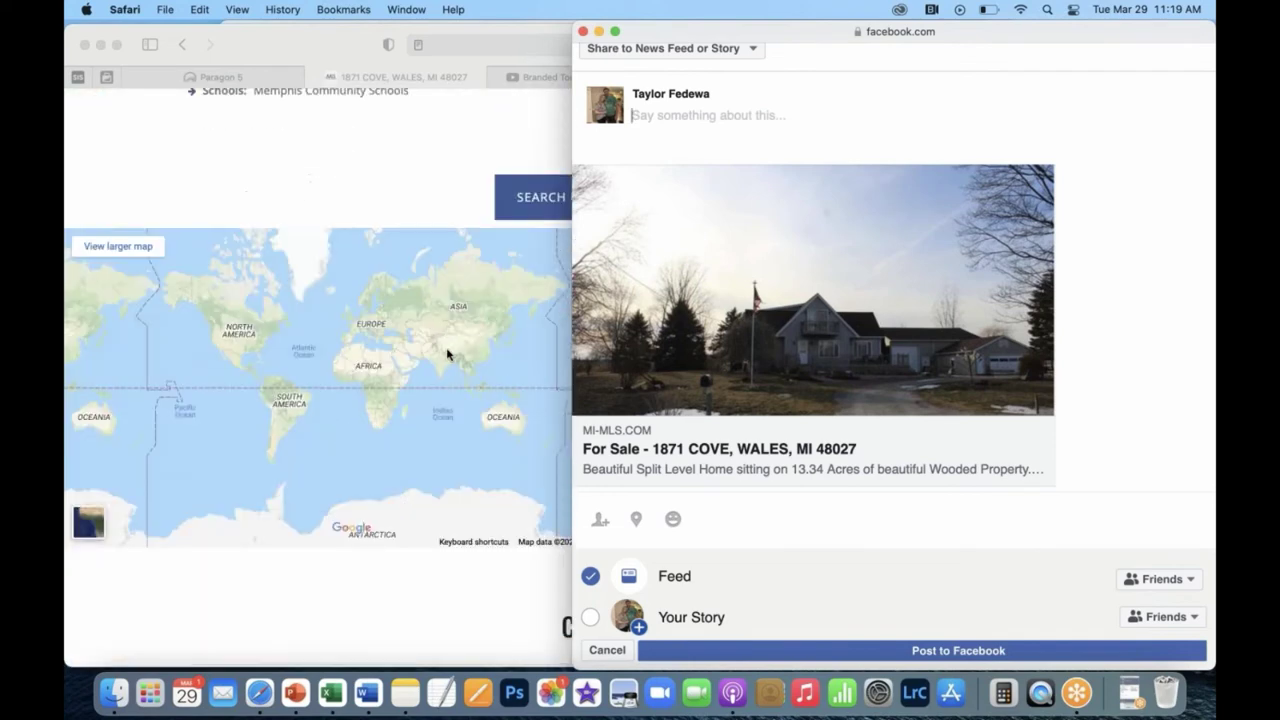
{"action": "scroll", "coordinate": [447, 354], "scroll_direction": "up", "scroll_amount": 7}
{"action": "scroll", "coordinate": [447, 354], "scroll_direction": "down", "scroll_amount": 6}
{"action": "scroll", "coordinate": [446, 347], "scroll_direction": "down", "scroll_amount": 1}
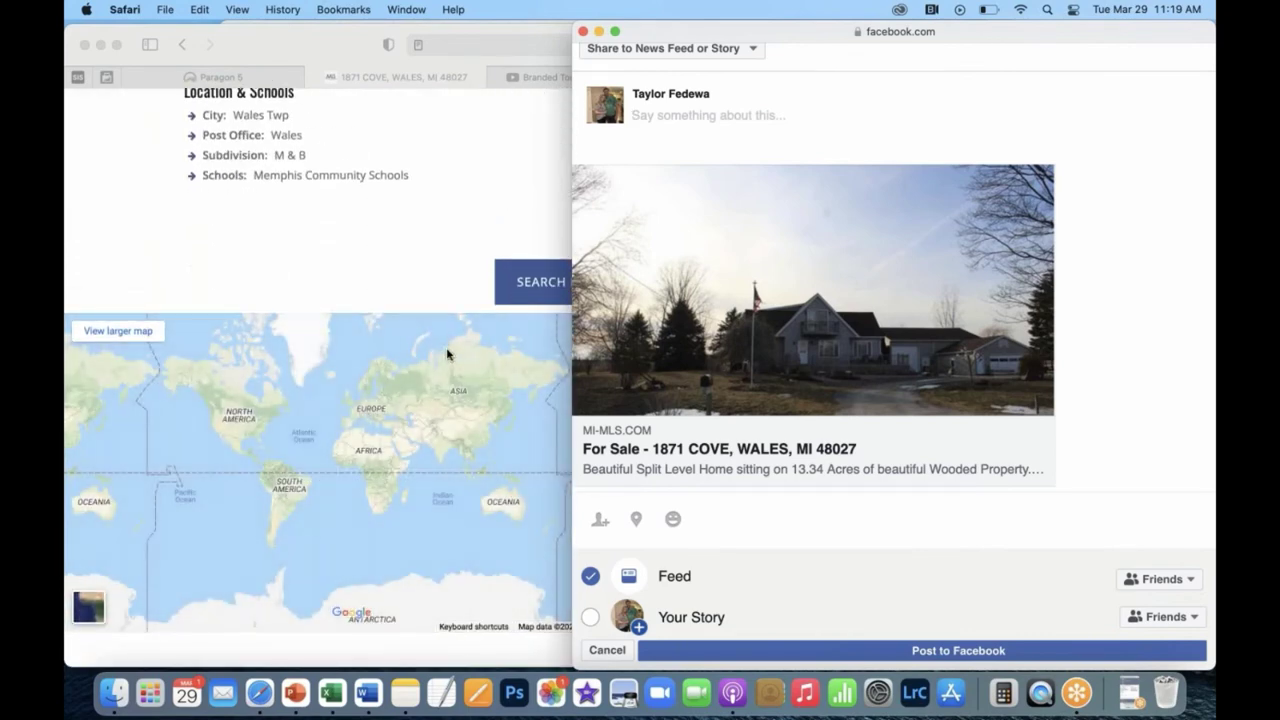
{"action": "scroll", "coordinate": [446, 350], "scroll_direction": "down", "scroll_amount": 5}
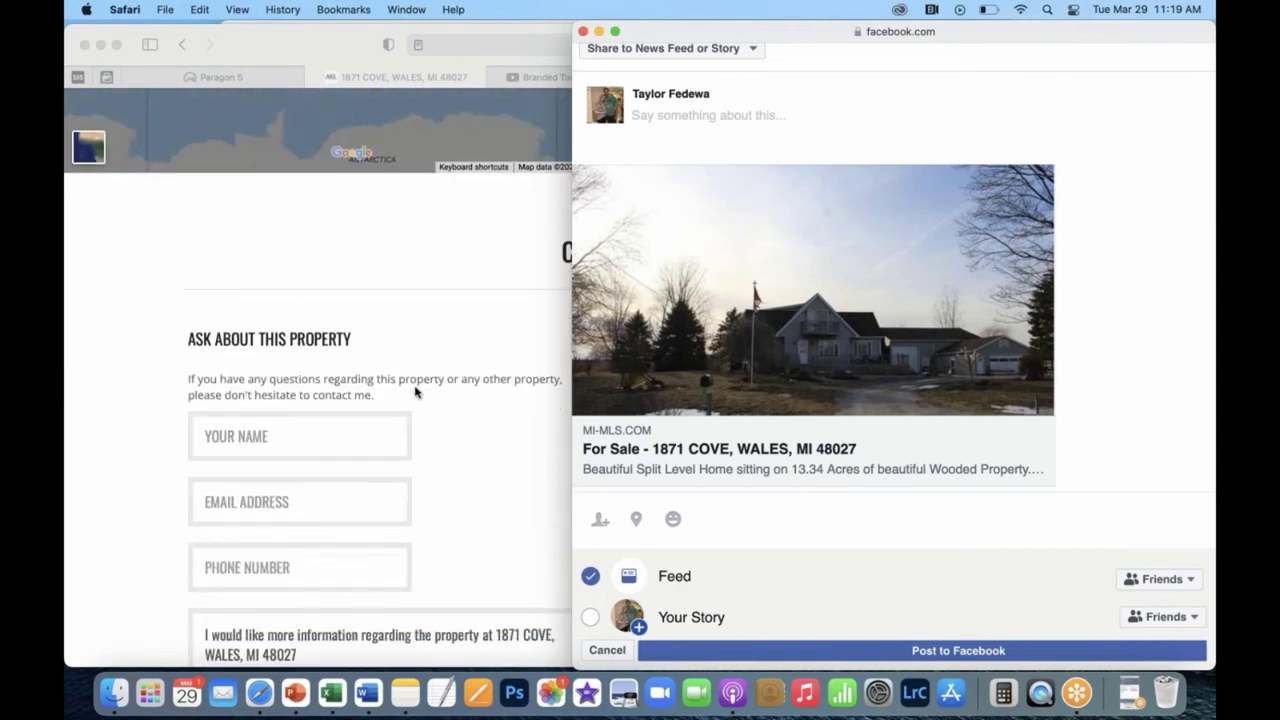
{"action": "scroll", "coordinate": [415, 392], "scroll_direction": "up", "scroll_amount": 10}
{"action": "scroll", "coordinate": [415, 392], "scroll_direction": "up", "scroll_amount": 10}
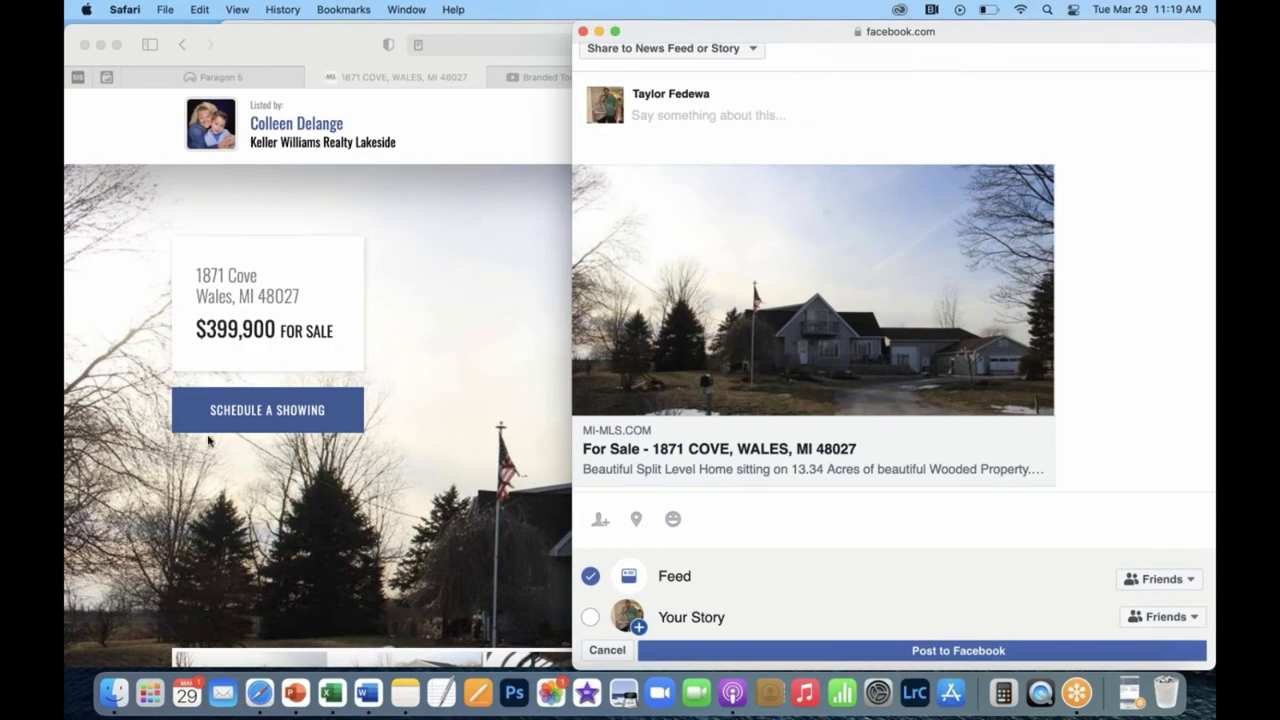
{"action": "scroll", "coordinate": [208, 441], "scroll_direction": "down", "scroll_amount": 3}
{"action": "scroll", "coordinate": [207, 440], "scroll_direction": "down", "scroll_amount": 5}
Select the About Property description's opening sentences through 'Master Suite.'.
{"action": "left_click", "coordinate": [186, 471]}
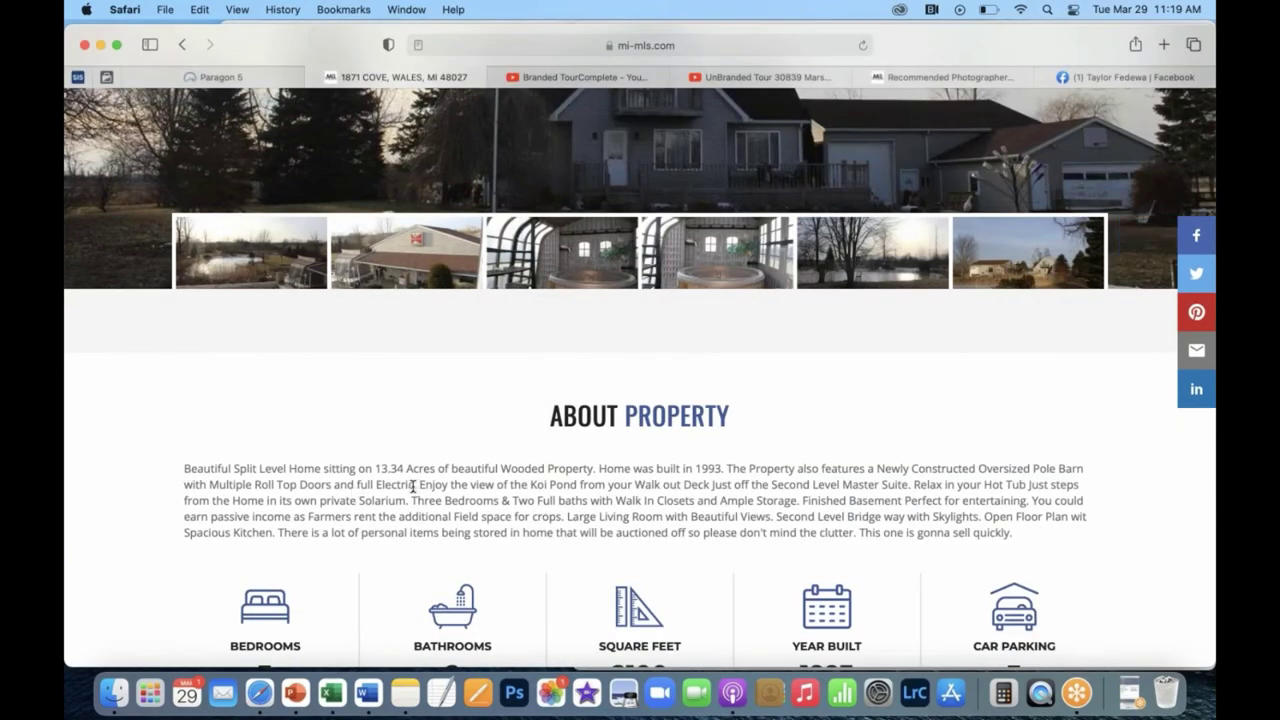
{"action": "left_click_drag", "start_coordinate": [416, 488], "coordinate": [238, 481]}
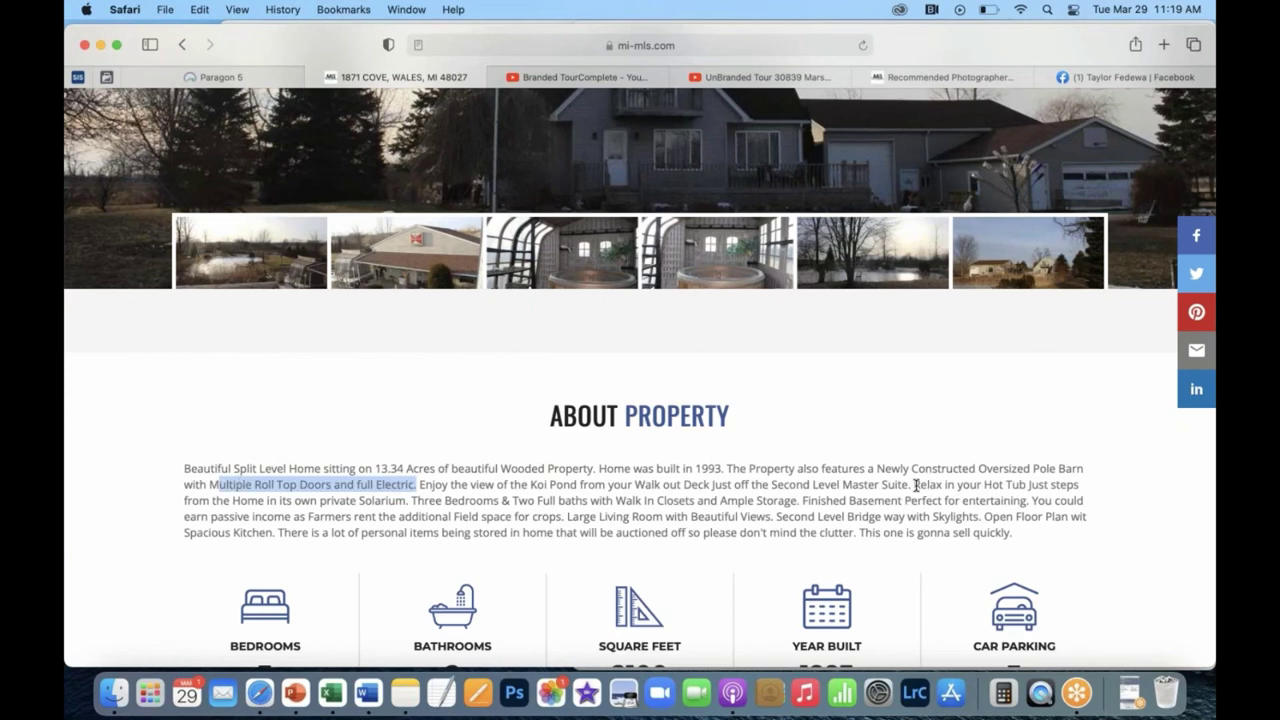
{"action": "left_click_drag", "start_coordinate": [913, 485], "coordinate": [176, 459]}
{"action": "key", "text": "super+c"}
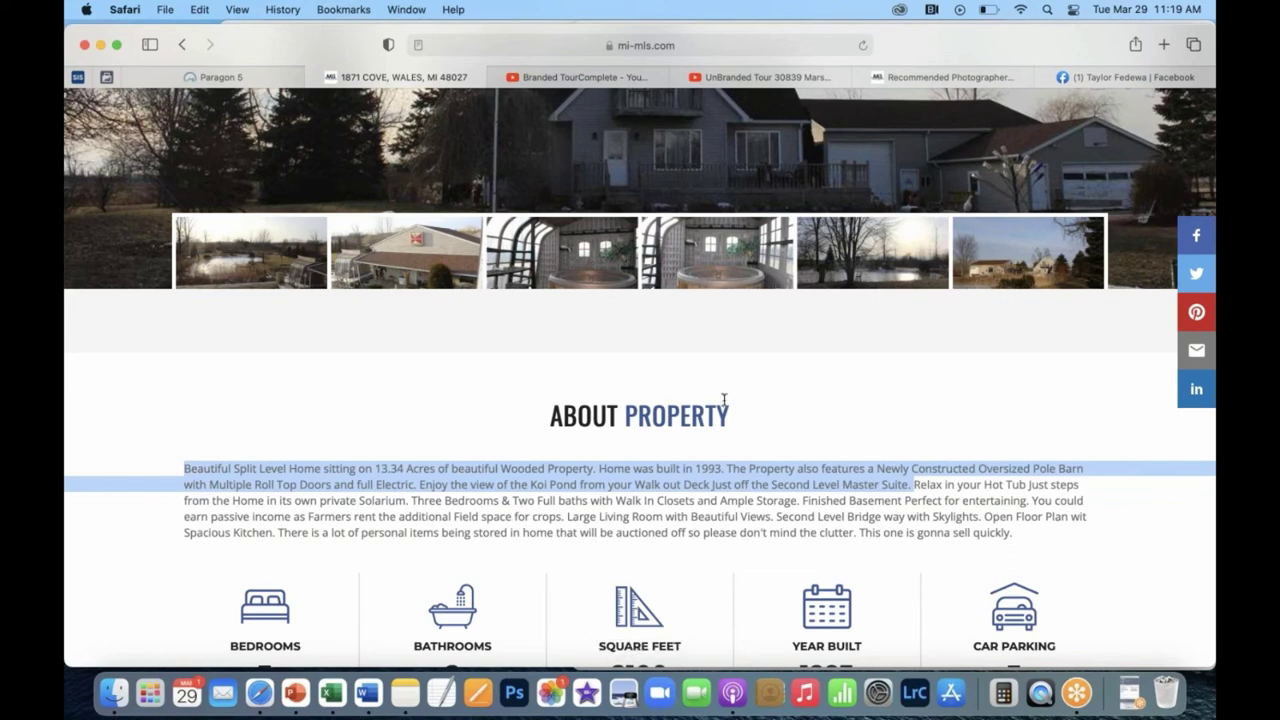
{"action": "left_click", "coordinate": [1119, 76]}
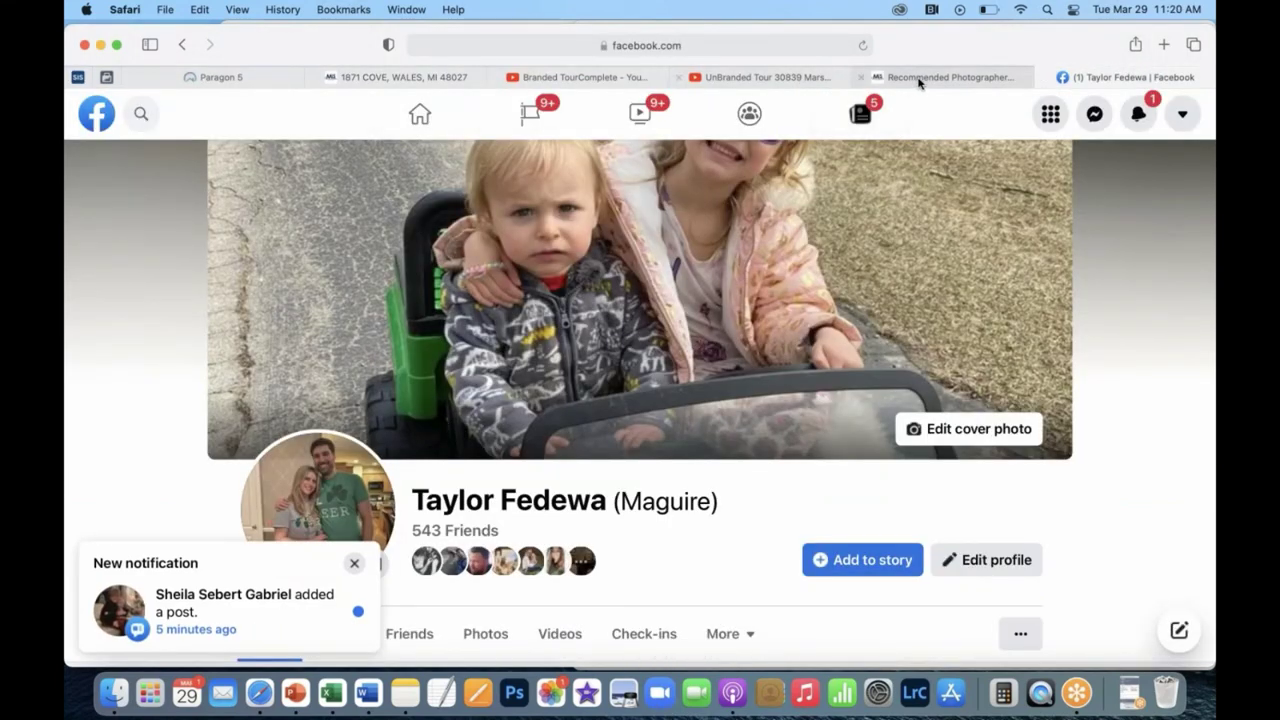
{"action": "left_click", "coordinate": [375, 80]}
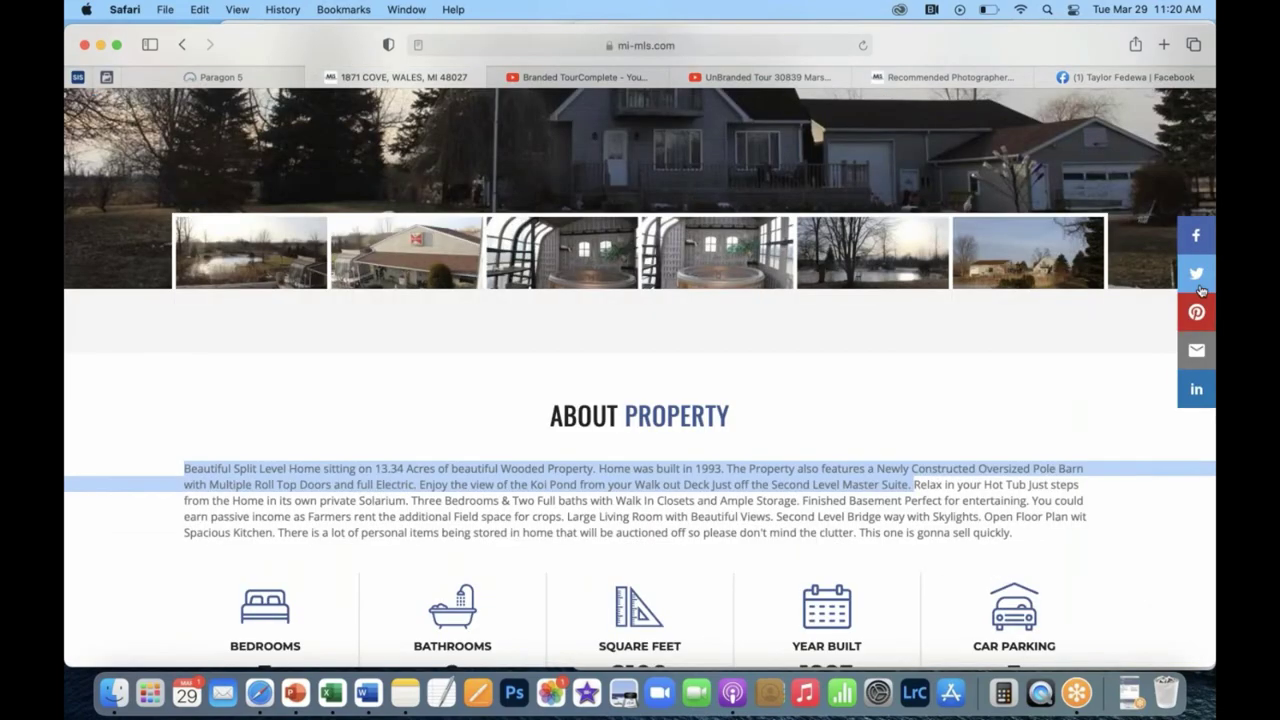
{"action": "left_click", "coordinate": [1198, 233]}
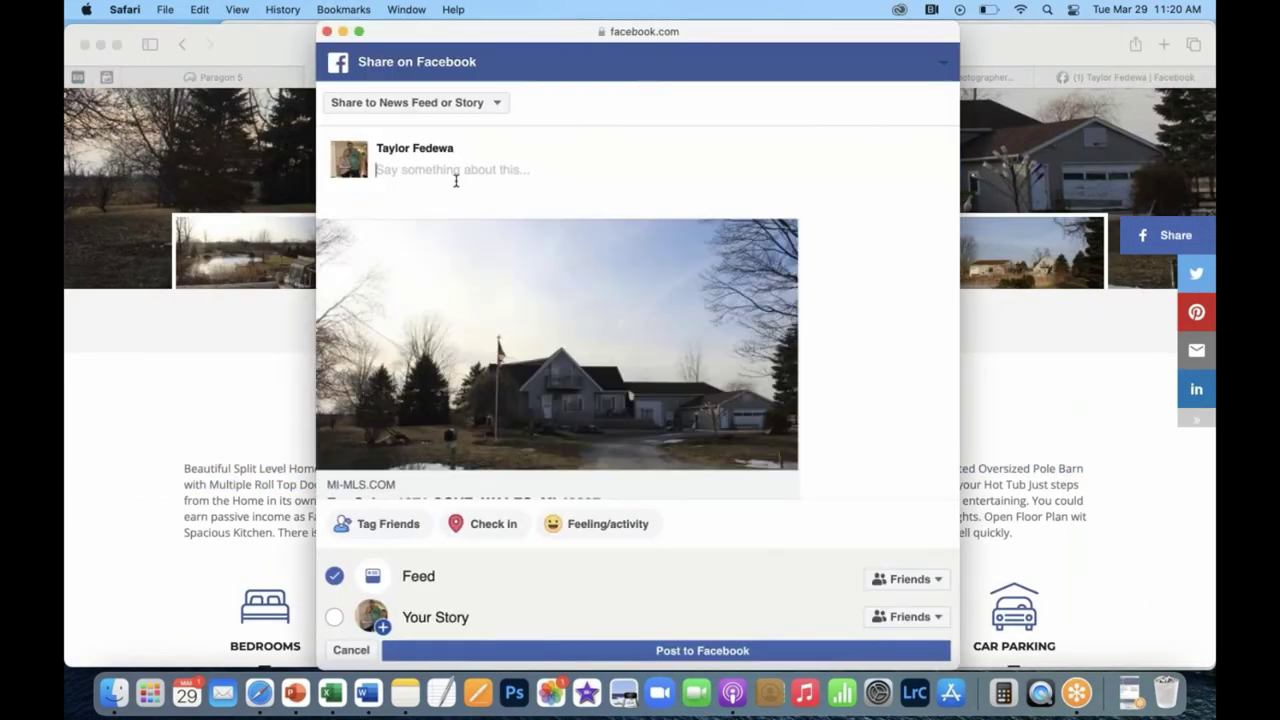
Paste the description and add 'Don't wait, call me or message me anytime' plus a phone number.
{"action": "key", "text": "super+v"}
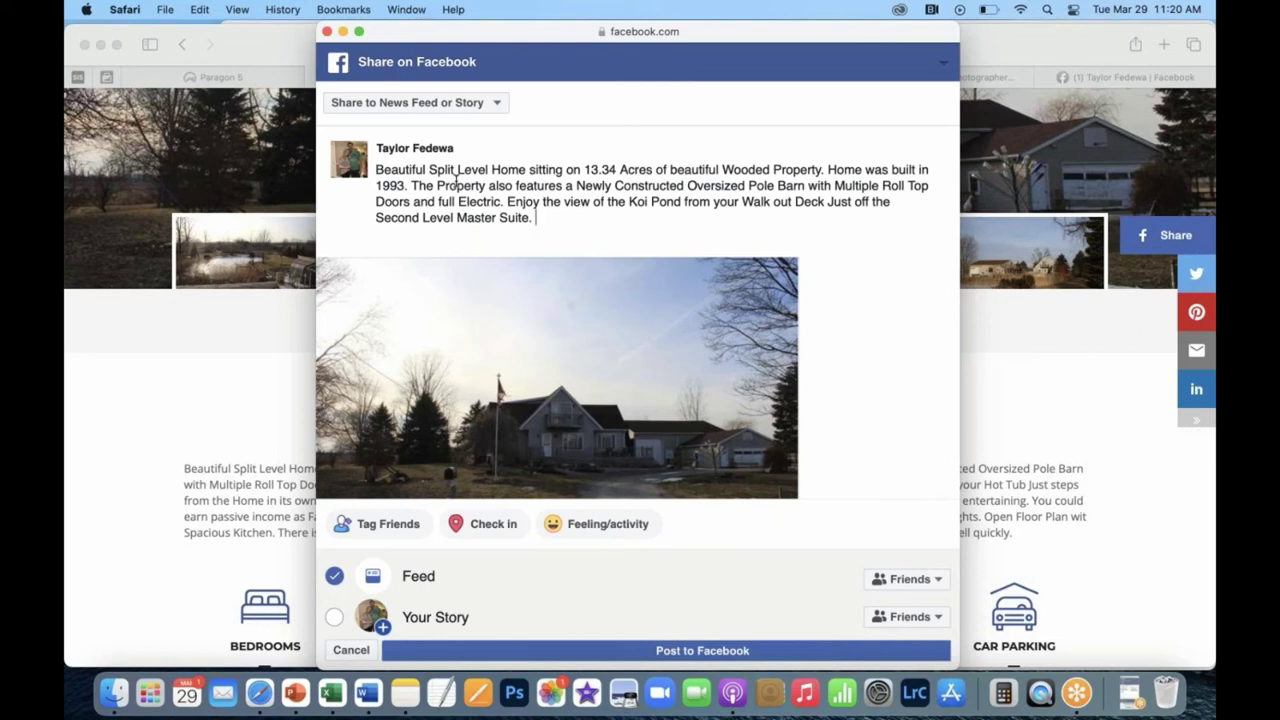
{"action": "type", "text": "Don"}
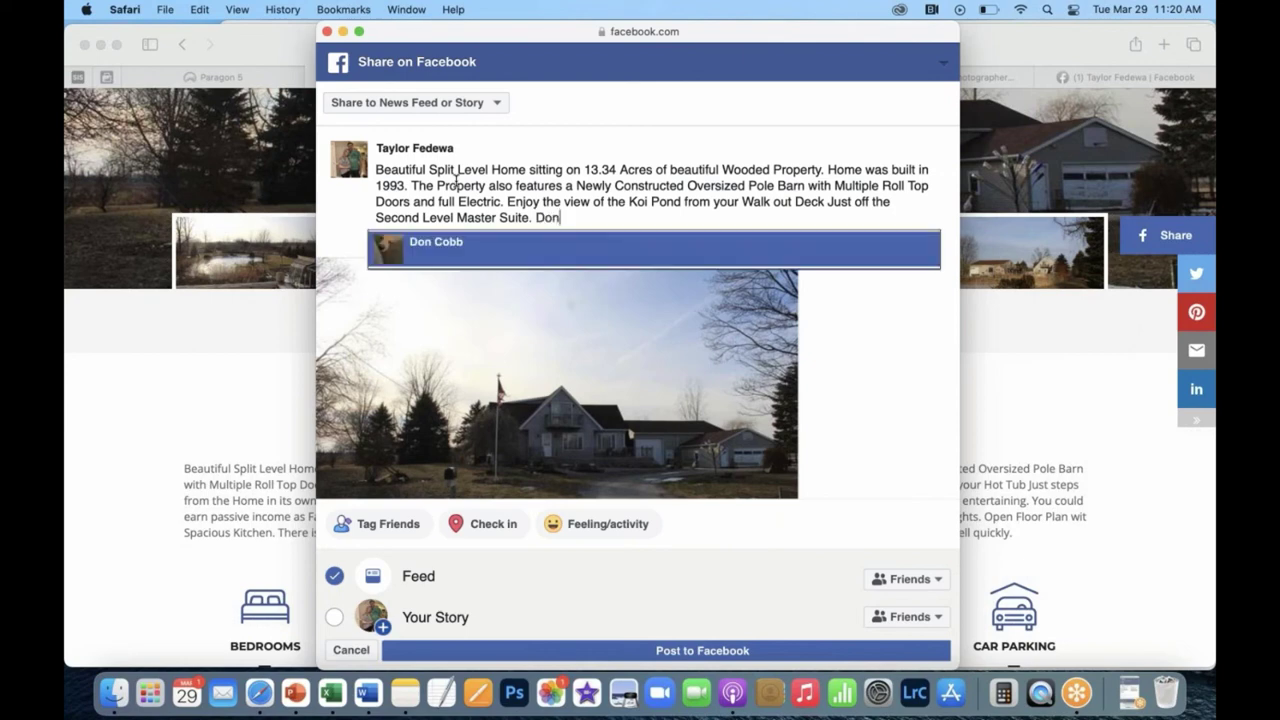
{"action": "type", "text": "'t wait, call"}
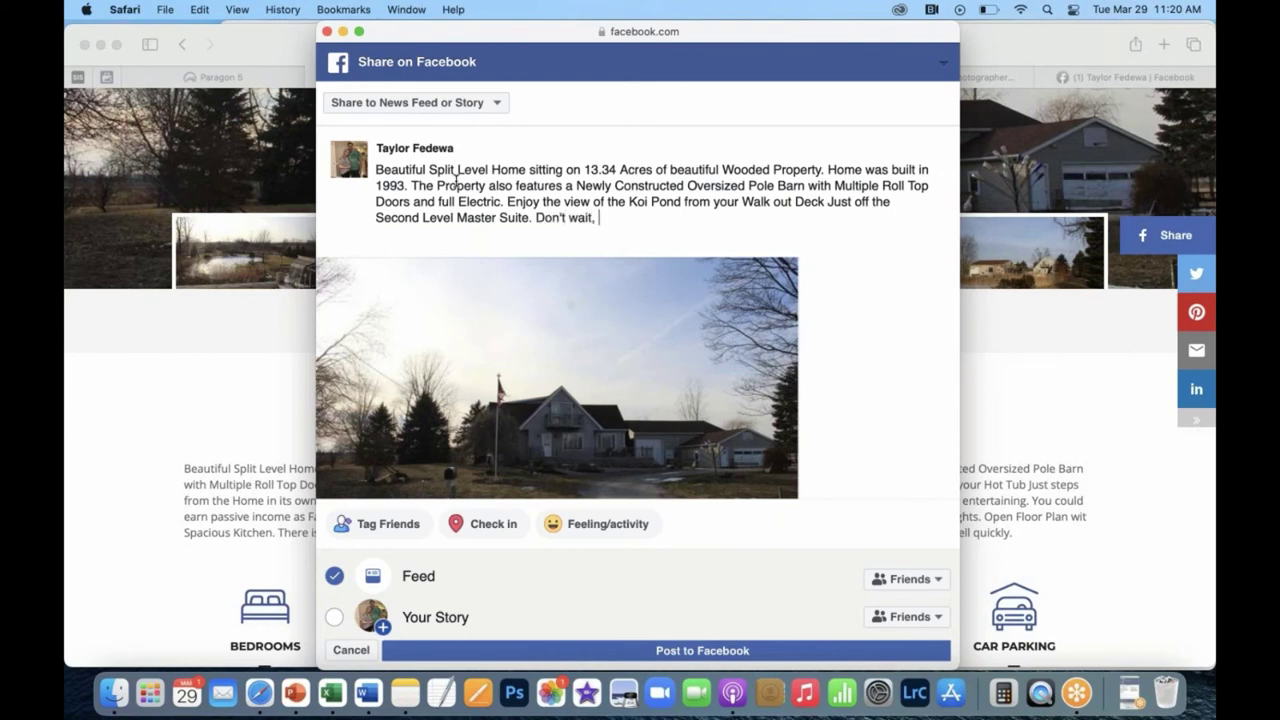
{"action": "type", "text": "me or message me "}
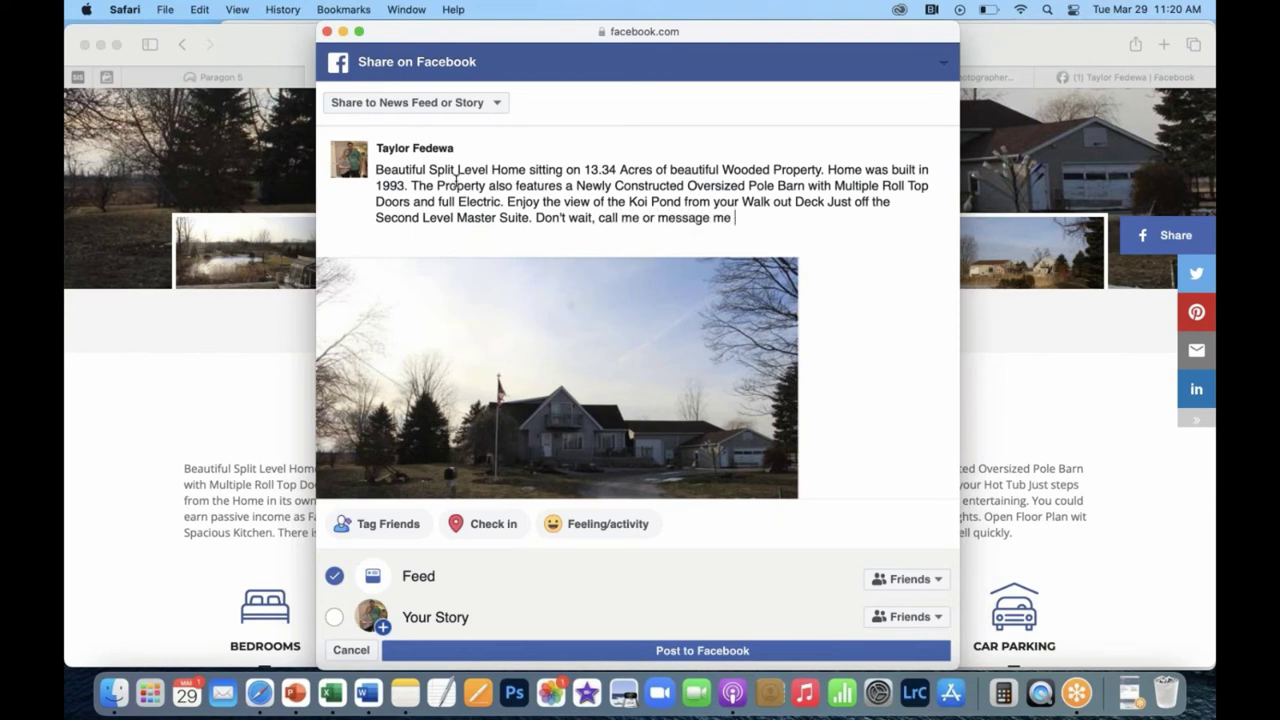
{"action": "type", "text": "anytime. 555-555-5555"}
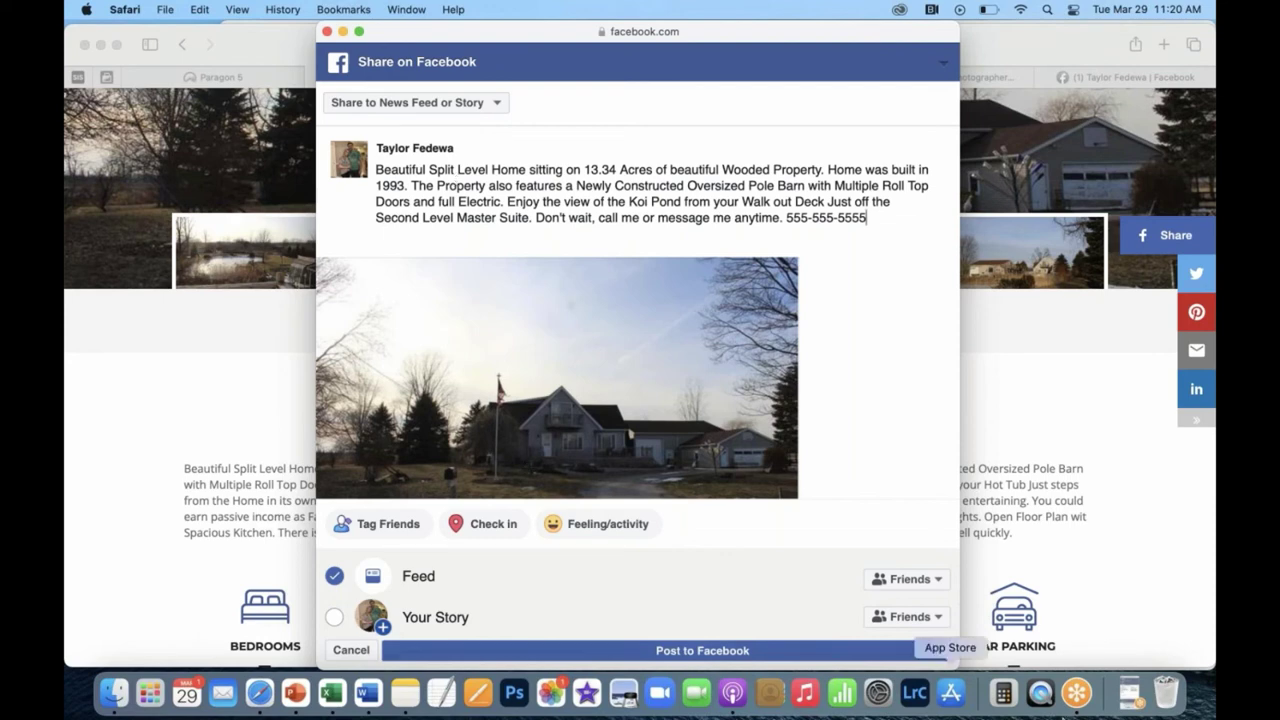
Set the Feed audience to Only me and post the listing to Facebook.
{"action": "left_click", "coordinate": [912, 582]}
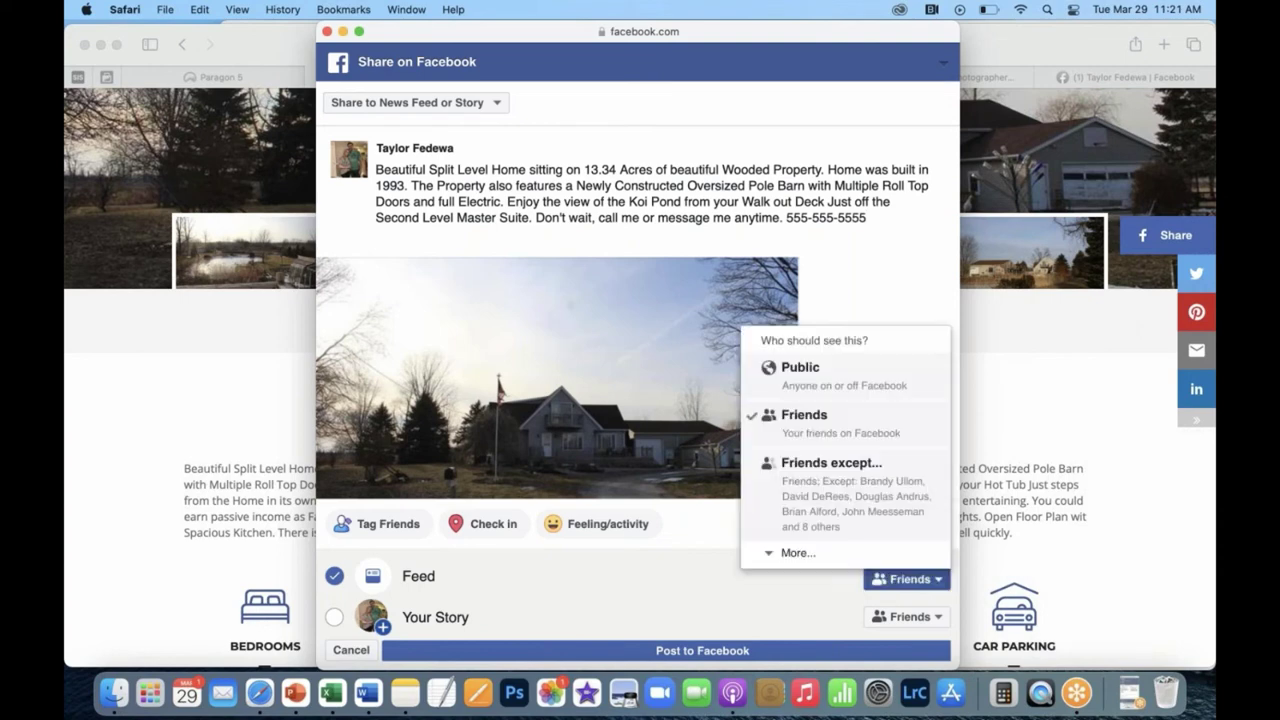
{"action": "left_click", "coordinate": [790, 553]}
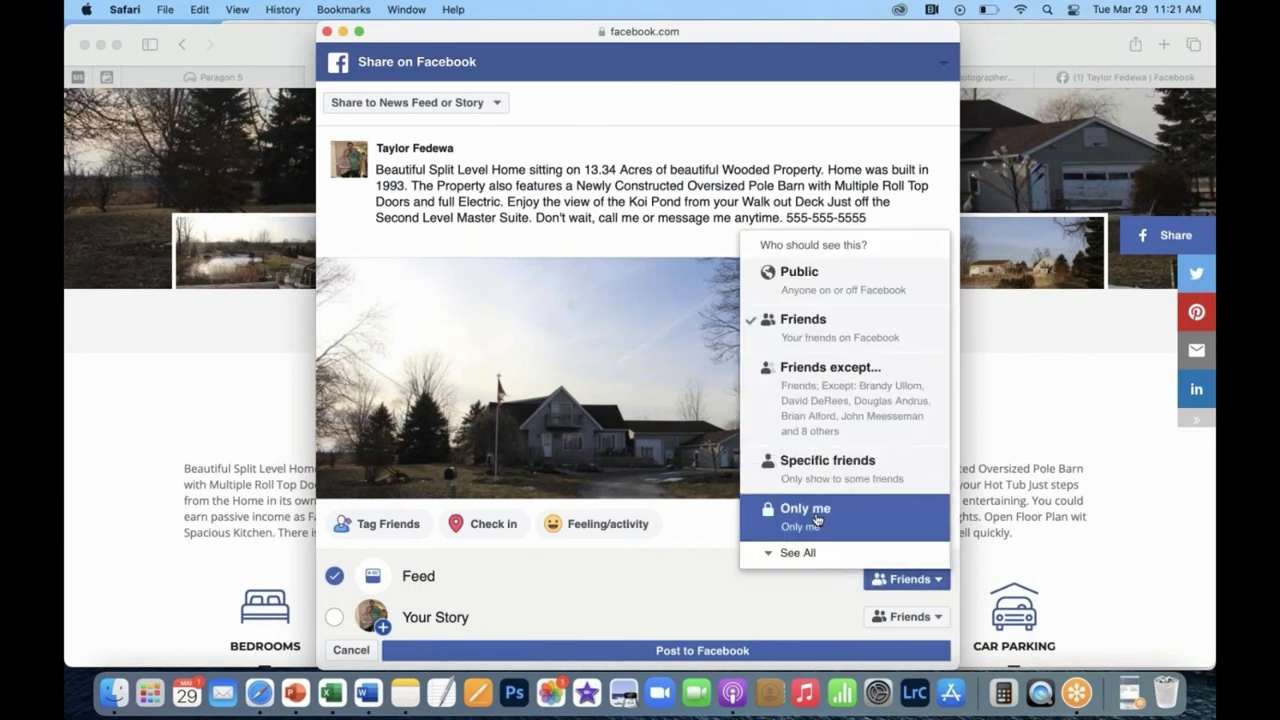
{"action": "left_click", "coordinate": [818, 515]}
{"action": "left_click", "coordinate": [748, 652]}
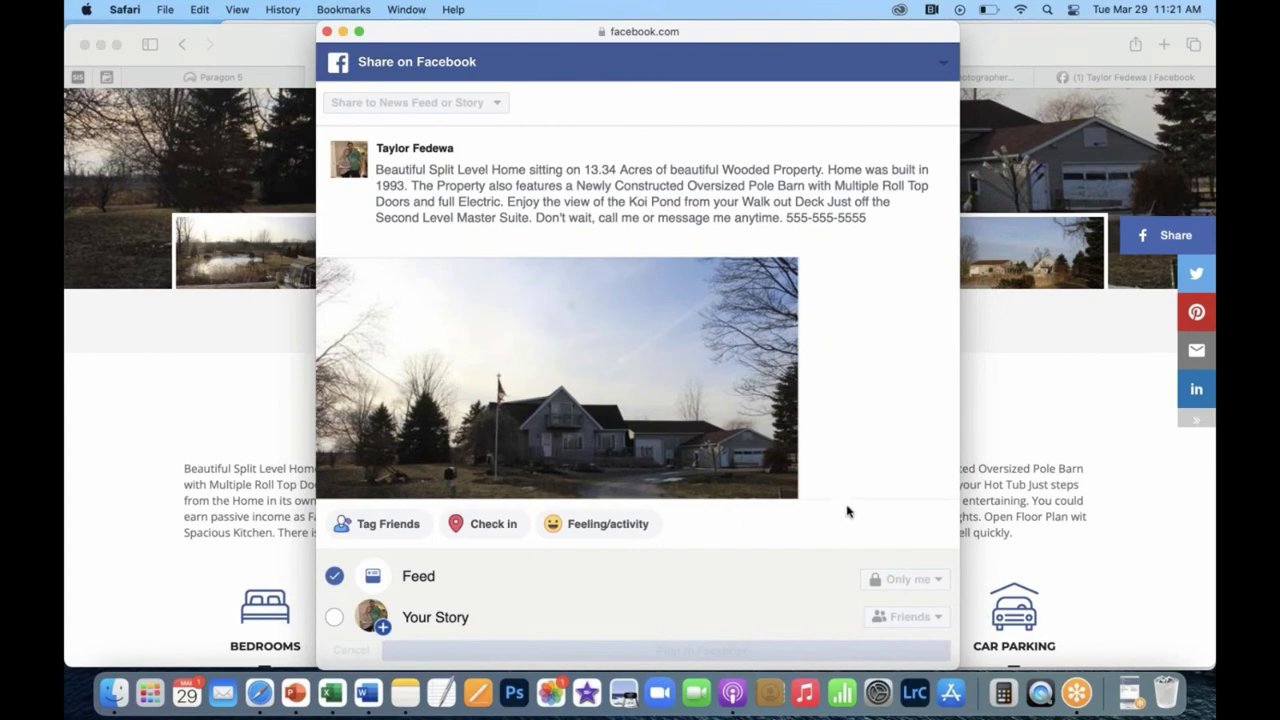
Close the share window and reload the Facebook profile to show the new listing post.
{"action": "key", "text": "super+w"}
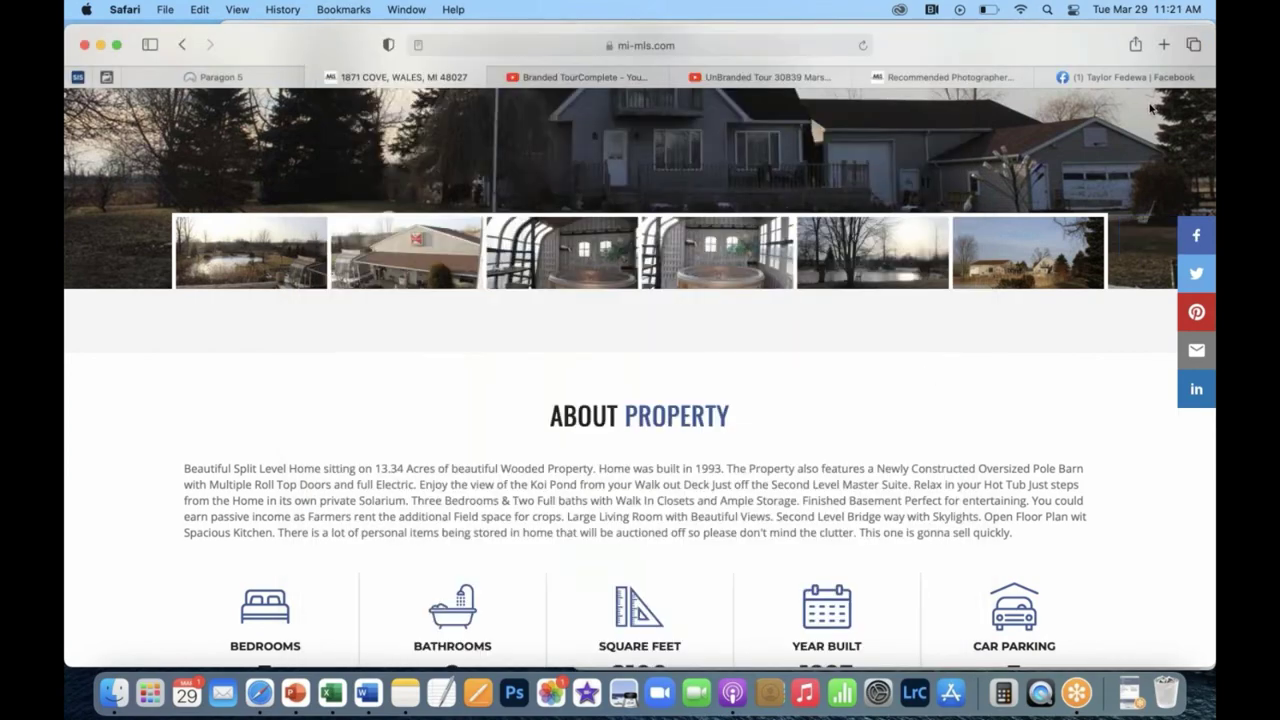
{"action": "left_click", "coordinate": [1124, 78]}
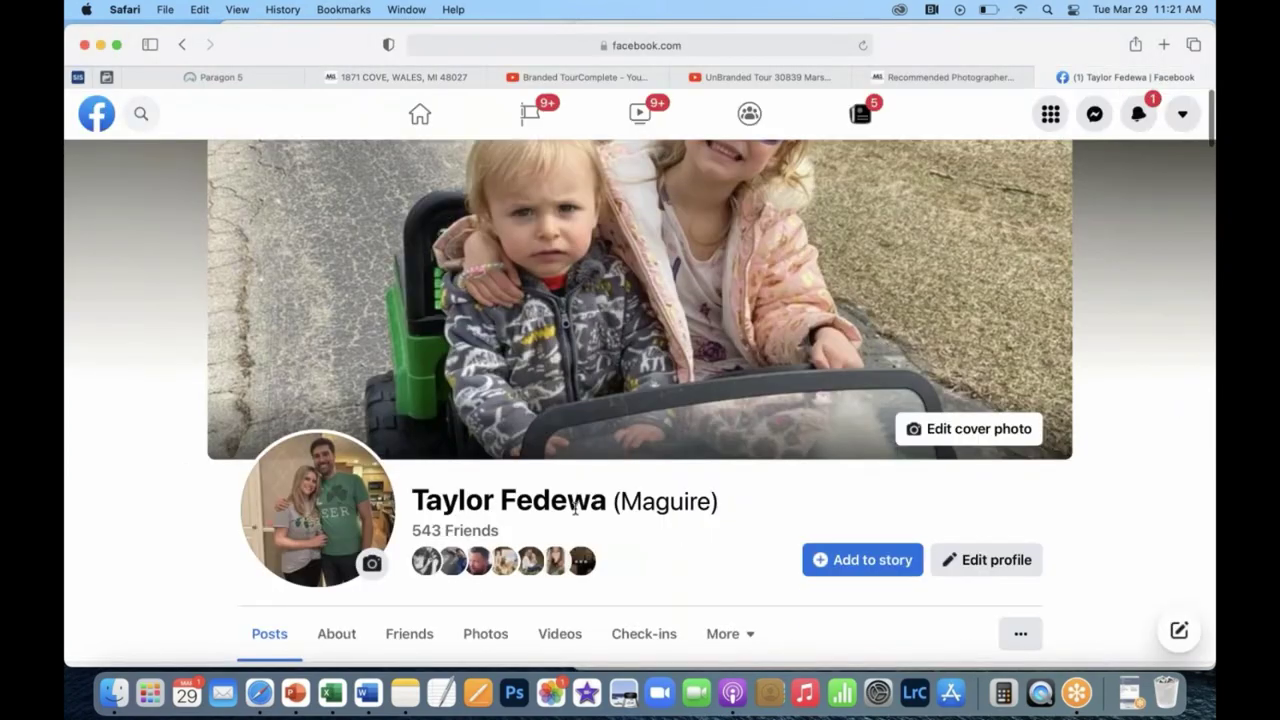
{"action": "scroll", "coordinate": [576, 510], "scroll_direction": "down", "scroll_amount": 5}
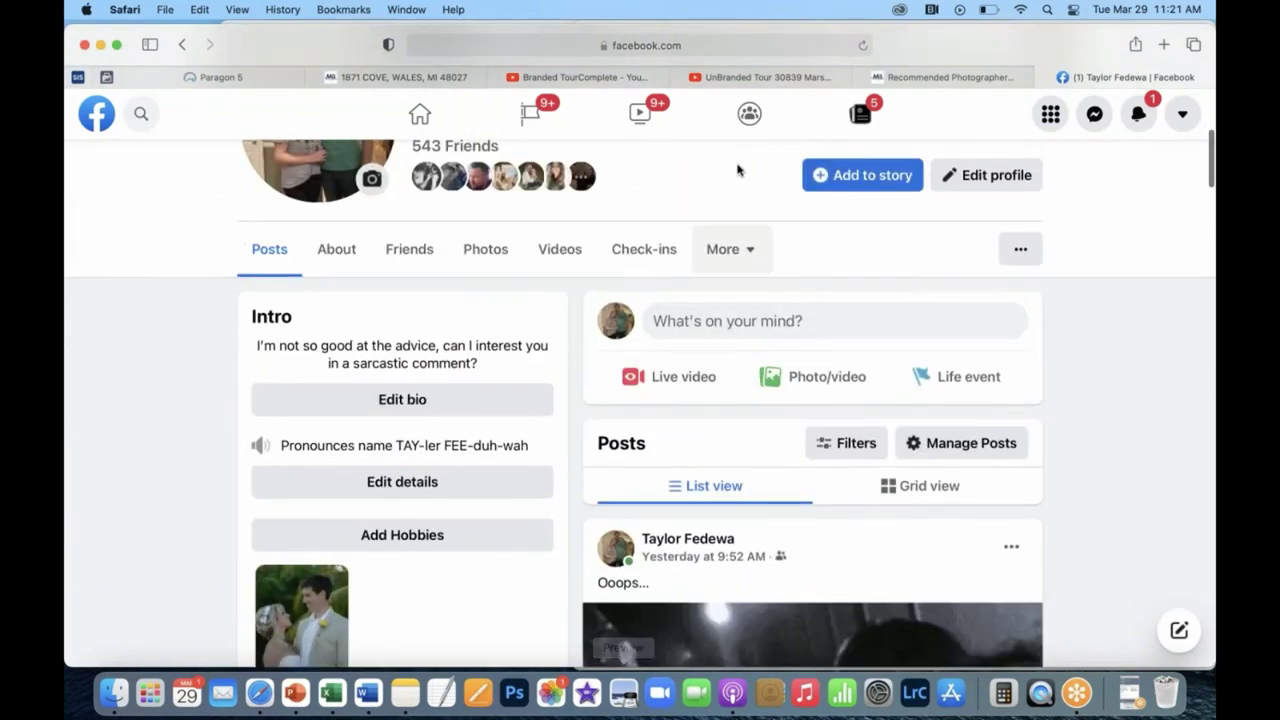
{"action": "left_click", "coordinate": [687, 52]}
{"action": "key", "text": "Return"}
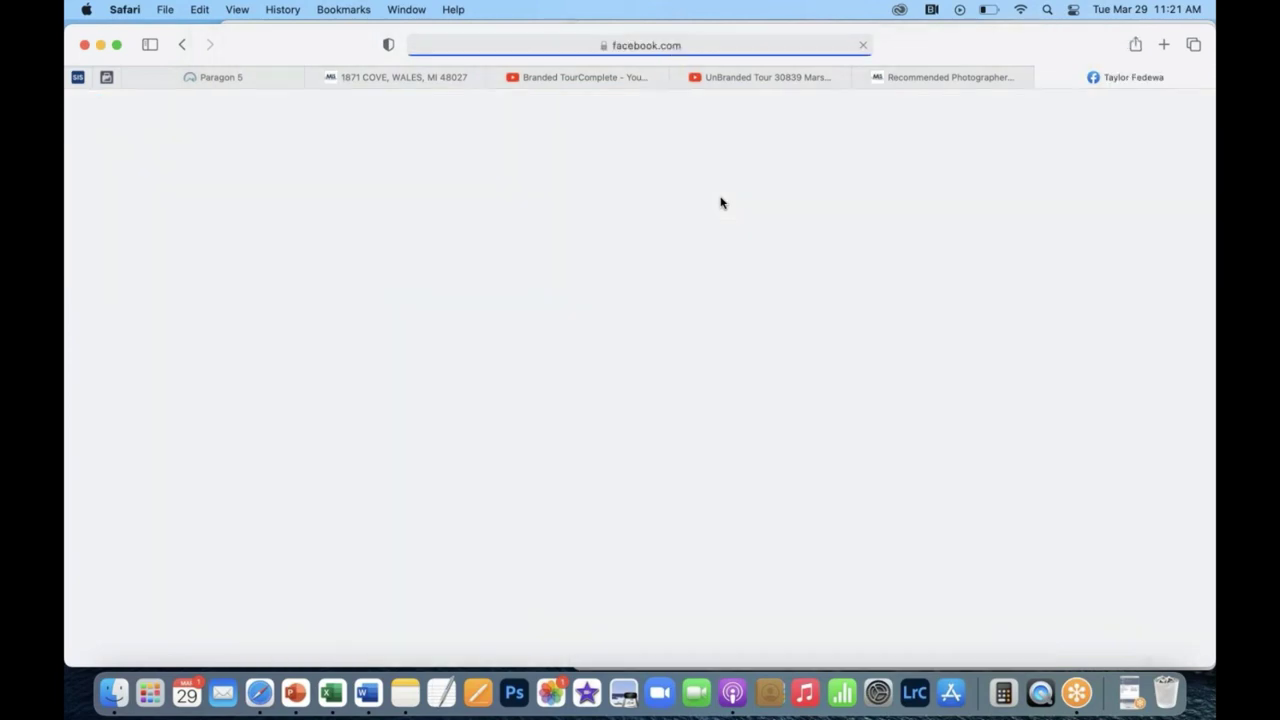
{"action": "scroll", "coordinate": [640, 400], "scroll_direction": "down", "scroll_amount": 5}
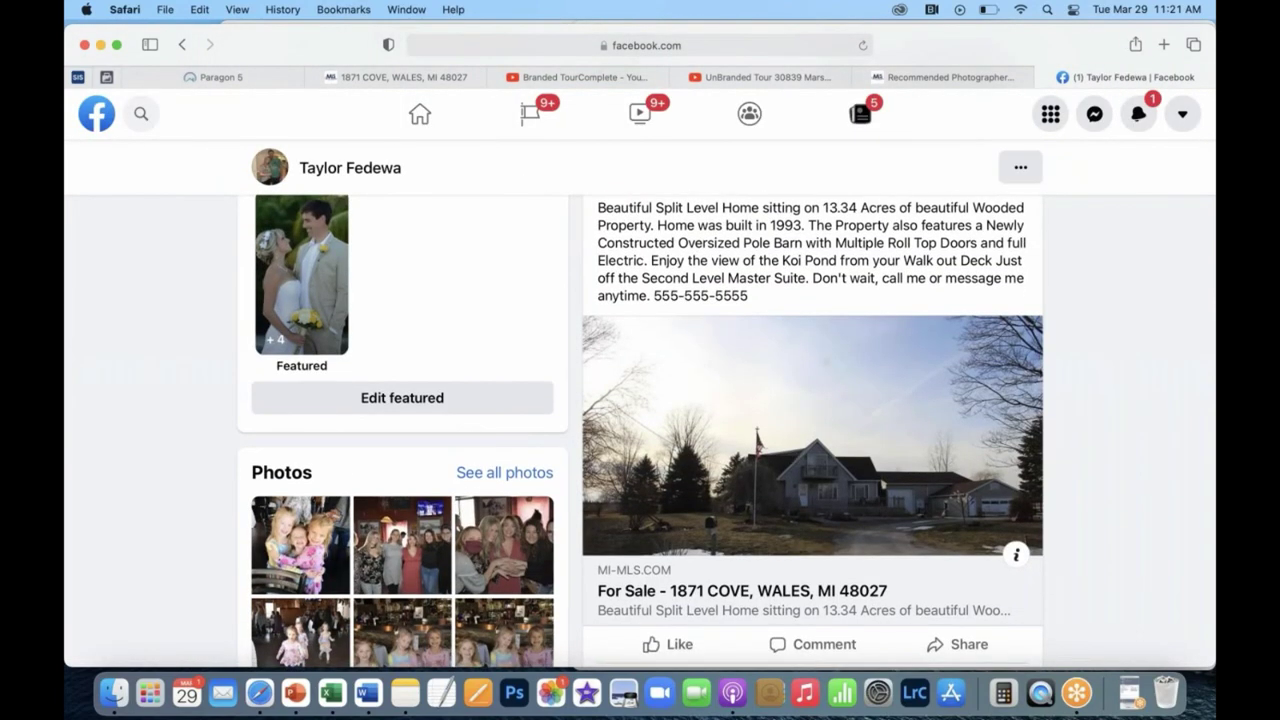
{"action": "scroll", "coordinate": [733, 434], "scroll_direction": "up", "scroll_amount": 1}
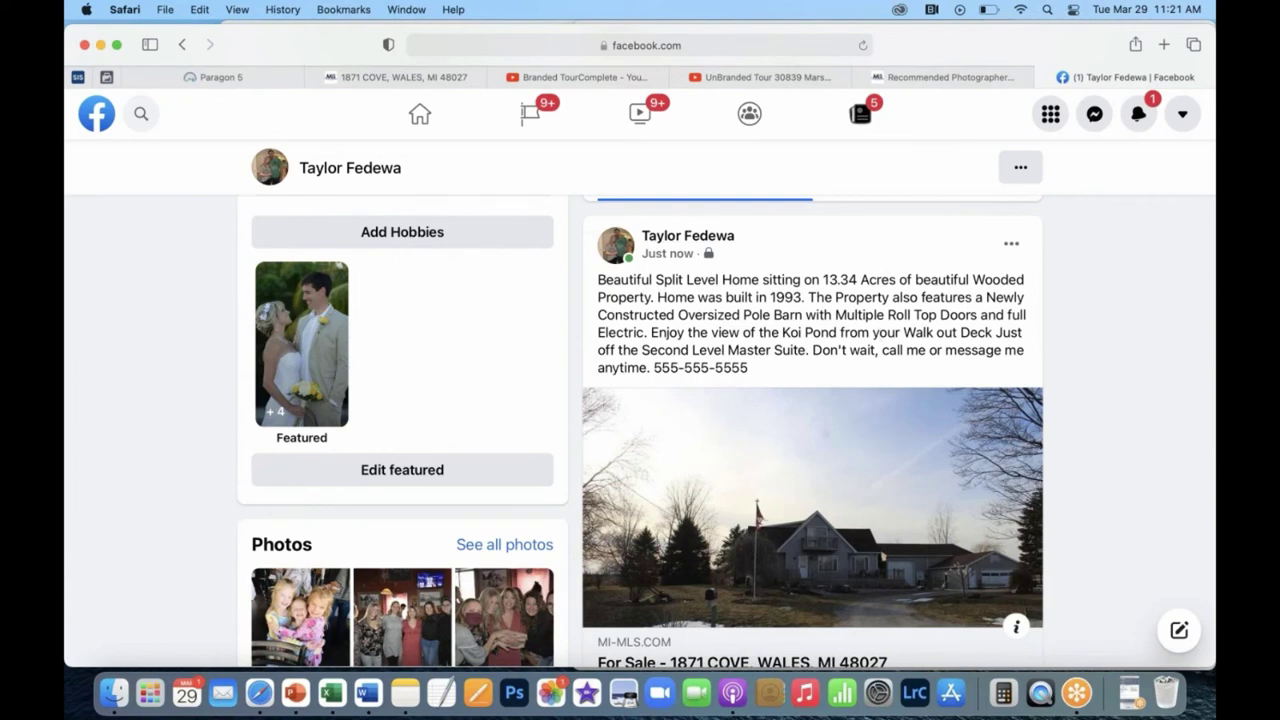
{"action": "scroll", "coordinate": [727, 425], "scroll_direction": "down", "scroll_amount": 1}
{"action": "scroll", "coordinate": [766, 611], "scroll_direction": "up", "scroll_amount": 1}
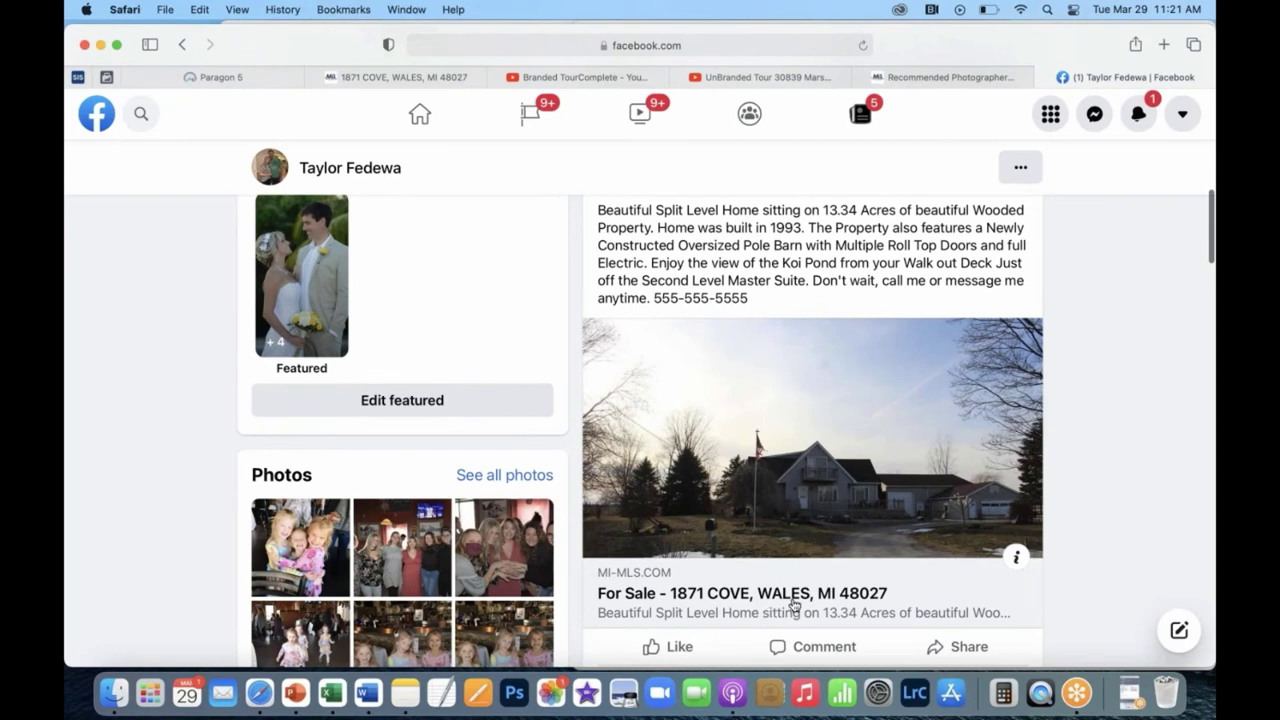
{"action": "left_click", "coordinate": [793, 604]}
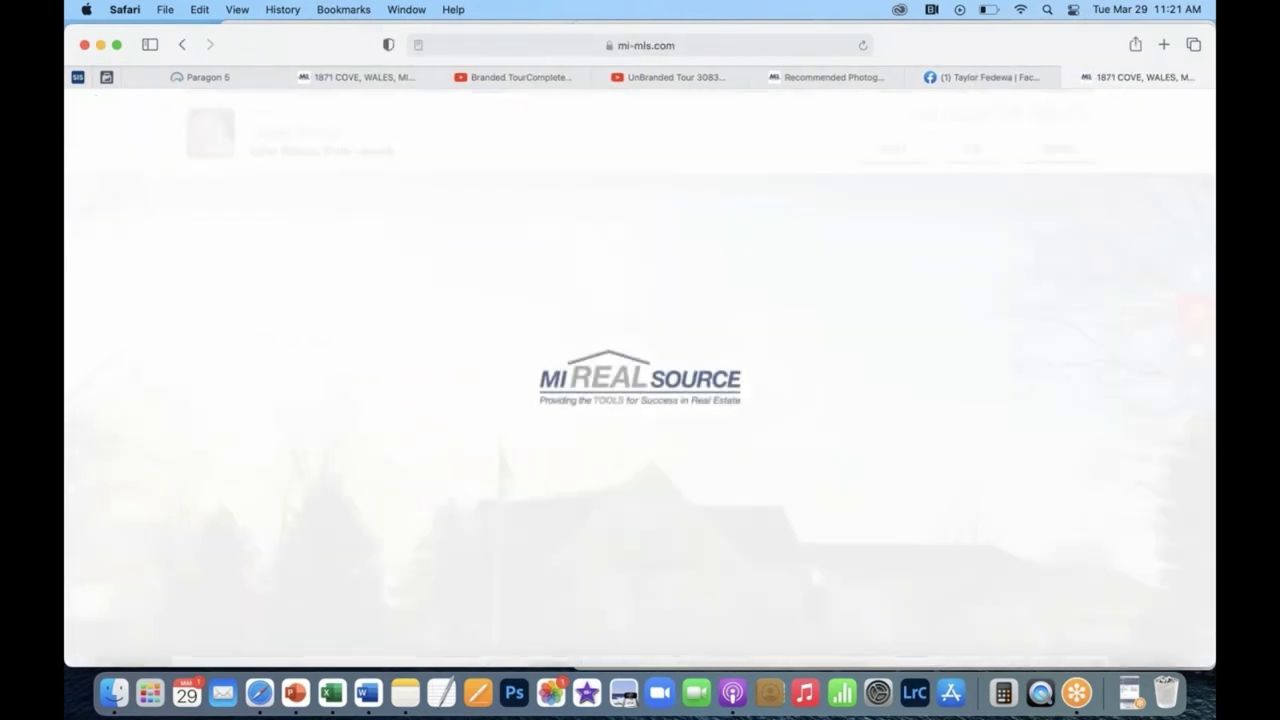
{"action": "scroll", "coordinate": [640, 380], "scroll_direction": "down", "scroll_amount": 2}
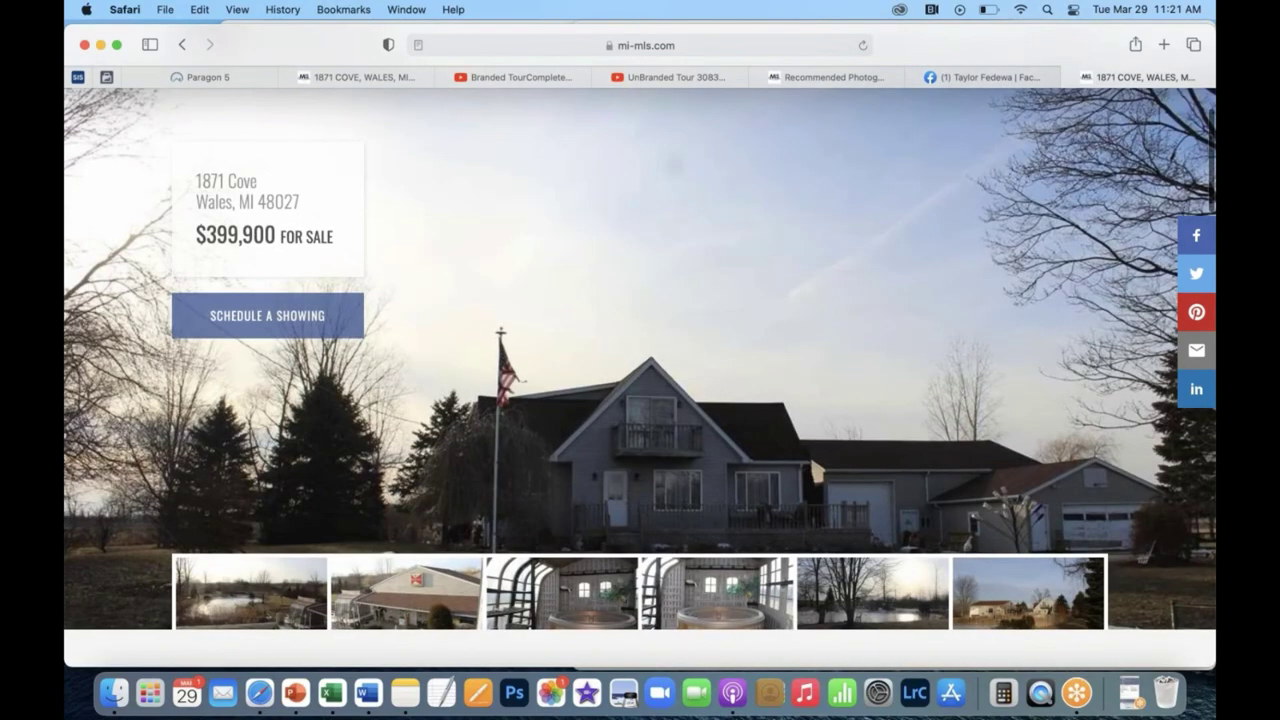
{"action": "left_click", "coordinate": [1071, 77]}
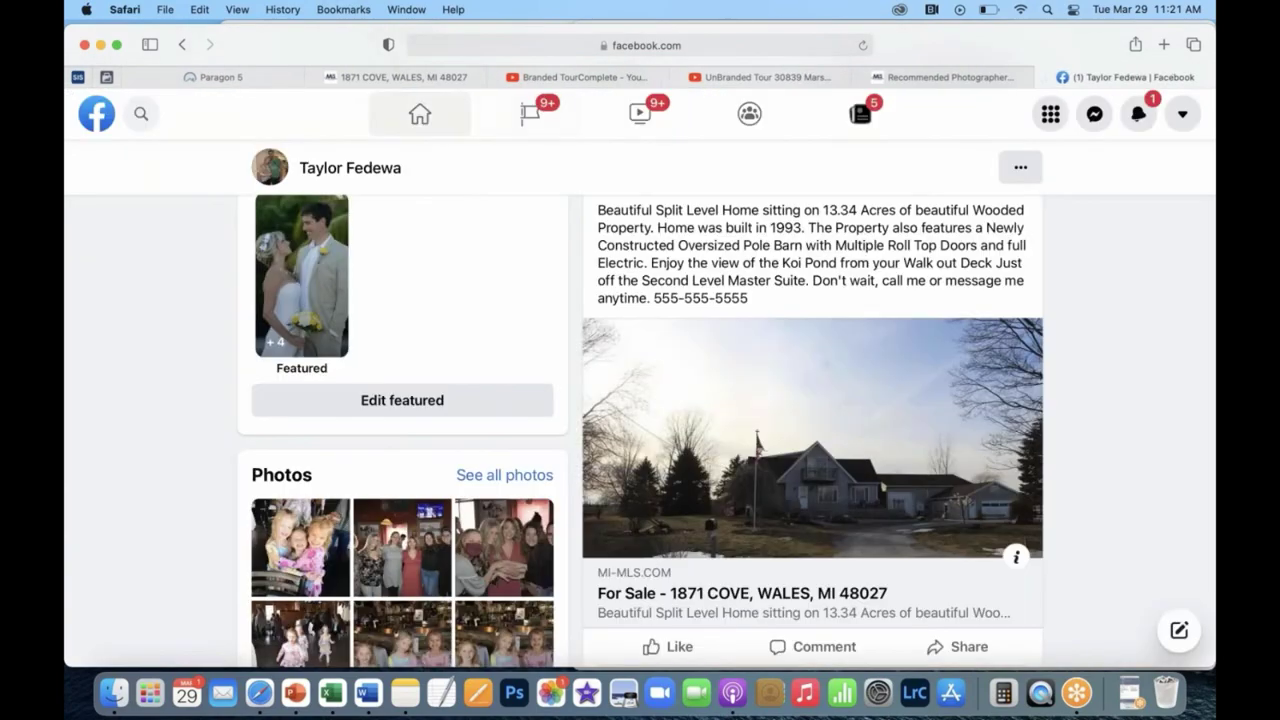
{"action": "left_click", "coordinate": [318, 78]}
{"action": "left_click", "coordinate": [236, 81]}
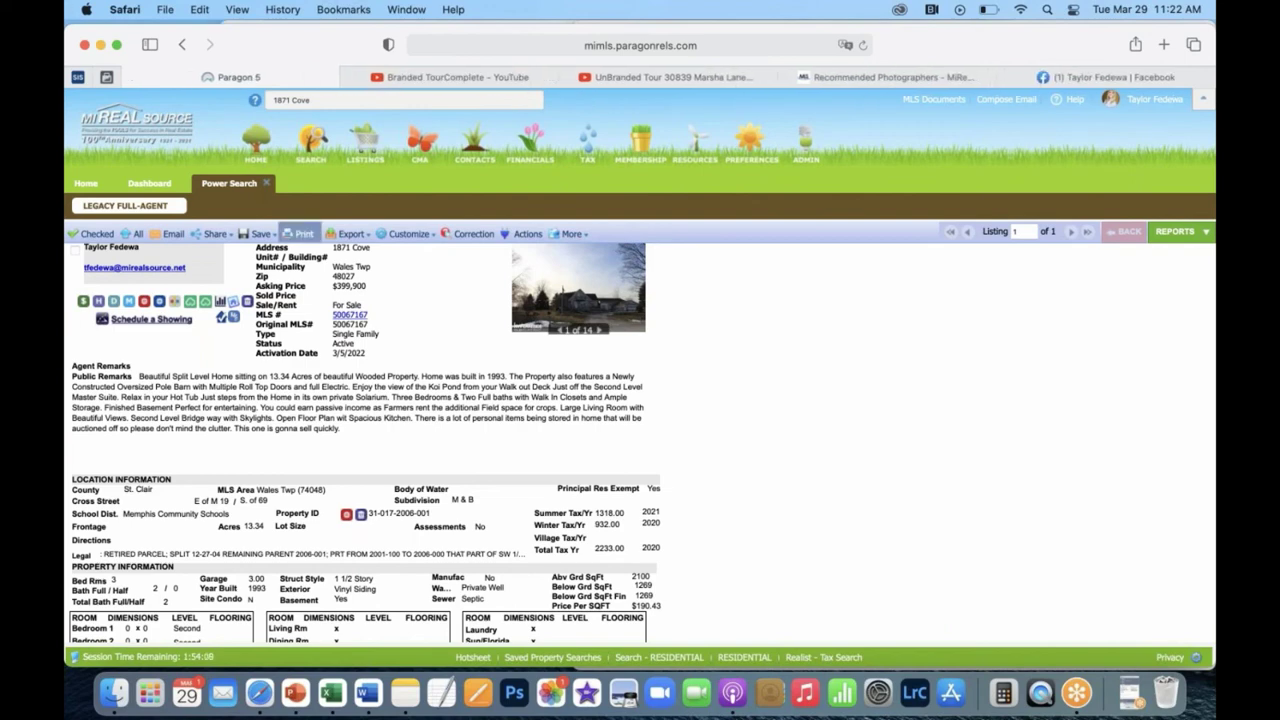
{"action": "left_click", "coordinate": [232, 306]}
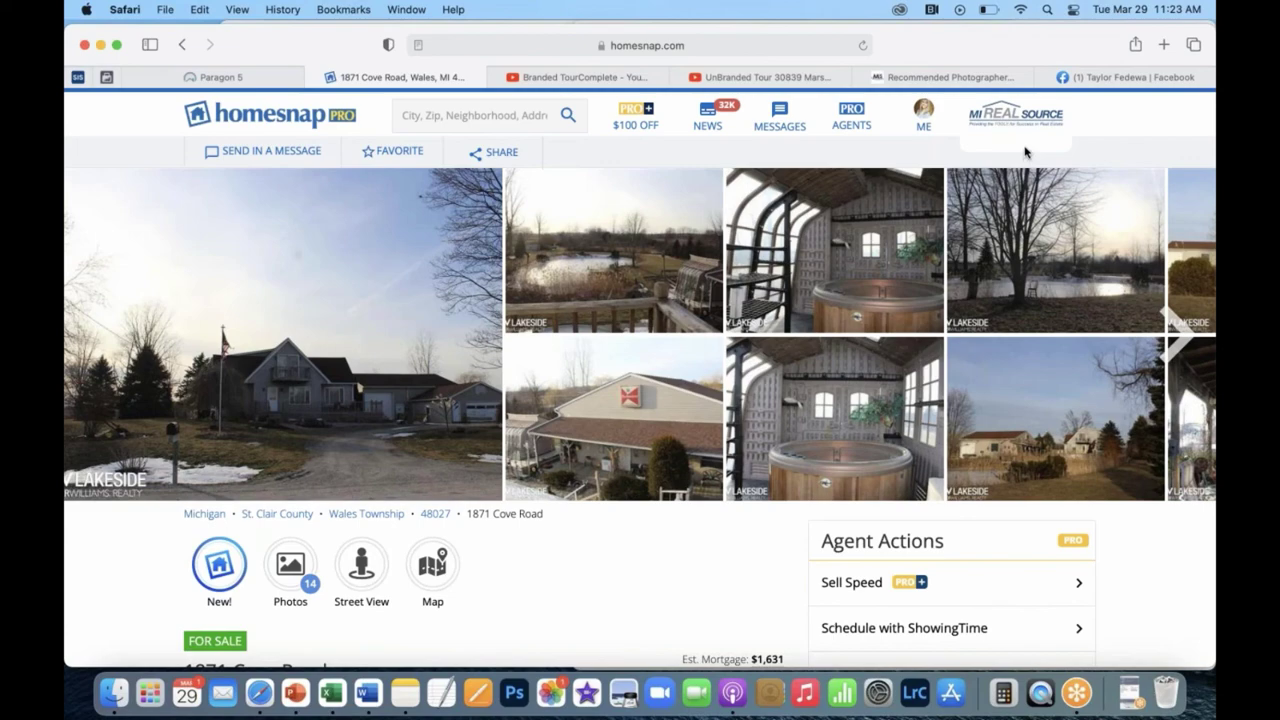
{"action": "scroll", "coordinate": [1025, 153], "scroll_direction": "down", "scroll_amount": 5}
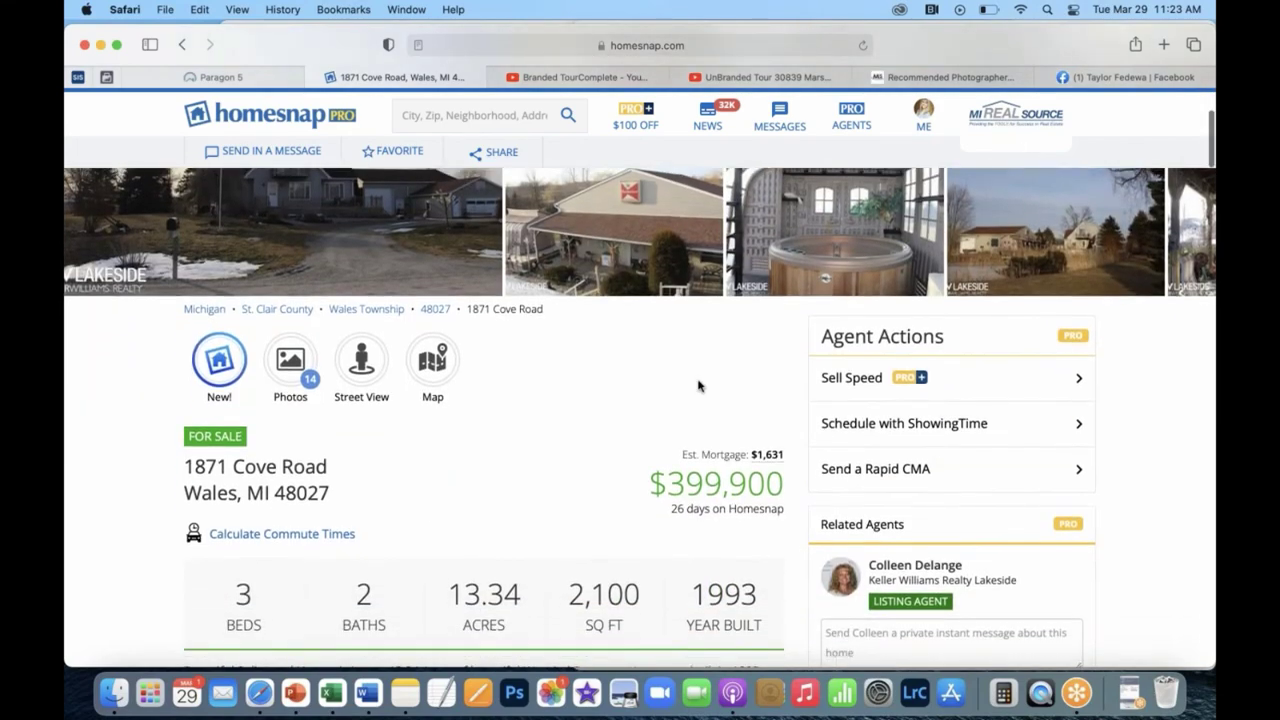
{"action": "scroll", "coordinate": [698, 385], "scroll_direction": "down", "scroll_amount": 9}
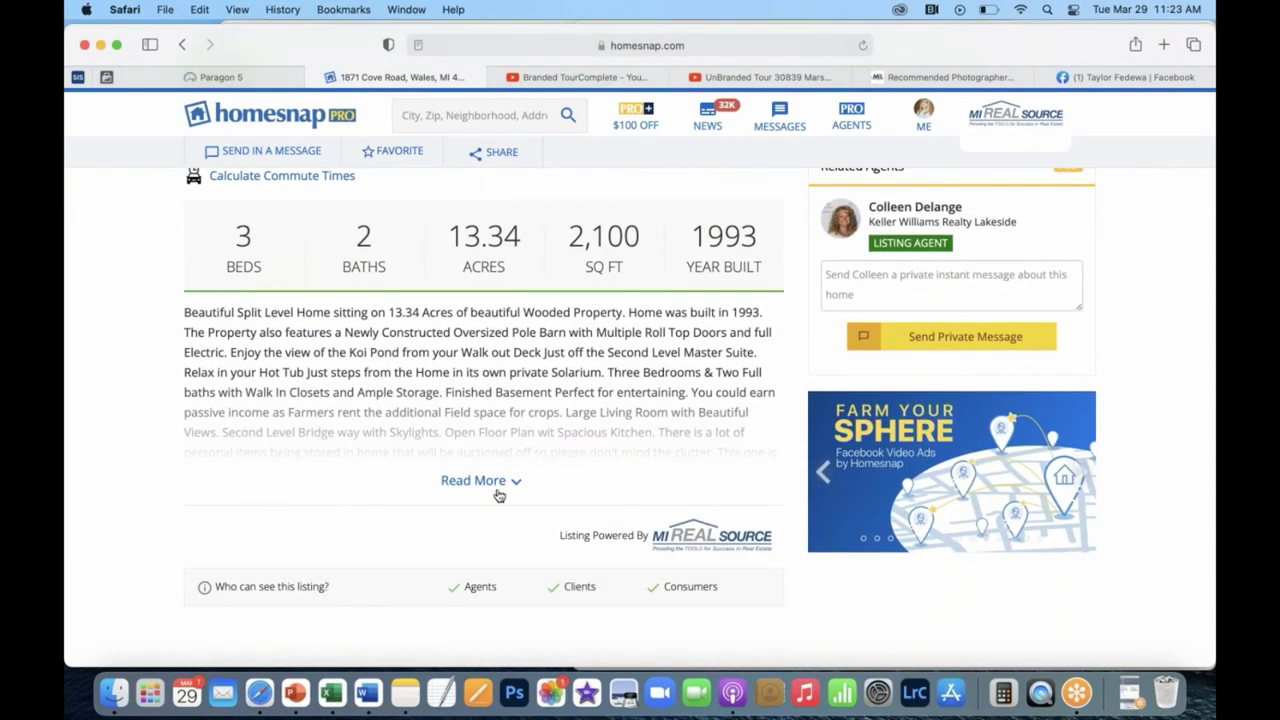
{"action": "scroll", "coordinate": [571, 434], "scroll_direction": "up", "scroll_amount": 10}
{"action": "scroll", "coordinate": [571, 434], "scroll_direction": "up", "scroll_amount": 3}
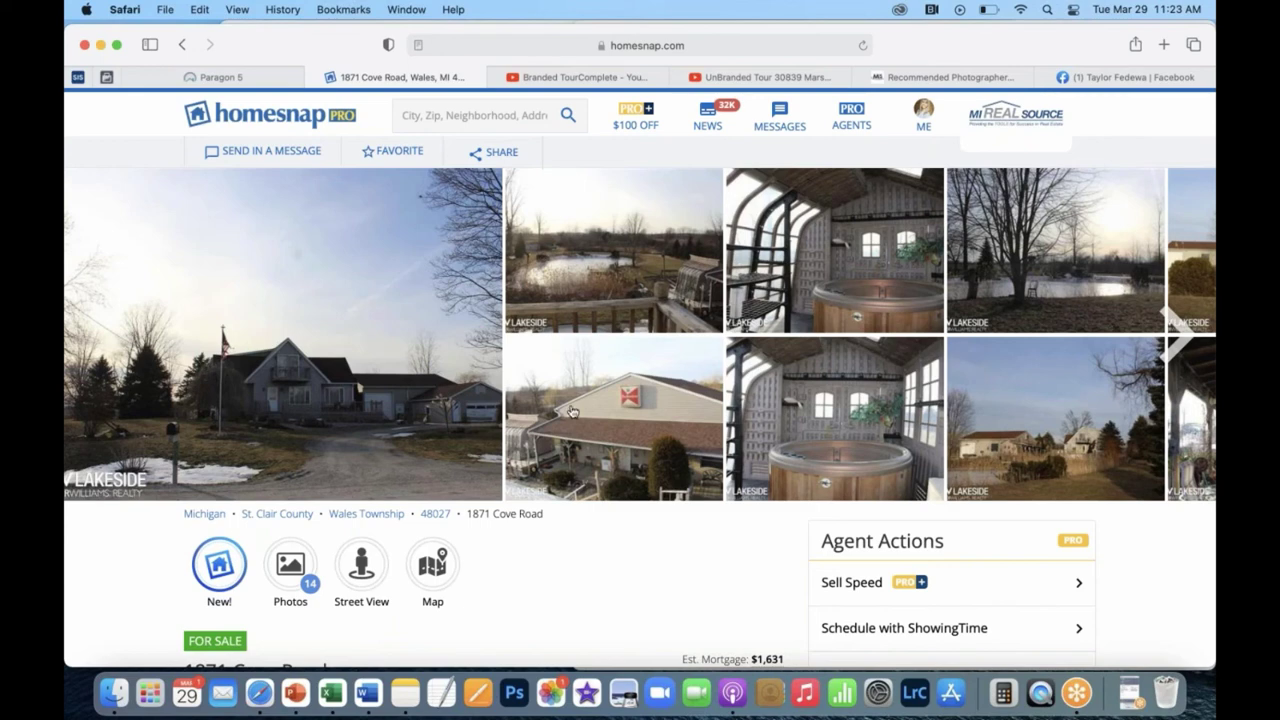
{"action": "scroll", "coordinate": [570, 410], "scroll_direction": "down", "scroll_amount": 5}
{"action": "scroll", "coordinate": [572, 411], "scroll_direction": "up", "scroll_amount": 5}
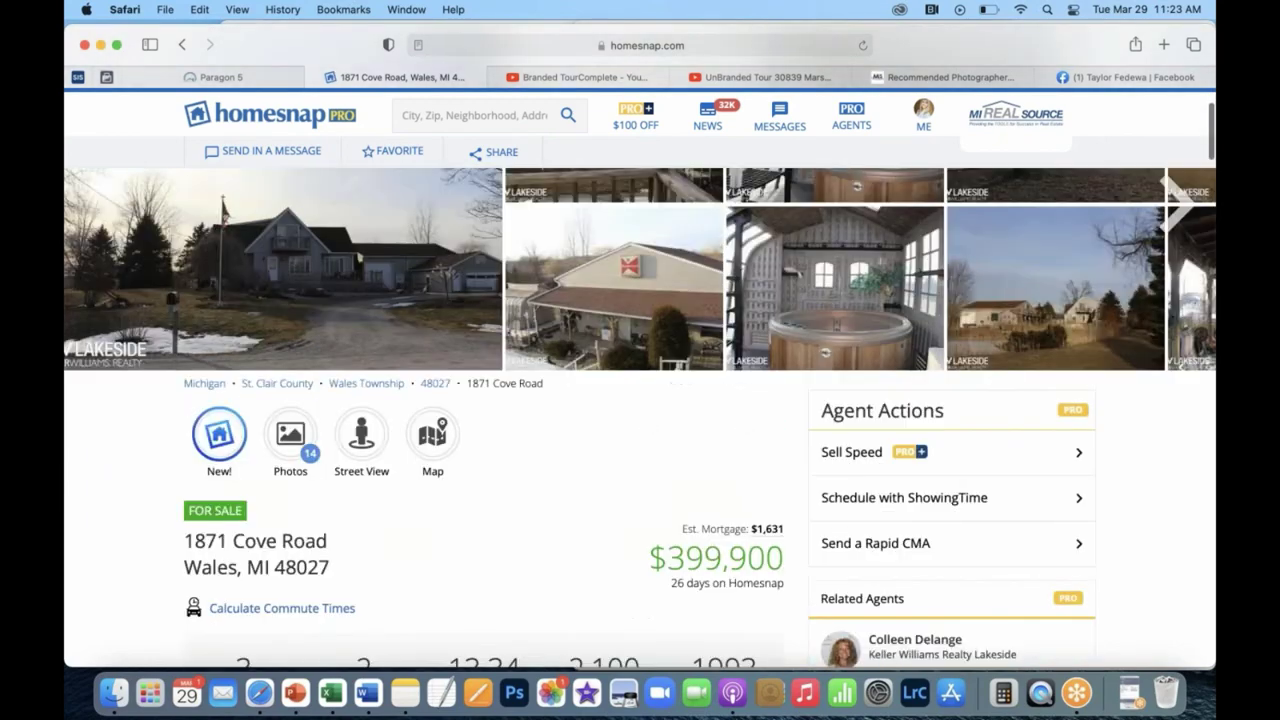
{"action": "left_click", "coordinate": [504, 170]}
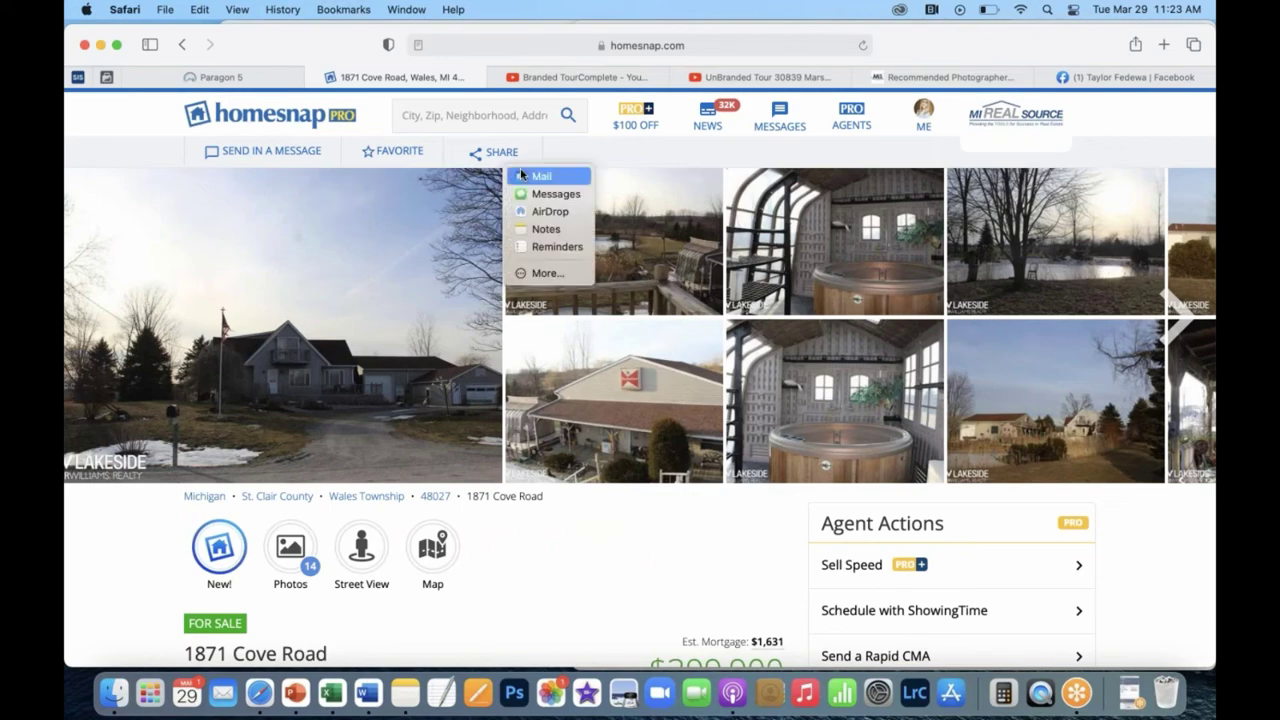
{"action": "left_click", "coordinate": [465, 152]}
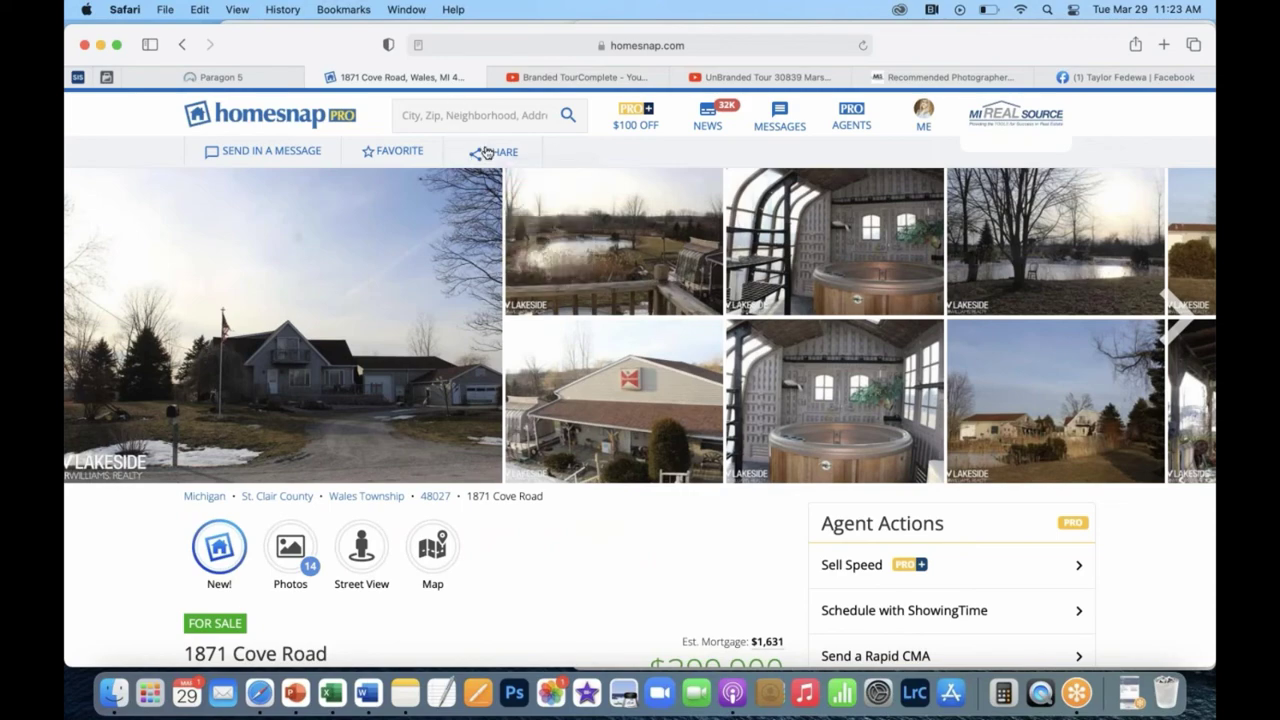
{"action": "left_click", "coordinate": [671, 45]}
{"action": "key", "text": "super+c"}
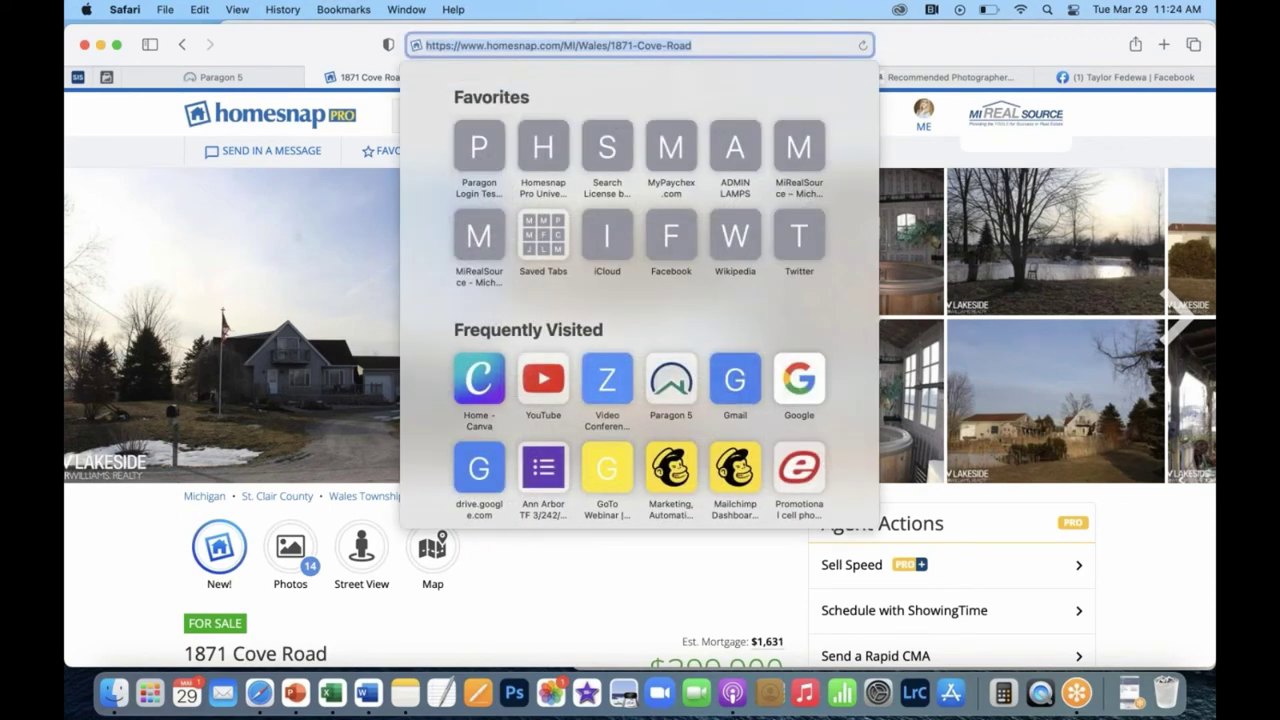
Start a Facebook post with the pasted Homesnap link, deleting the URL text but keeping the preview.
{"action": "left_click", "coordinate": [1122, 80]}
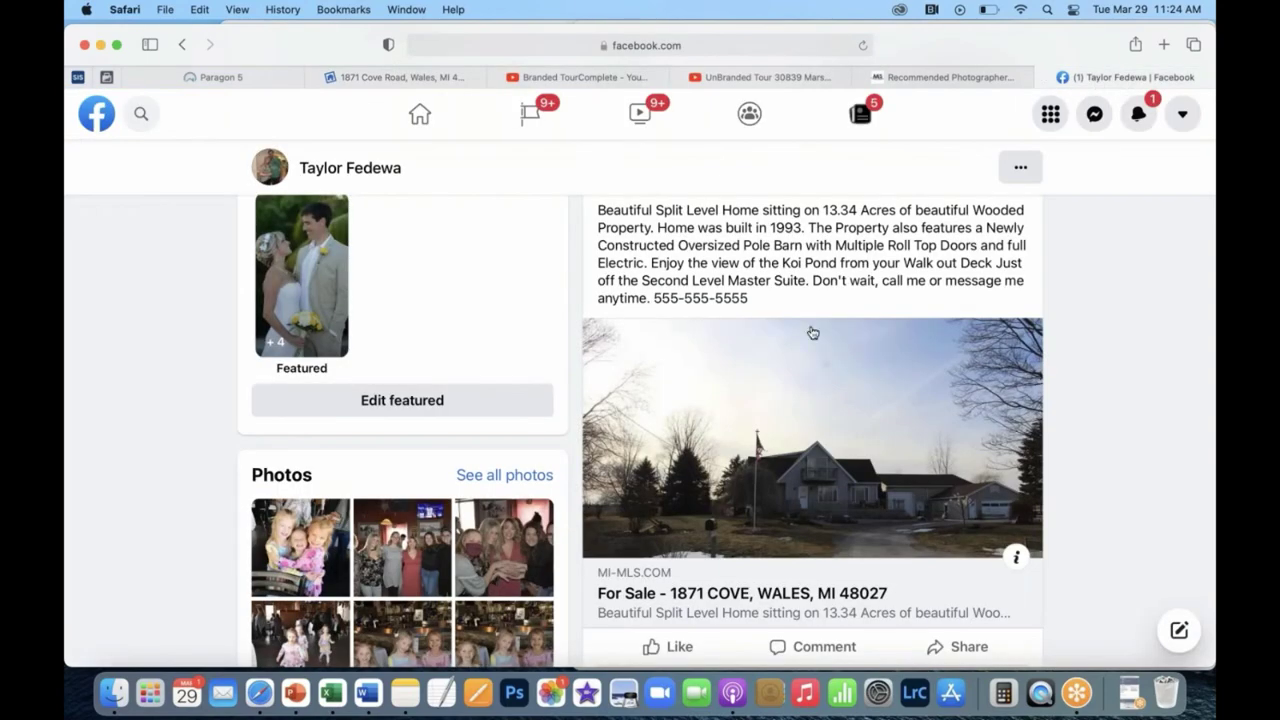
{"action": "scroll", "coordinate": [813, 333], "scroll_direction": "up", "scroll_amount": 15}
{"action": "scroll", "coordinate": [763, 494], "scroll_direction": "down", "scroll_amount": 2}
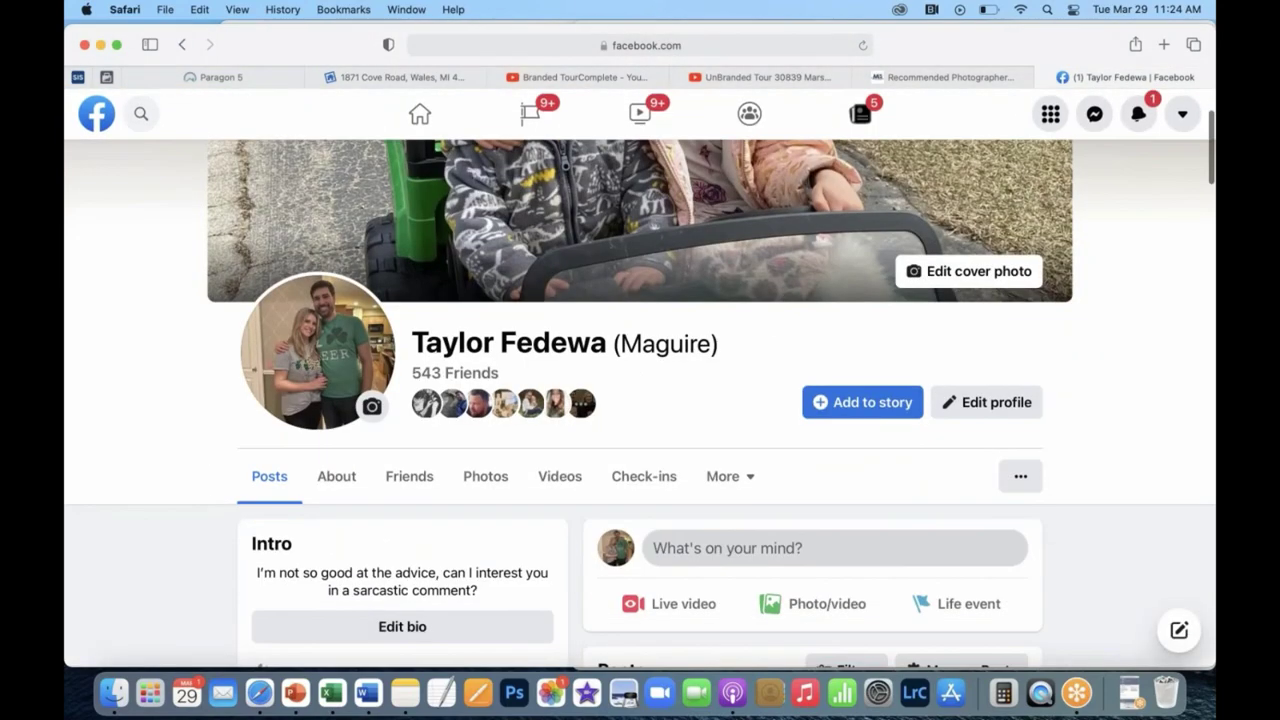
{"action": "left_click", "coordinate": [760, 547]}
{"action": "key", "text": "super+v"}
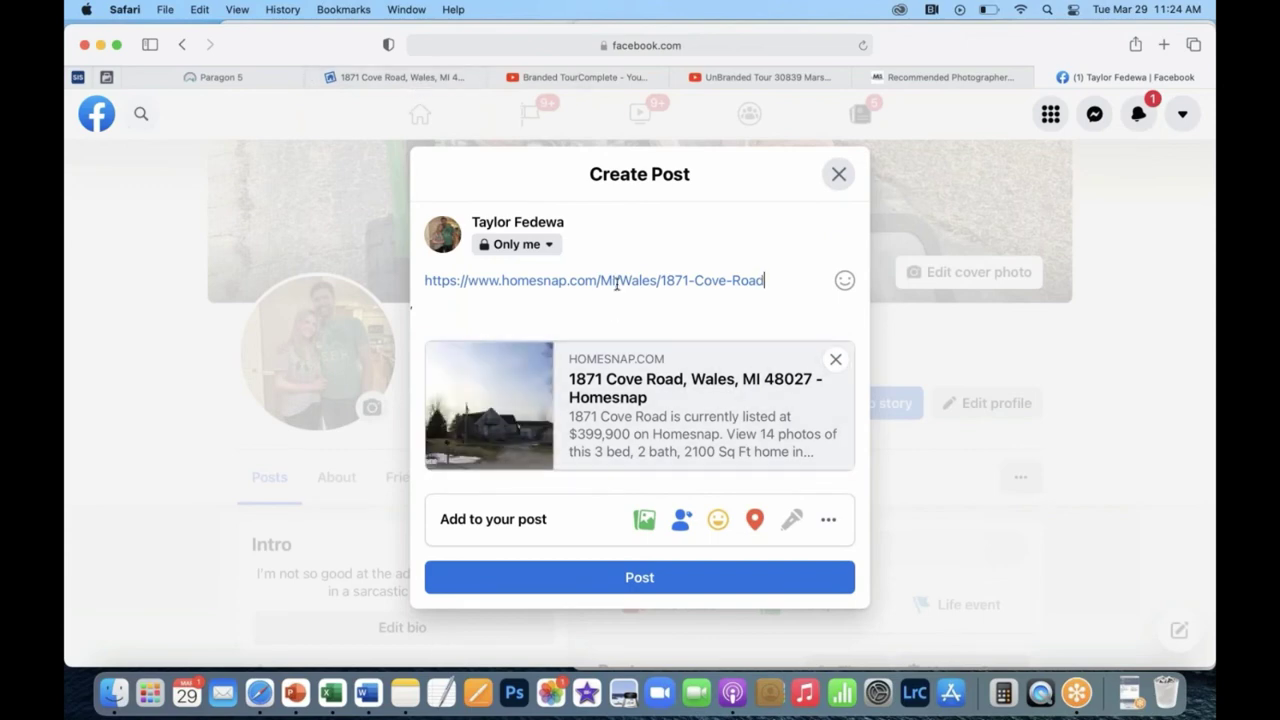
{"action": "left_click_drag", "start_coordinate": [779, 282], "coordinate": [401, 244]}
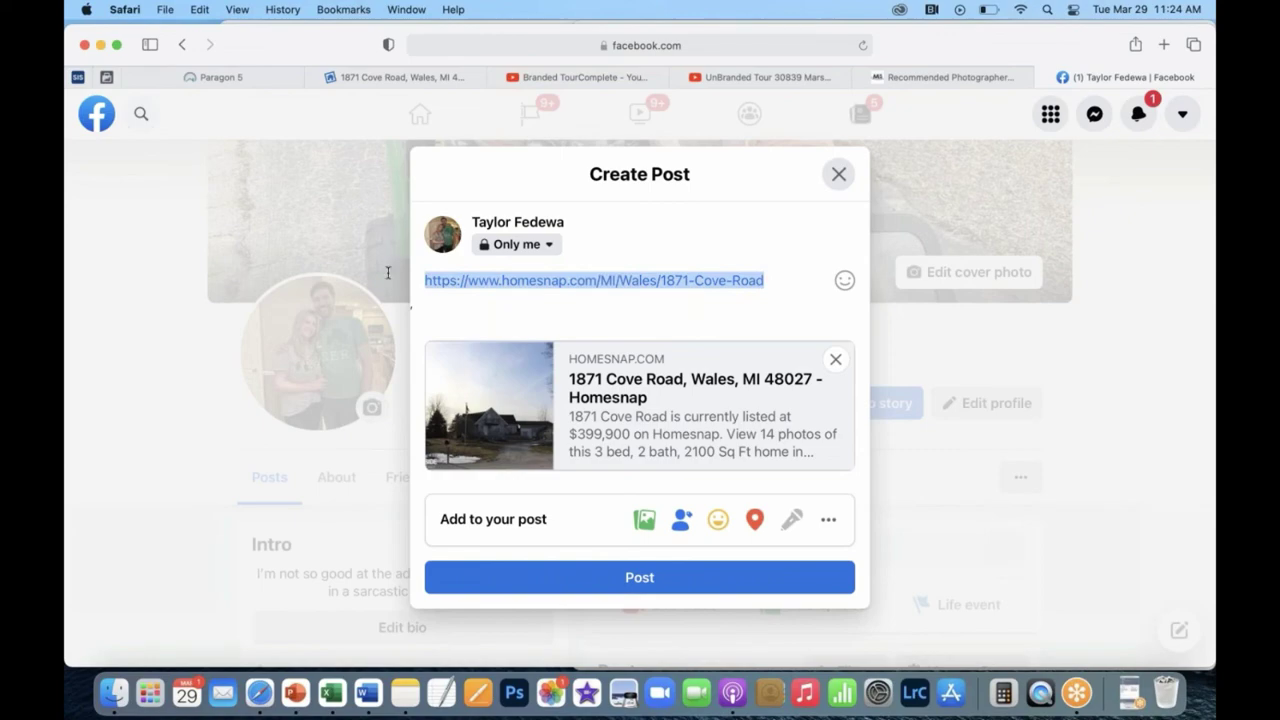
{"action": "key", "text": "BackSpace"}
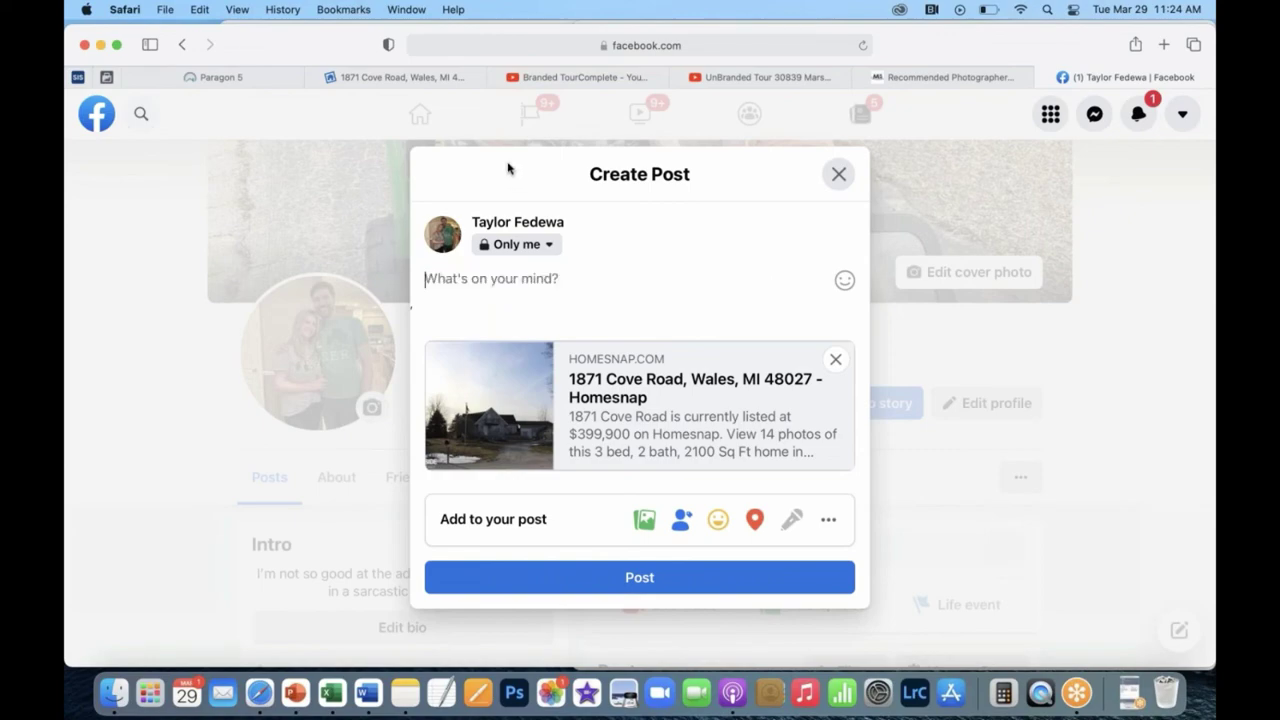
Select the opening sentences of the Homesnap listing description and return to the draft.
{"action": "left_click", "coordinate": [415, 77]}
{"action": "scroll", "coordinate": [362, 540], "scroll_direction": "down", "scroll_amount": 5}
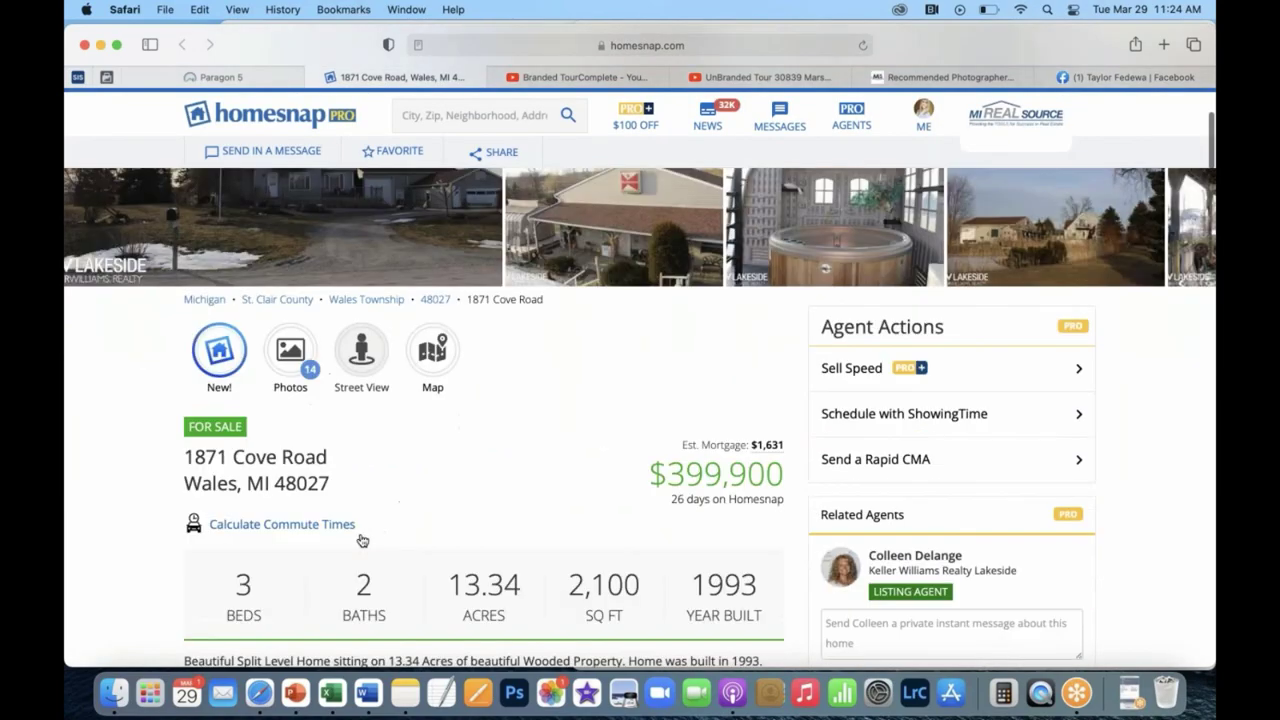
{"action": "left_click_drag", "start_coordinate": [185, 485], "coordinate": [765, 523]}
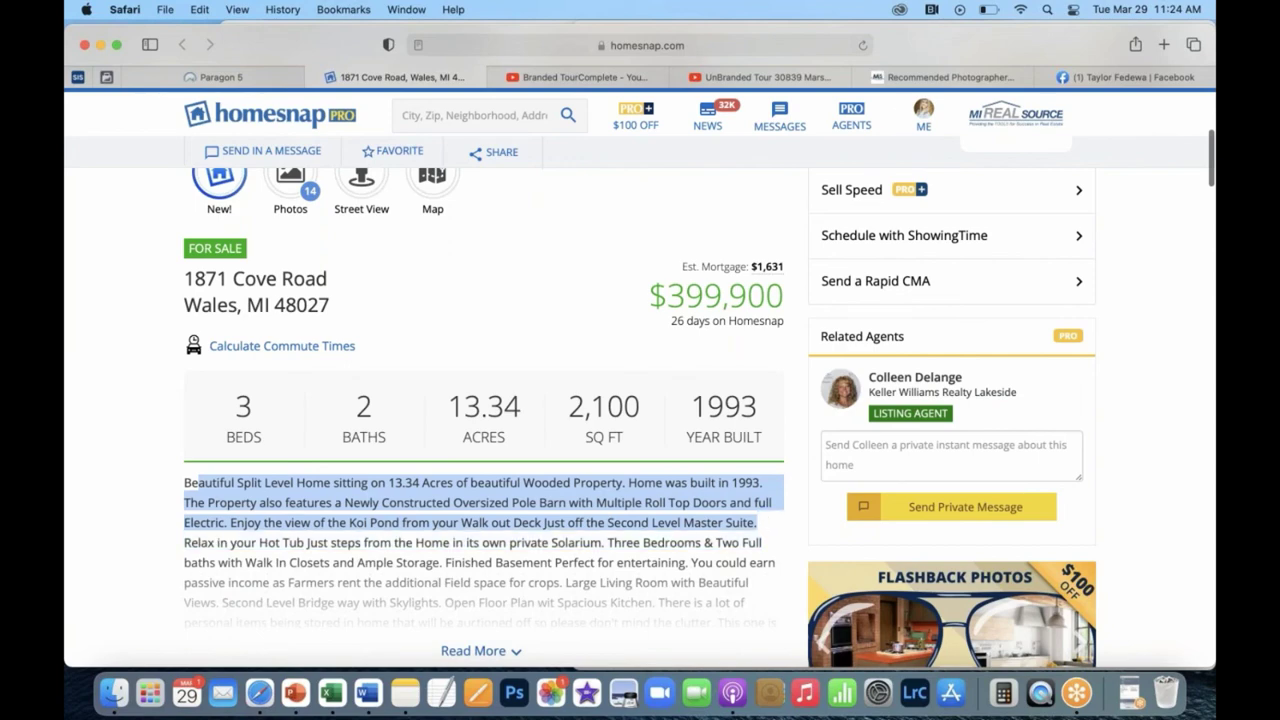
{"action": "left_click", "coordinate": [1117, 77]}
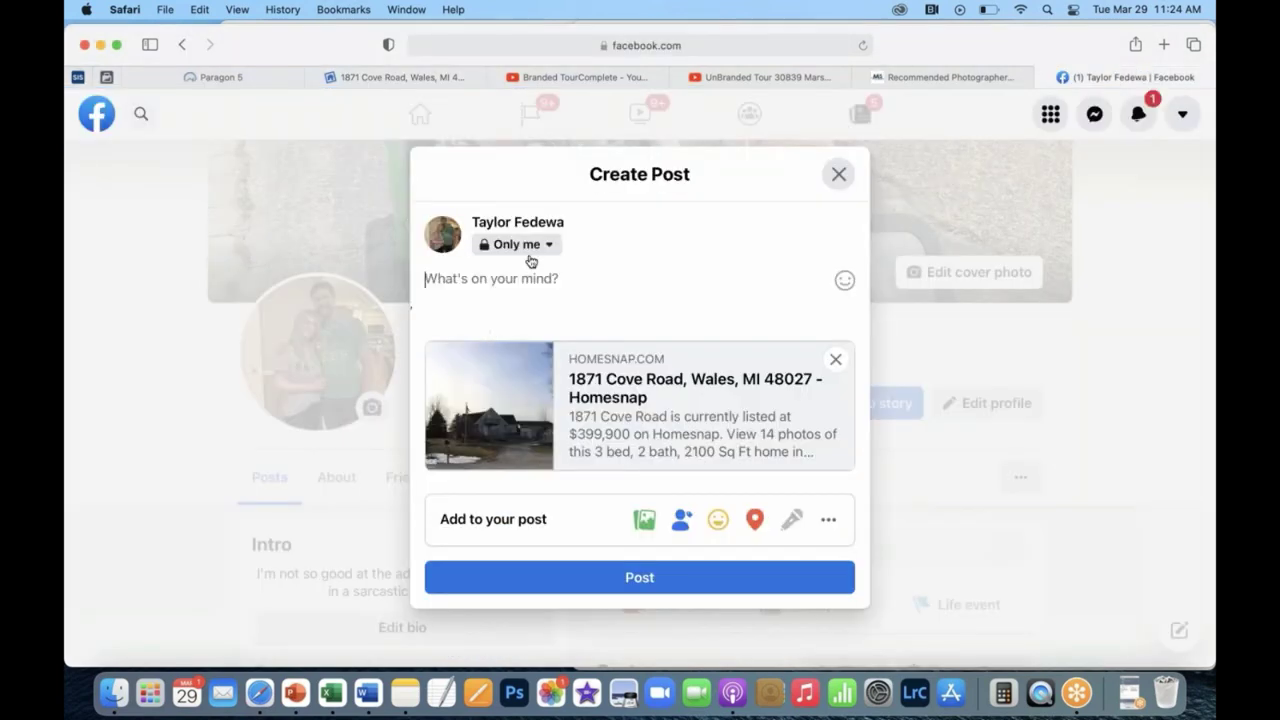
Paste the description and add 'Go ahead and create an account in homesnap…communicate with me via text.'.
{"action": "key", "text": "super+v"}
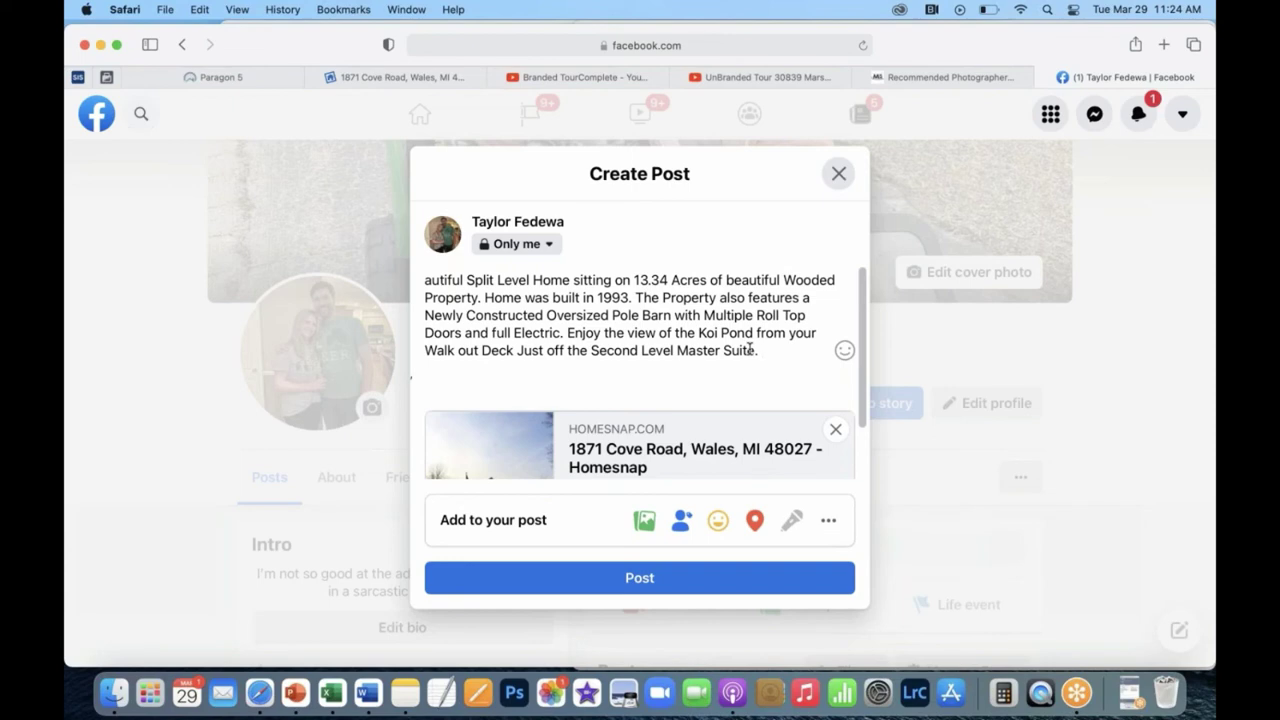
{"action": "type", "text": "Go aw"}
{"action": "key", "text": "BackSpace"}
{"action": "type", "text": "head and"}
{"action": "type", "text": " create "}
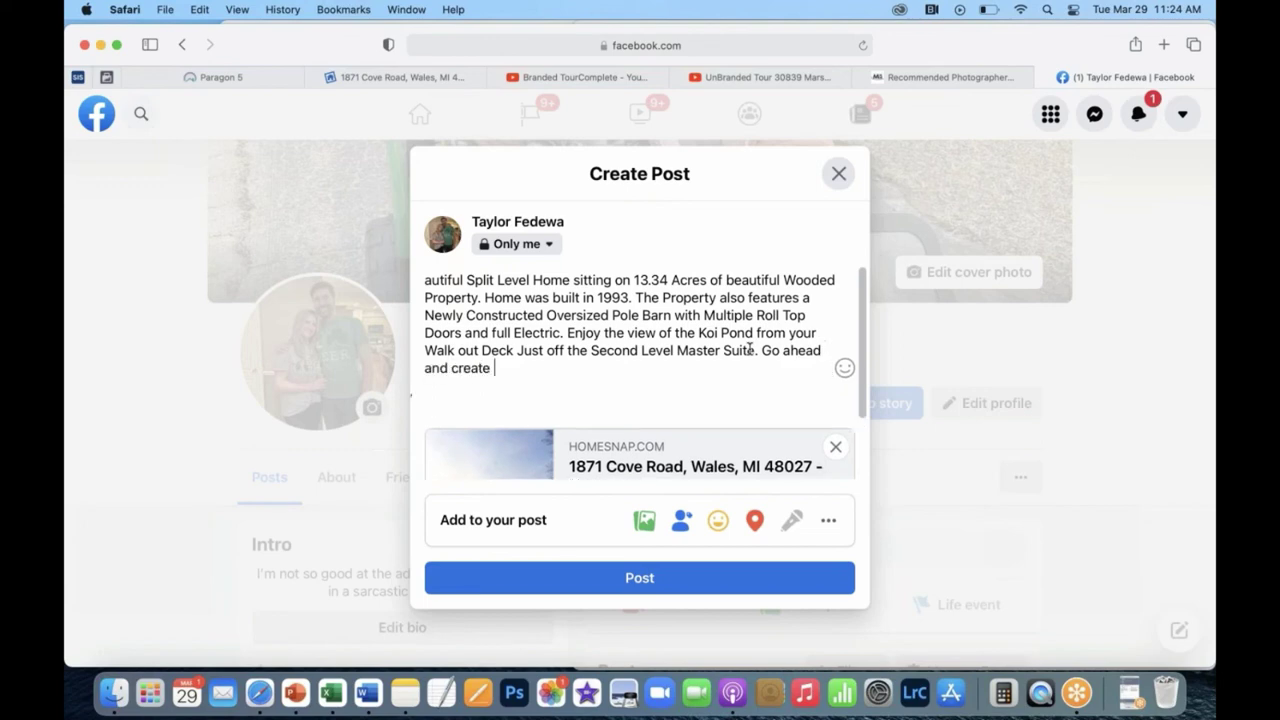
{"action": "type", "text": "an account in home"}
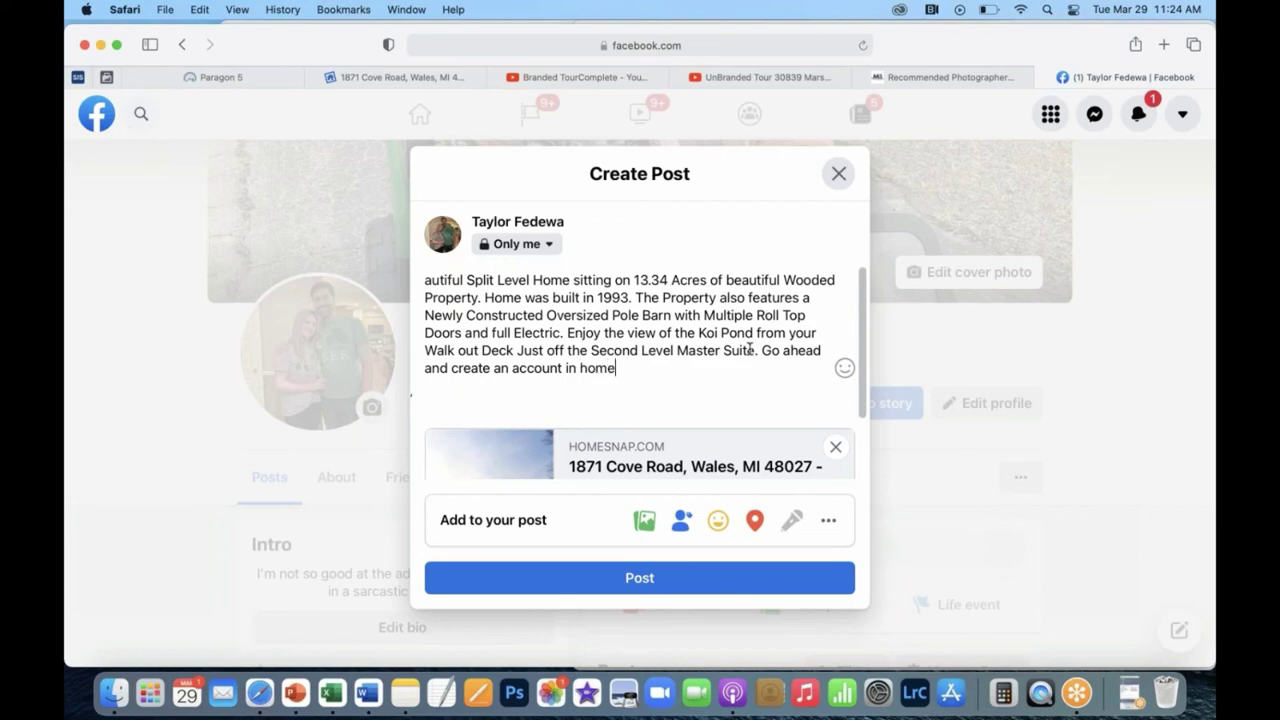
{"action": "type", "text": "snap to directly "}
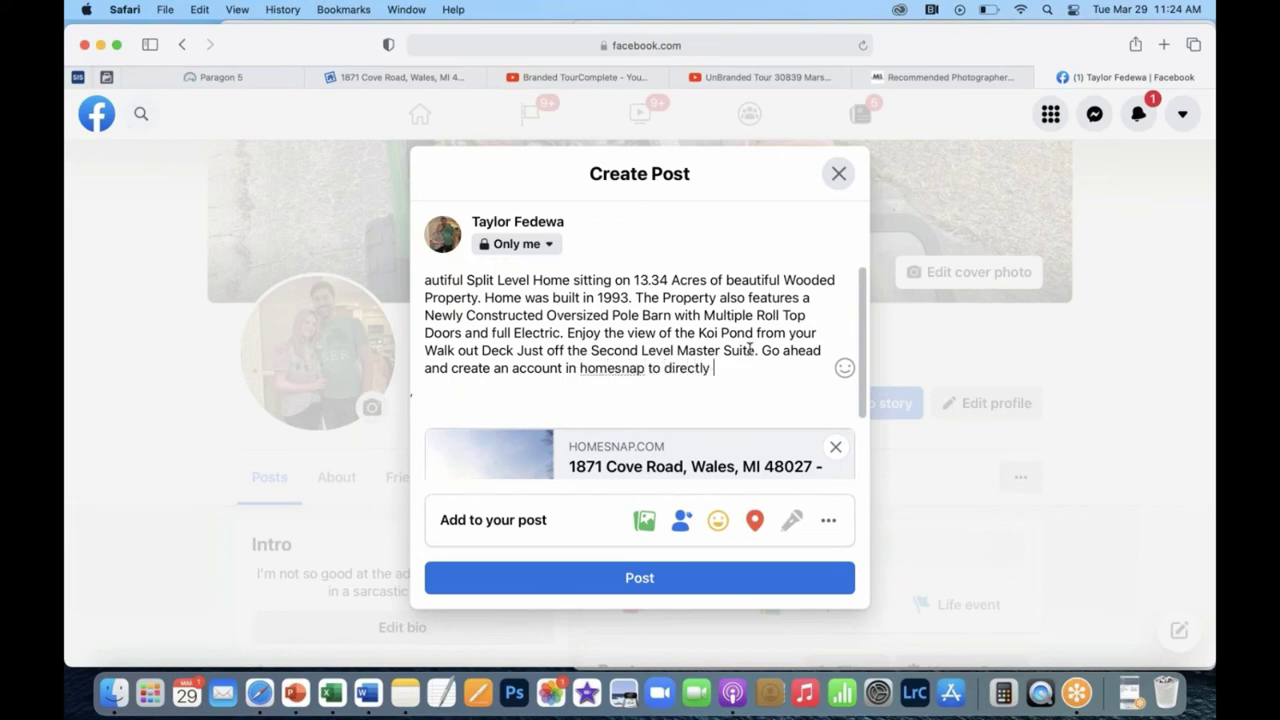
{"action": "type", "text": "sear ch"}
{"action": "key", "text": "BackSpace"}
{"action": "type", "text": "h t"}
{"action": "key", "text": "BackSpace"}
{"action": "type", "text": "the MLS"}
{"action": "type", "text": " and easi"}
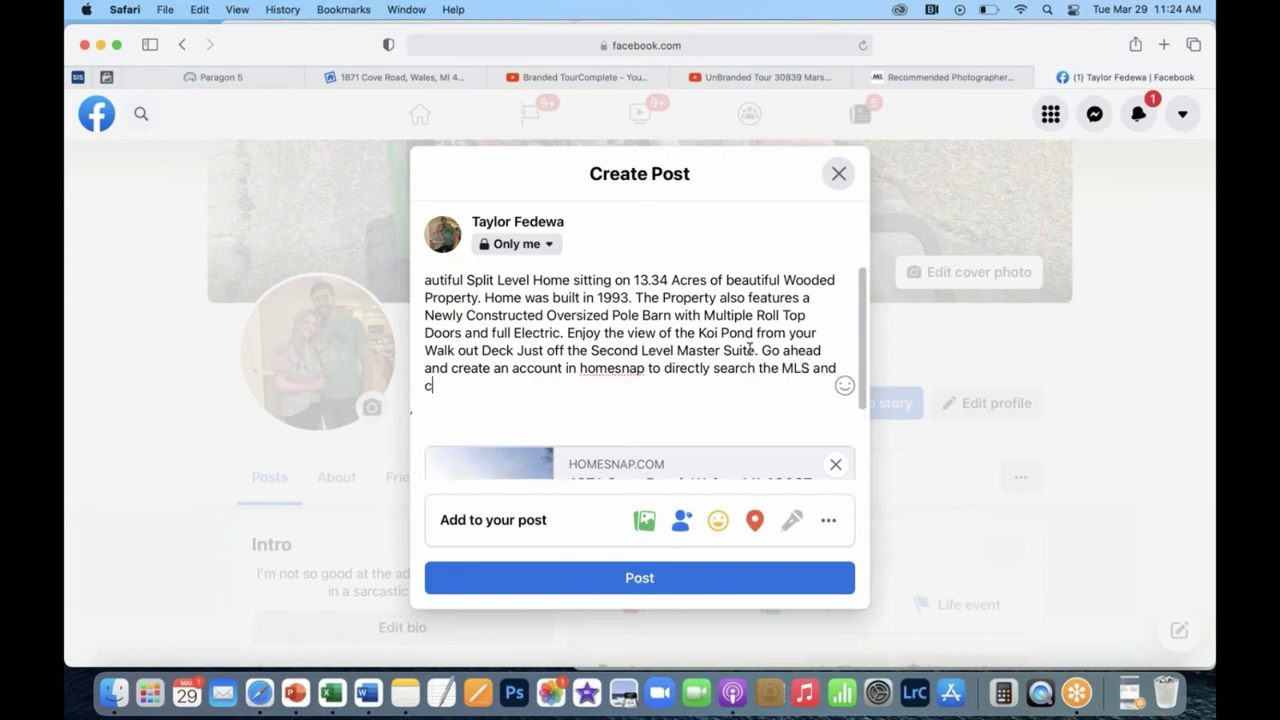
{"action": "type", "text": "ly communicate with me via text."}
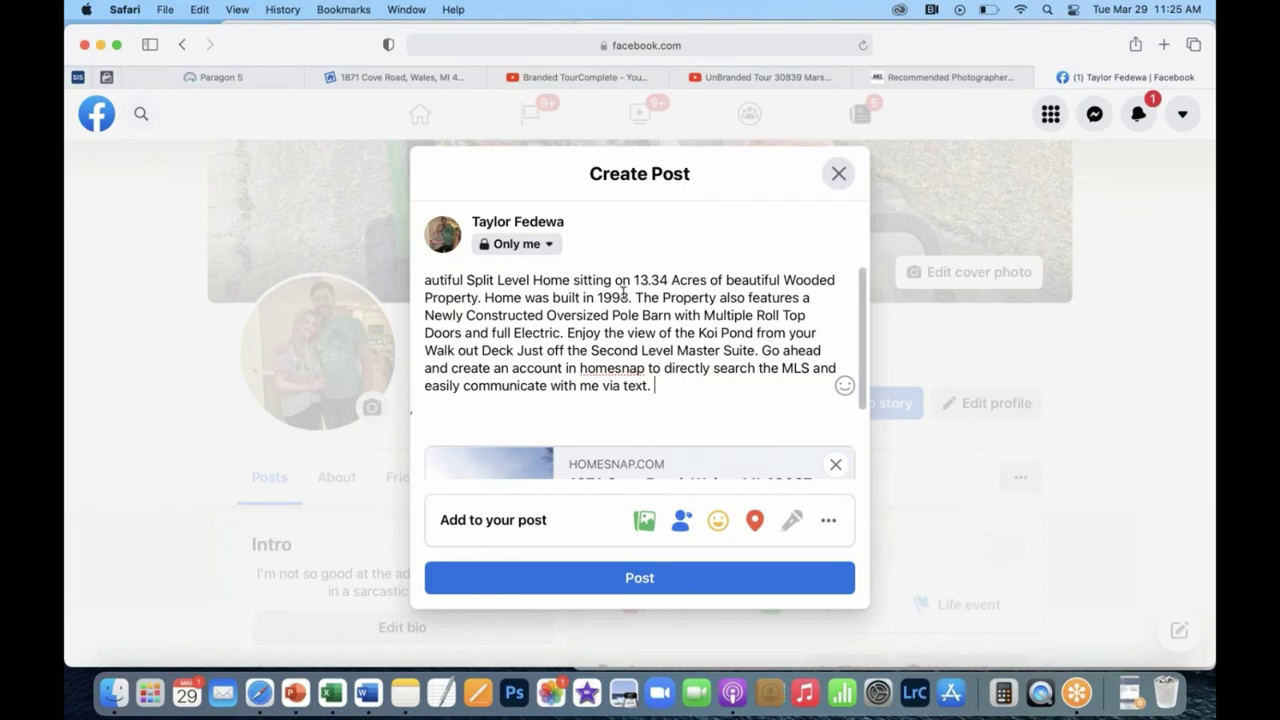
Remove the 'Home was built in 1993' sentence and put the Go ahead line in its own paragraph.
{"action": "left_click_drag", "start_coordinate": [633, 297], "coordinate": [481, 295]}
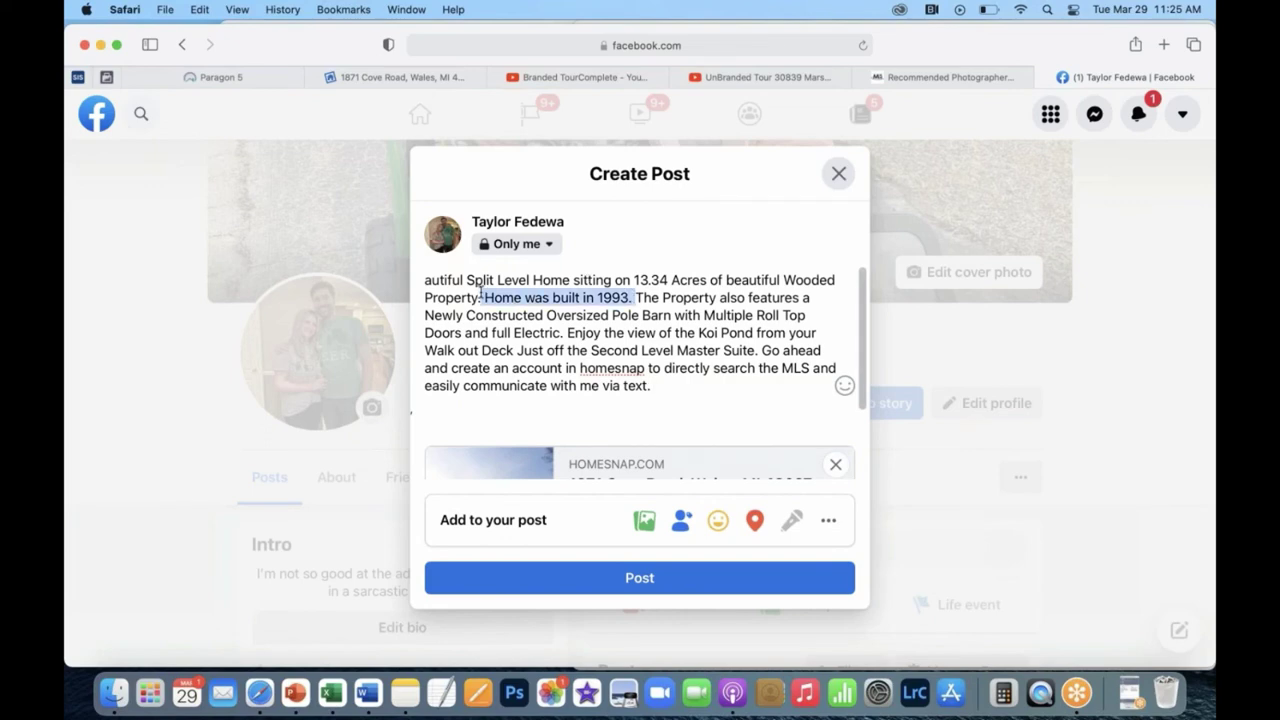
{"action": "key", "text": "BackSpace"}
{"action": "type", "text": "."}
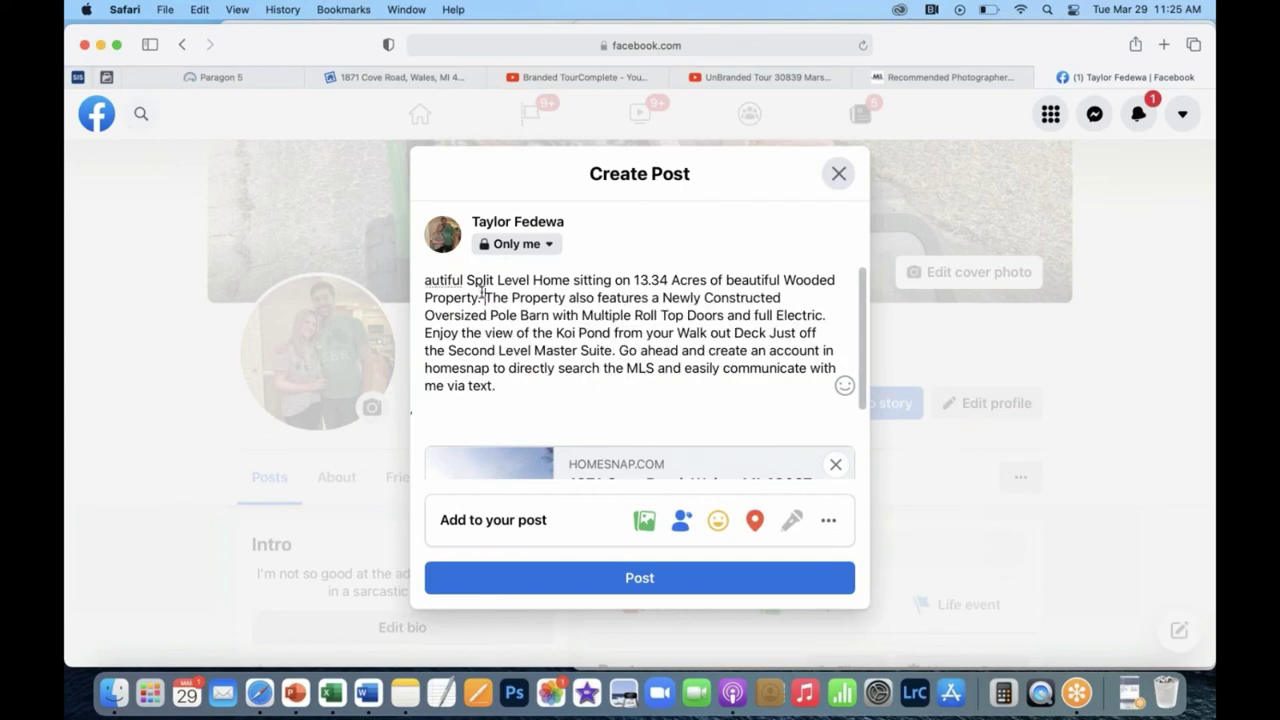
{"action": "scroll", "coordinate": [620, 335], "scroll_direction": "down", "scroll_amount": 3}
{"action": "scroll", "coordinate": [620, 335], "scroll_direction": "up", "scroll_amount": 1}
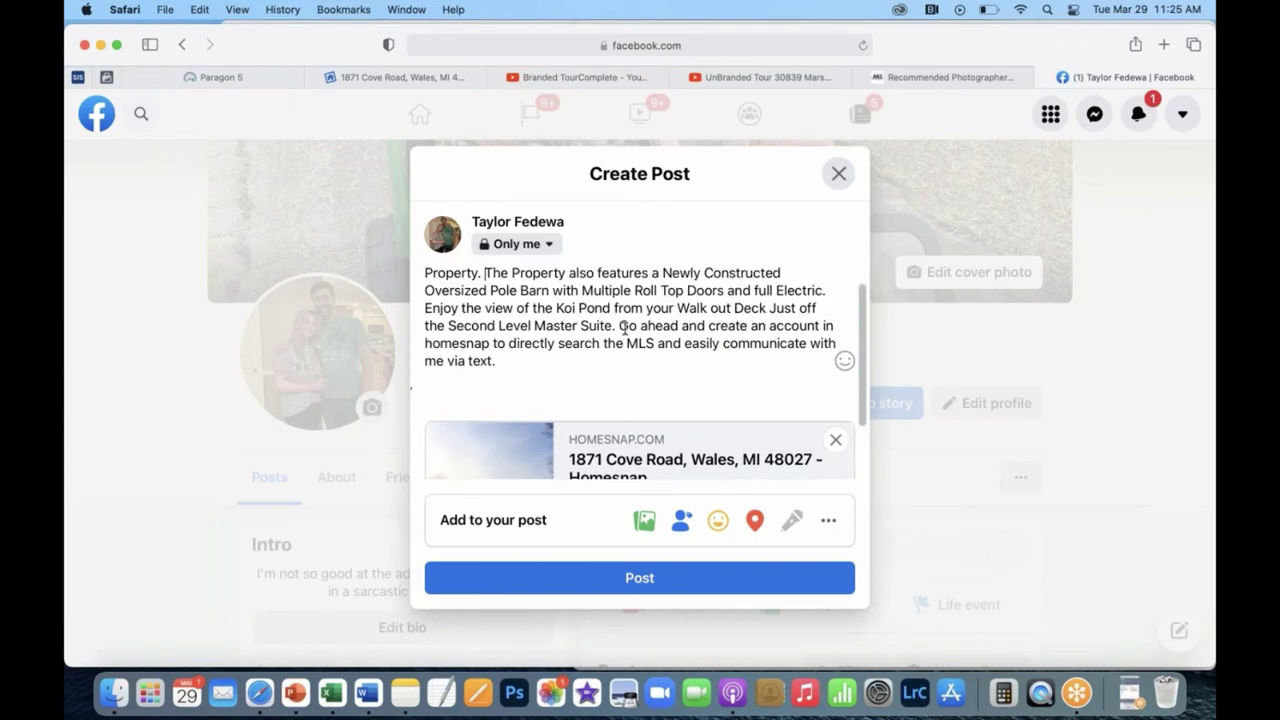
{"action": "left_click", "coordinate": [619, 327]}
{"action": "key", "text": "Return"}
{"action": "key", "text": "Return"}
{"action": "scroll", "coordinate": [622, 327], "scroll_direction": "up", "scroll_amount": 2}
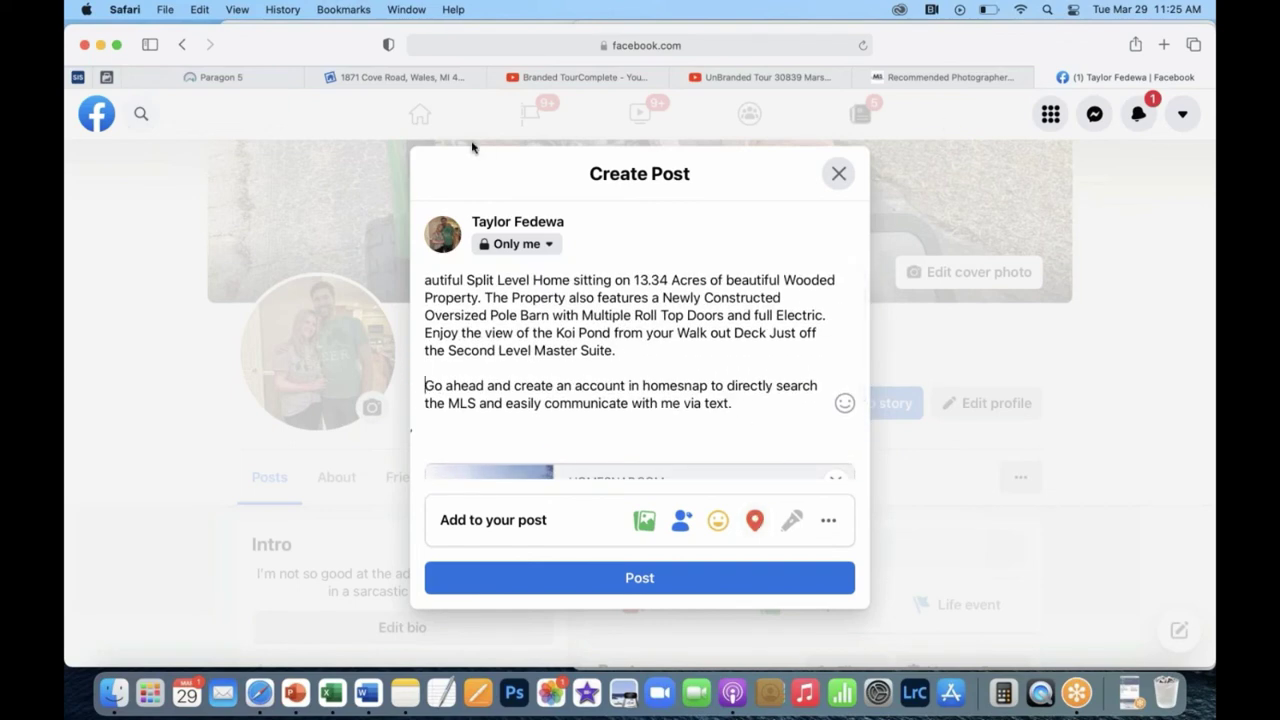
{"action": "left_click", "coordinate": [406, 80]}
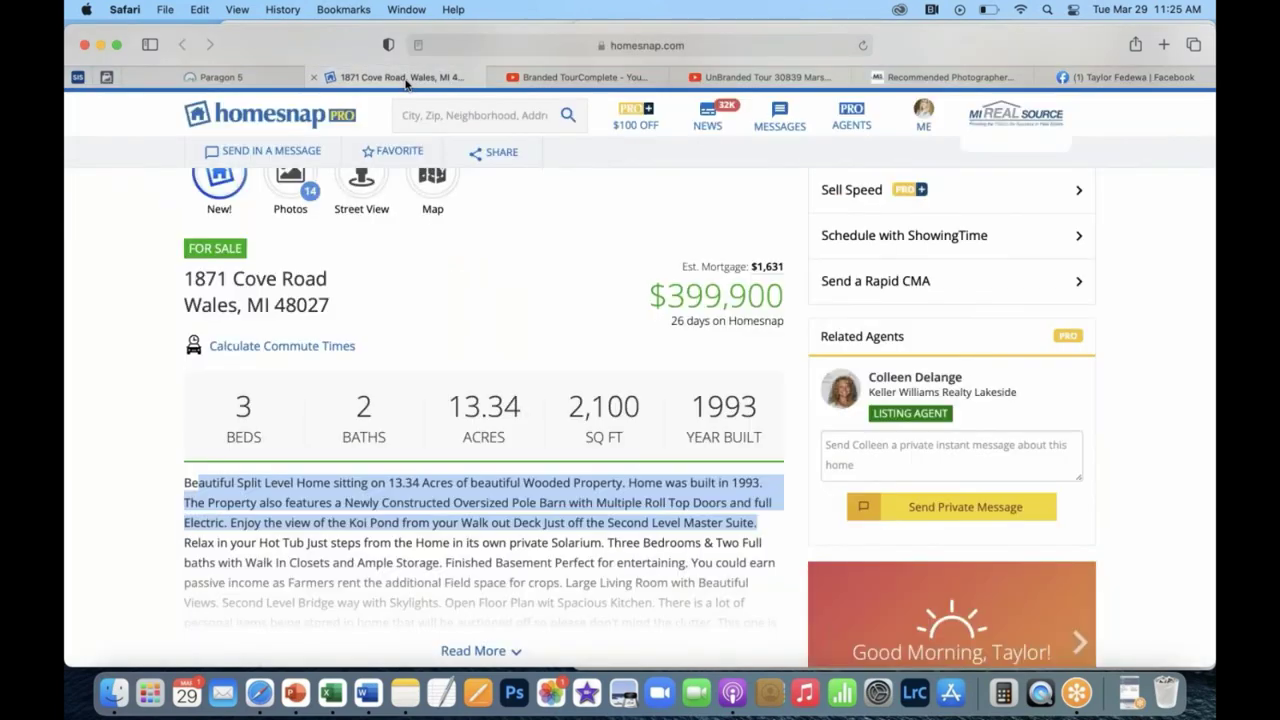
Open My Public Profile in Homesnap Pro and copy its URL for the Facebook draft.
{"action": "scroll", "coordinate": [457, 280], "scroll_direction": "up", "scroll_amount": 3}
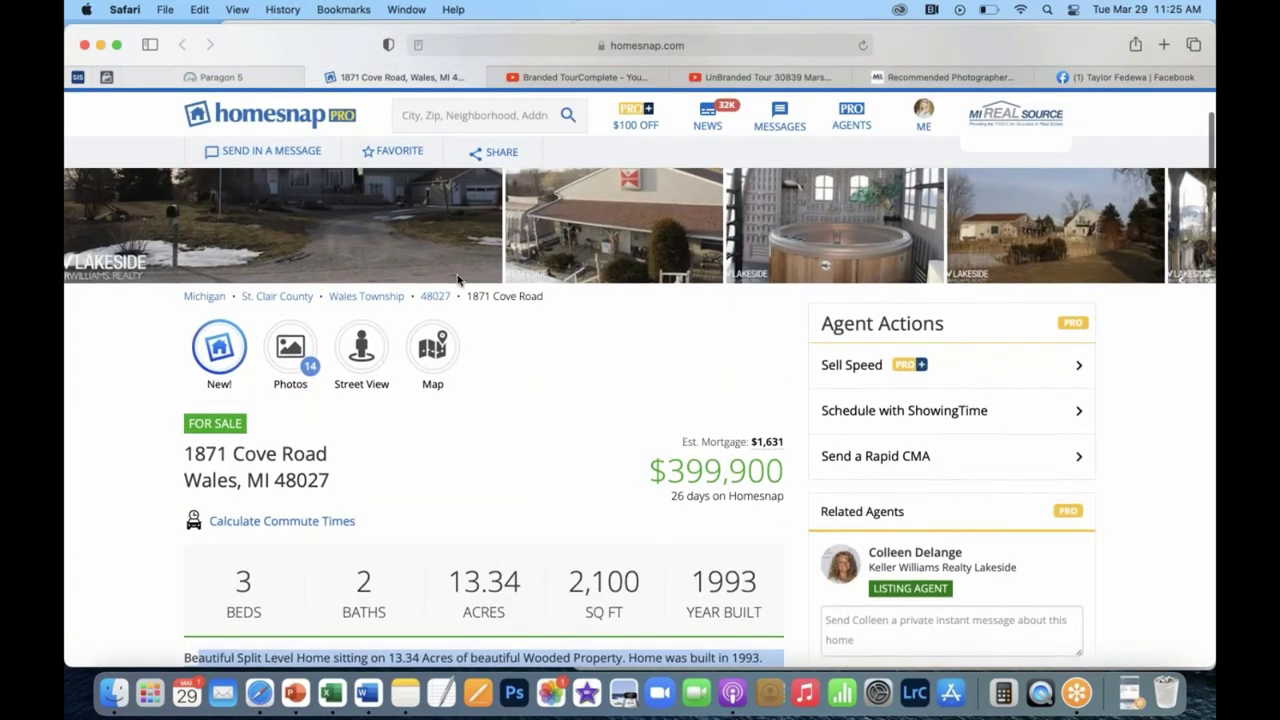
{"action": "scroll", "coordinate": [457, 280], "scroll_direction": "down", "scroll_amount": 2}
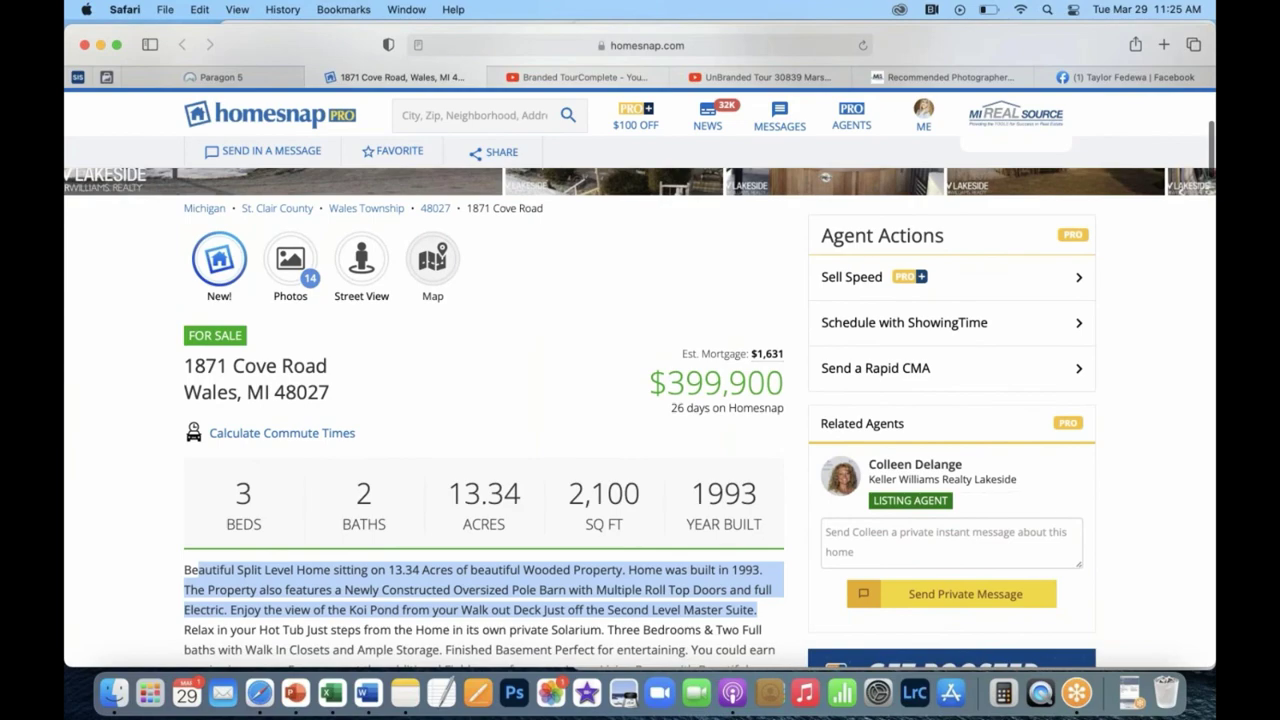
{"action": "scroll", "coordinate": [640, 400], "scroll_direction": "down", "scroll_amount": 10}
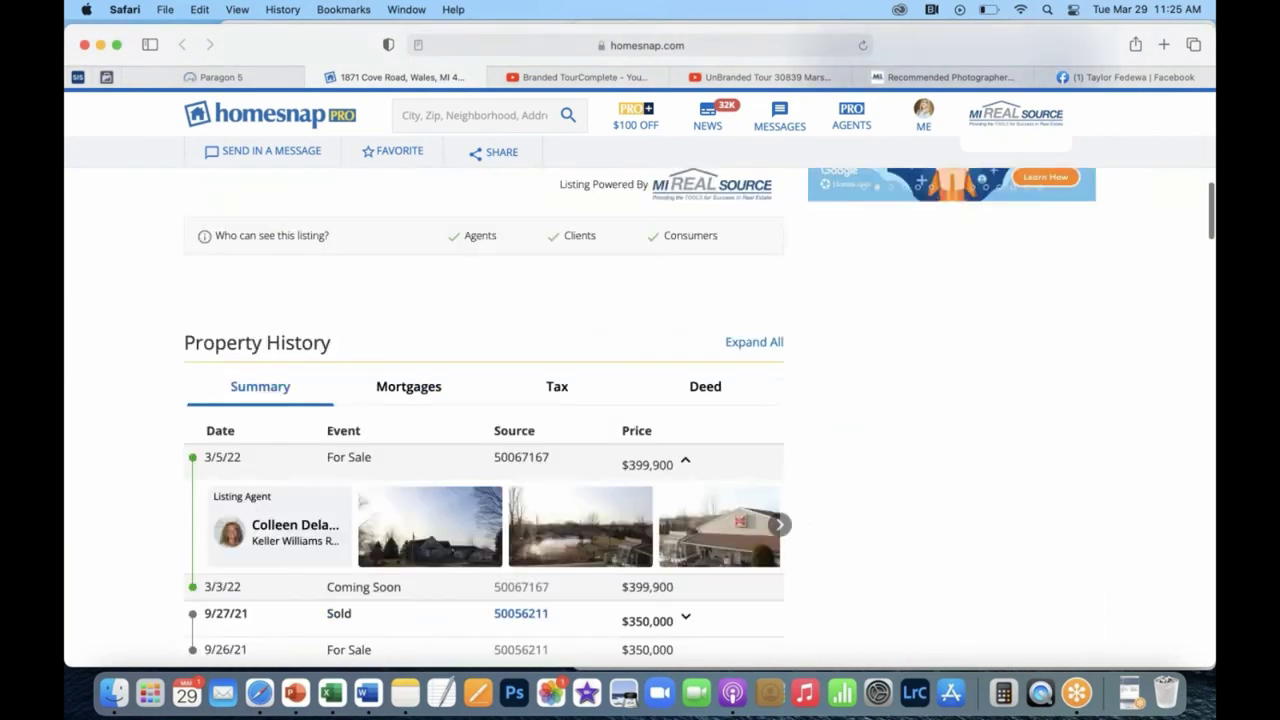
{"action": "scroll", "coordinate": [917, 118], "scroll_direction": "up", "scroll_amount": 15}
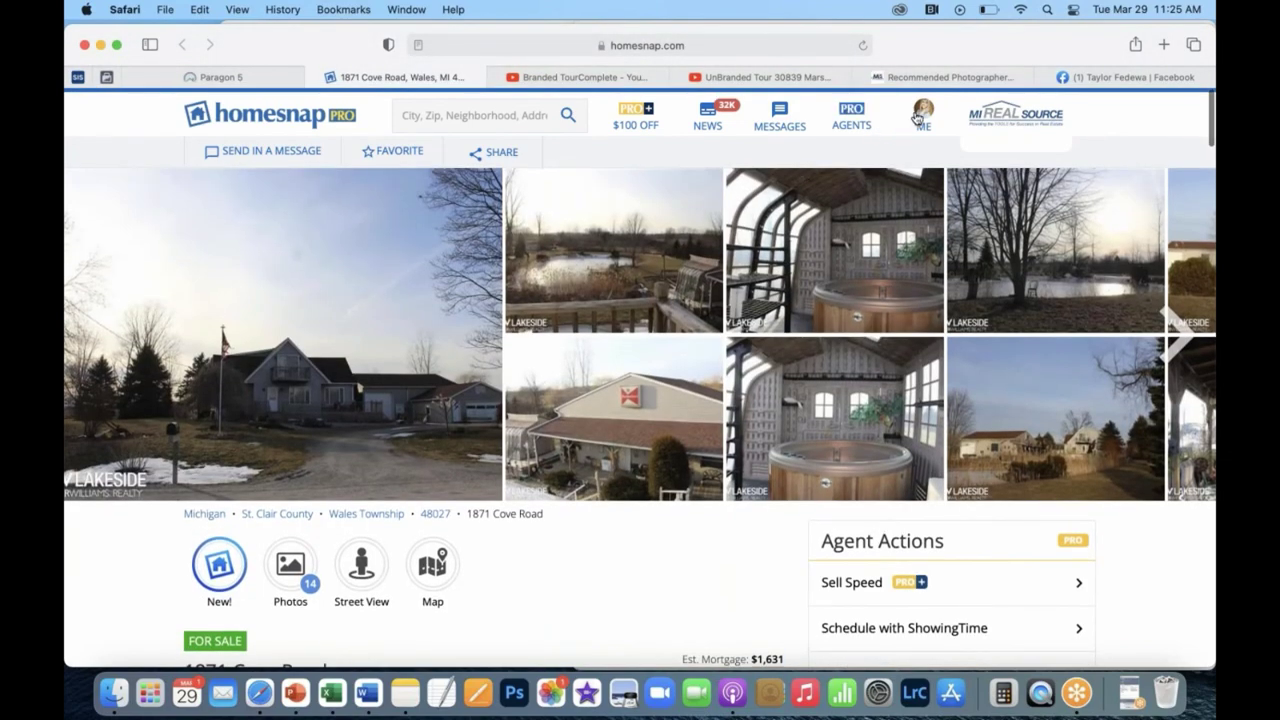
{"action": "left_click", "coordinate": [917, 118]}
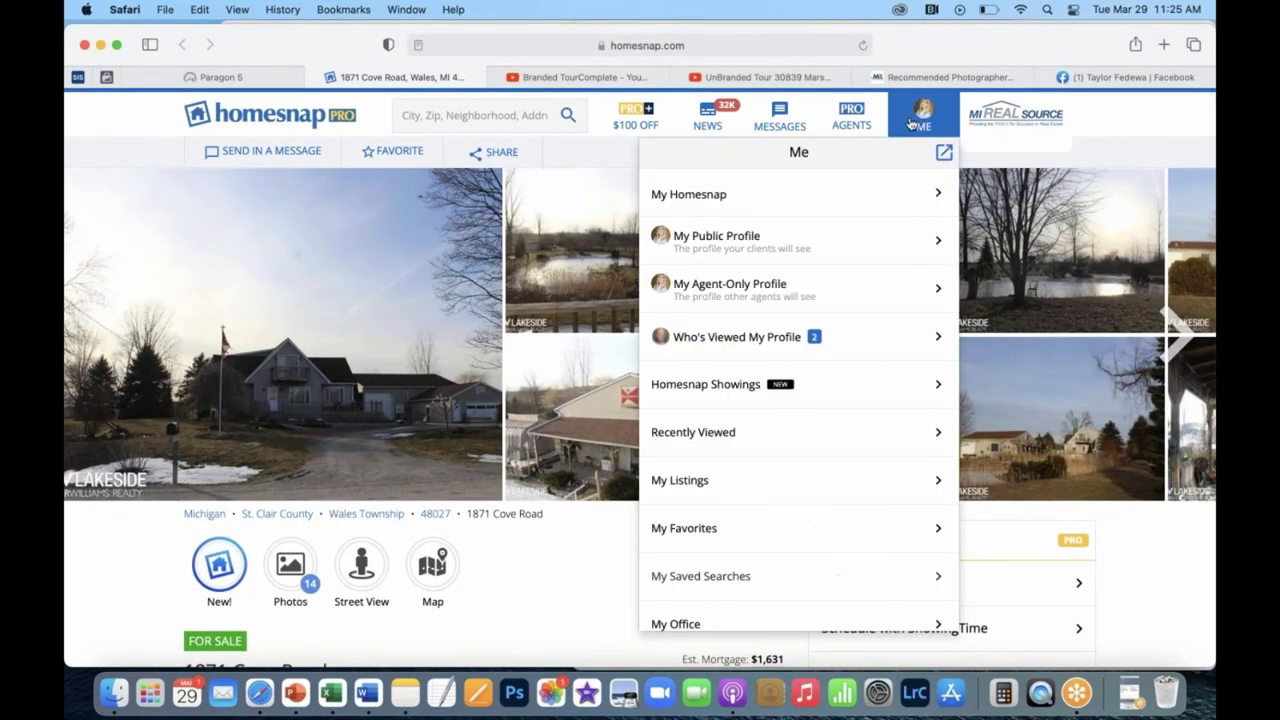
{"action": "left_click", "coordinate": [765, 258]}
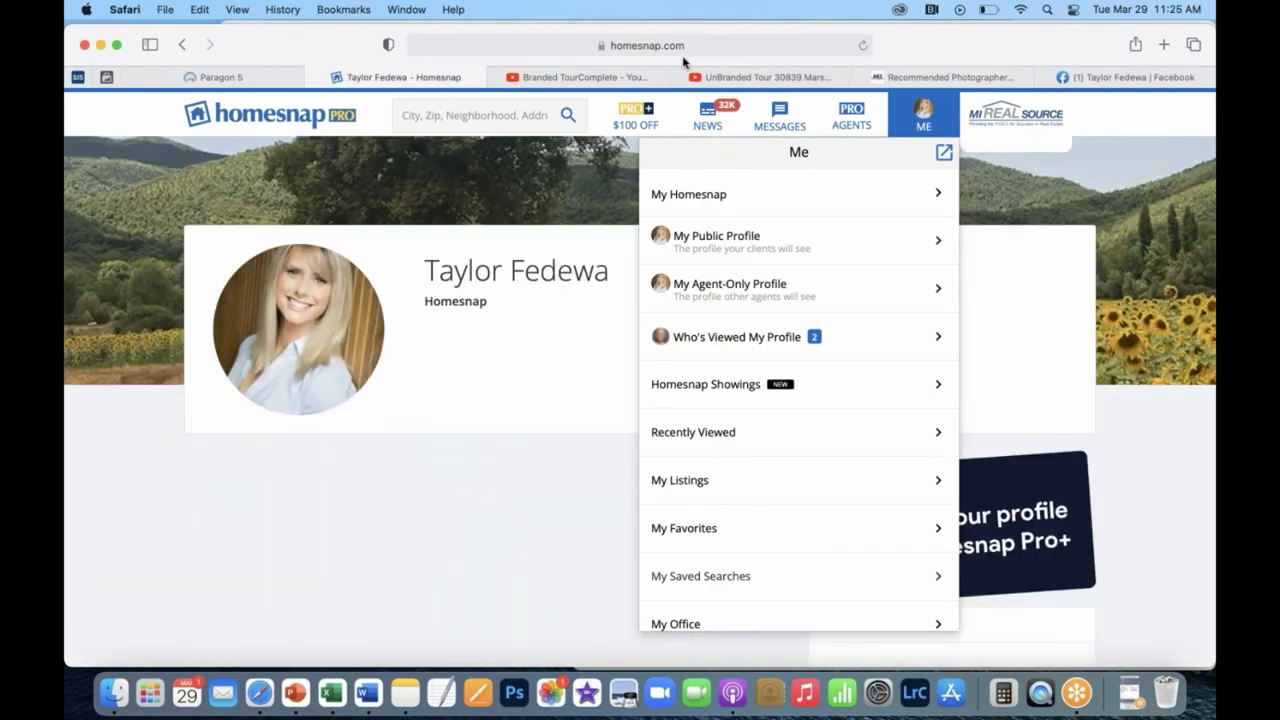
{"action": "left_click", "coordinate": [680, 45]}
{"action": "key", "text": "super+c"}
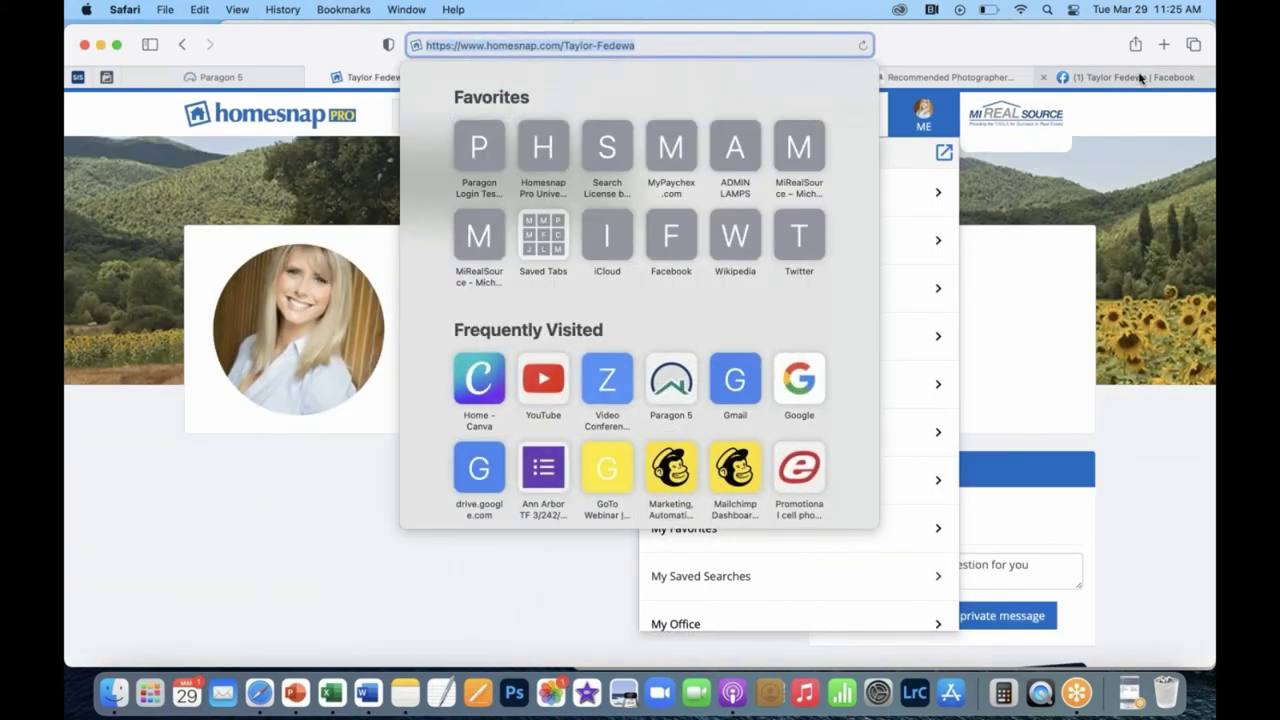
{"action": "left_click", "coordinate": [1140, 80]}
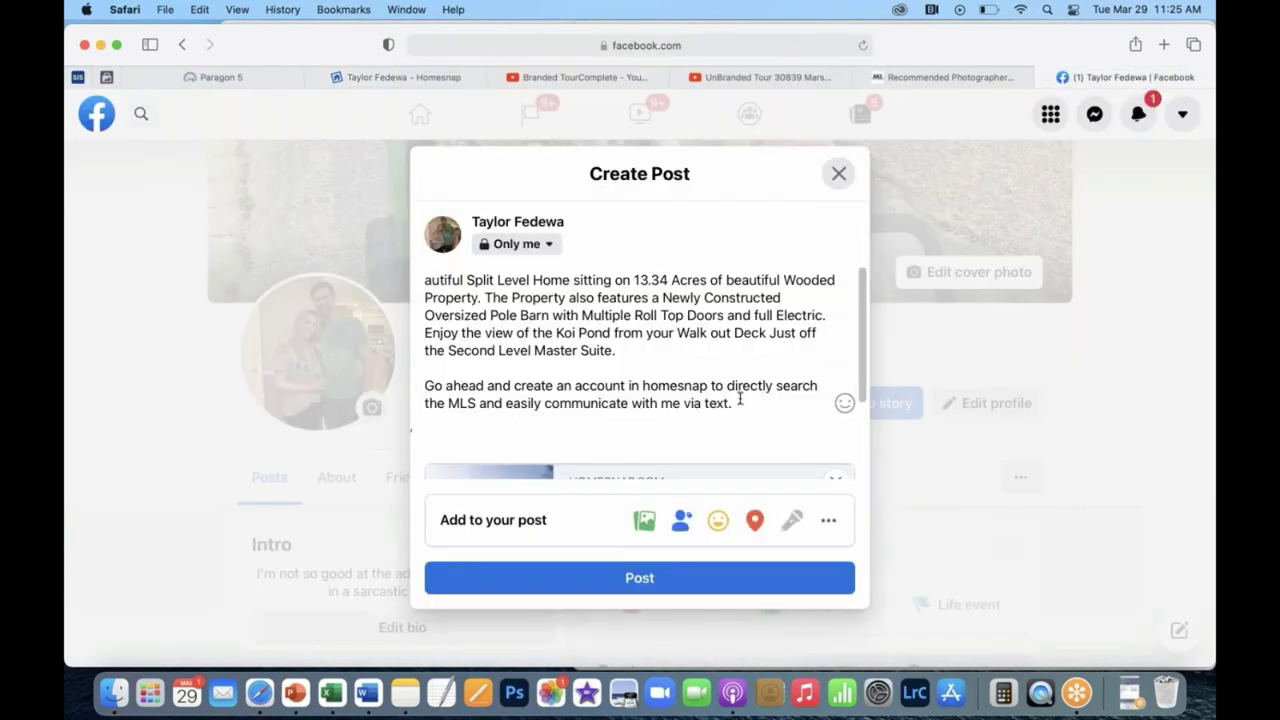
Paste the agent's Homesnap profile link on a new line below the listing text.
{"action": "key", "text": "Return"}
{"action": "key", "text": "Return"}
{"action": "key", "text": "super+v"}
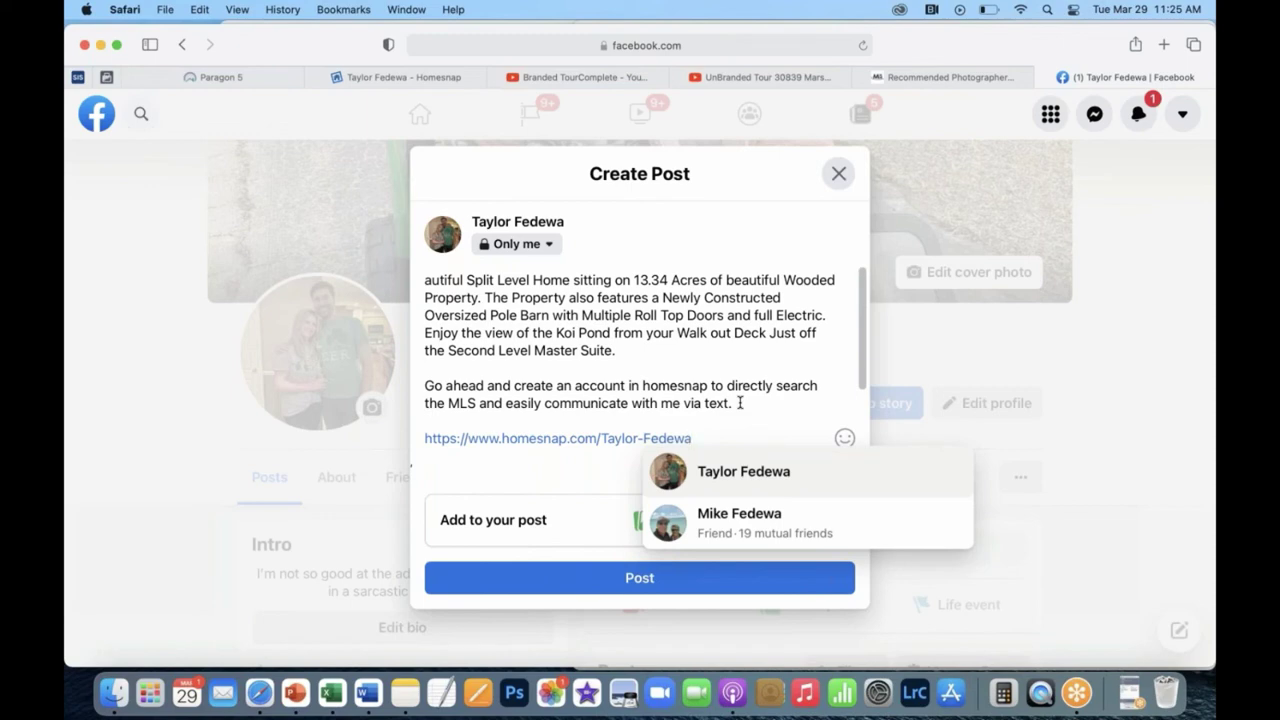
{"action": "left_click", "coordinate": [726, 387]}
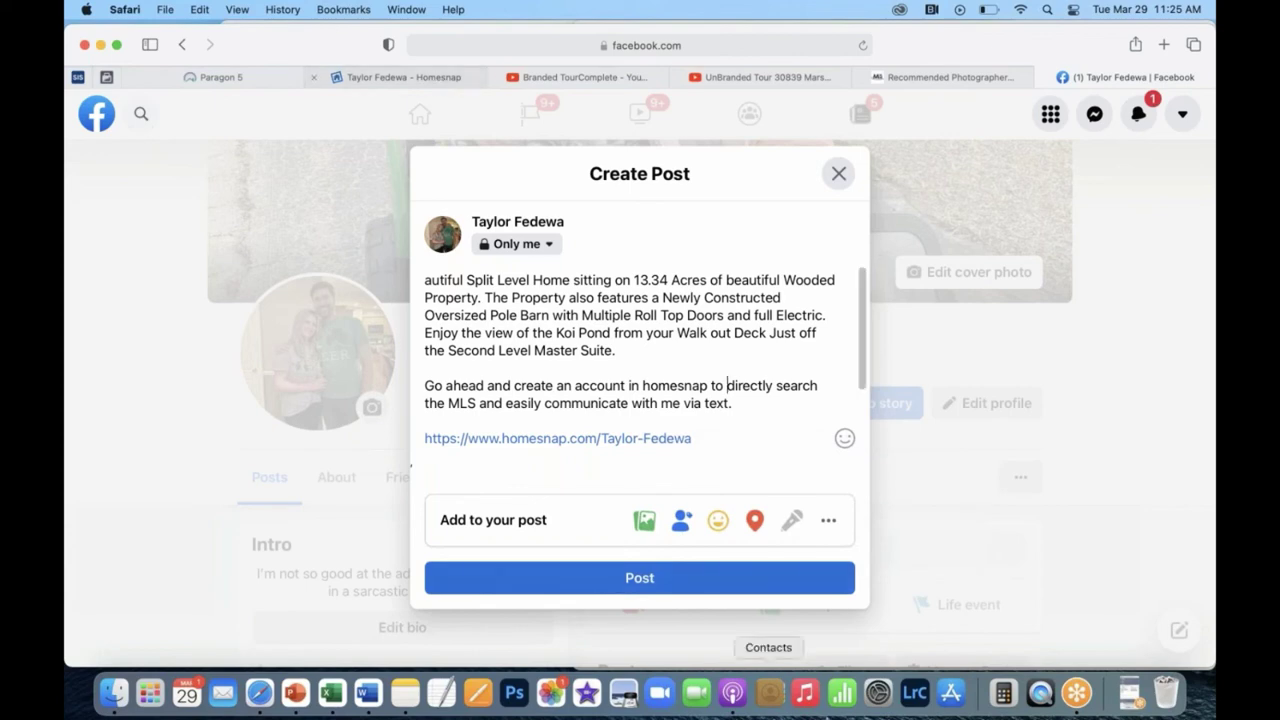
Publish the listing post and scroll the timeline to check its link preview card.
{"action": "left_click", "coordinate": [640, 578]}
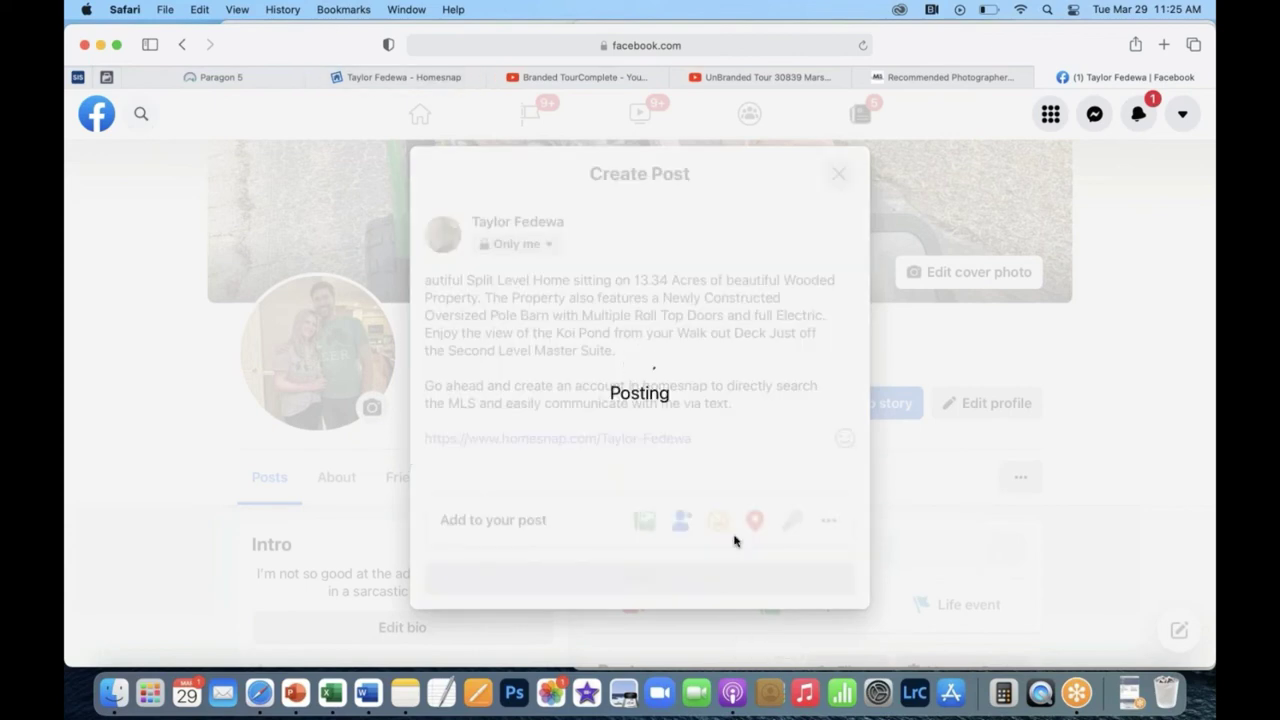
{"action": "scroll", "coordinate": [1020, 309], "scroll_direction": "down", "scroll_amount": 3}
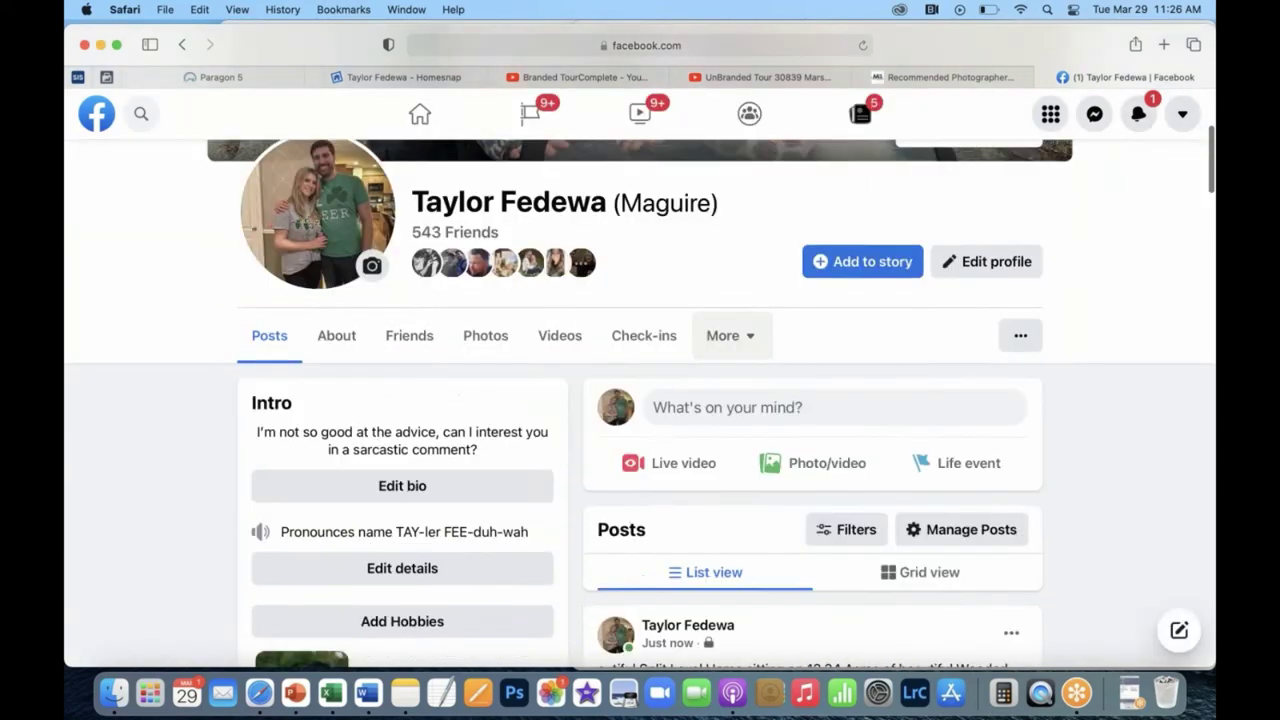
{"action": "scroll", "coordinate": [685, 474], "scroll_direction": "down", "scroll_amount": 3}
{"action": "scroll", "coordinate": [685, 474], "scroll_direction": "down", "scroll_amount": 3}
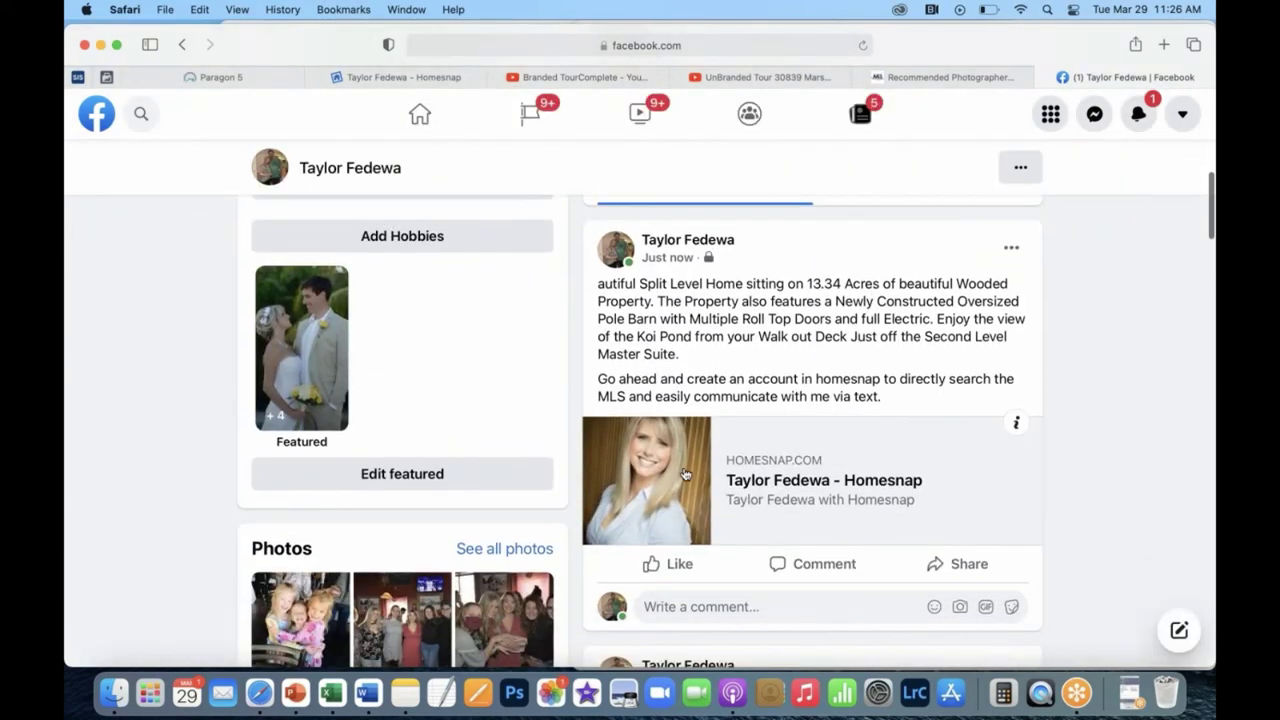
{"action": "scroll", "coordinate": [640, 430], "scroll_direction": "up", "scroll_amount": 3}
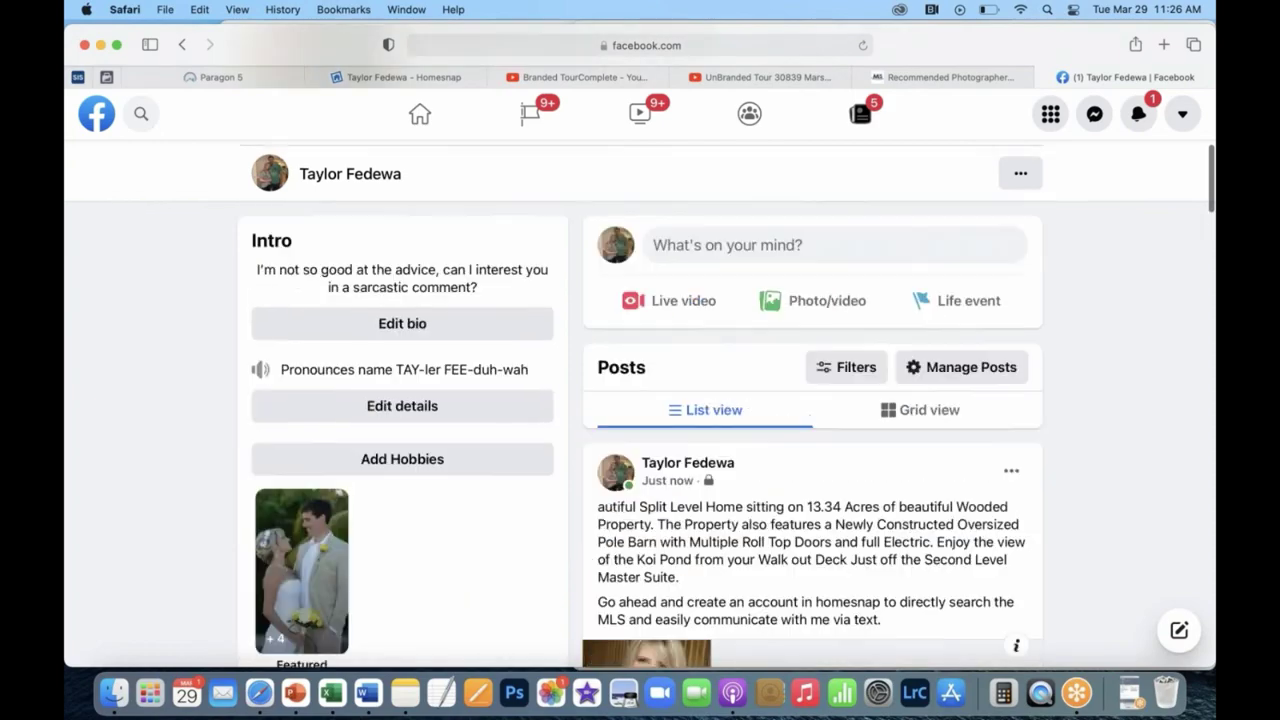
{"action": "scroll", "coordinate": [640, 400], "scroll_direction": "up", "scroll_amount": 10}
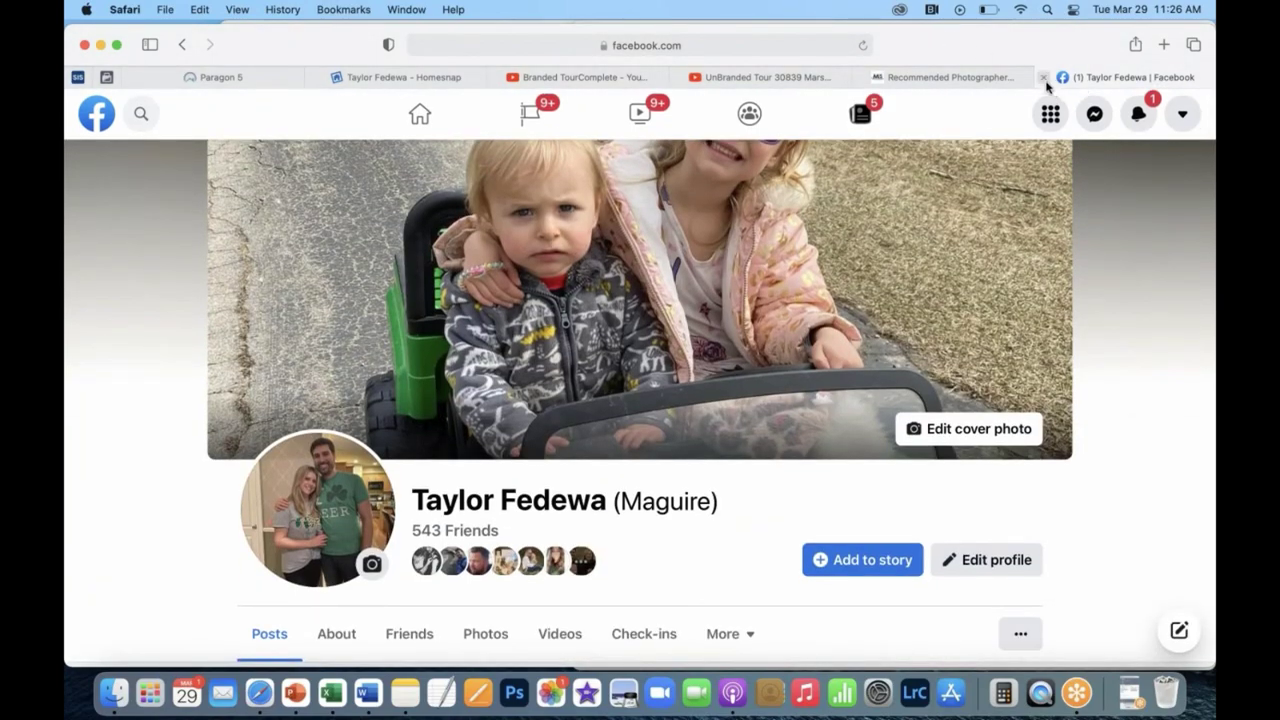
{"action": "left_click", "coordinate": [449, 80]}
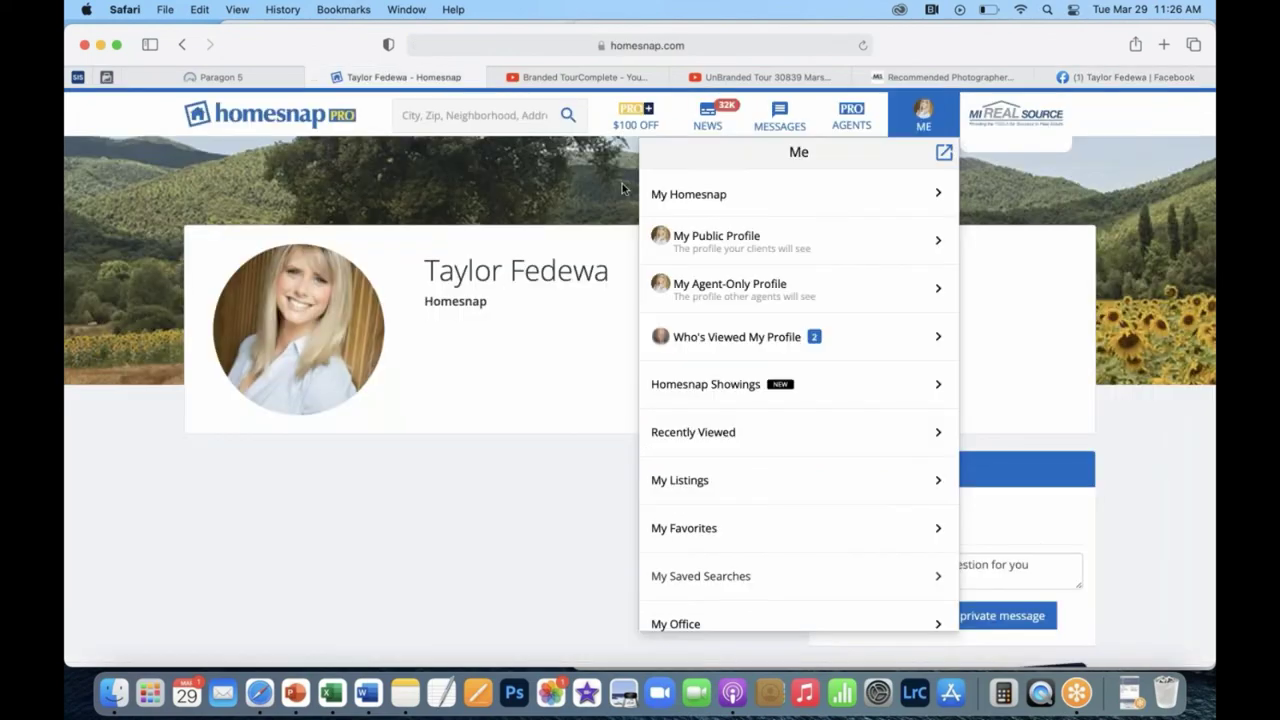
{"action": "left_click", "coordinate": [182, 44]}
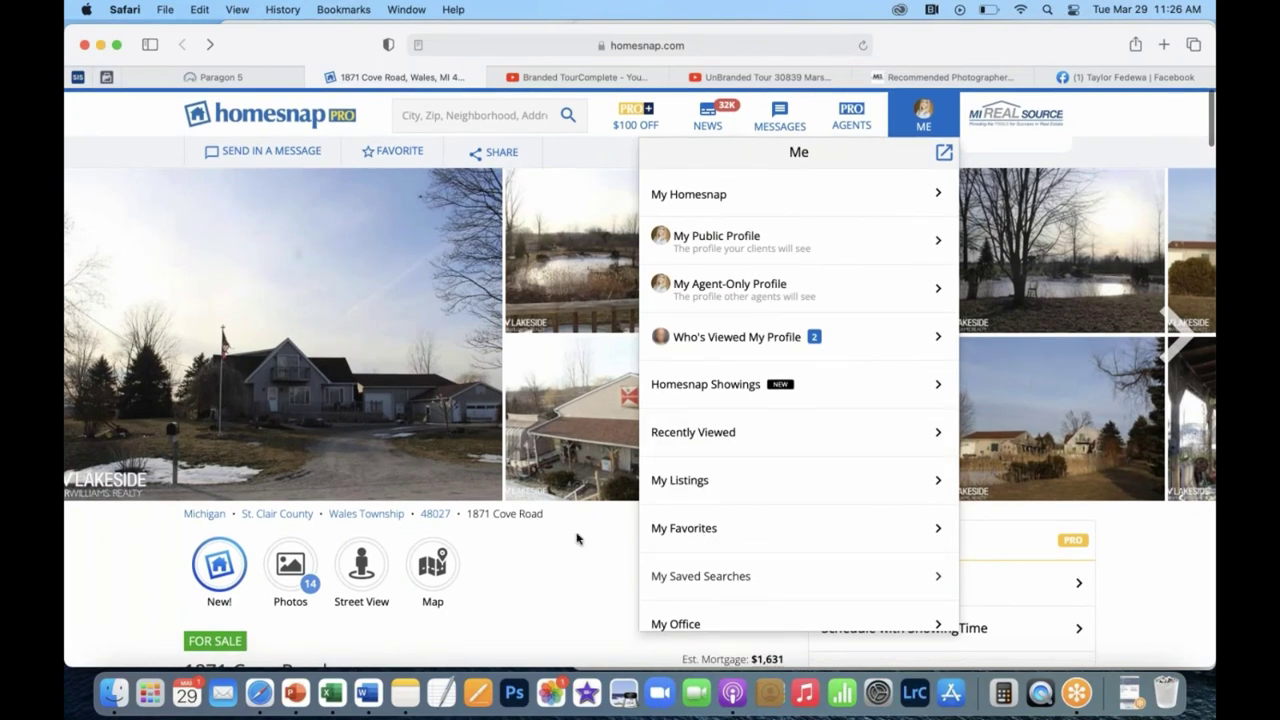
{"action": "scroll", "coordinate": [451, 540], "scroll_direction": "down", "scroll_amount": 5}
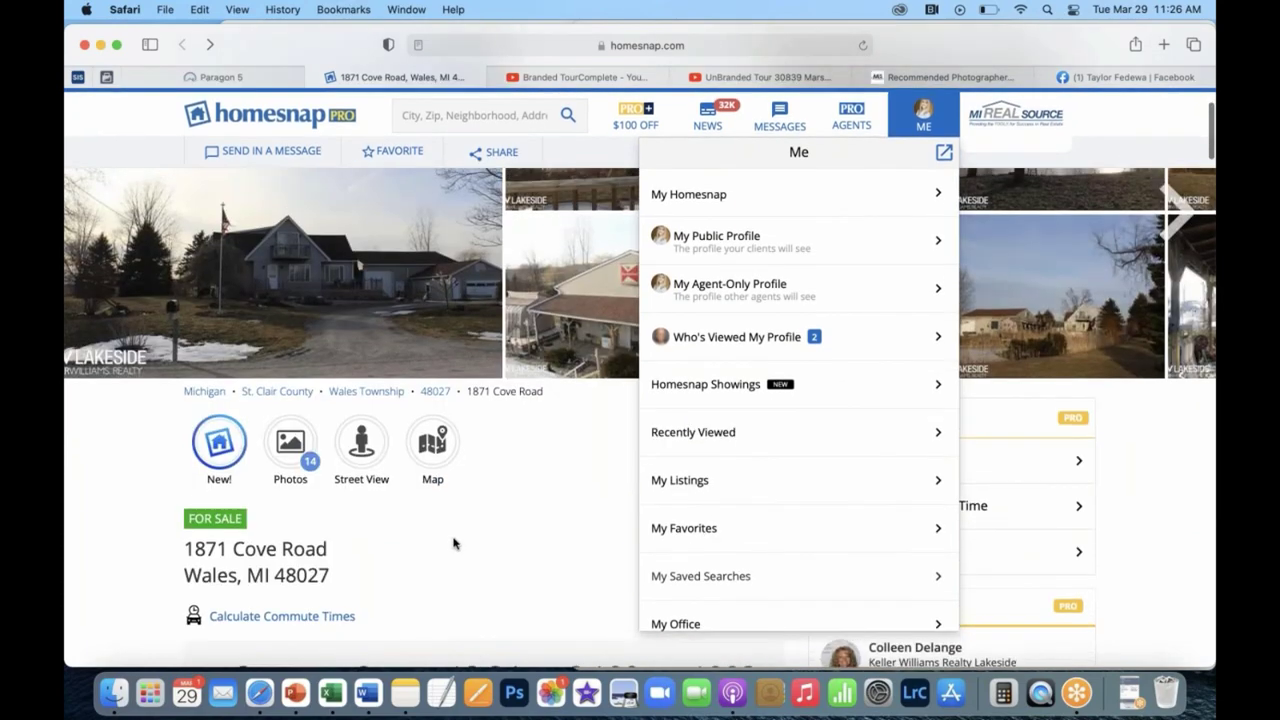
{"action": "left_click", "coordinate": [440, 45]}
{"action": "key", "text": "super+c"}
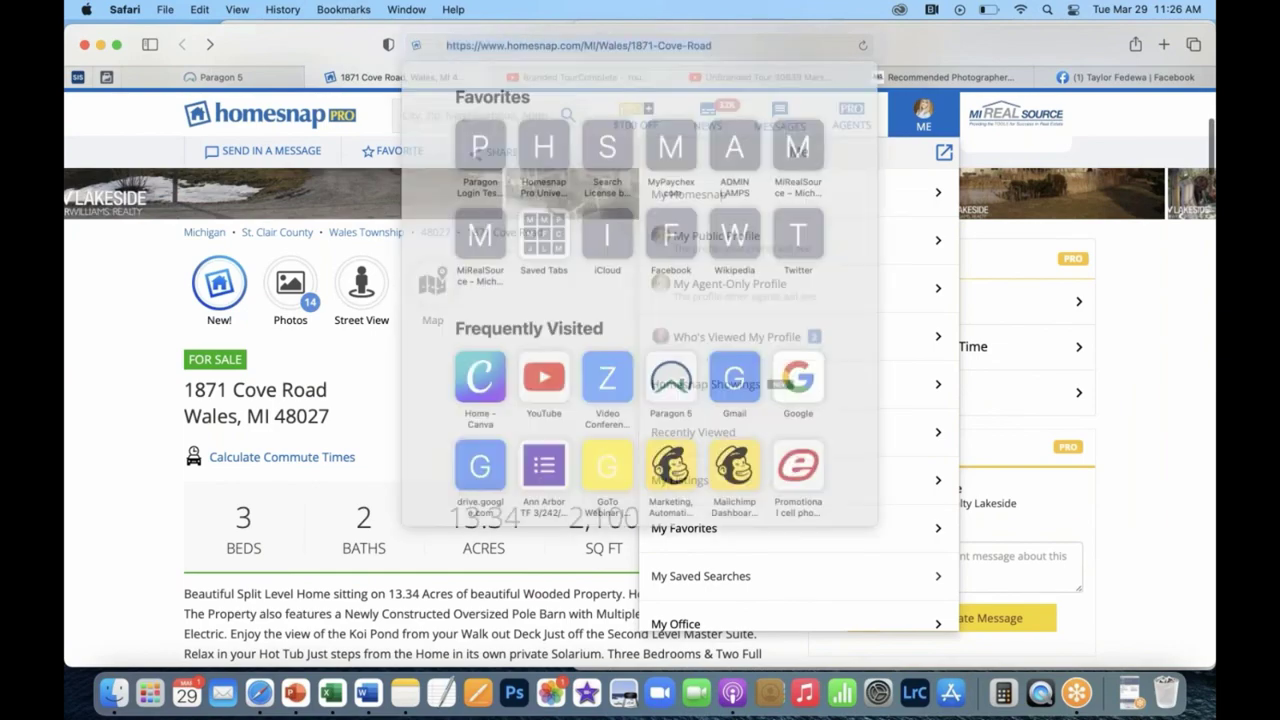
{"action": "left_click", "coordinate": [1135, 77]}
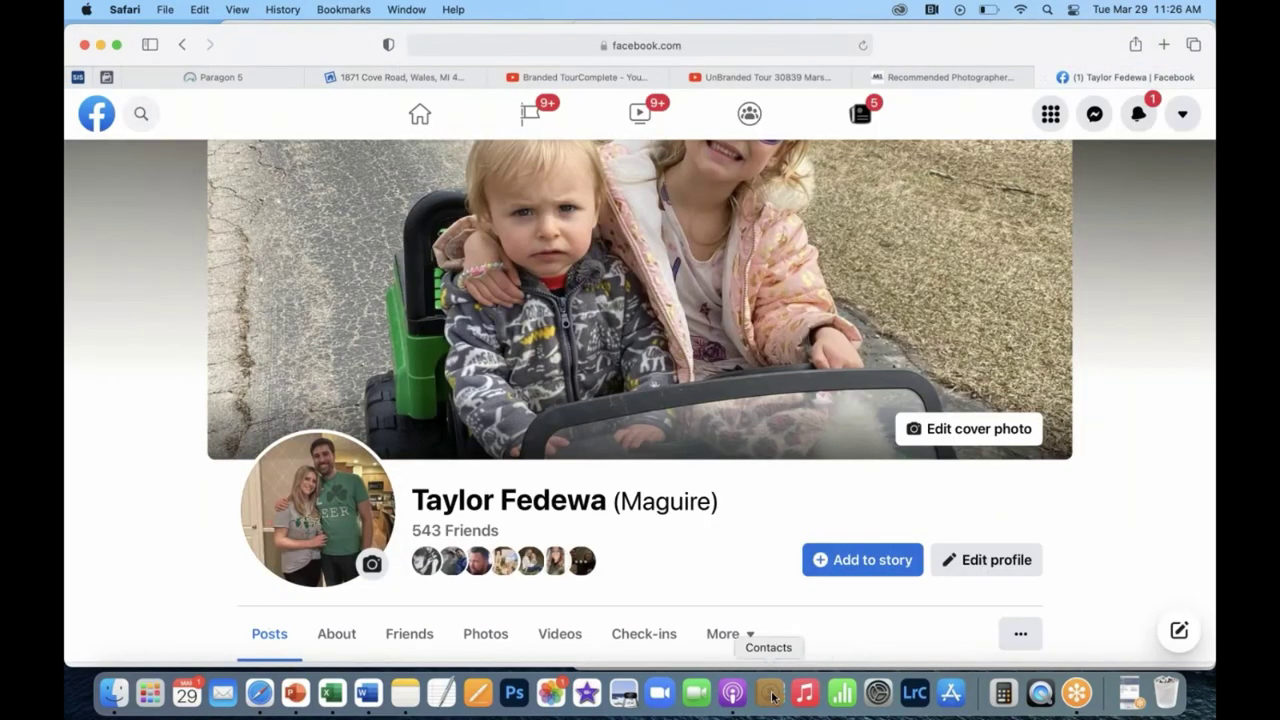
Start a new profile post and paste the copied listing link into it.
{"action": "scroll", "coordinate": [757, 613], "scroll_direction": "down", "scroll_amount": 7}
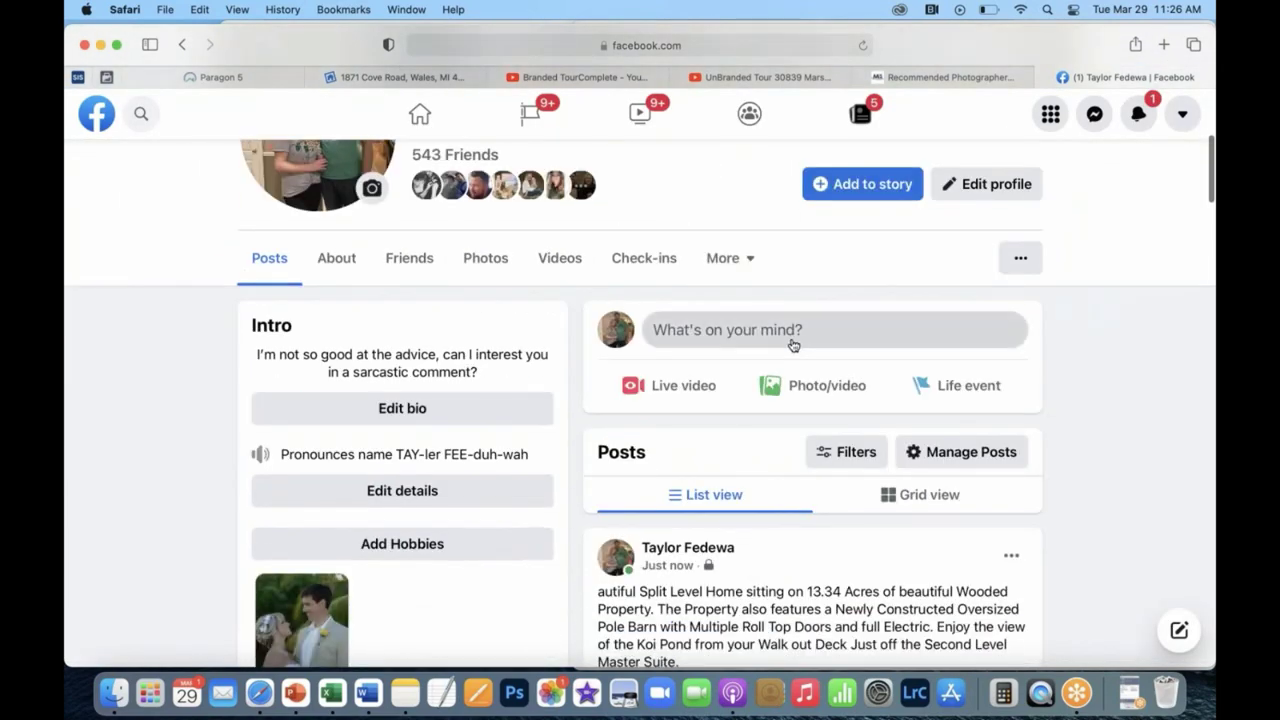
{"action": "left_click", "coordinate": [793, 339]}
{"action": "key", "text": "super+v"}
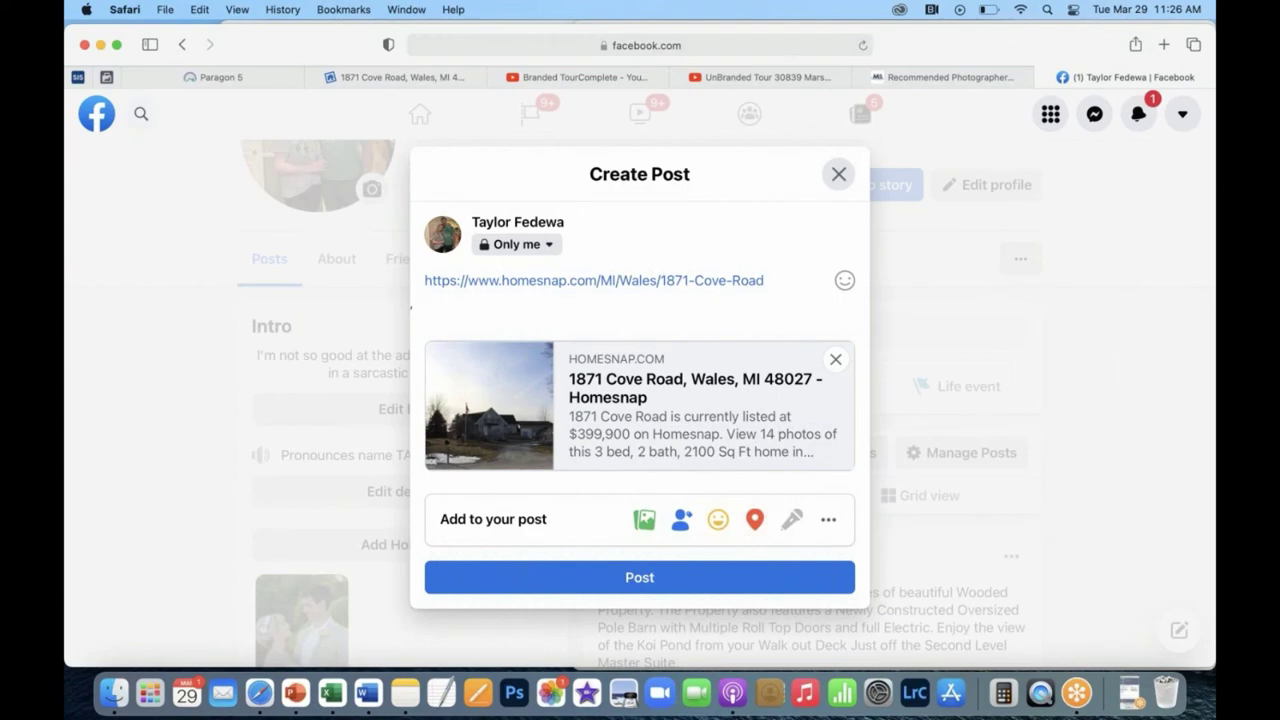
{"action": "triple_click", "coordinate": [418, 280]}
{"action": "key", "text": "Right"}
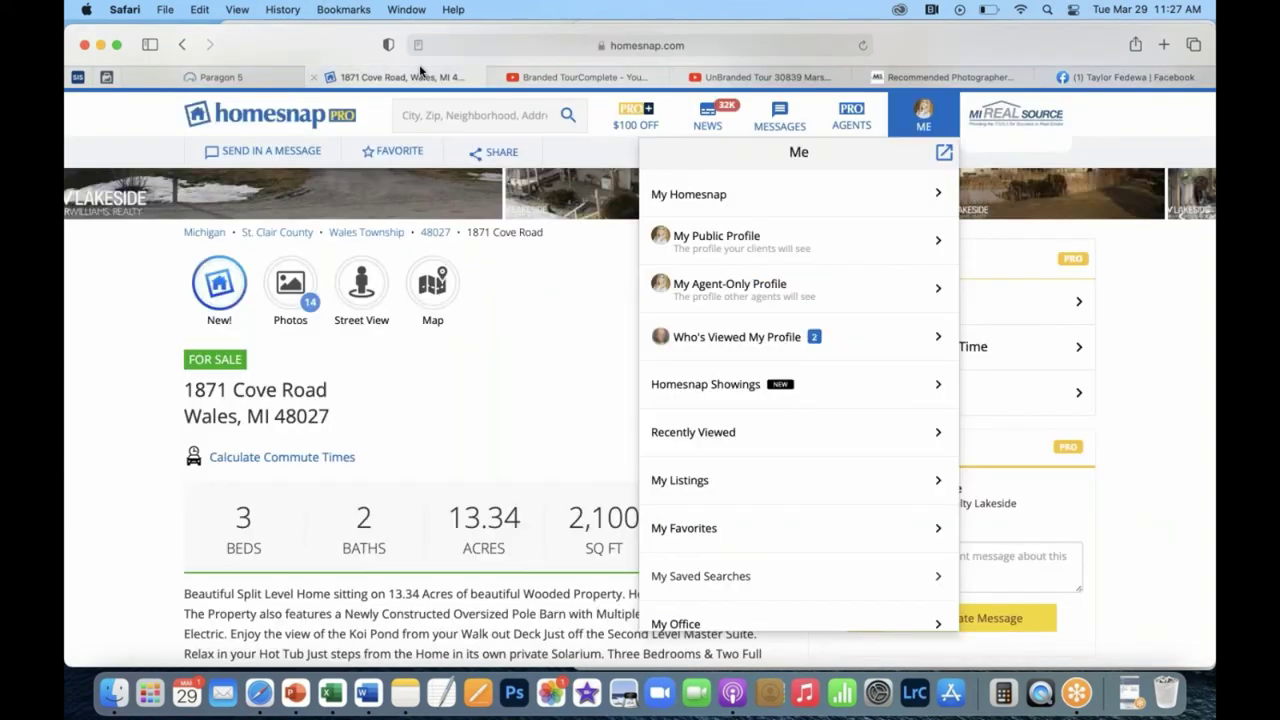
Discard the new draft unpublished and review the timeline post with the Homesnap profile card.
{"action": "left_click", "coordinate": [420, 74]}
{"action": "left_click", "coordinate": [1143, 79]}
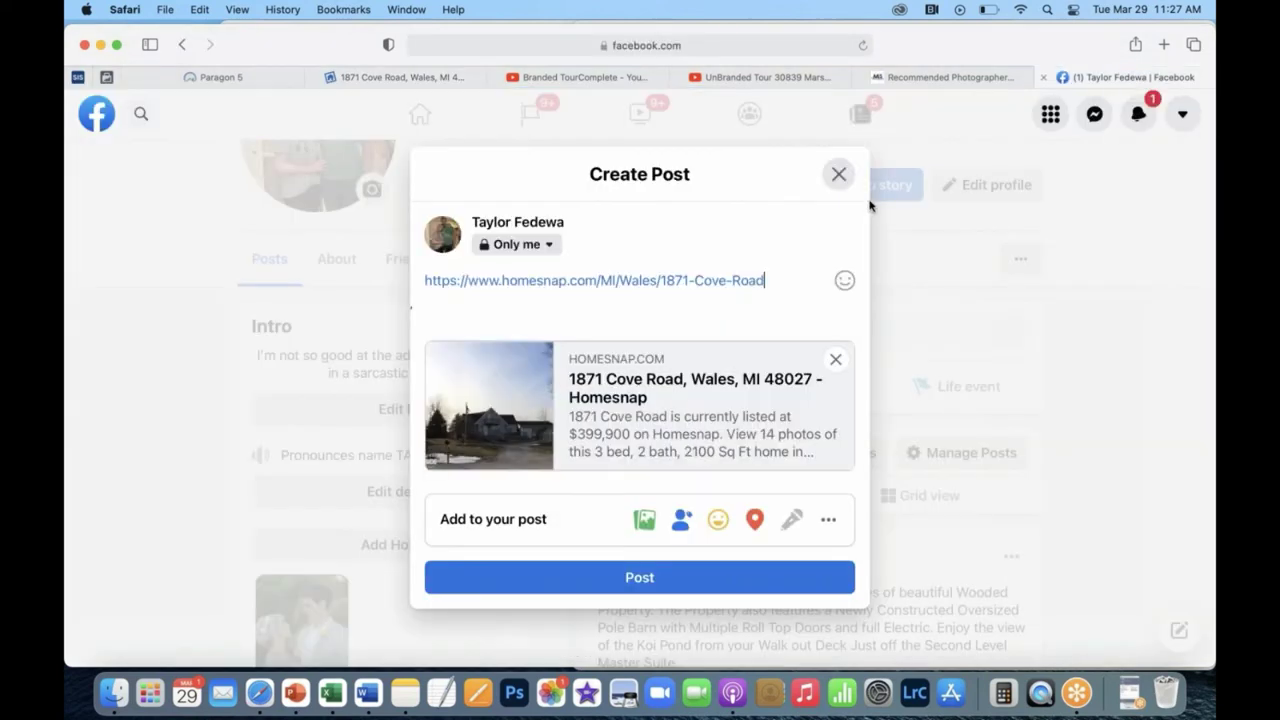
{"action": "left_click", "coordinate": [836, 176]}
{"action": "scroll", "coordinate": [780, 482], "scroll_direction": "down", "scroll_amount": 3}
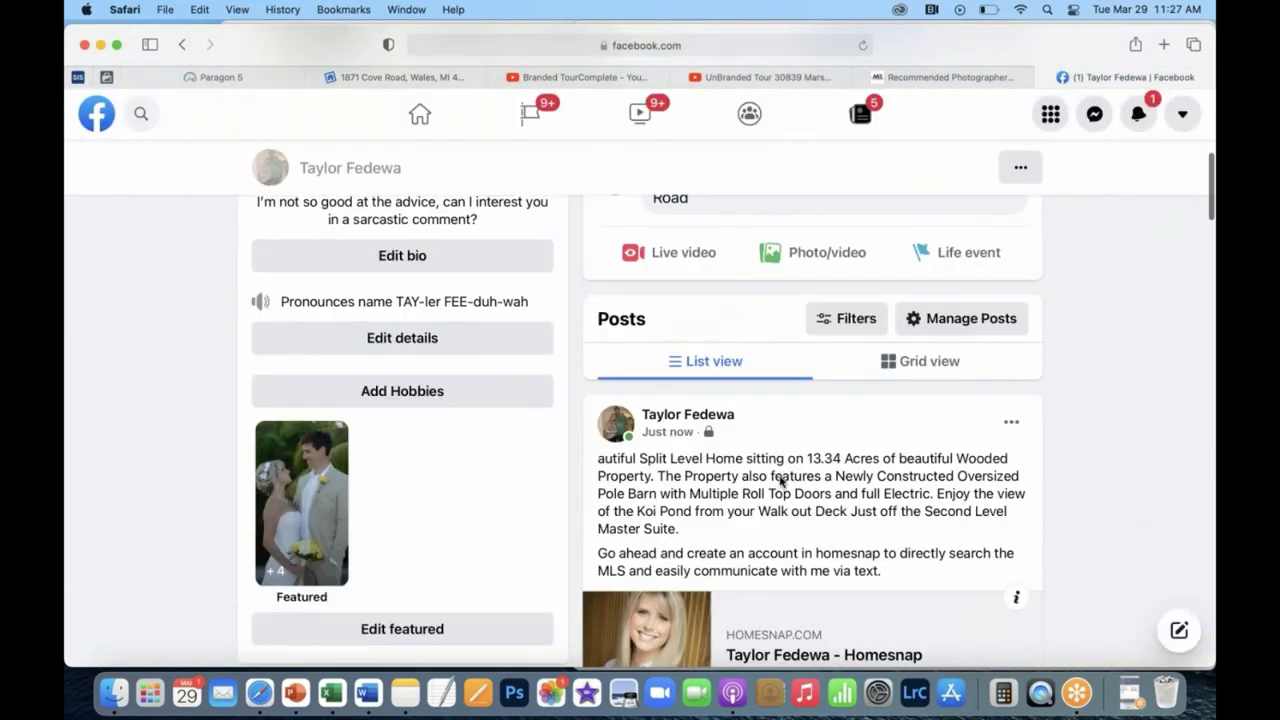
{"action": "scroll", "coordinate": [803, 531], "scroll_direction": "down", "scroll_amount": 4}
{"action": "scroll", "coordinate": [797, 520], "scroll_direction": "down", "scroll_amount": 2}
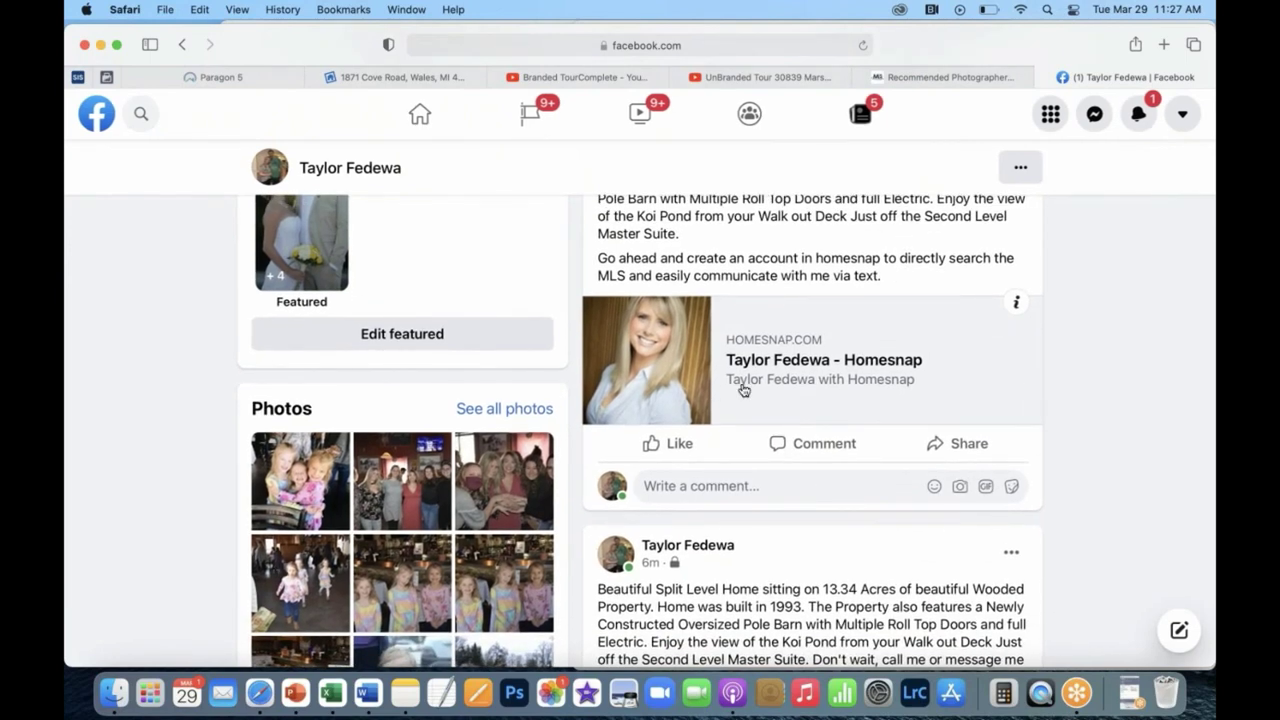
{"action": "scroll", "coordinate": [743, 390], "scroll_direction": "down", "scroll_amount": 1}
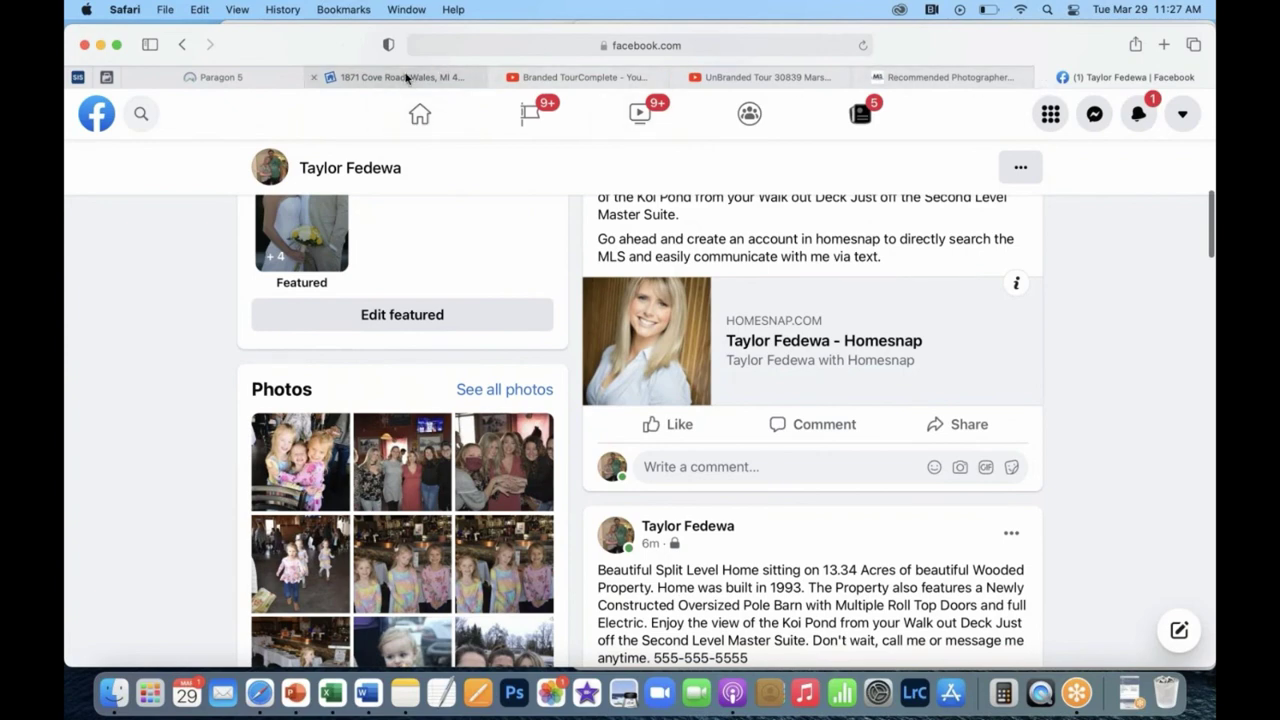
{"action": "left_click", "coordinate": [405, 77]}
{"action": "left_click", "coordinate": [242, 70]}
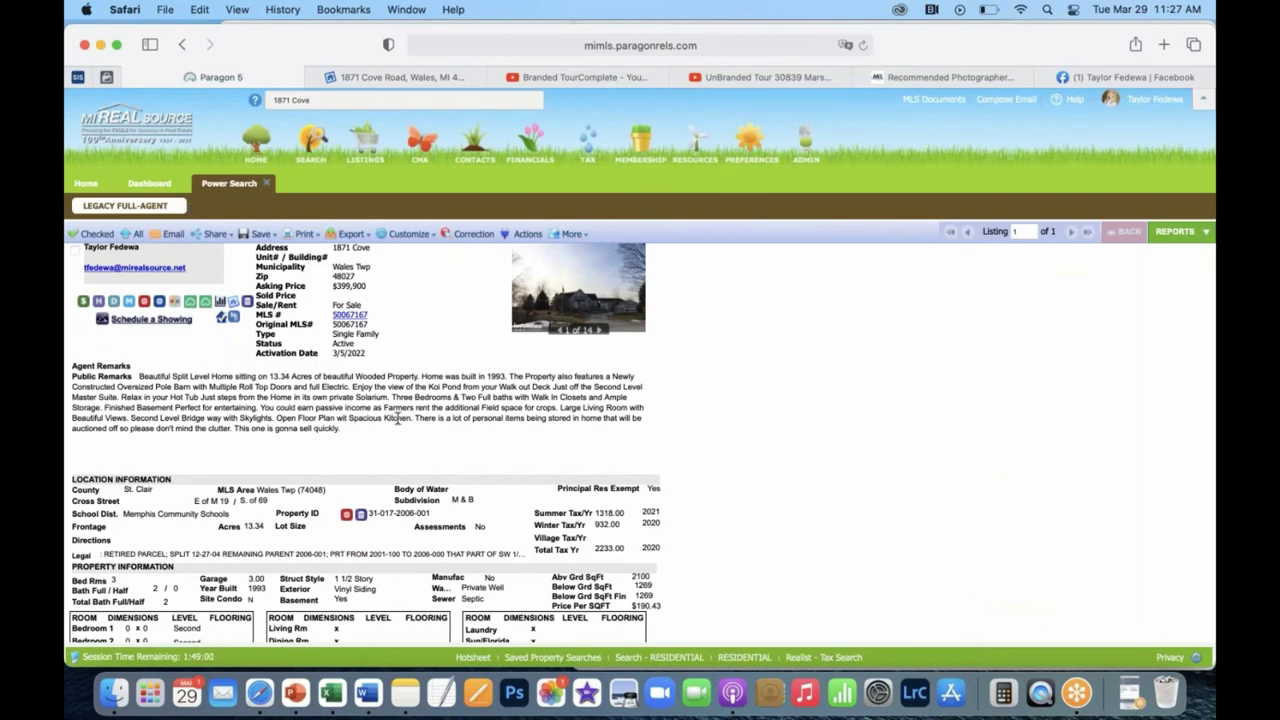
{"action": "scroll", "coordinate": [400, 412], "scroll_direction": "down", "scroll_amount": 6}
{"action": "scroll", "coordinate": [410, 392], "scroll_direction": "up", "scroll_amount": 7}
{"action": "scroll", "coordinate": [409, 391], "scroll_direction": "down", "scroll_amount": 2}
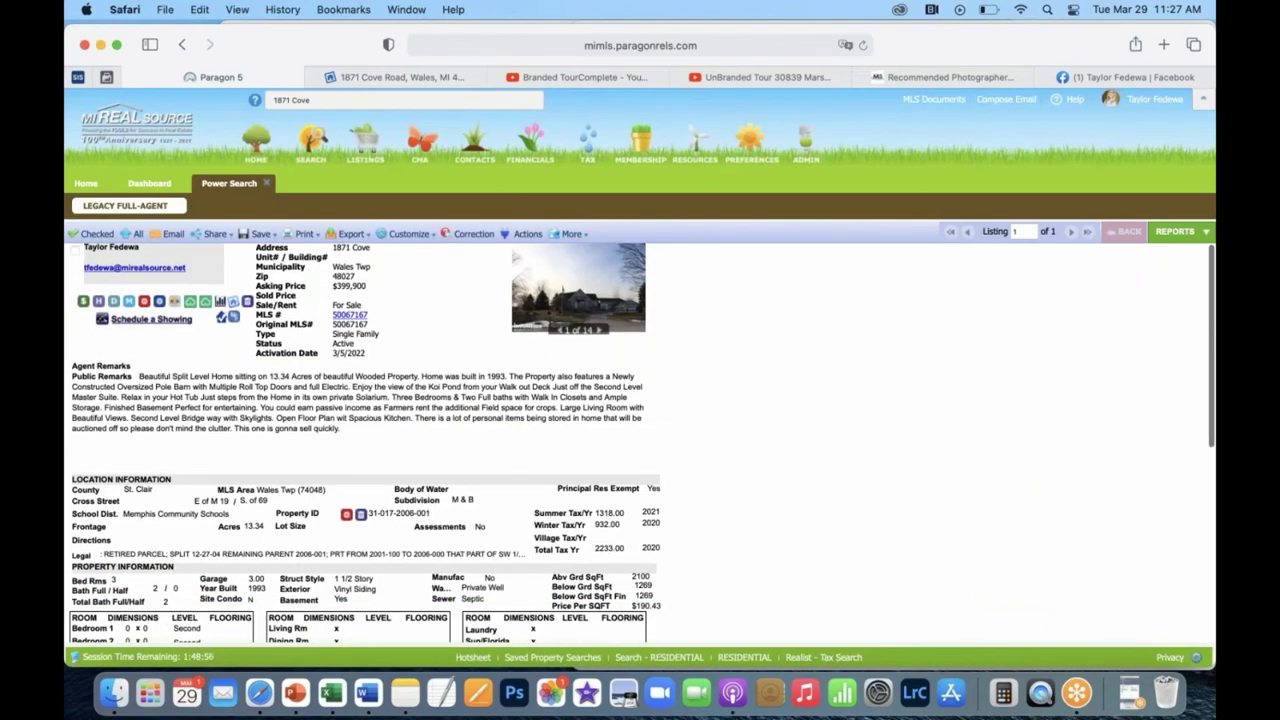
{"action": "scroll", "coordinate": [410, 391], "scroll_direction": "down", "scroll_amount": 8}
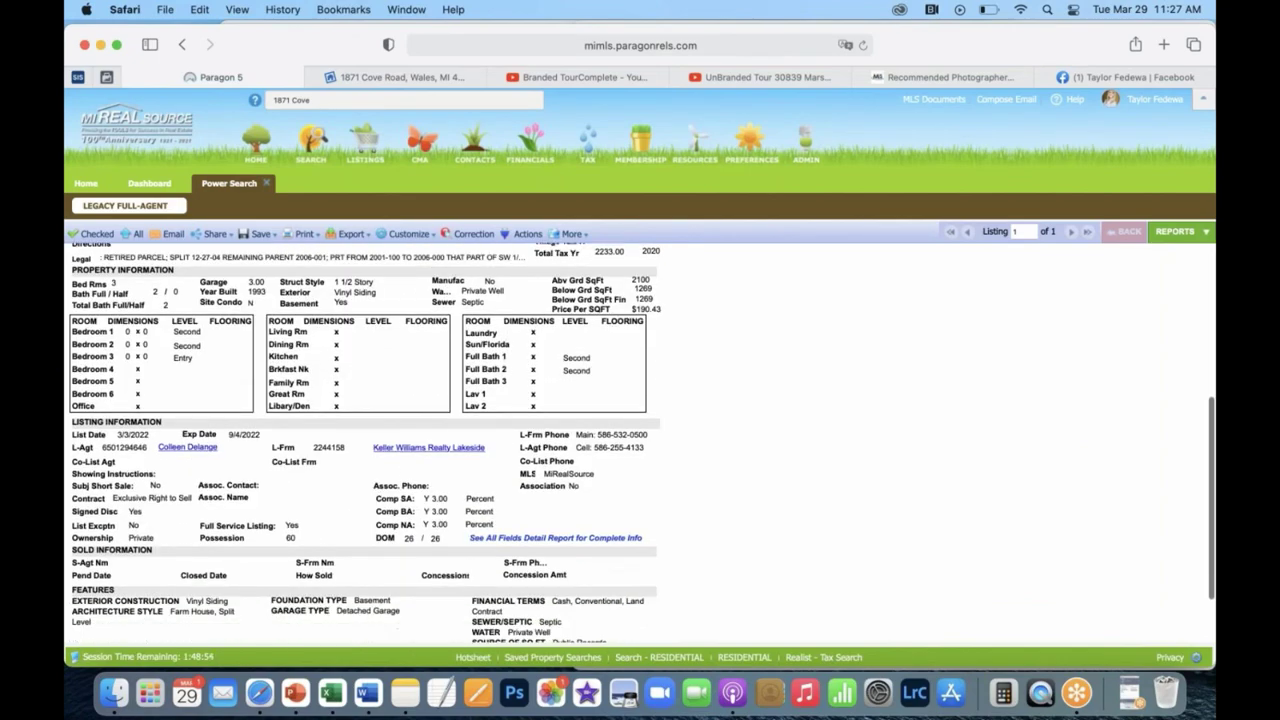
{"action": "scroll", "coordinate": [410, 391], "scroll_direction": "up", "scroll_amount": 8}
{"action": "scroll", "coordinate": [410, 391], "scroll_direction": "down", "scroll_amount": 3}
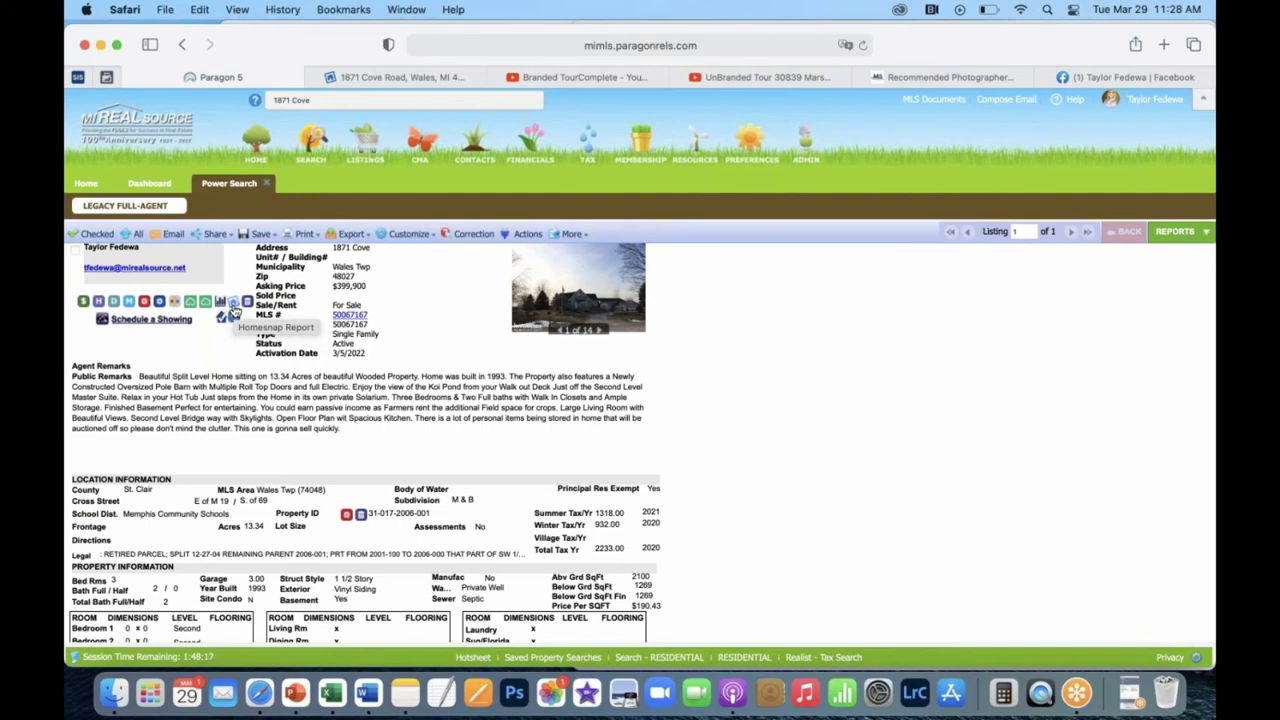
{"action": "left_click", "coordinate": [233, 311]}
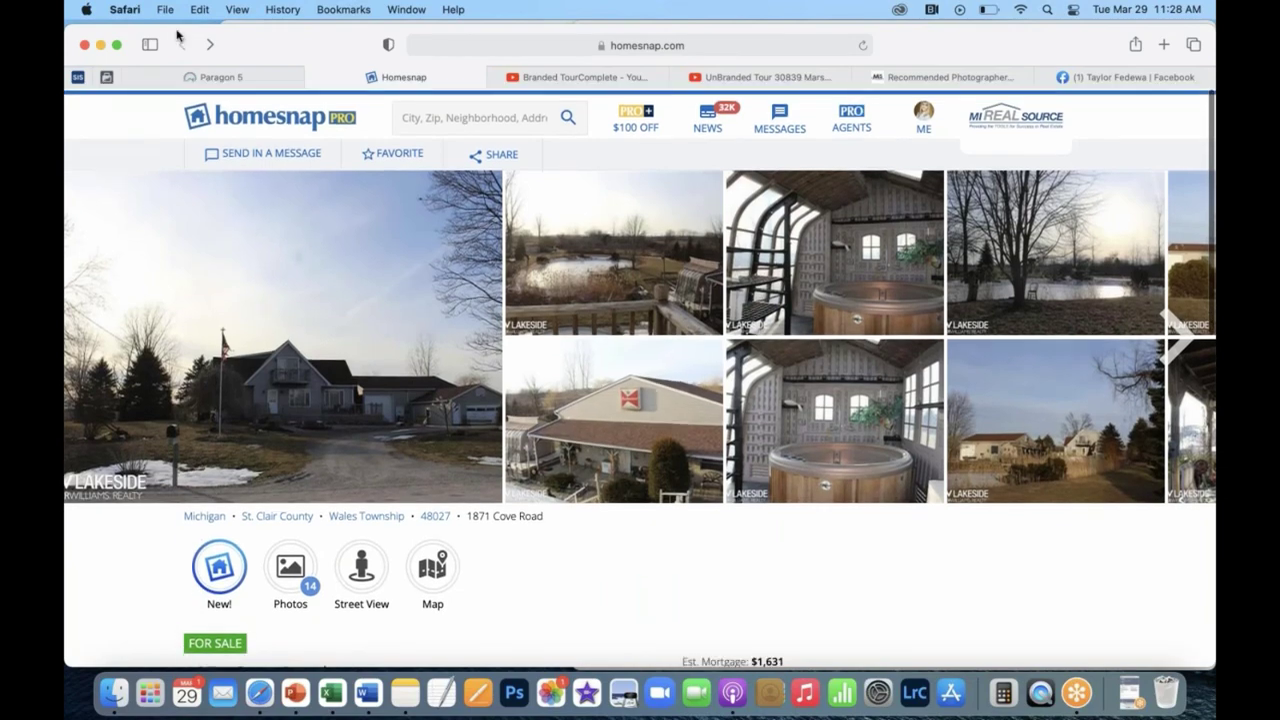
{"action": "left_click", "coordinate": [182, 44]}
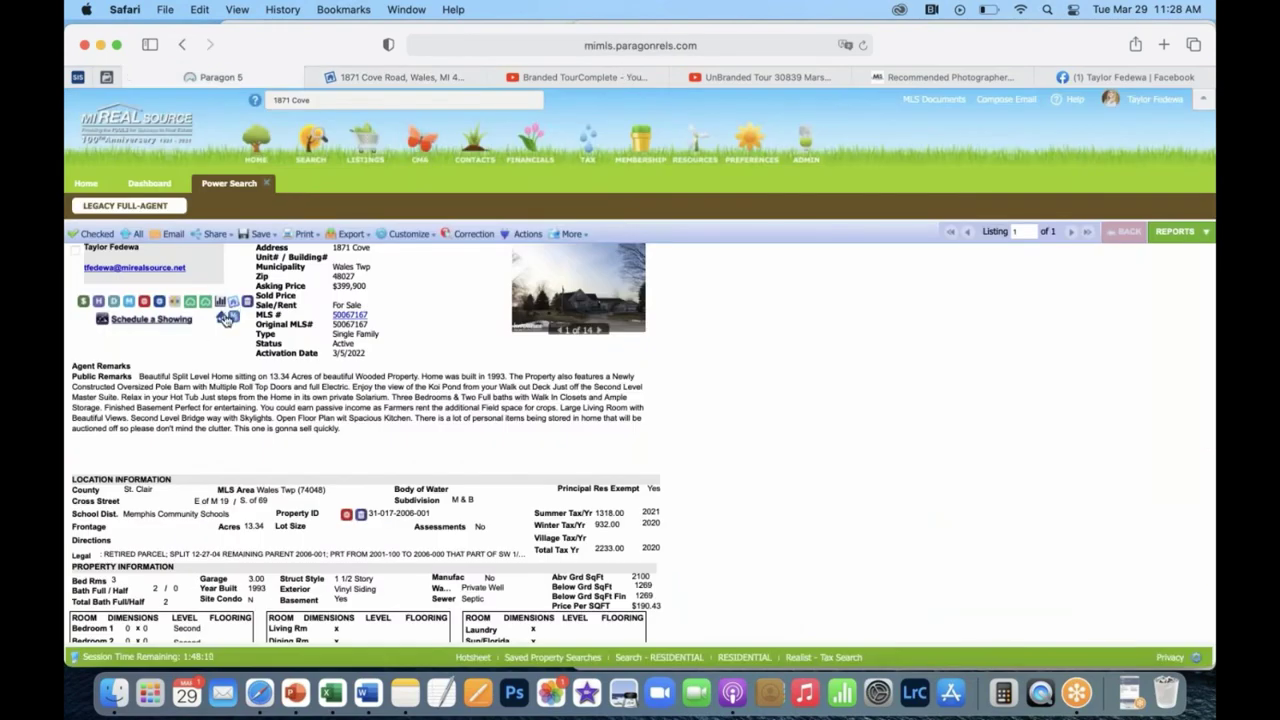
{"action": "left_click", "coordinate": [223, 319]}
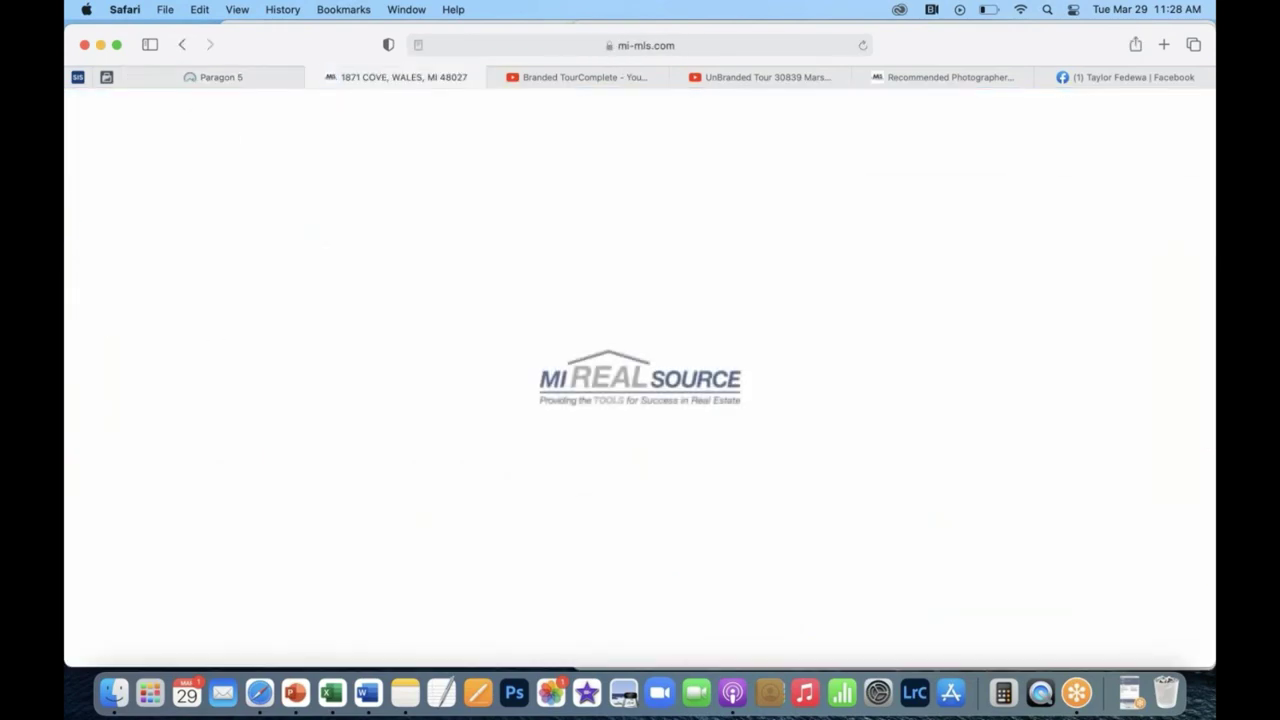
{"action": "scroll", "coordinate": [483, 337], "scroll_direction": "down", "scroll_amount": 15}
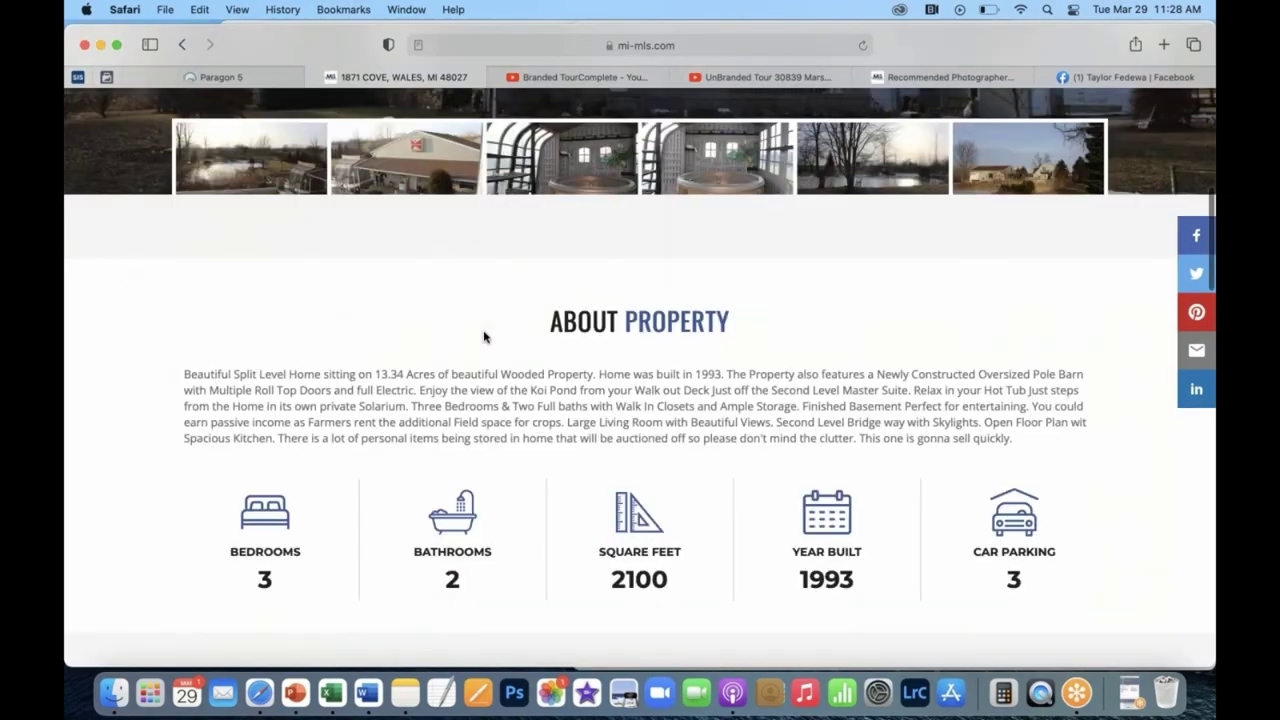
{"action": "scroll", "coordinate": [484, 337], "scroll_direction": "up", "scroll_amount": 14}
{"action": "scroll", "coordinate": [483, 337], "scroll_direction": "up", "scroll_amount": 2}
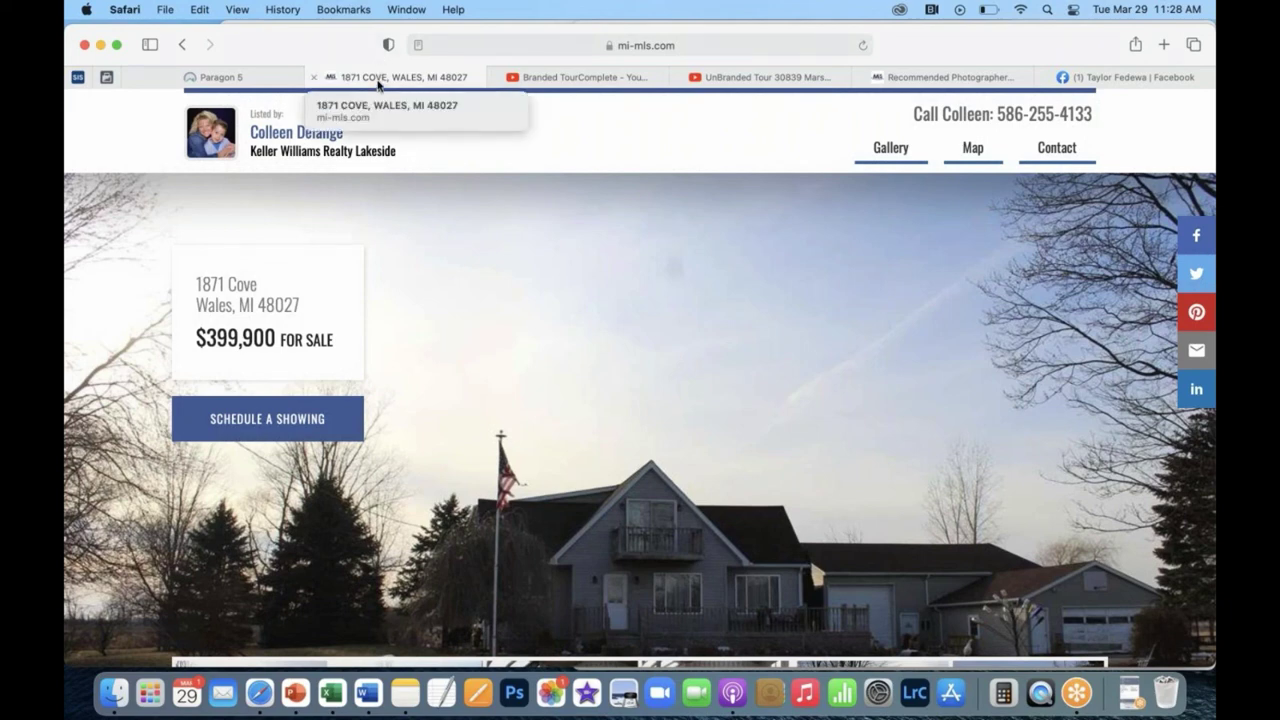
{"action": "left_click", "coordinate": [266, 77]}
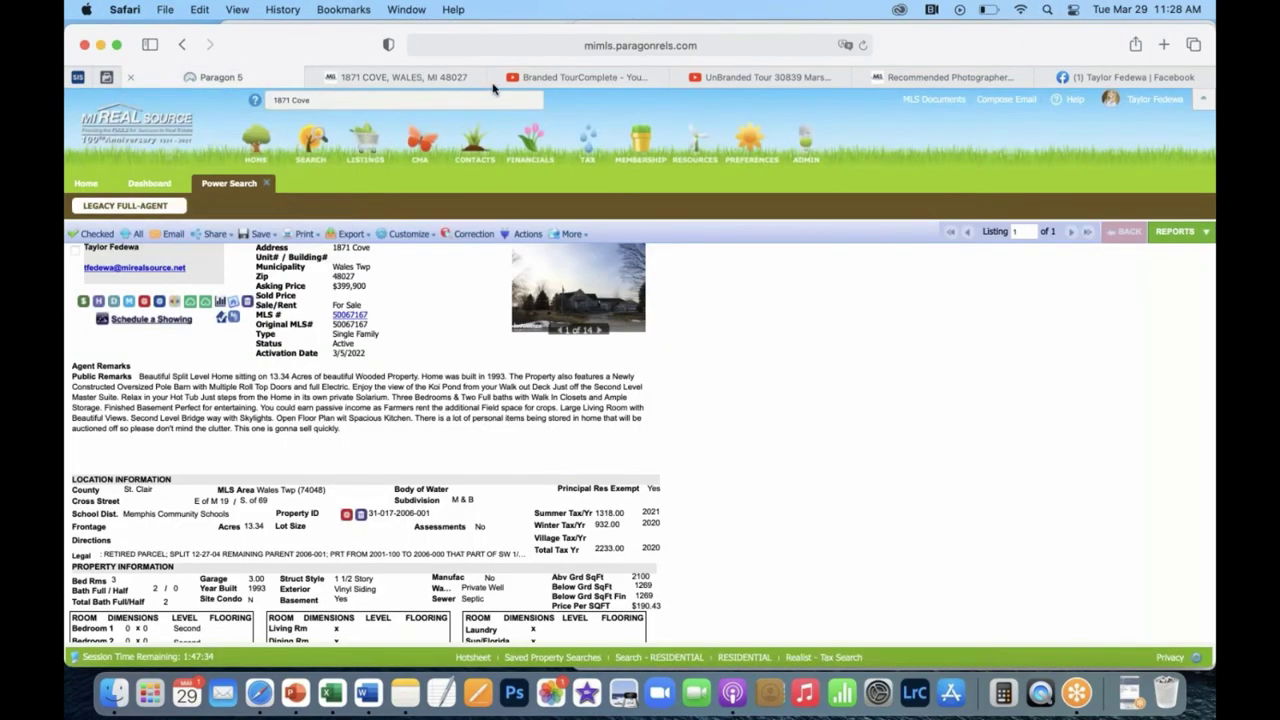
Show the Paragon Resources list of data-sharing, agent and lead-generation tools.
{"action": "mouse_move", "coordinate": [687, 160]}
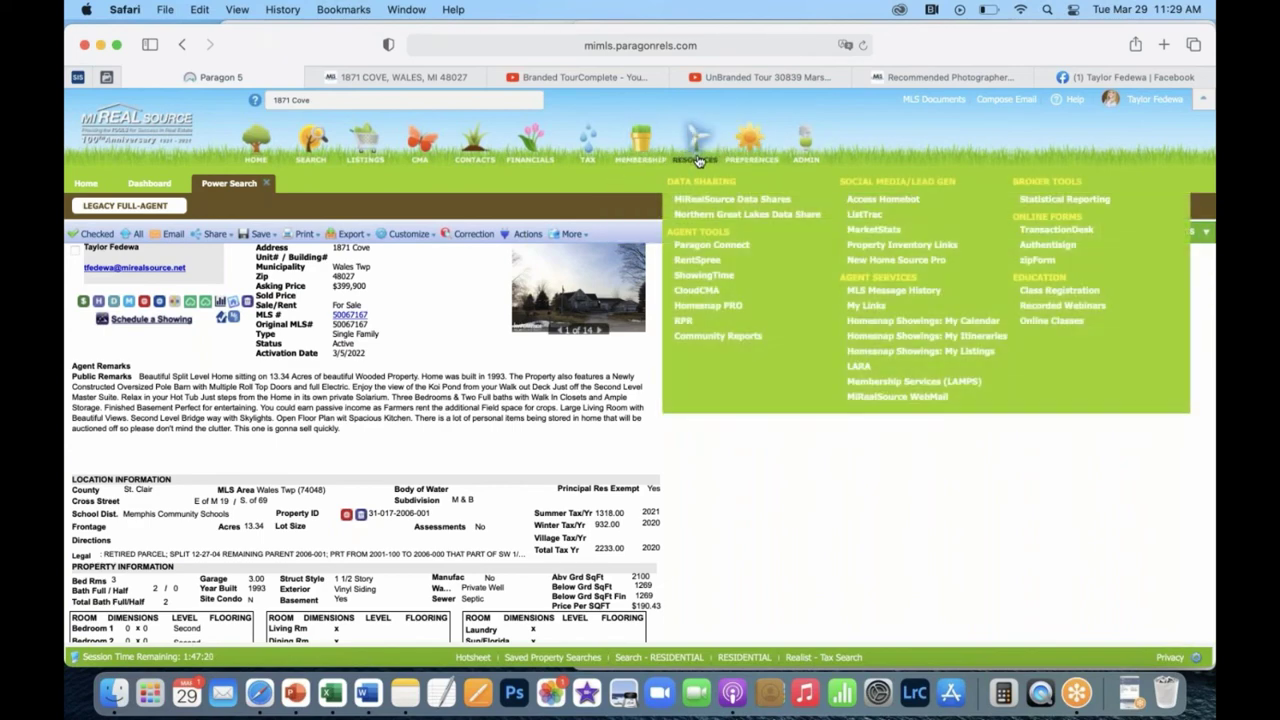
Launch ListTrac and review the 30-day views, inquiries, visitors and top-agent charts.
{"action": "left_click", "coordinate": [877, 224]}
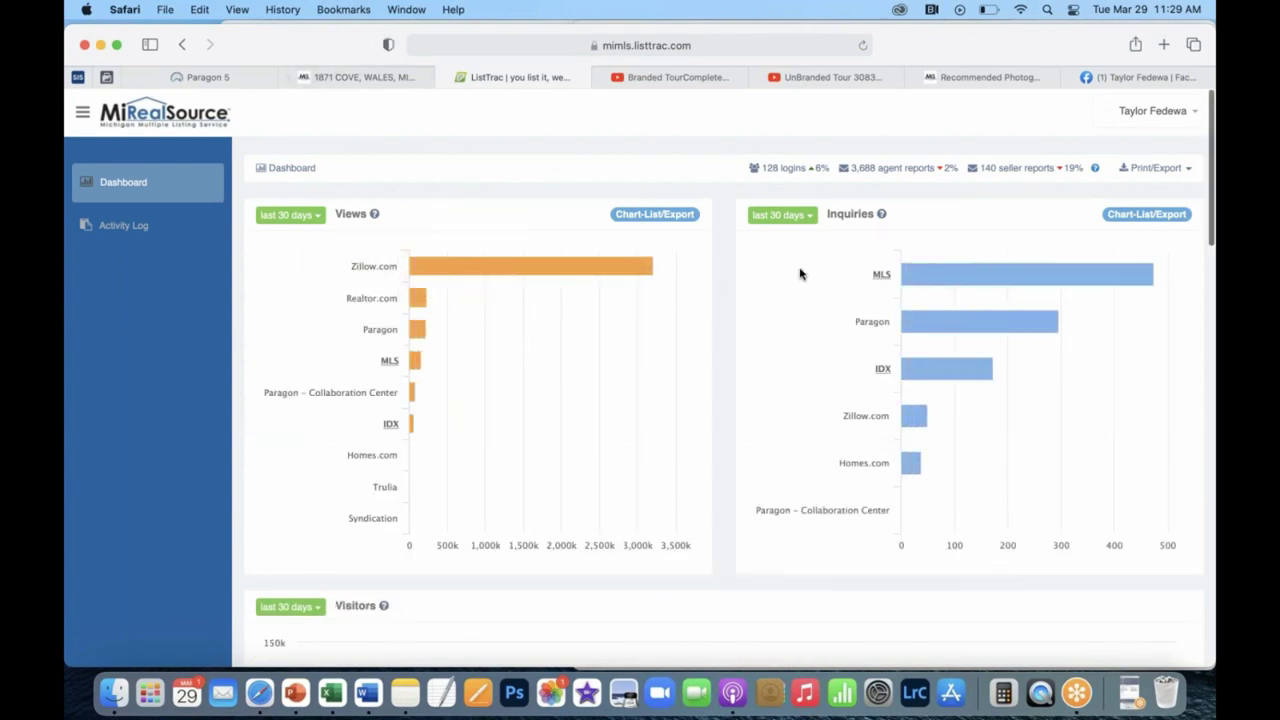
{"action": "scroll", "coordinate": [800, 273], "scroll_direction": "down", "scroll_amount": 2}
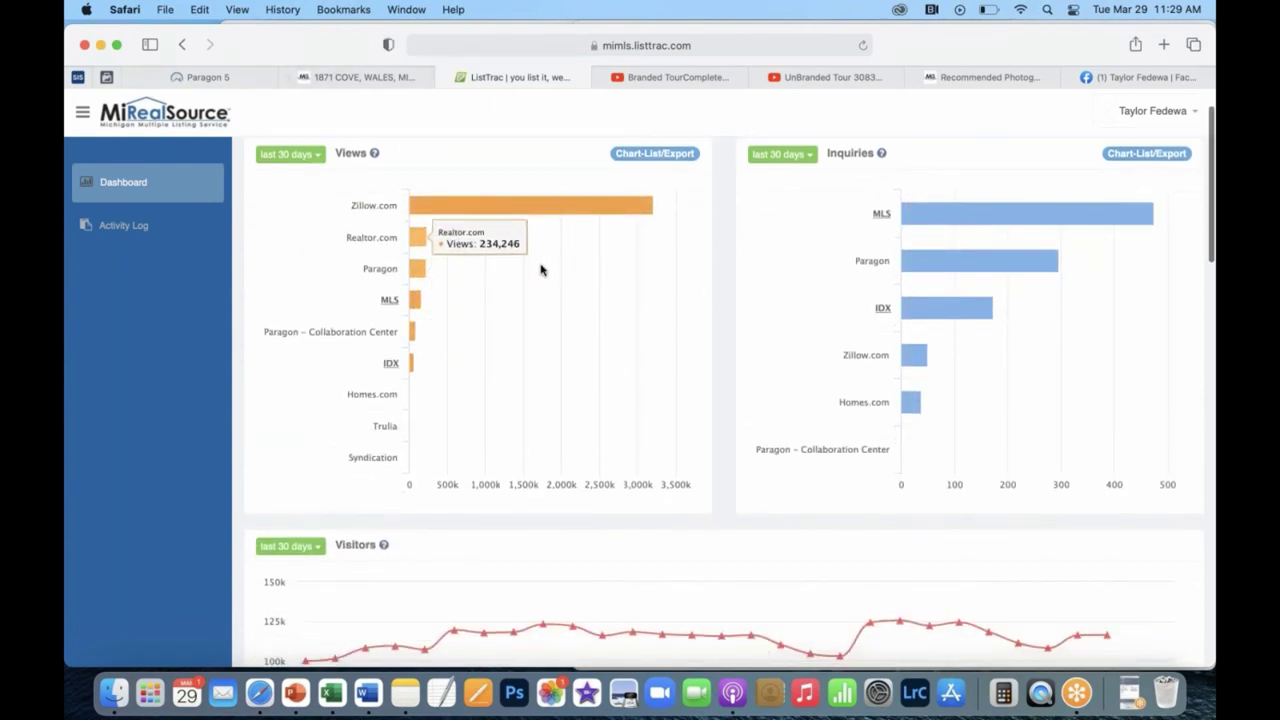
{"action": "scroll", "coordinate": [451, 264], "scroll_direction": "down", "scroll_amount": 1}
{"action": "scroll", "coordinate": [451, 264], "scroll_direction": "down", "scroll_amount": 5}
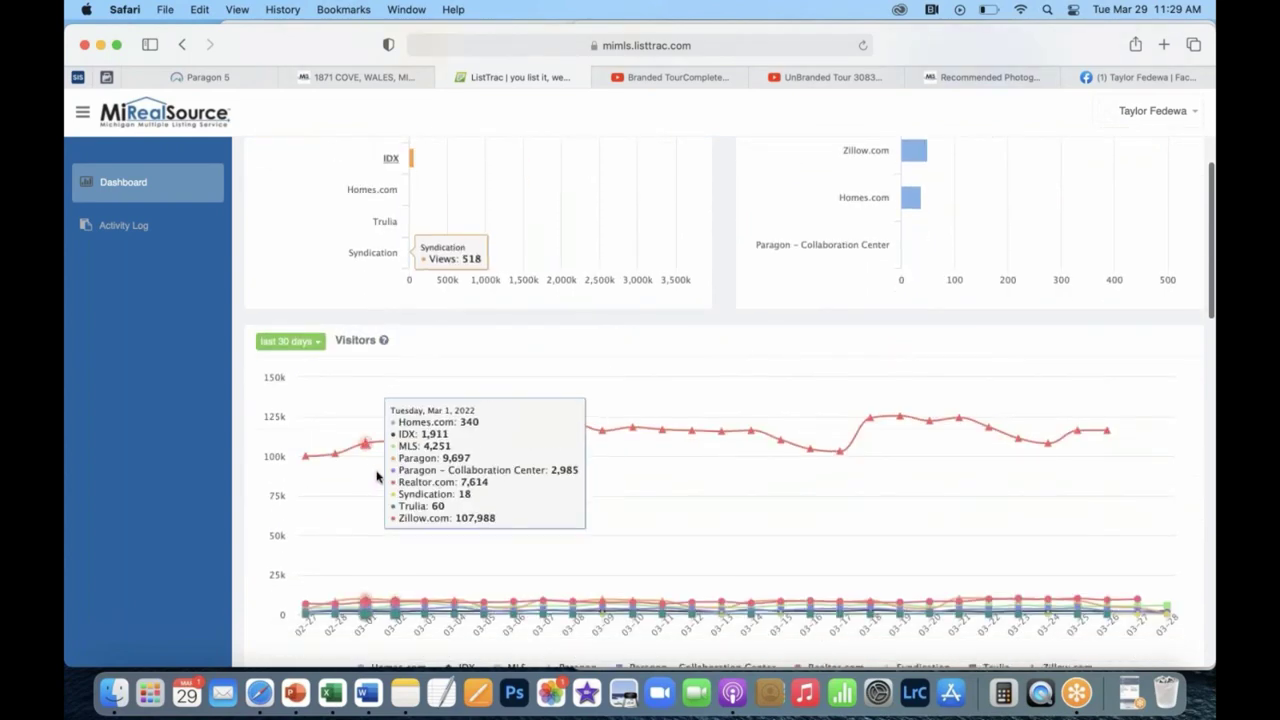
{"action": "scroll", "coordinate": [779, 446], "scroll_direction": "down", "scroll_amount": 7}
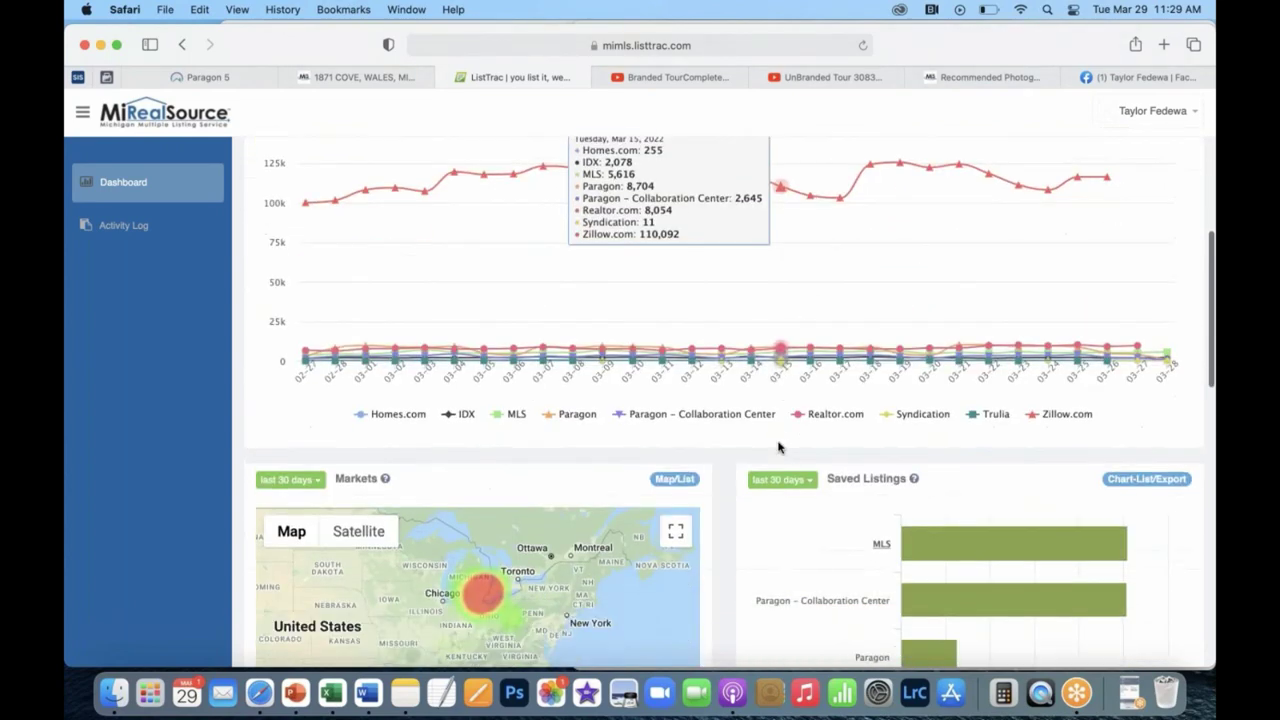
{"action": "scroll", "coordinate": [590, 346], "scroll_direction": "up", "scroll_amount": 5}
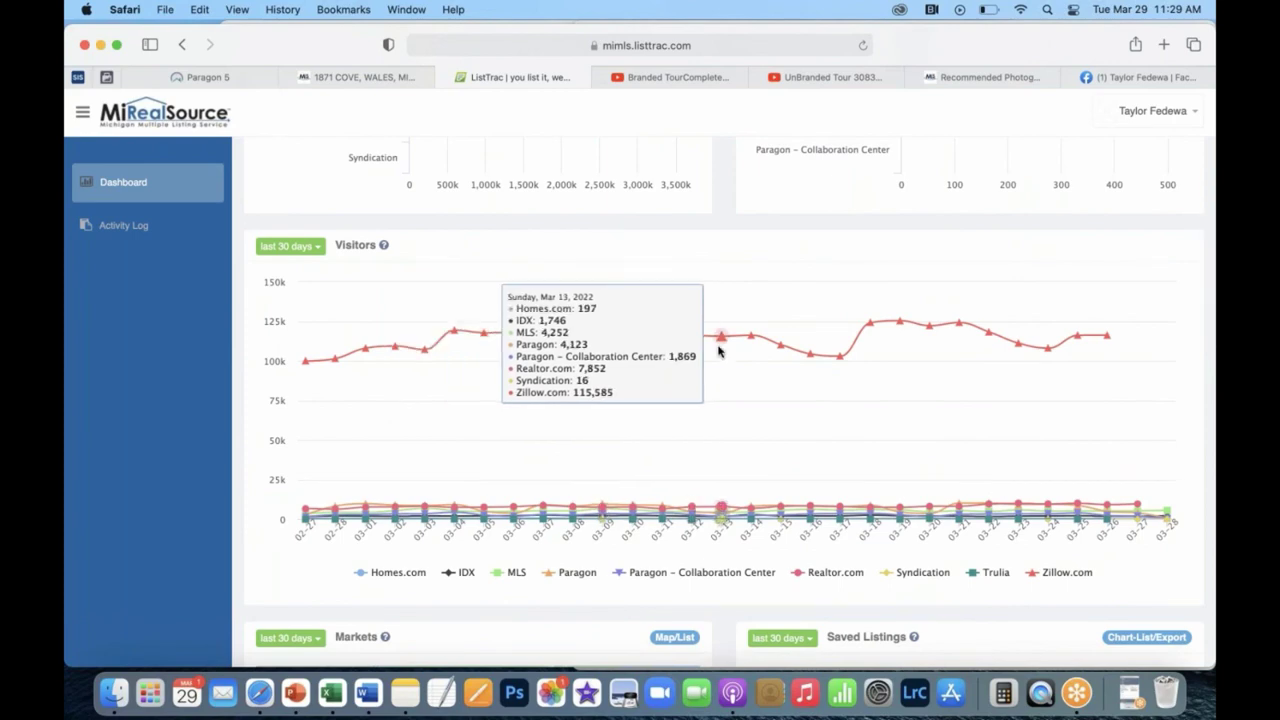
{"action": "scroll", "coordinate": [716, 350], "scroll_direction": "down", "scroll_amount": 10}
{"action": "scroll", "coordinate": [718, 351], "scroll_direction": "up", "scroll_amount": 10}
{"action": "scroll", "coordinate": [716, 340], "scroll_direction": "down", "scroll_amount": 10}
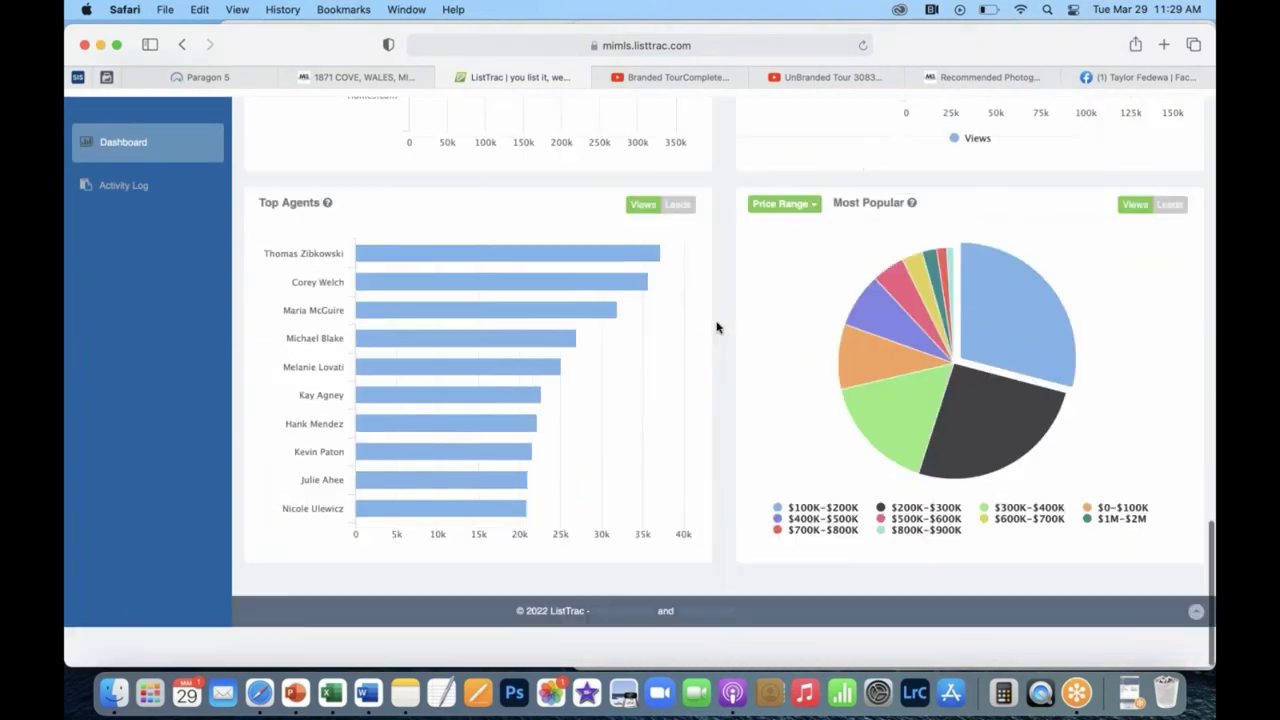
{"action": "scroll", "coordinate": [714, 329], "scroll_direction": "up", "scroll_amount": 10}
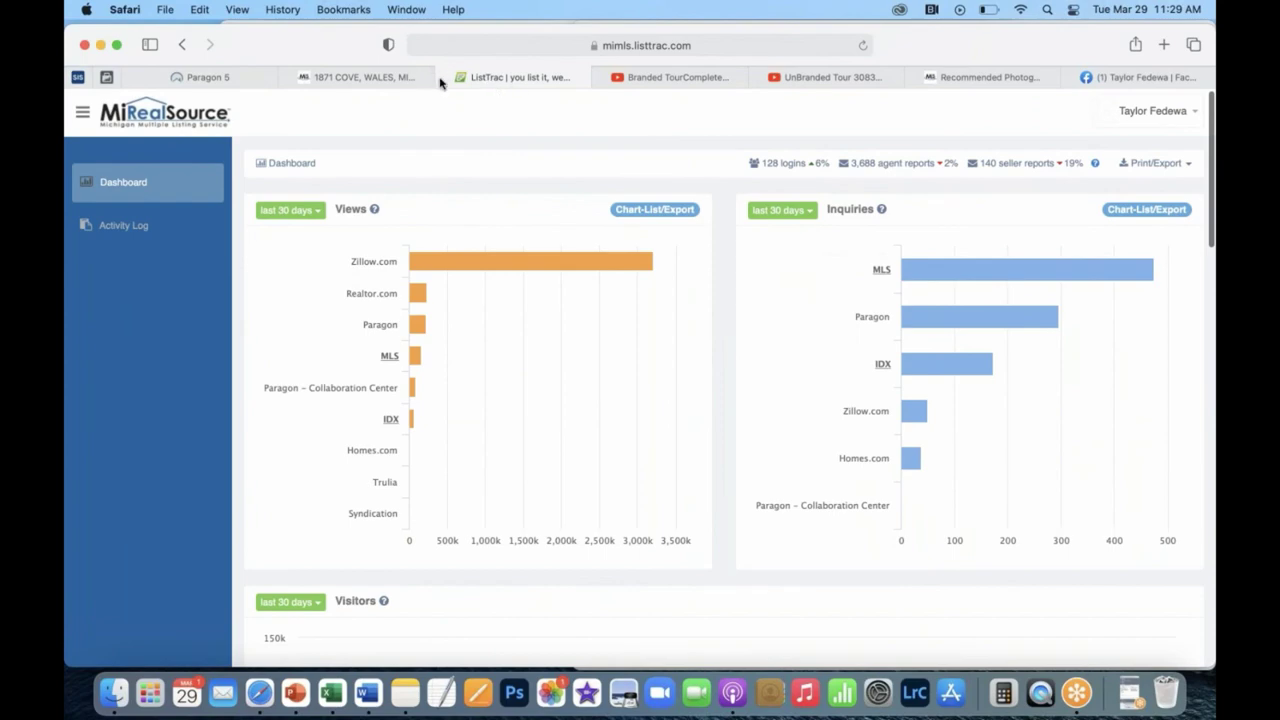
Close the ListTrac tab, view the mi-mls.com property site, then go back to the Paragon listing.
{"action": "left_click", "coordinate": [444, 77]}
{"action": "left_click", "coordinate": [394, 80]}
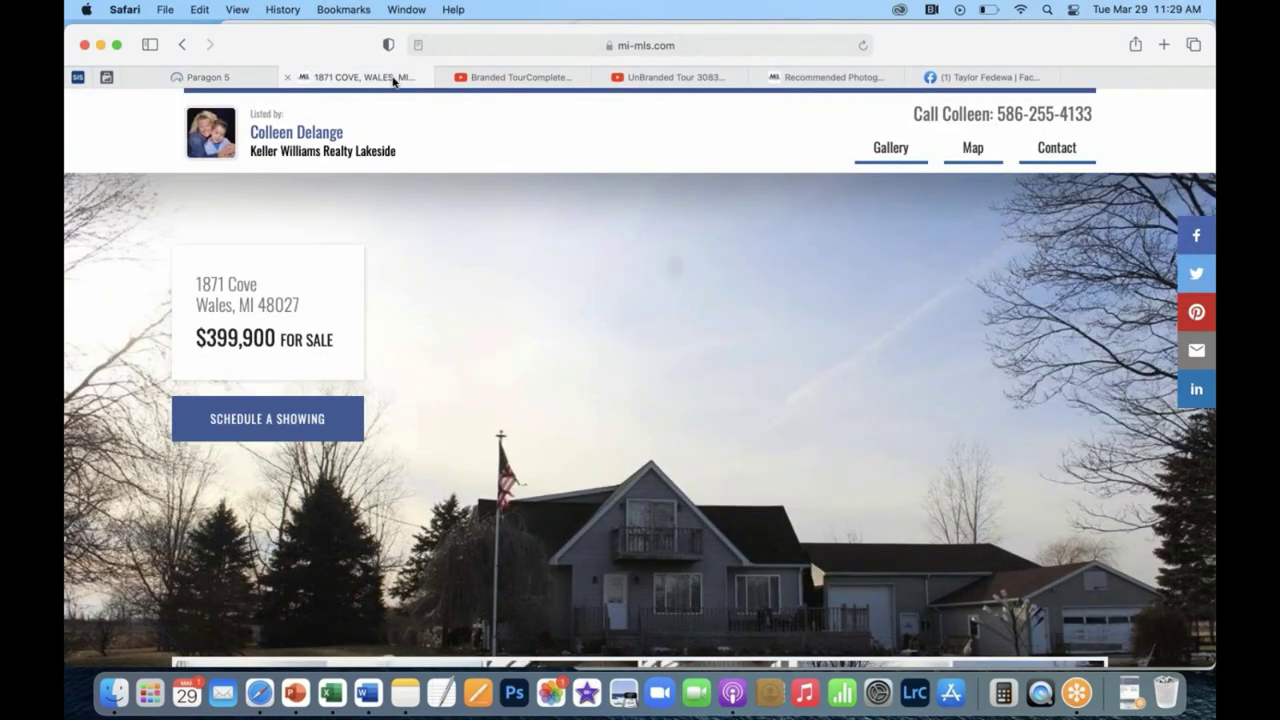
{"action": "left_click", "coordinate": [252, 80]}
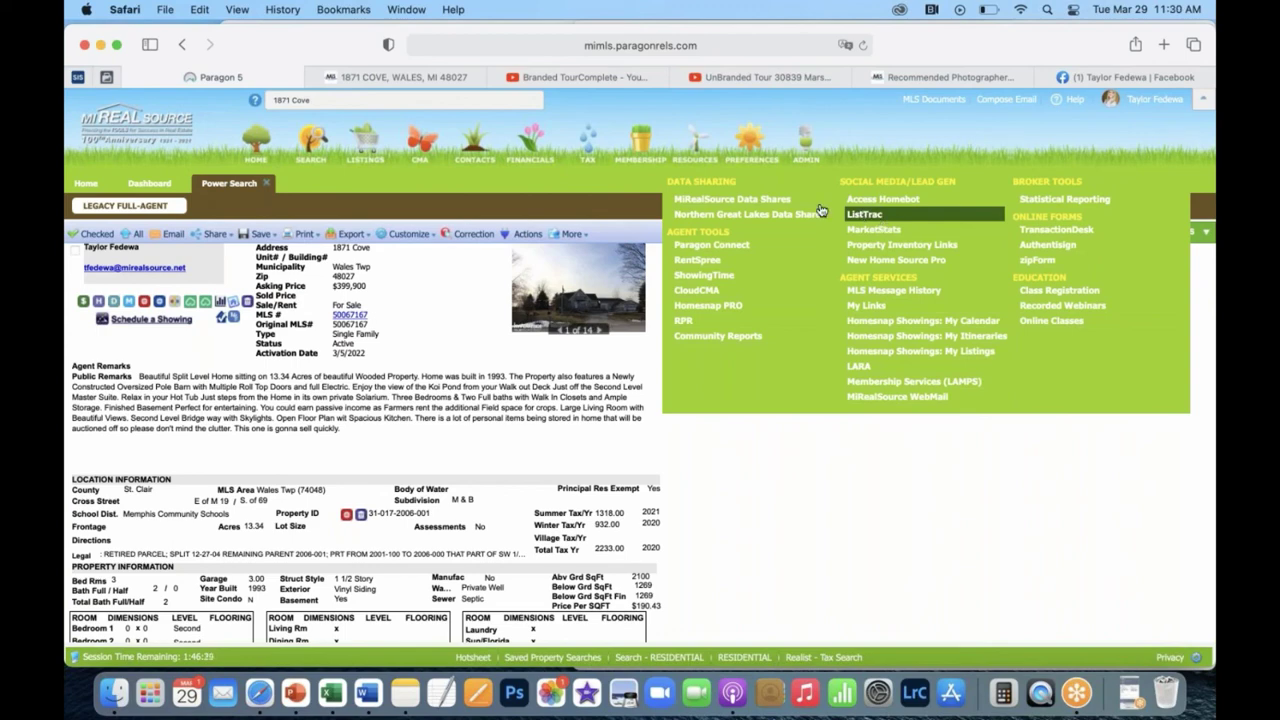
Close Power Search, view the MiRealSource home page, then switch to an empty desktop Space.
{"action": "left_click", "coordinate": [268, 183]}
{"action": "left_click", "coordinate": [89, 186]}
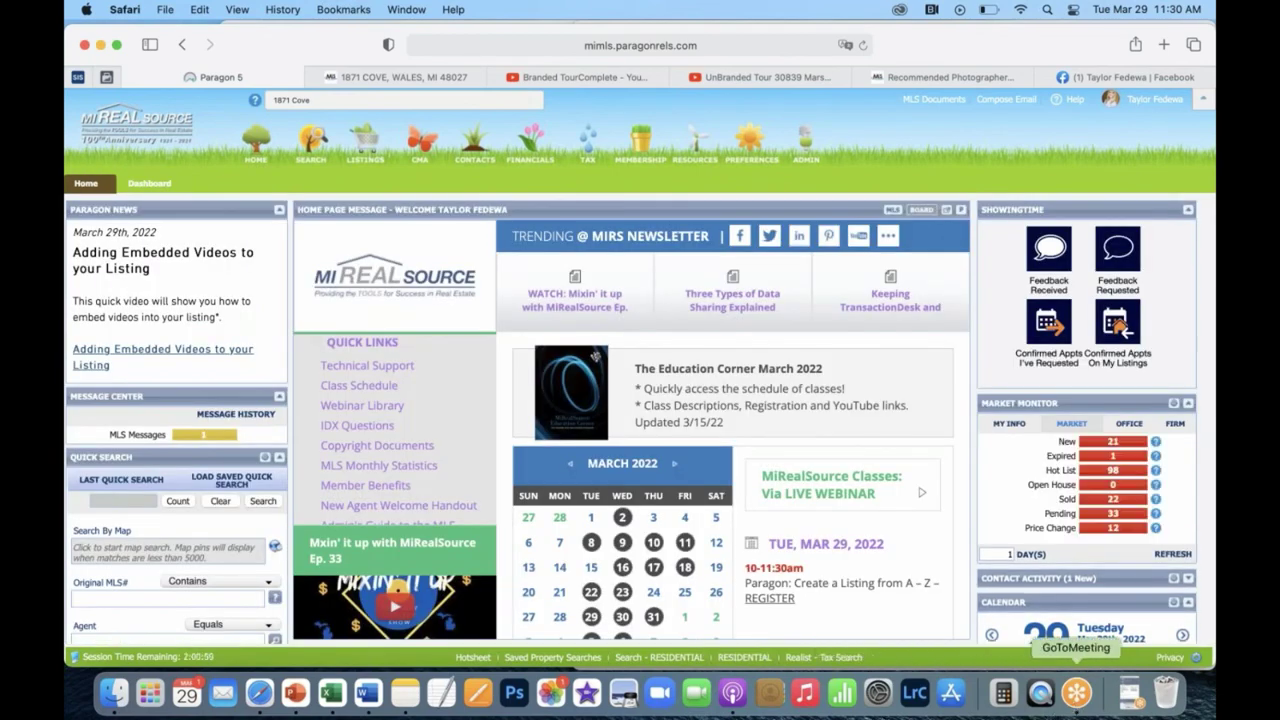
{"action": "scroll", "coordinate": [533, 448], "scroll_direction": "down", "scroll_amount": 3}
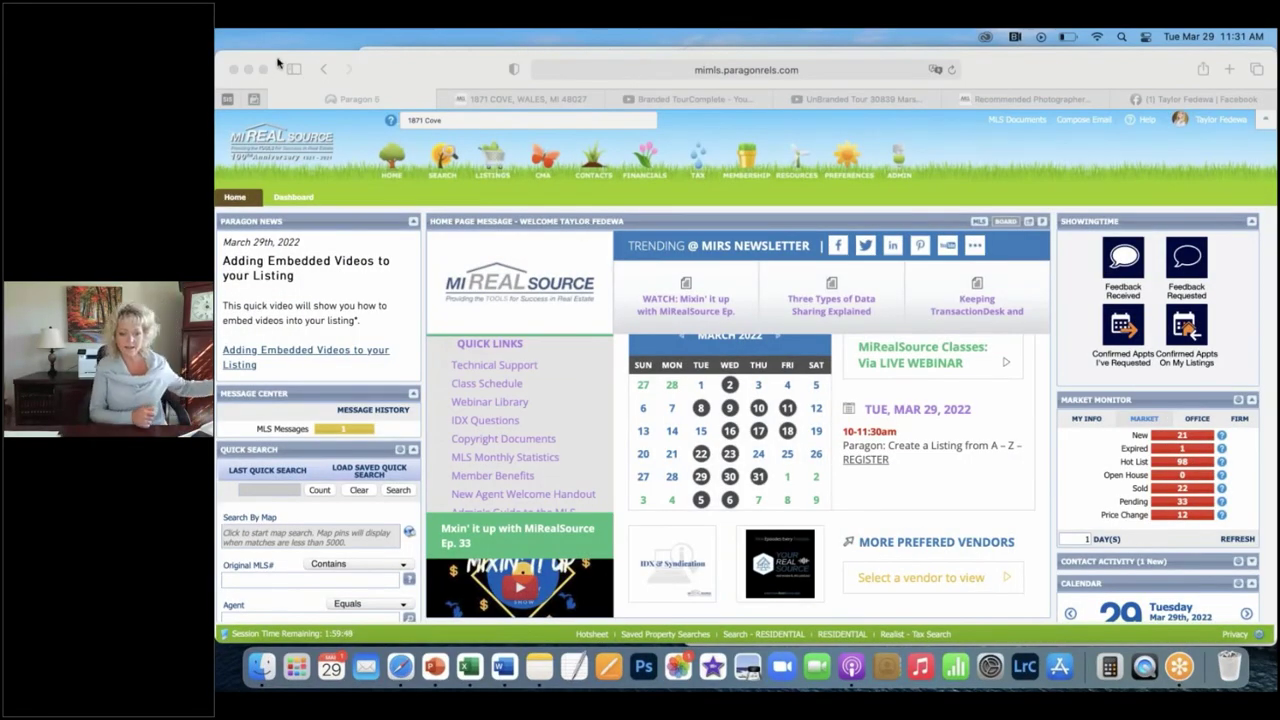
{"action": "key", "text": "ctrl+Right"}
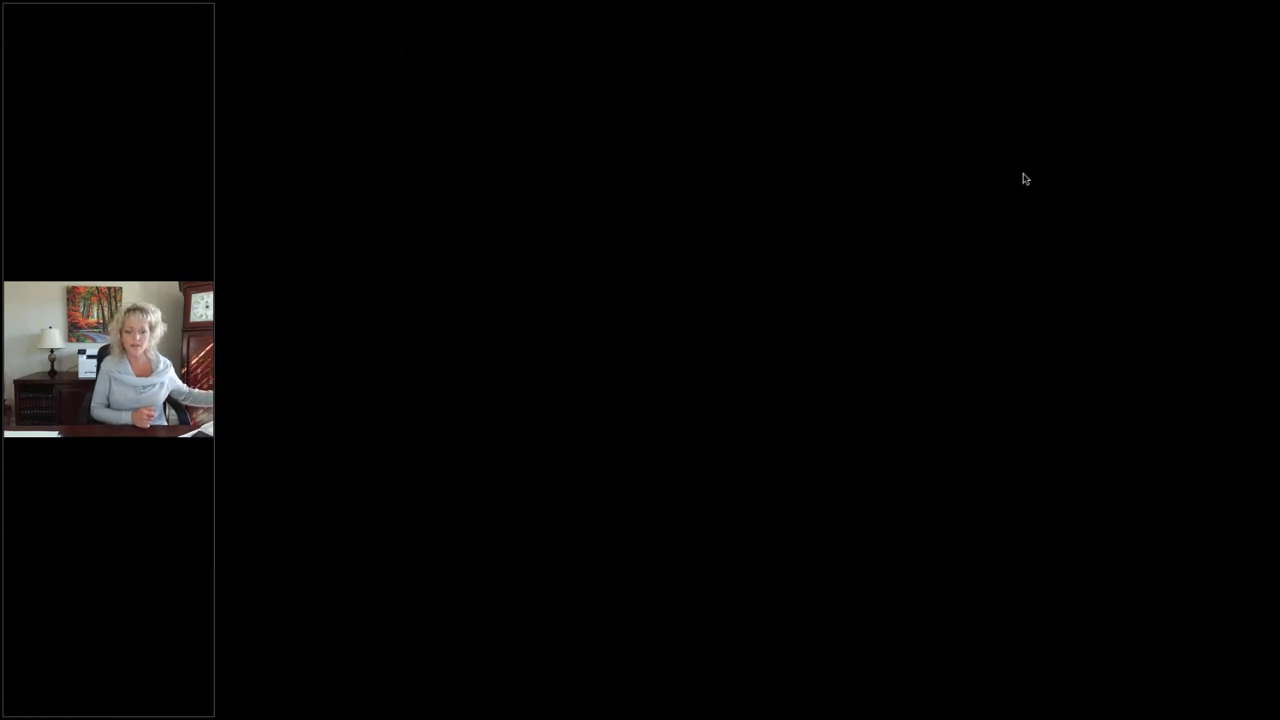